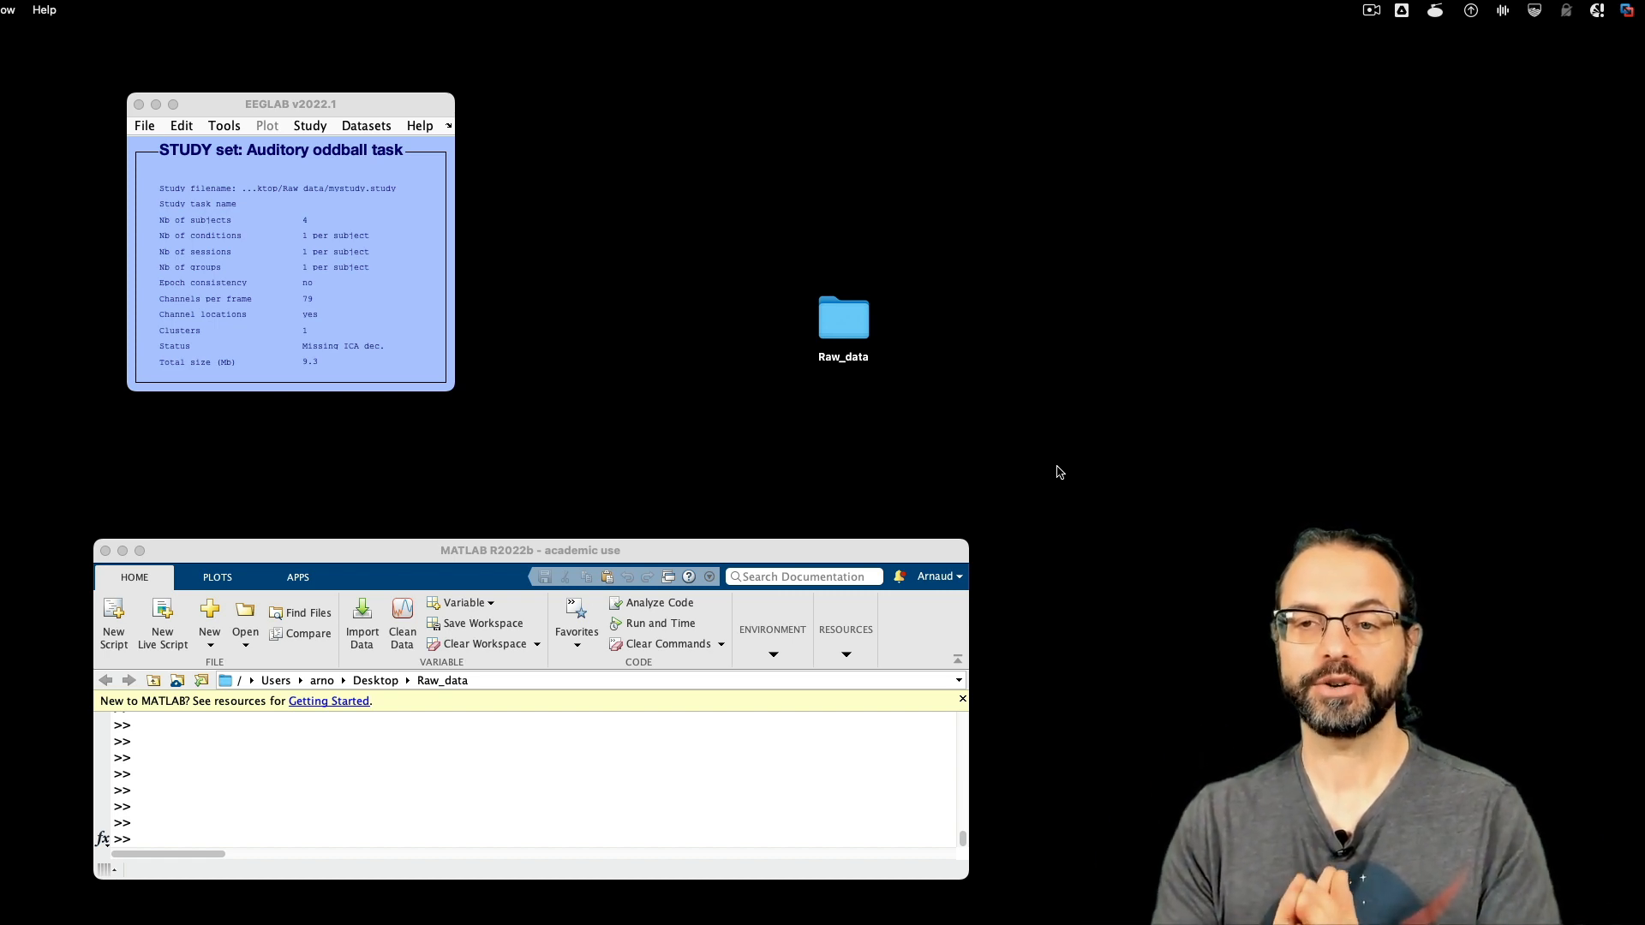
- Open the Raw_data folder from the desktop in a smaller window and look over the Ref1 to Ref4 BDF files
double_click(841, 321)
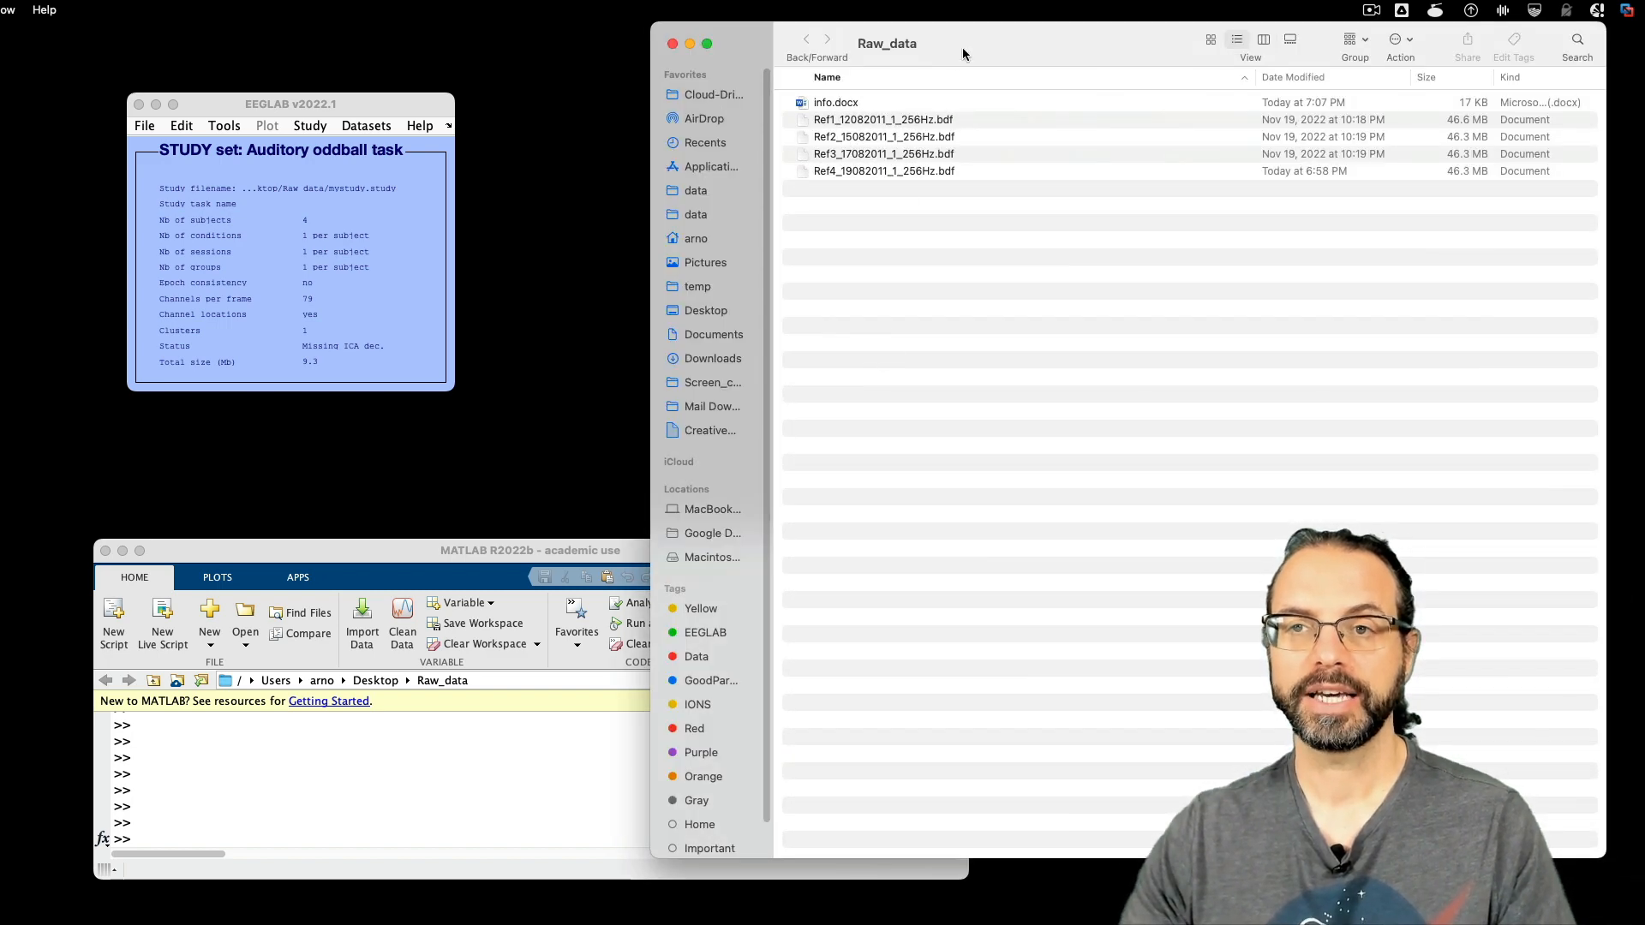
drag(962, 49, 856, 47)
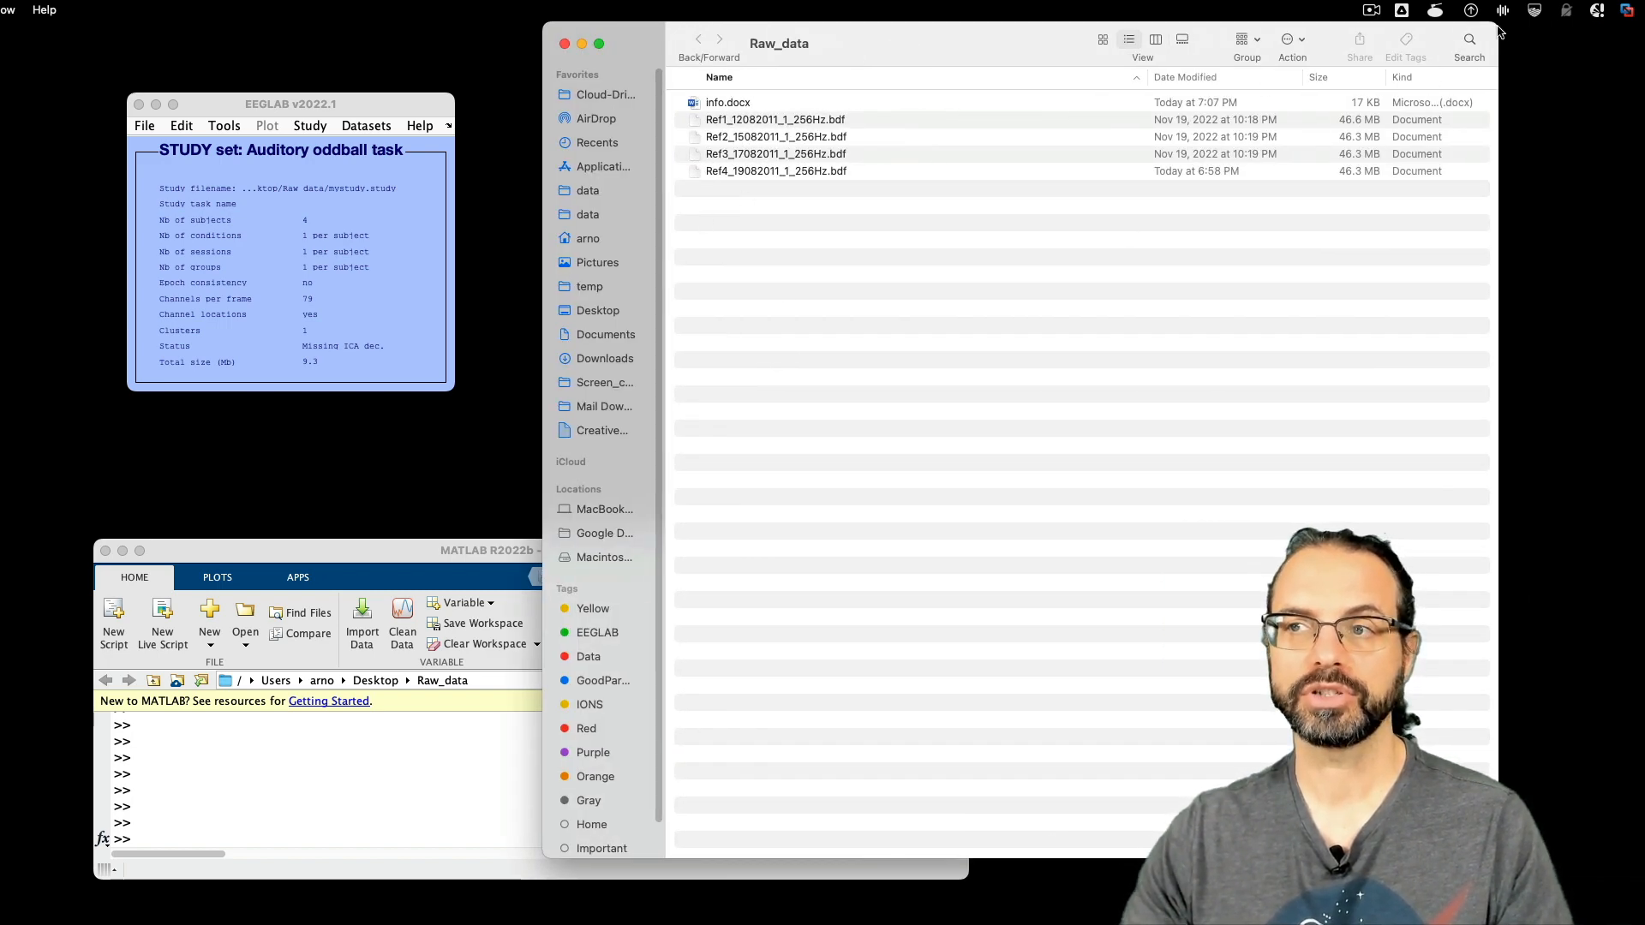
drag(1496, 22, 1405, 174)
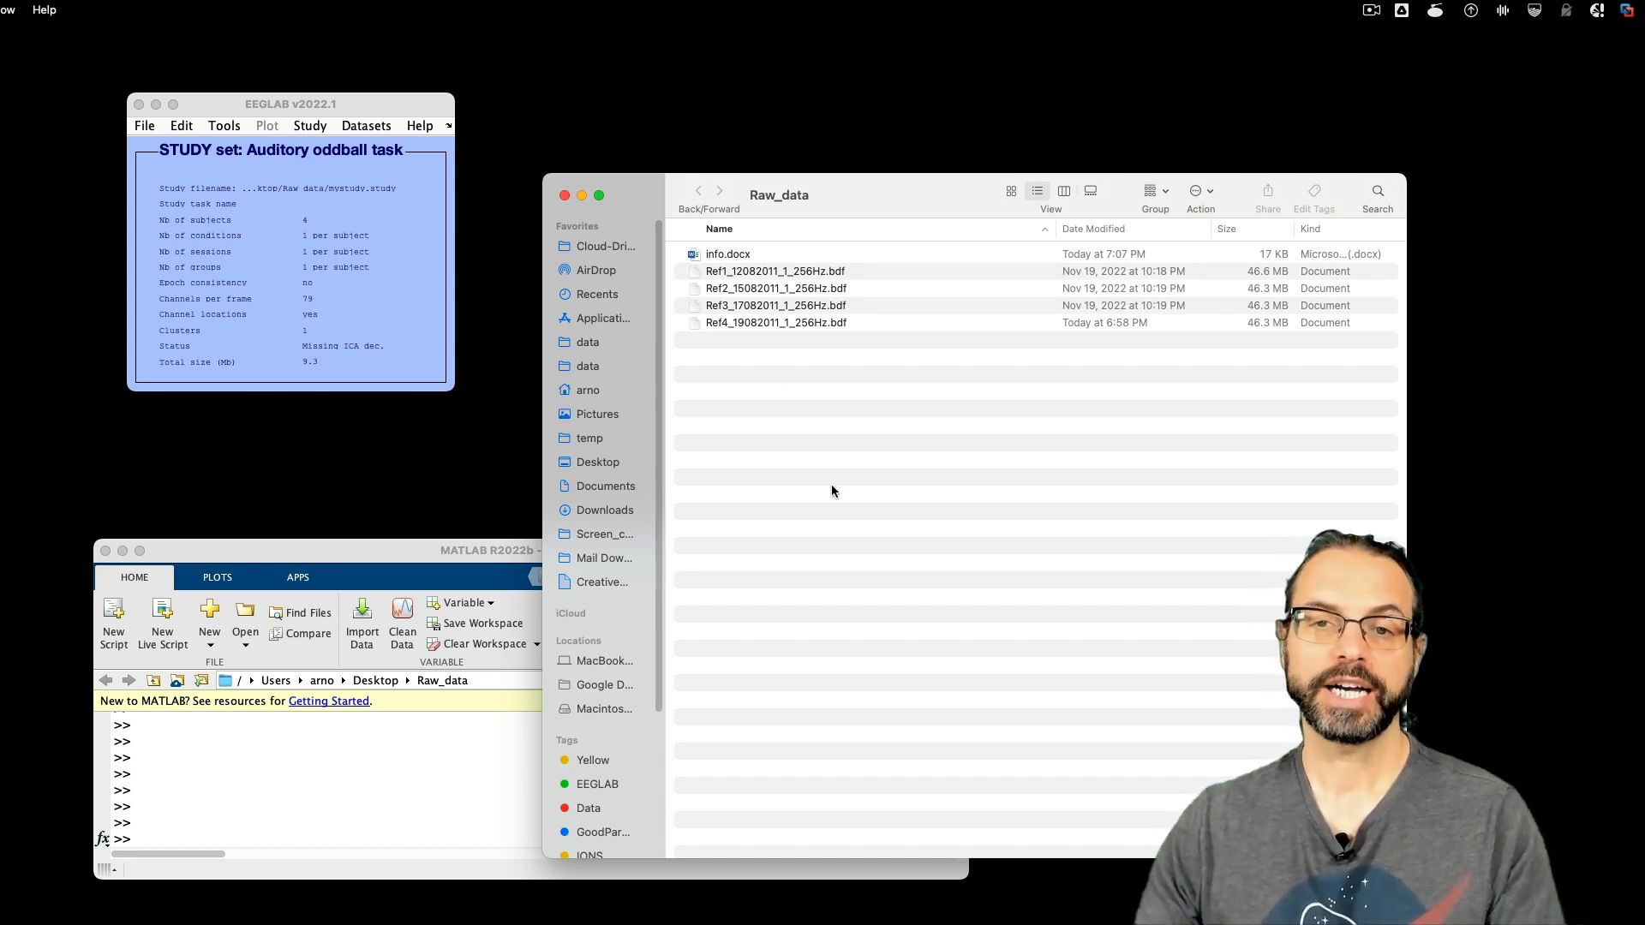
click(813, 272)
shift+click(828, 324)
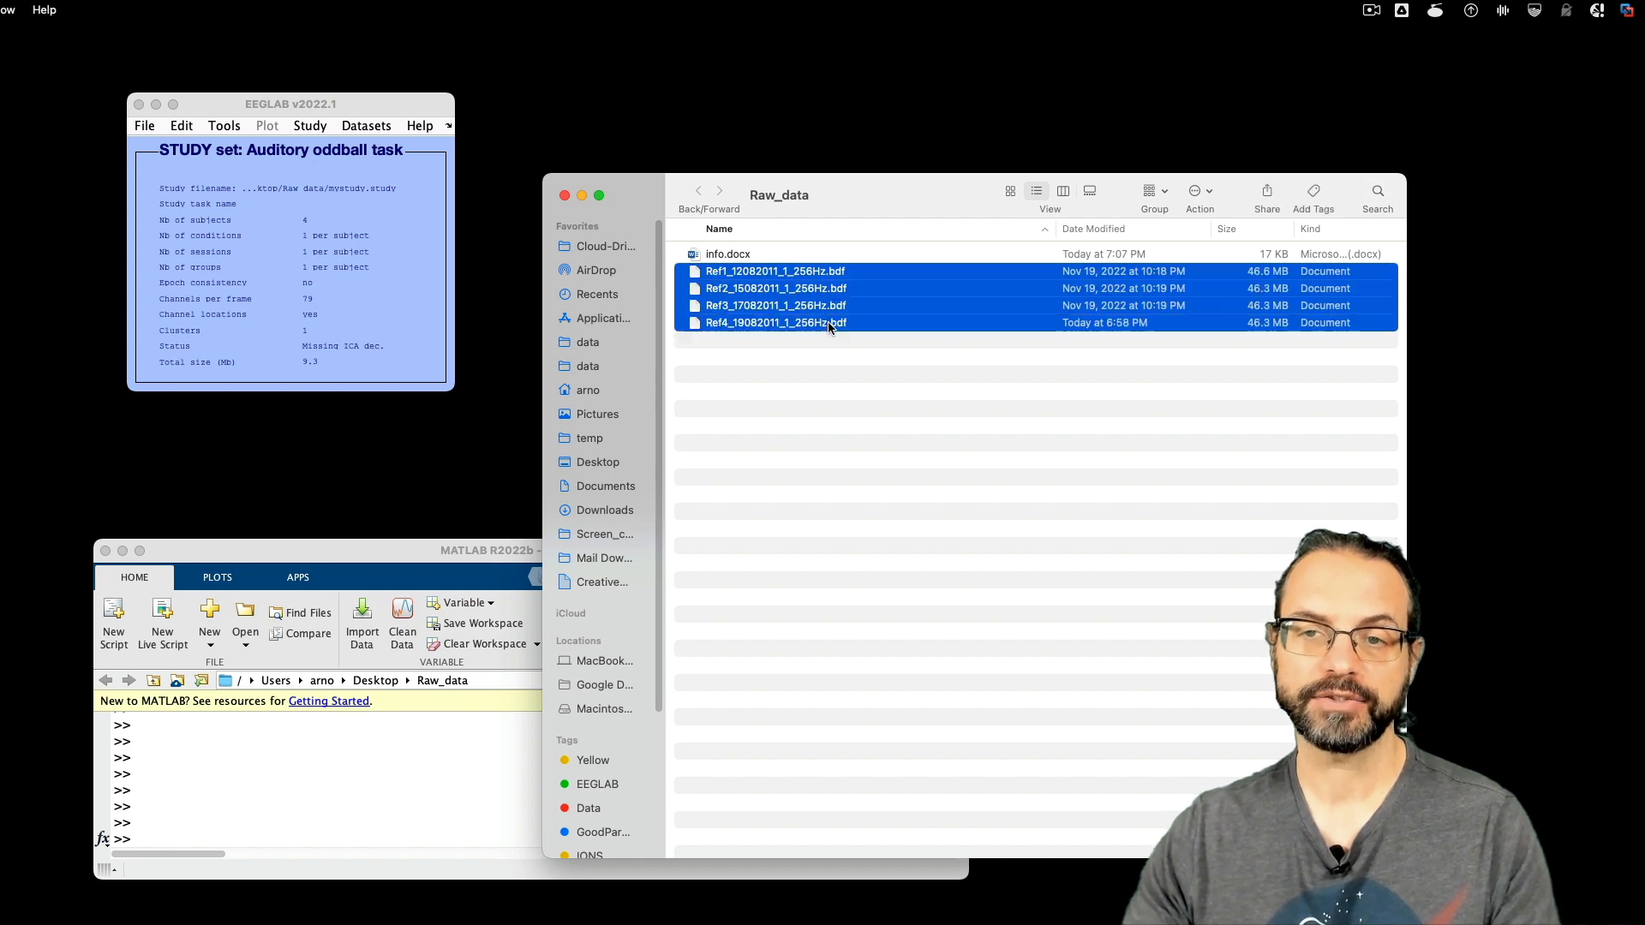
click(859, 384)
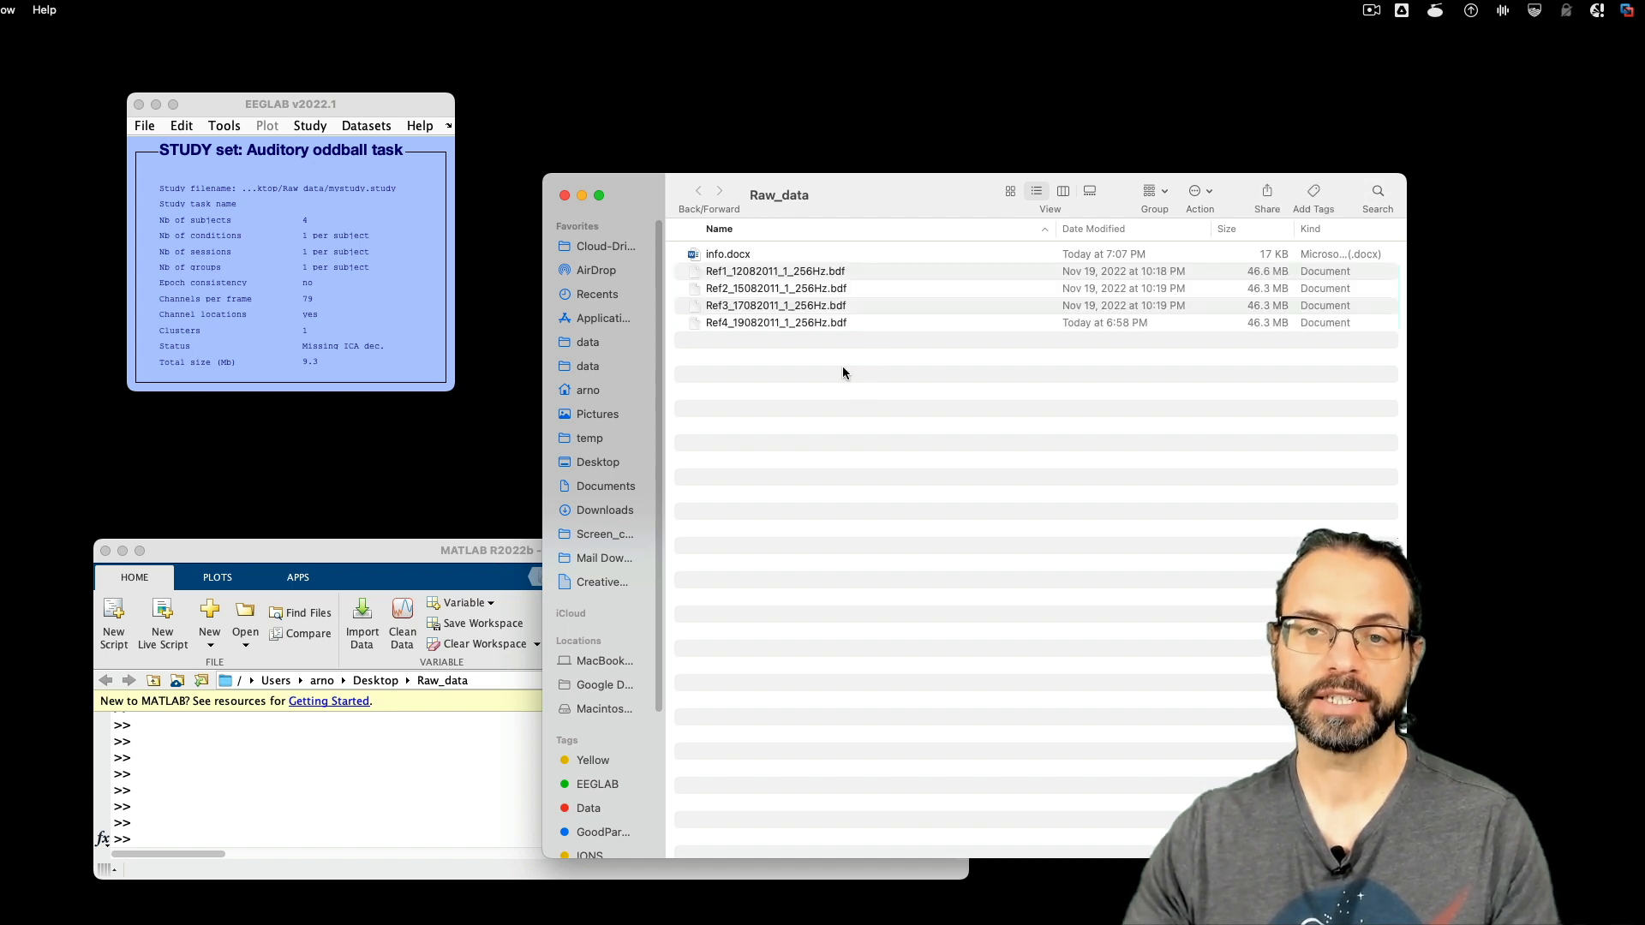
- Open info.docx, position its window so the full page shows, and hide the page thumbnails
click(744, 257)
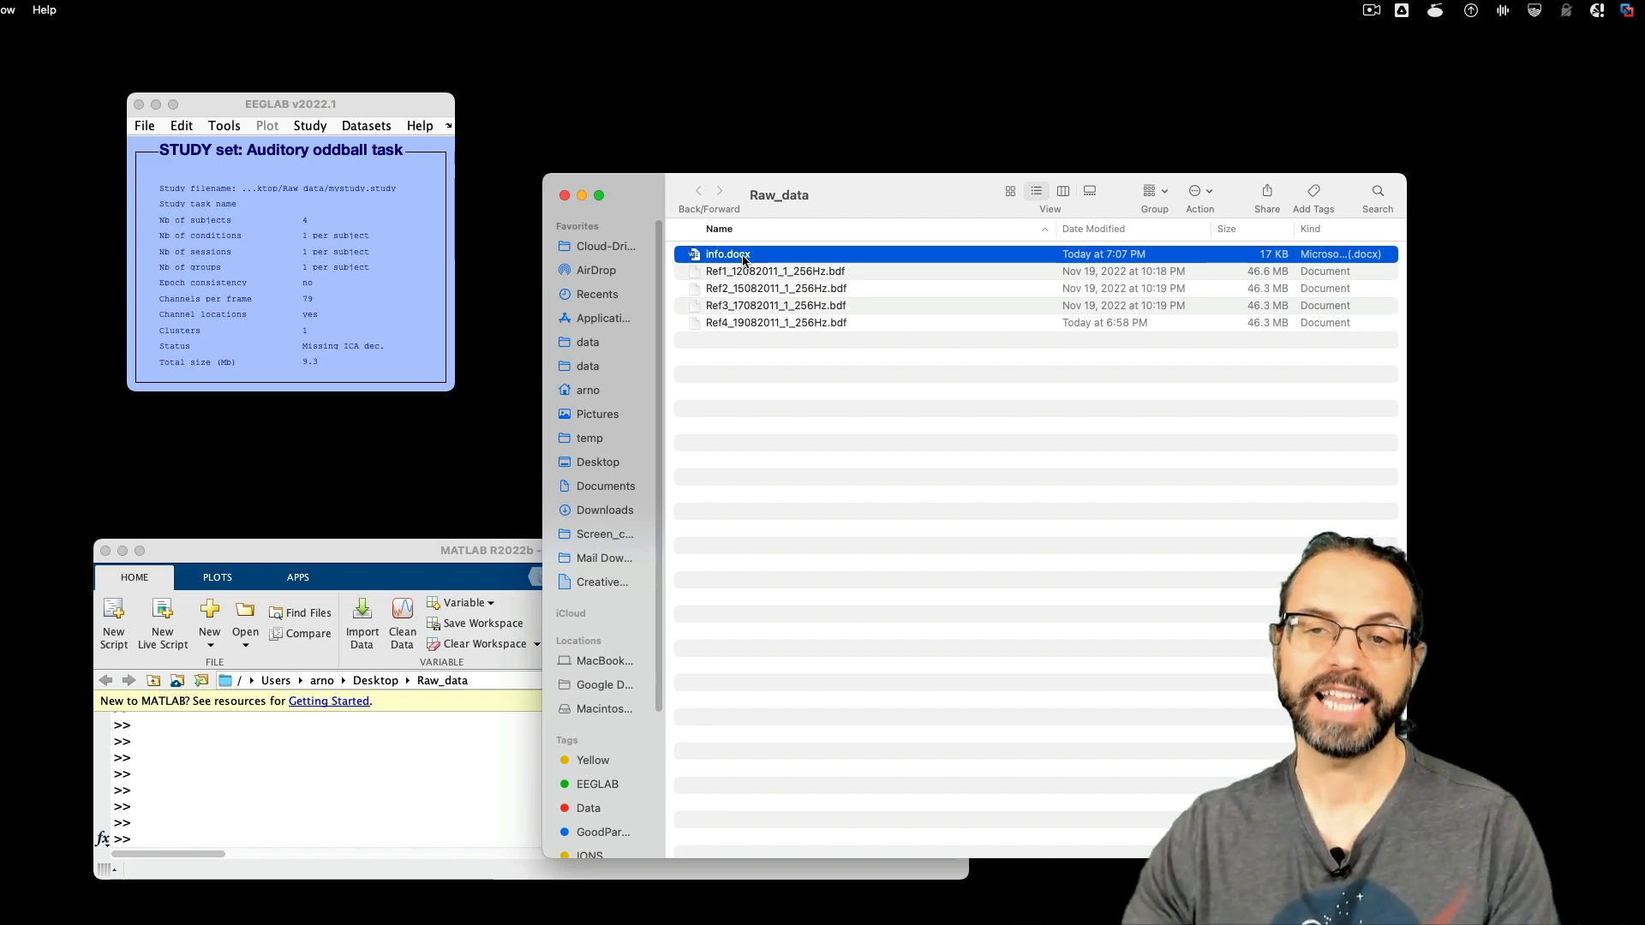
double_click(745, 257)
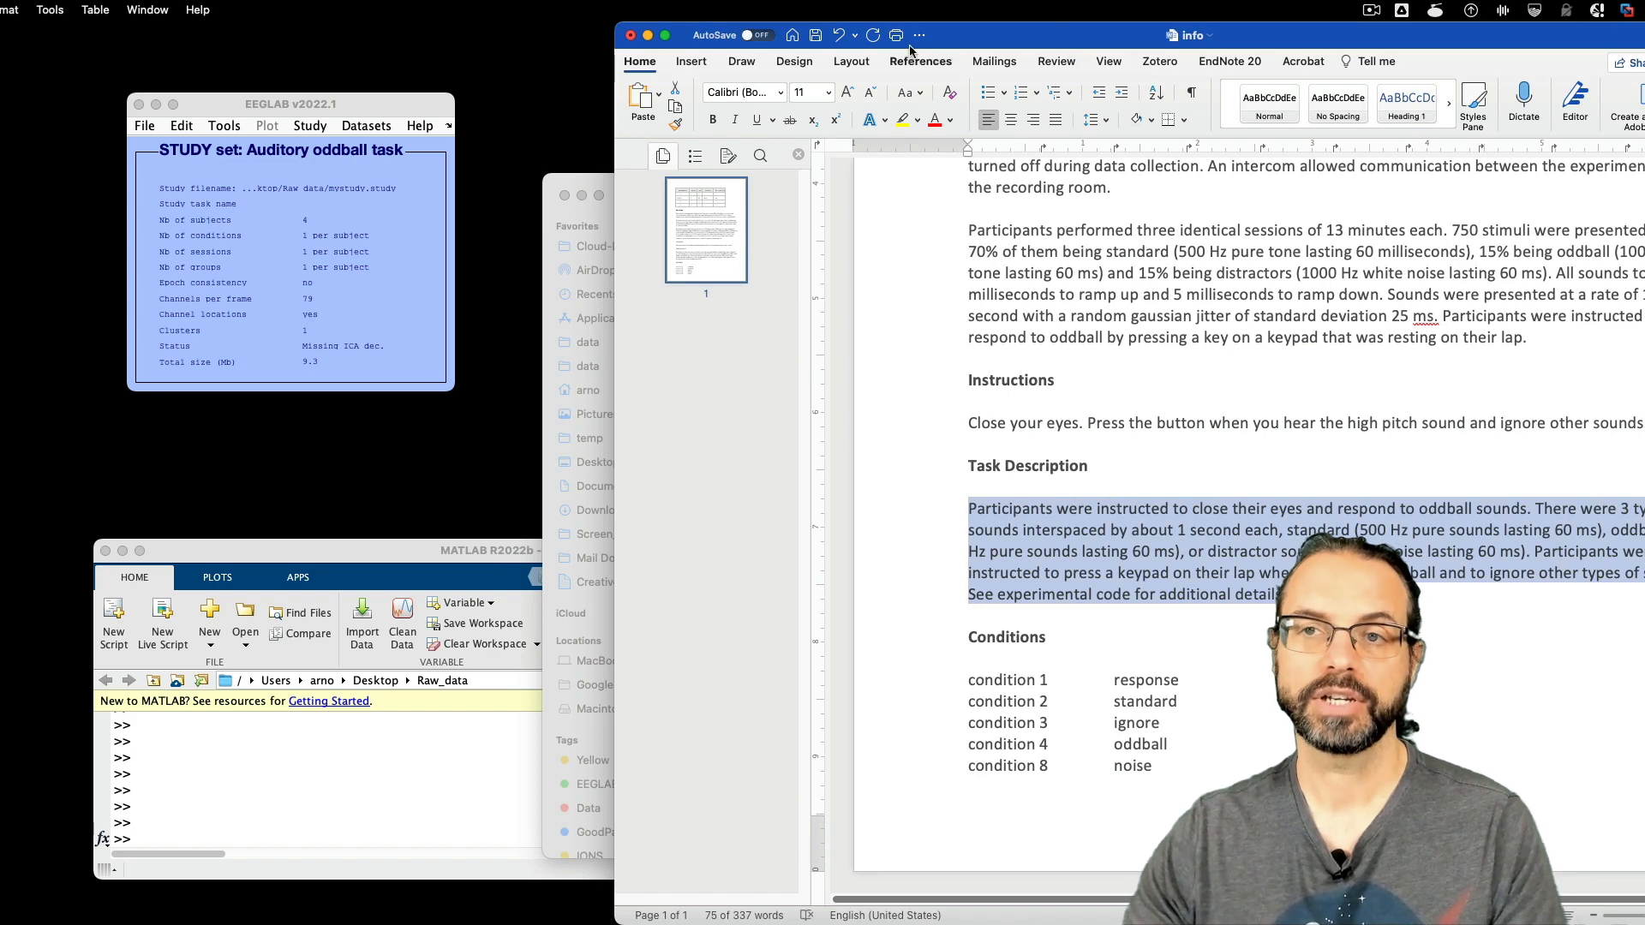
drag(959, 34, 623, 25)
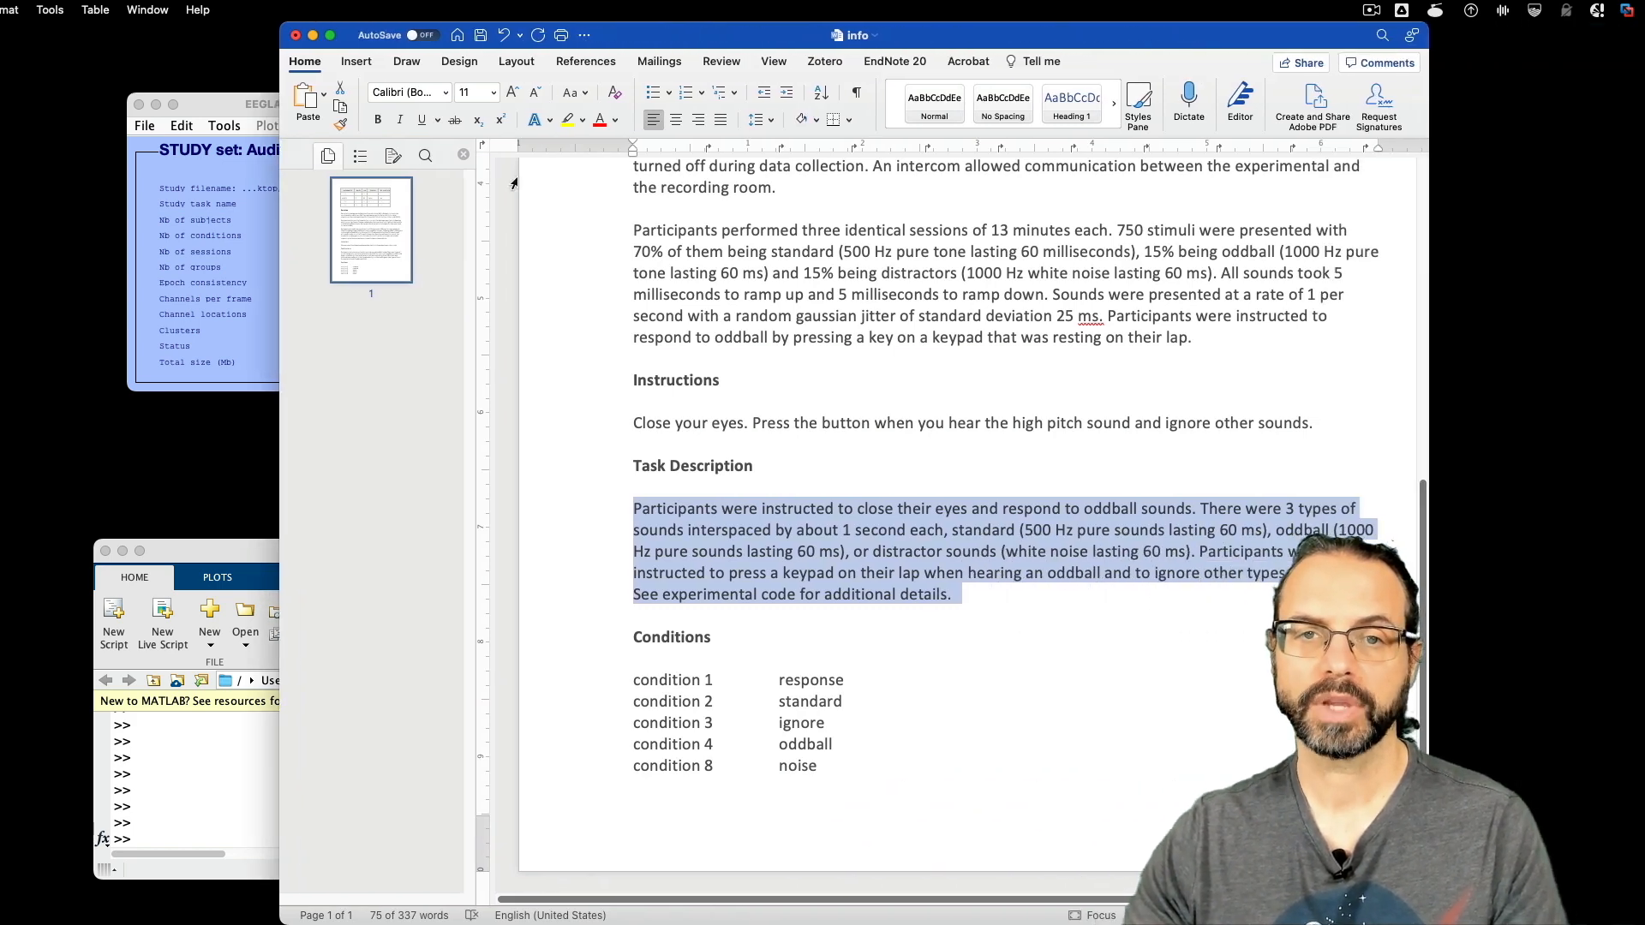
drag(477, 223, 147, 262)
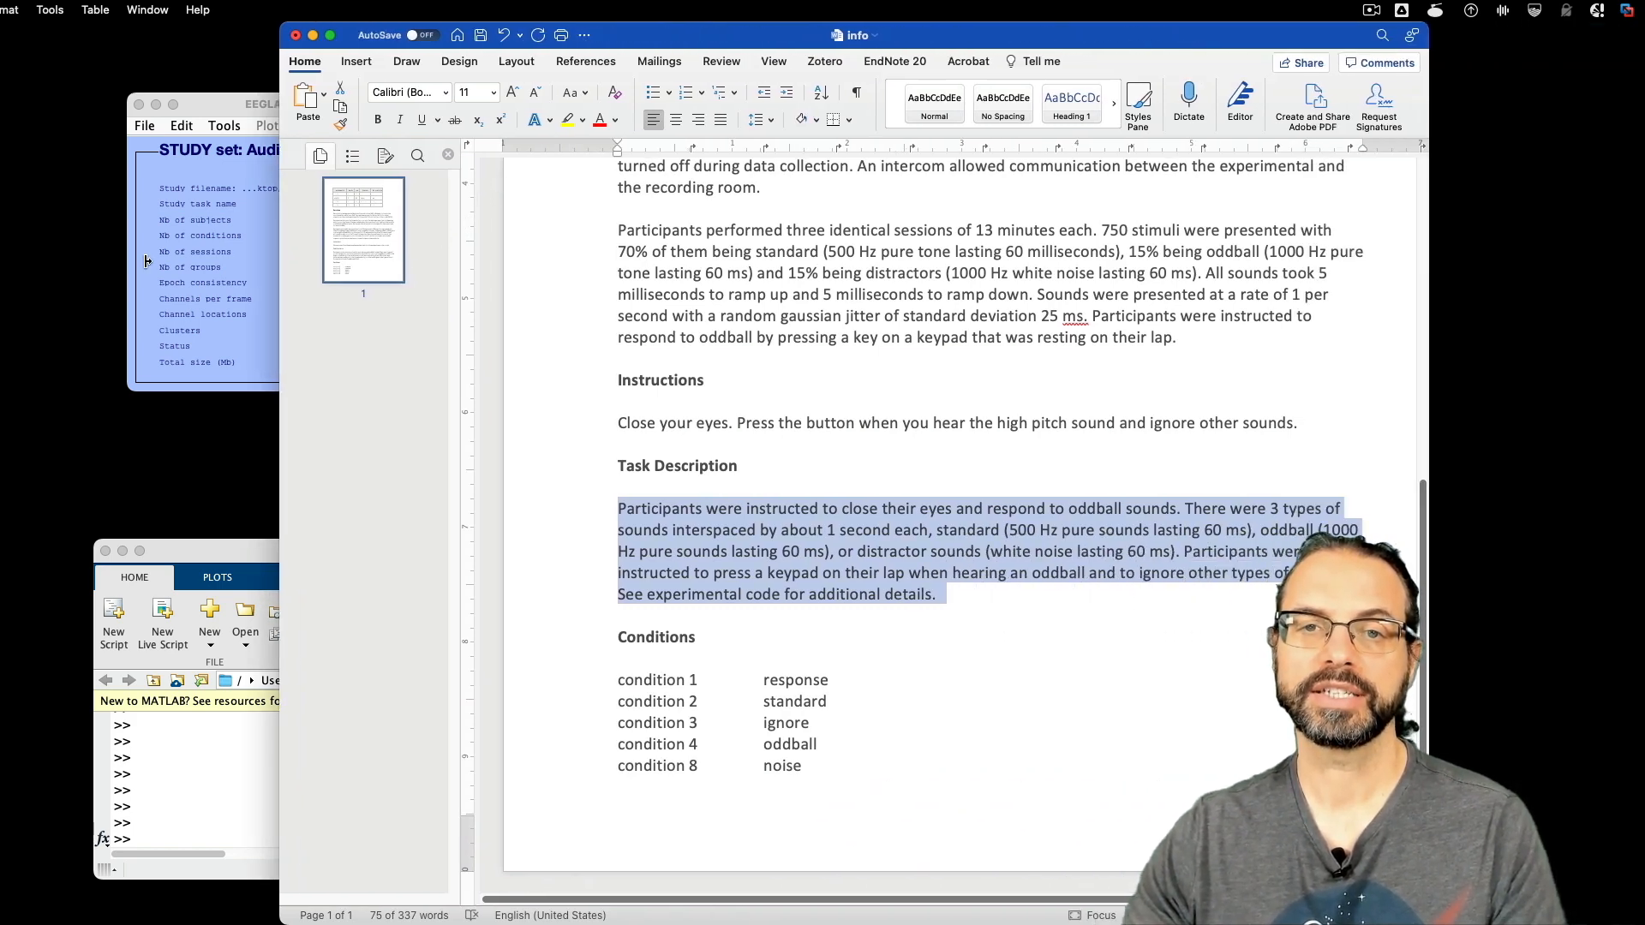
click(448, 155)
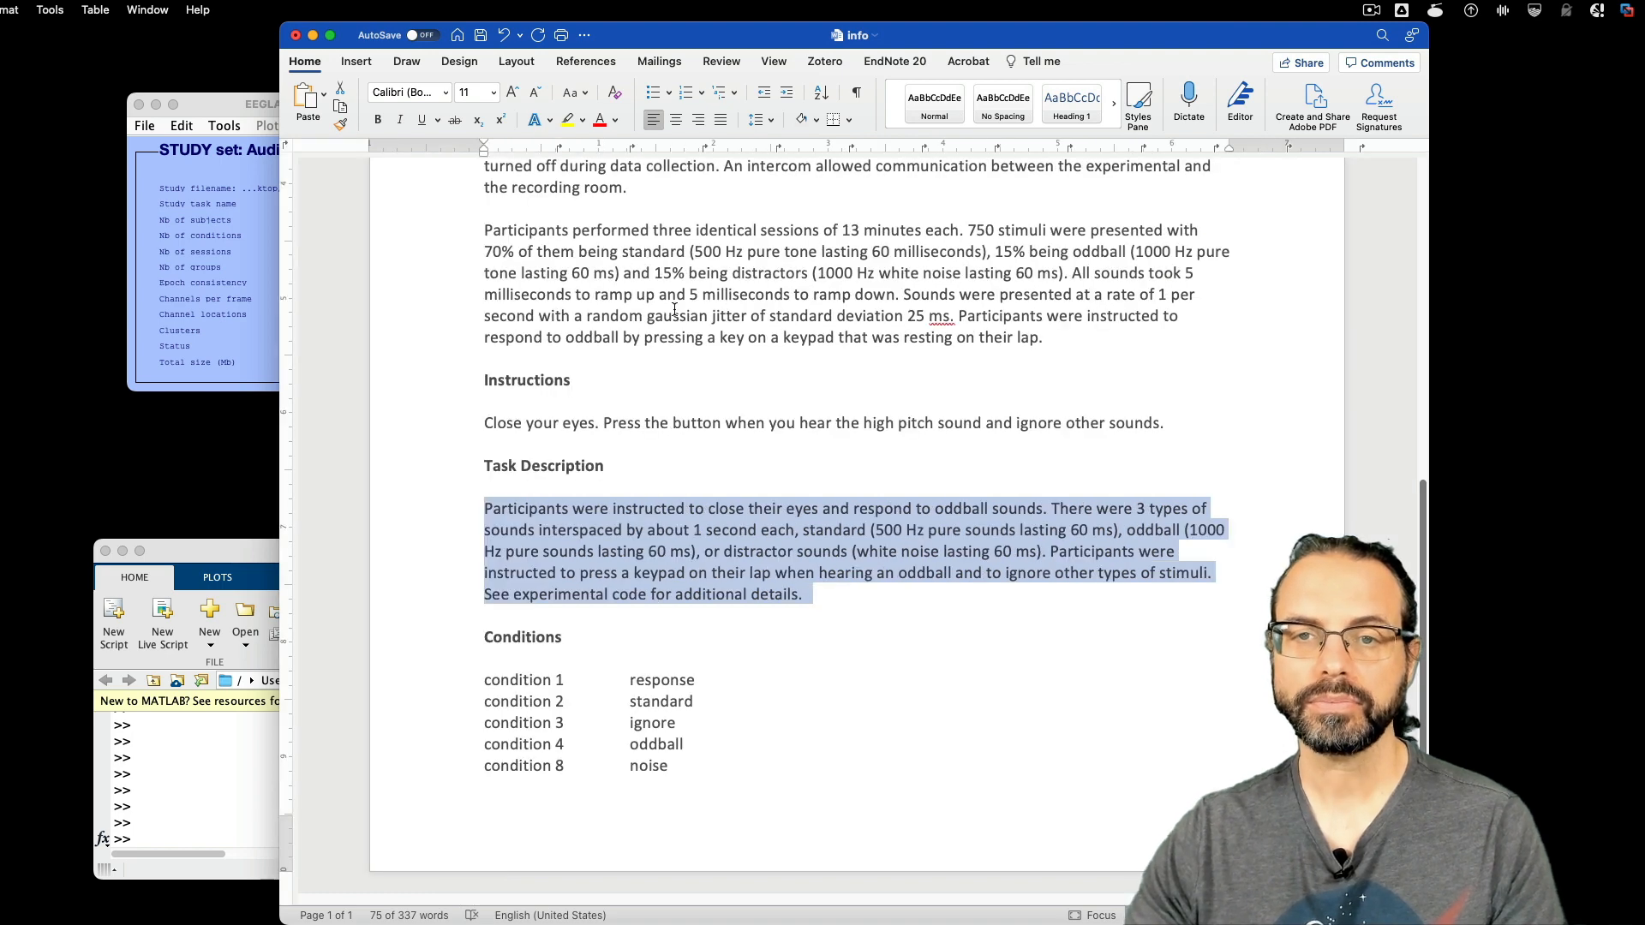
- Examine the participant table at the start of info.docx, including the Ethnicity and Air_conditioning columns
scroll(675, 317, up, 5)
scroll(675, 317, up, 3)
click(535, 322)
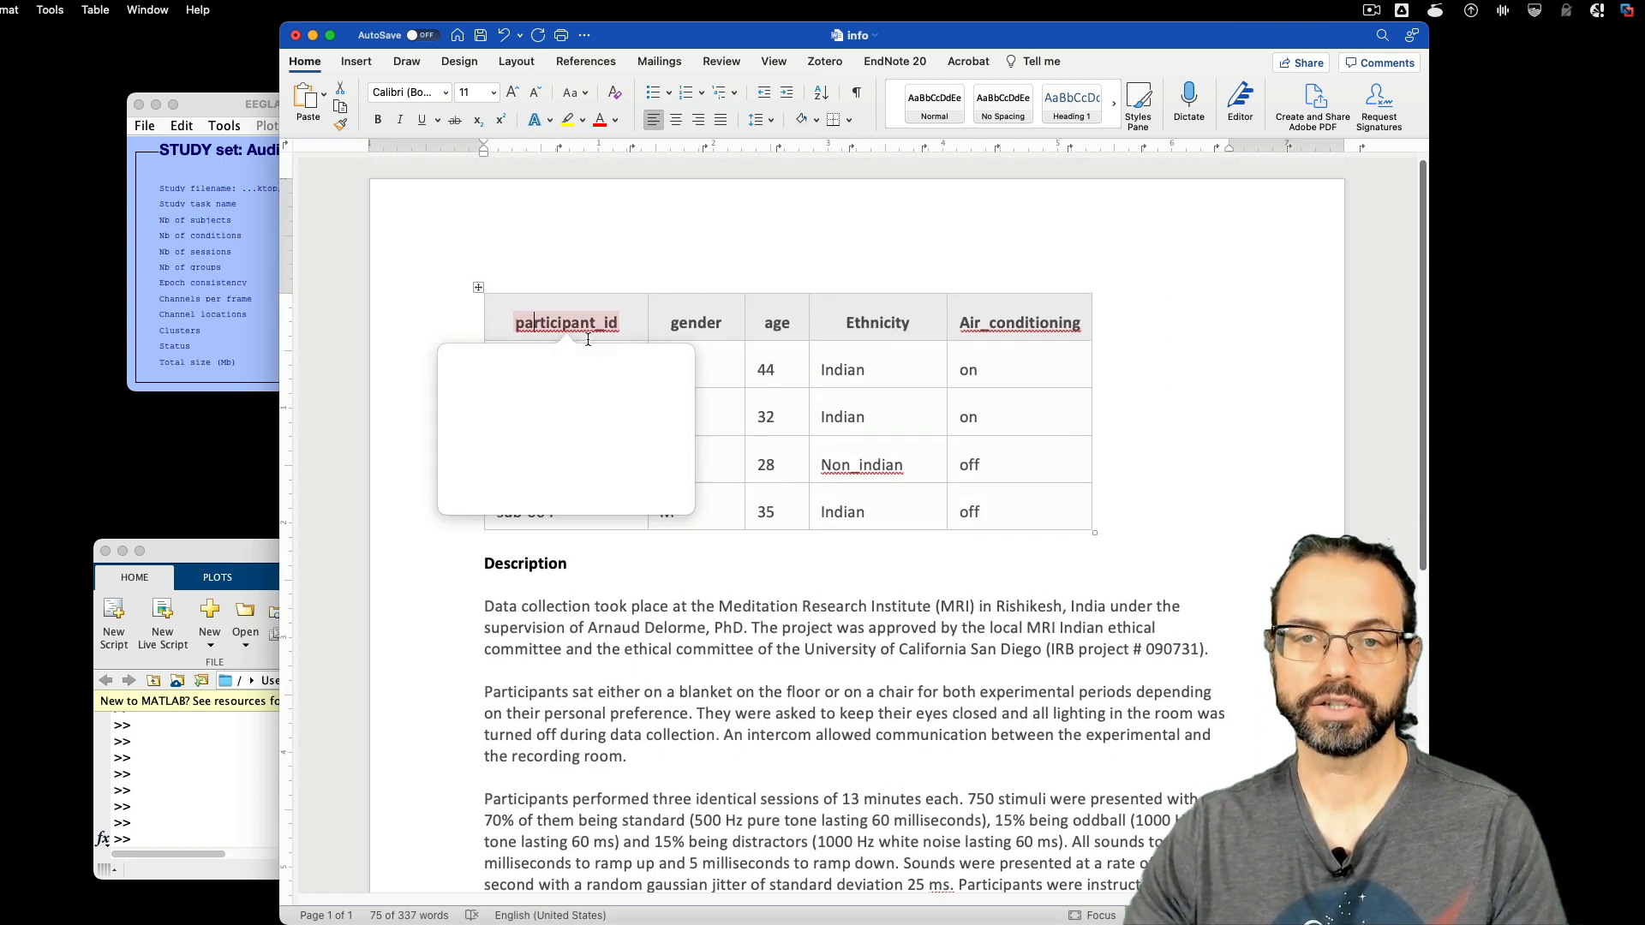
click(818, 558)
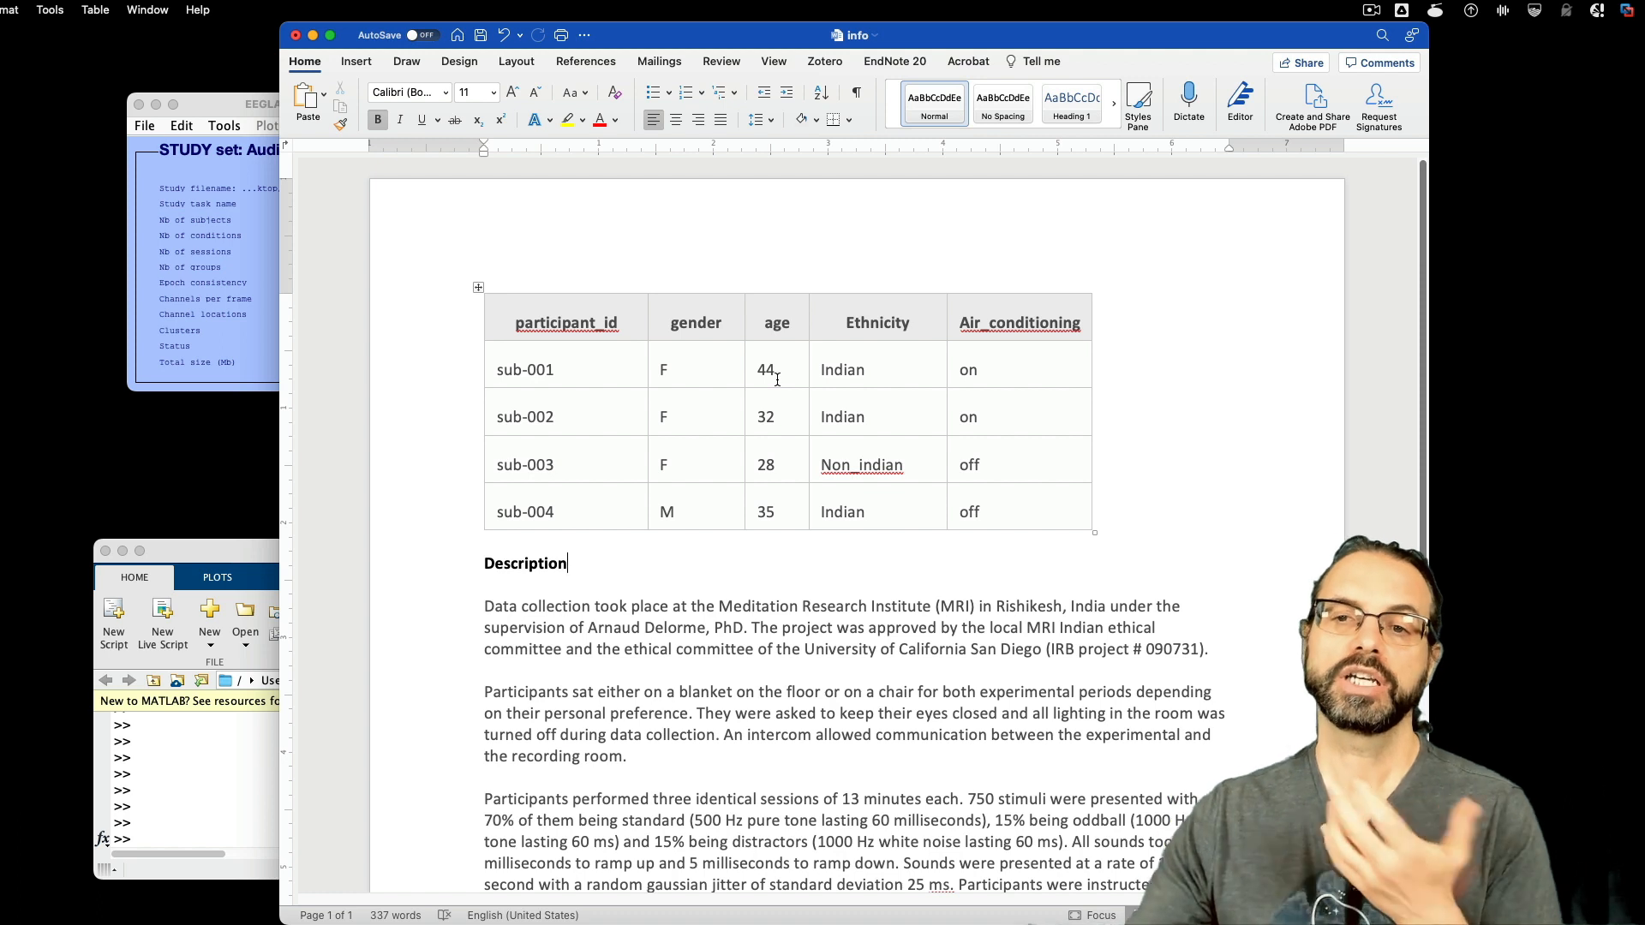
drag(857, 326, 856, 514)
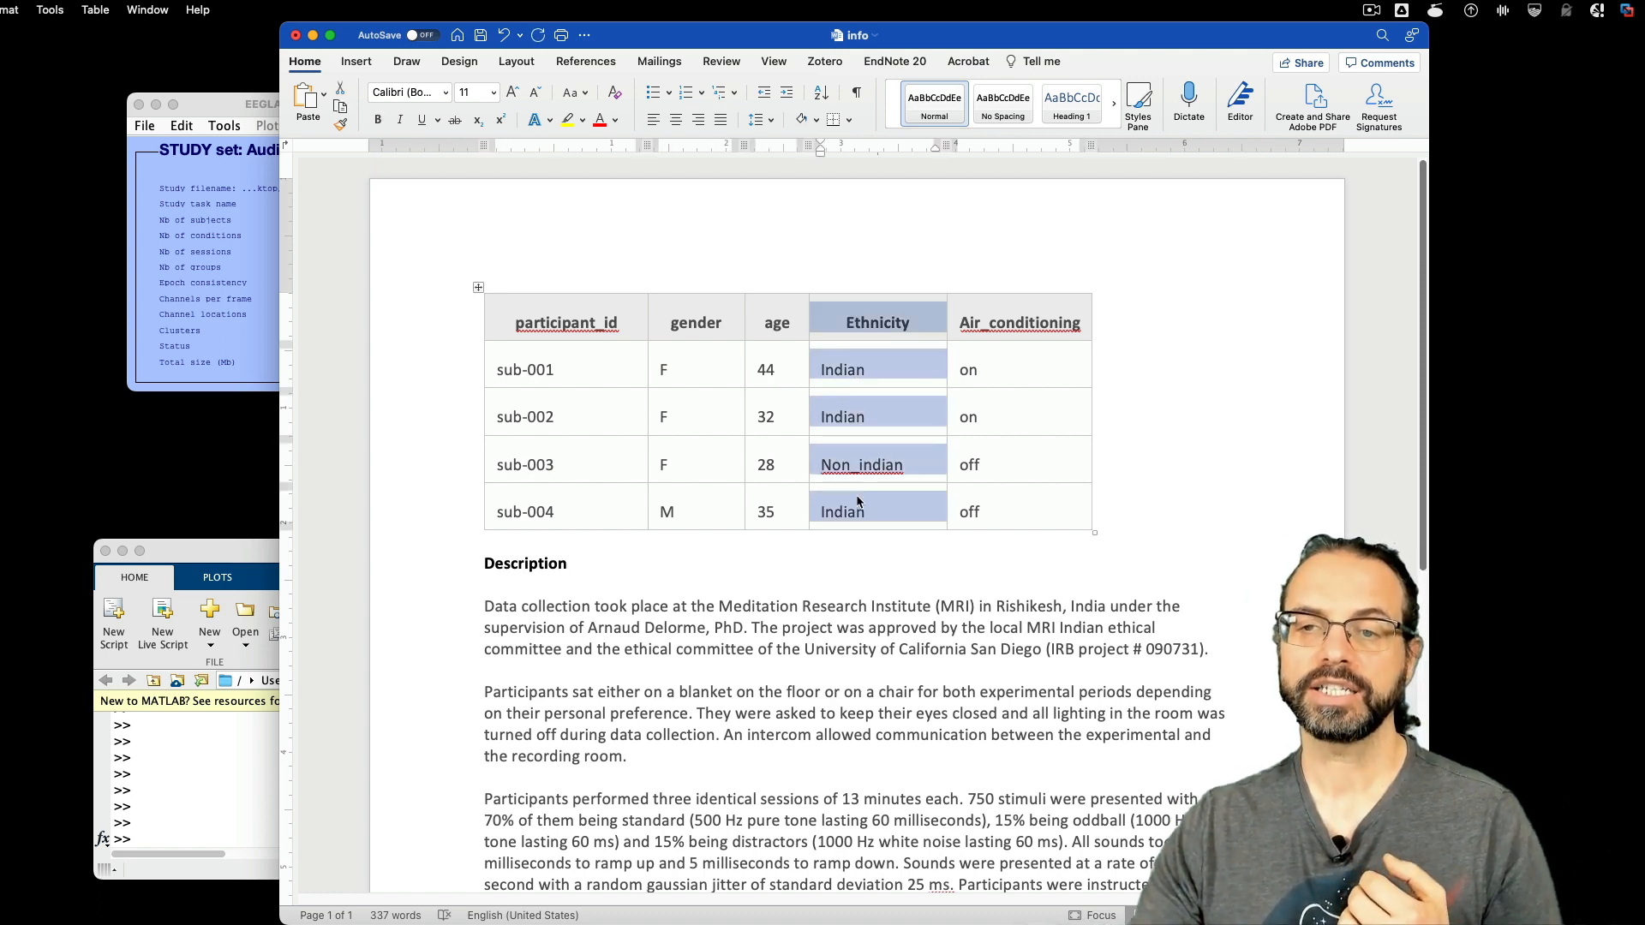
drag(1023, 339, 1031, 523)
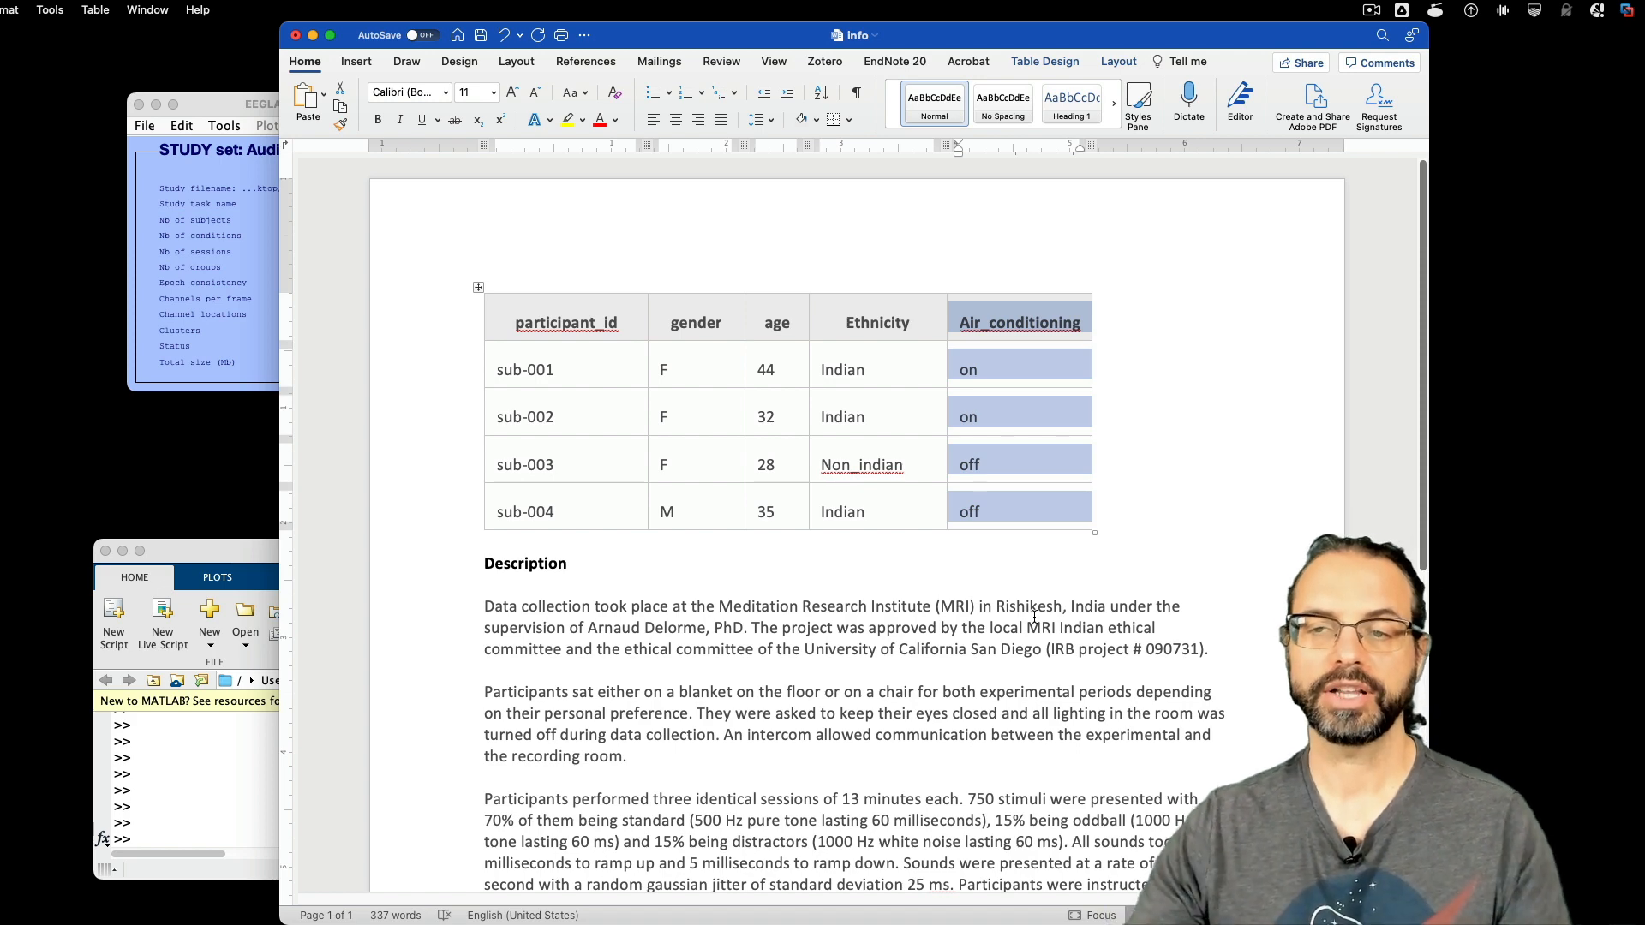
- Read the Description paragraphs and the Instructions text of the experiment document
scroll(1034, 616, down, 5)
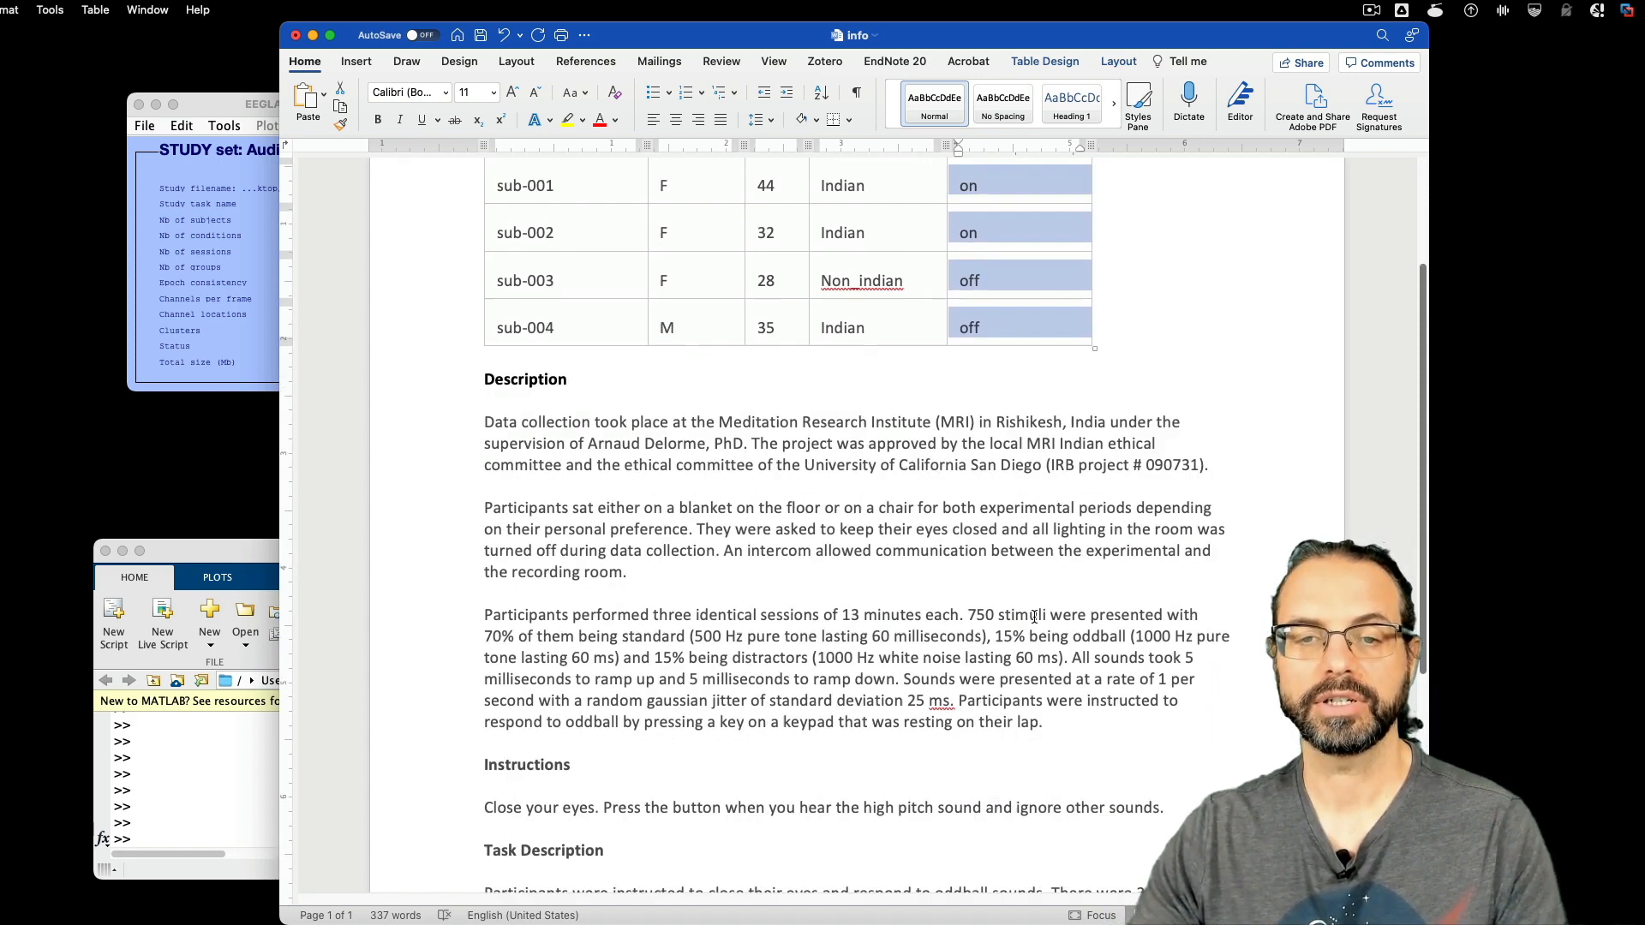
drag(1108, 676, 442, 360)
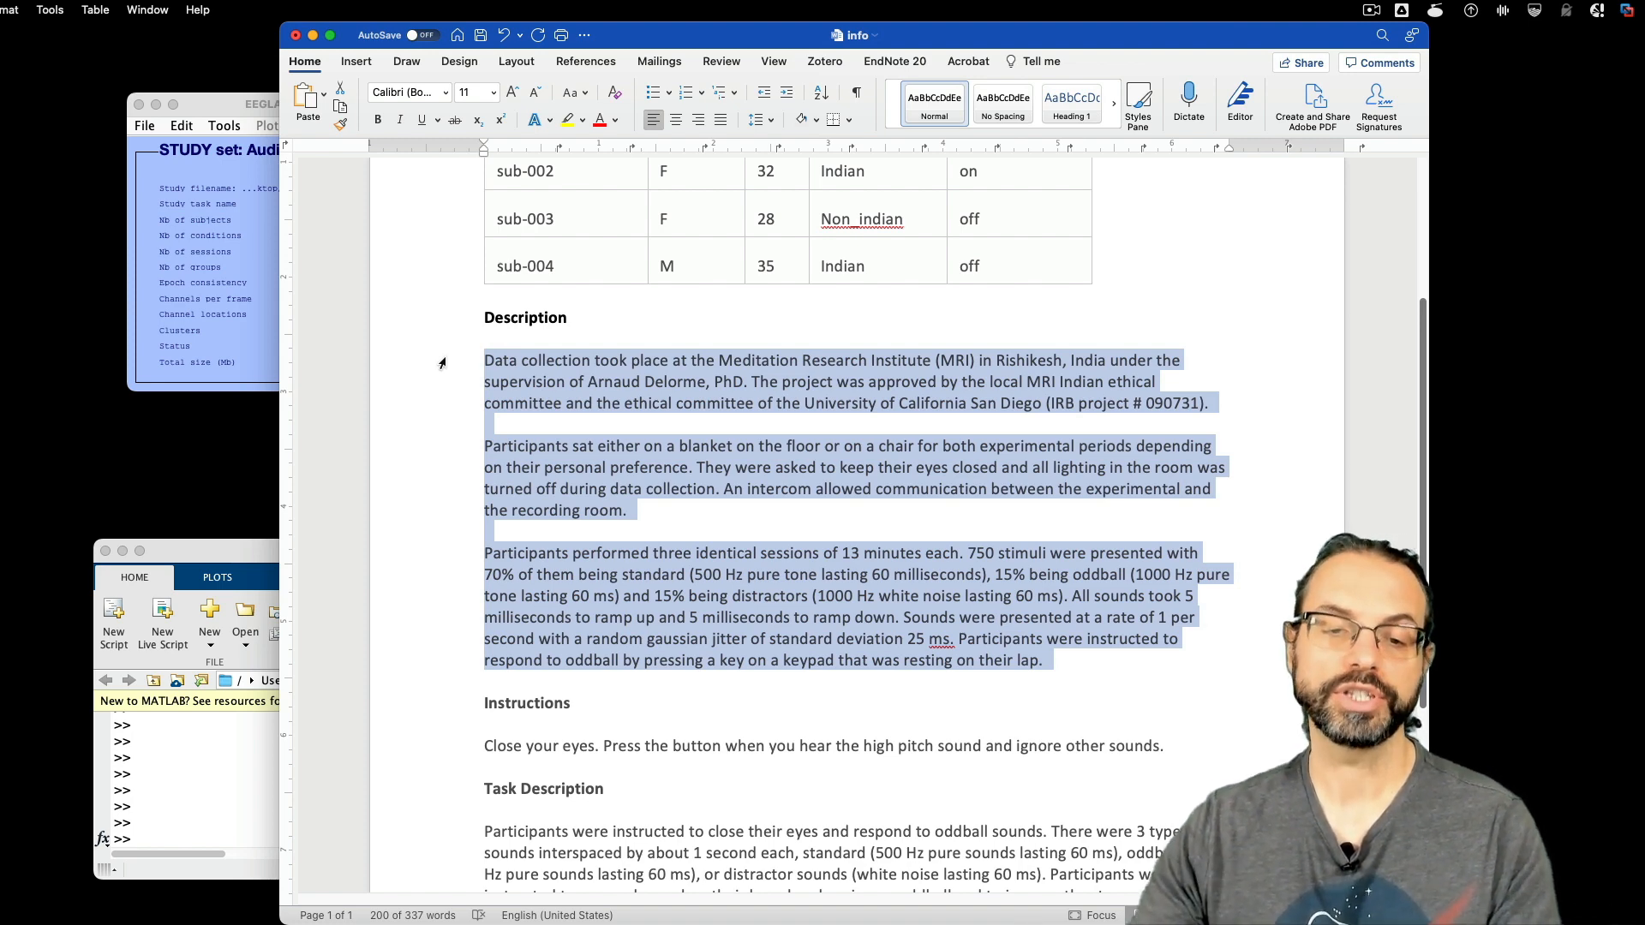
scroll(599, 461, down, 5)
click(604, 548)
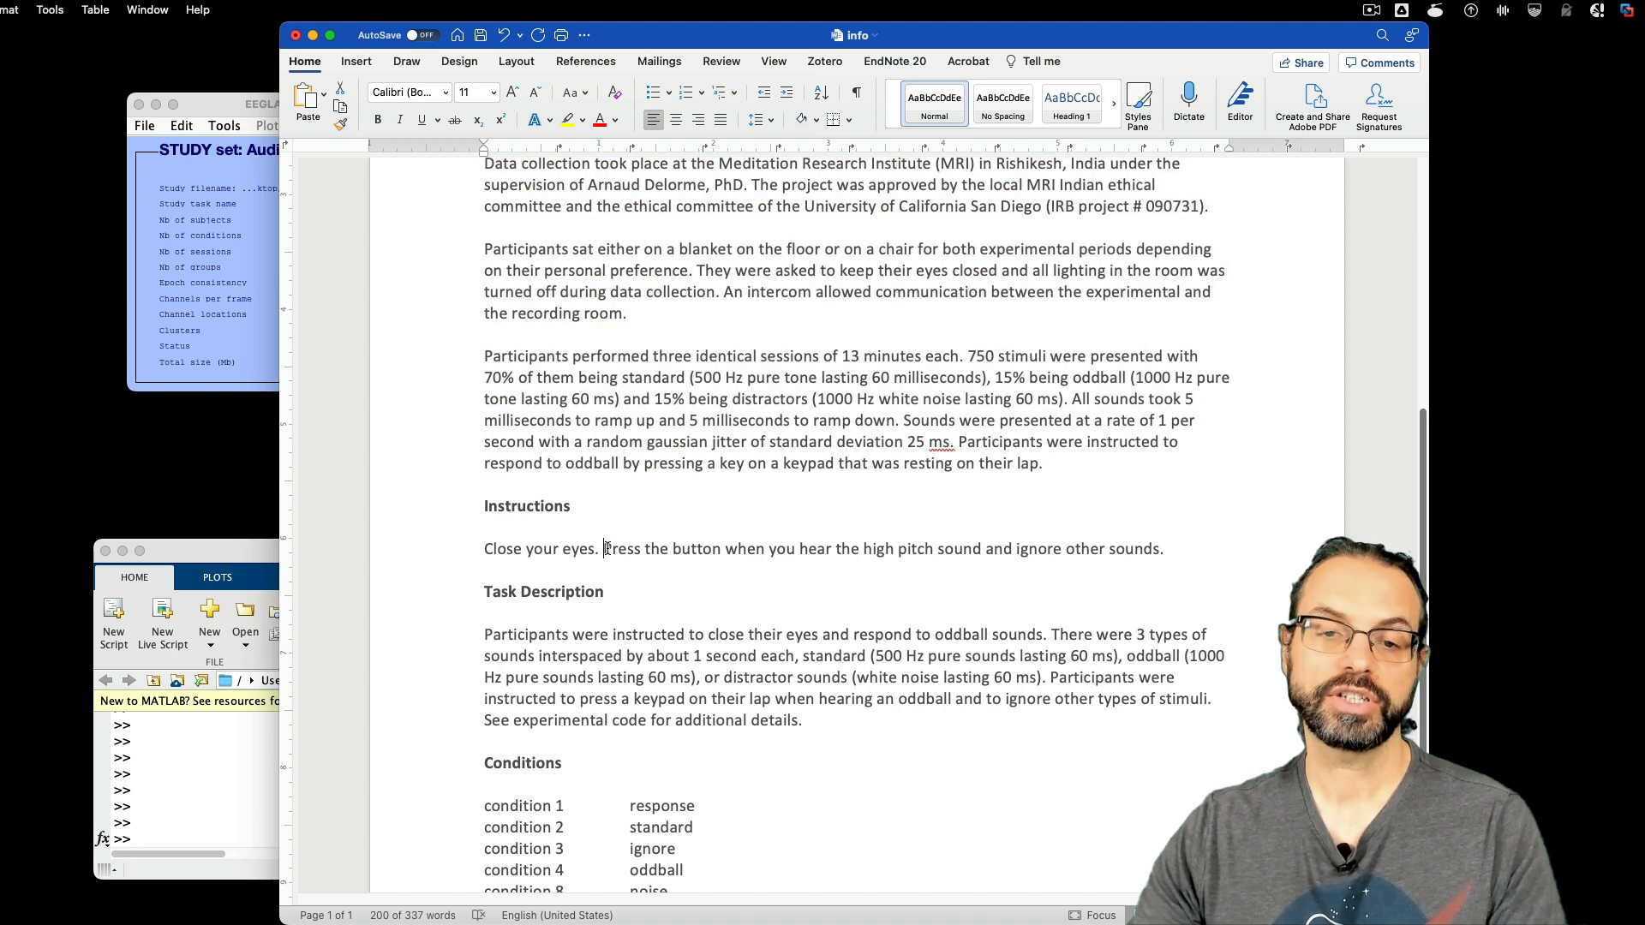
triple_click(604, 548)
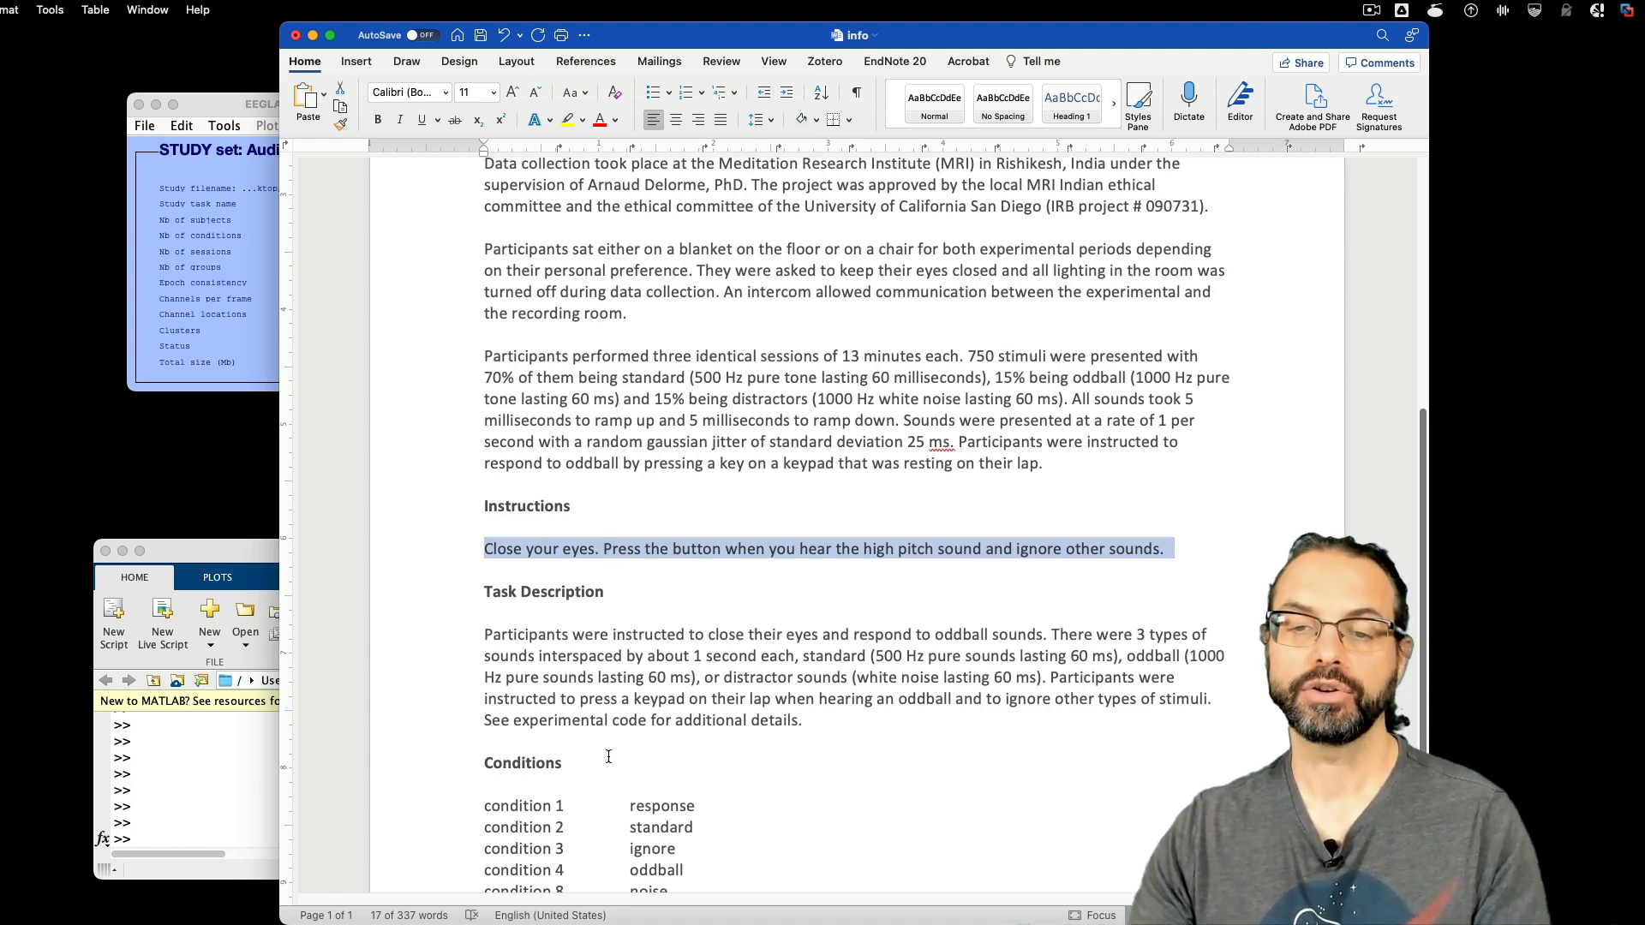
- Review the Task Description and each entry of the Conditions list, and return to the participant table
scroll(612, 760, down, 1)
scroll(613, 760, down, 3)
triple_click(635, 558)
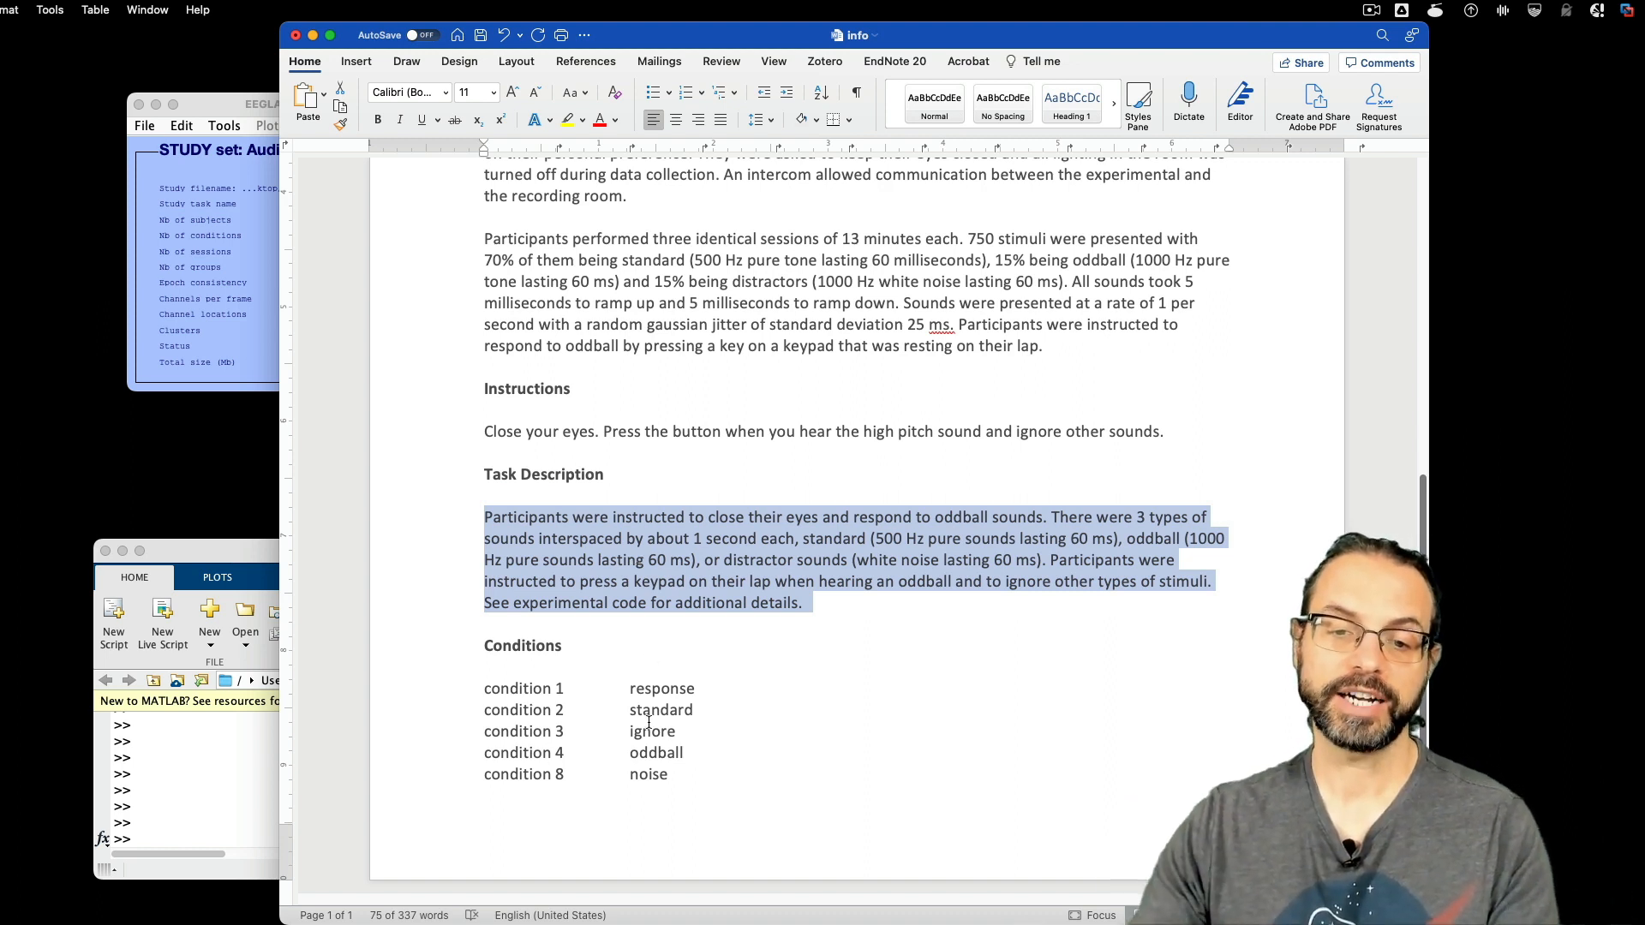
drag(685, 773, 471, 694)
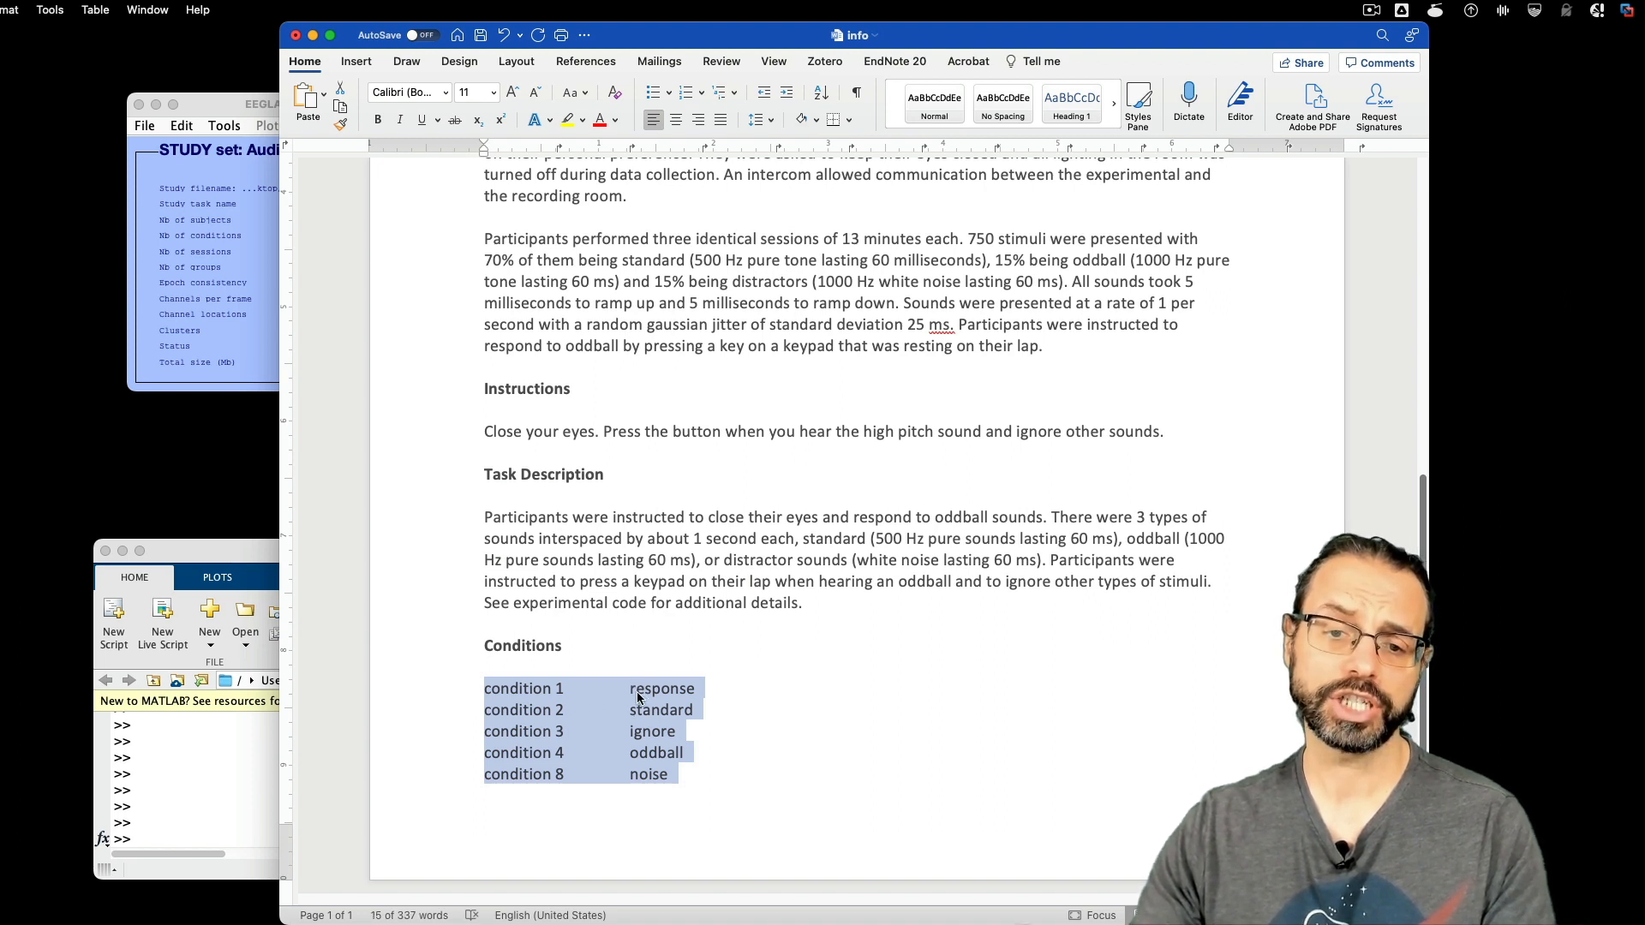
click(574, 700)
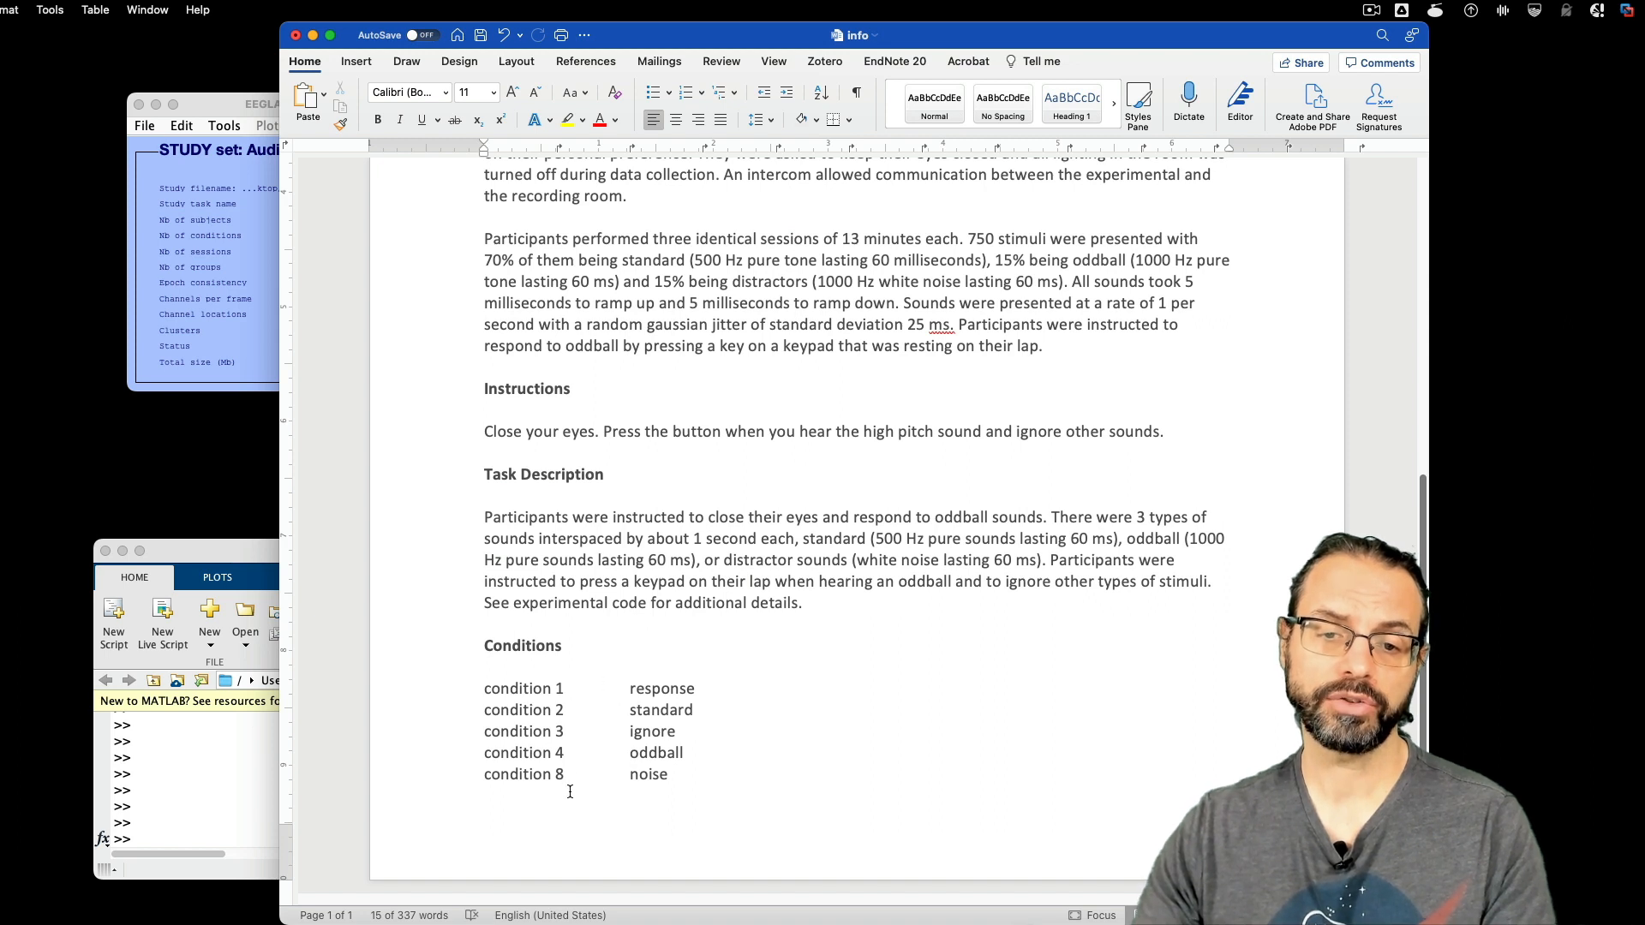
double_click(664, 692)
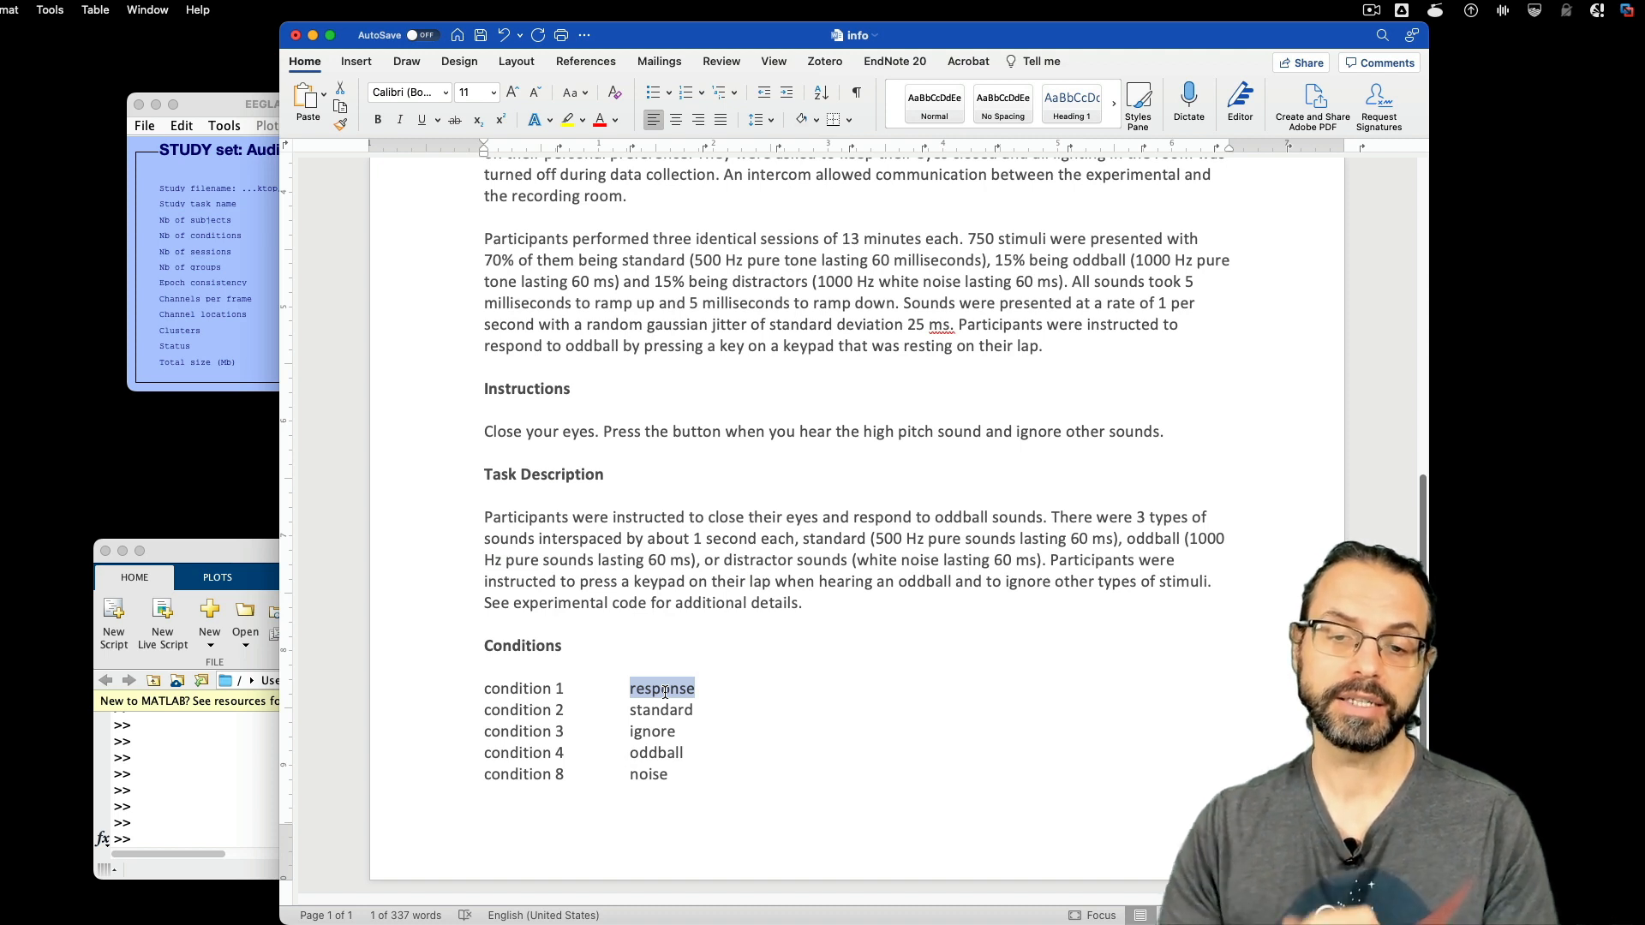
double_click(649, 707)
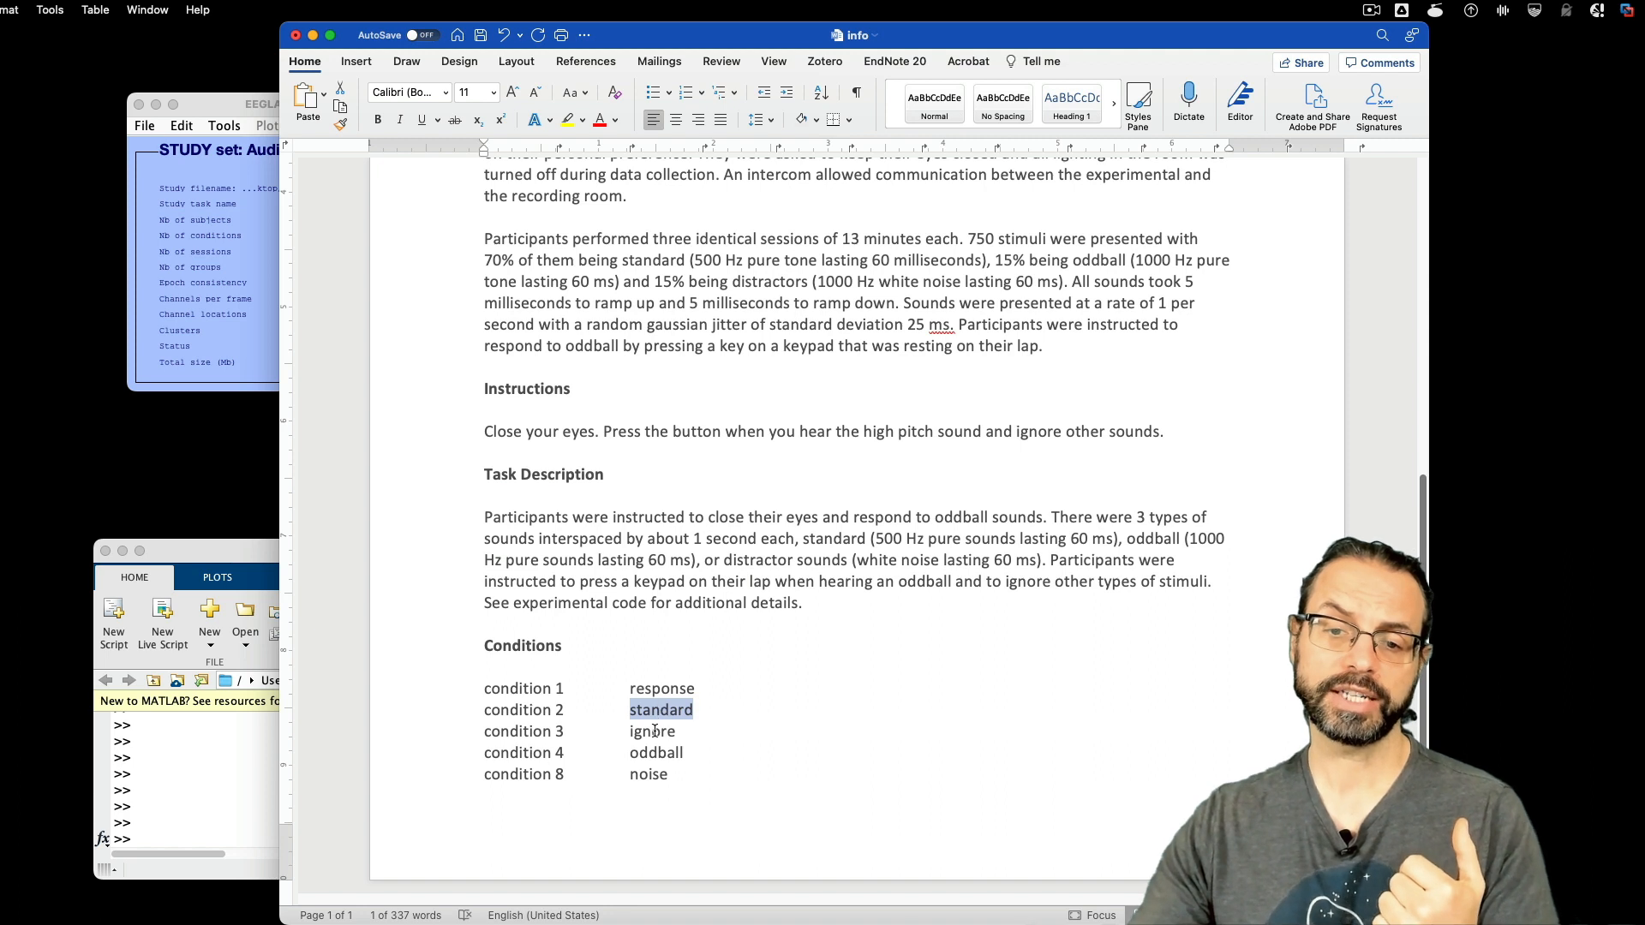
triple_click(654, 734)
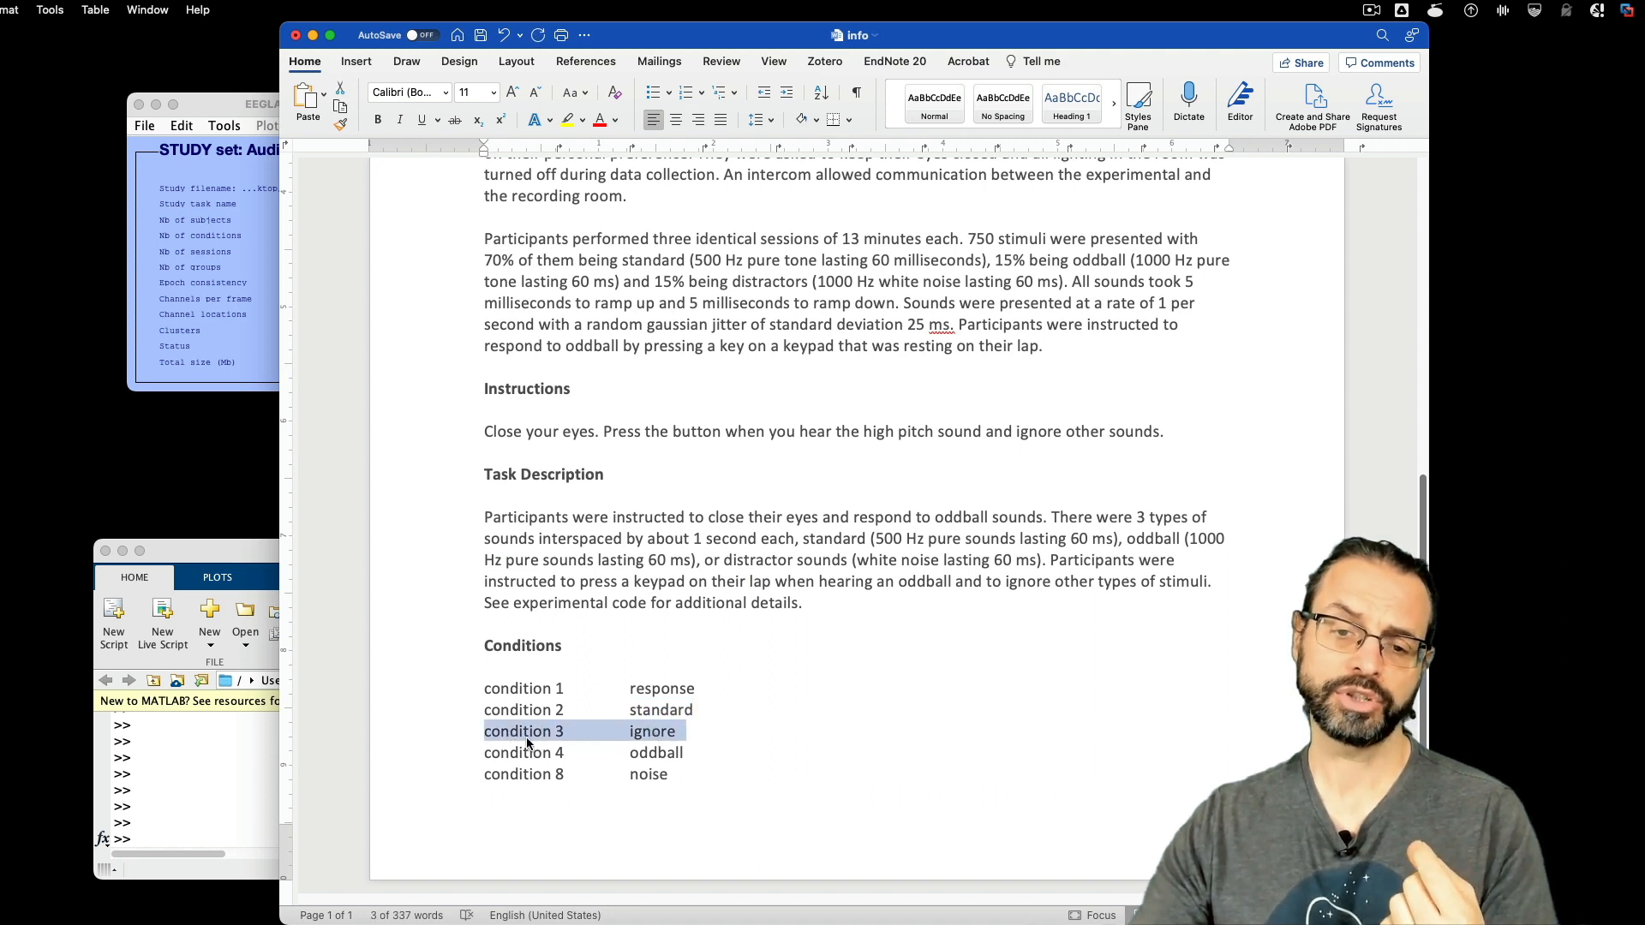
double_click(666, 756)
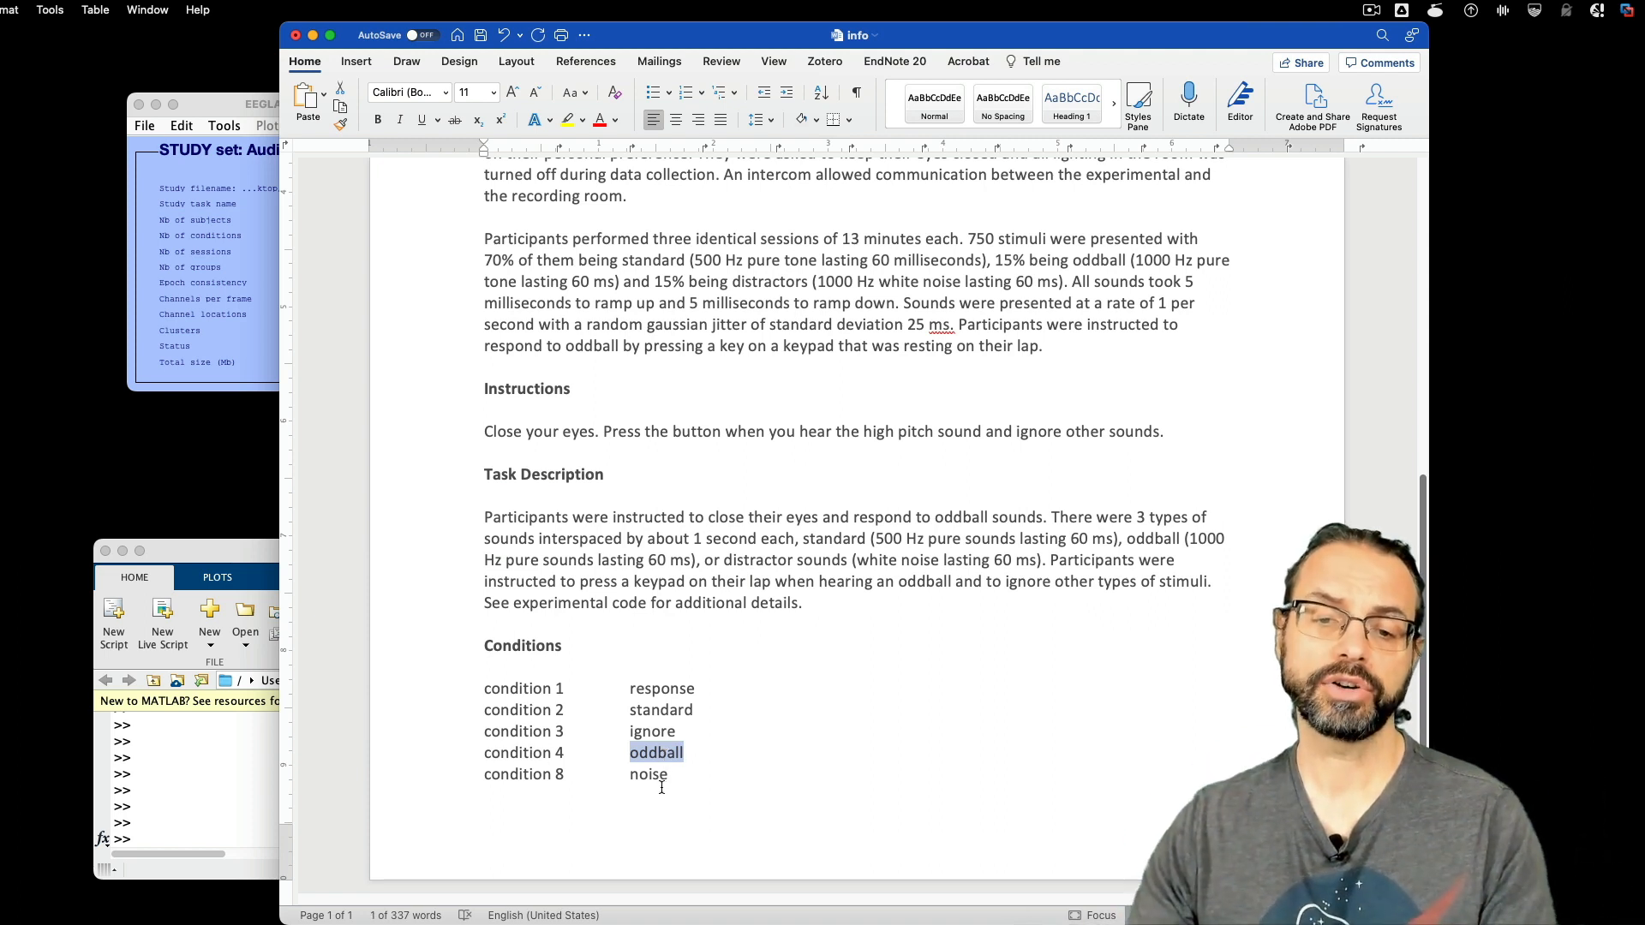
double_click(661, 781)
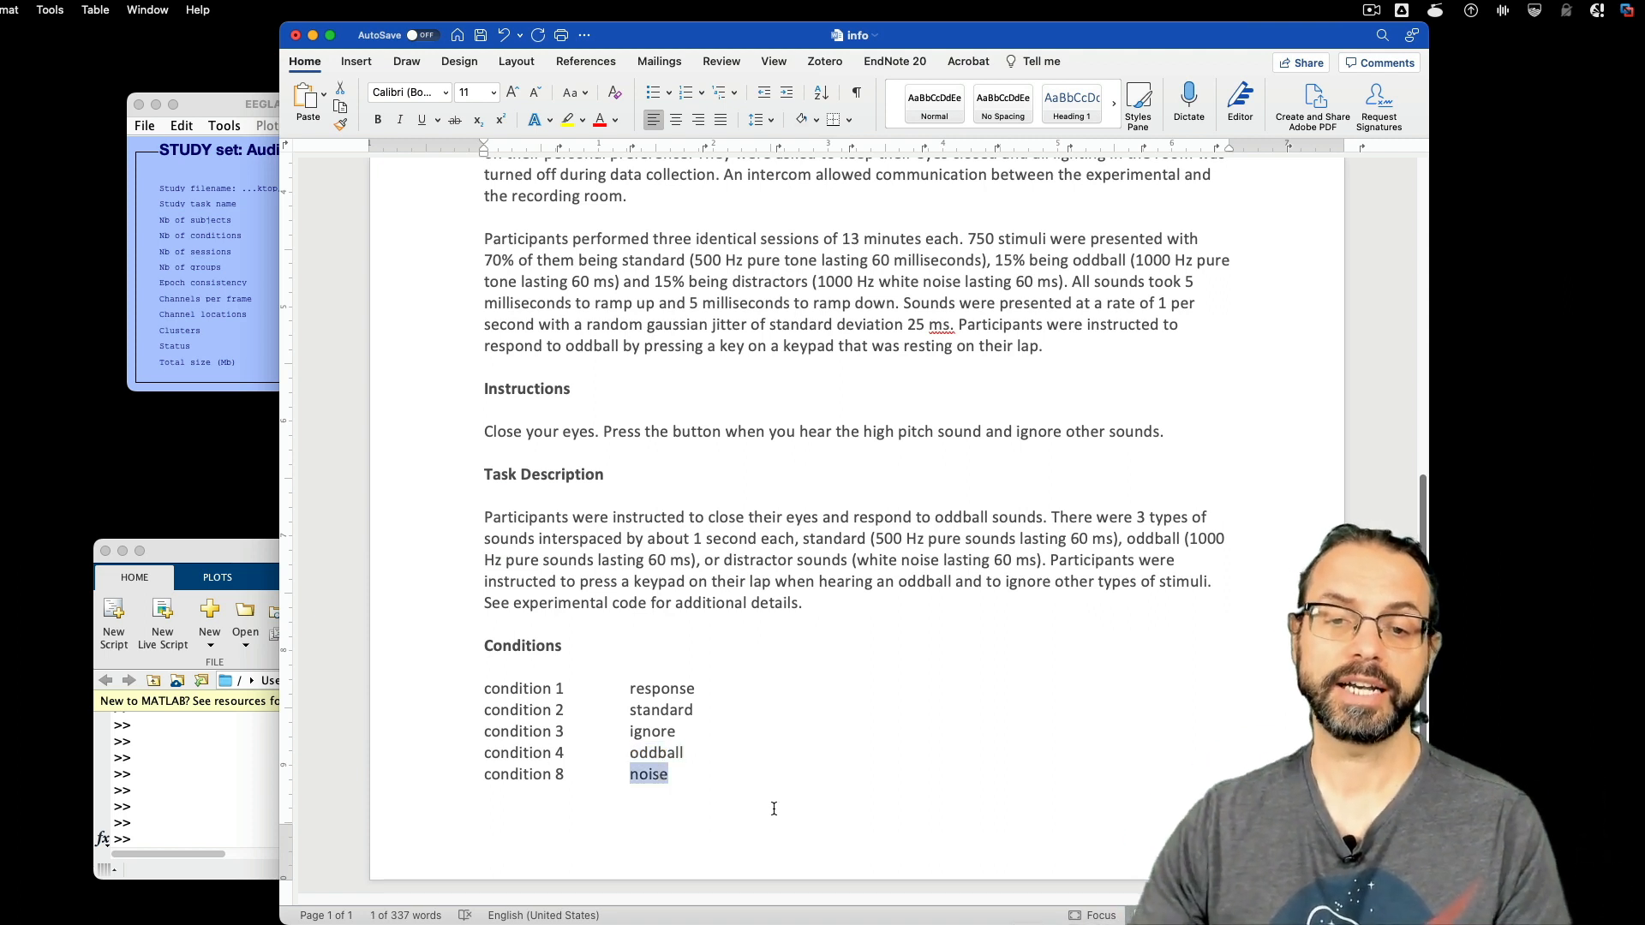
click(772, 677)
scroll(772, 676, up, 10)
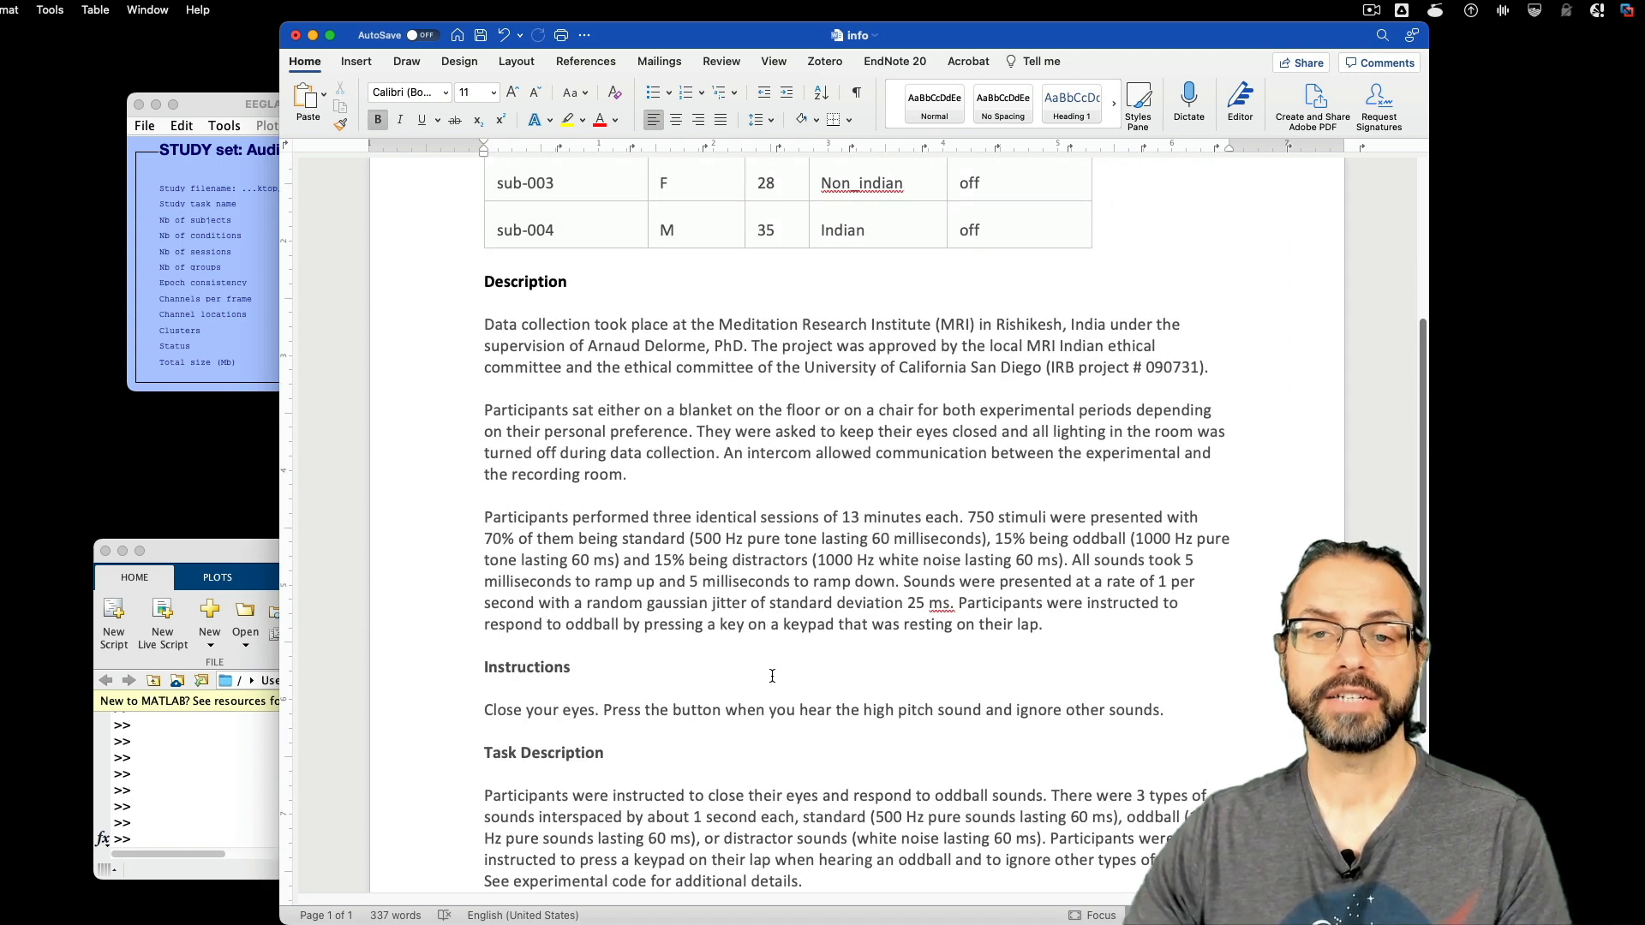
scroll(772, 676, up, 2)
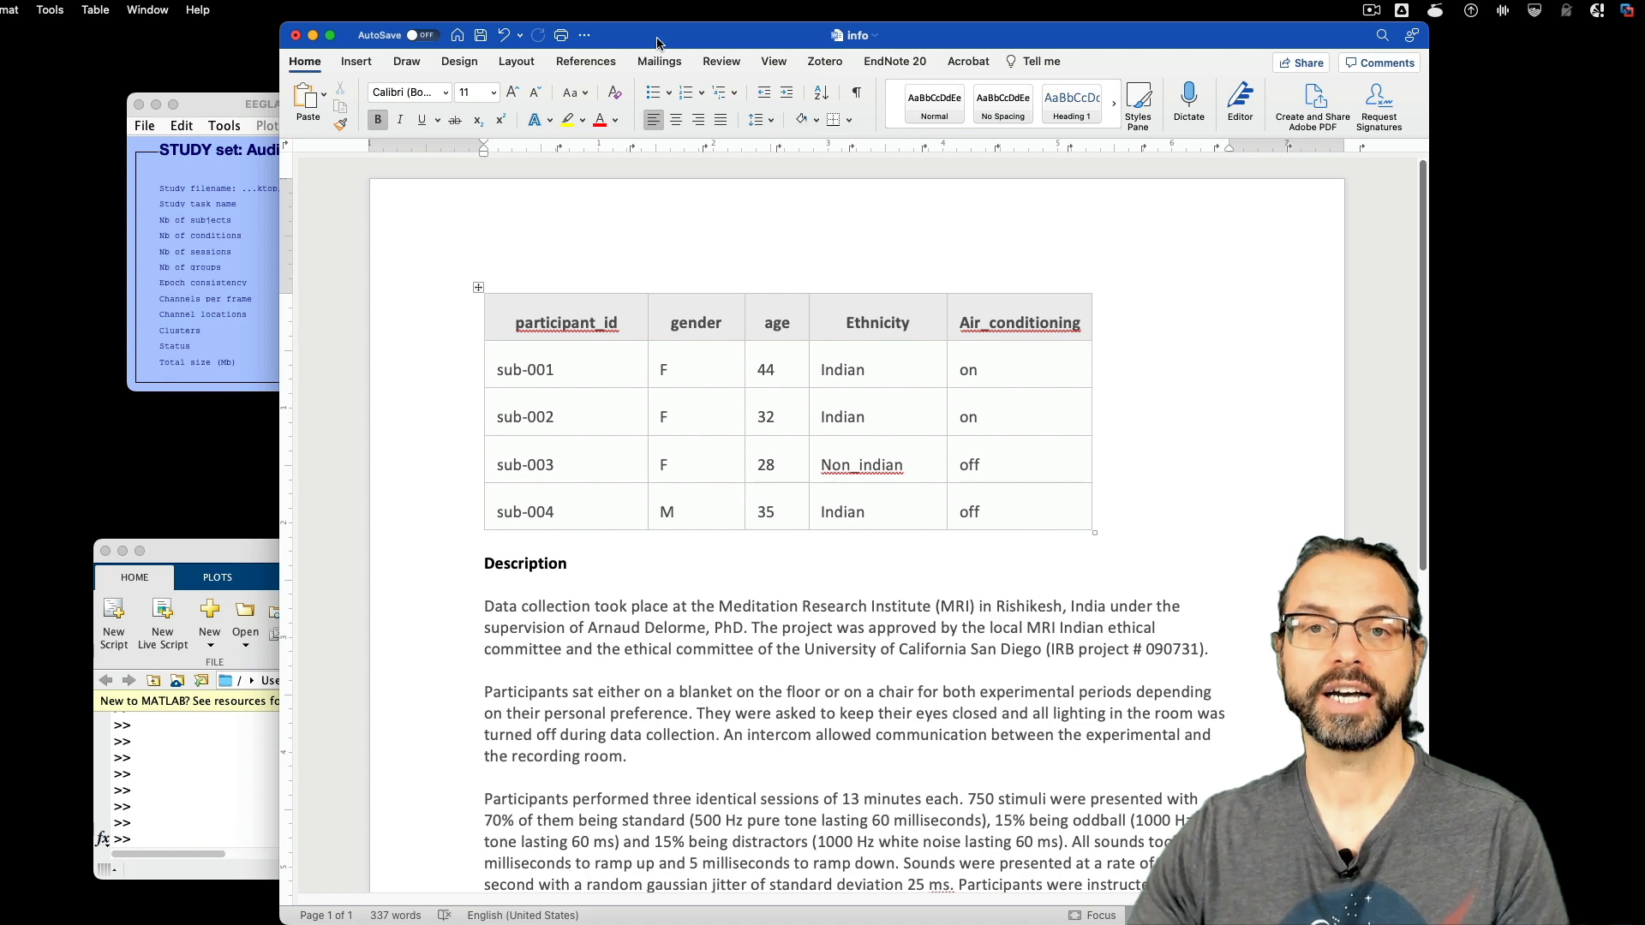
- Move the info document aside and select the Ref1 to Ref4 BDF files in the Raw_data folder
drag(677, 36, 1568, 7)
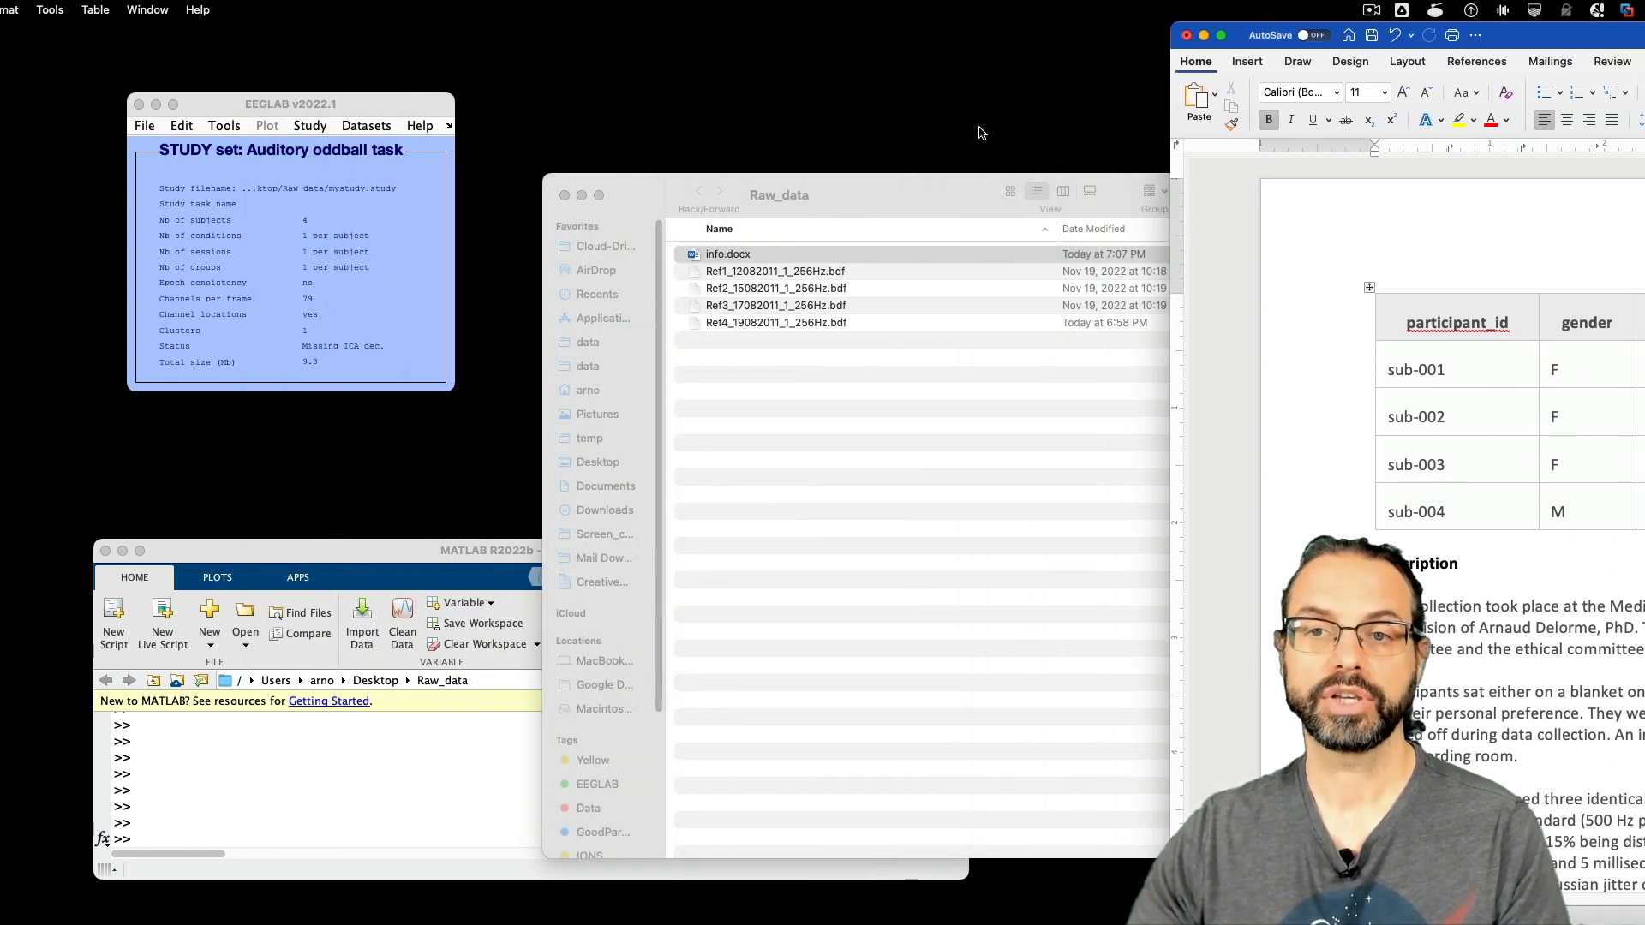
drag(938, 190, 883, 144)
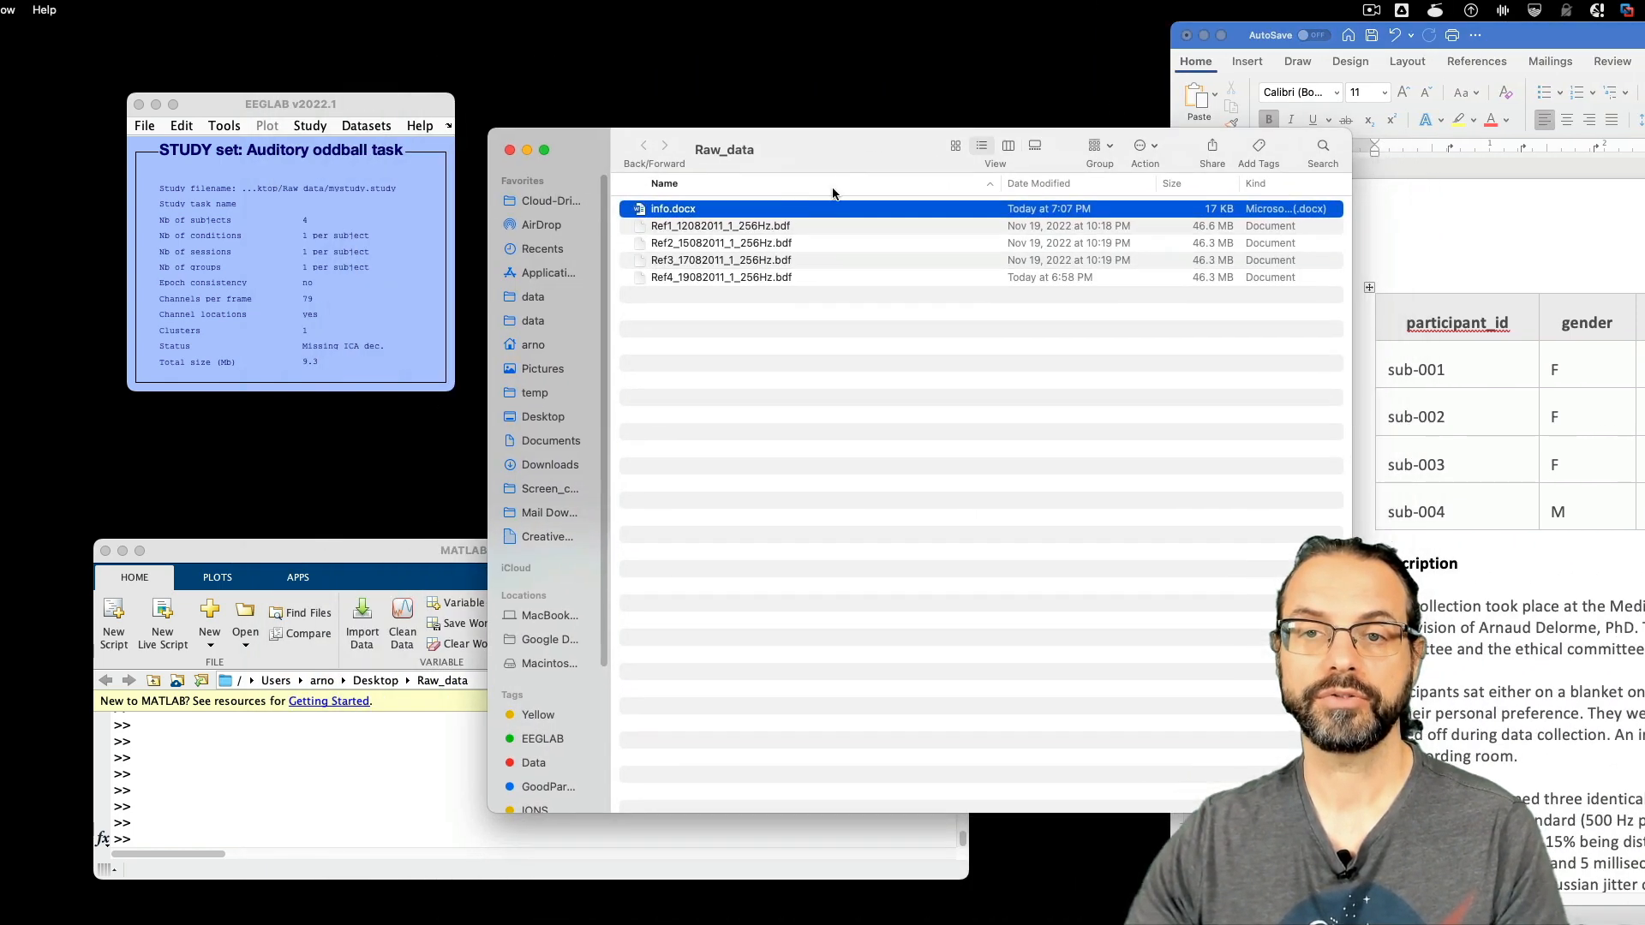
click(782, 226)
shift+click(768, 278)
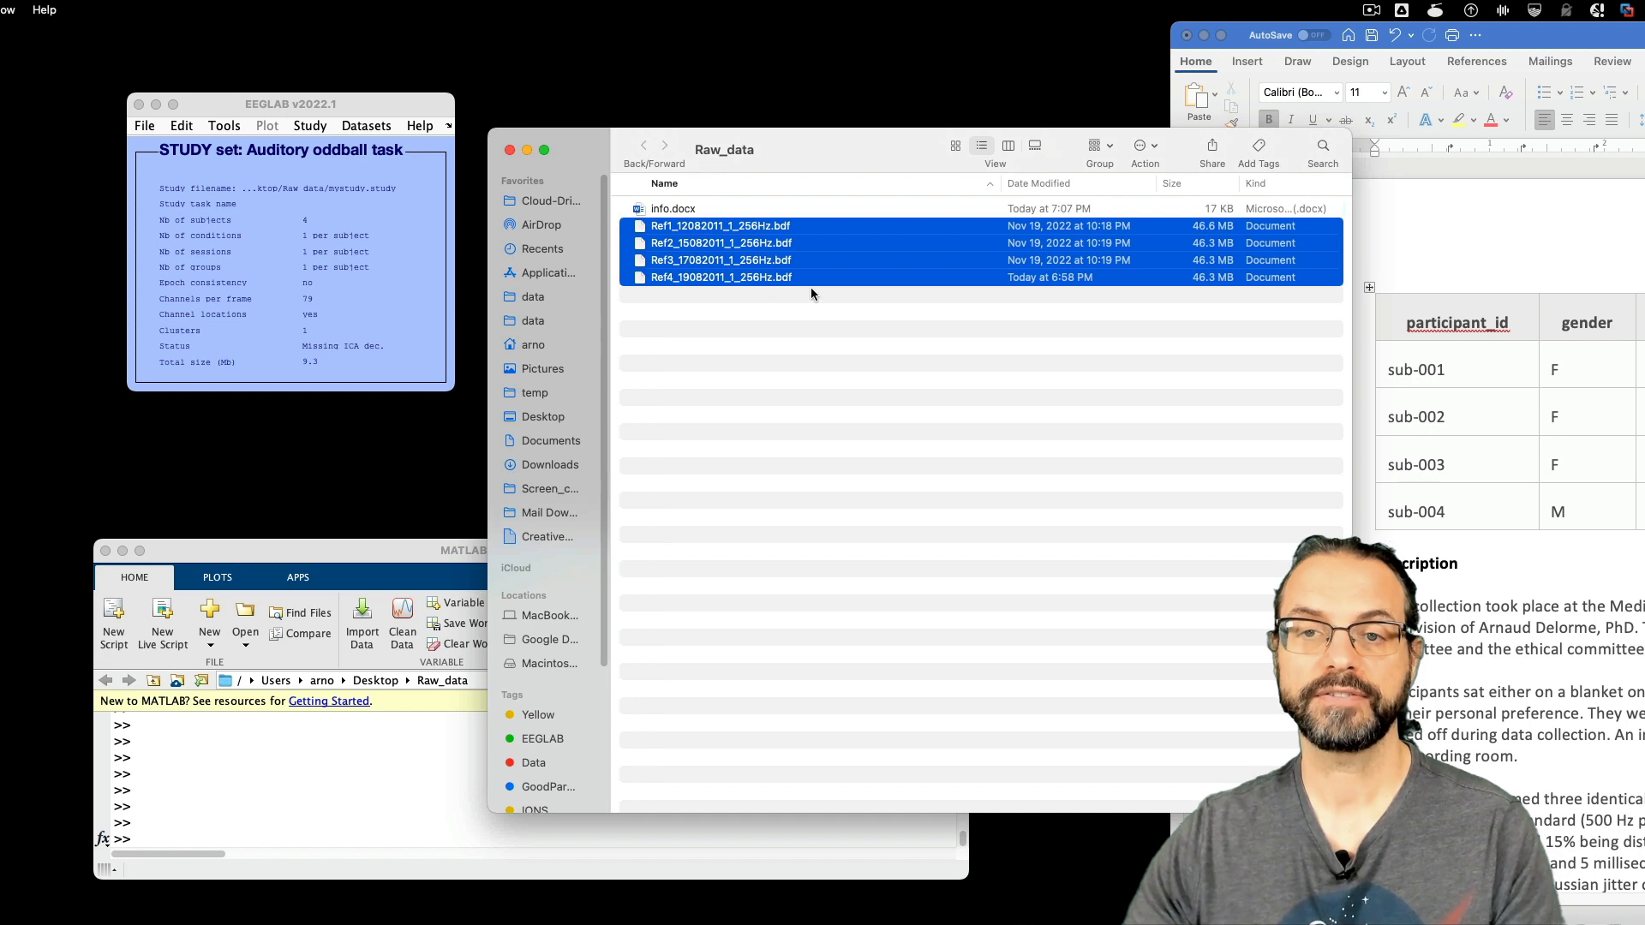
- Switch to EEGLAB and clear the current study and all its datasets
click(308, 224)
click(145, 126)
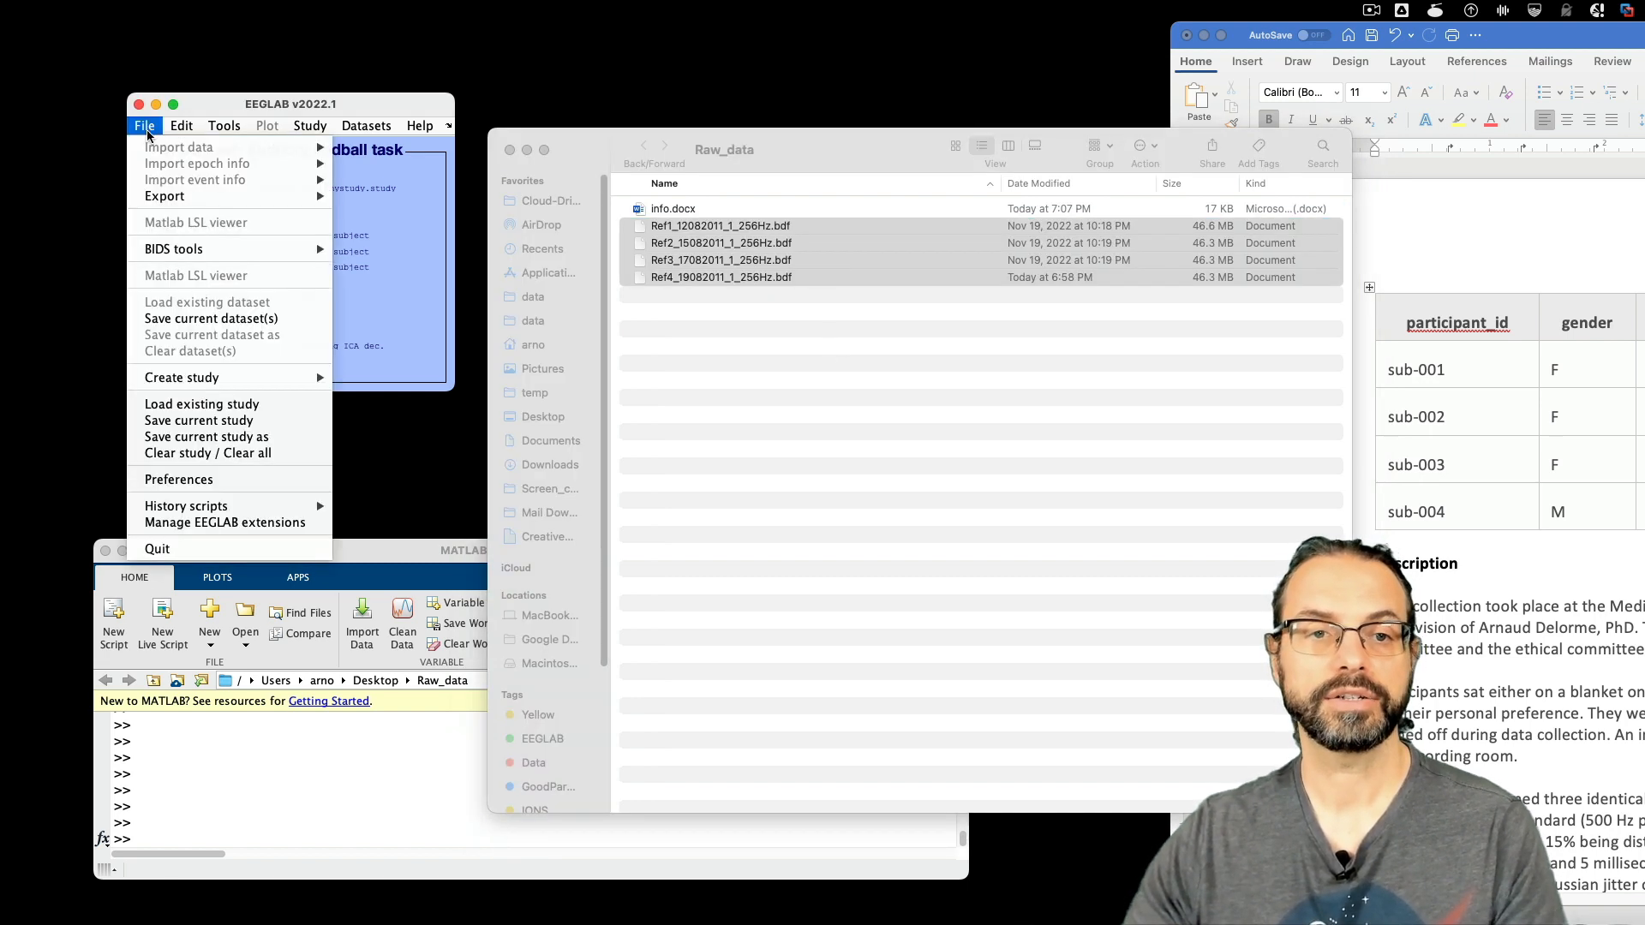
click(283, 458)
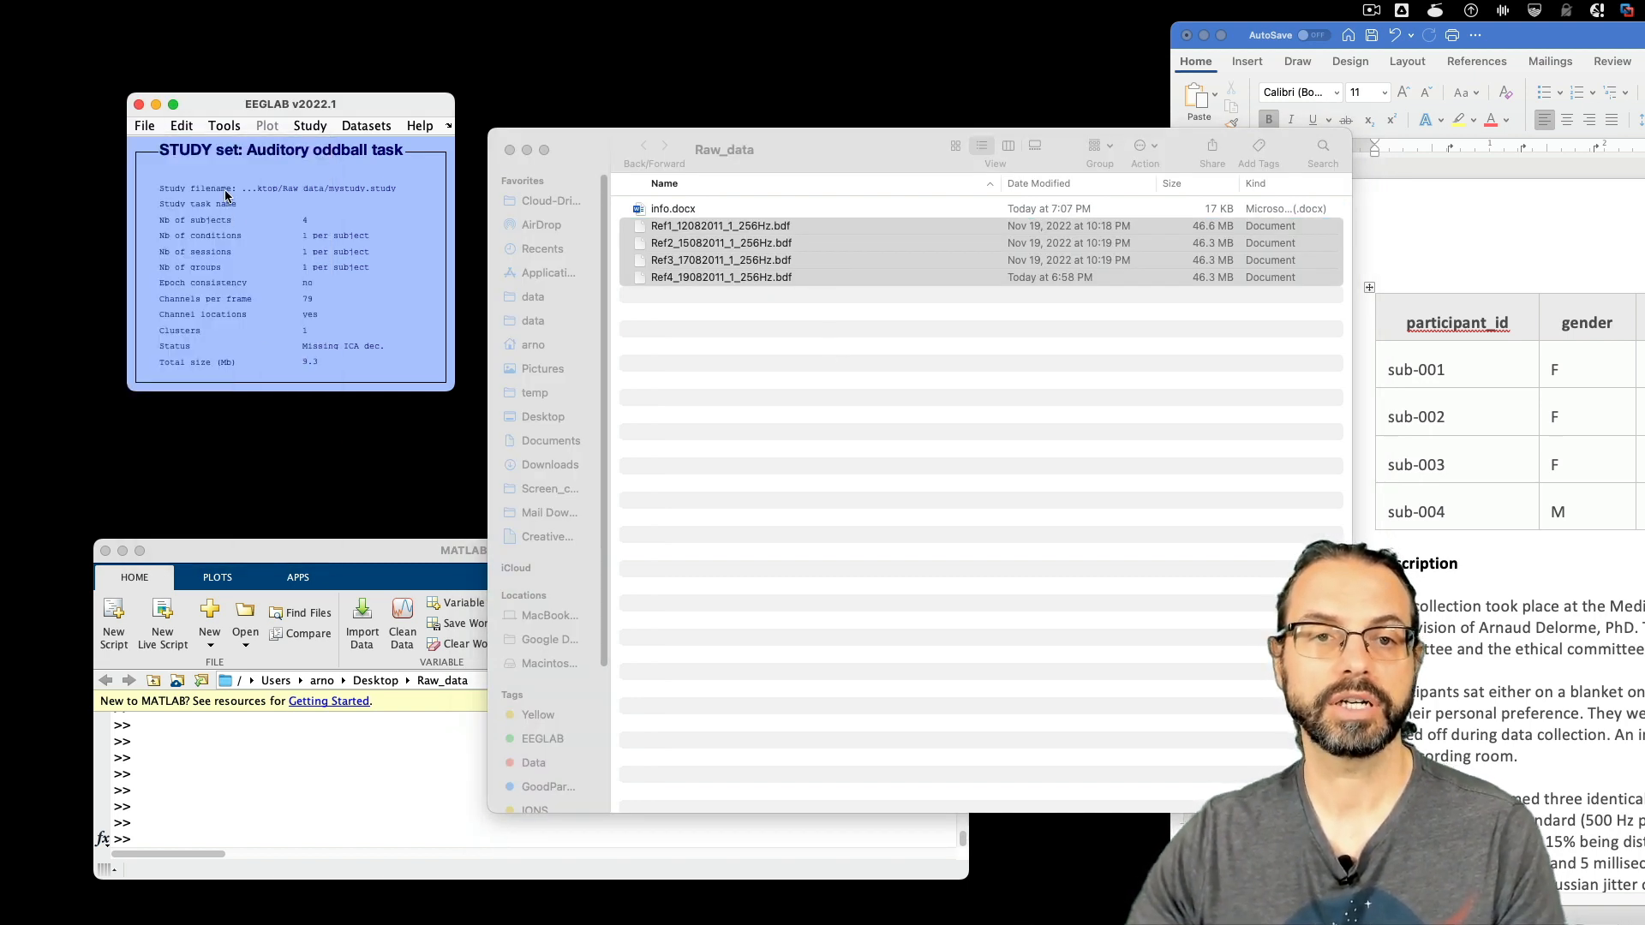
- Start a Biosemi BDF import through the BIOSIG toolbox with the four Ref1 to Ref4 BDF files in Raw_data
click(143, 126)
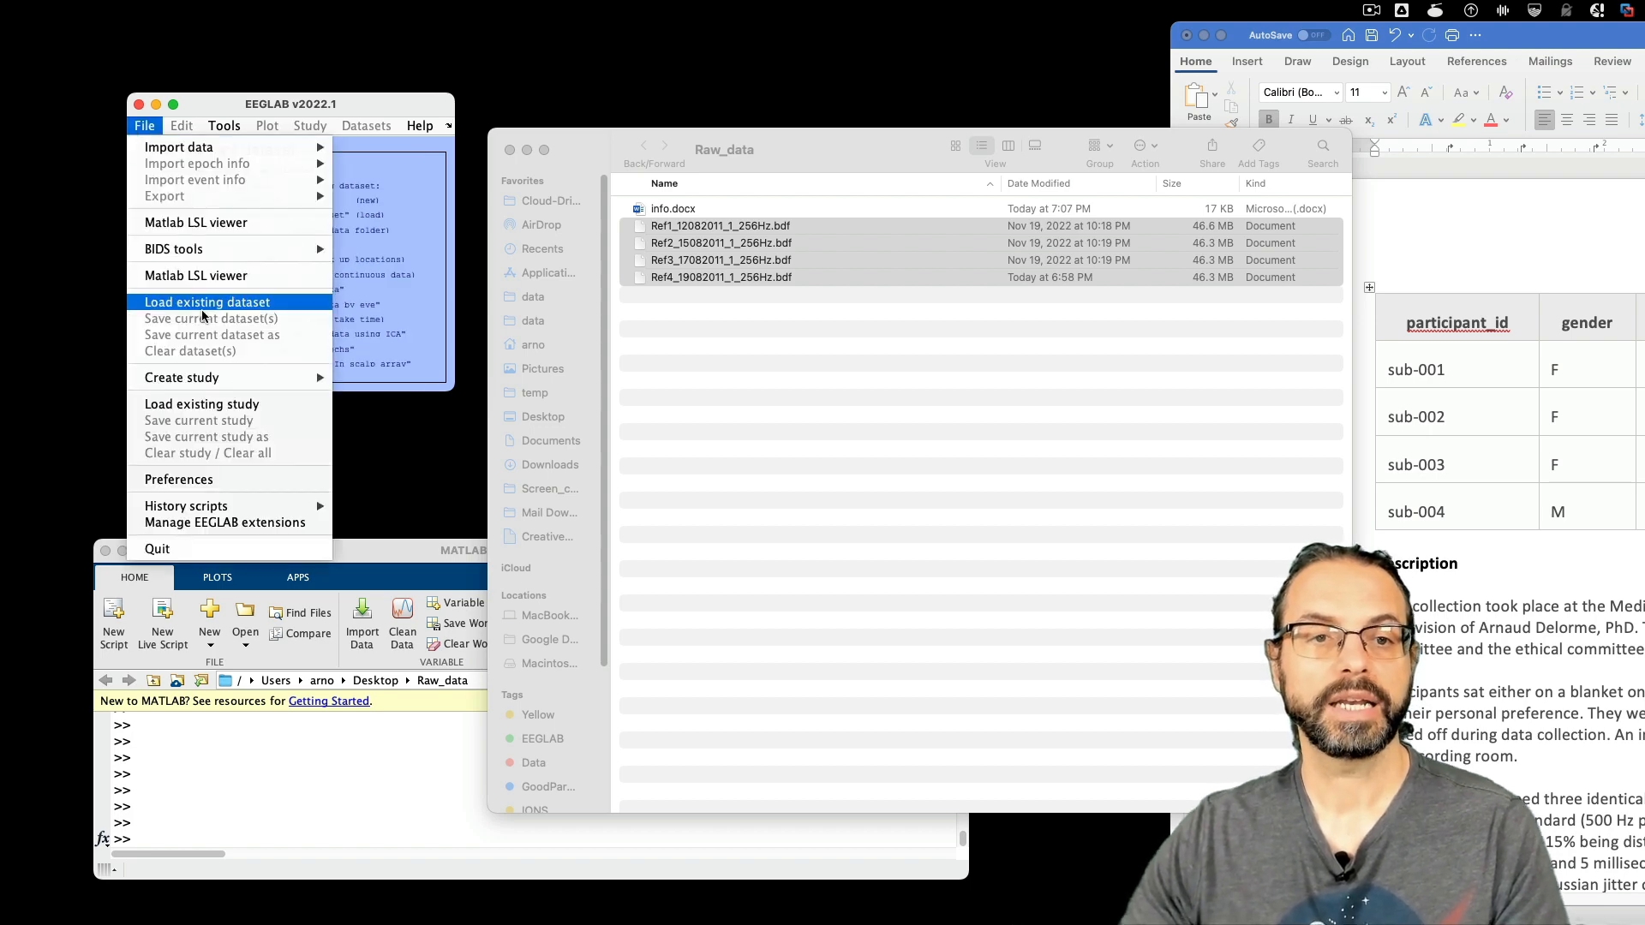
mouse_move(214, 147)
mouse_move(454, 147)
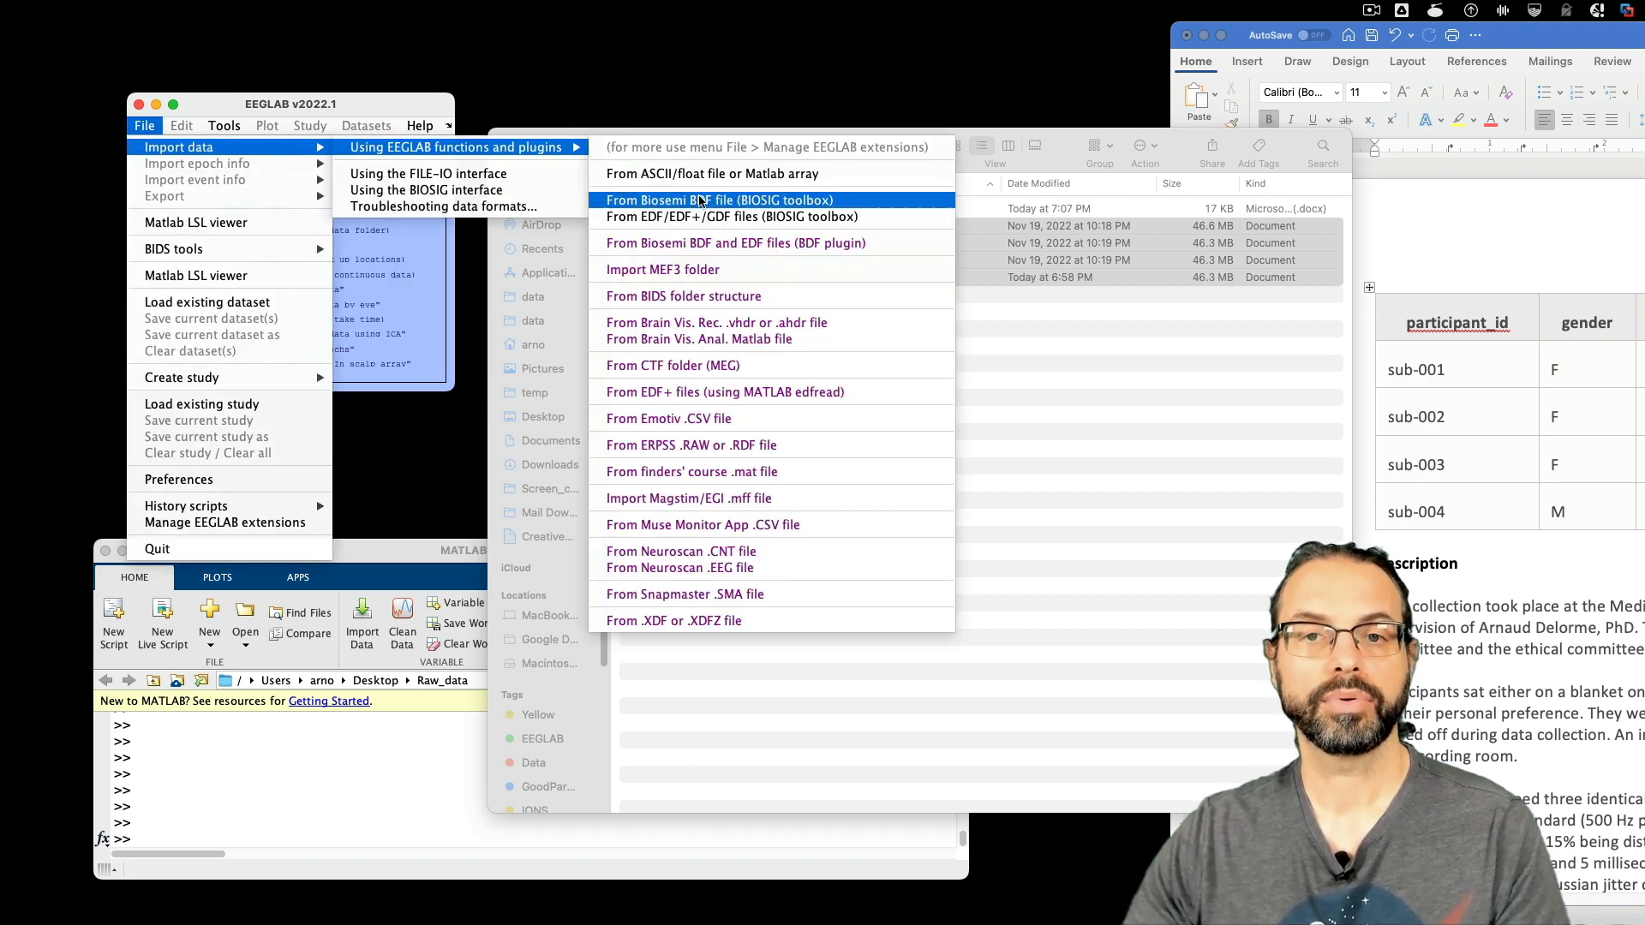
click(803, 202)
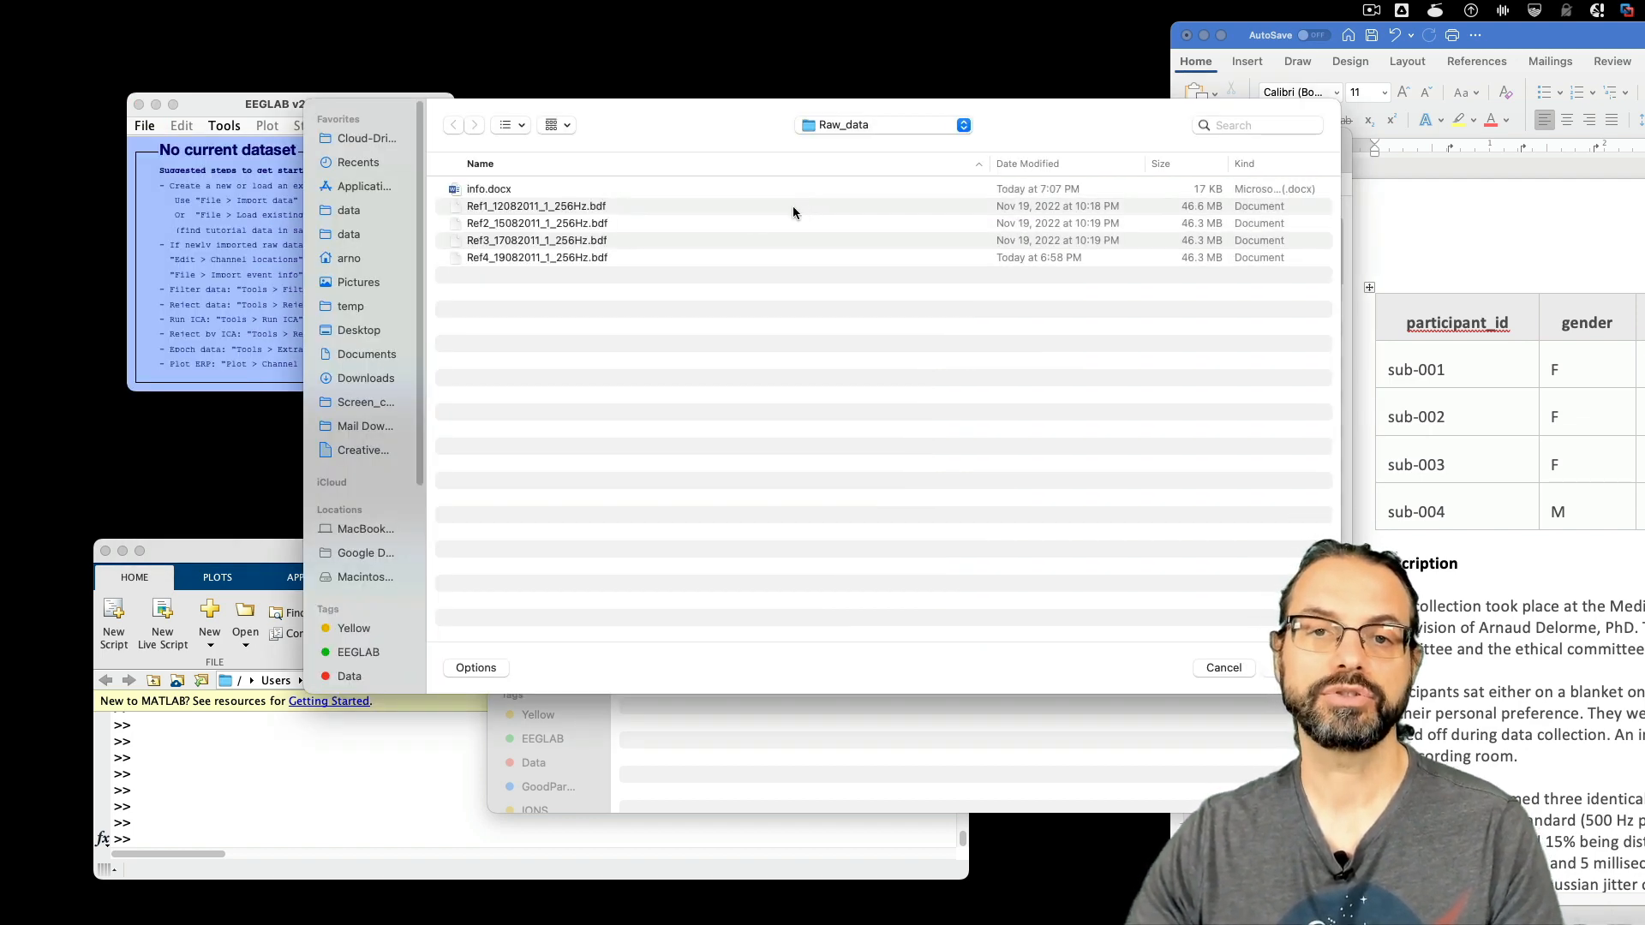
click(659, 208)
shift+click(656, 257)
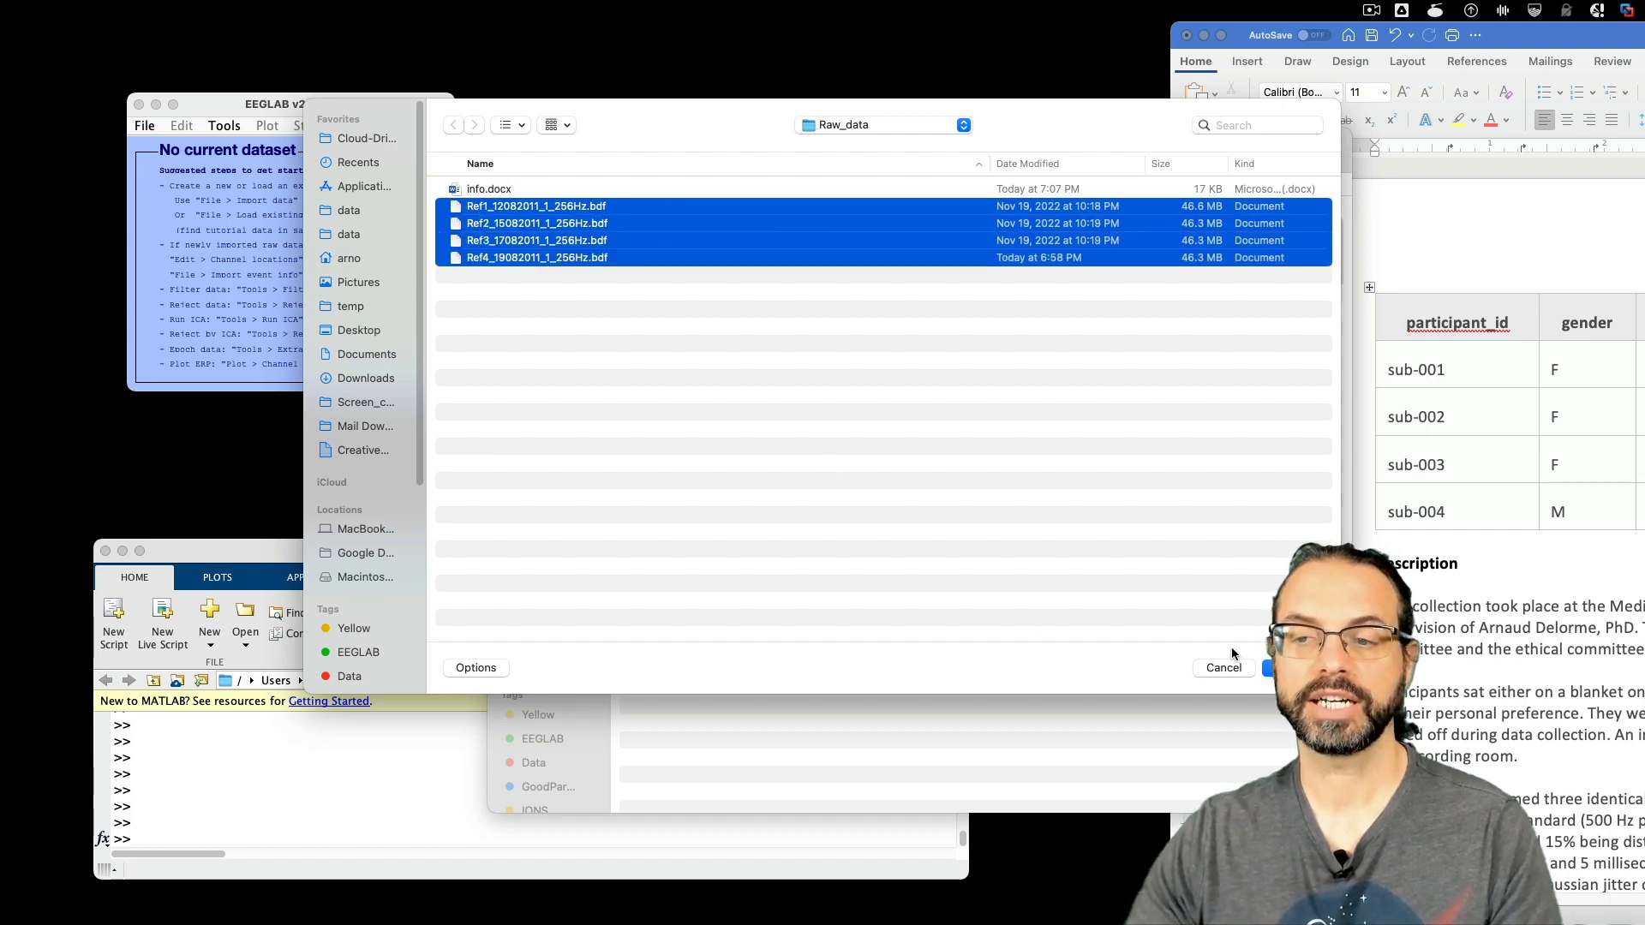
click(1290, 667)
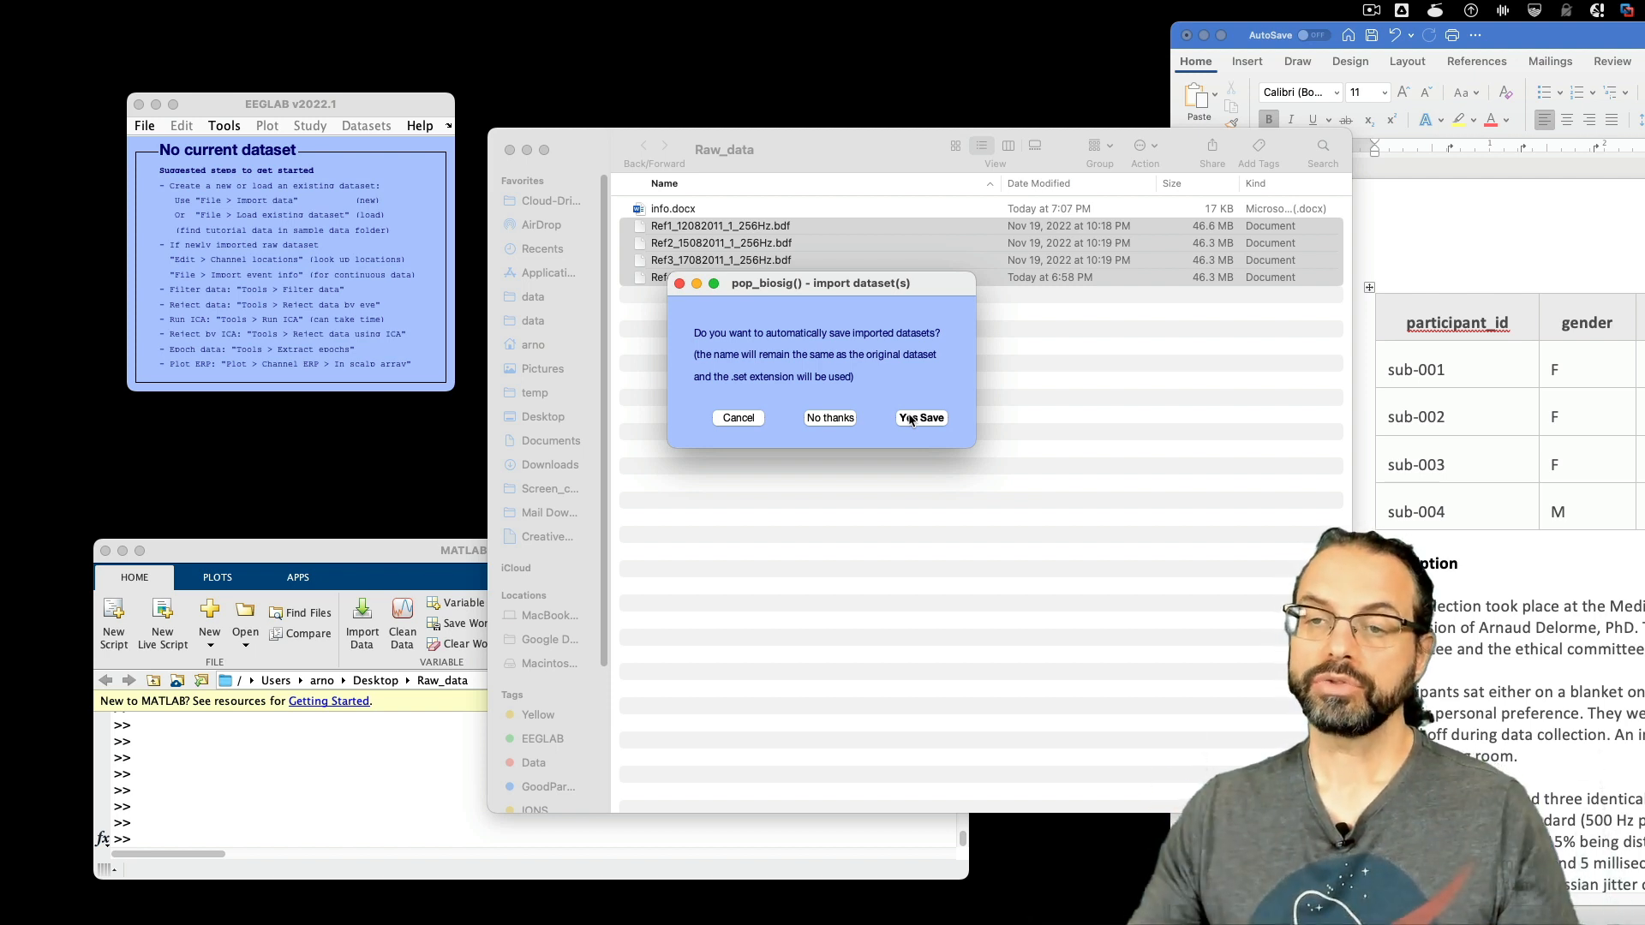
- Agree to automatically save the imported datasets and import them with the default BIOSIG settings, including event mode 4
click(910, 418)
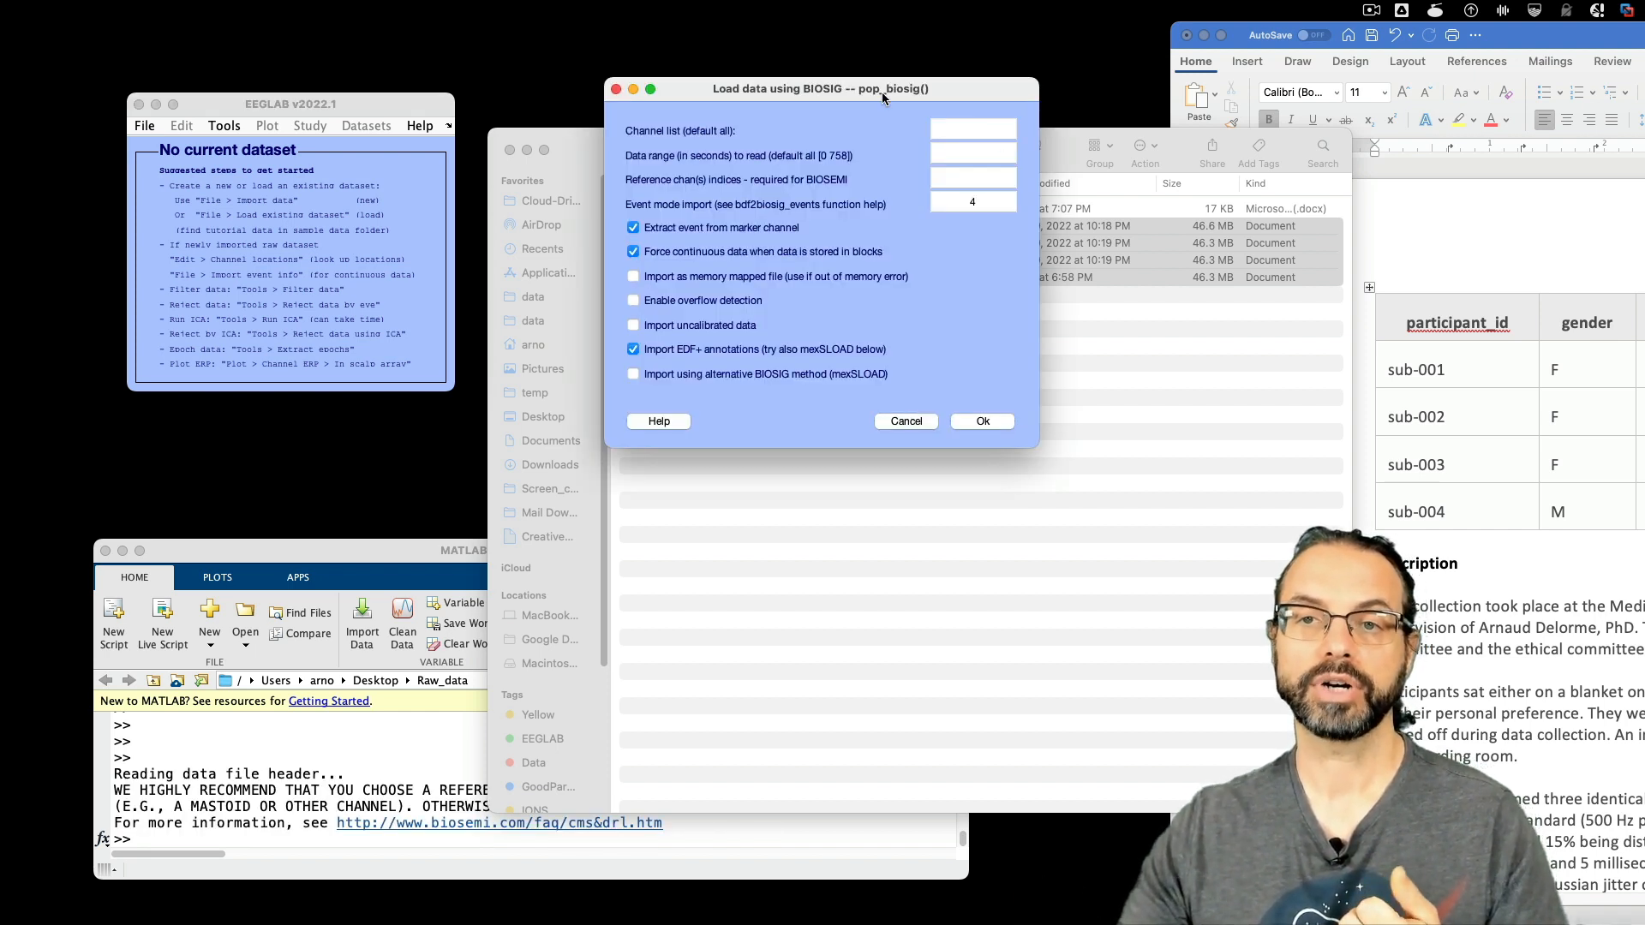
drag(882, 91, 879, 196)
click(982, 526)
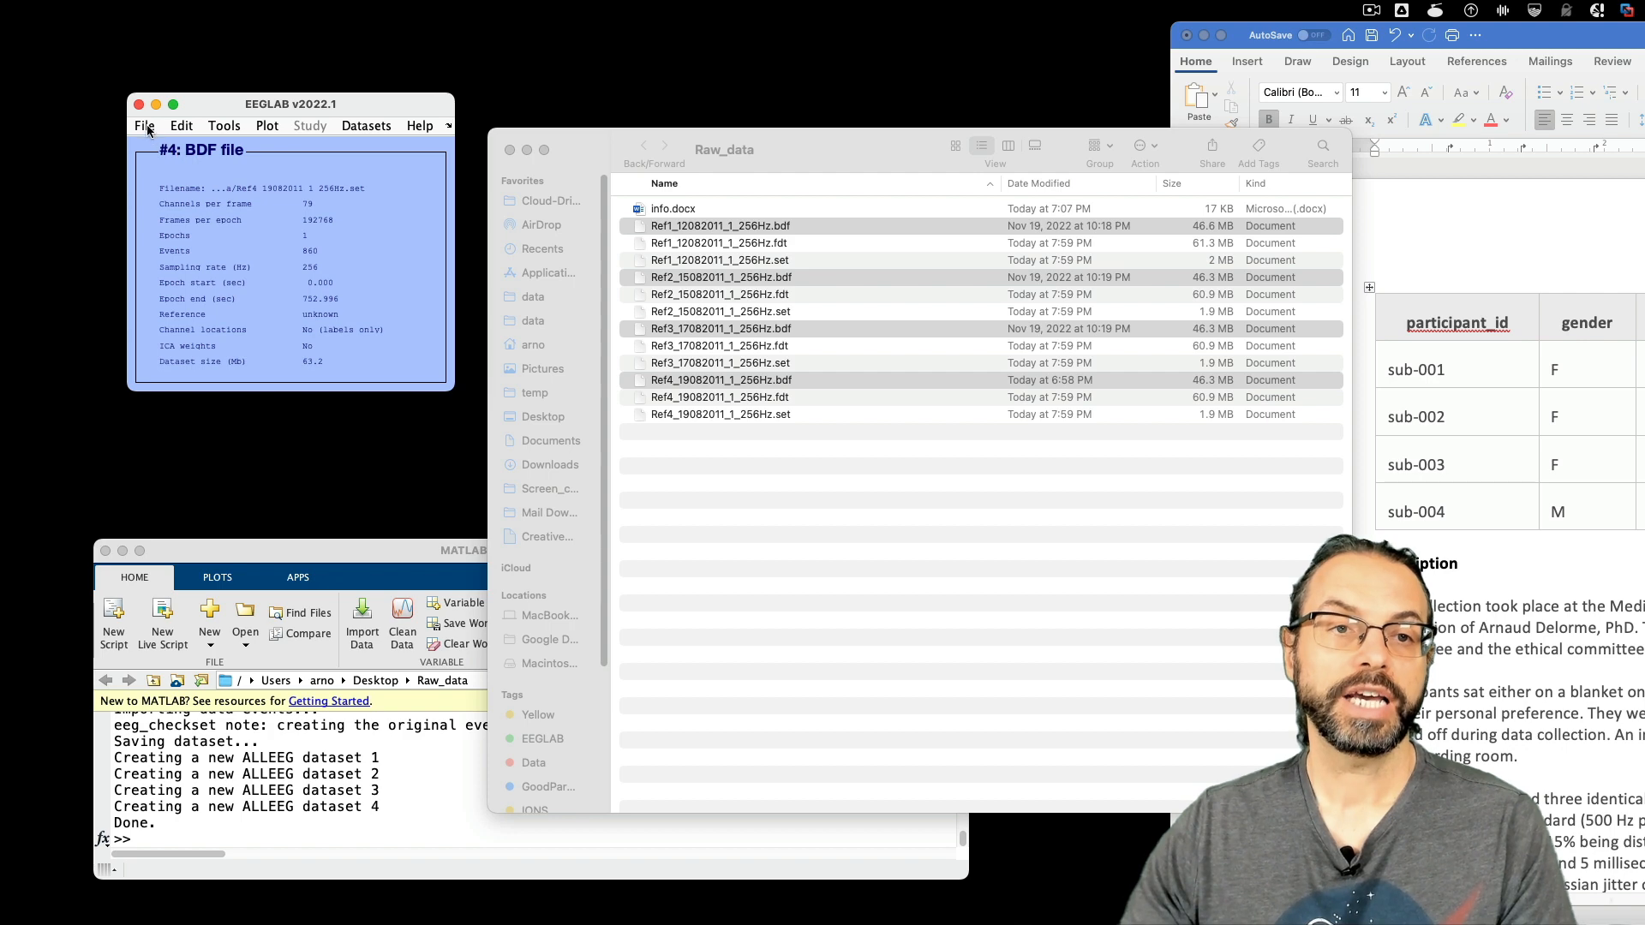
- Check the list of loaded datasets for the four imported BDF files
click(367, 127)
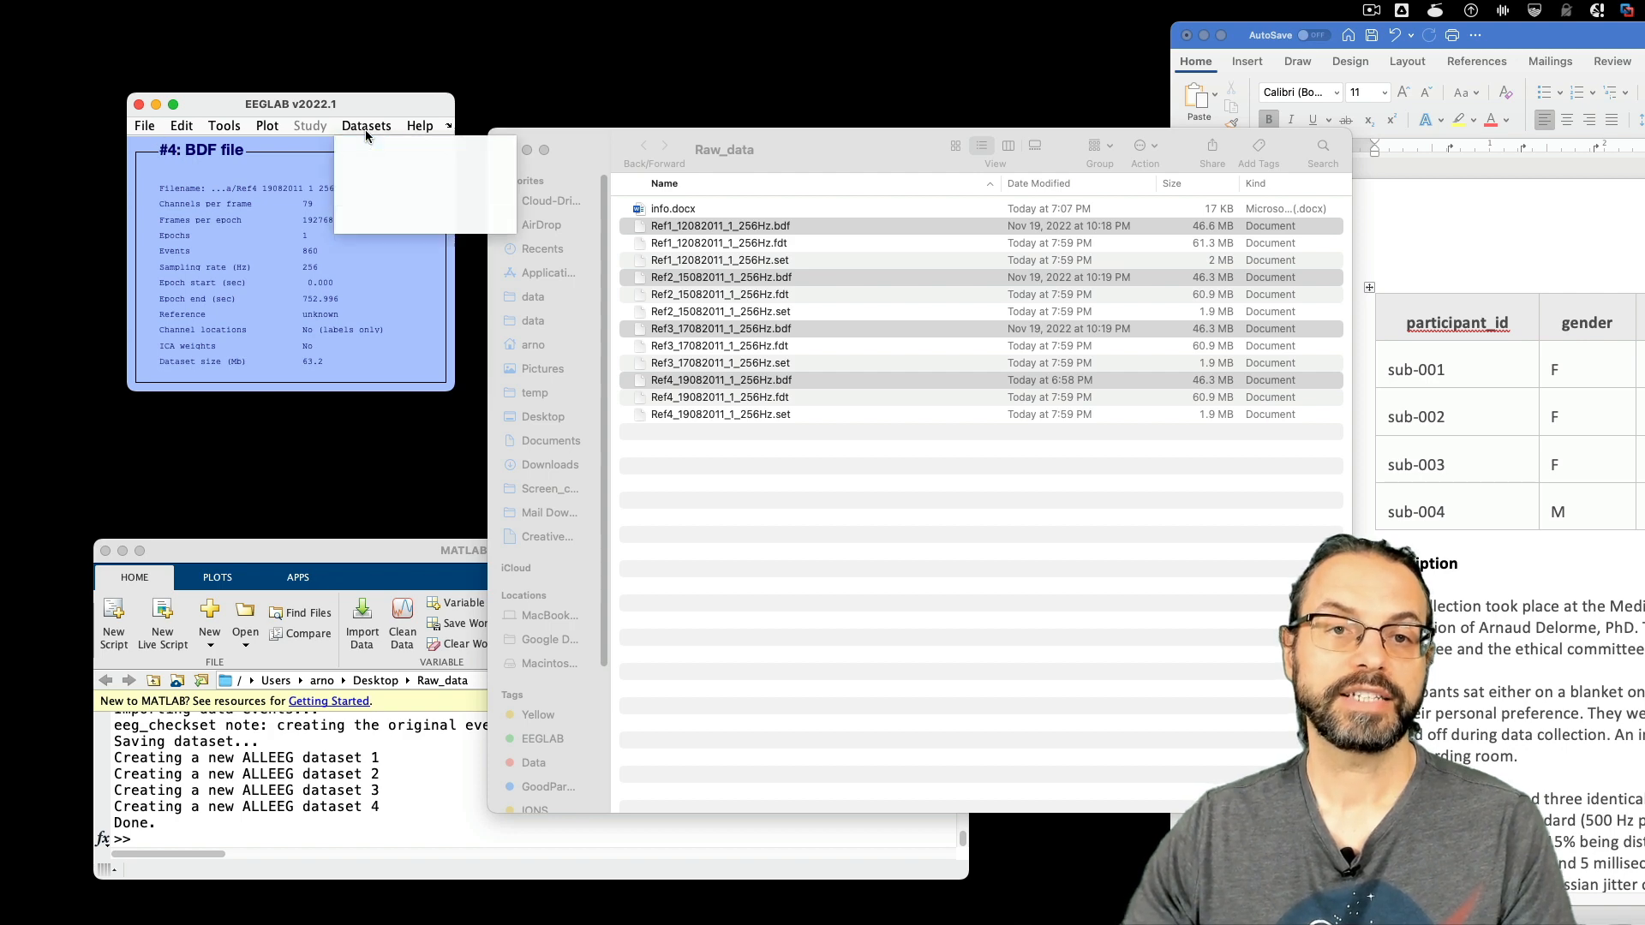
click(298, 190)
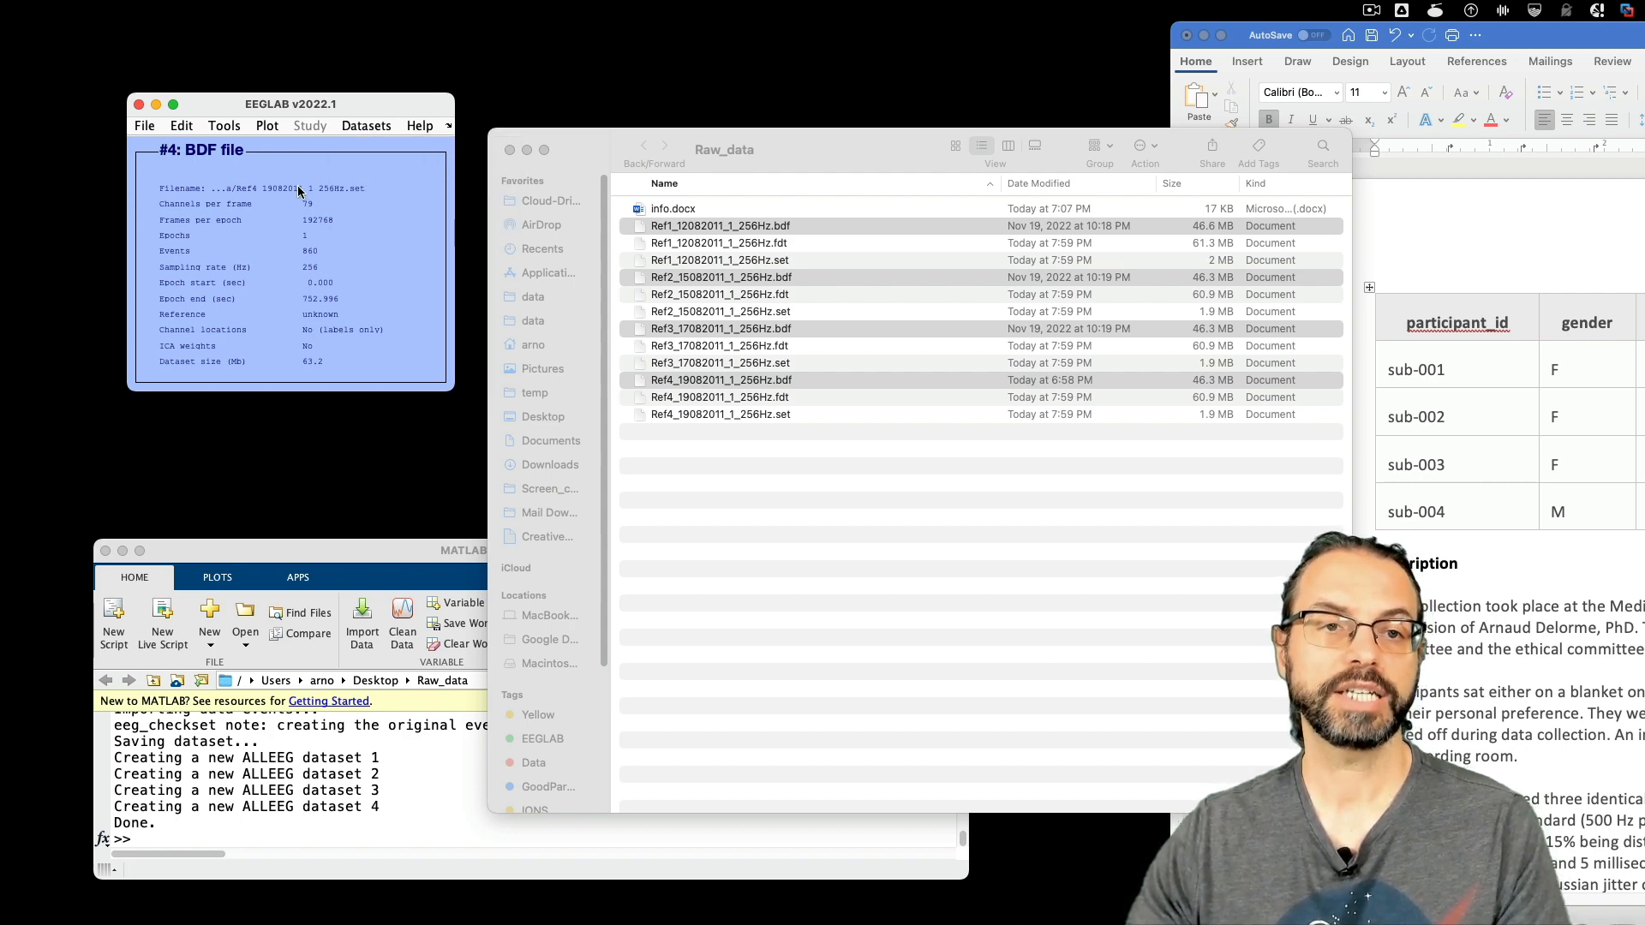
click(352, 127)
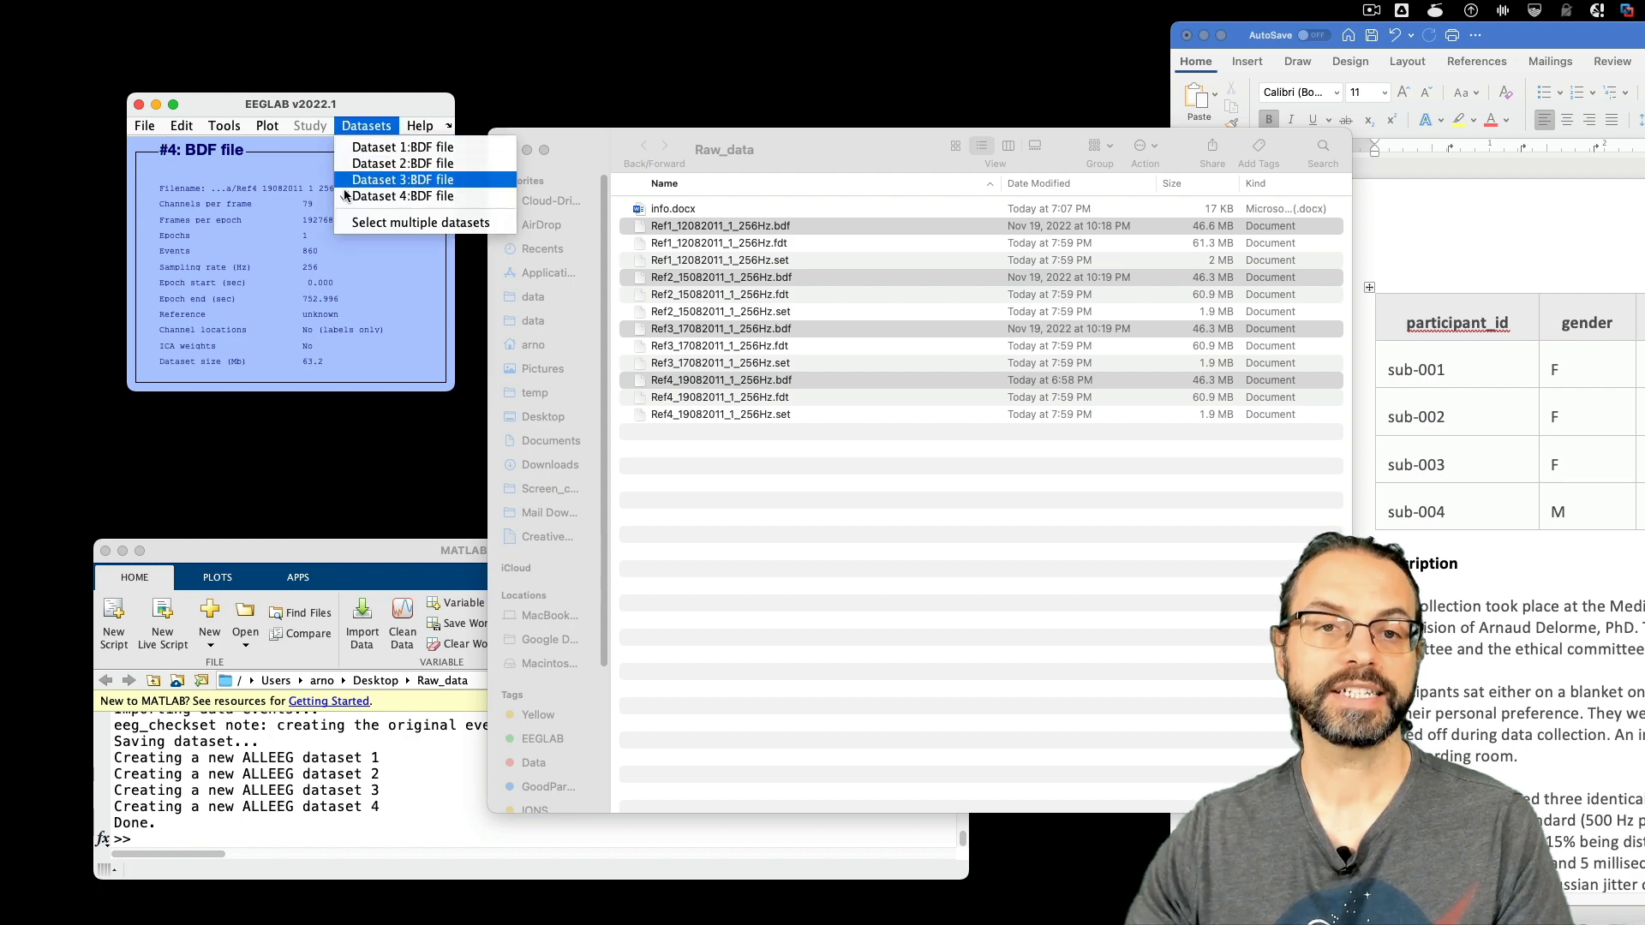
click(247, 214)
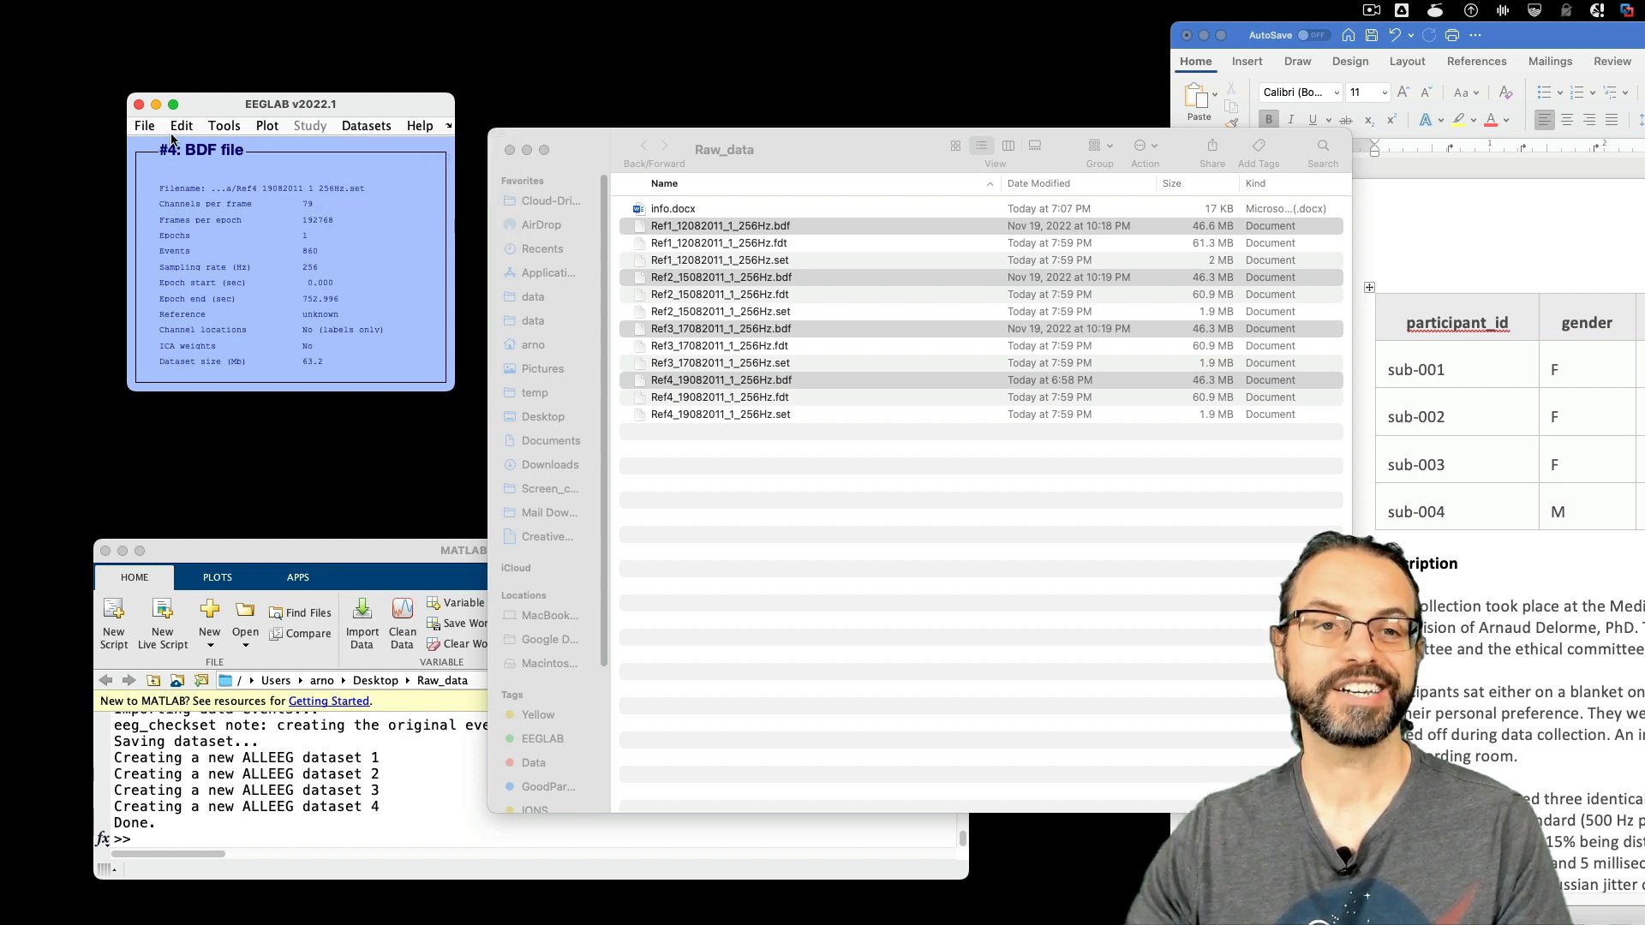
- Create a study from all loaded datasets, assigning subjects S1, S2, S3 and S4 to datasets 1 to 4
click(145, 127)
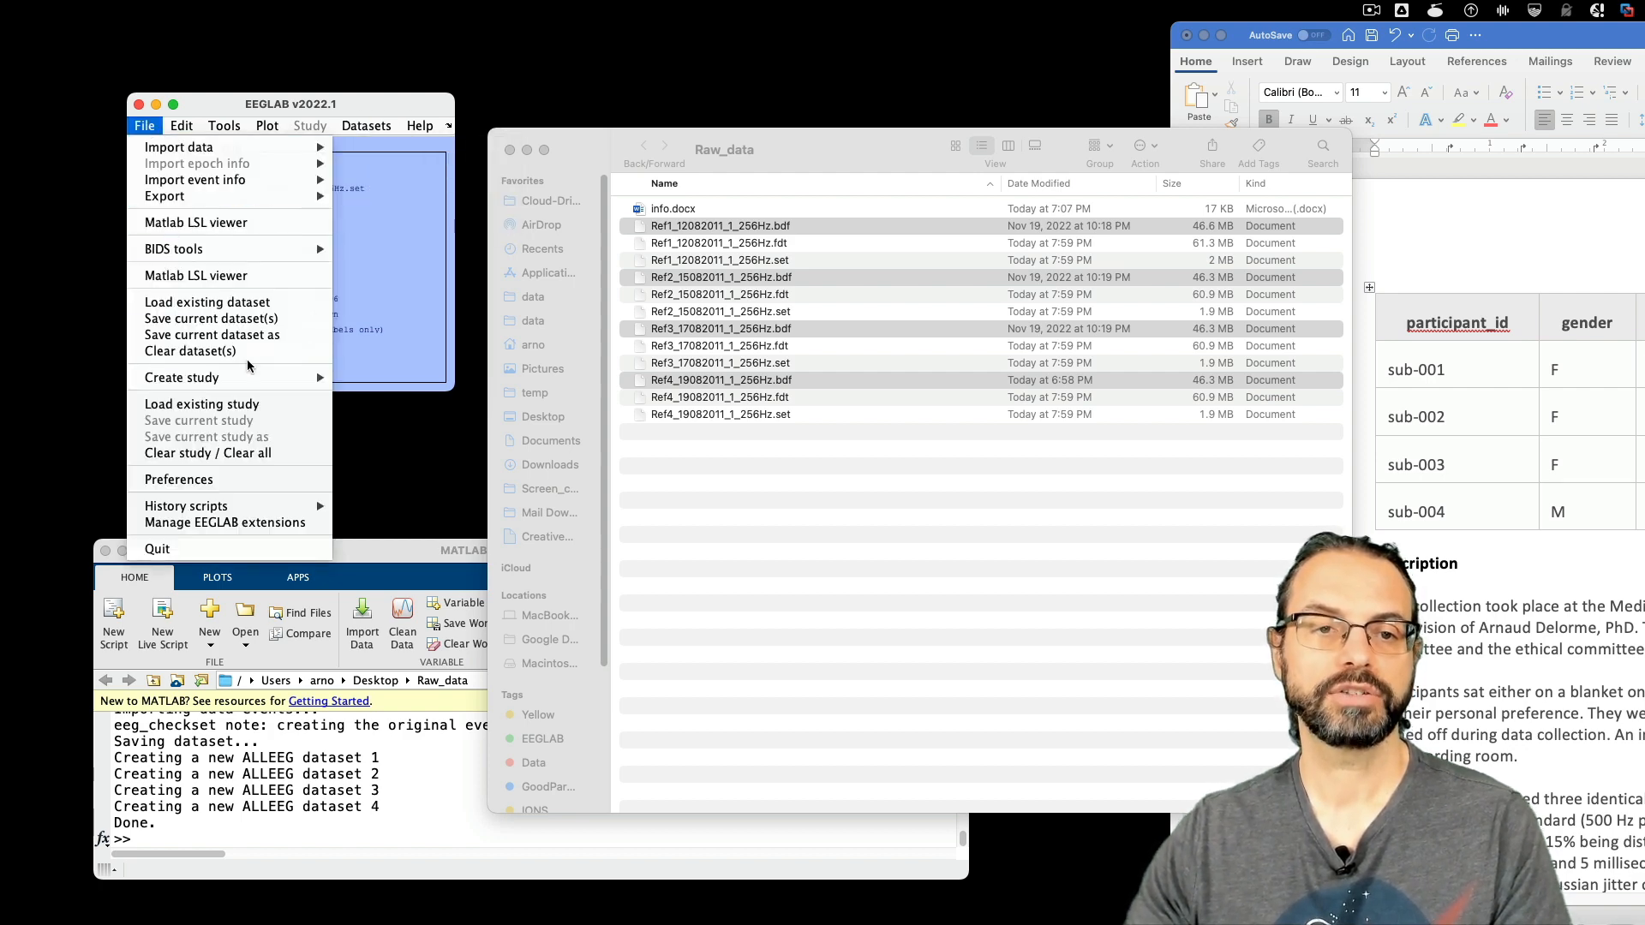
mouse_move(249, 377)
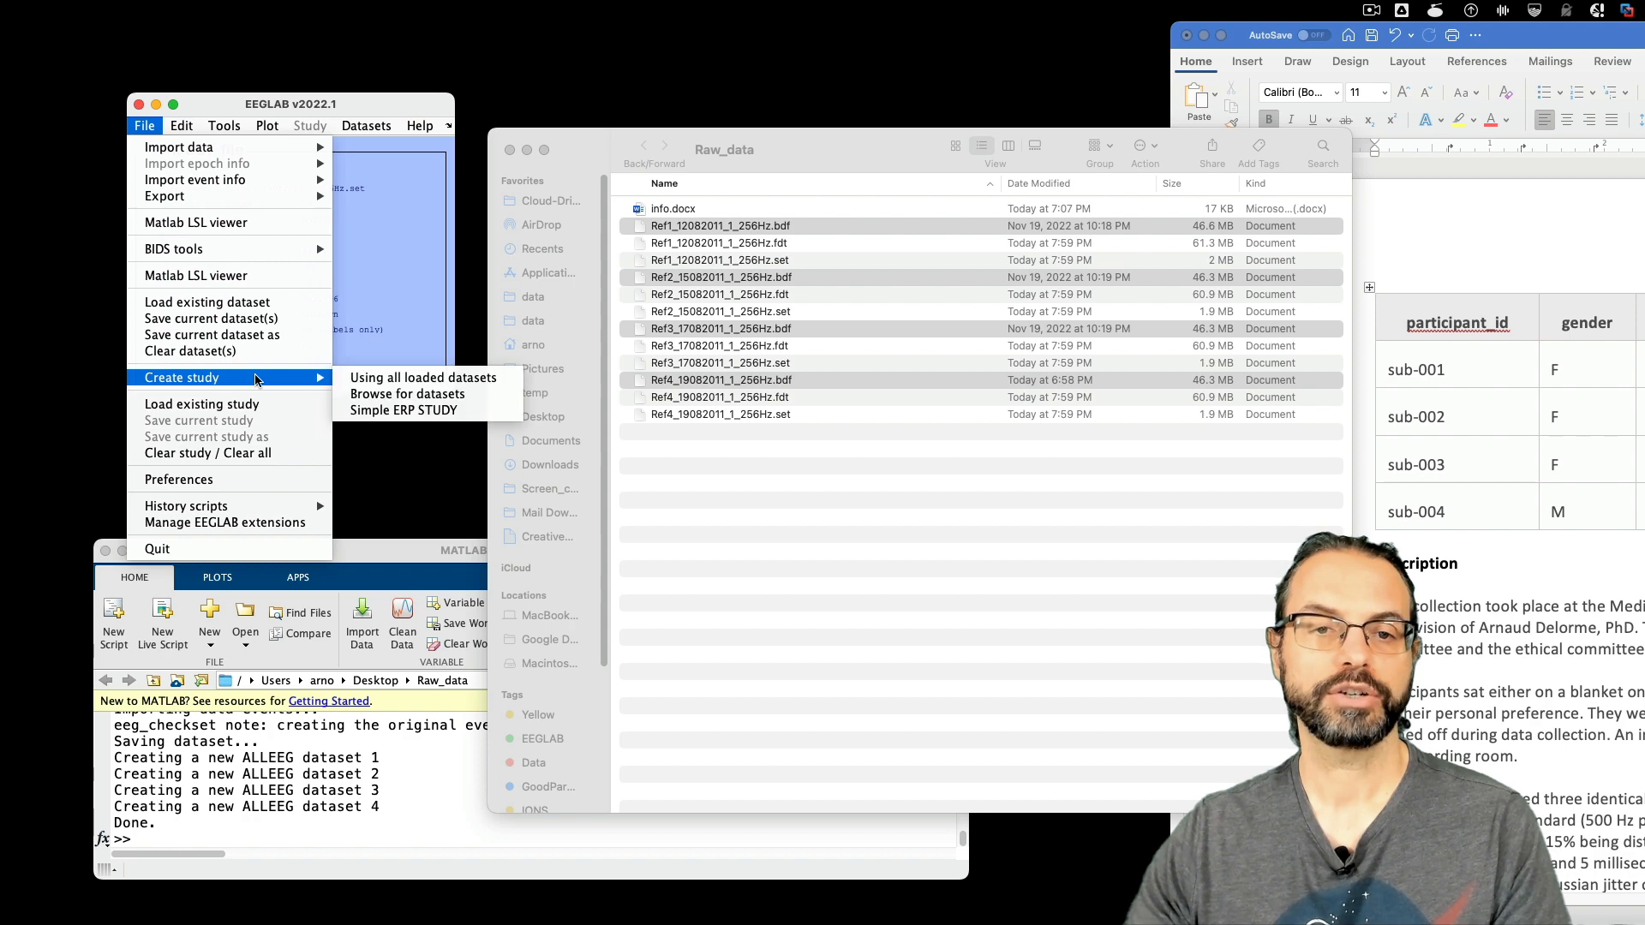
click(375, 377)
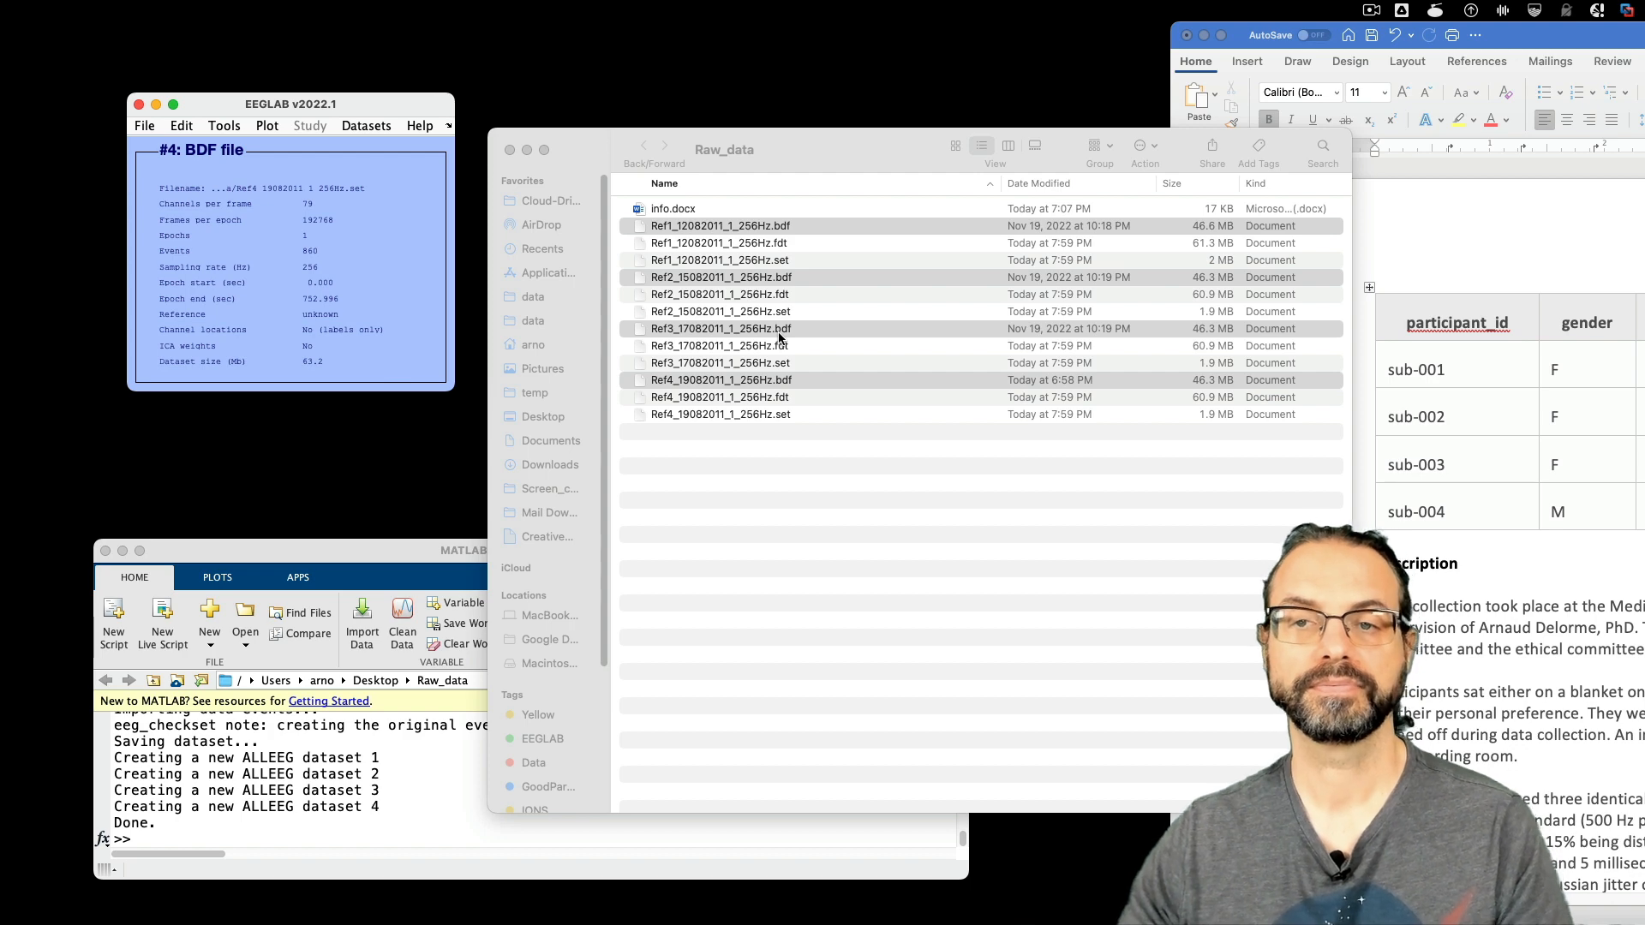
click(774, 262)
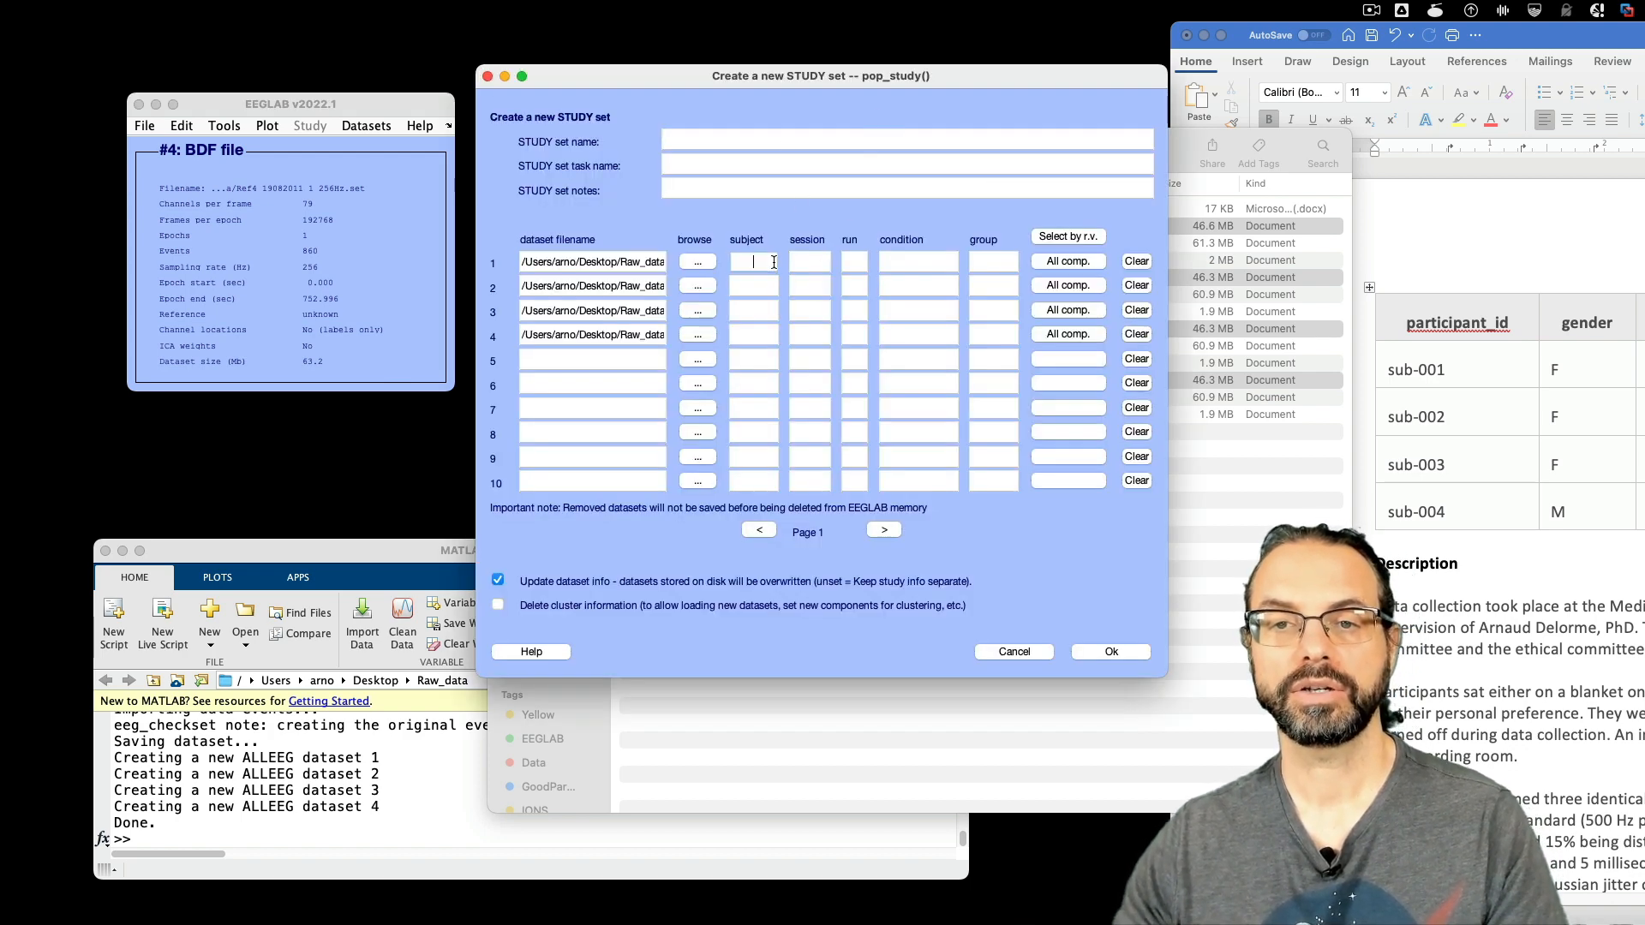
text(S1)
click(774, 286)
text(S2)
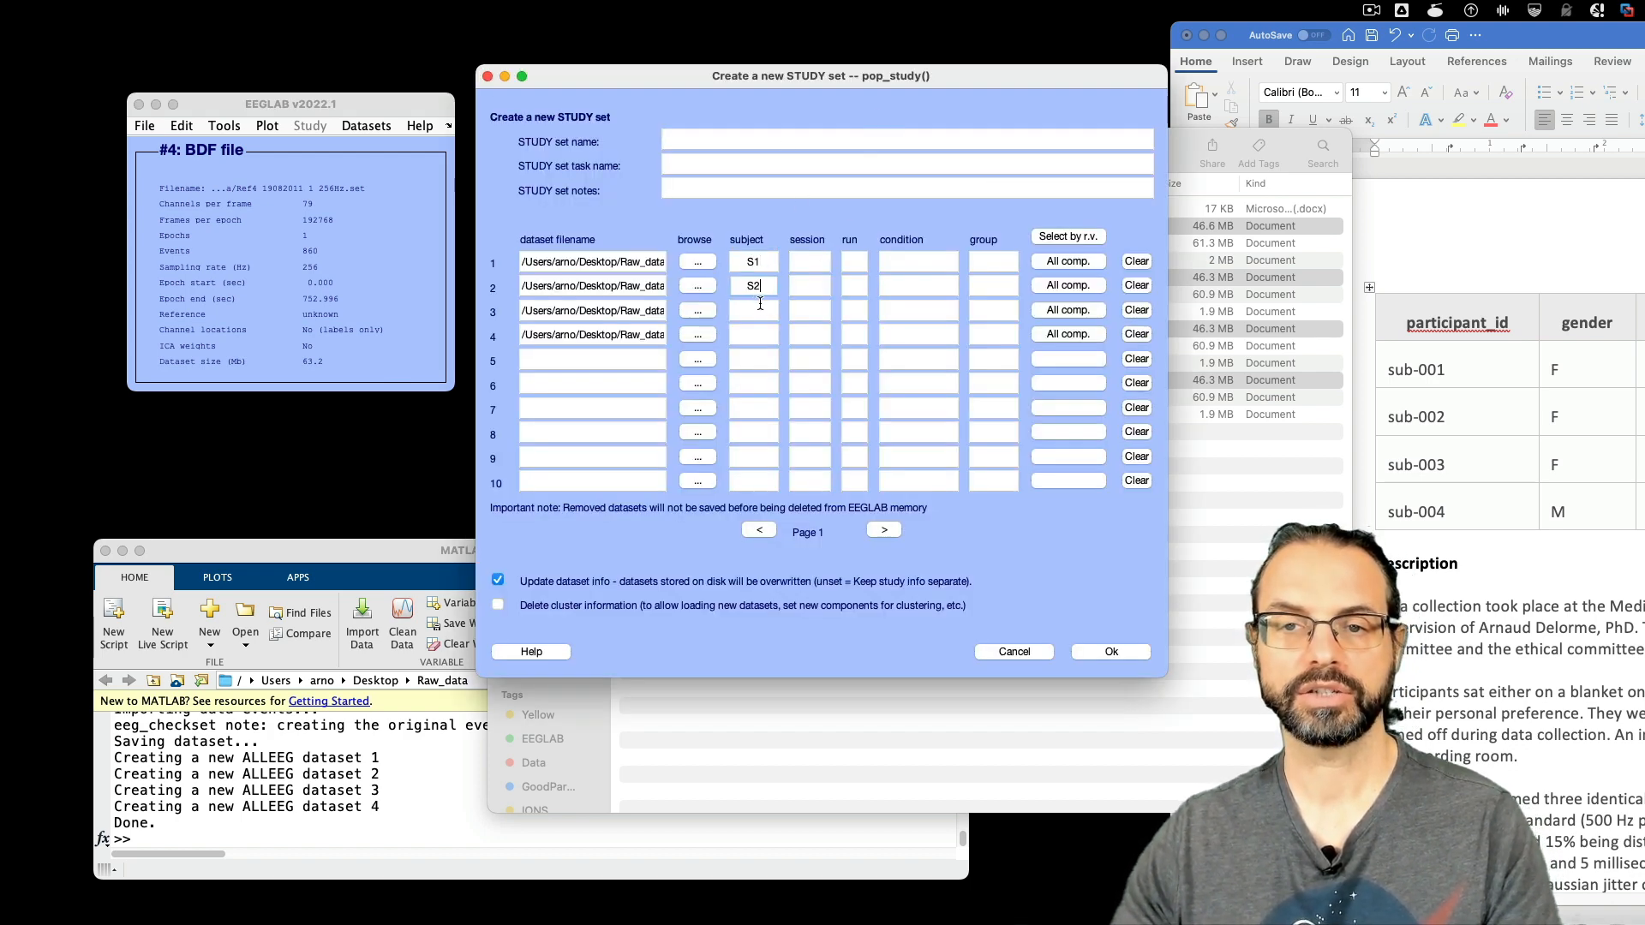
click(775, 313)
text(S3)
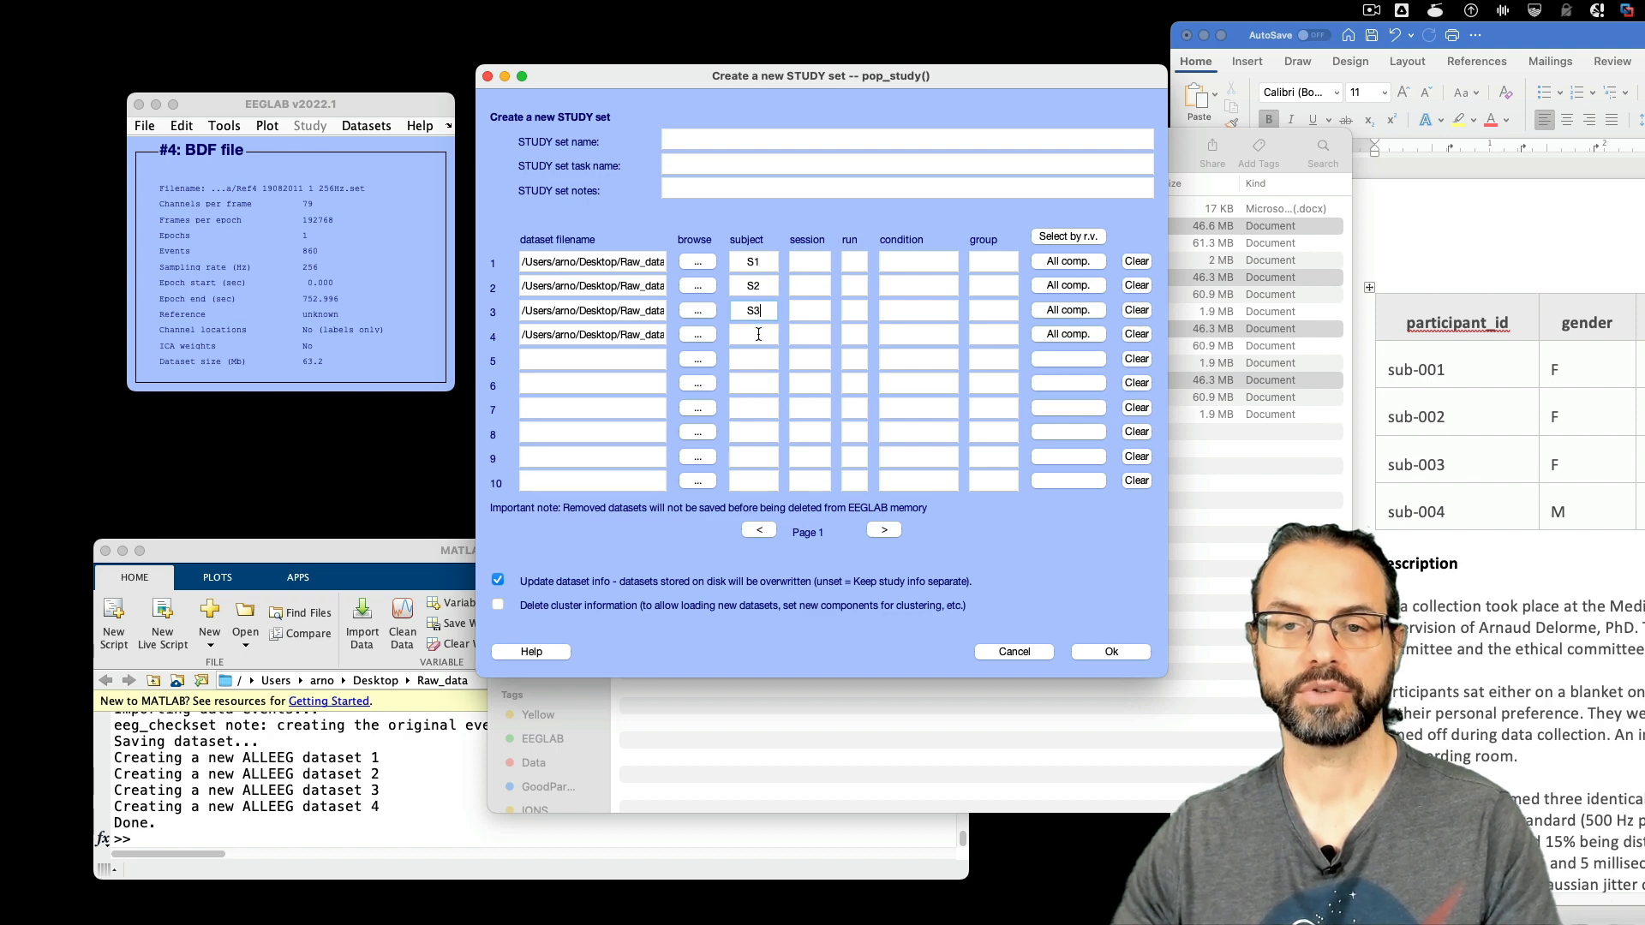
click(768, 336)
text(4)
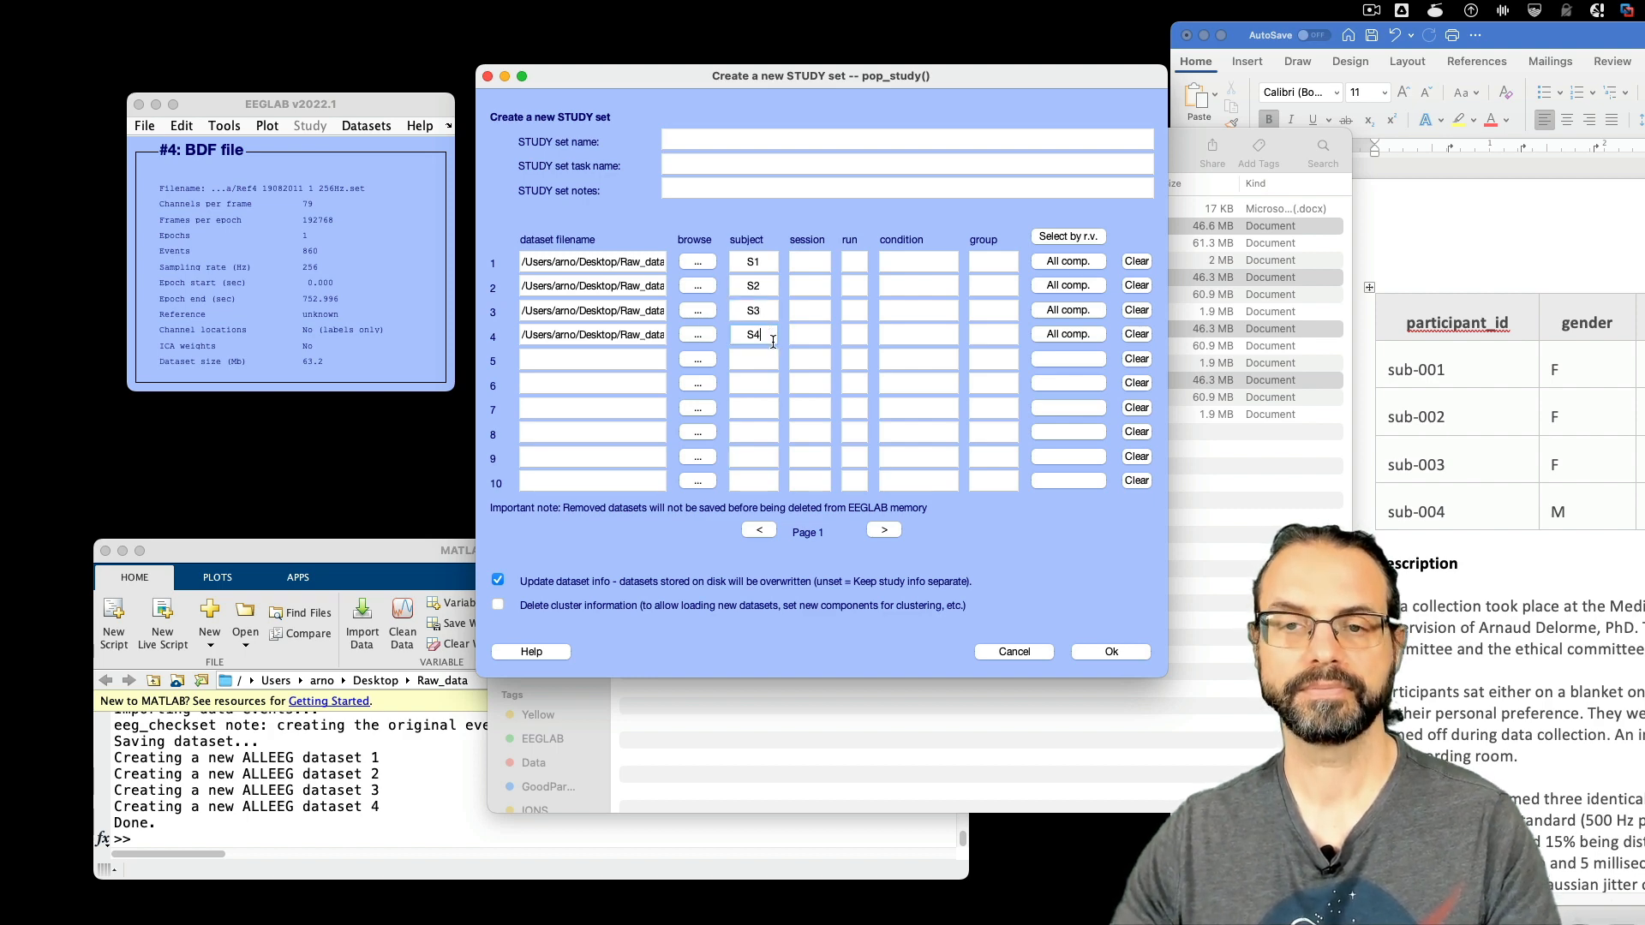
click(821, 185)
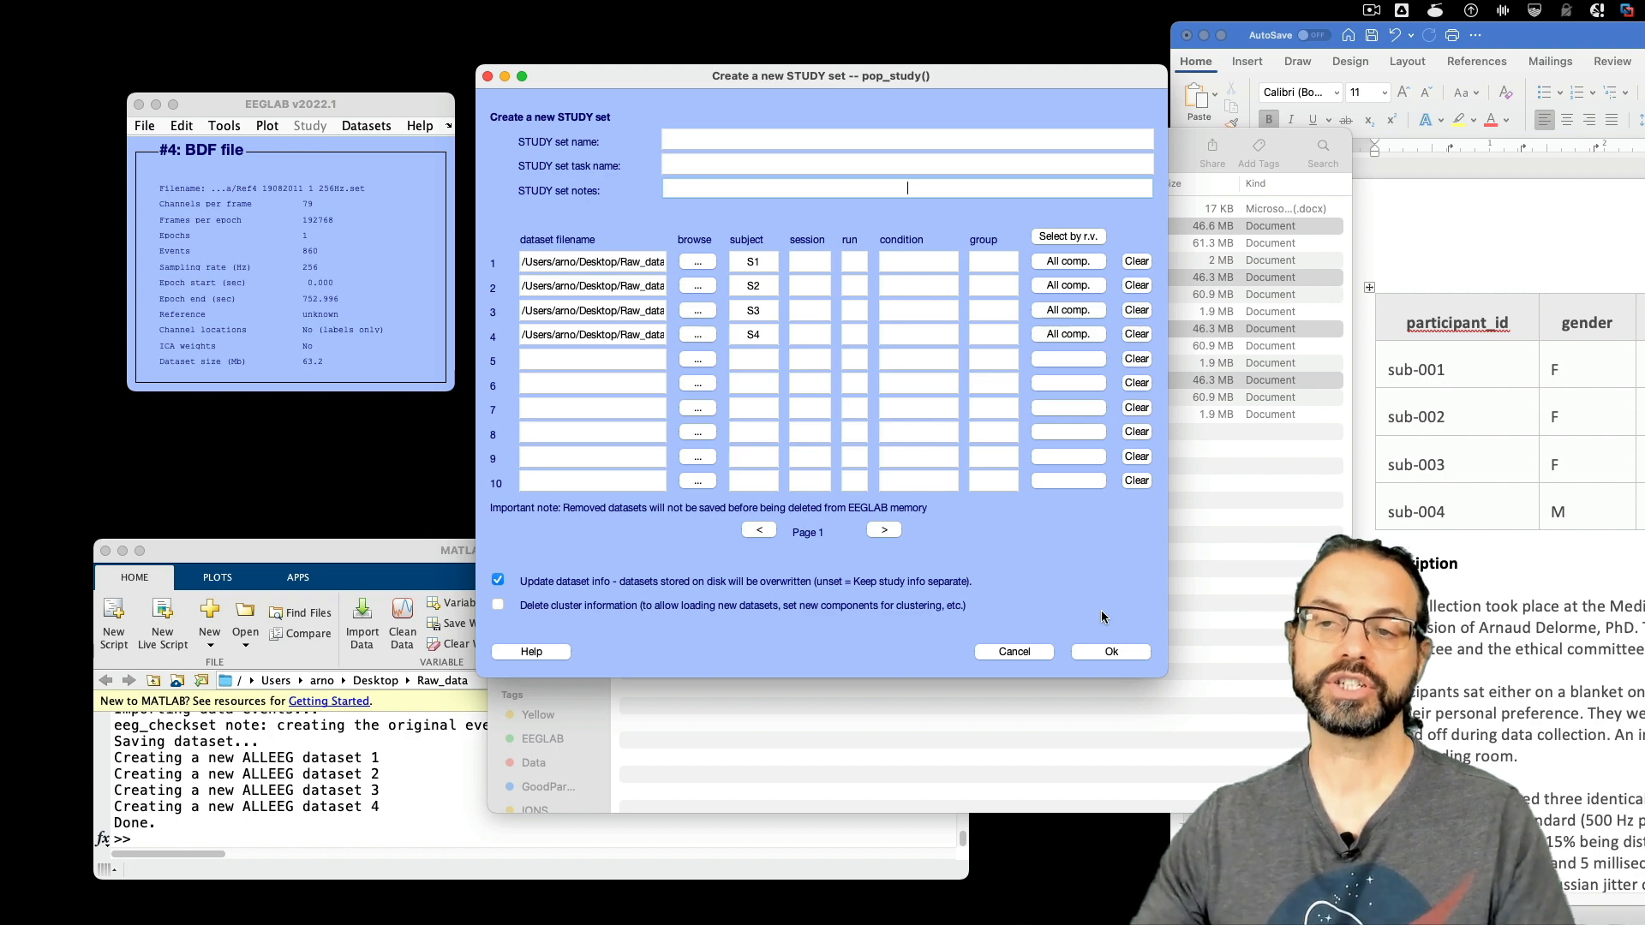
click(1105, 651)
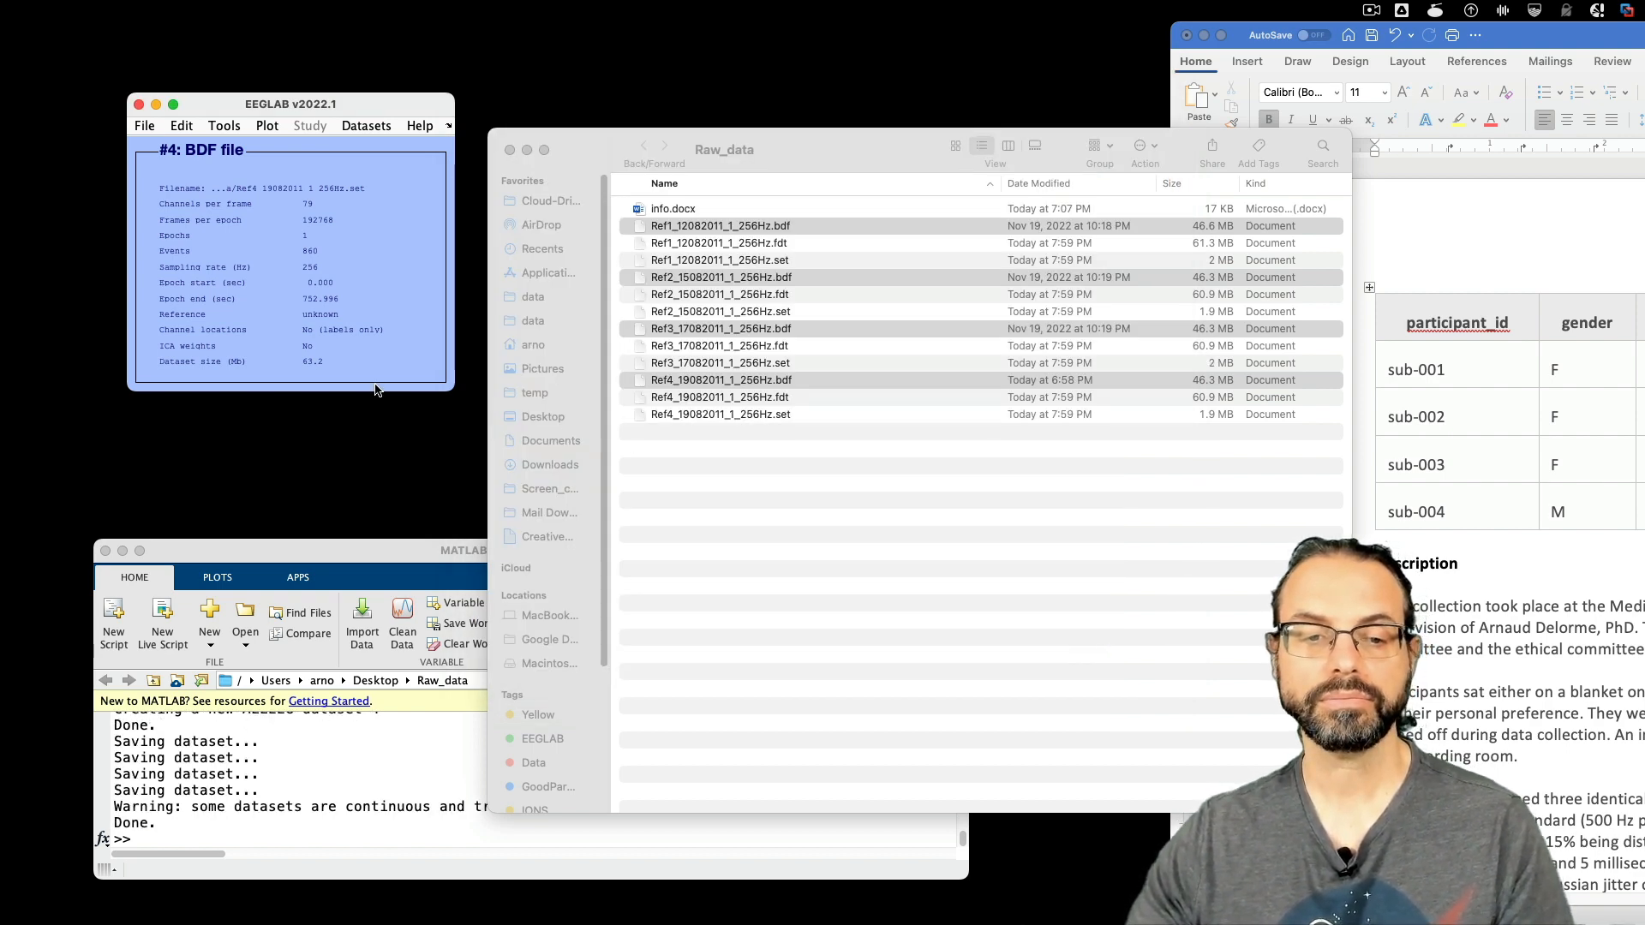
- Look over the BIDS tools, search the EEGLAB extensions for BIDS, view the bids-matlab-tools plugin details and close the extension manager
click(144, 126)
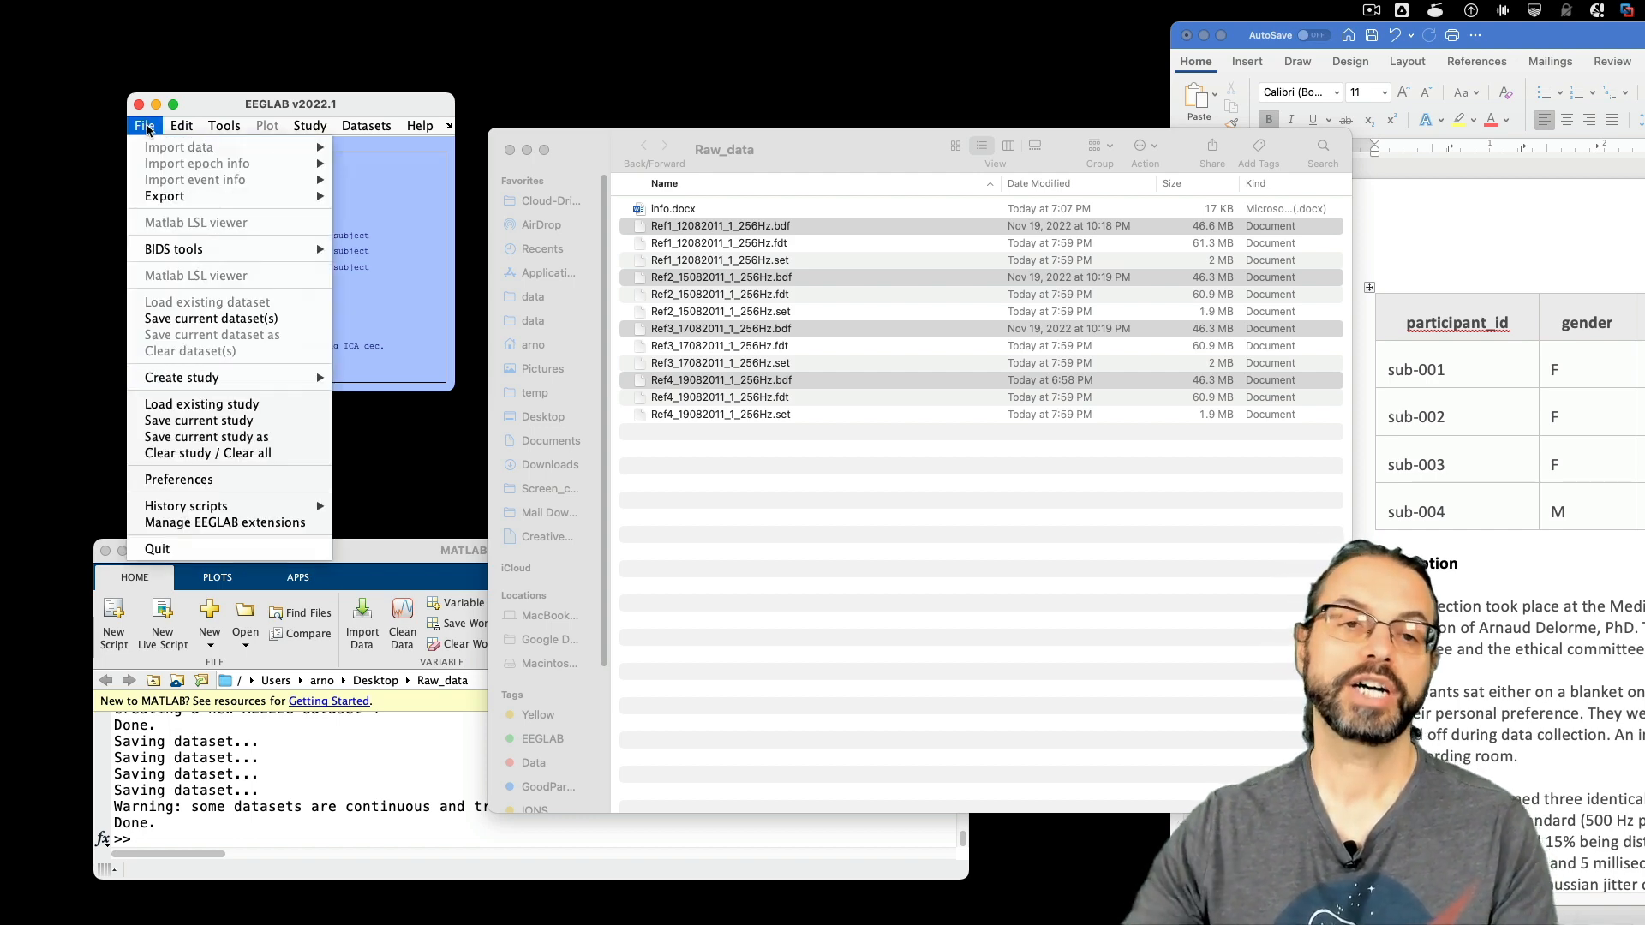
mouse_move(197, 249)
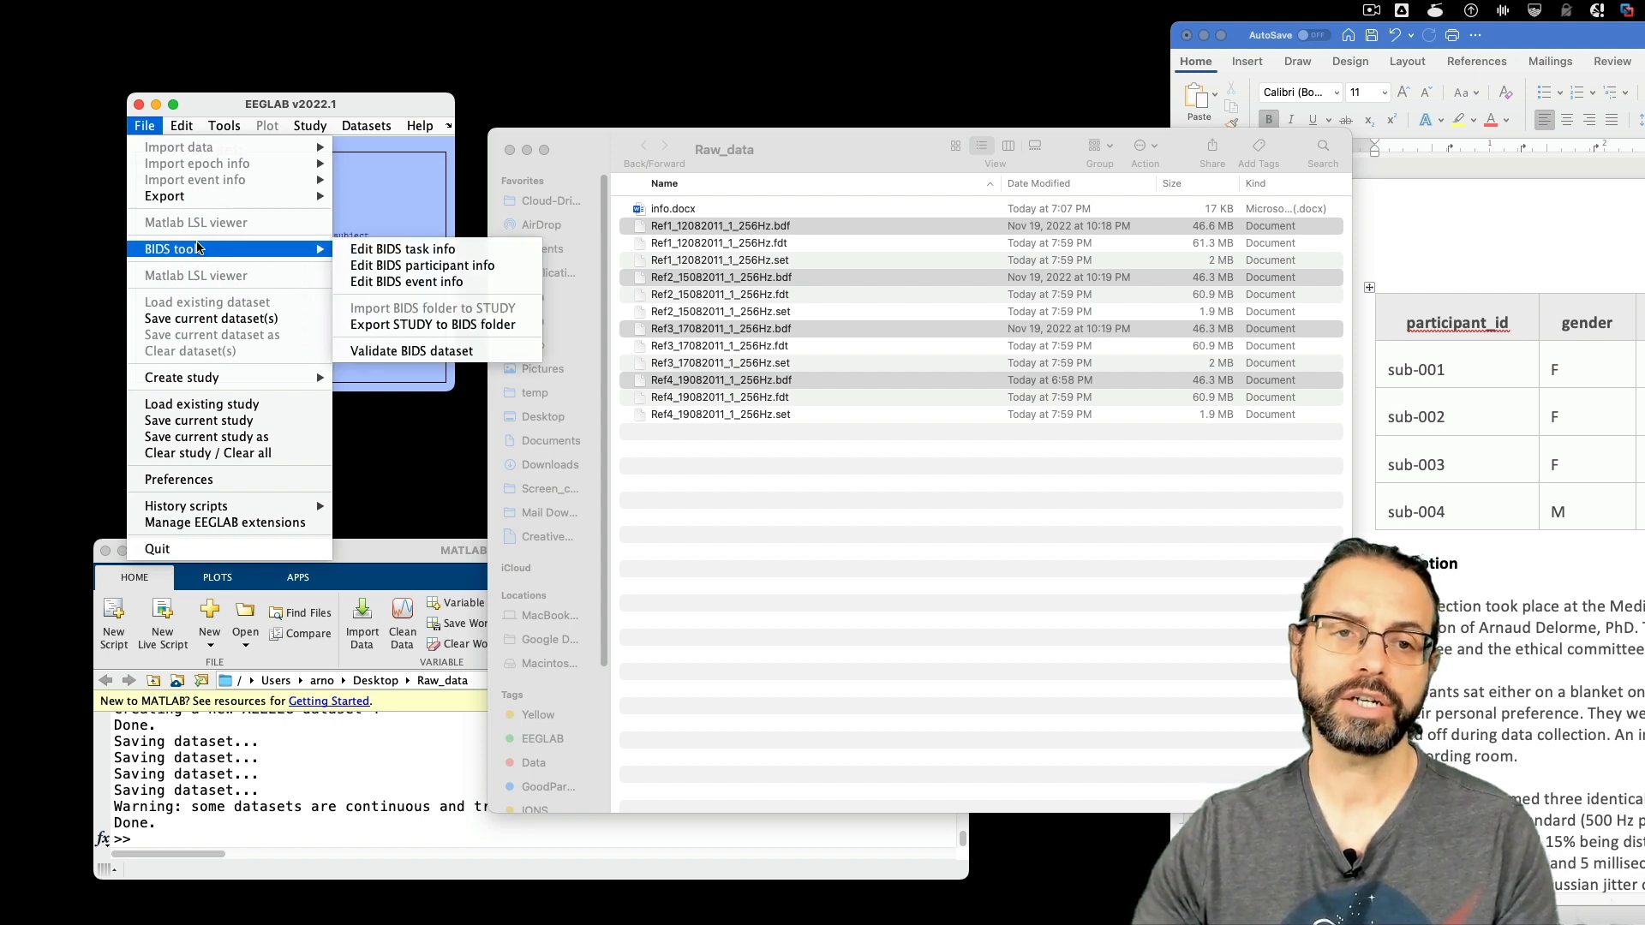
click(233, 525)
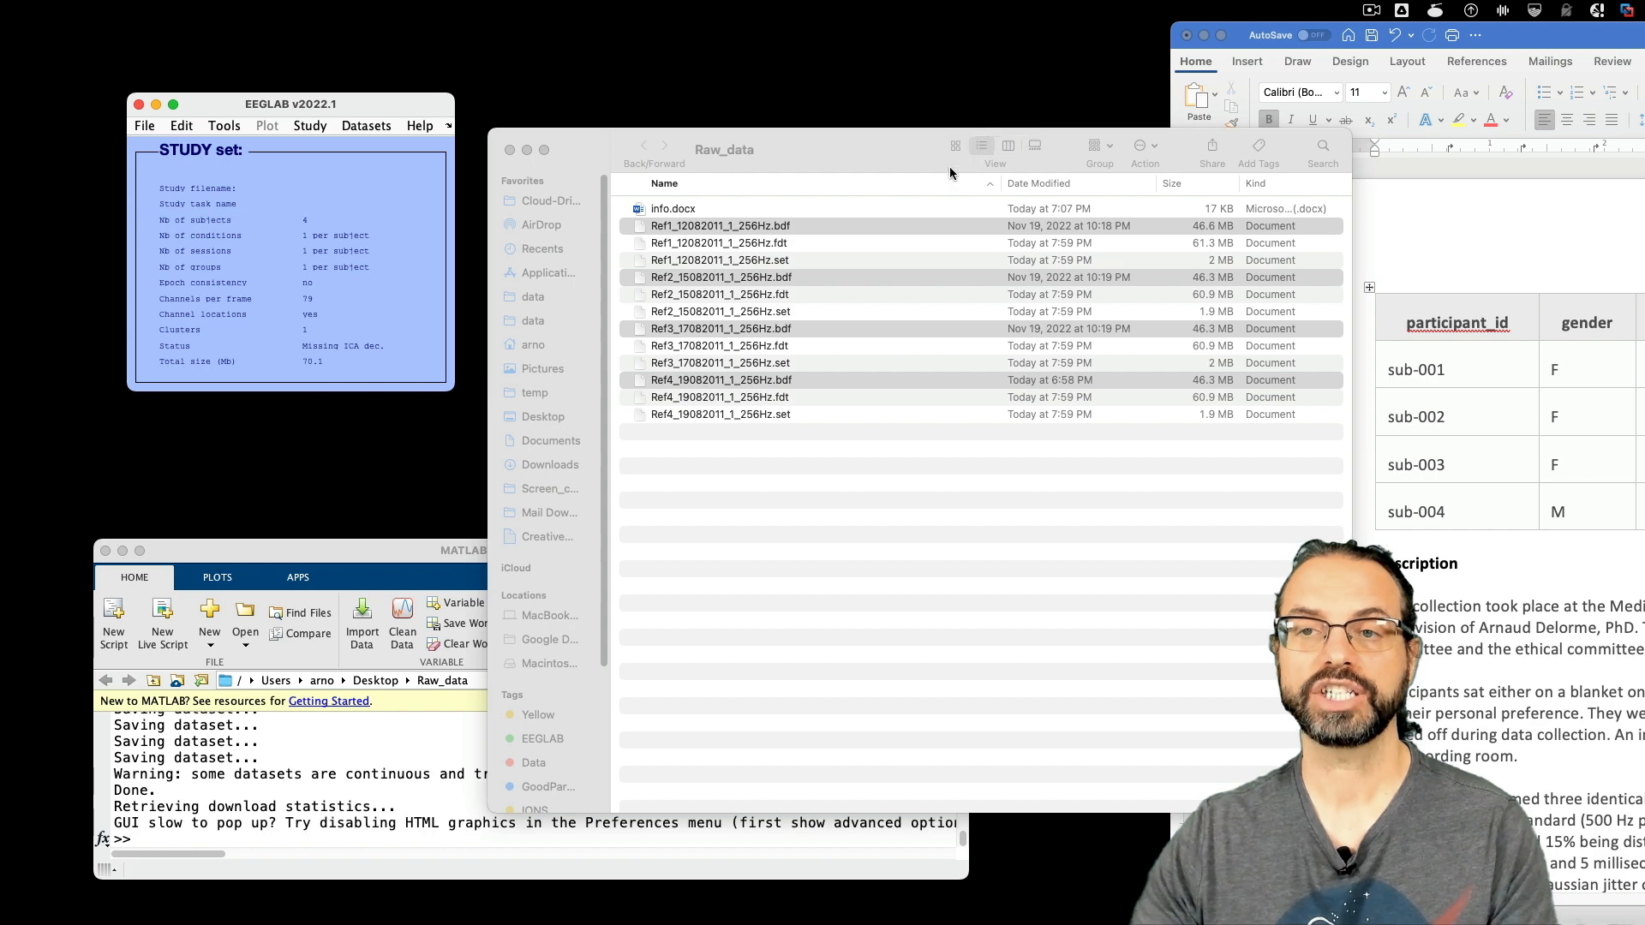
click(1057, 120)
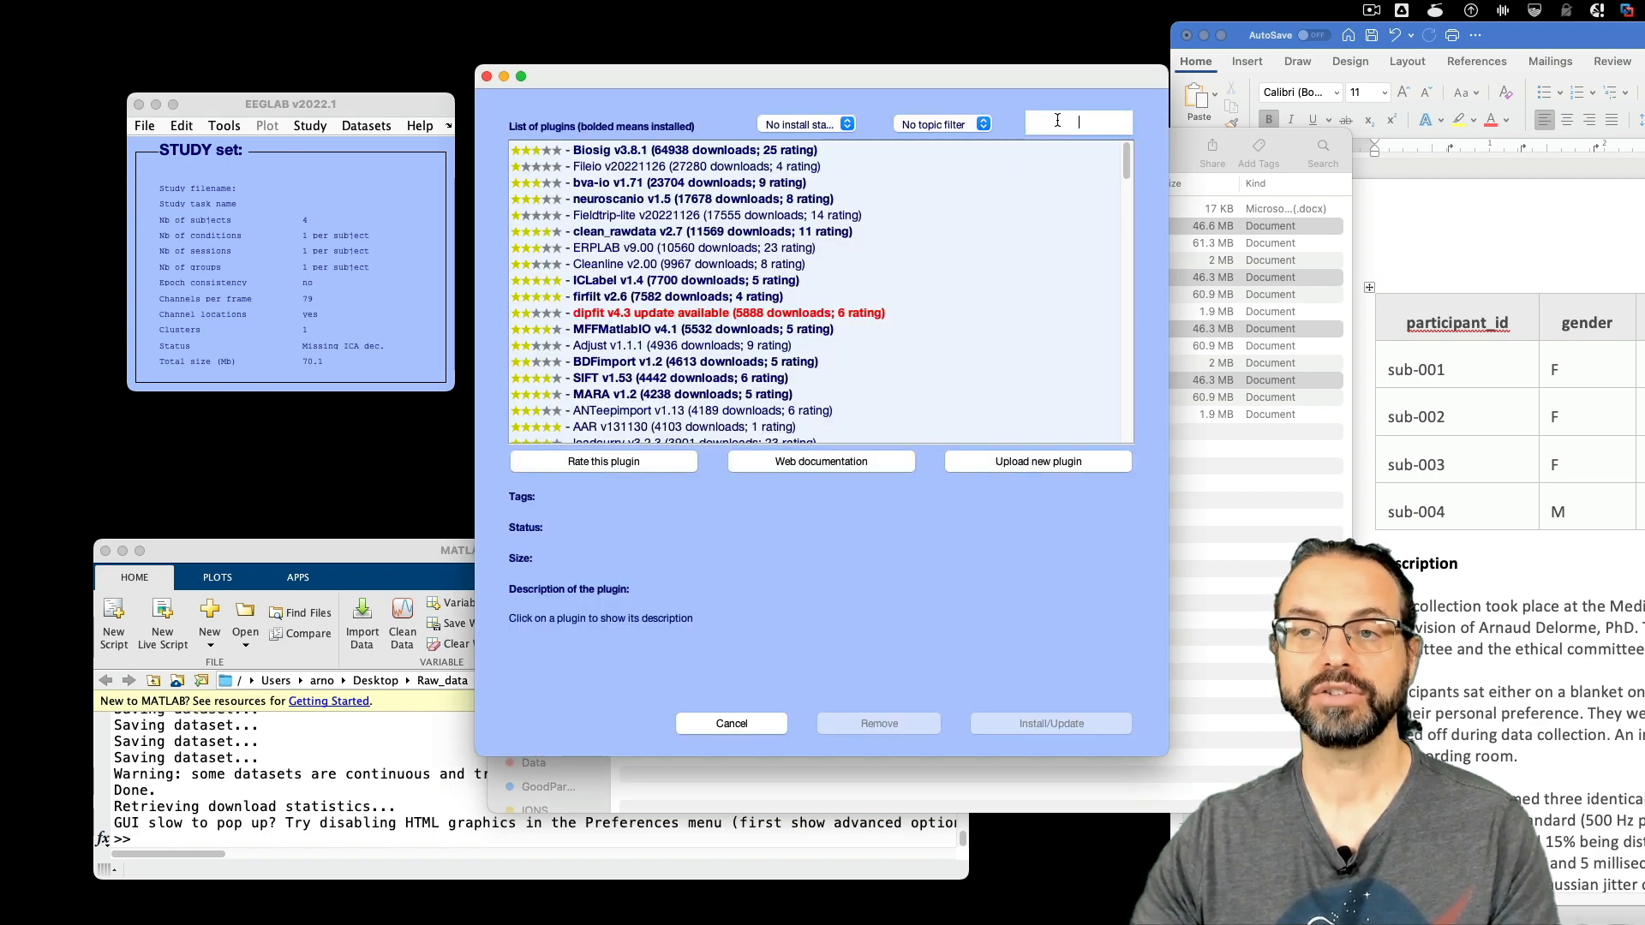
text(BIDS)
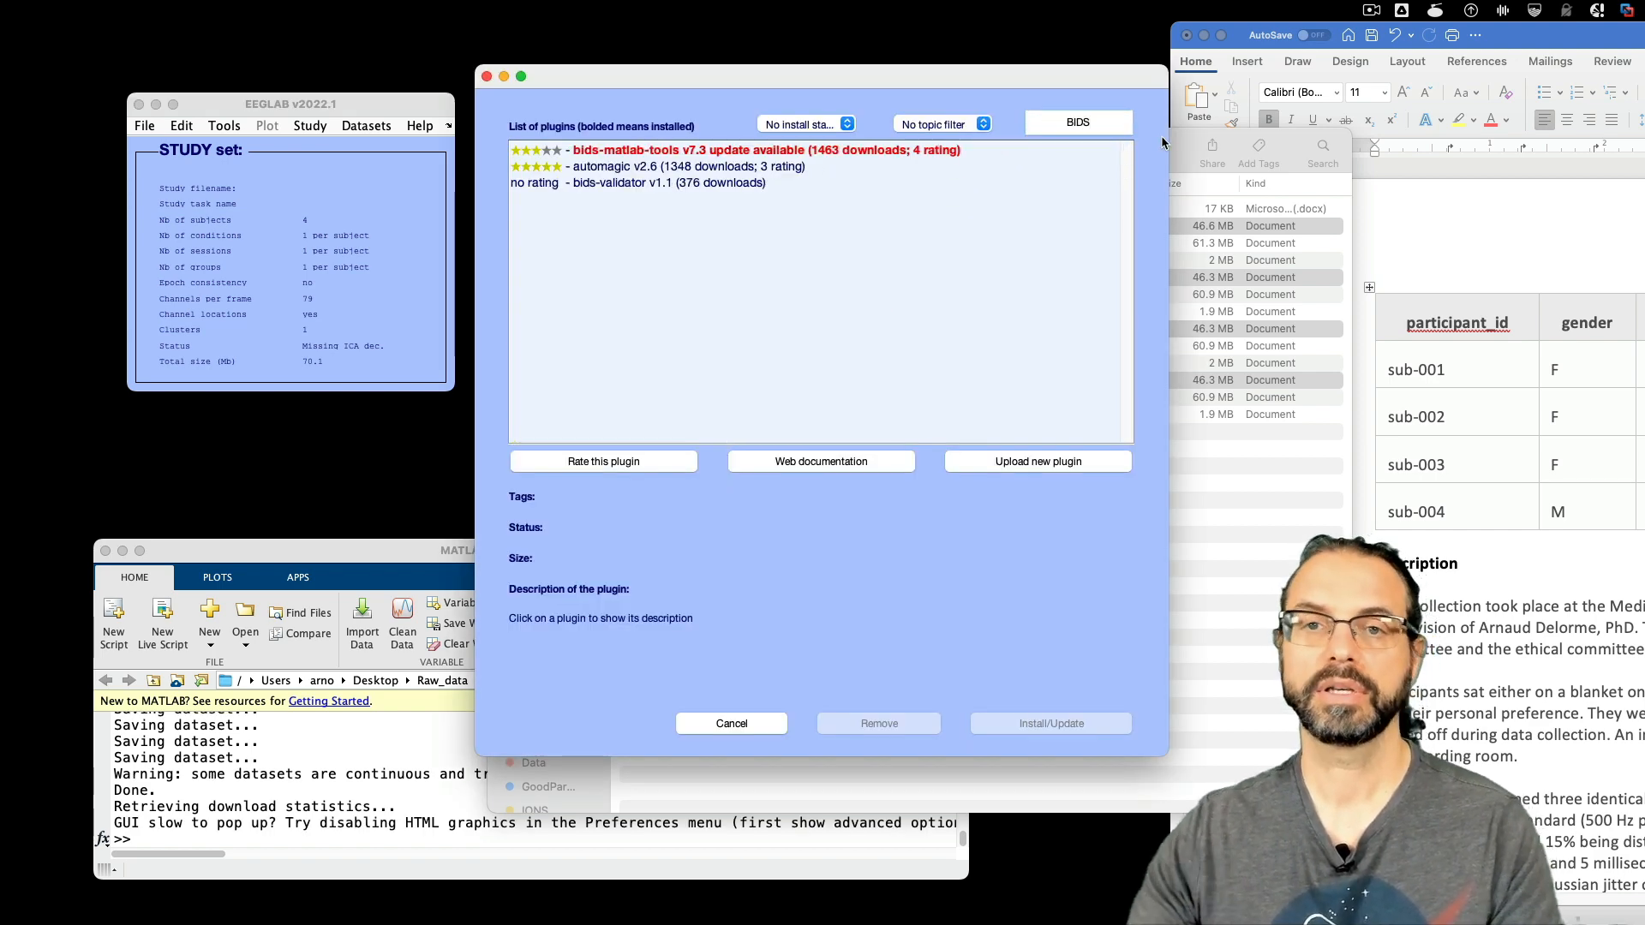
click(819, 159)
click(806, 152)
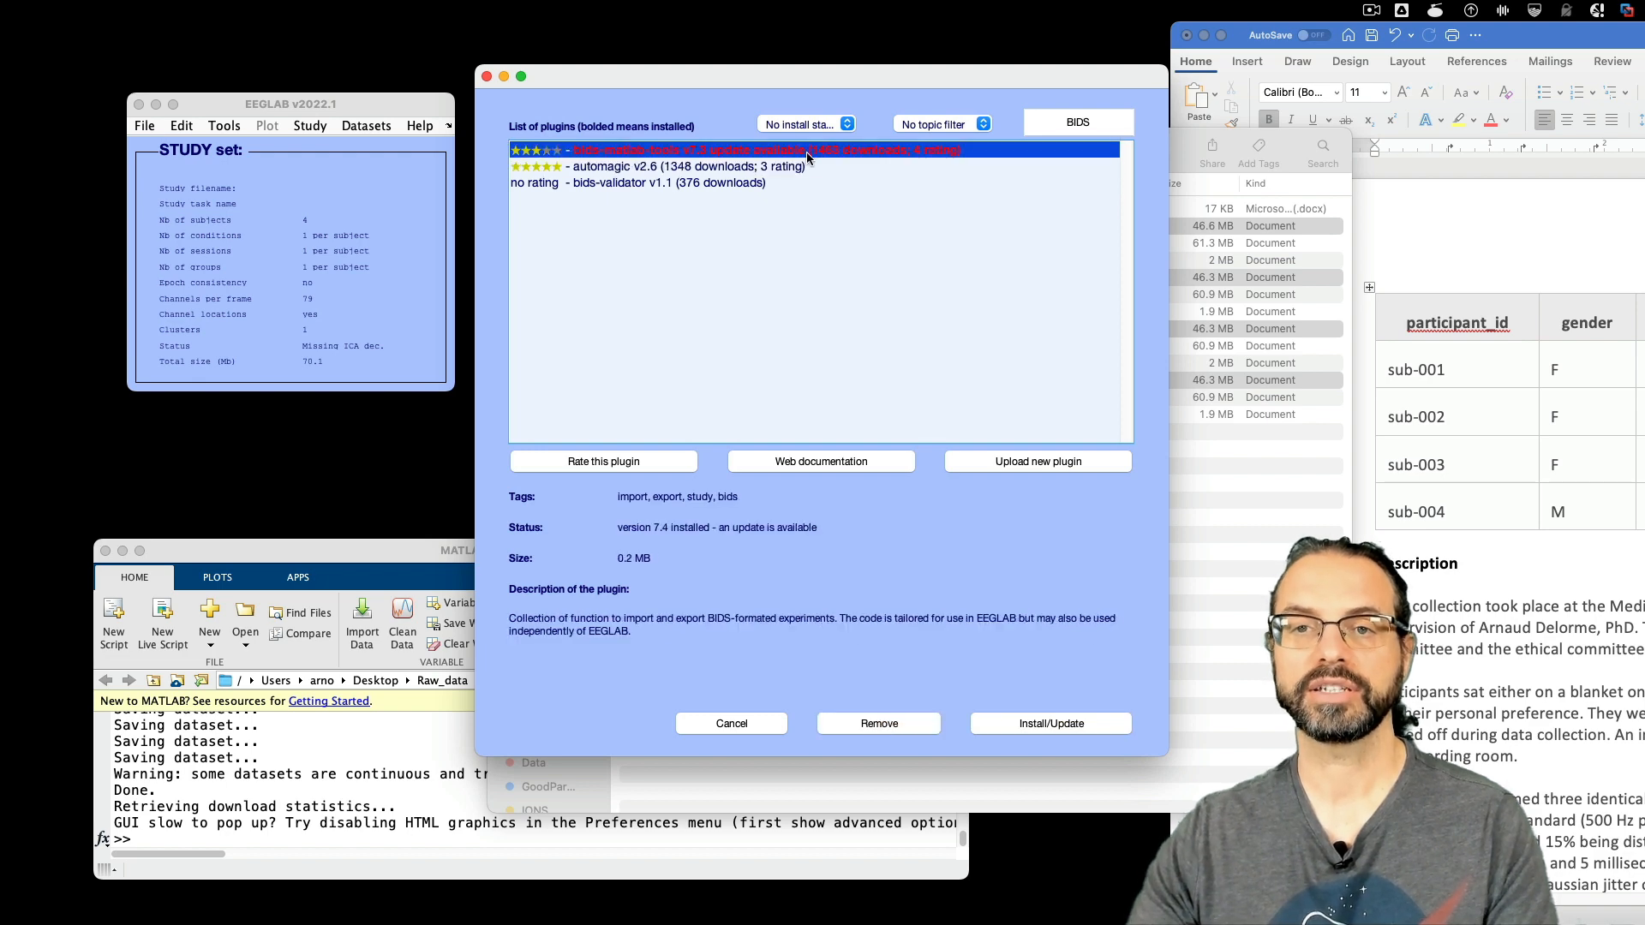
click(742, 723)
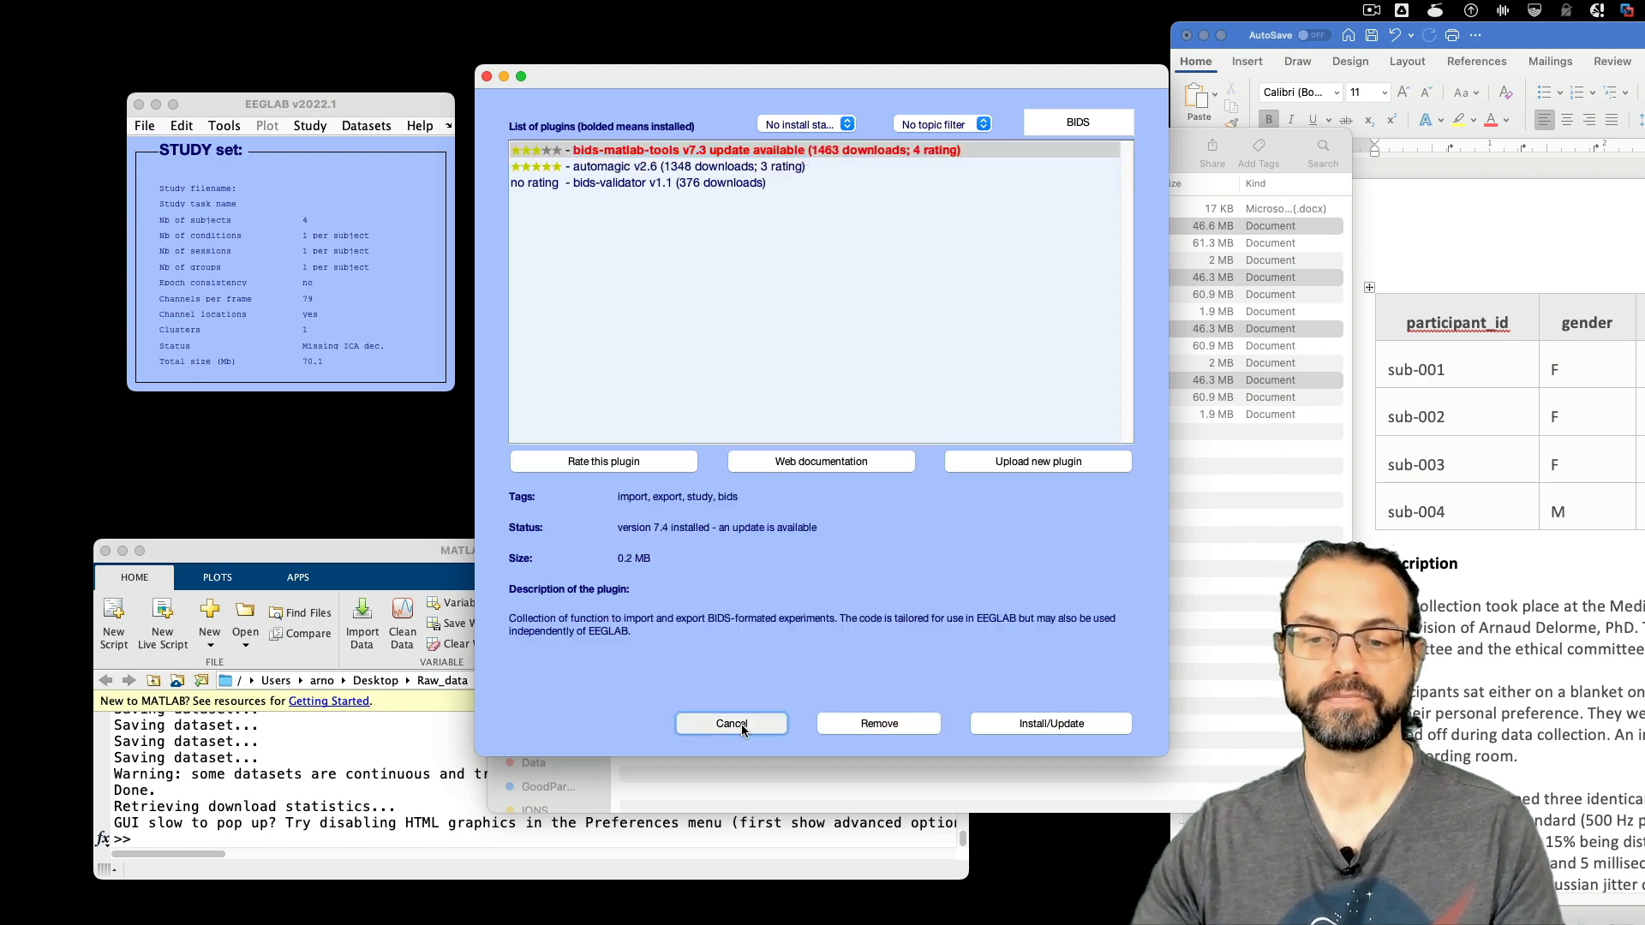
- Start exporting the study to BIDS, keeping ./BIDS_EXPORT as output folder and Creative Common 0 (CC0) as the licence
click(144, 125)
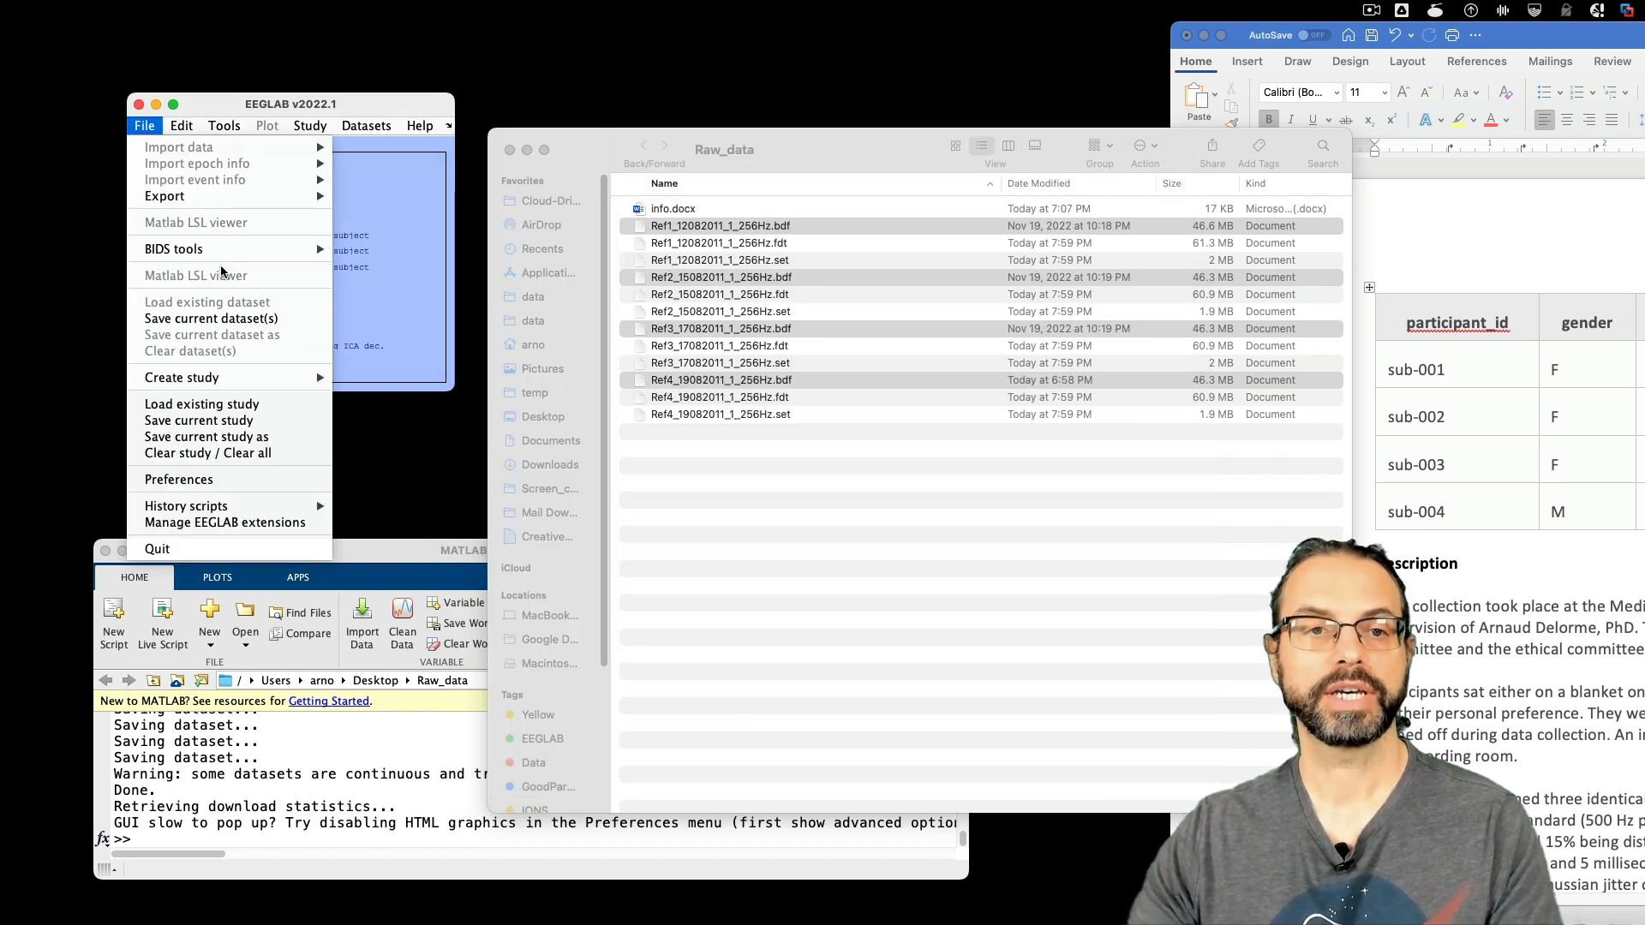
mouse_move(243, 254)
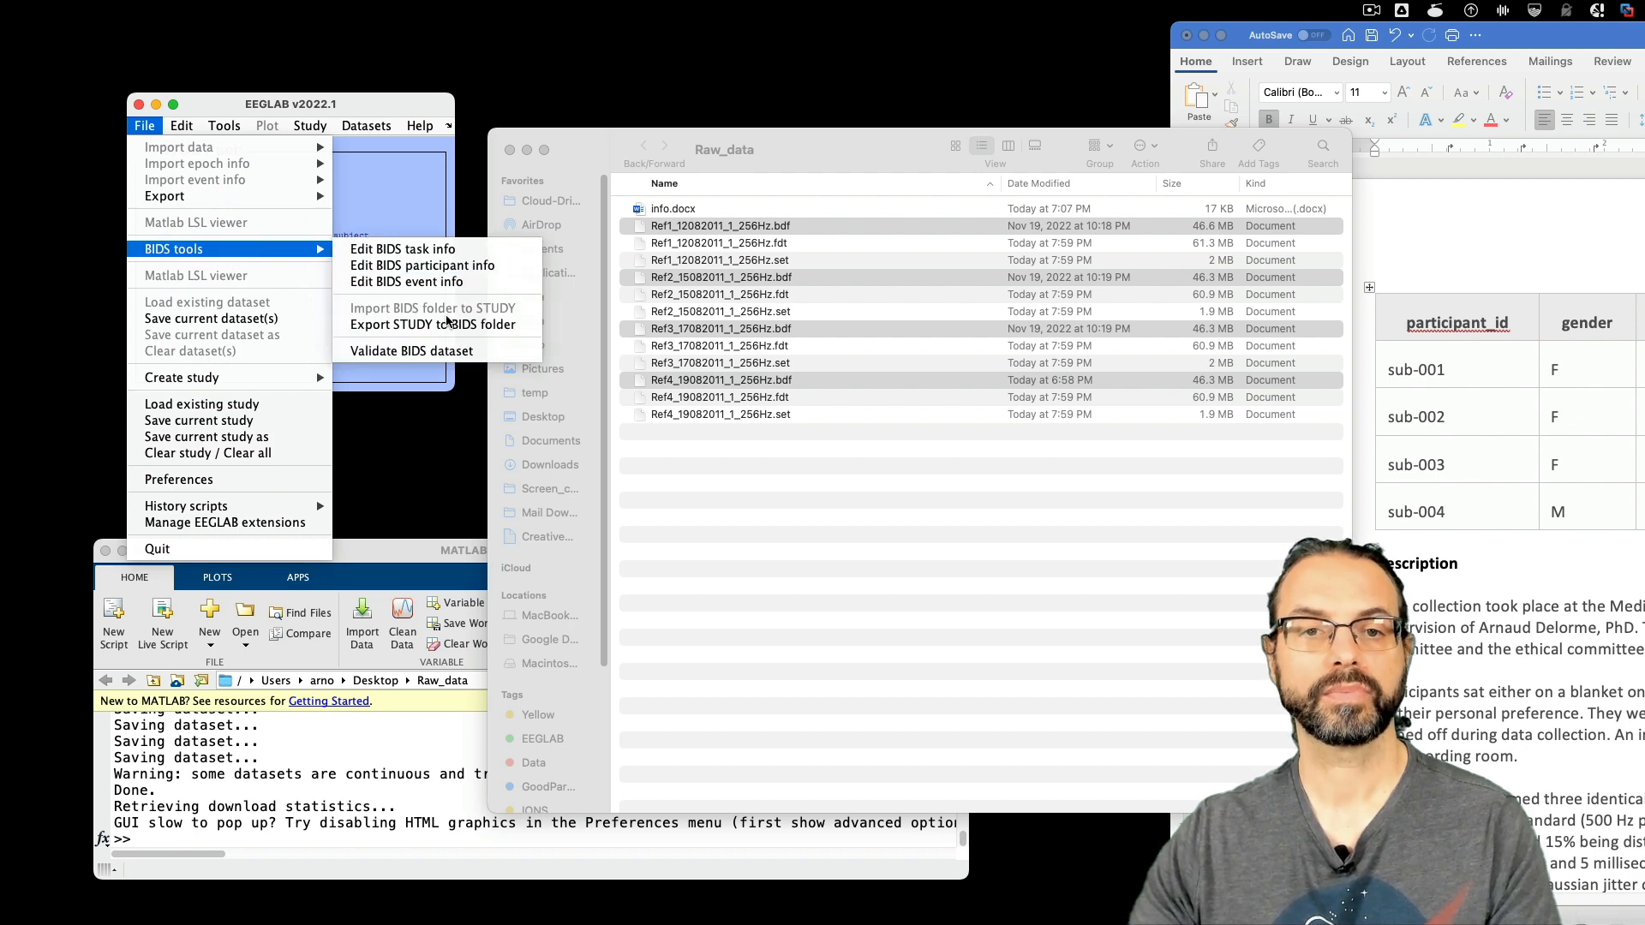
click(454, 324)
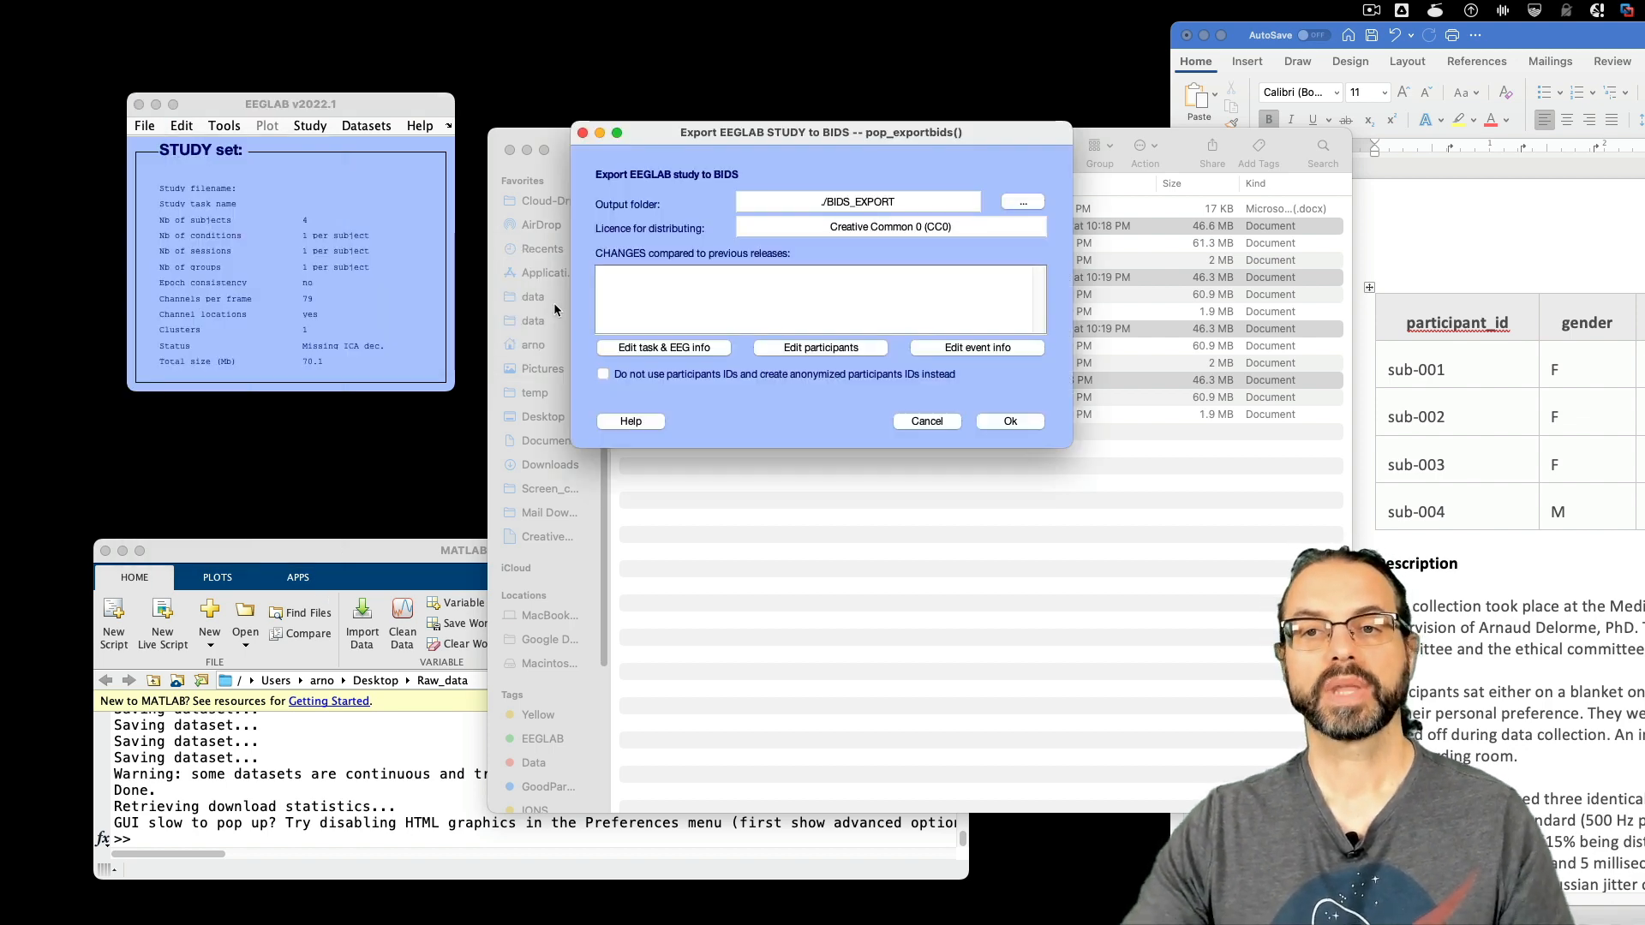
double_click(816, 195)
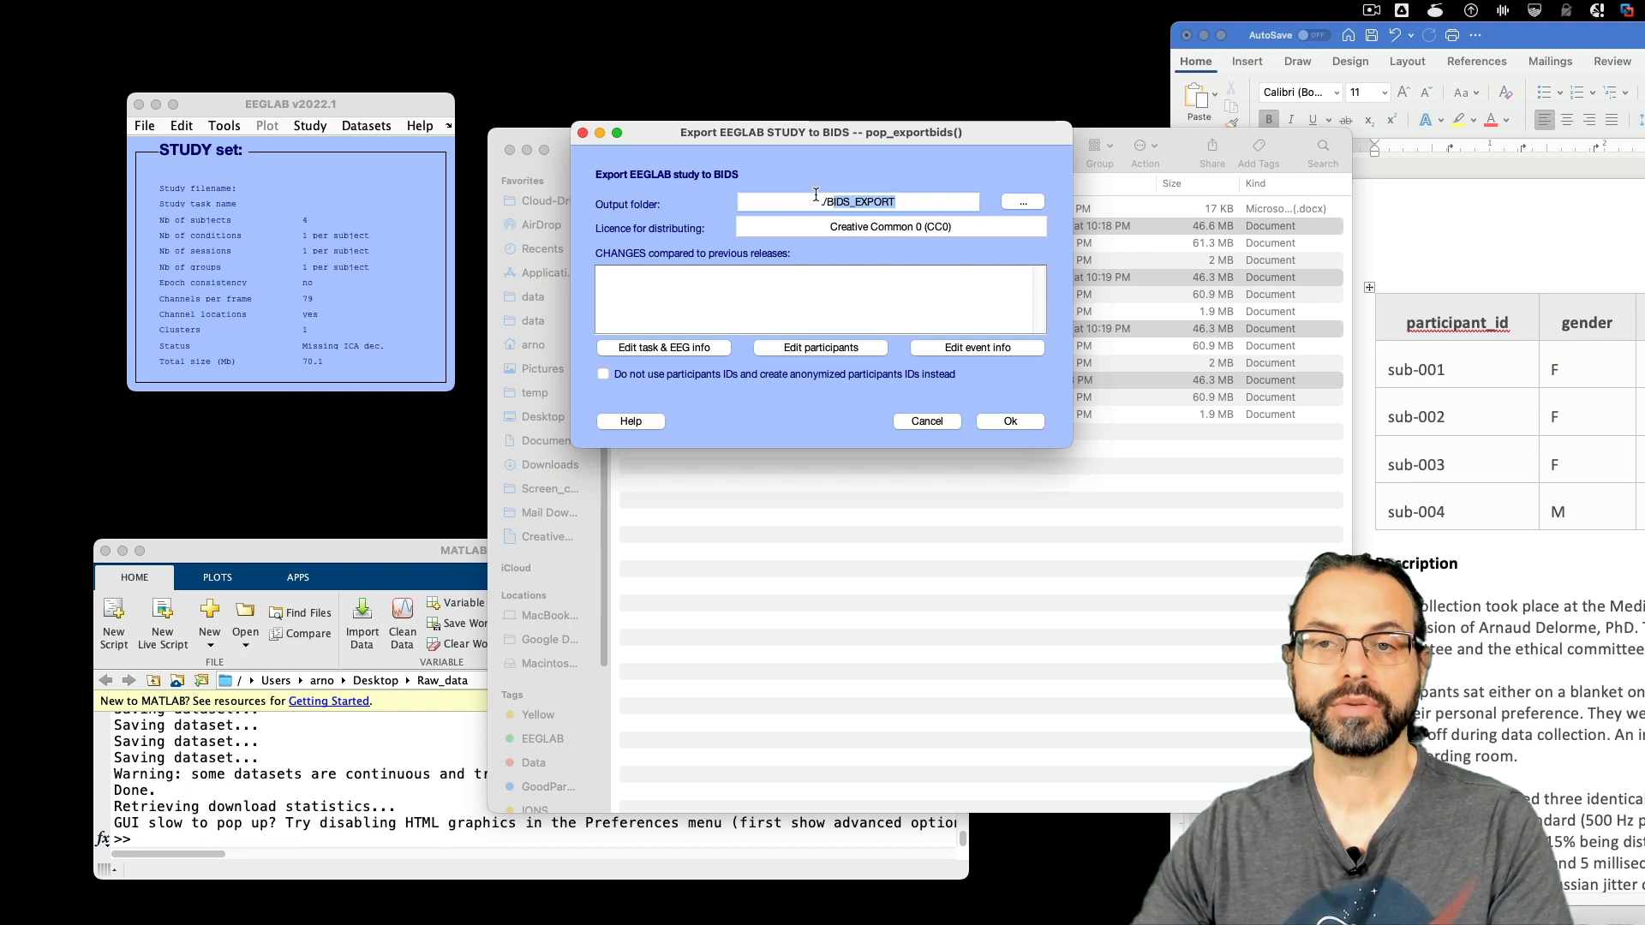
triple_click(872, 224)
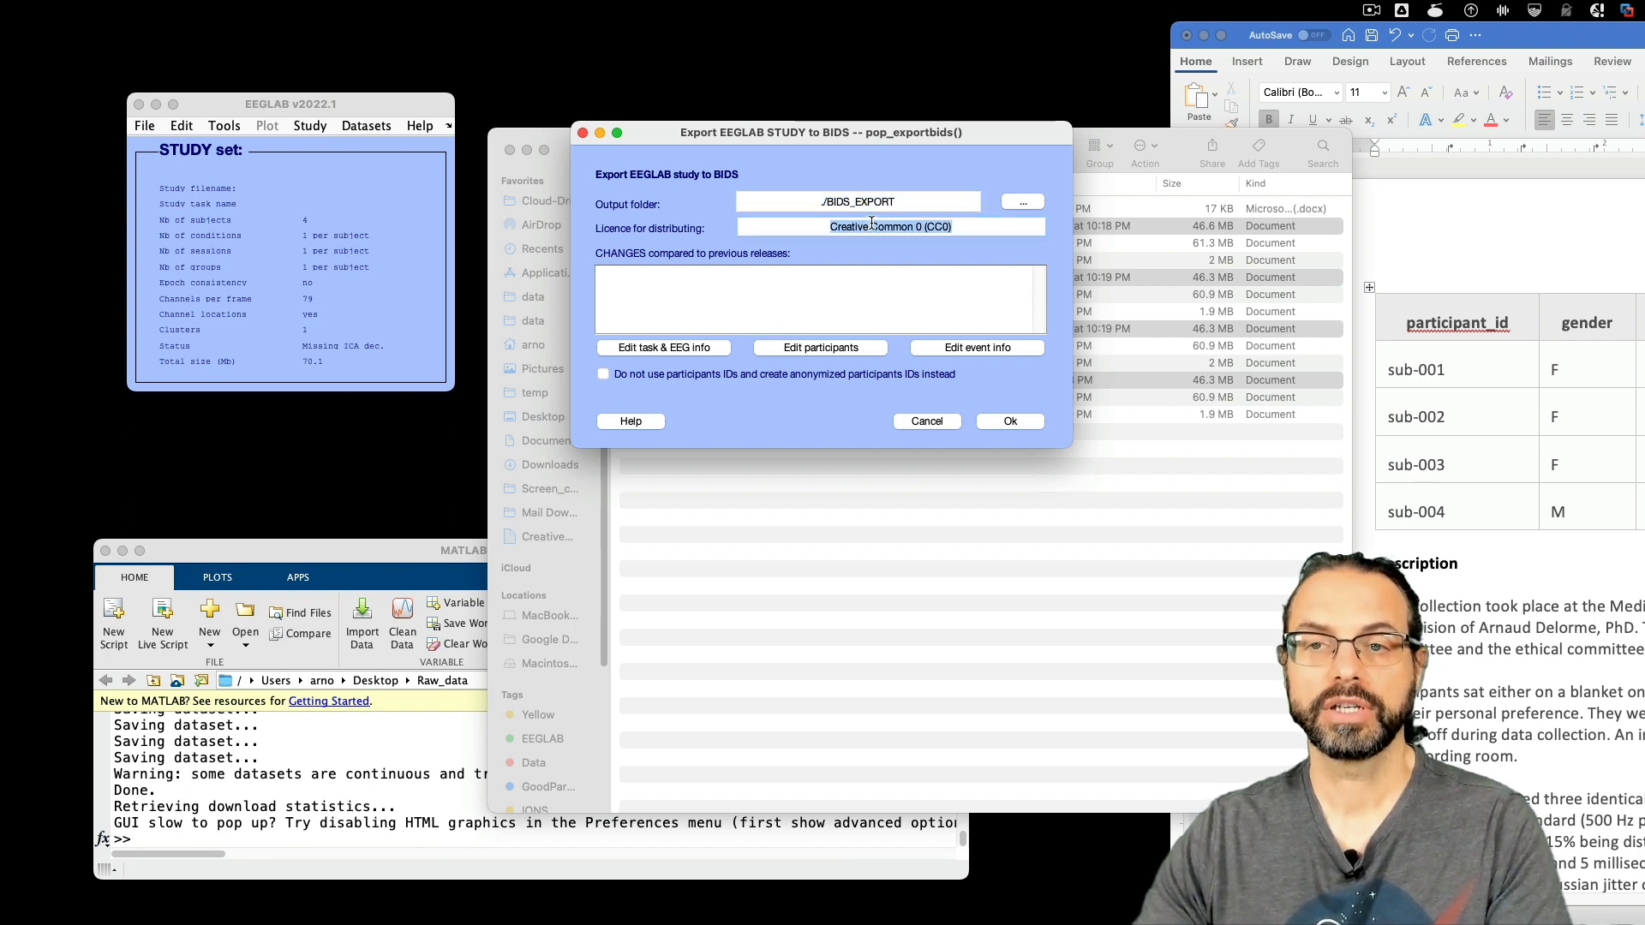
click(815, 300)
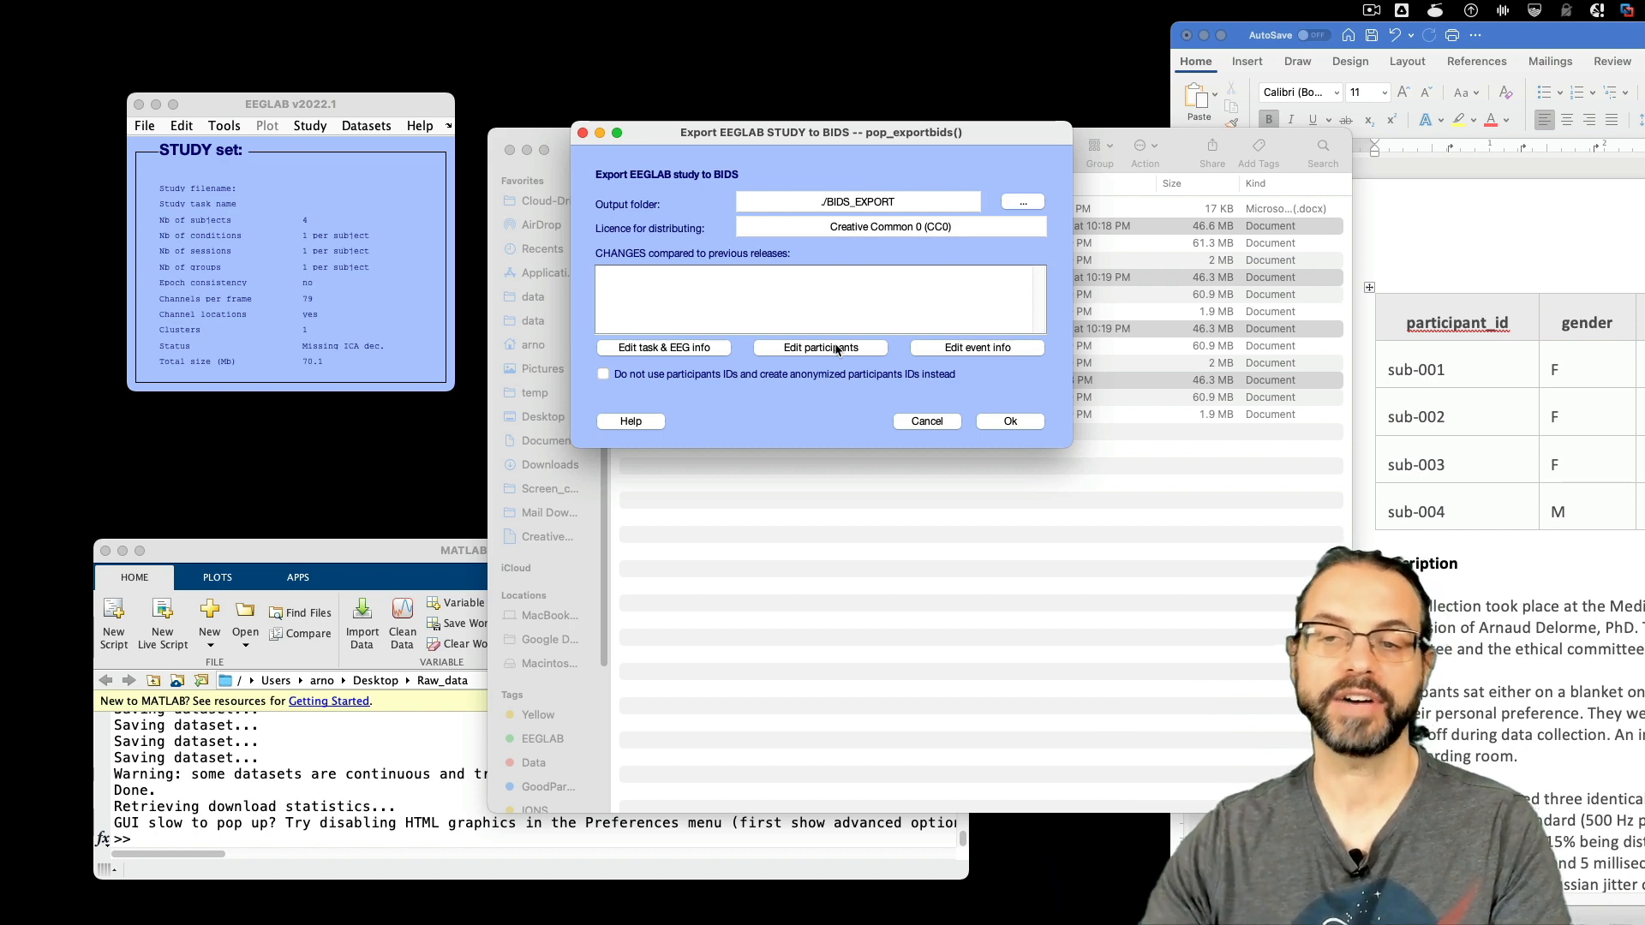
- Run the BIDS export with a power line frequency of 50 and agree to resave the datasets
click(994, 422)
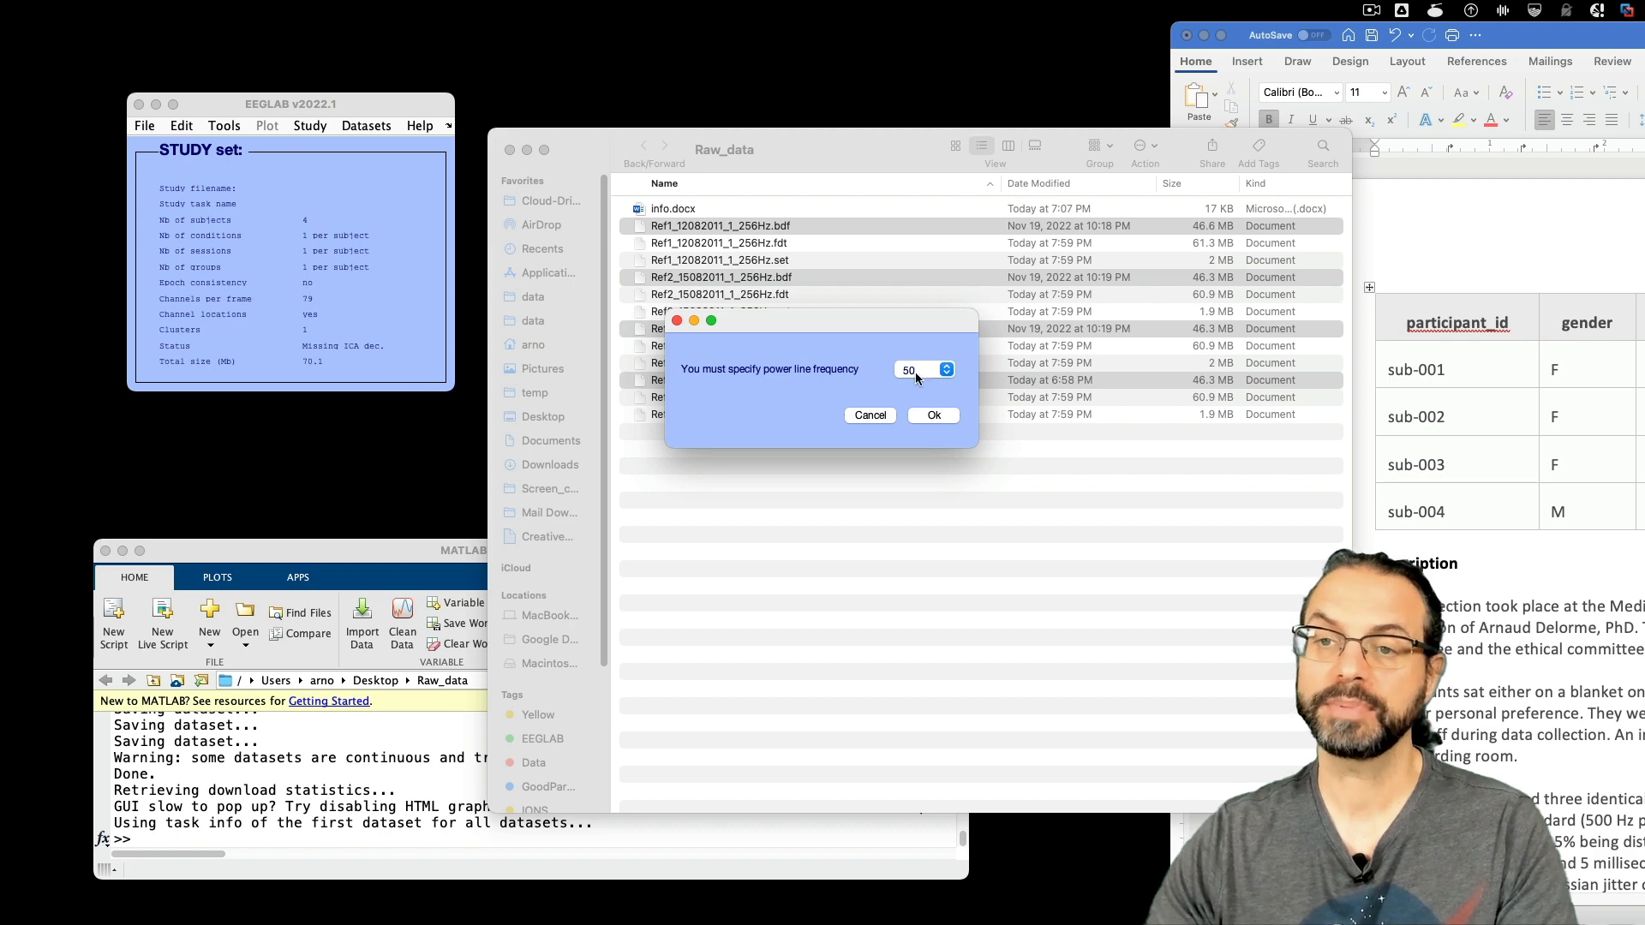
click(927, 371)
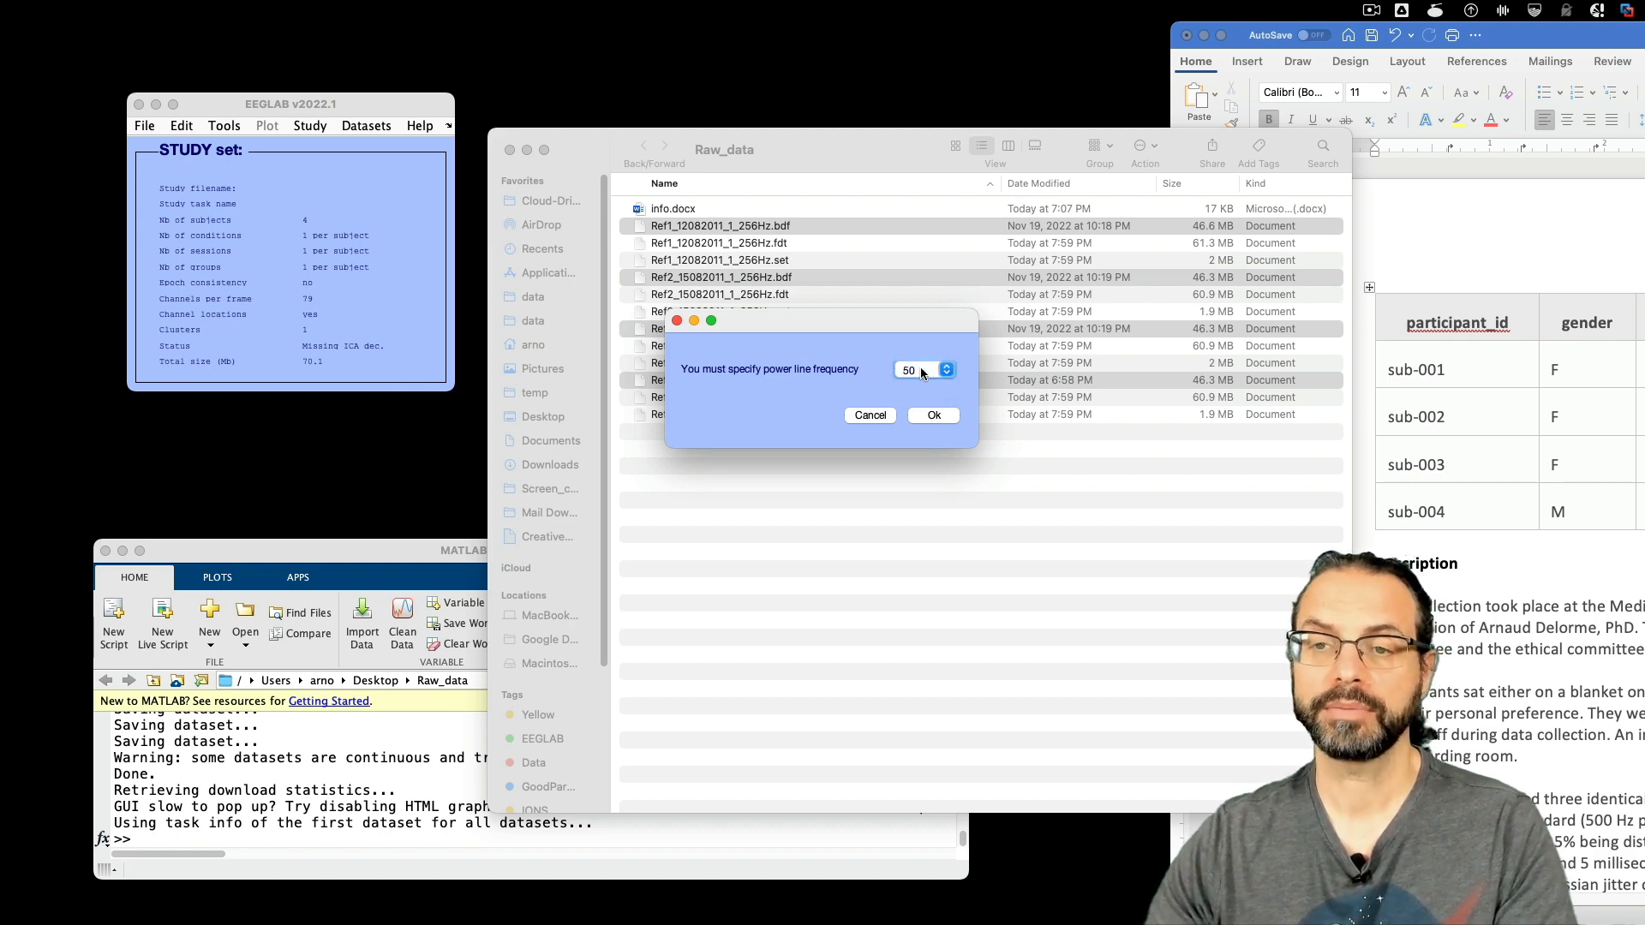
click(920, 370)
click(930, 370)
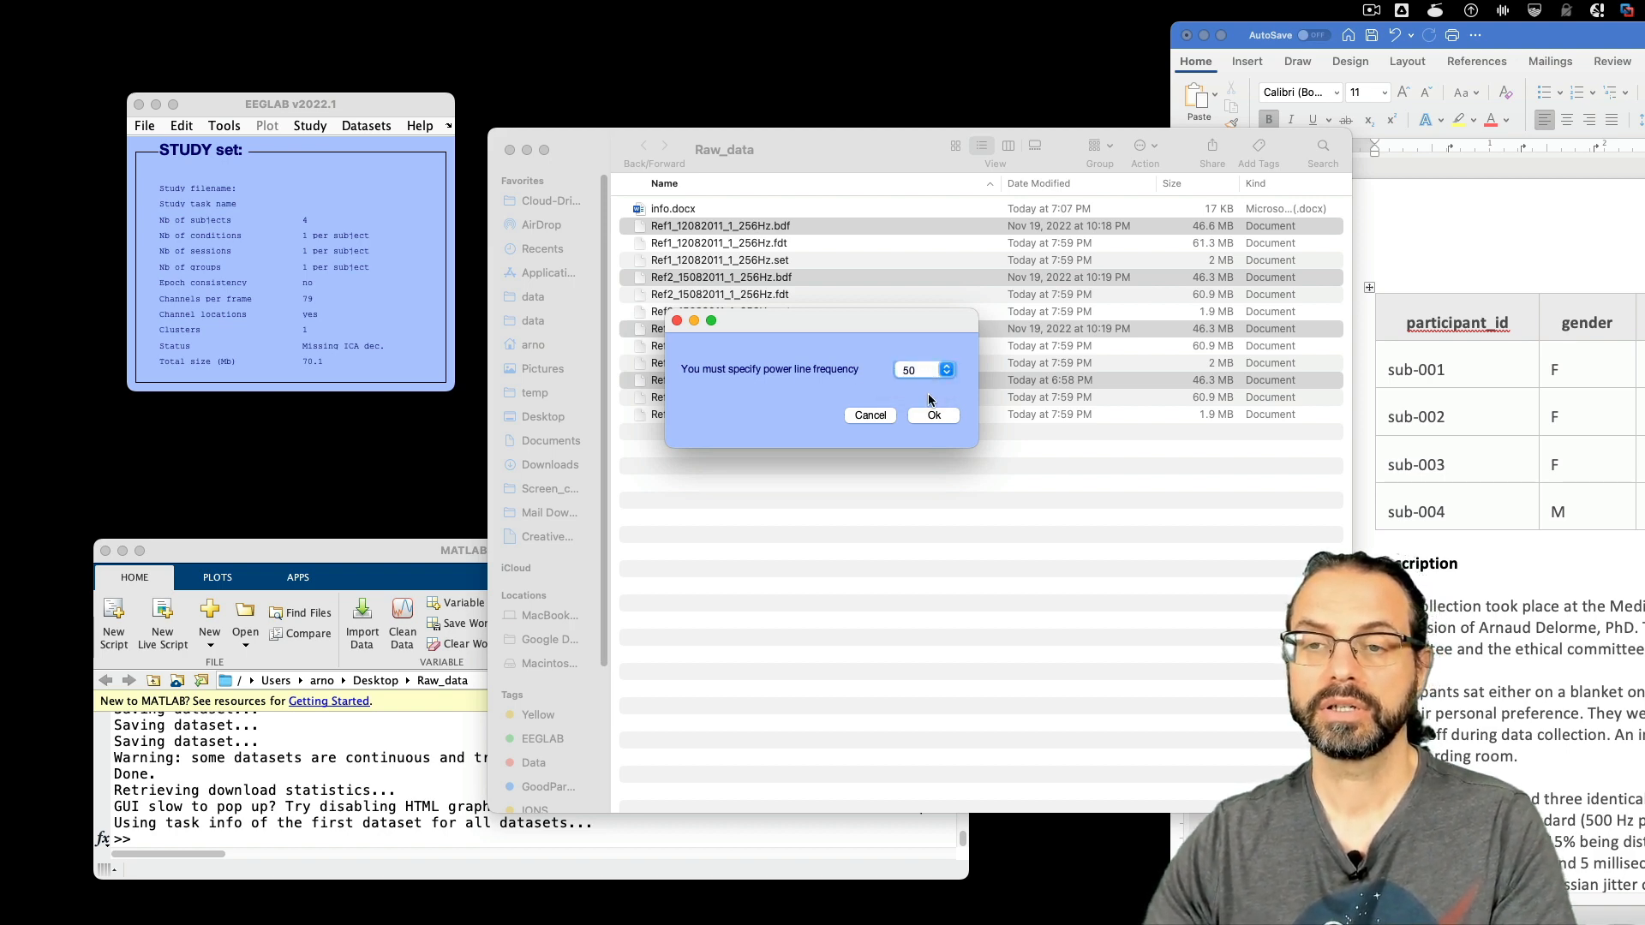
click(932, 416)
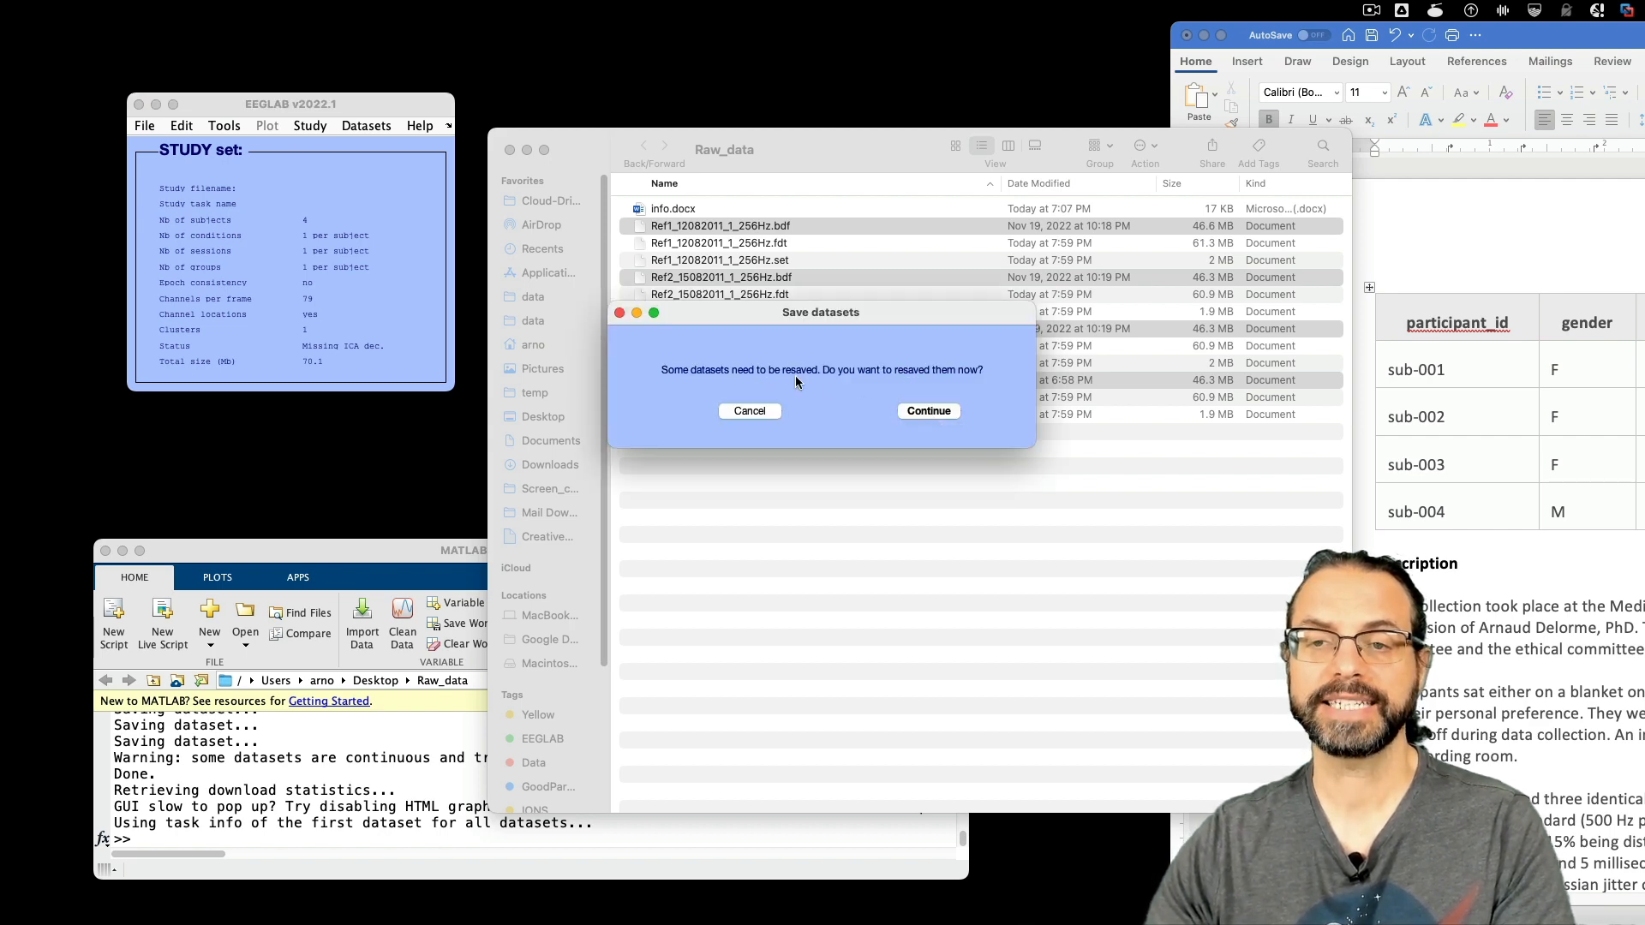
click(926, 413)
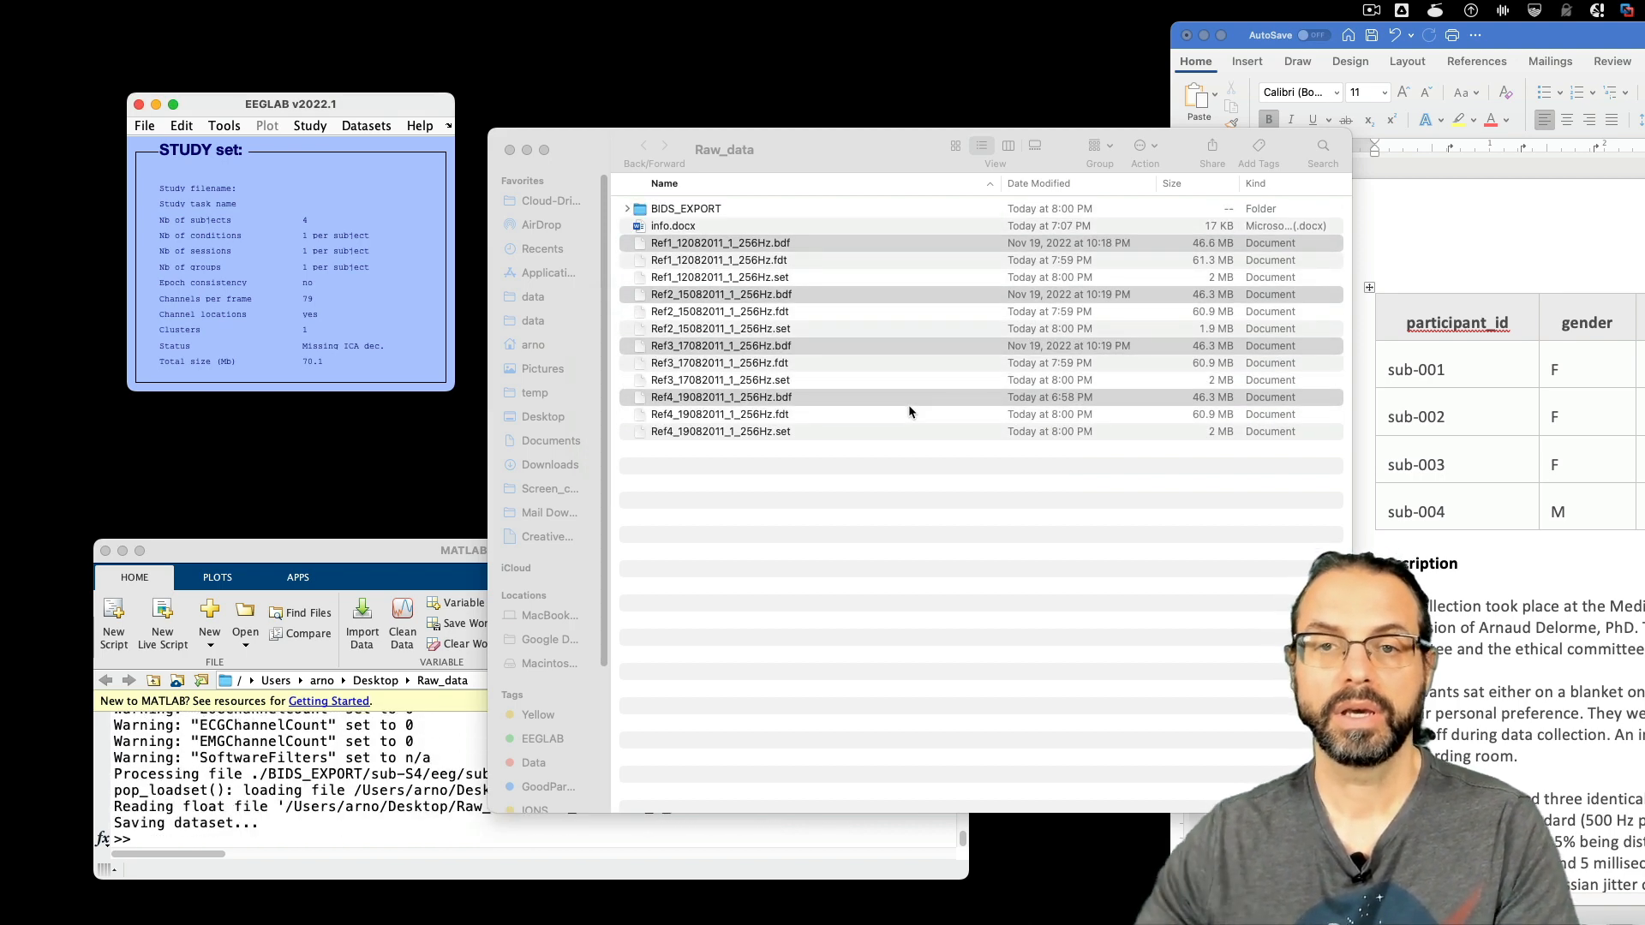
- Inspect the files and subject folders inside the exported BIDS_EXPORT folder in Finder
click(628, 210)
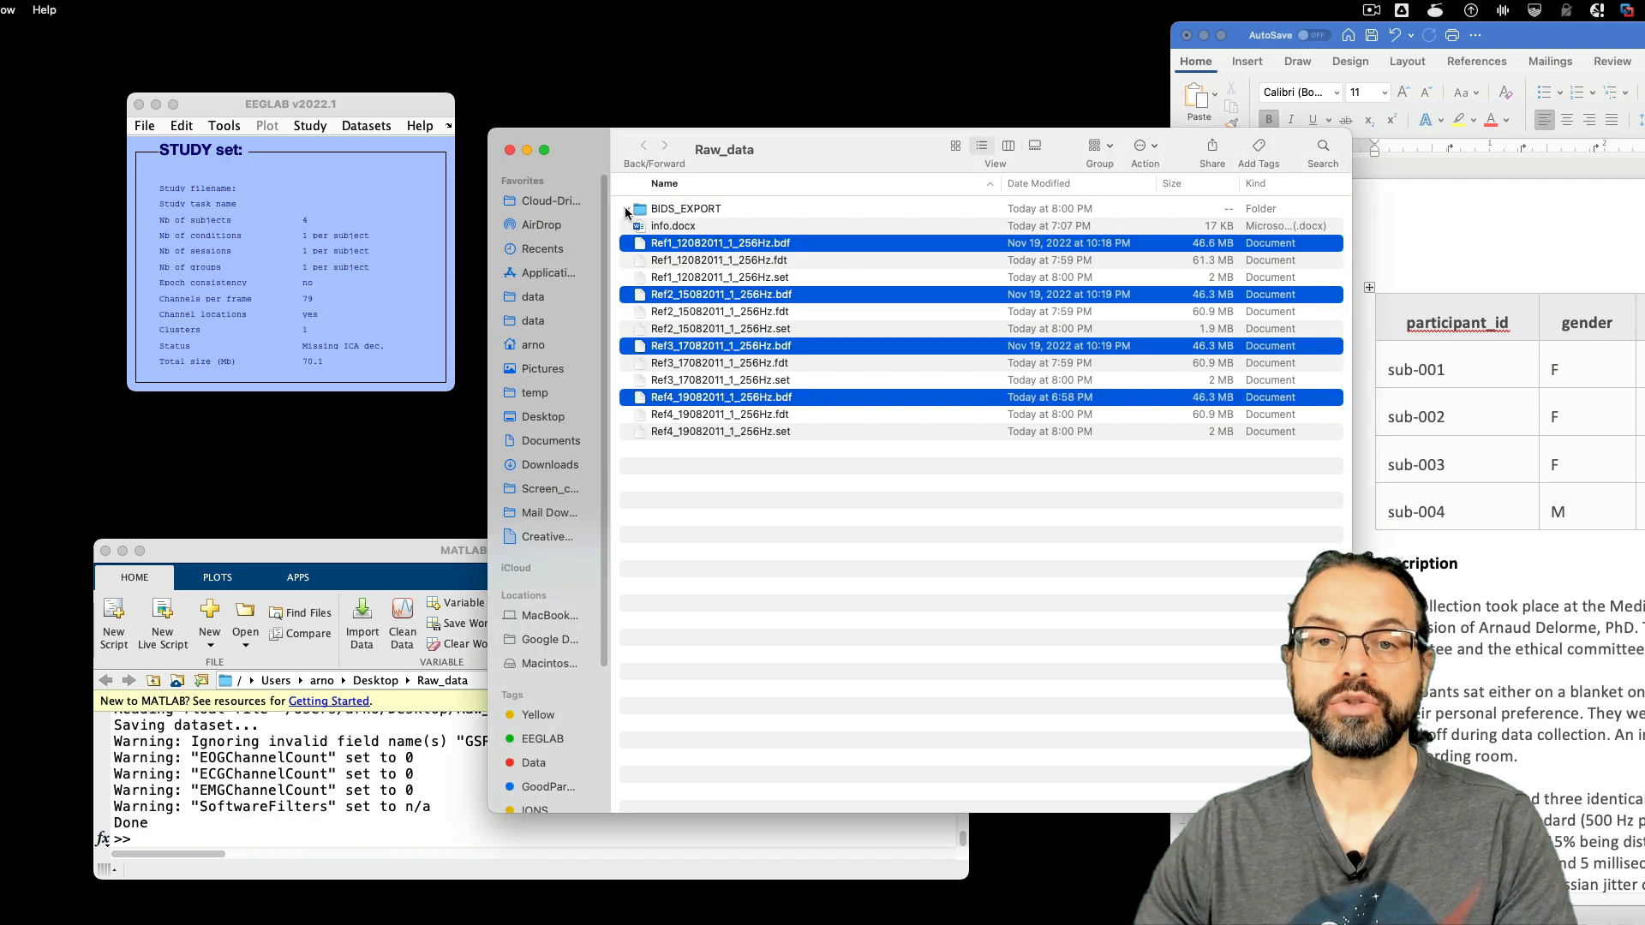
click(628, 210)
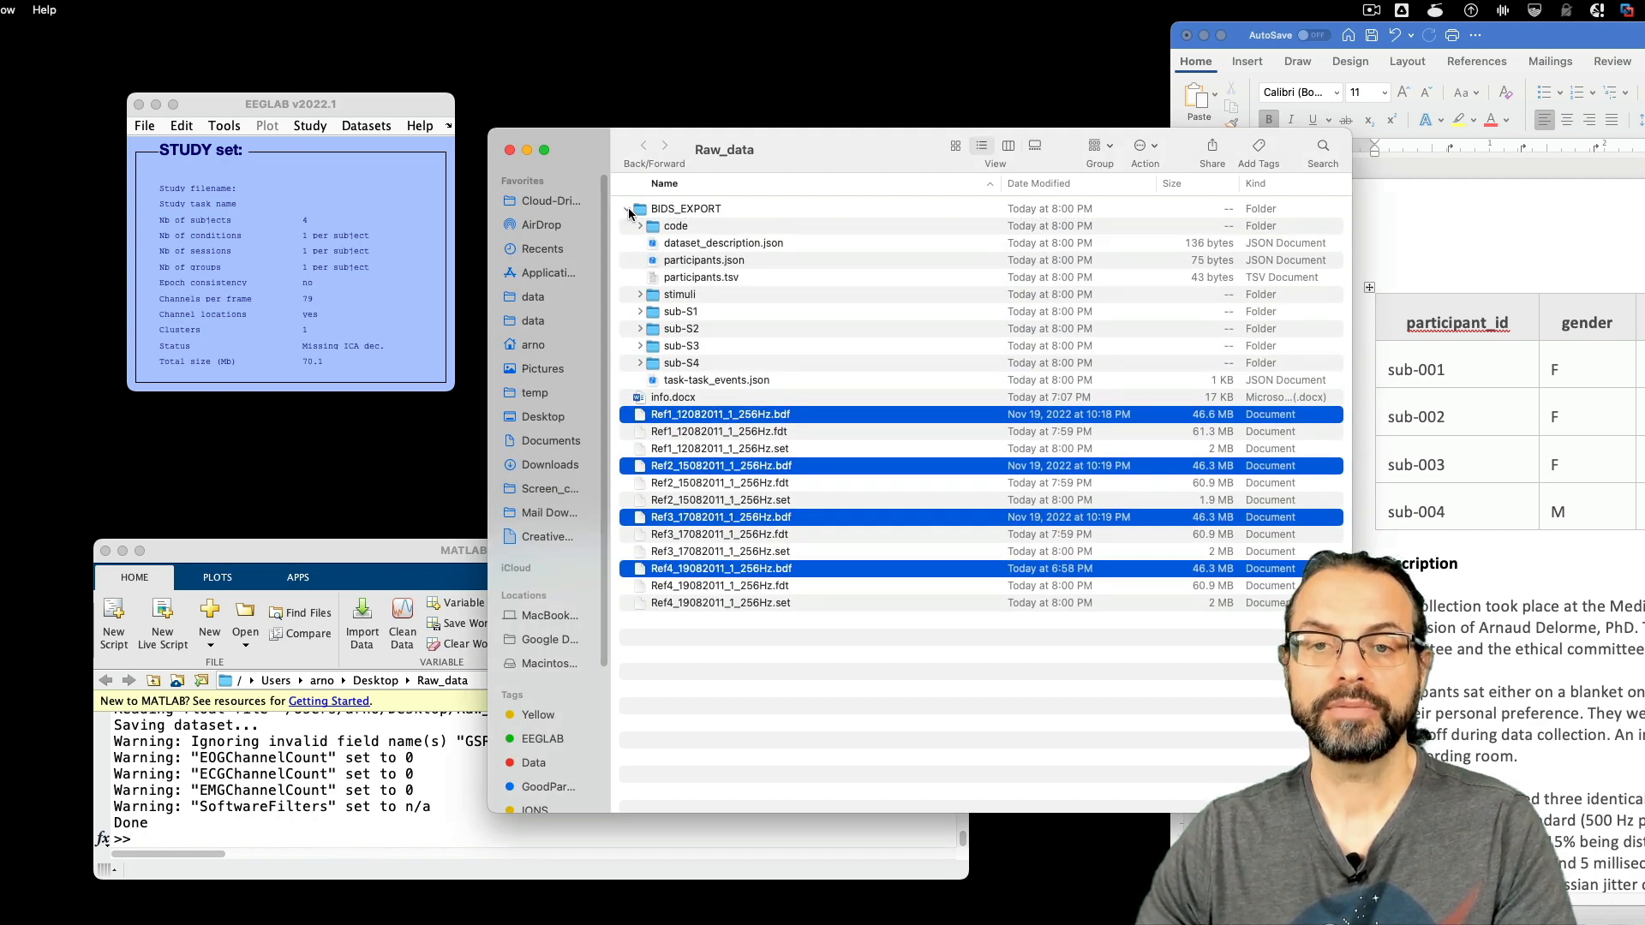
click(628, 210)
click(628, 210)
click(757, 360)
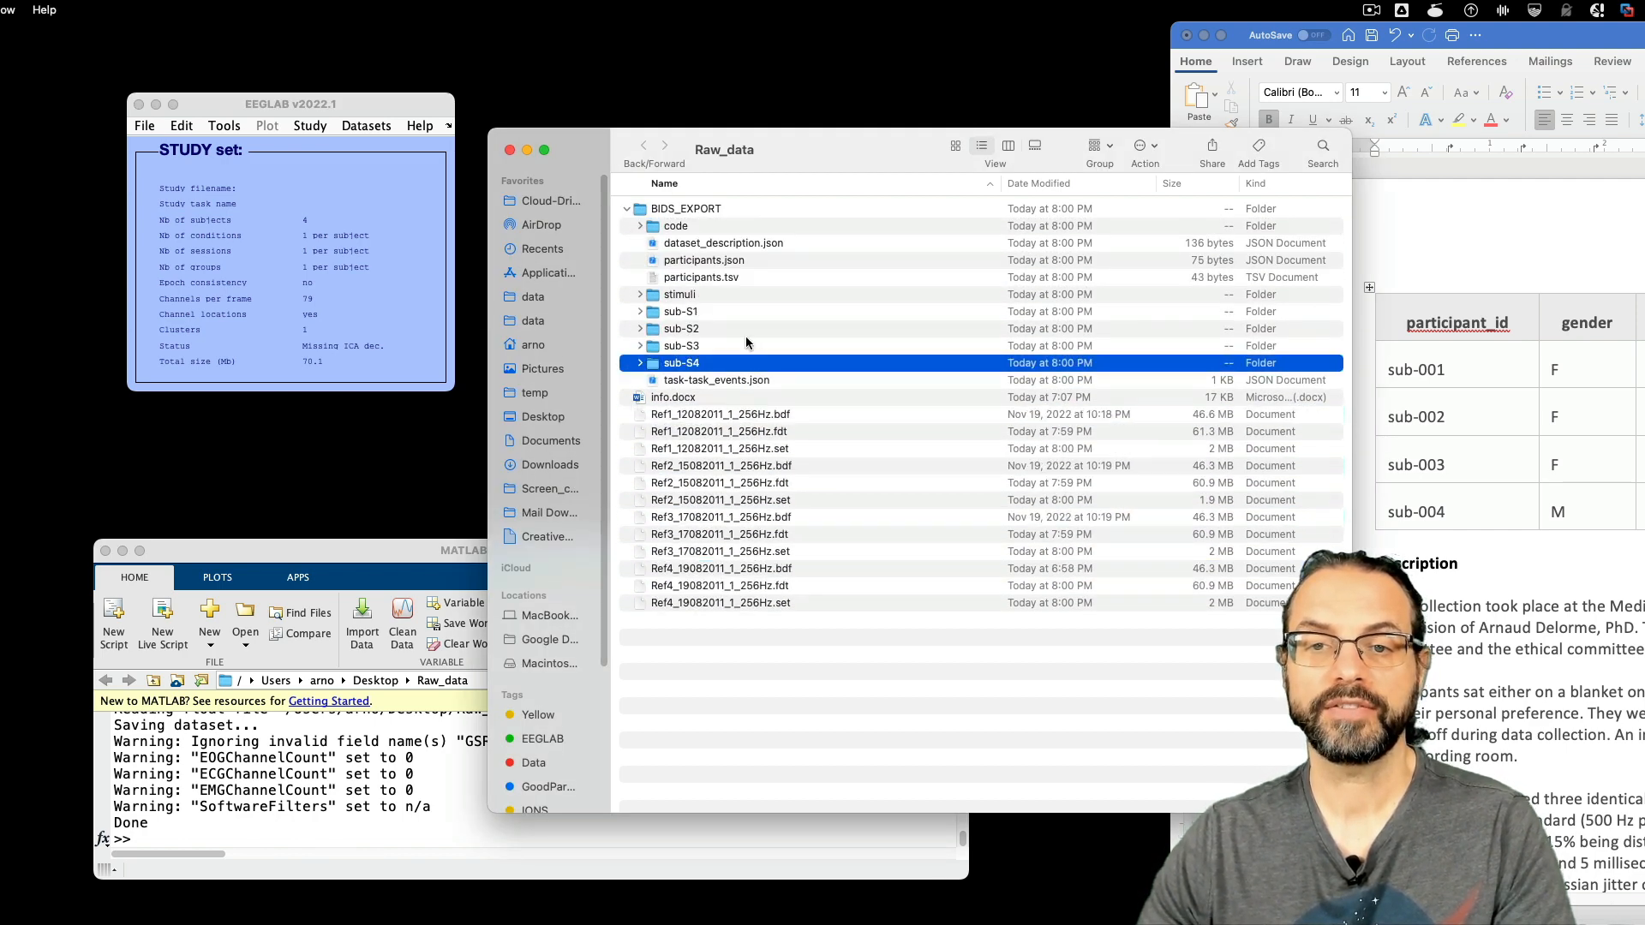
click(627, 210)
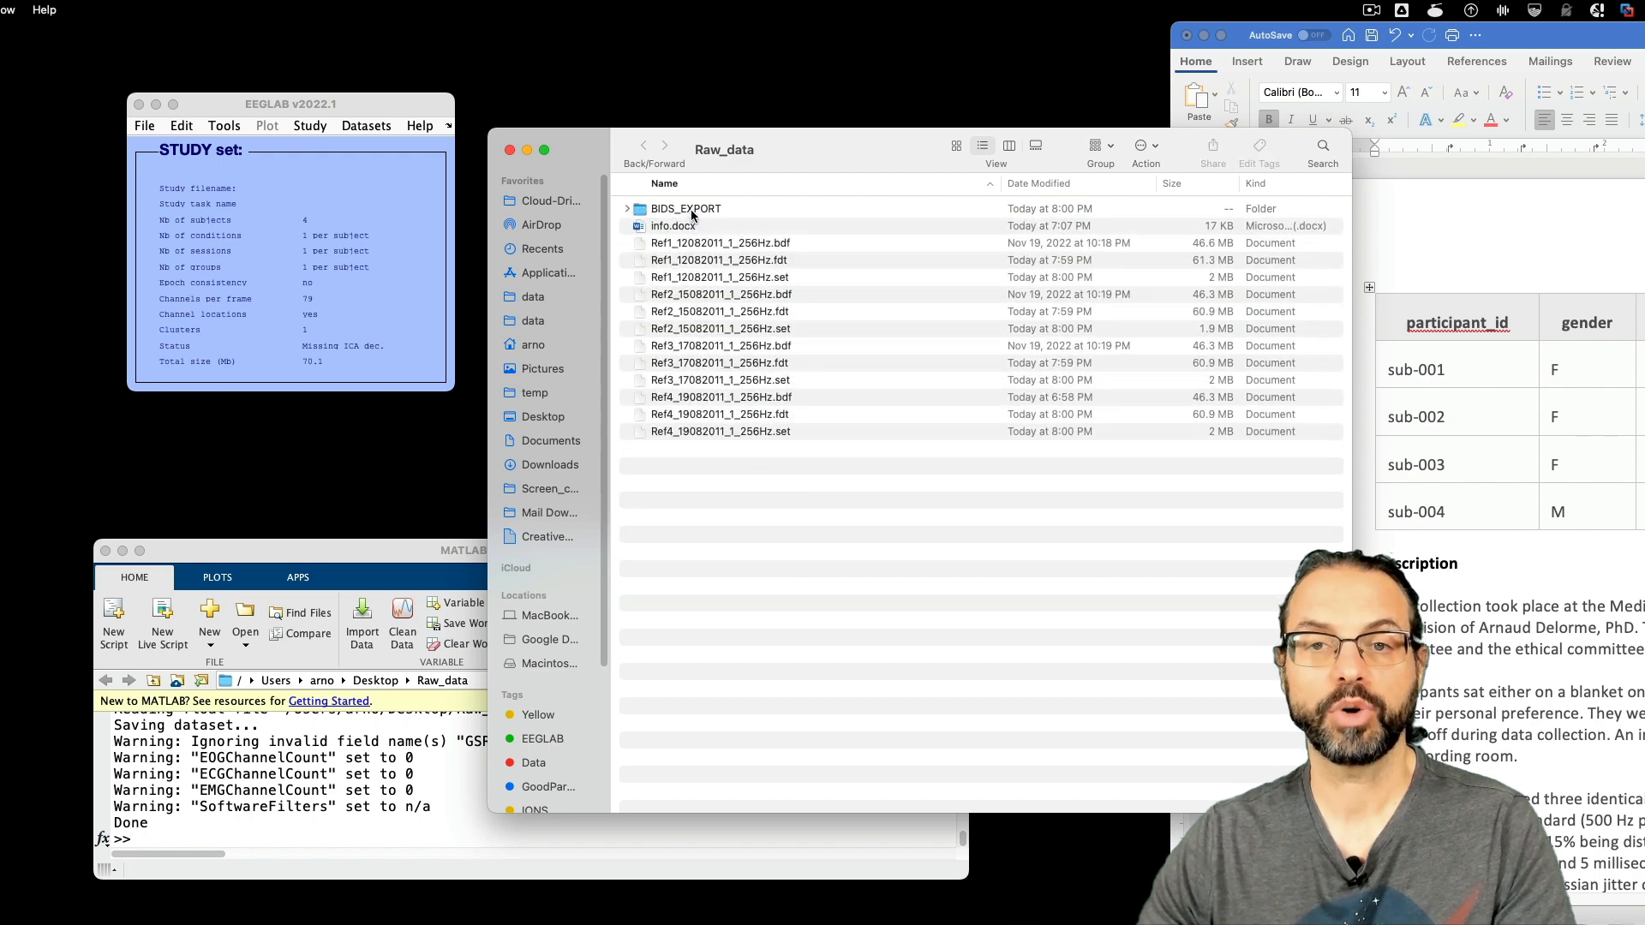
click(694, 214)
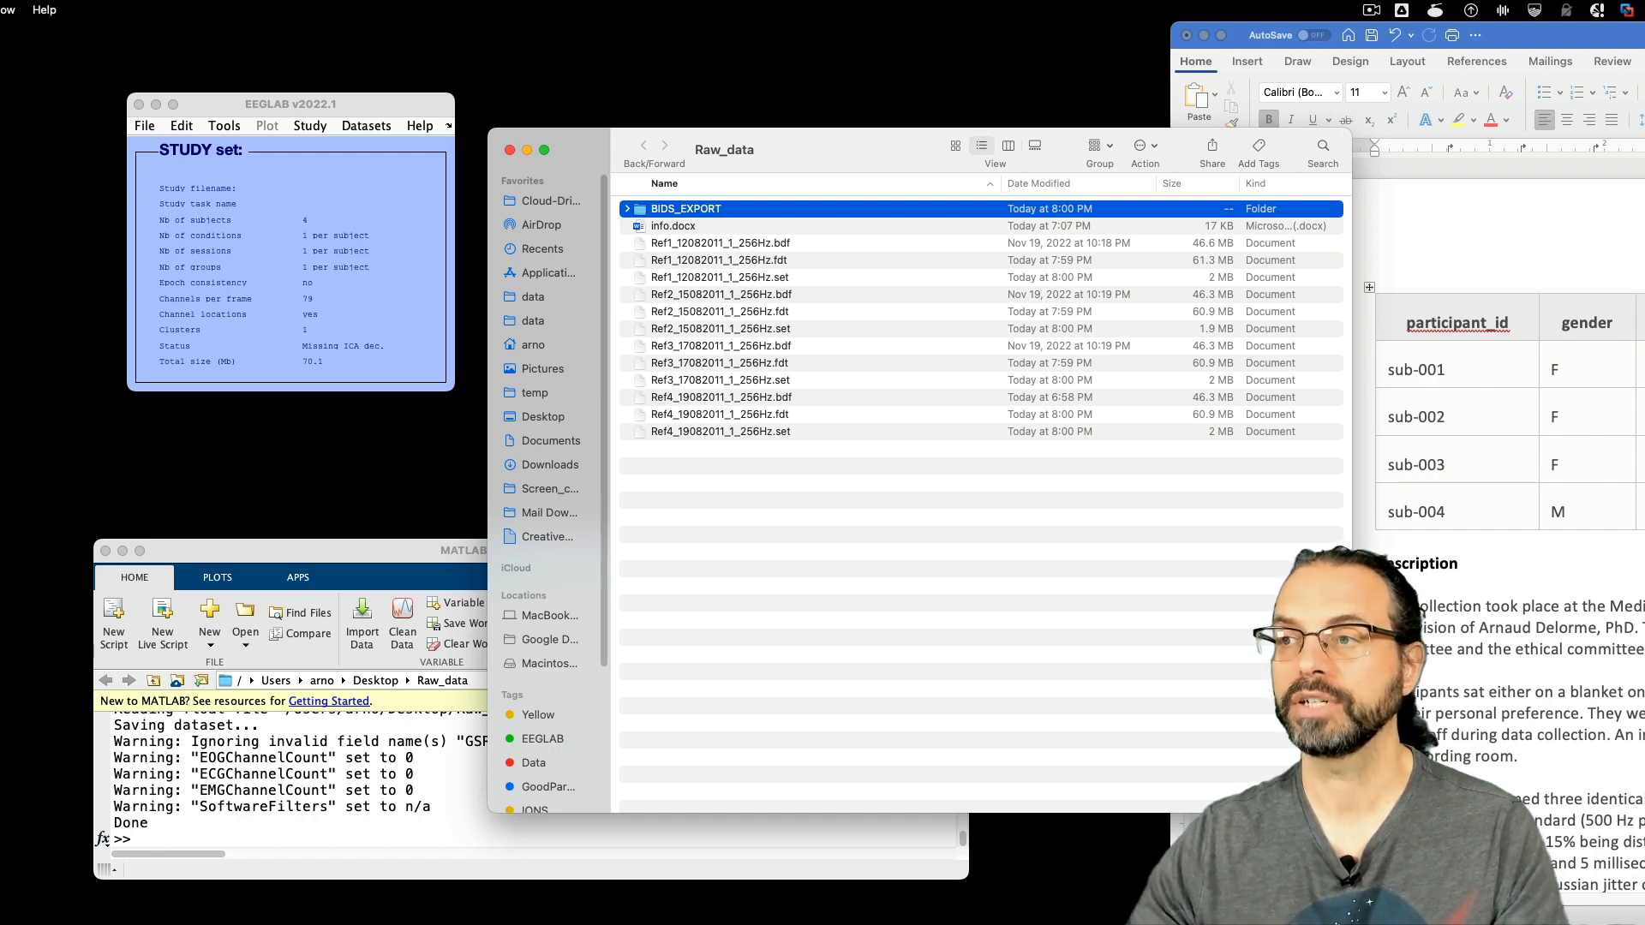
- Switch to OpenNeuro in Safari and start a dataset upload with the BIDS_EXPORT folder from Raw_data
click(1379, 920)
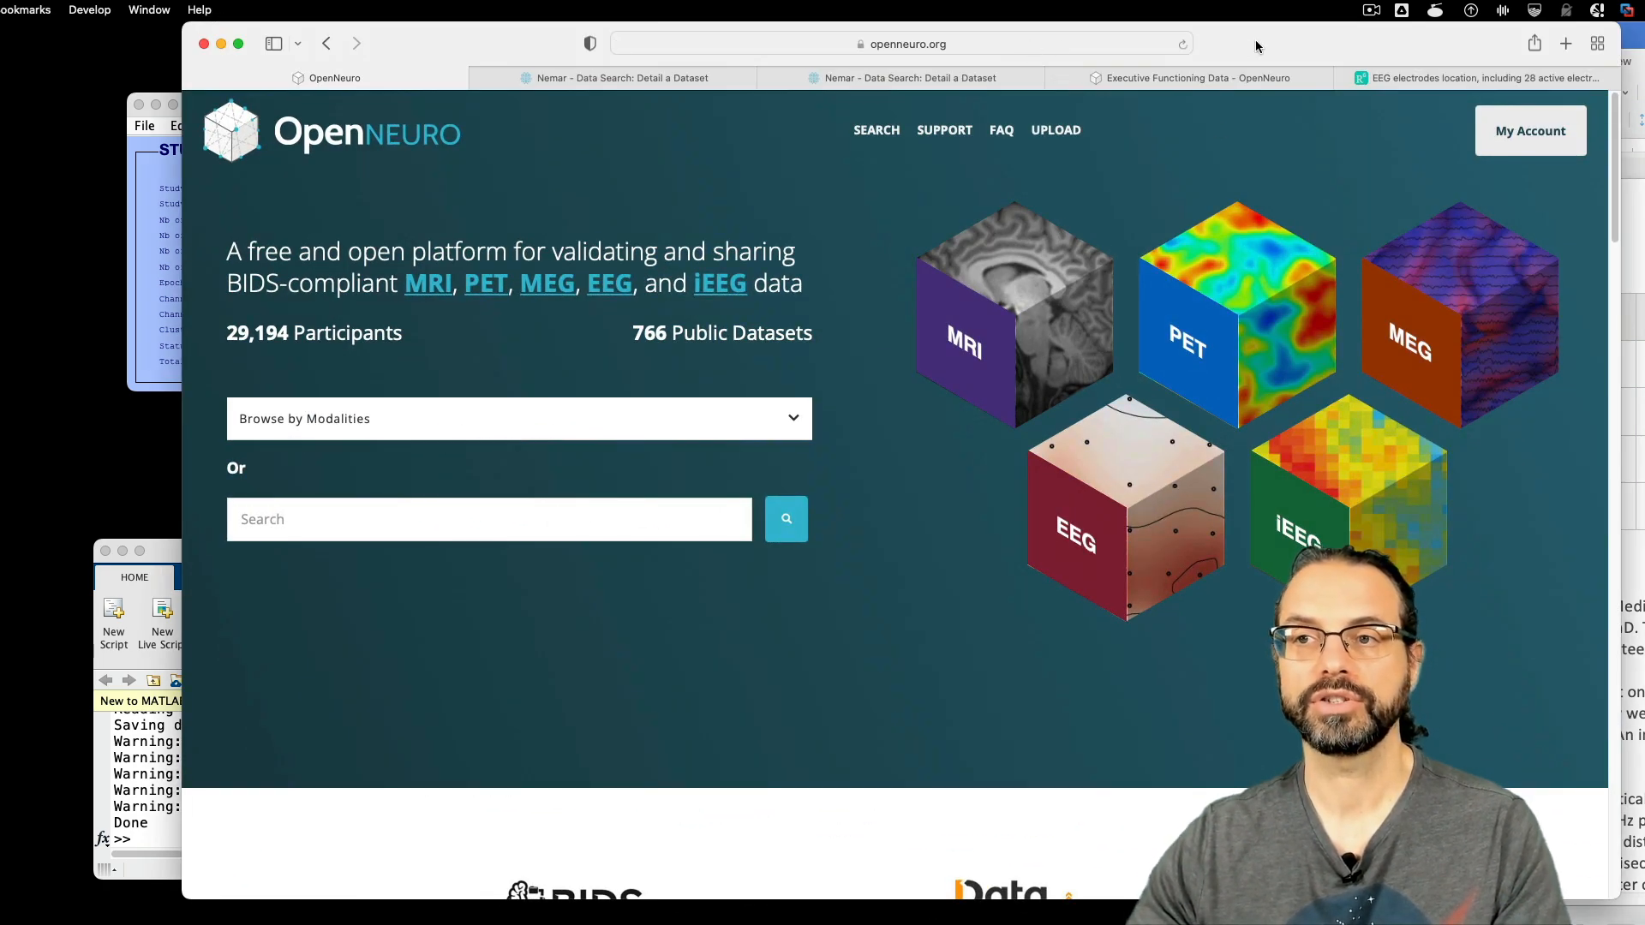
drag(1257, 46, 1224, 44)
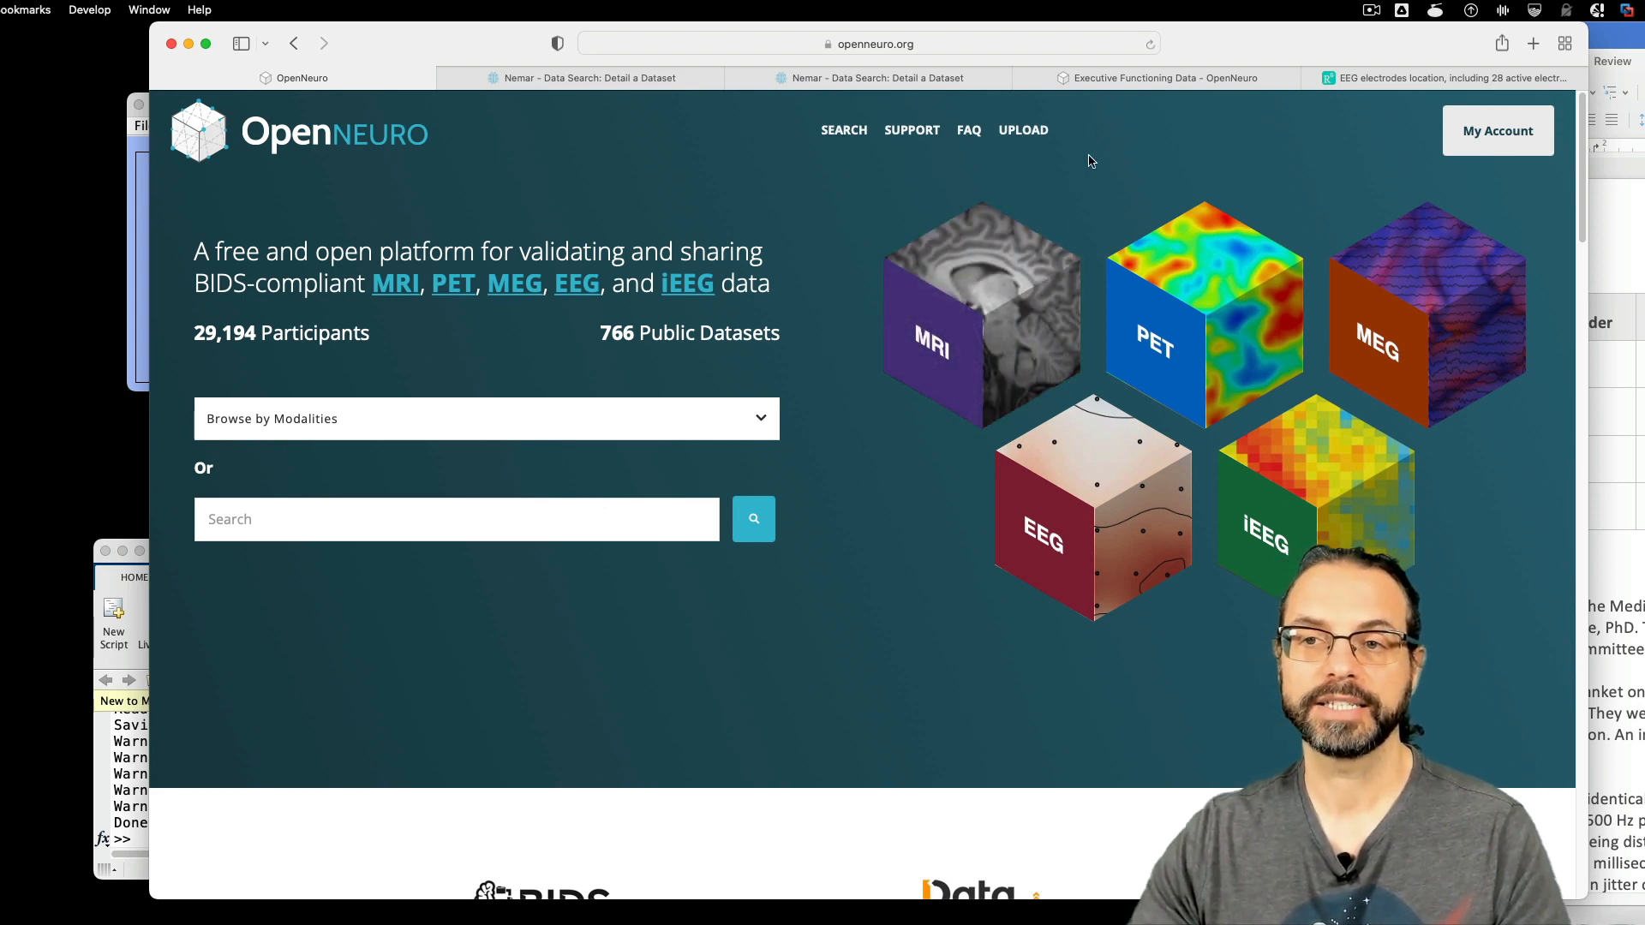
click(1032, 137)
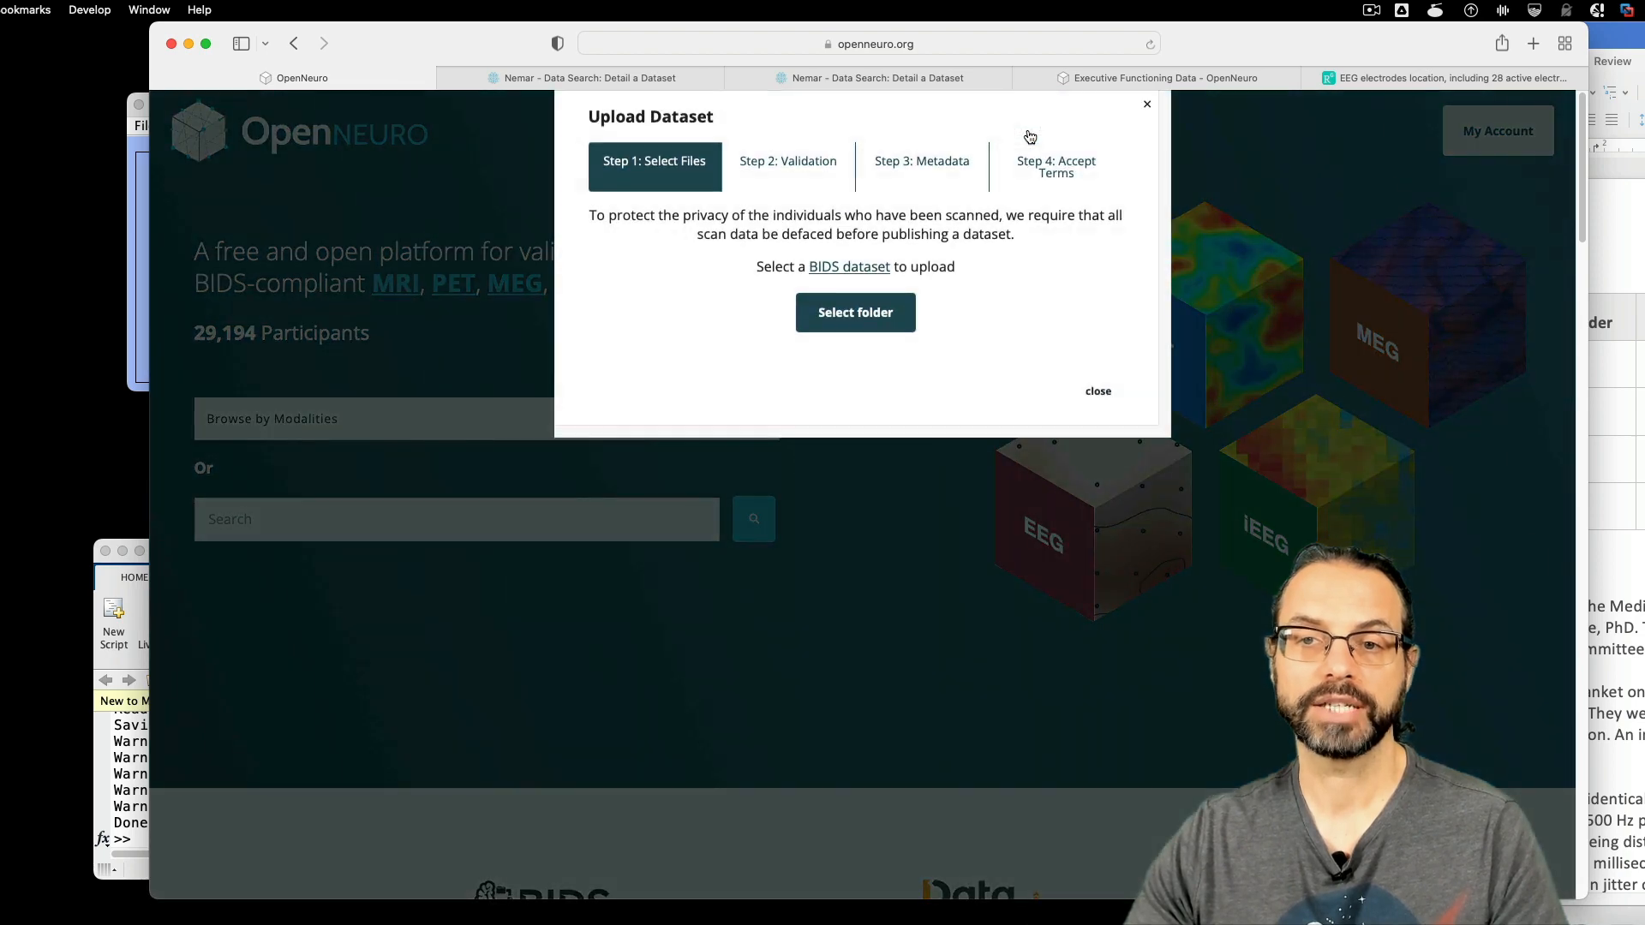
click(843, 314)
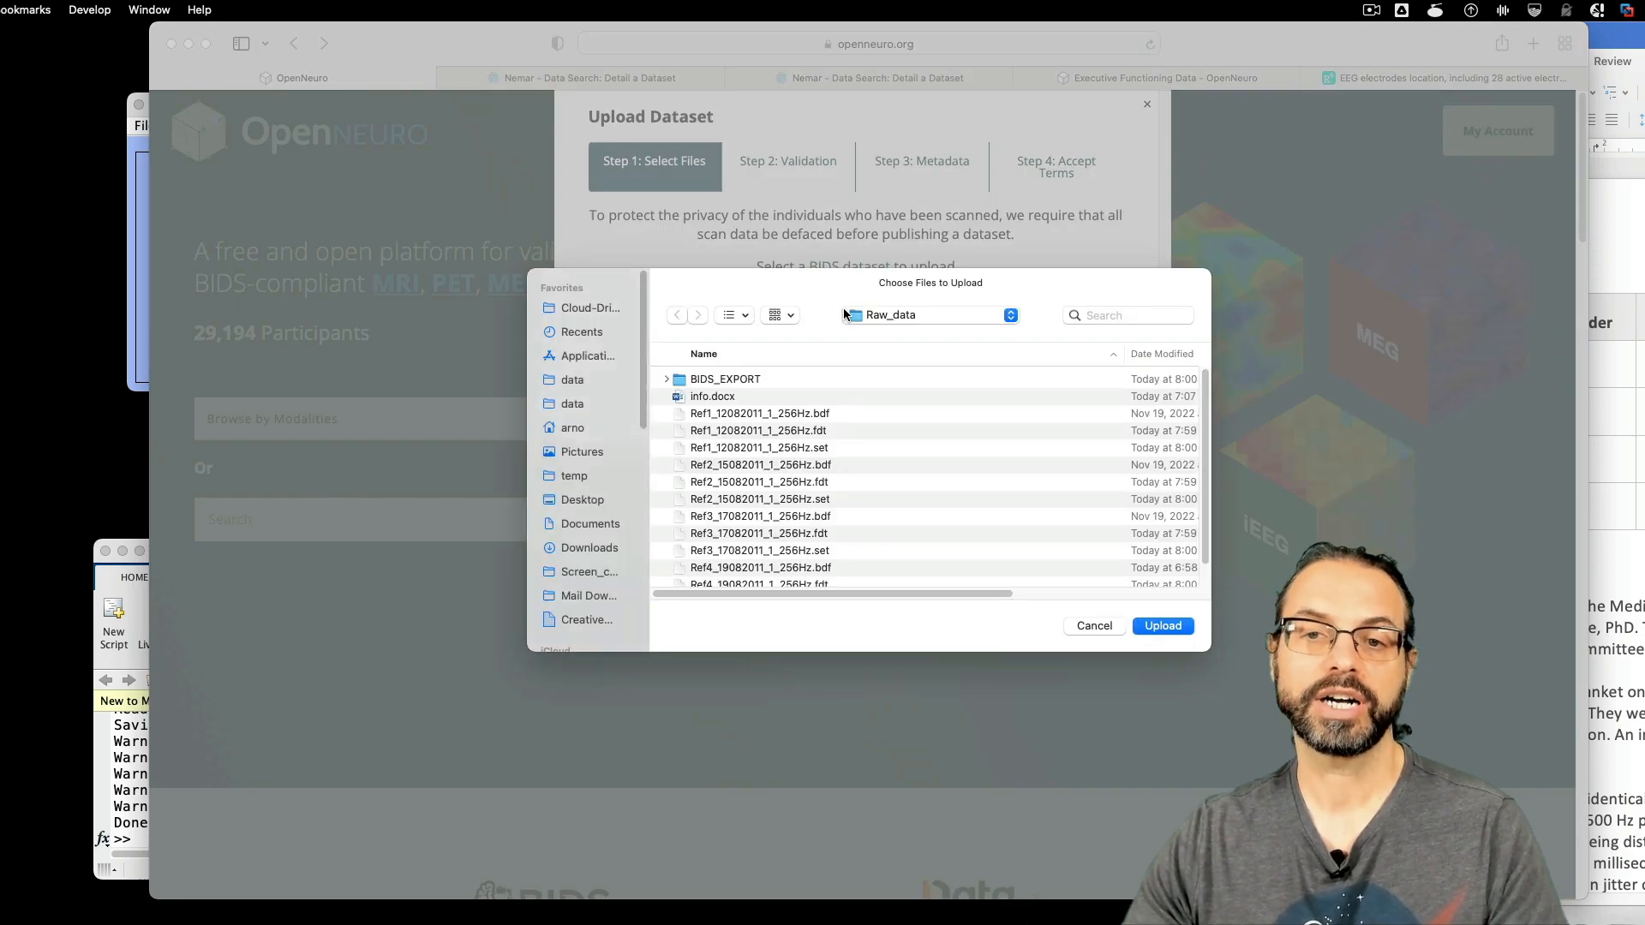
click(768, 378)
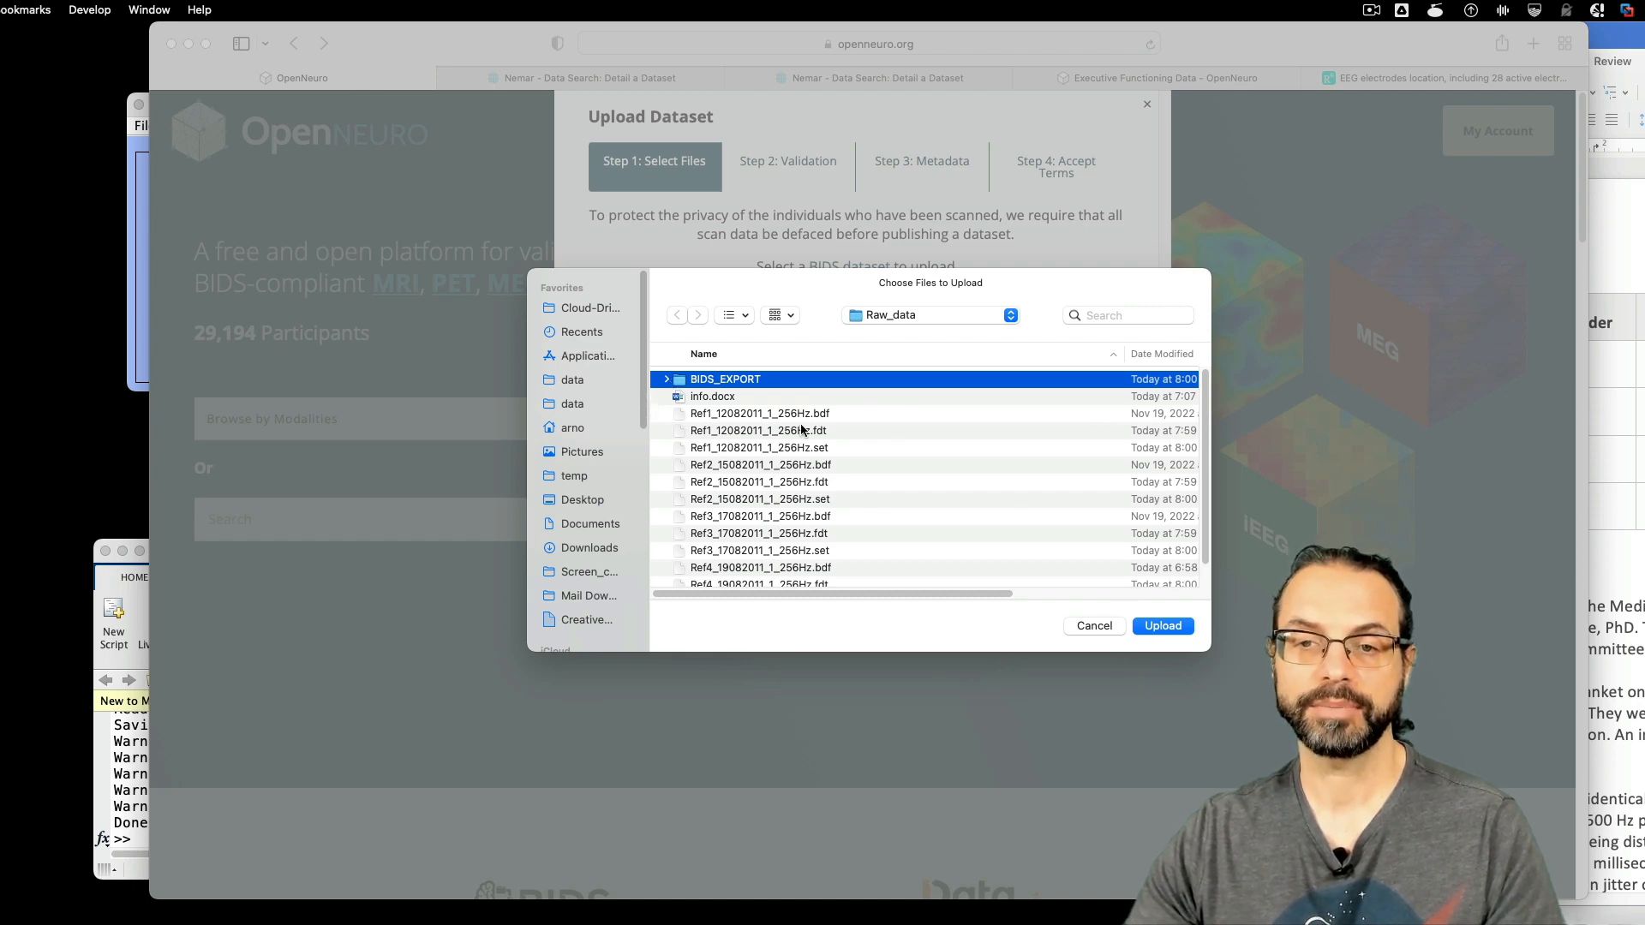
click(1148, 631)
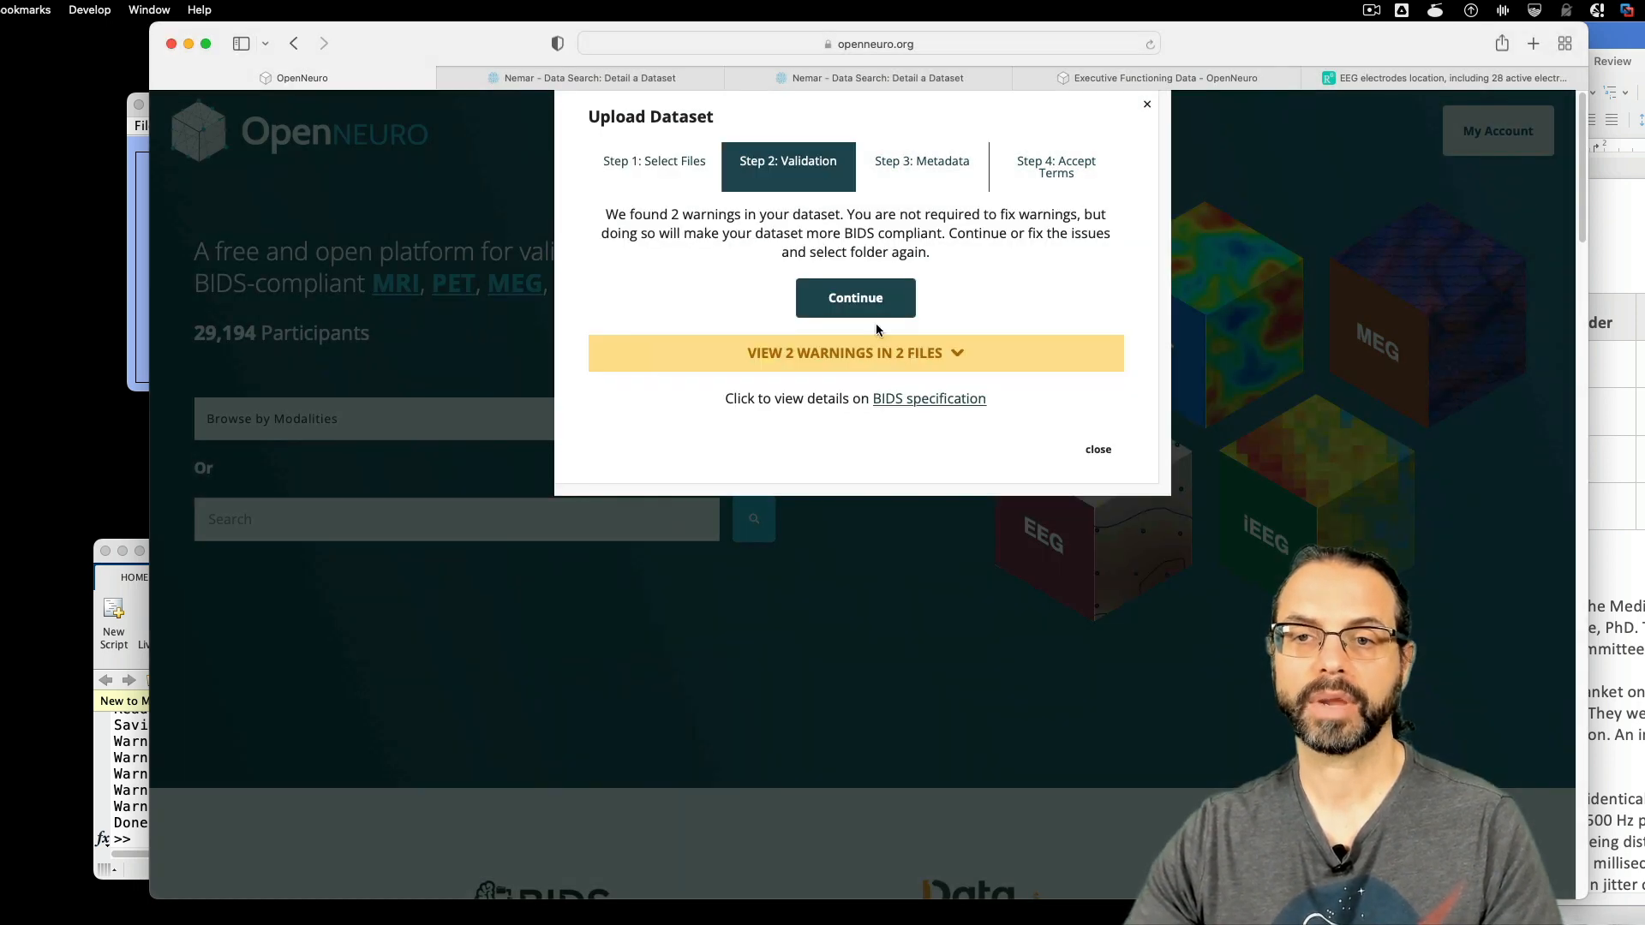
- Review the validation warnings for the uploaded dataset and continue to the metadata form
click(874, 358)
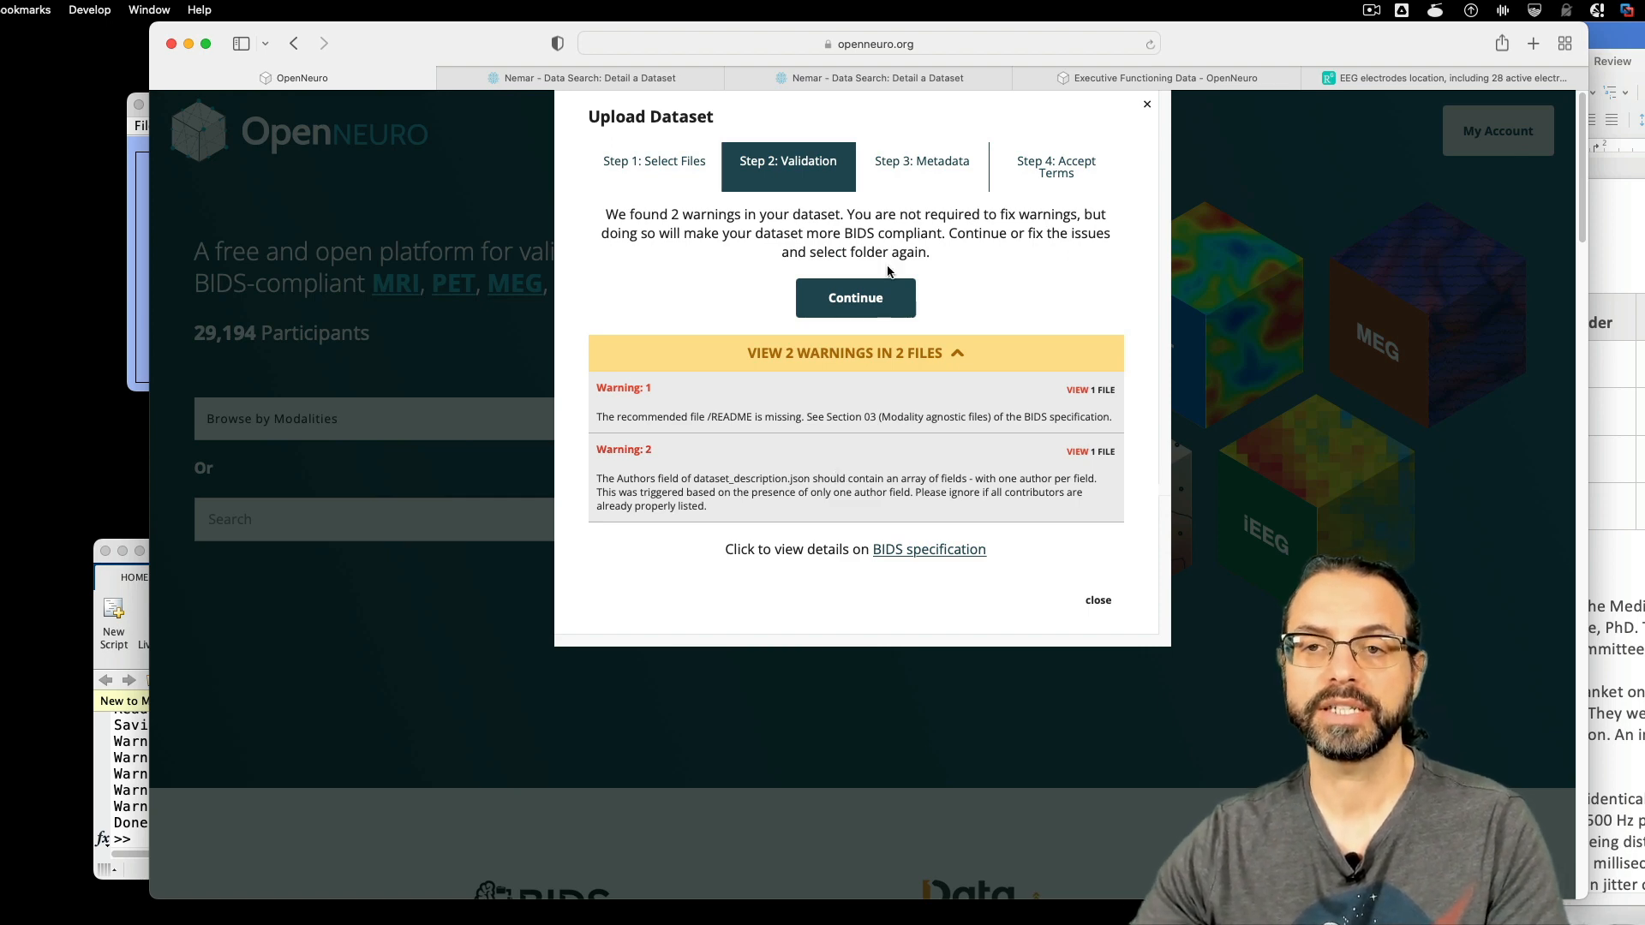
click(848, 364)
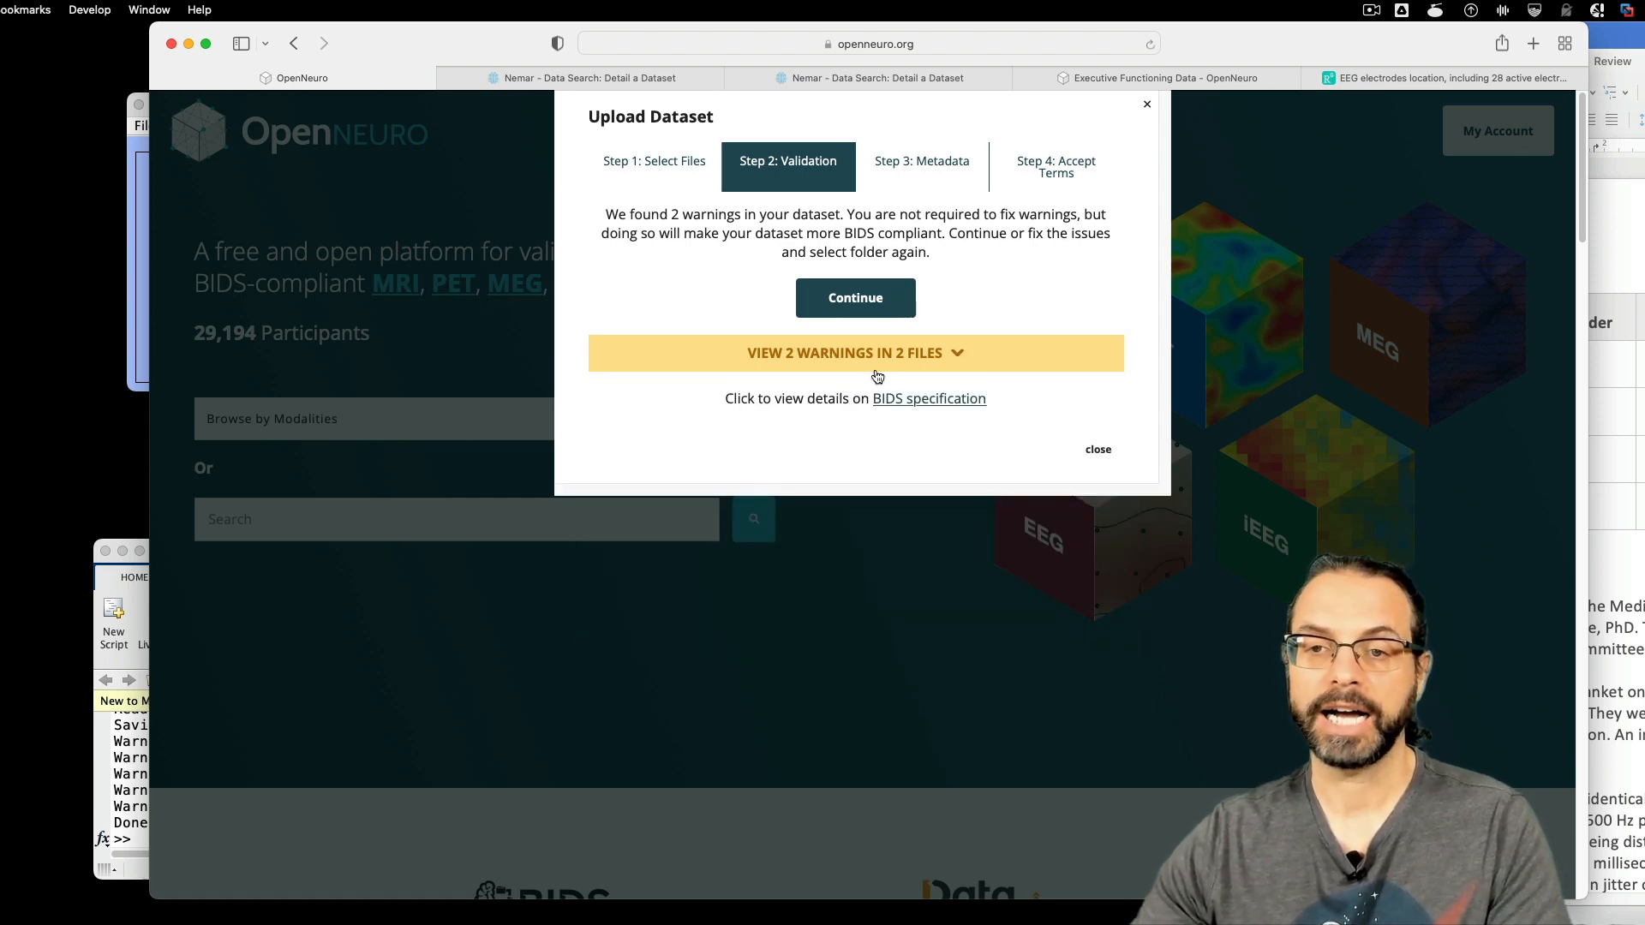
click(863, 310)
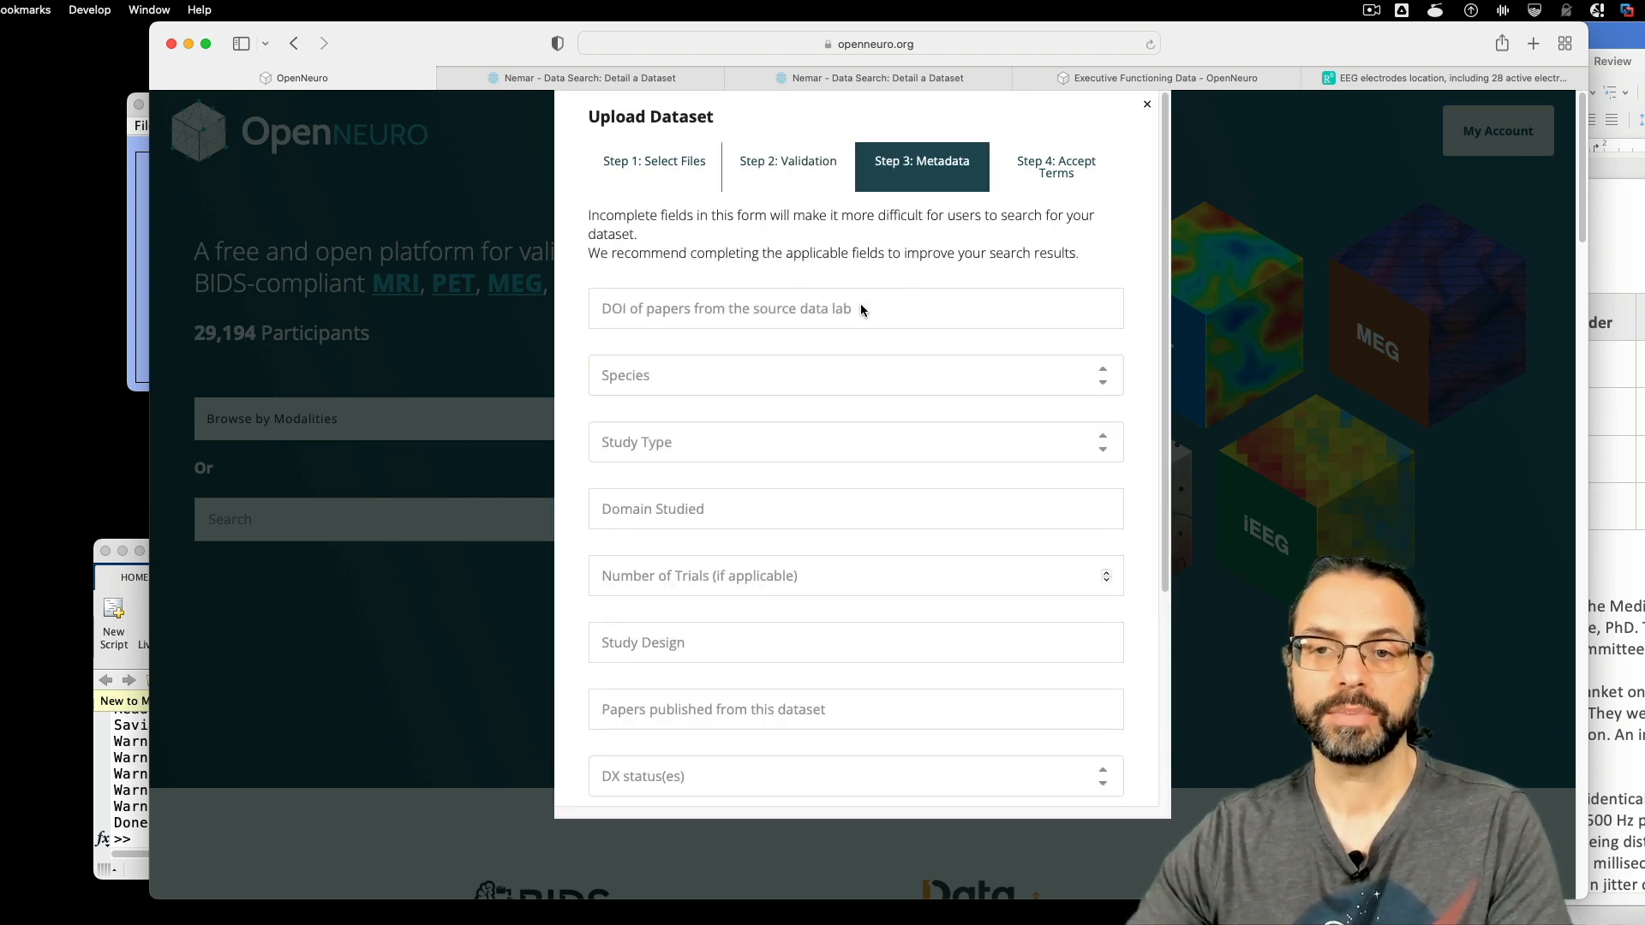
- Set the dataset's species to Human and its study type to Cross-Sectional
click(842, 313)
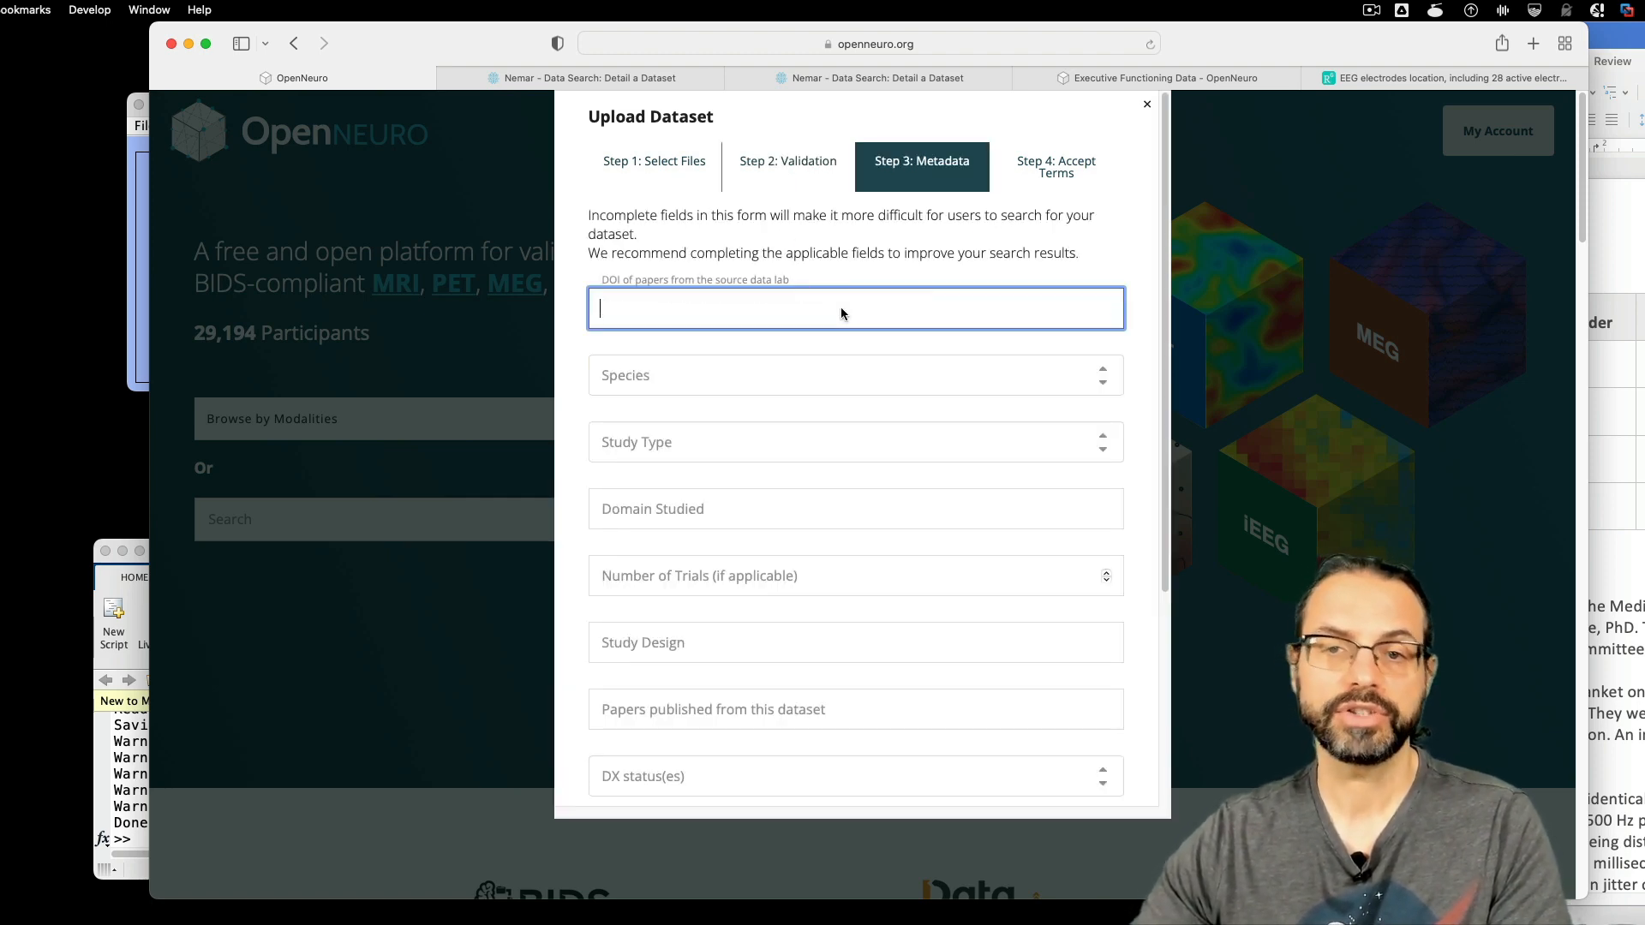
click(810, 376)
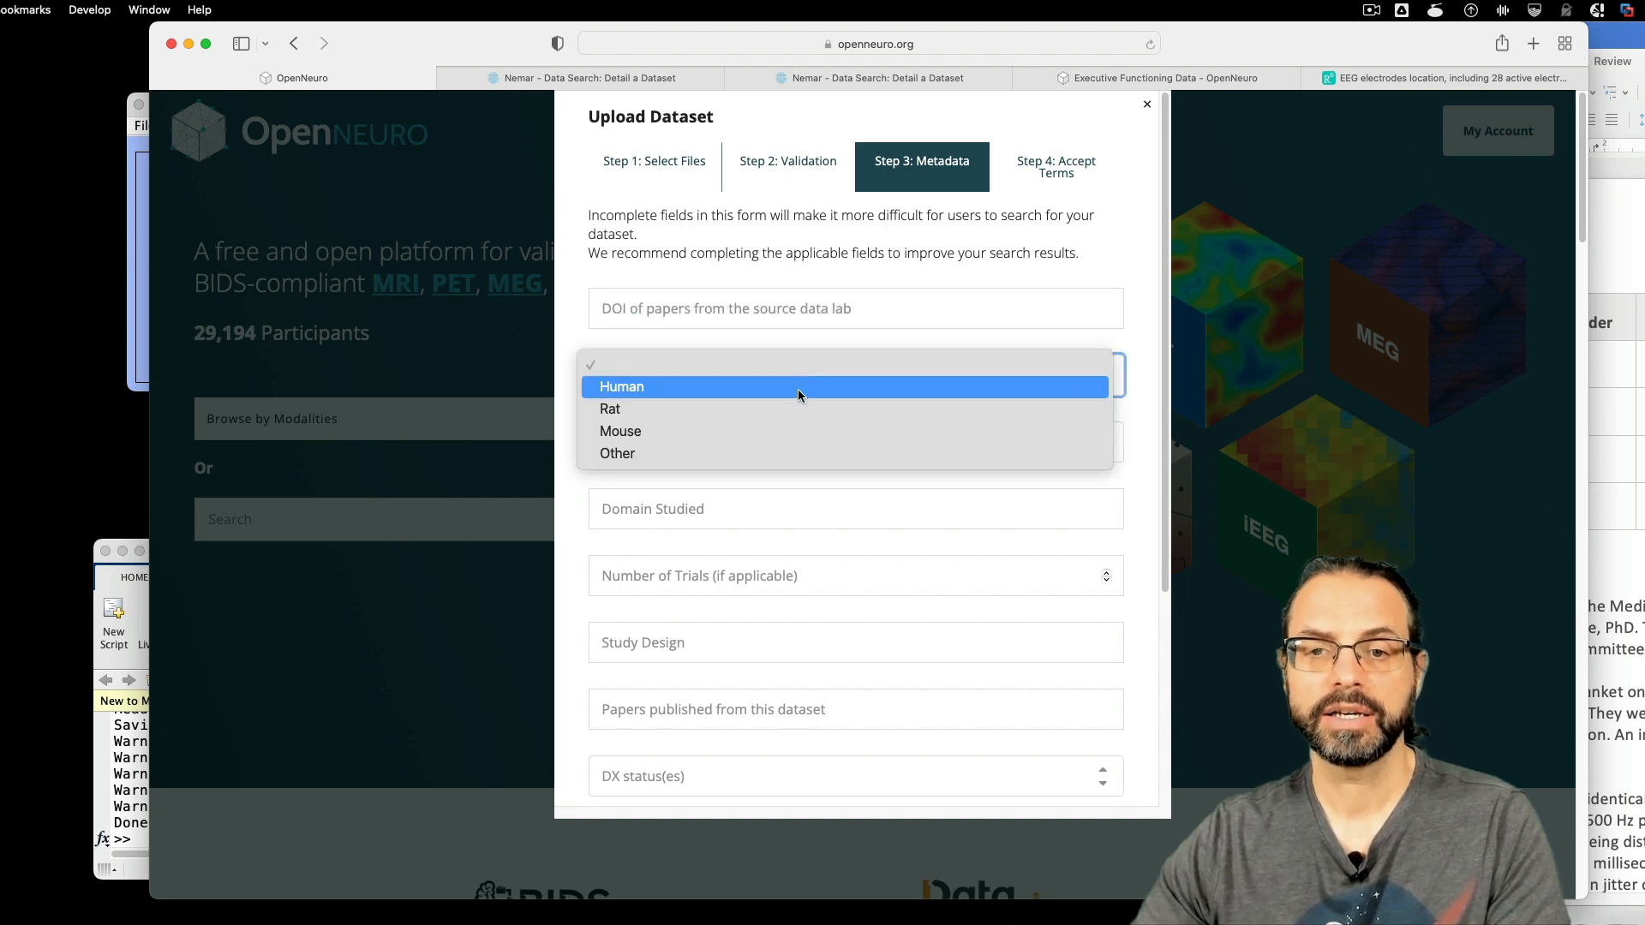
click(798, 387)
scroll(803, 398, down, 3)
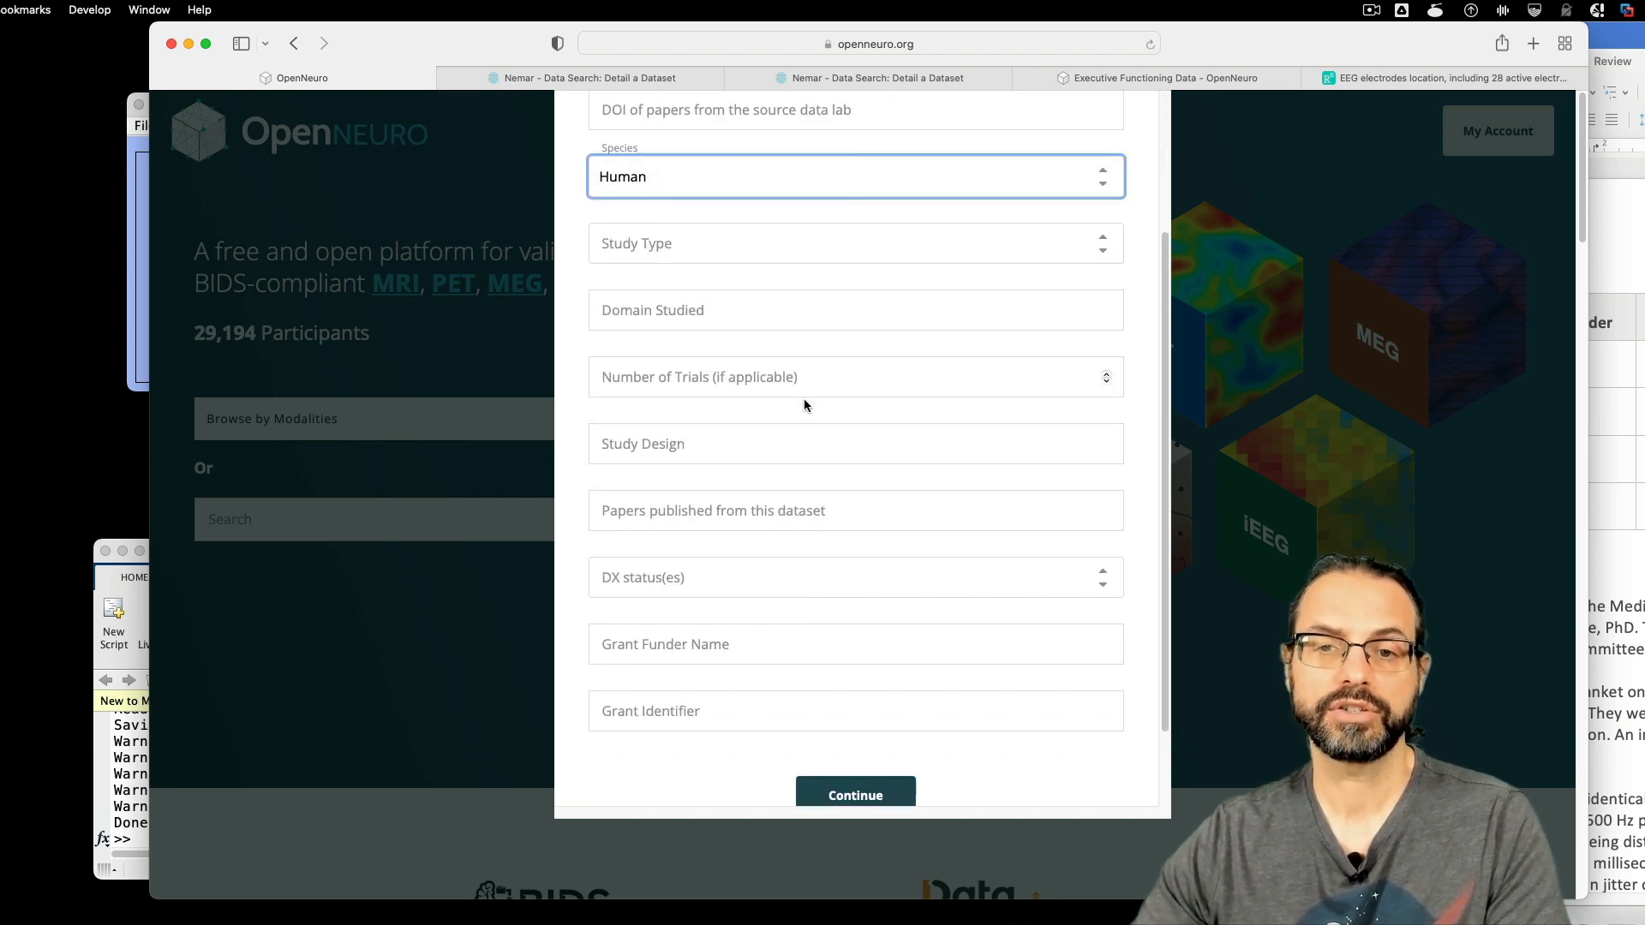
click(722, 245)
click(717, 278)
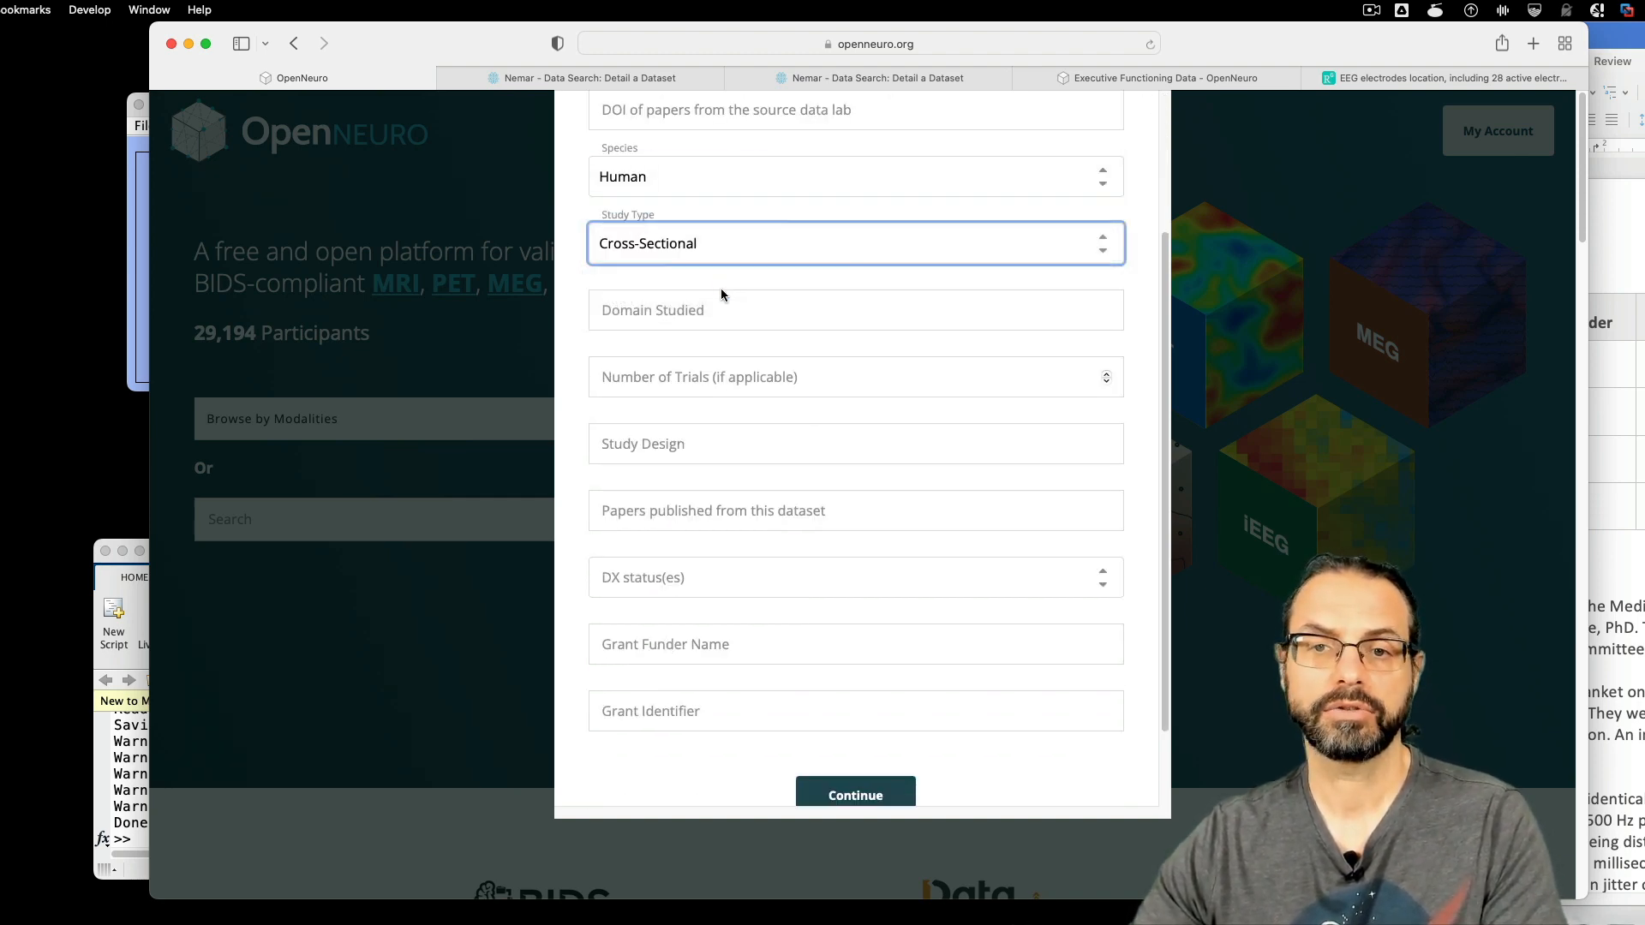
click(704, 240)
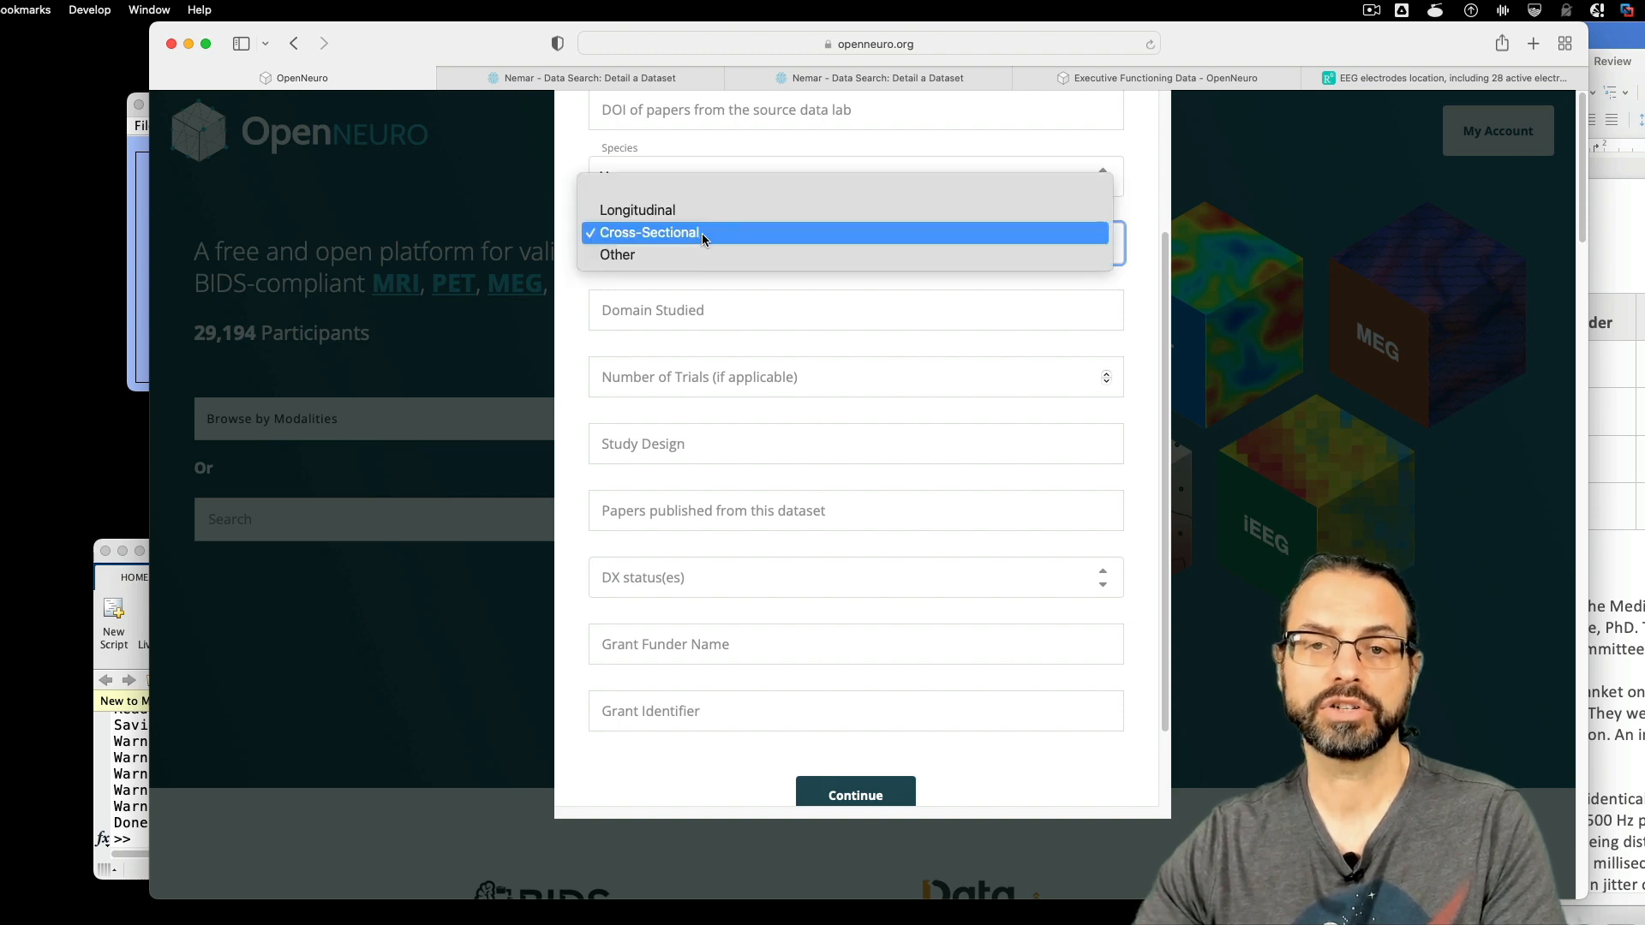
click(702, 233)
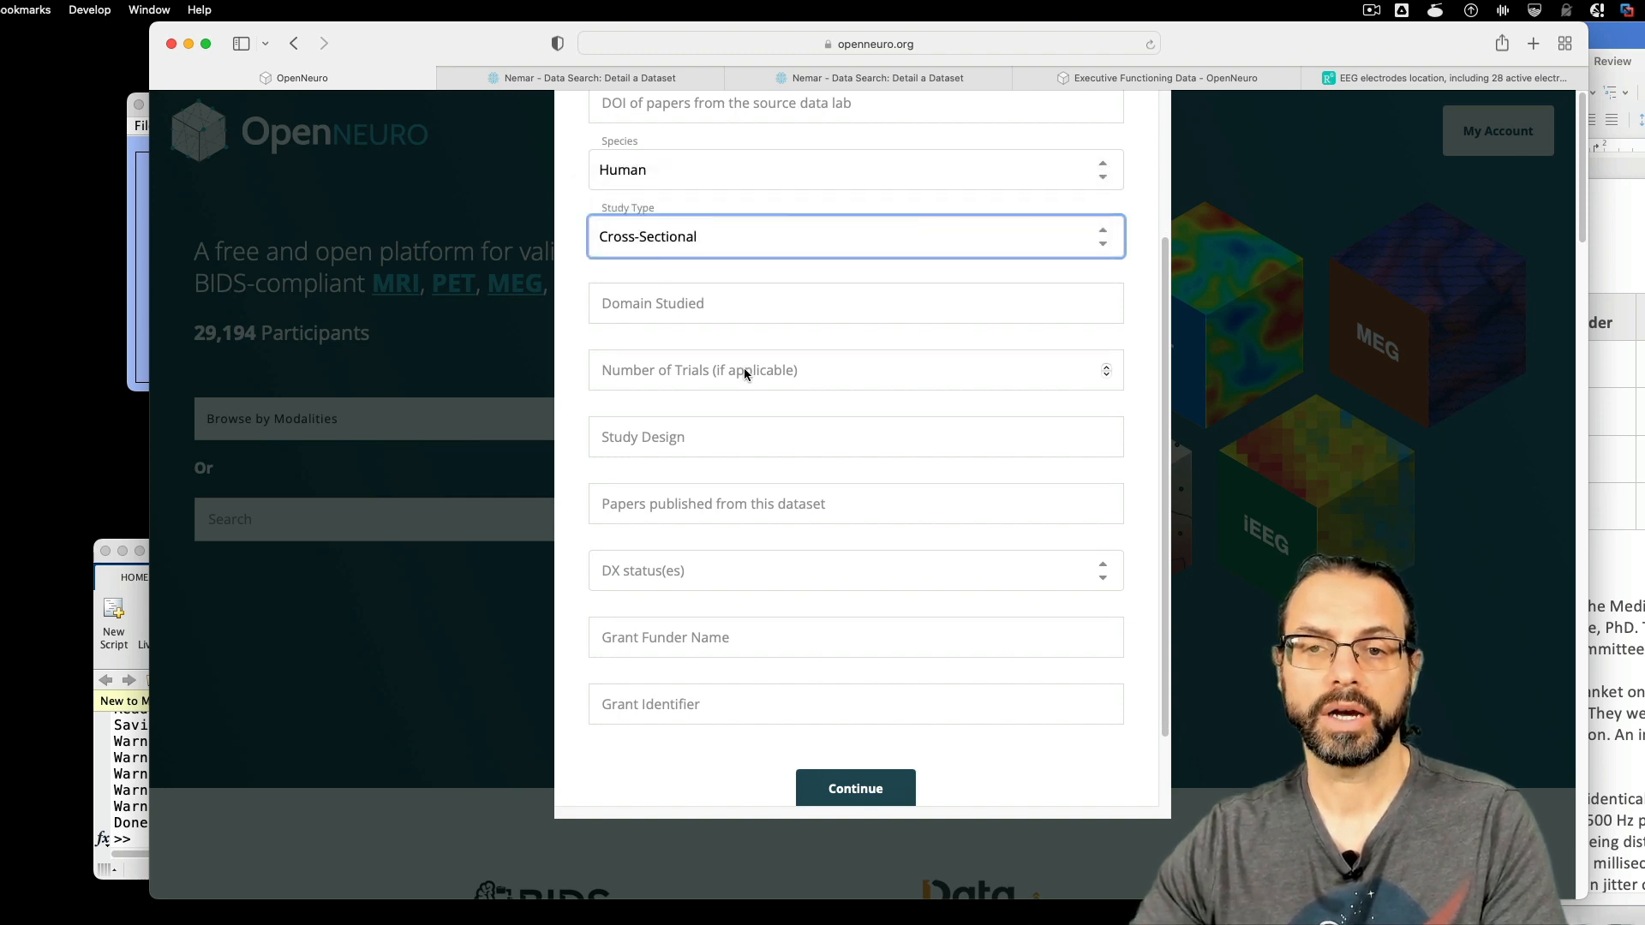
- Set the dataset's DX status to Healthy / Control
scroll(745, 409, down, 1)
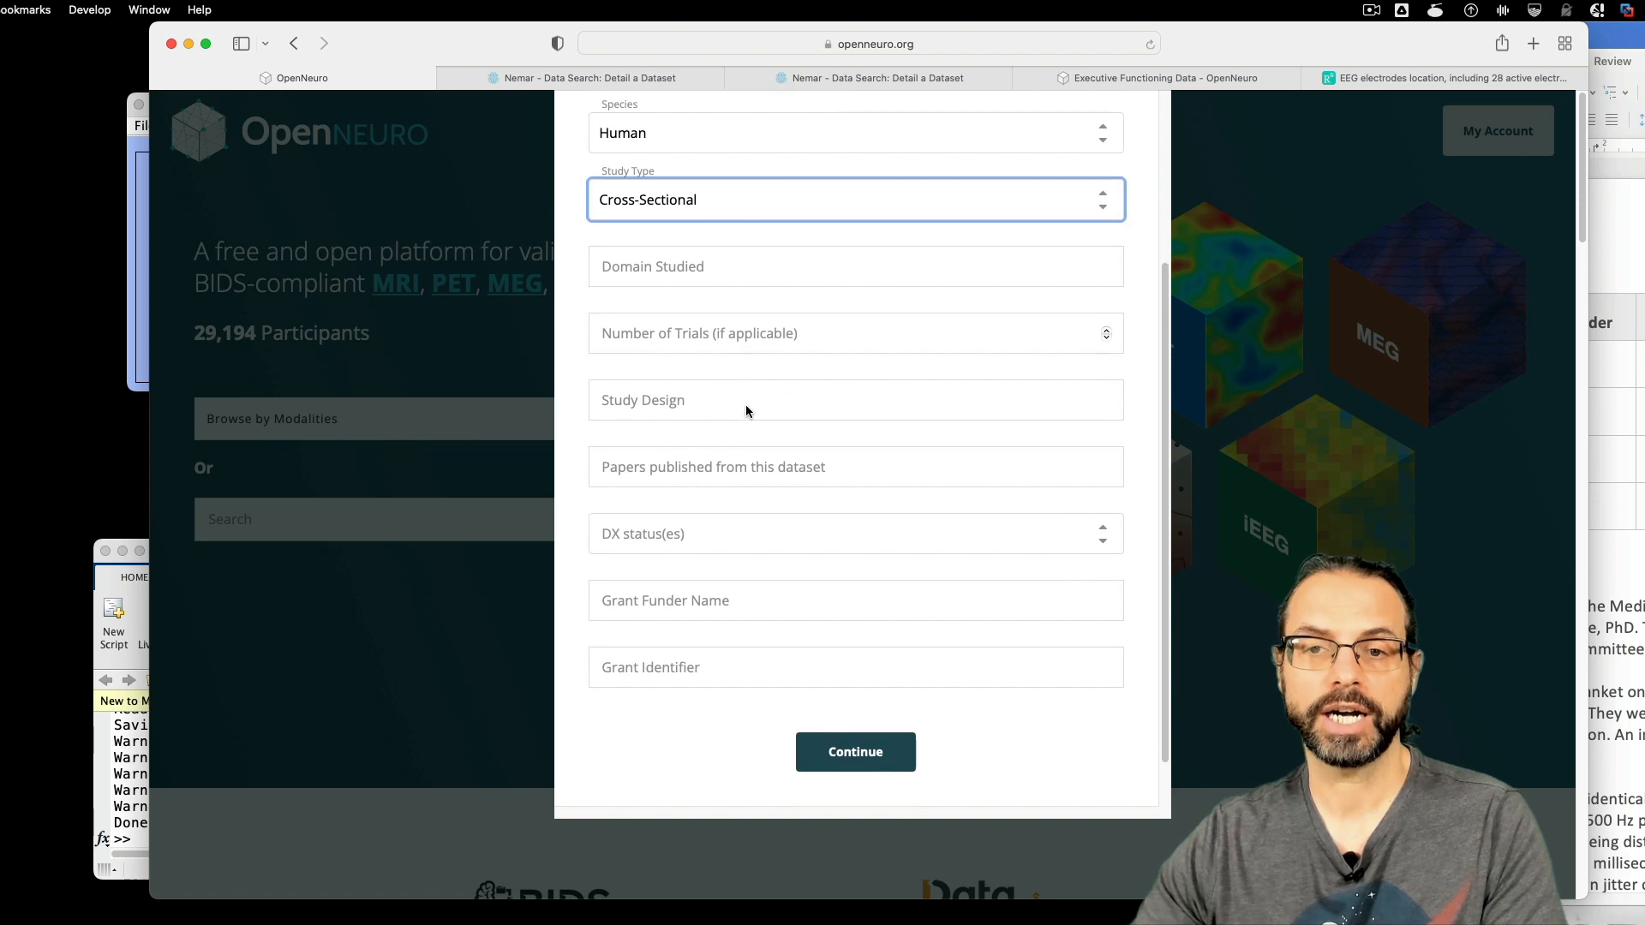
scroll(745, 411, down, 2)
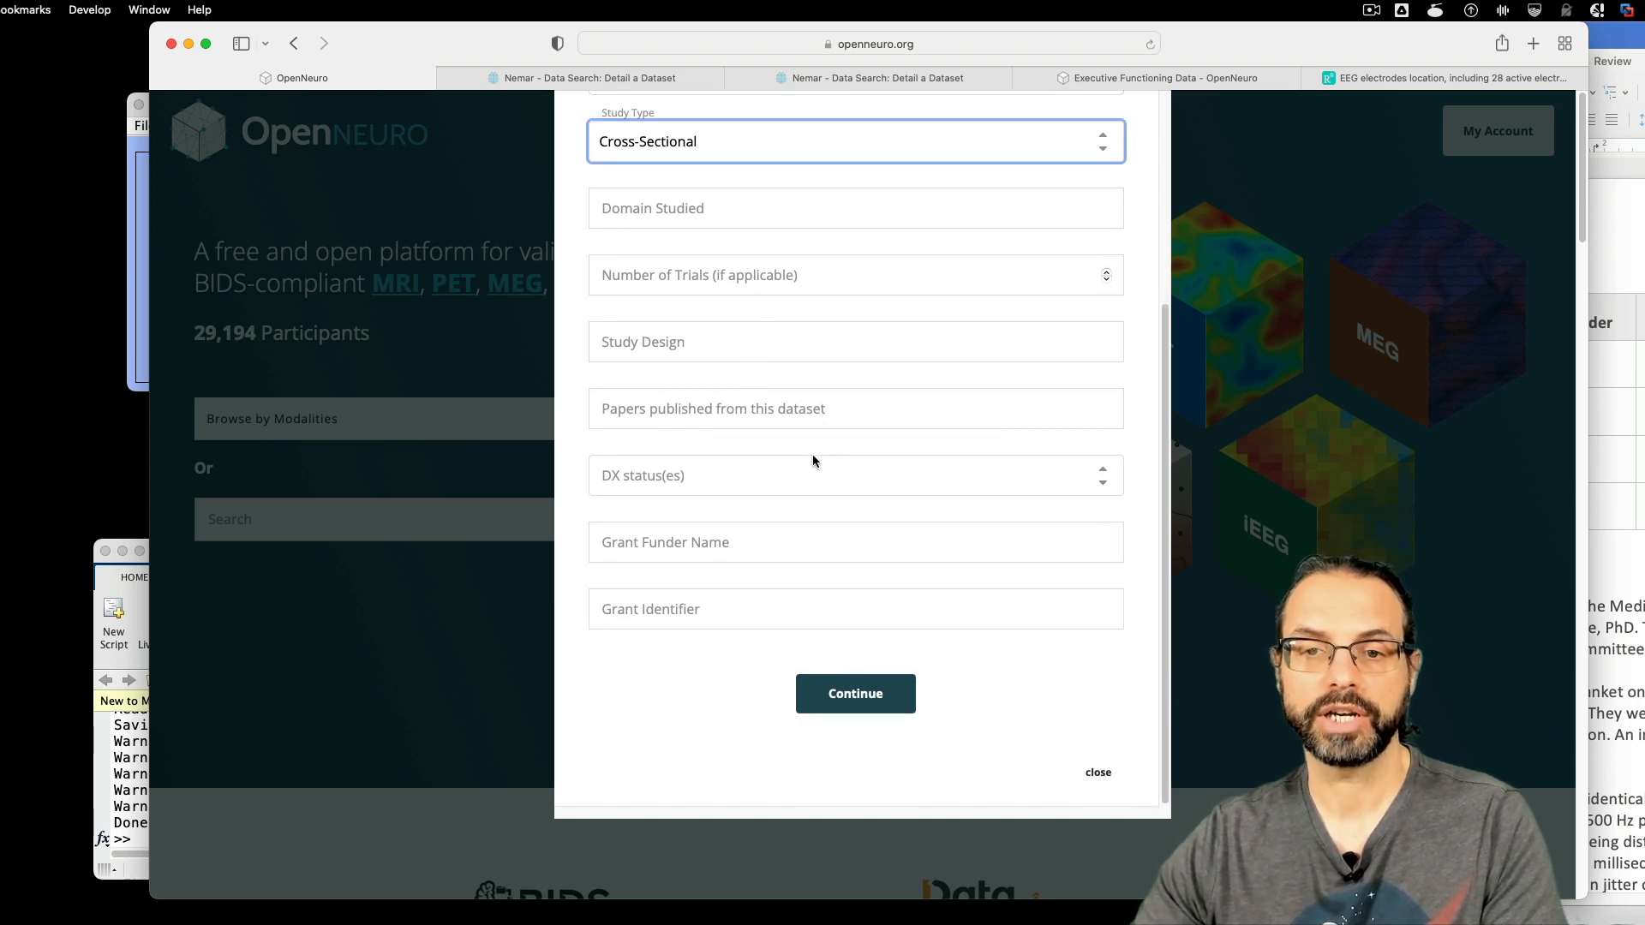
click(779, 475)
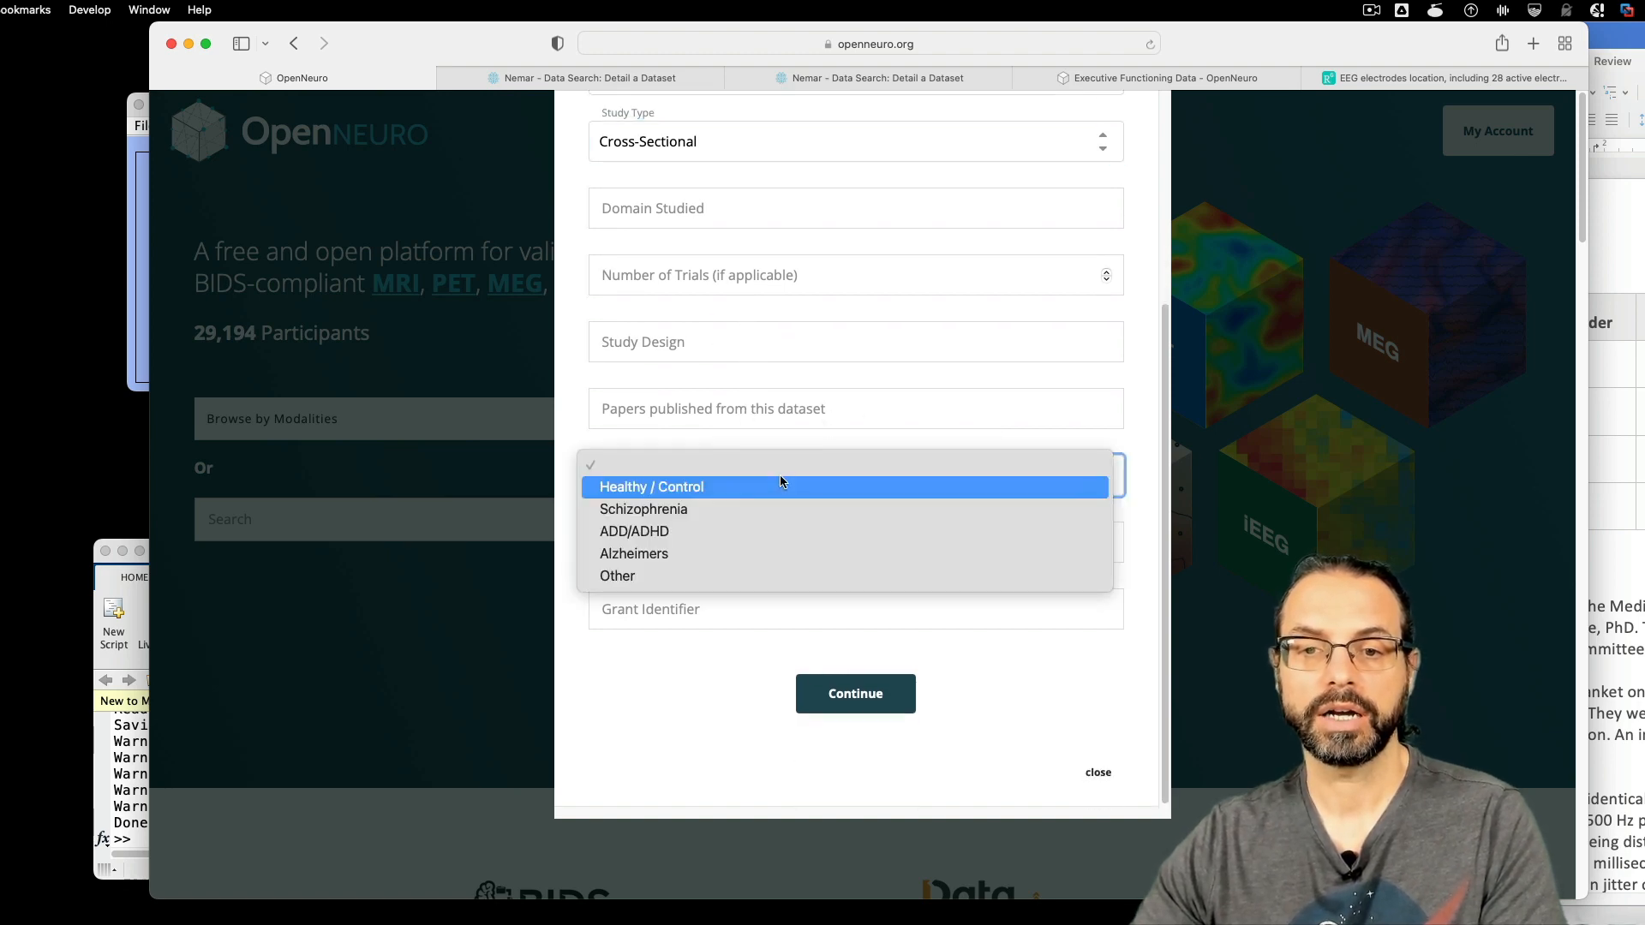
click(776, 480)
scroll(779, 481, up, 9)
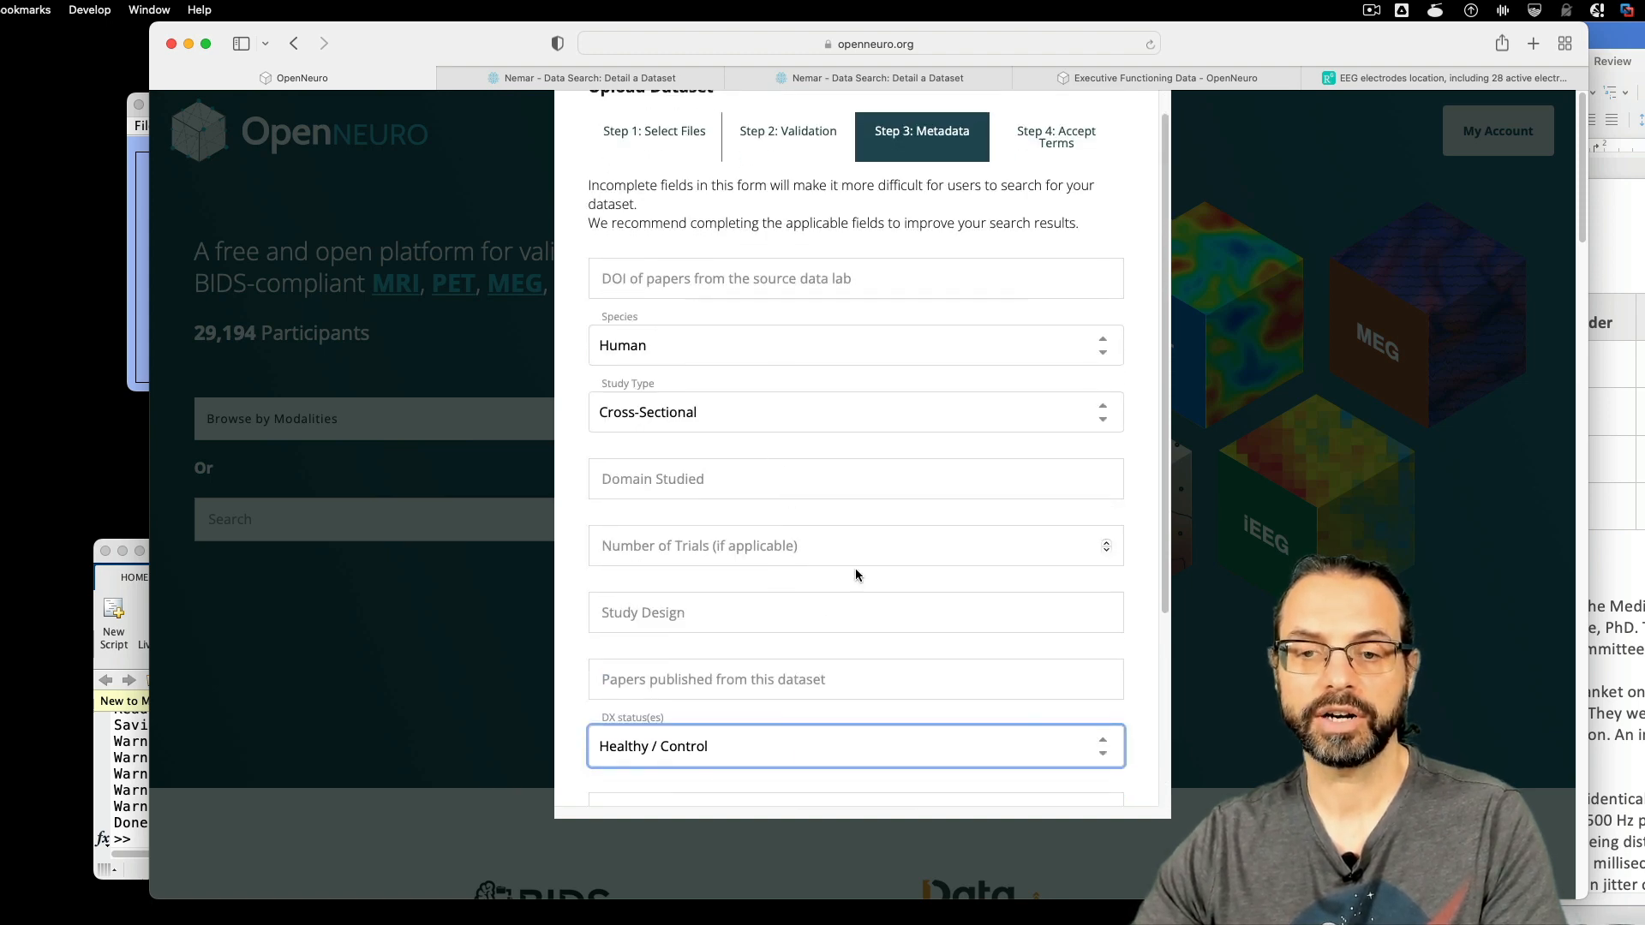
- Continue past the metadata form and agree to the upload terms, affirming that all structural scans have been defaced
scroll(855, 568, down, 8)
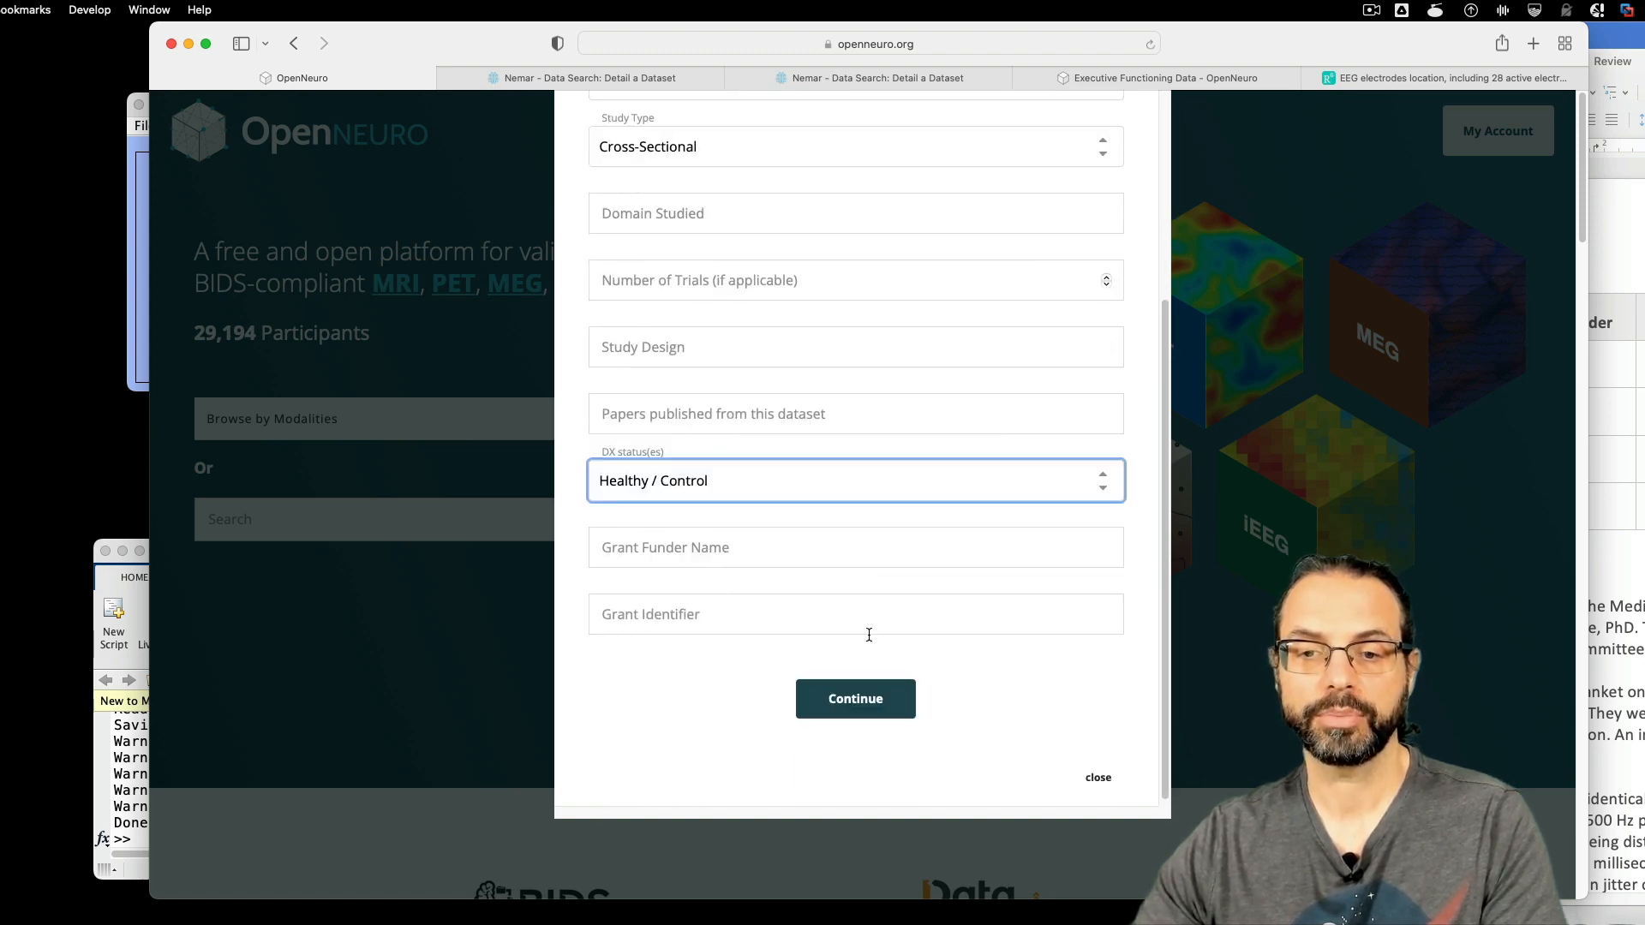
click(856, 699)
scroll(918, 444, up, 2)
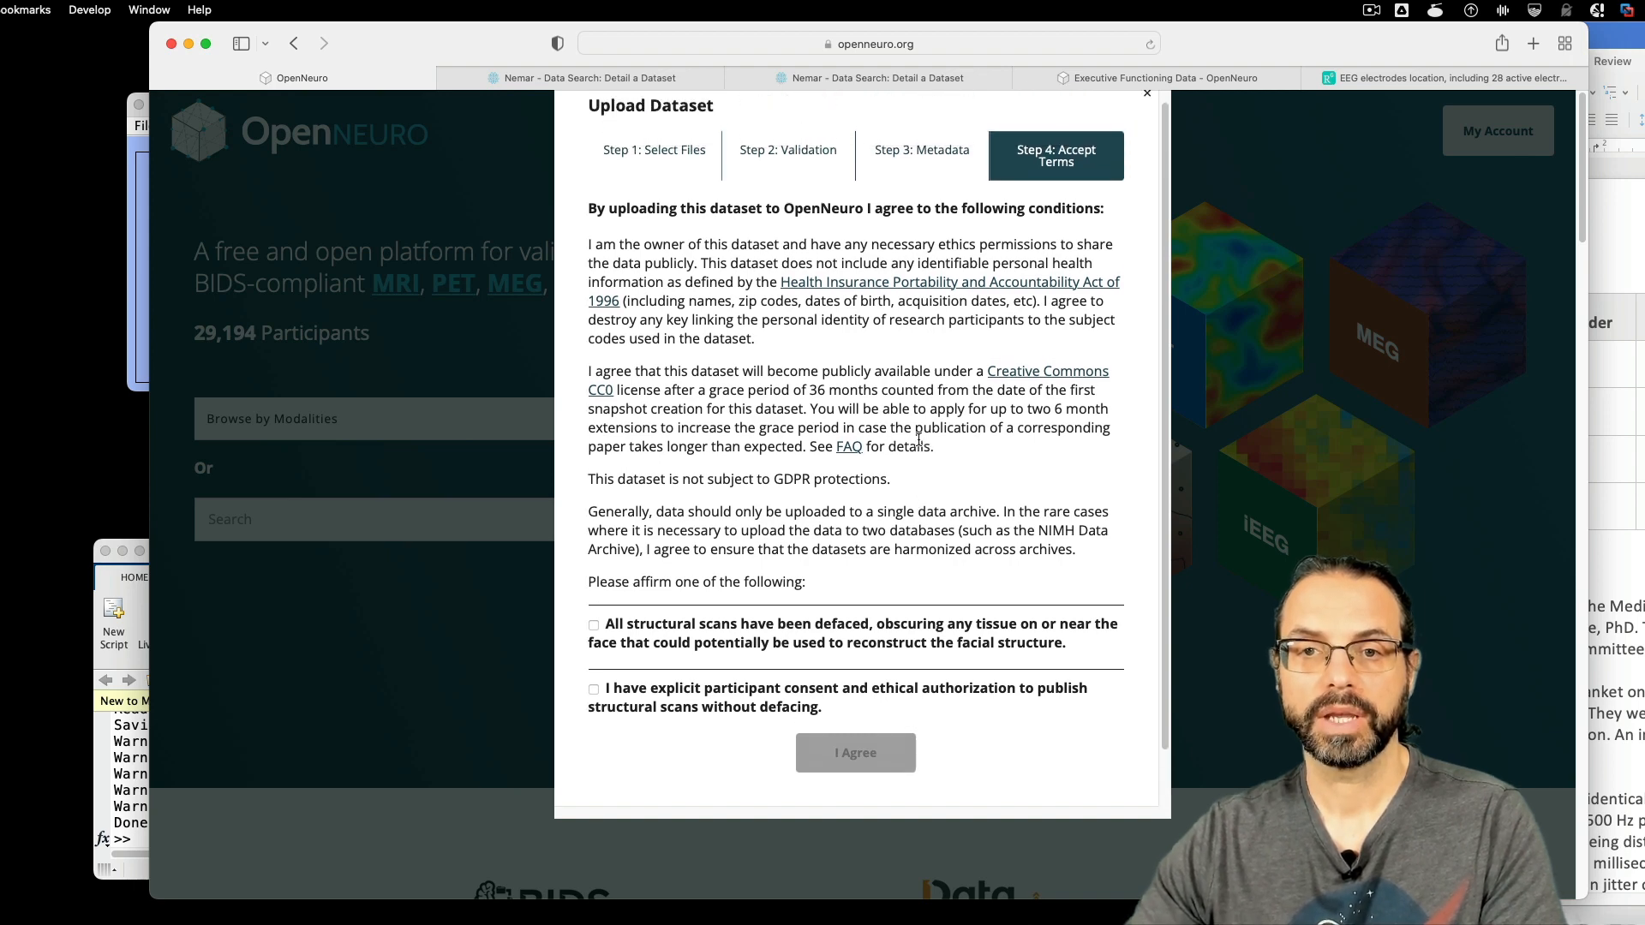
triple_click(763, 482)
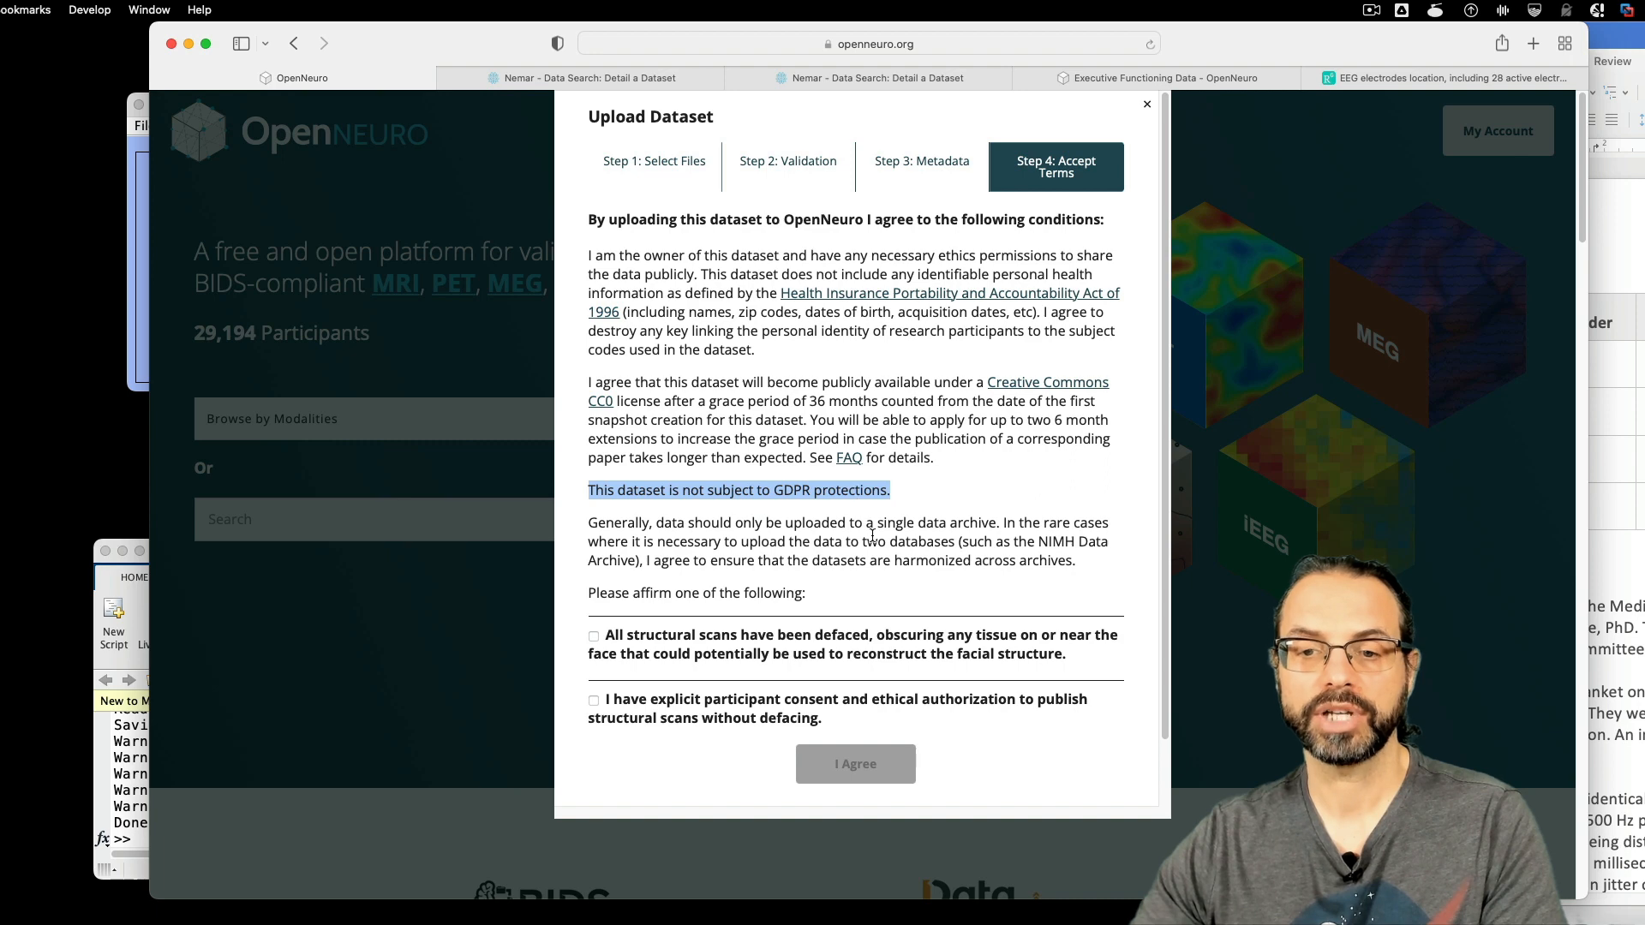
scroll(867, 529, down, 1)
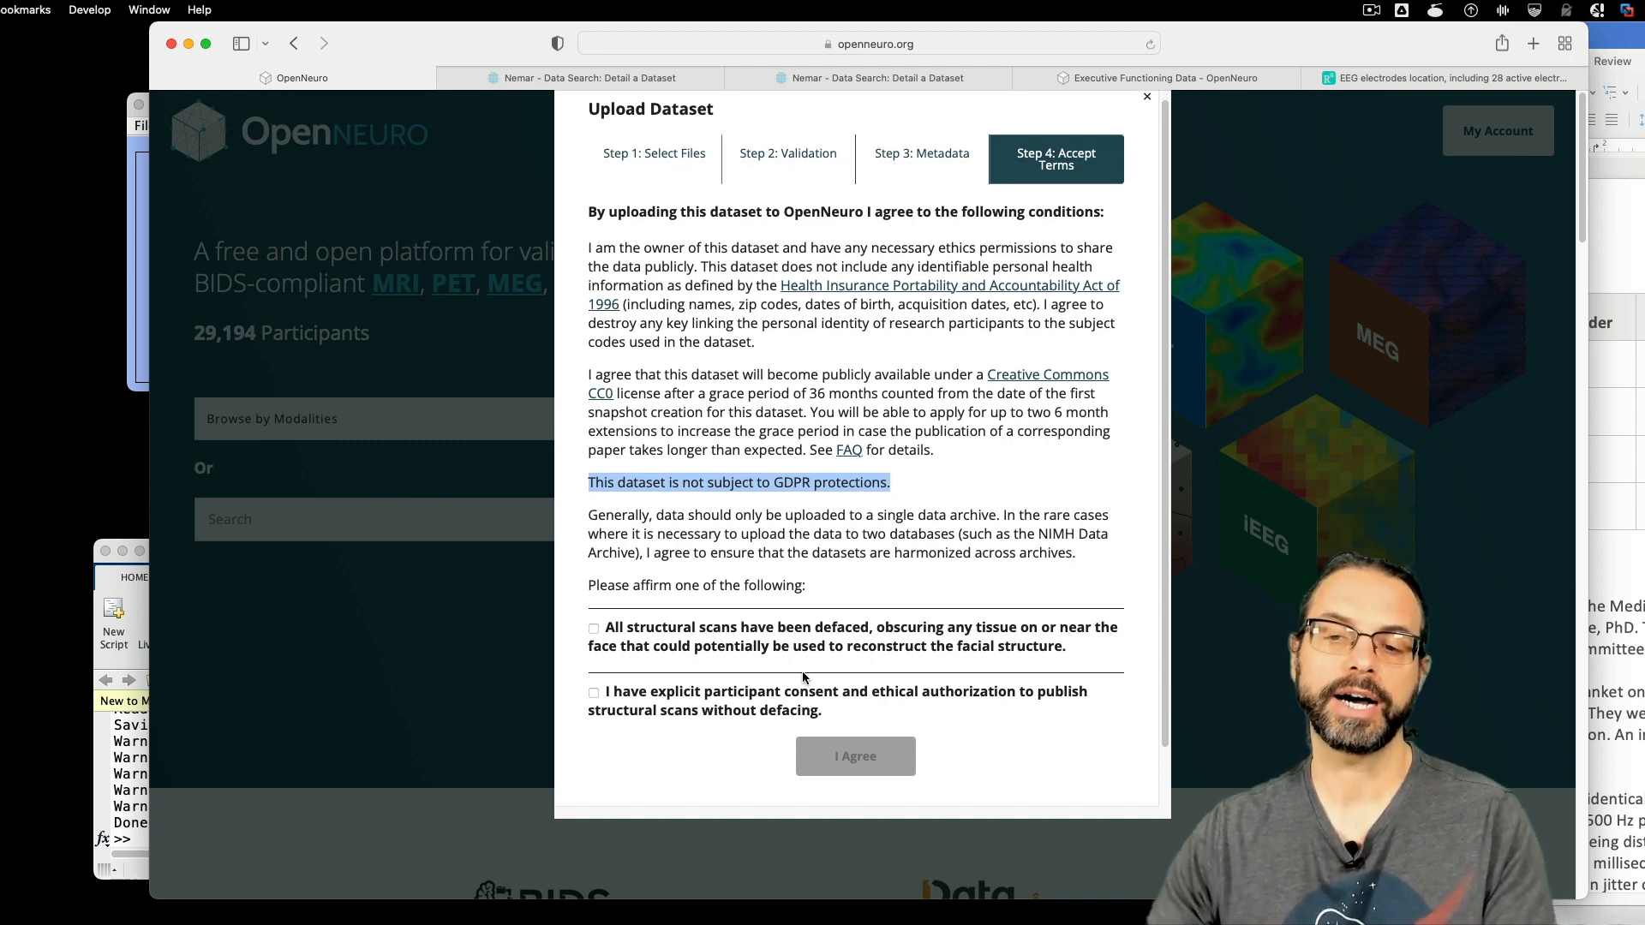
click(594, 629)
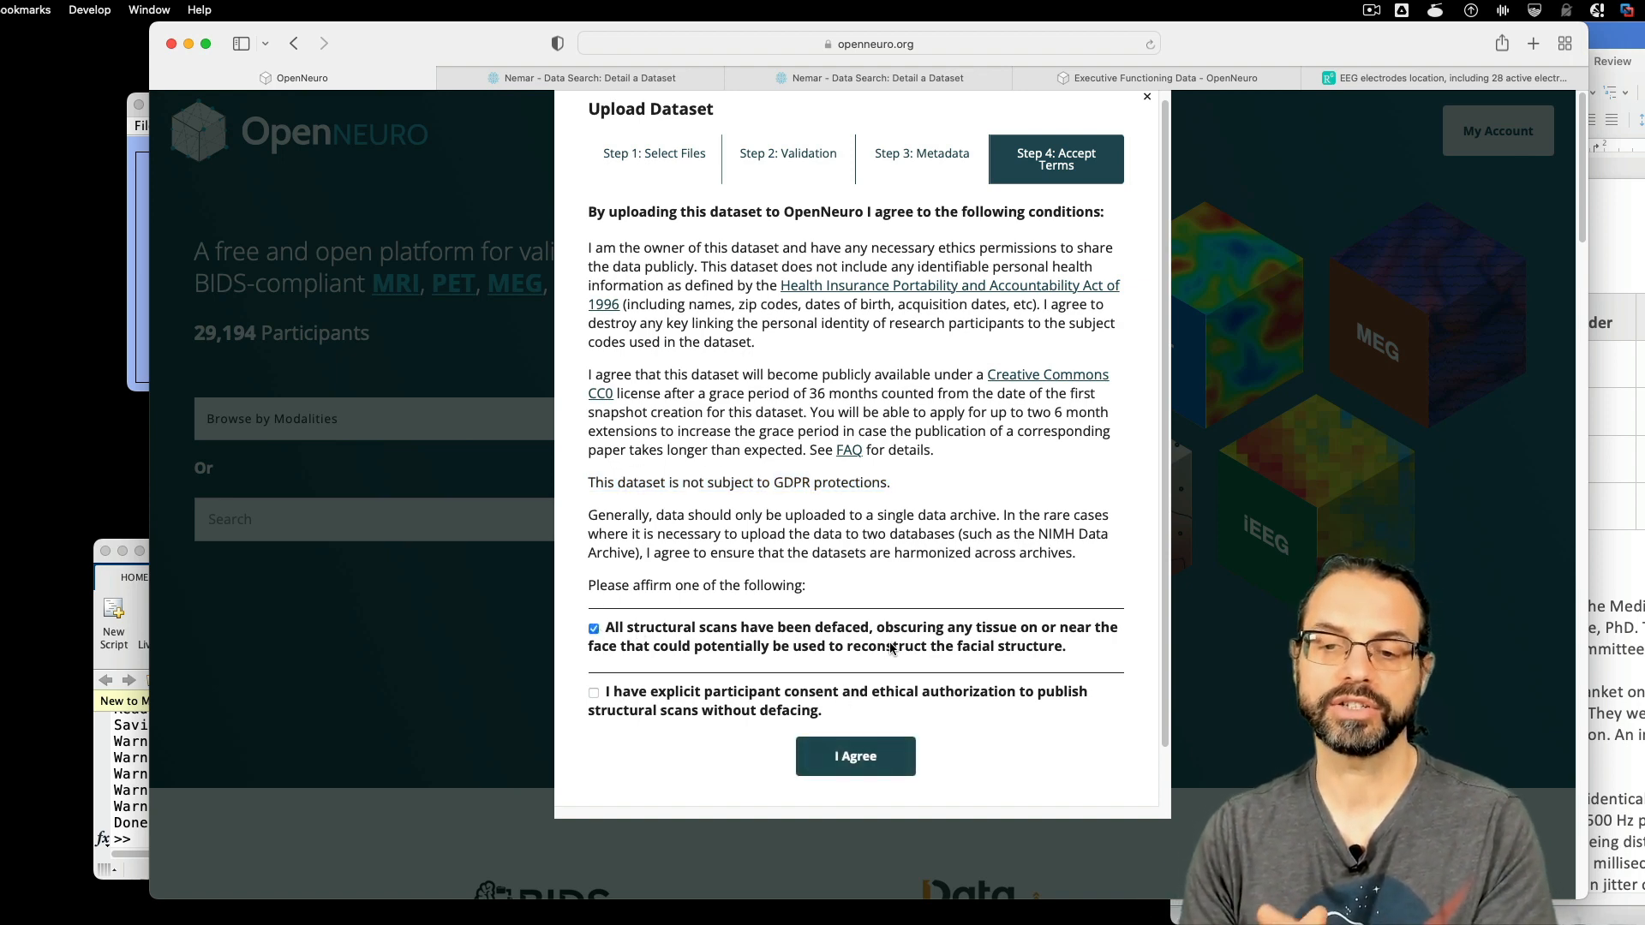
click(878, 759)
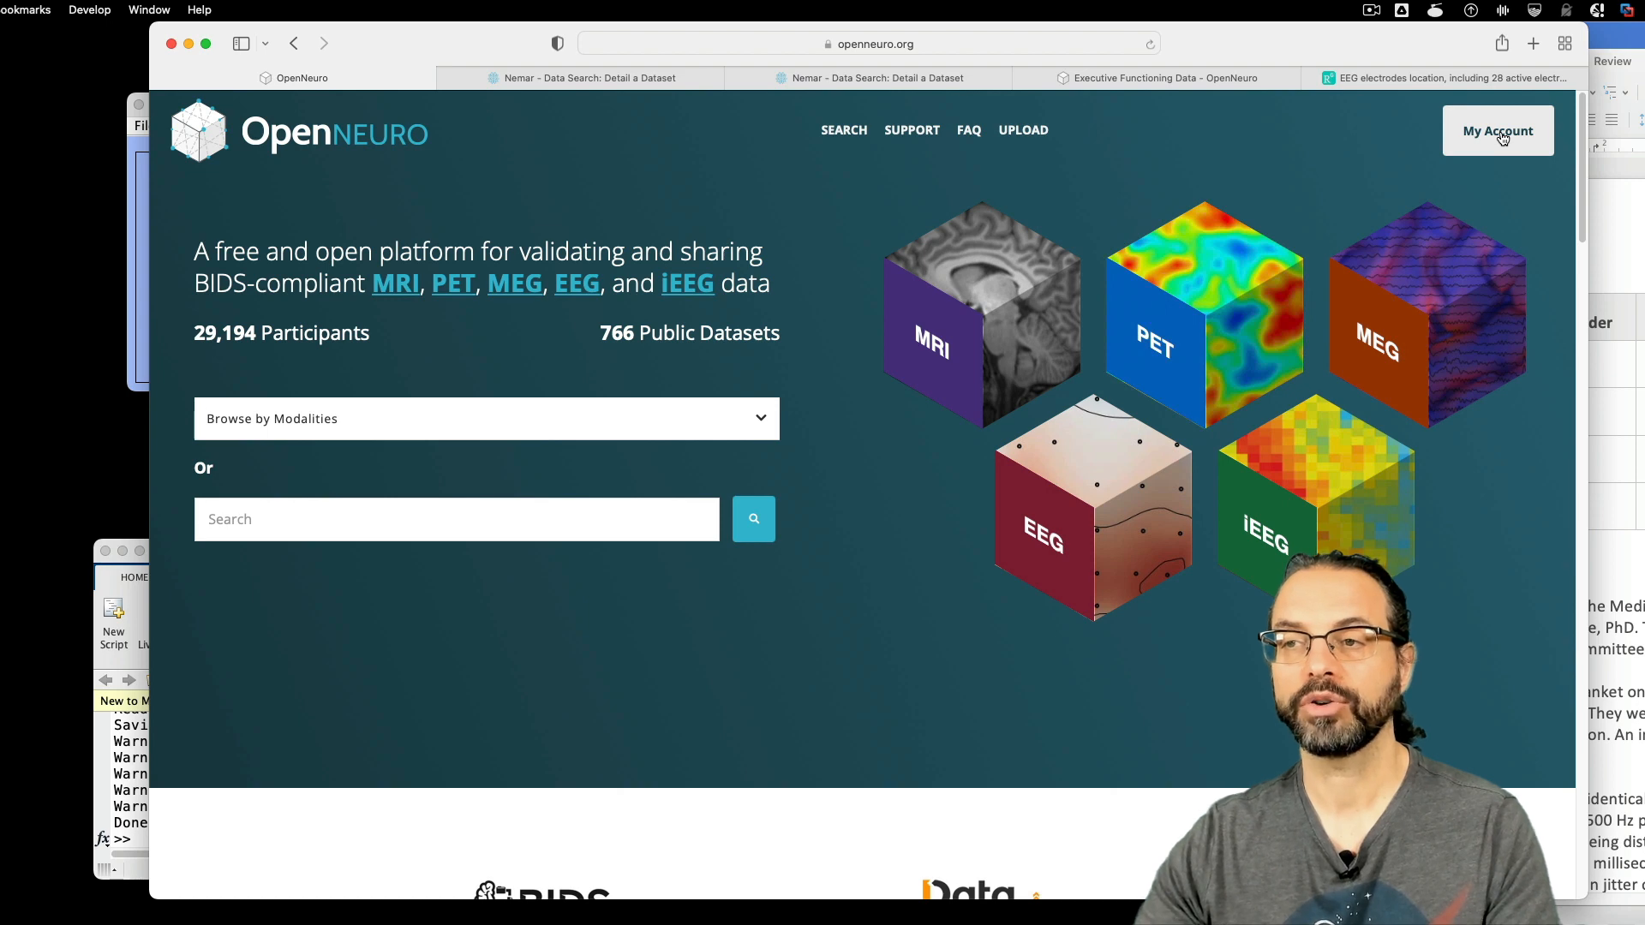
- Go to the account's own datasets and open the Executive Functioning Data dataset
click(1503, 139)
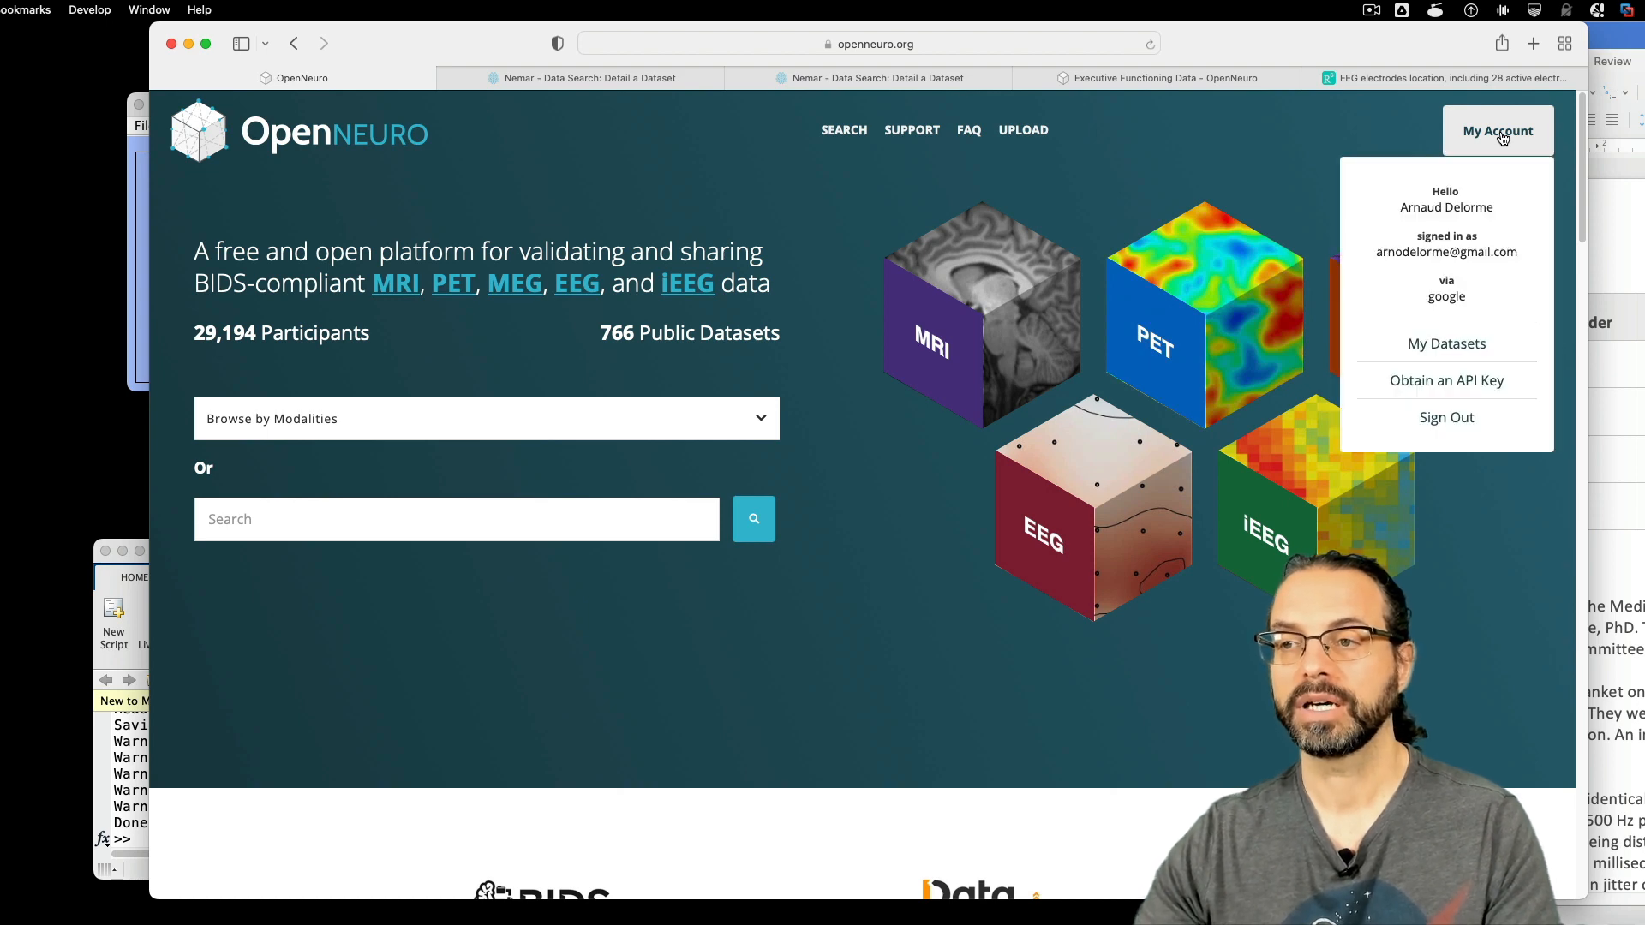
click(1433, 345)
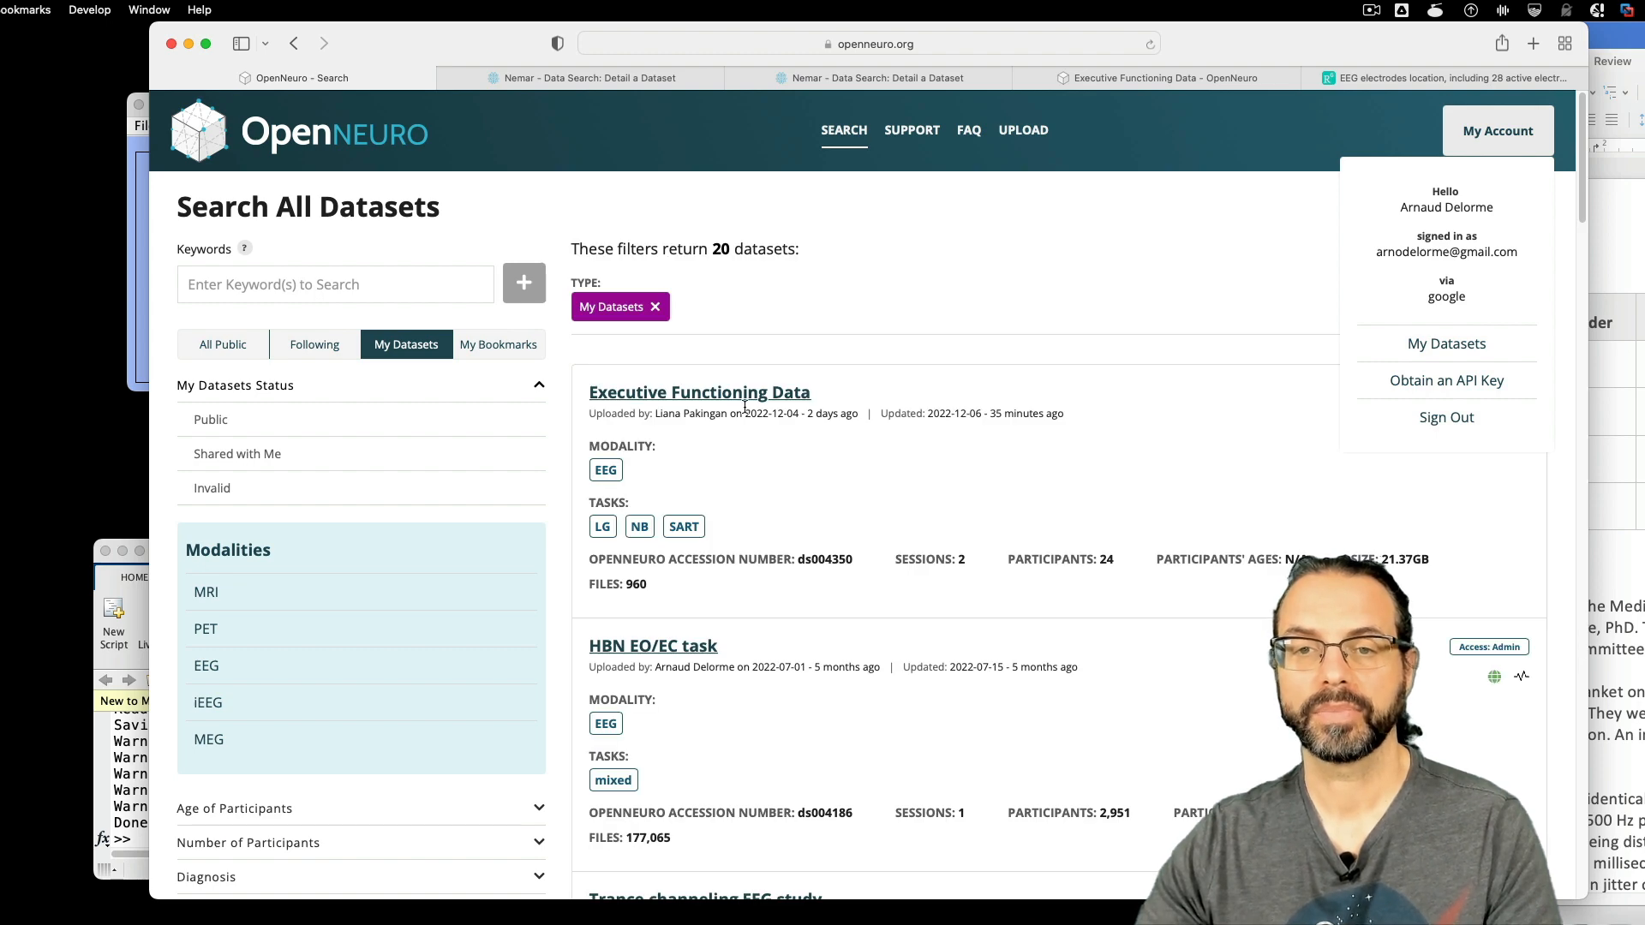
click(743, 396)
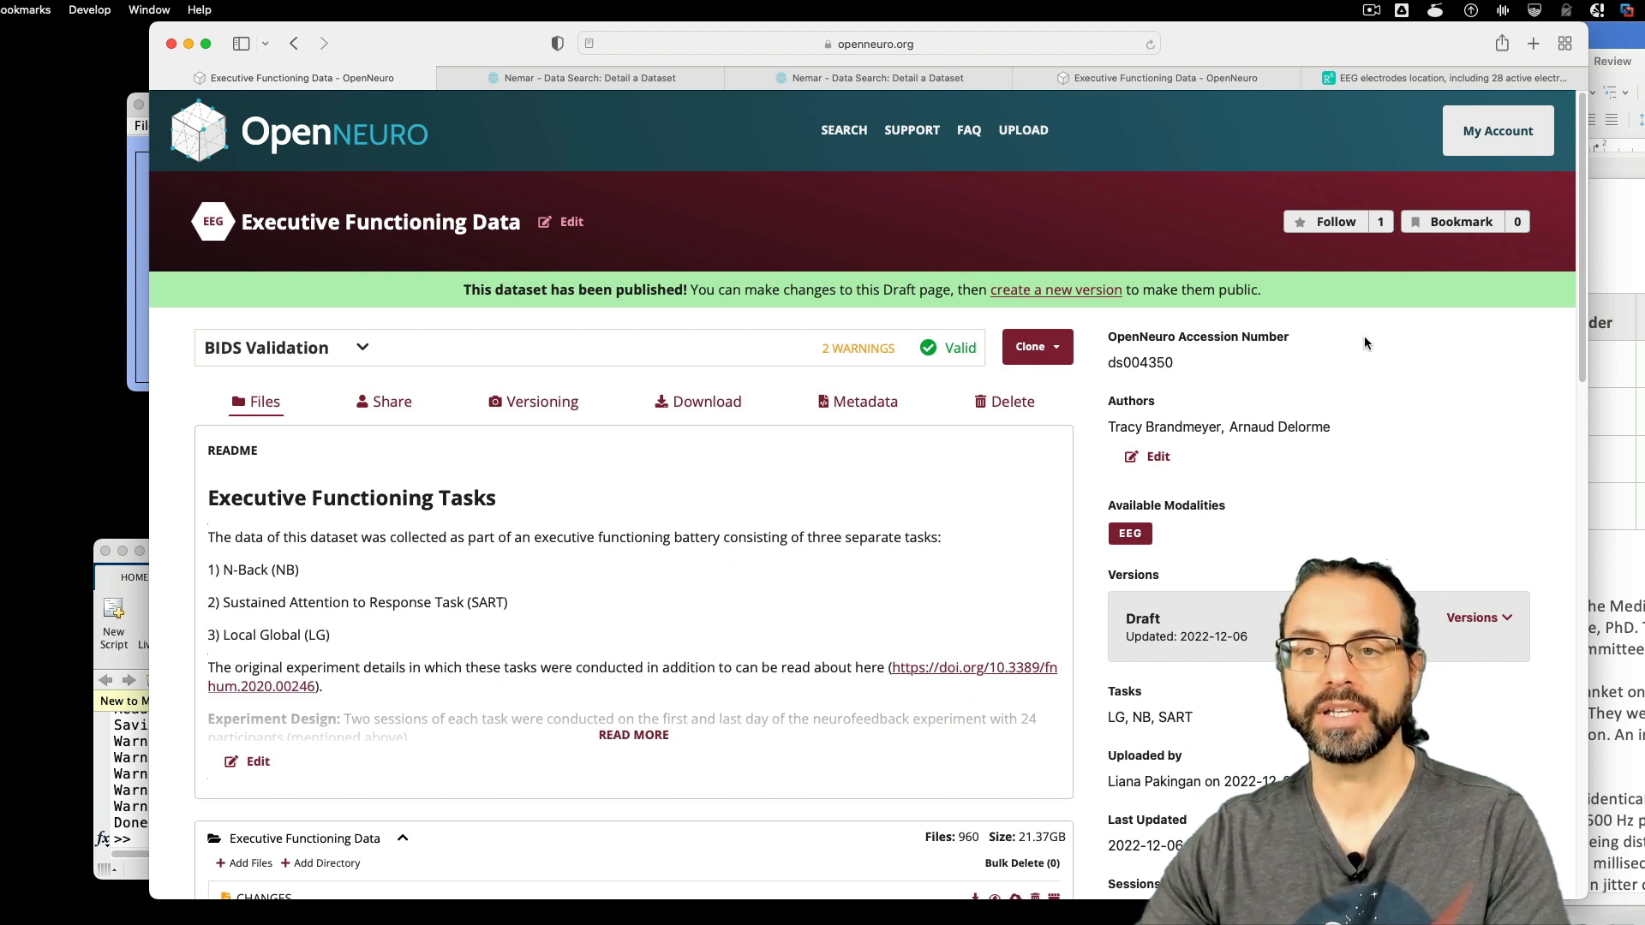
- Start a new version of the Executive Functioning Data dataset and add the changelog line "Initial revision"
click(1082, 295)
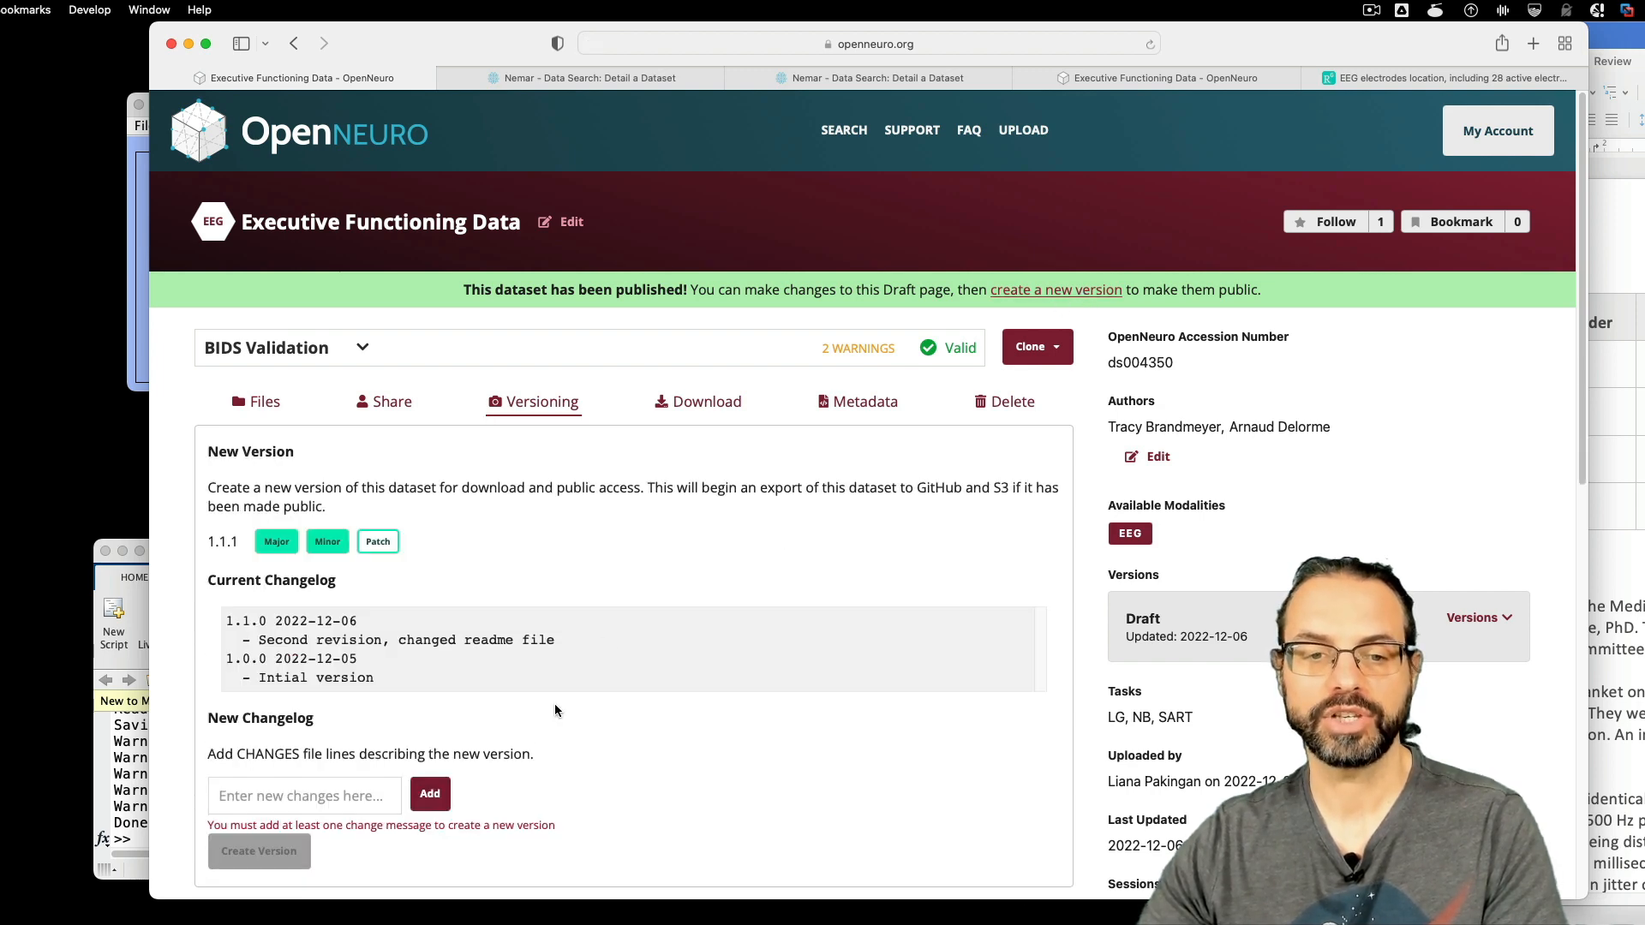
click(289, 795)
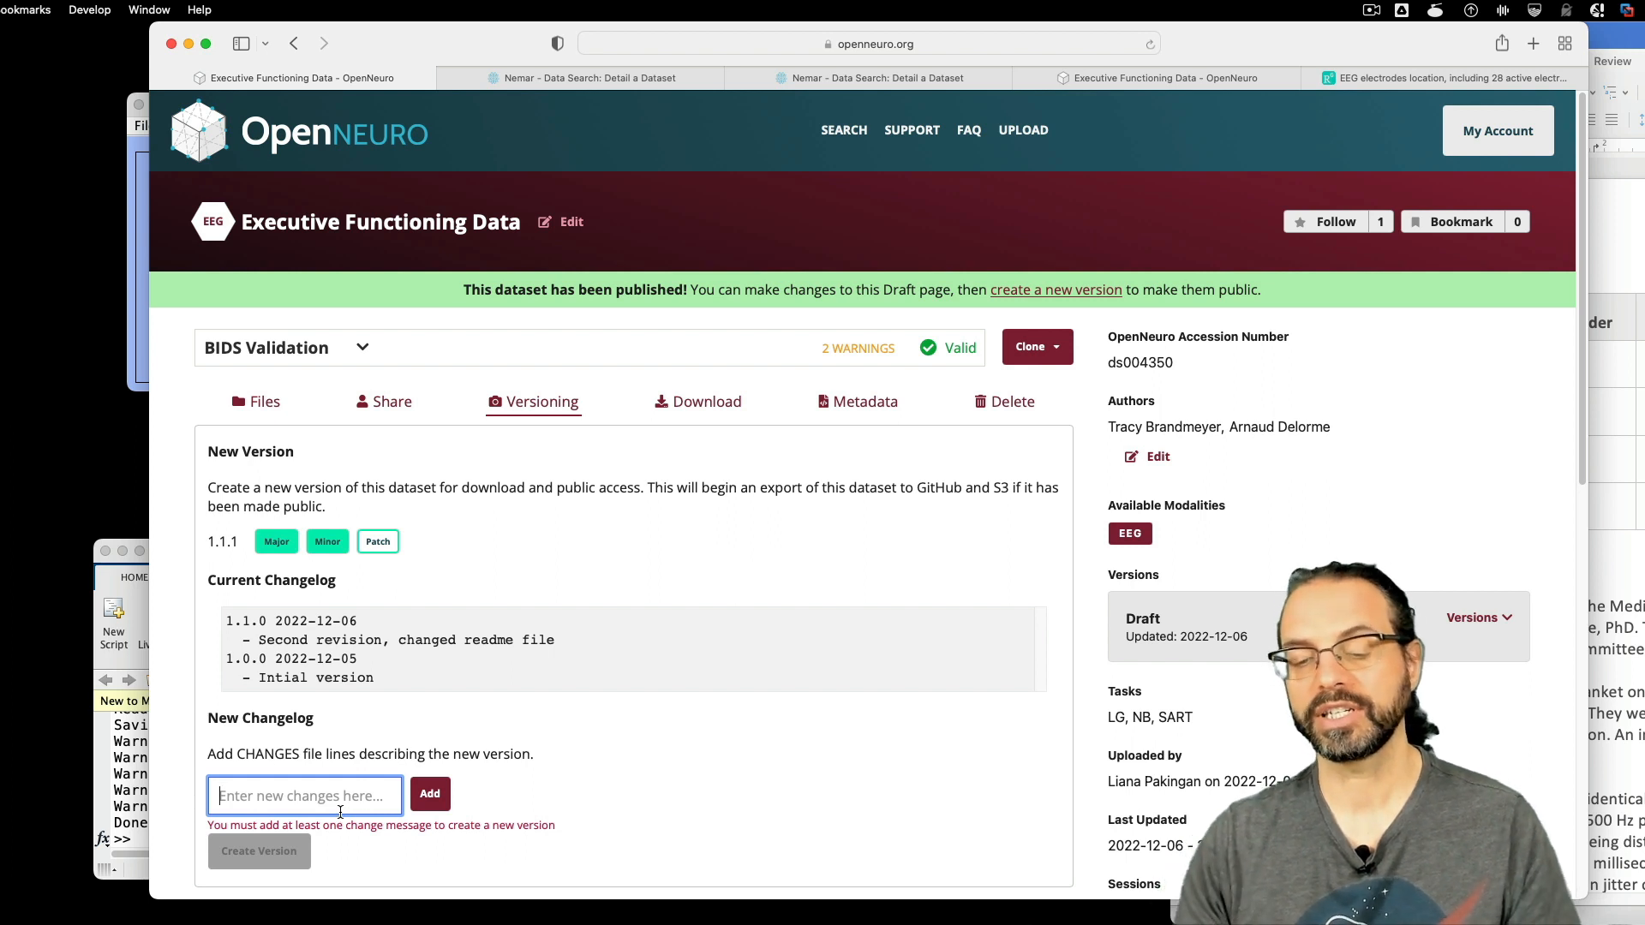
text(Initial )
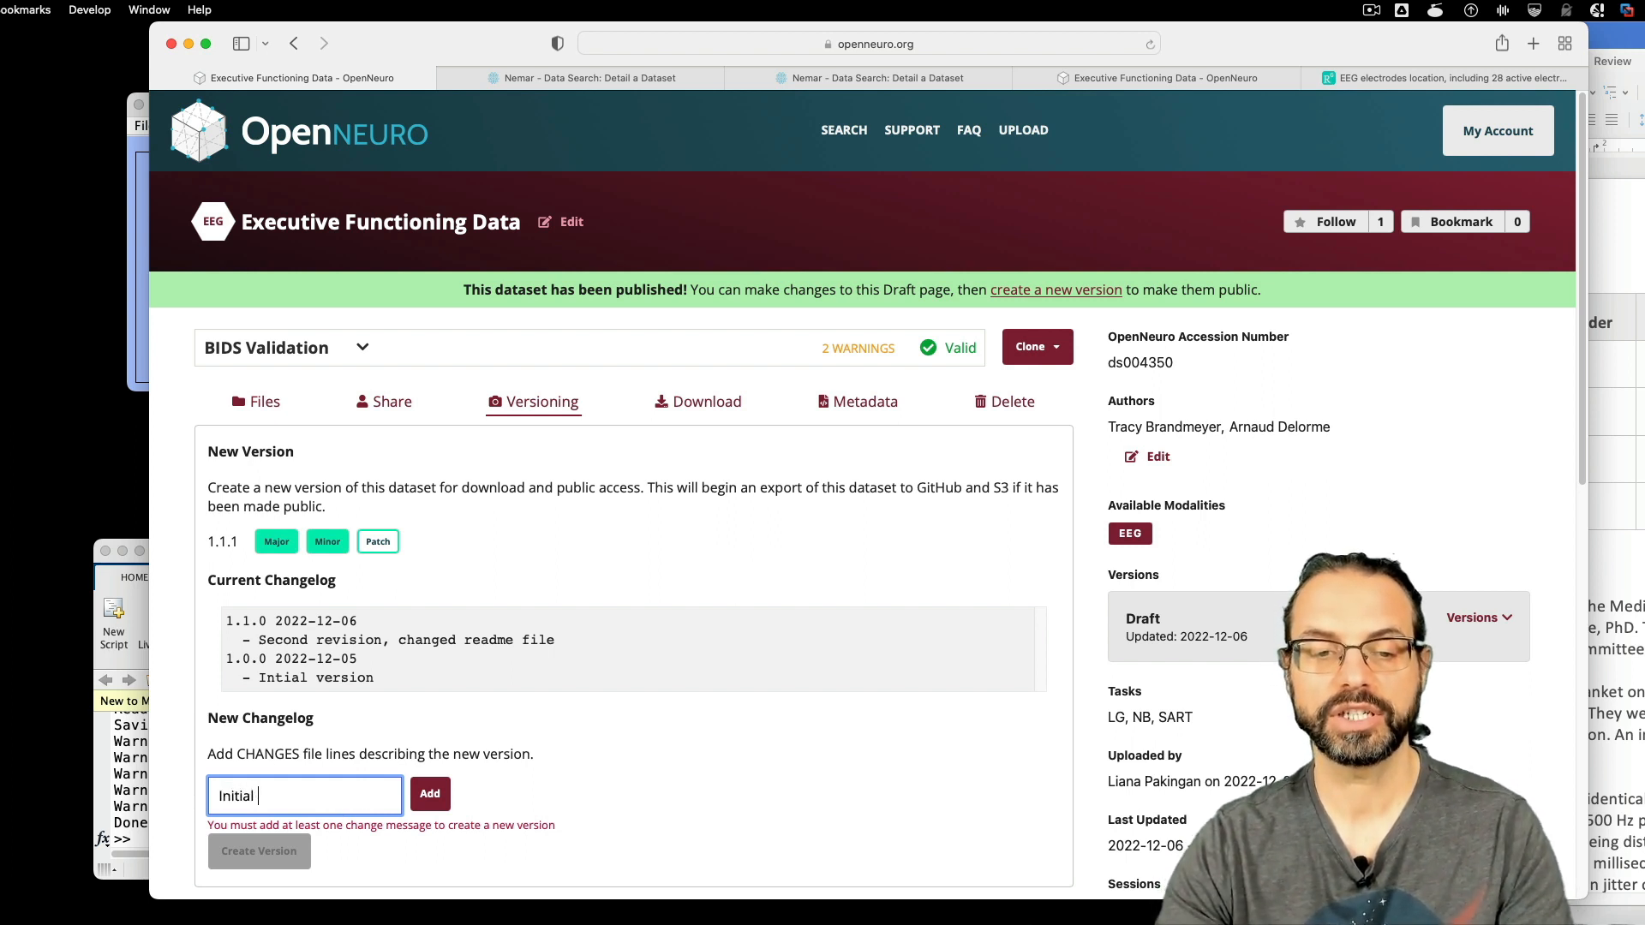
text(revision)
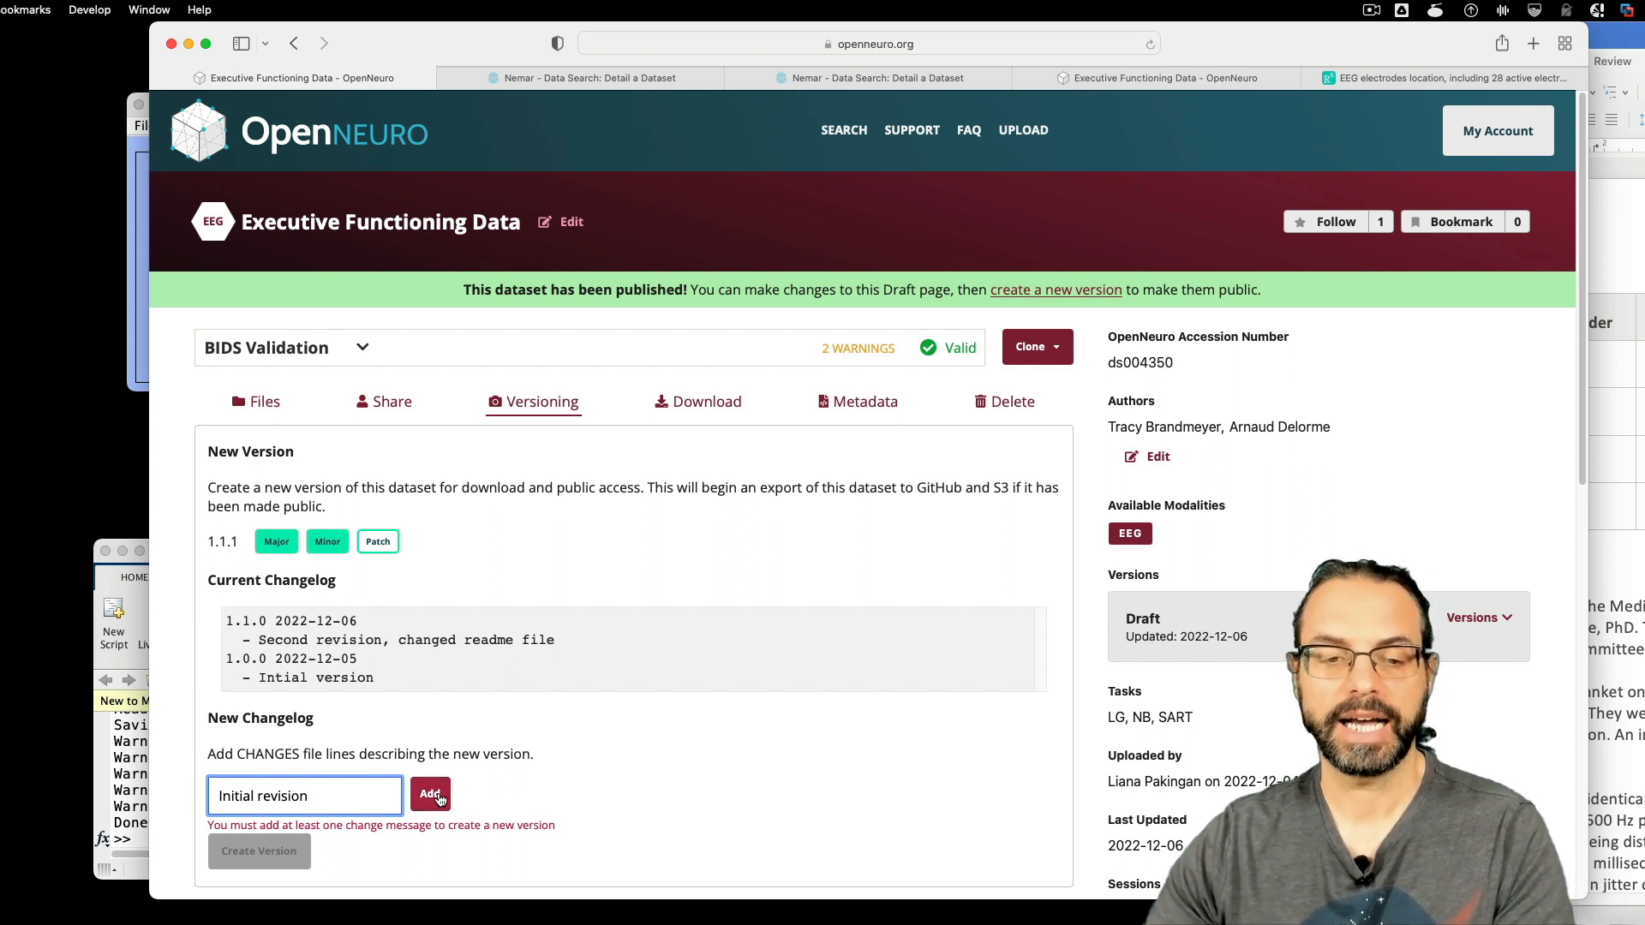
click(435, 795)
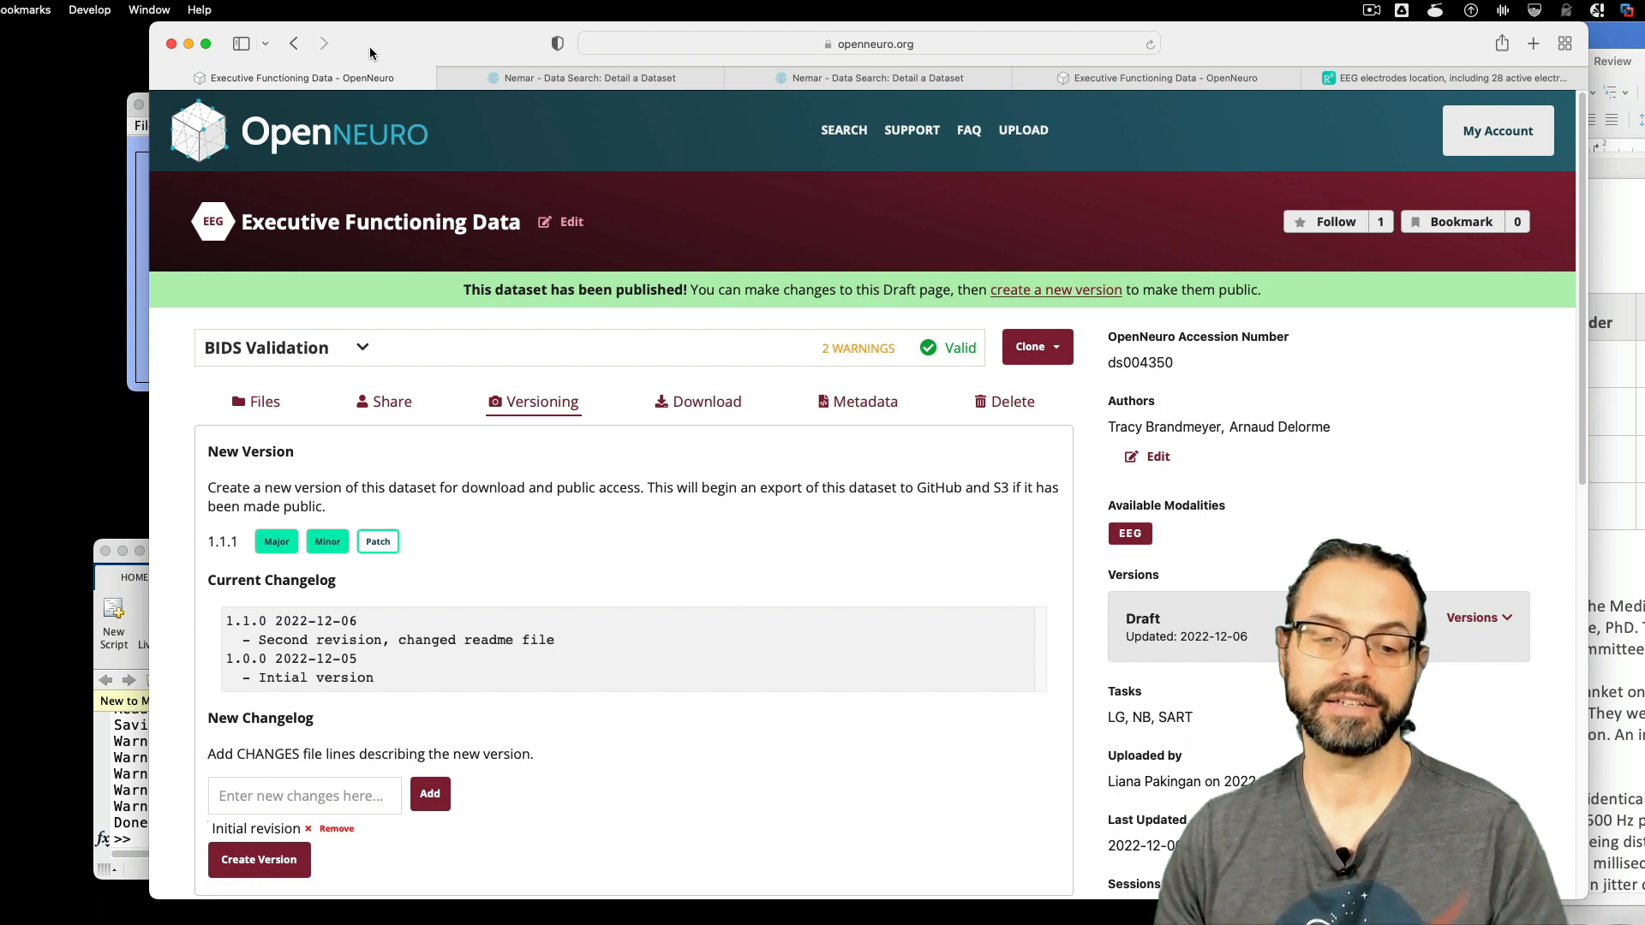
- Minimize the browser, switch to EEGLAB and open the BIDS task information form for the study, placing it clear of the other windows
click(189, 43)
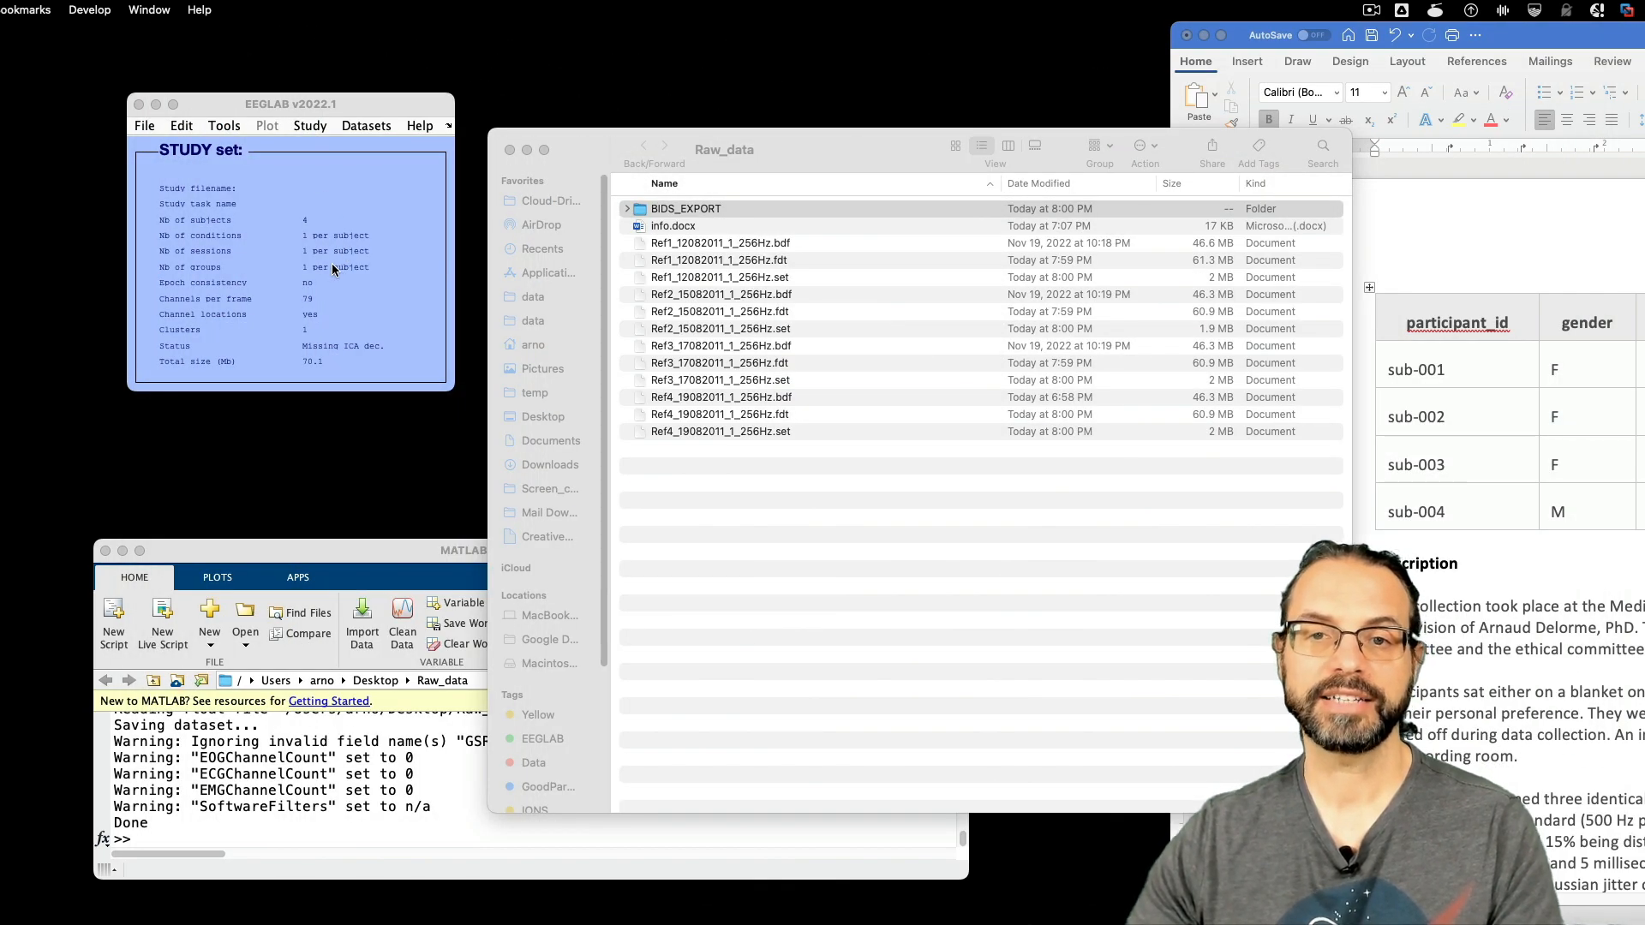
click(332, 266)
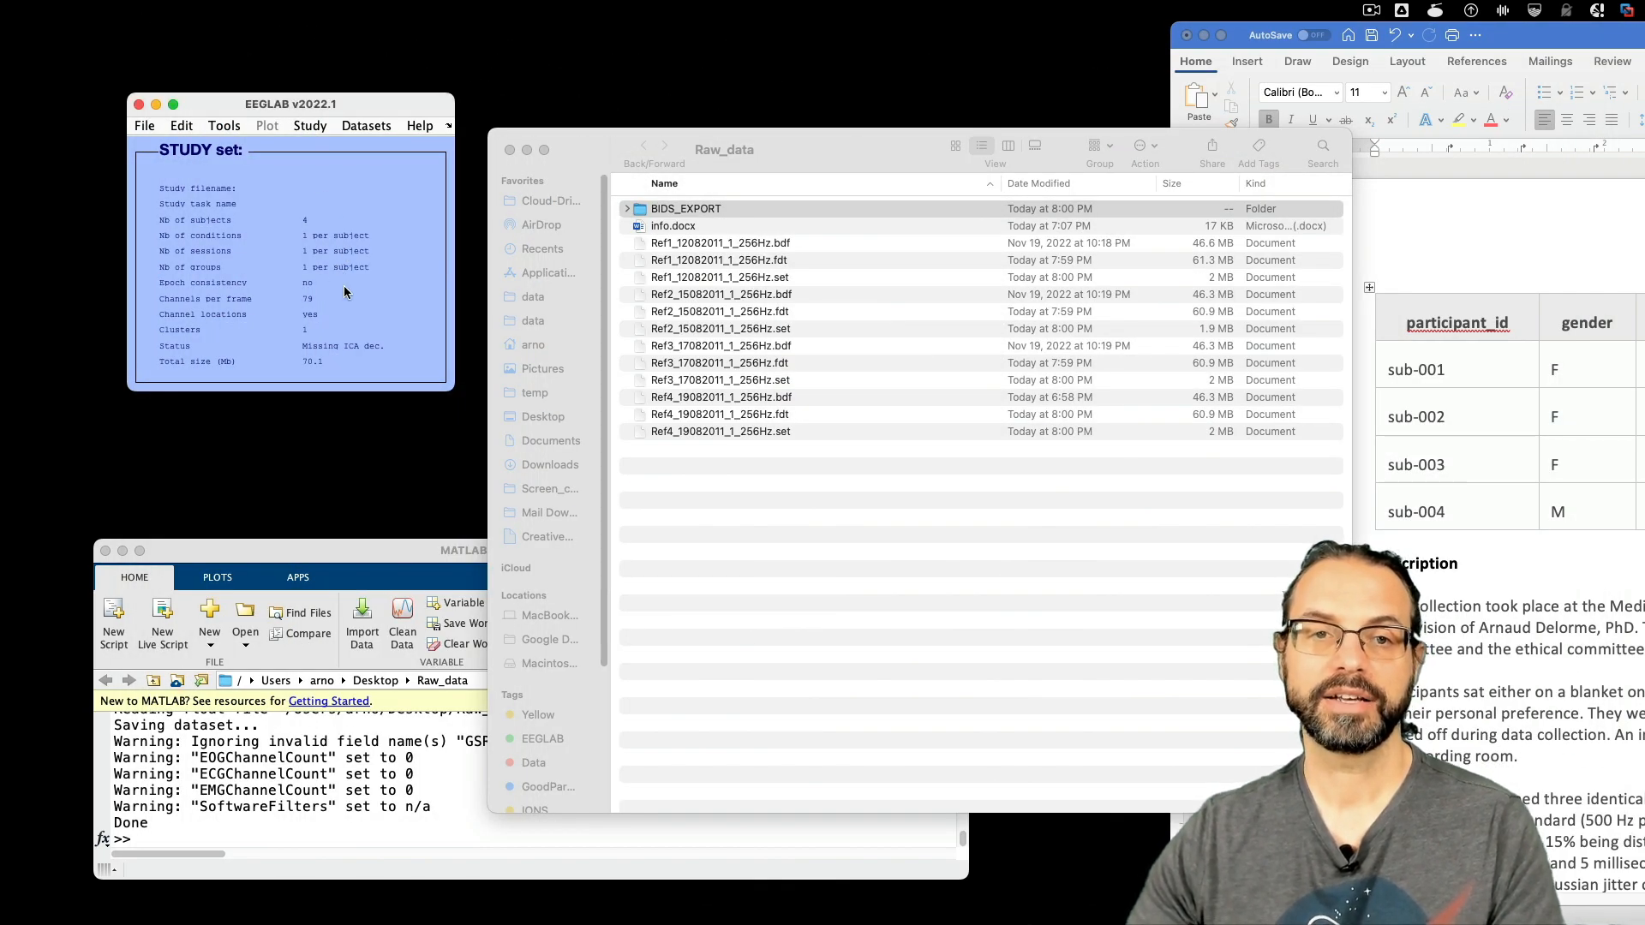
click(144, 125)
mouse_move(224, 248)
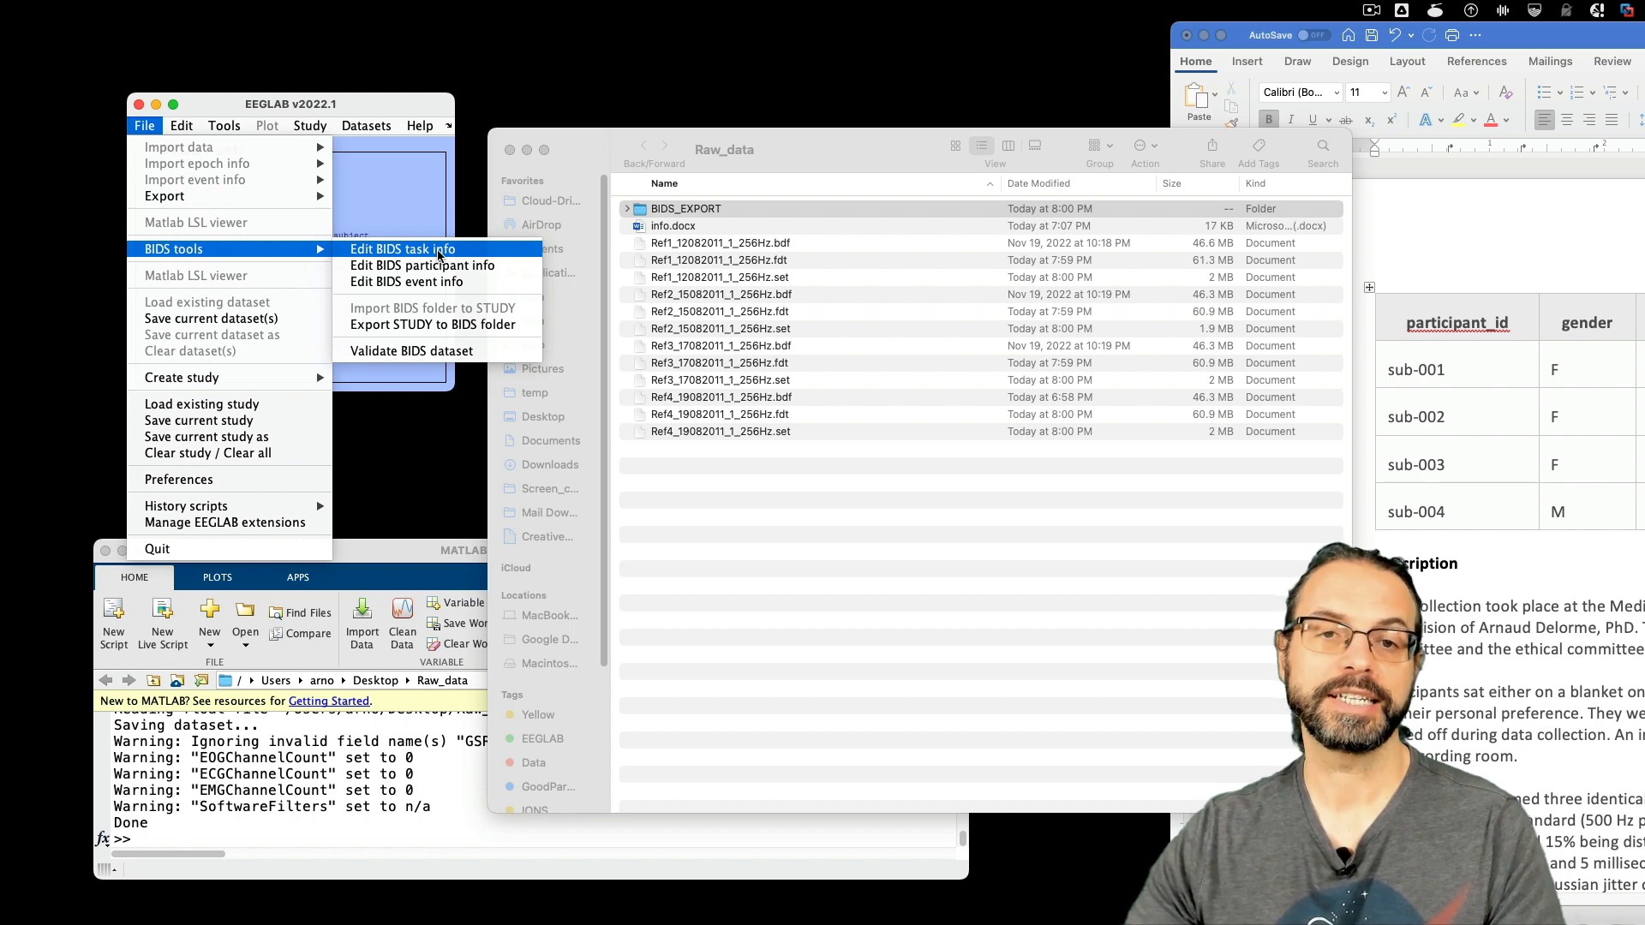
click(439, 254)
drag(849, 142, 586, 59)
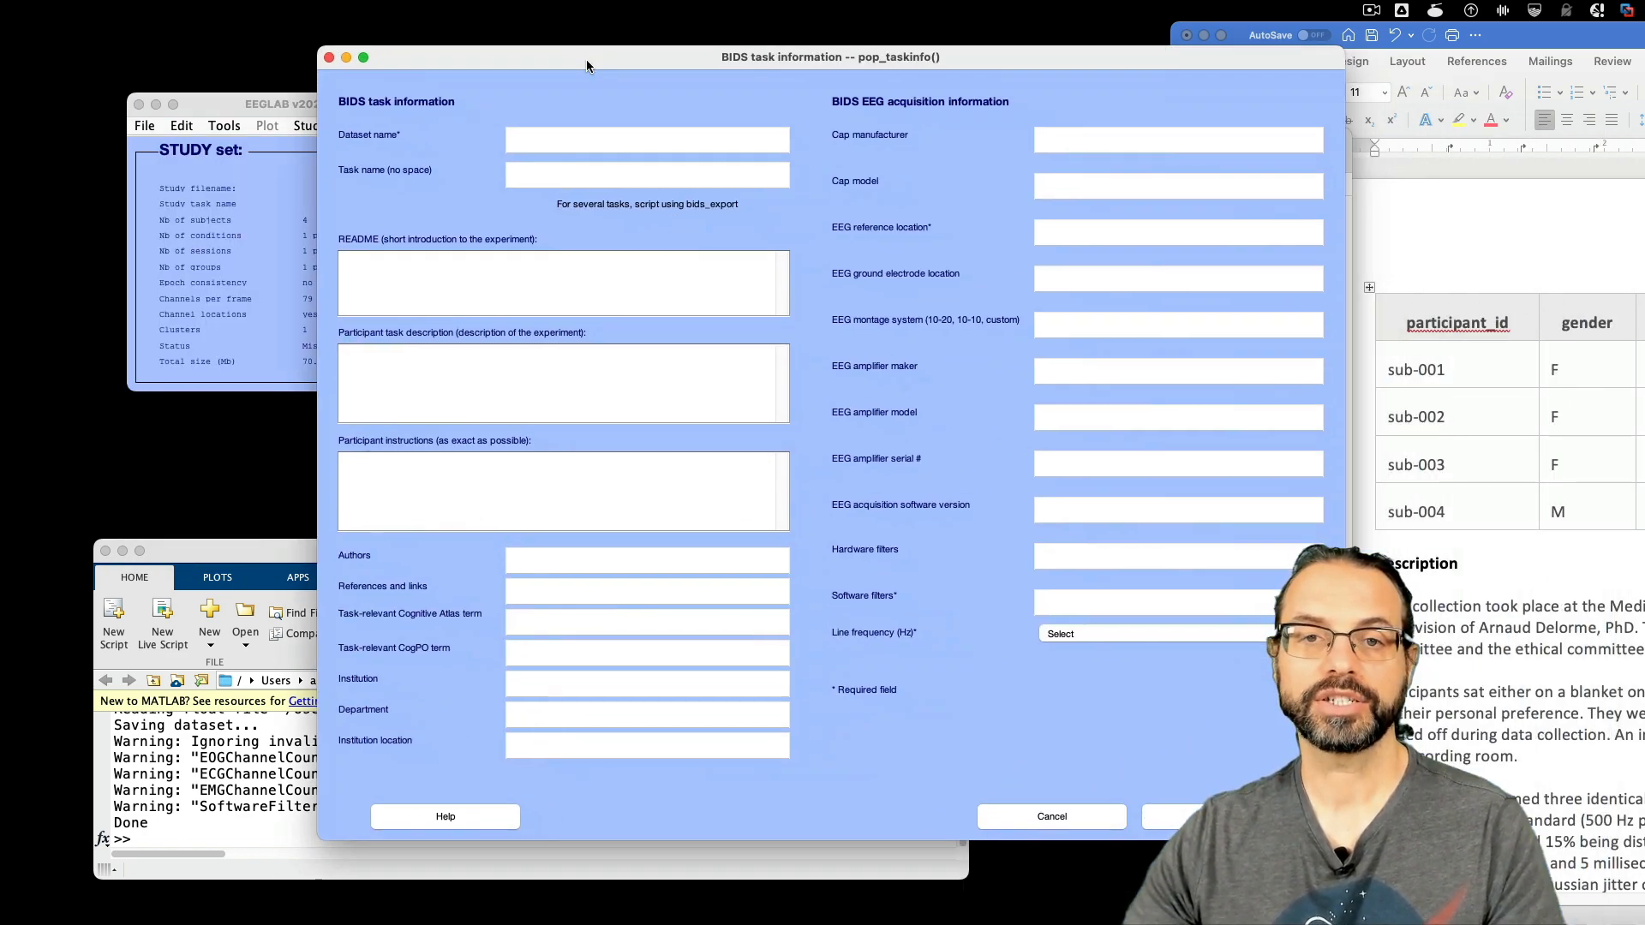
- Enter "Auditory Oddball" as the dataset name in the BIDS task information
click(609, 141)
text(Audo)
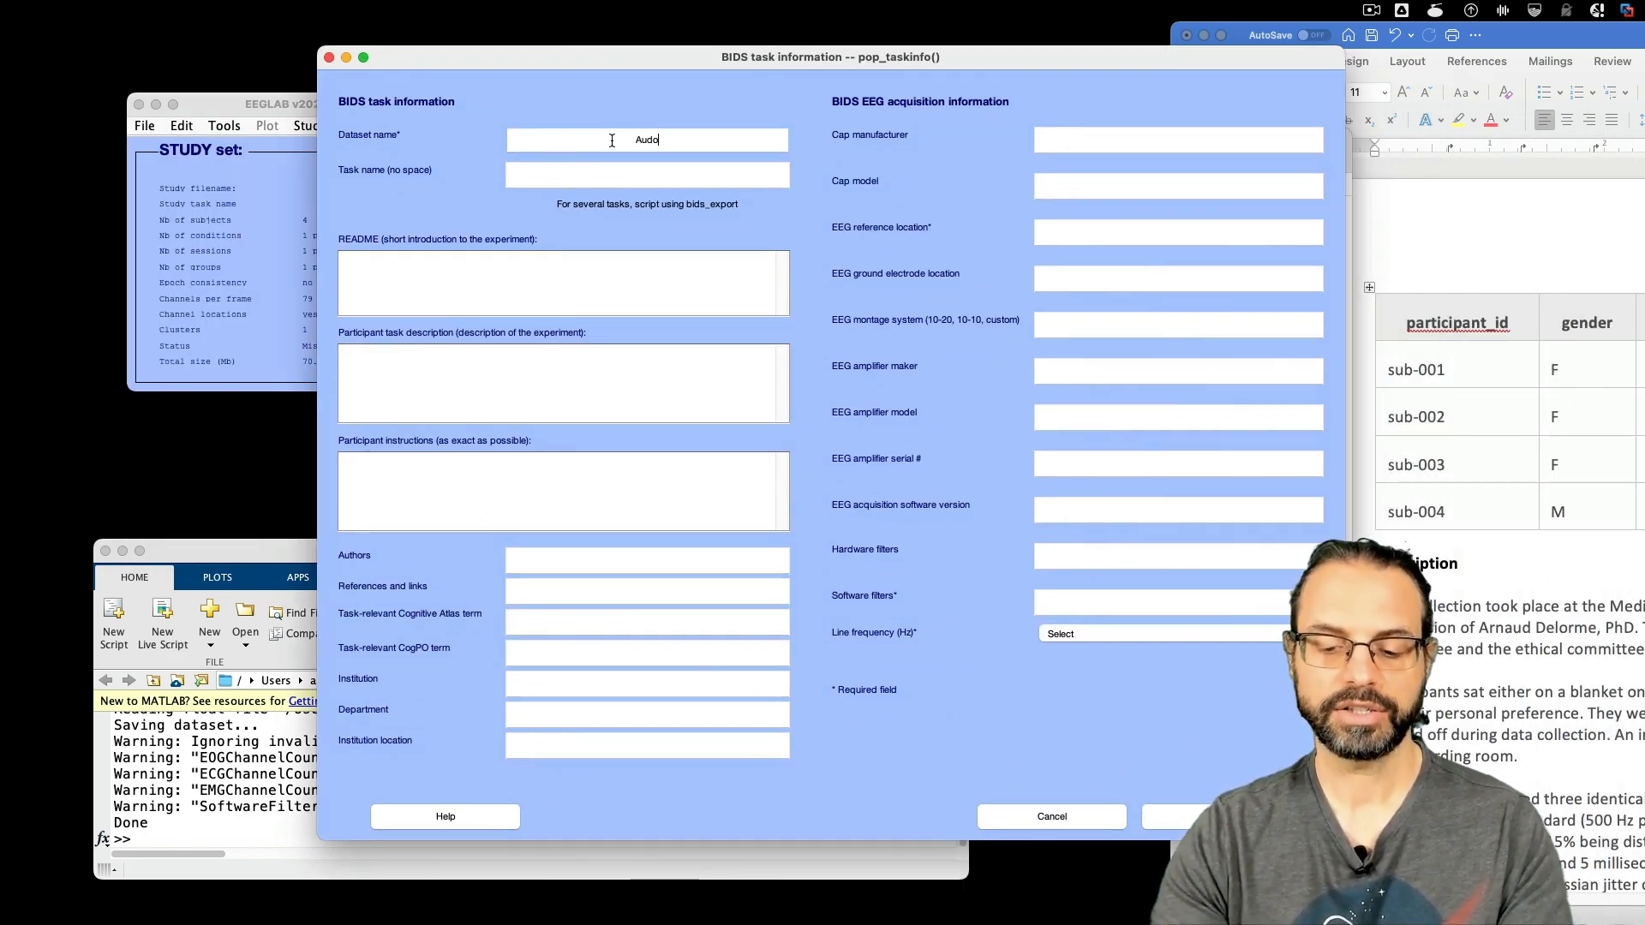
key(BackSpace)
text(itory )
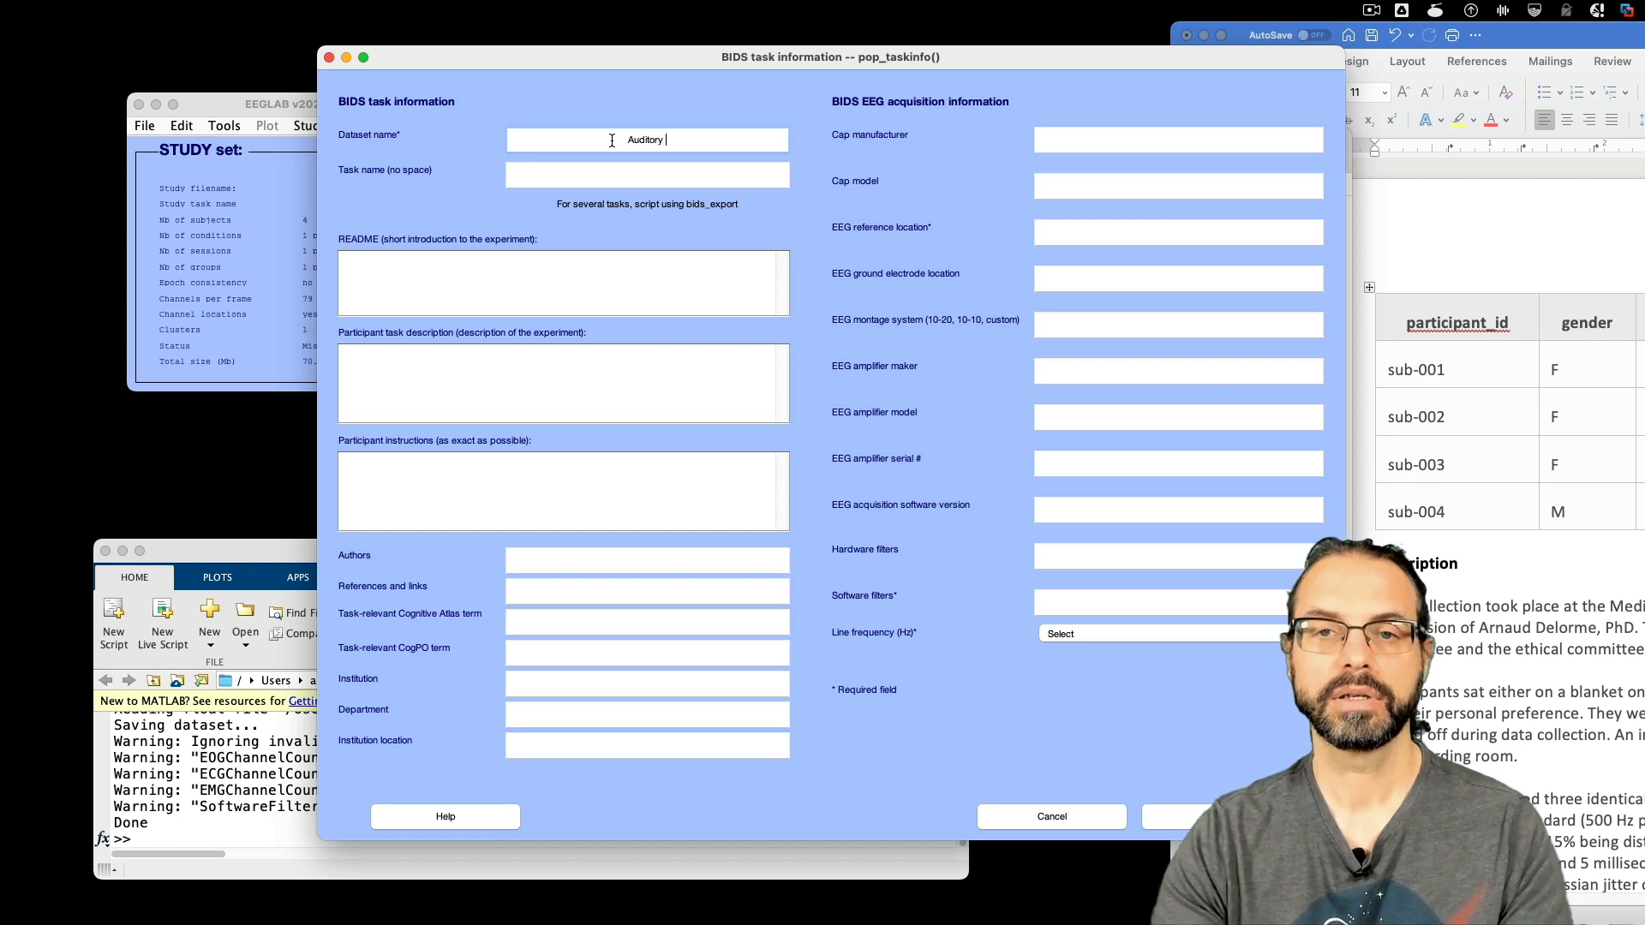
text(Odd)
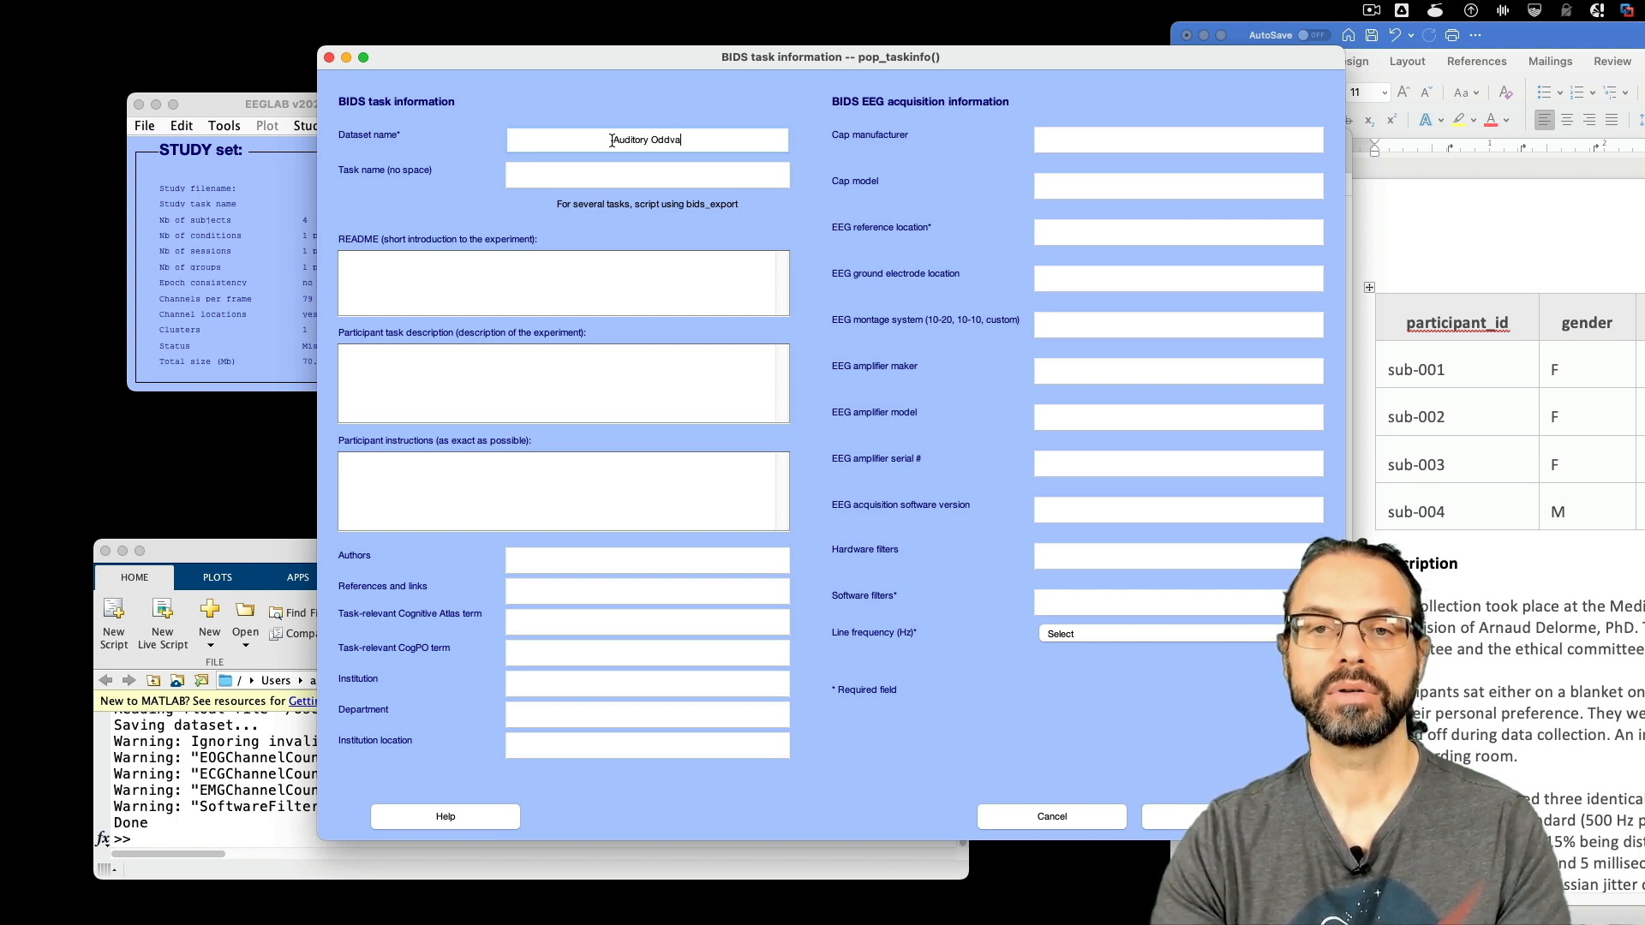
text(ball)
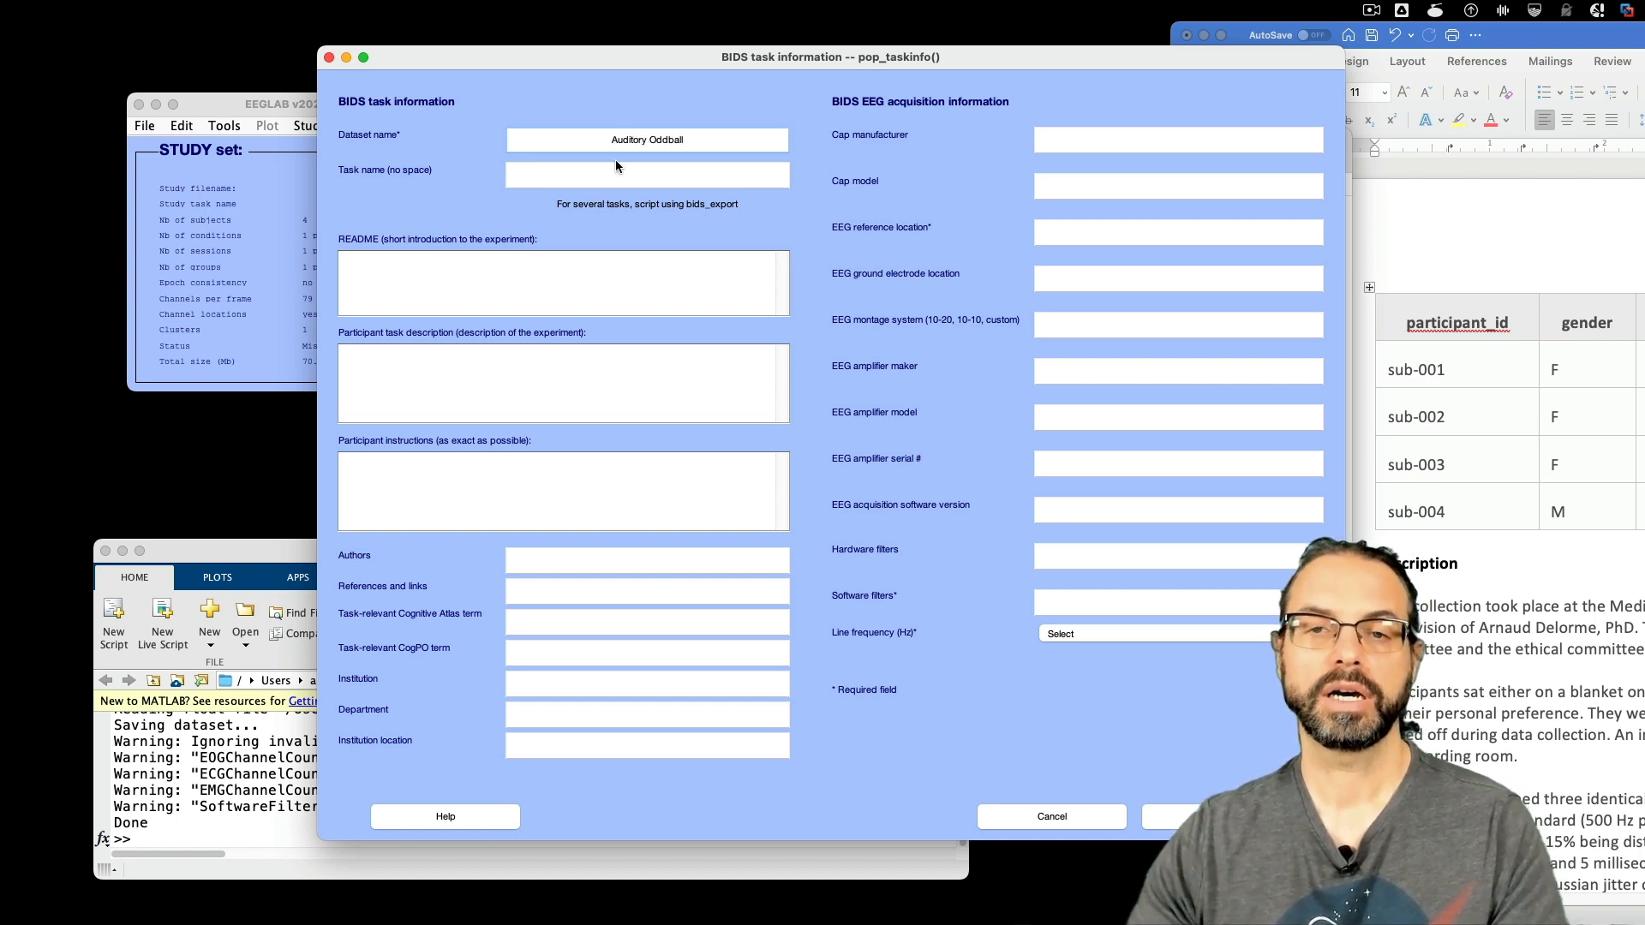
- Enter "audoddball" as the task name in the BIDS task information
click(678, 177)
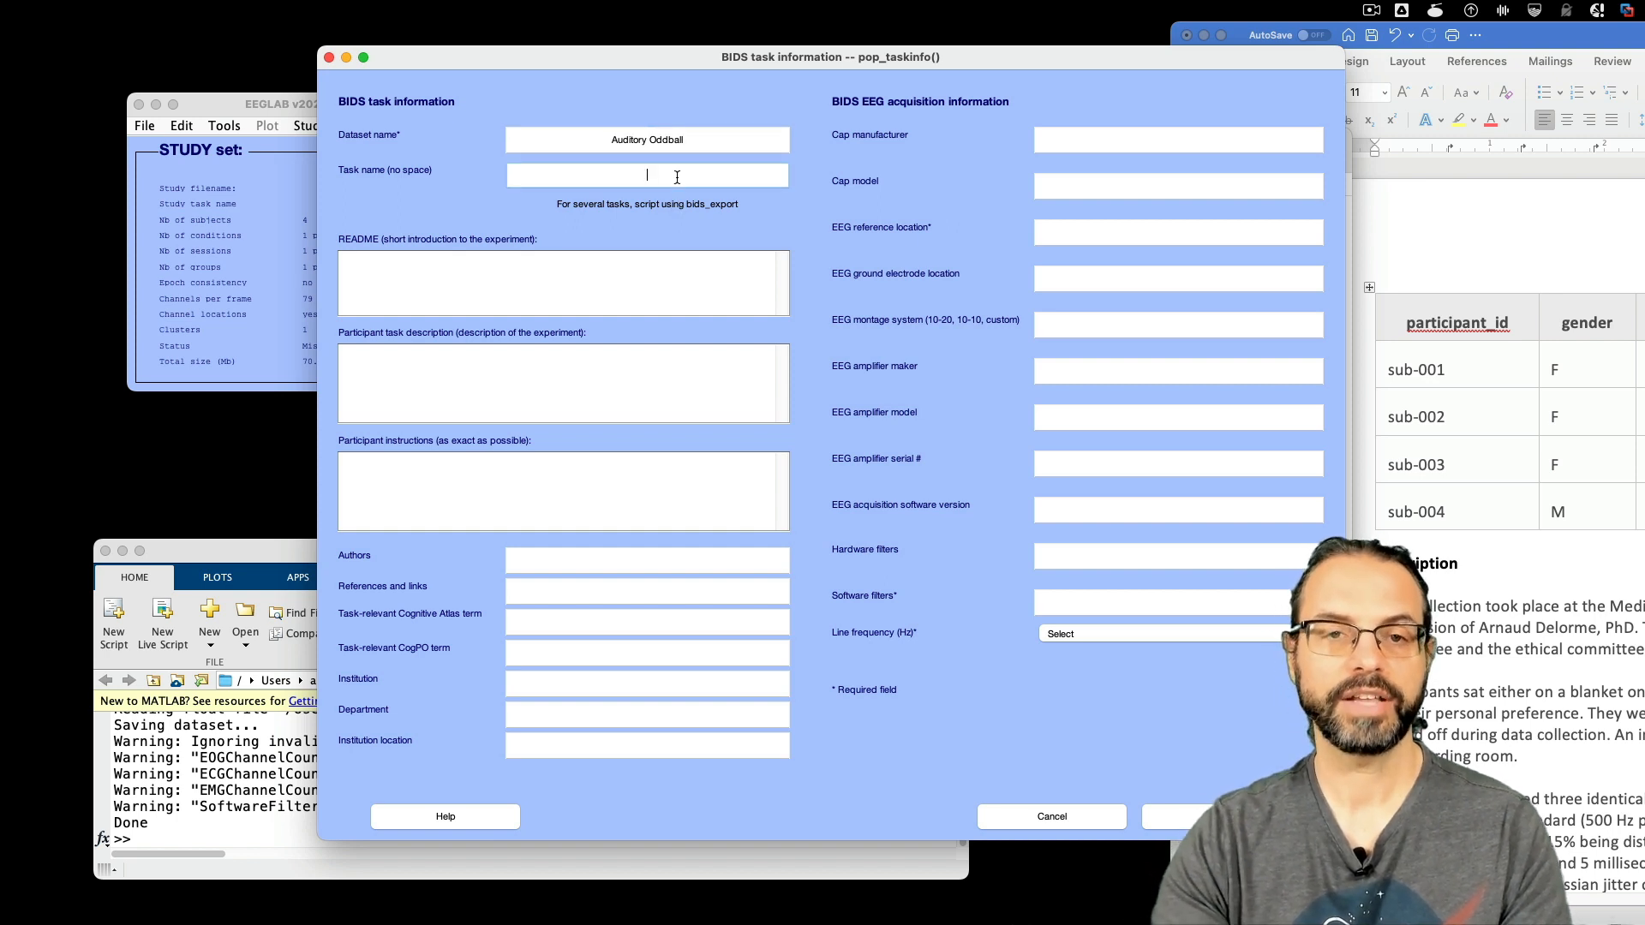
text(a)
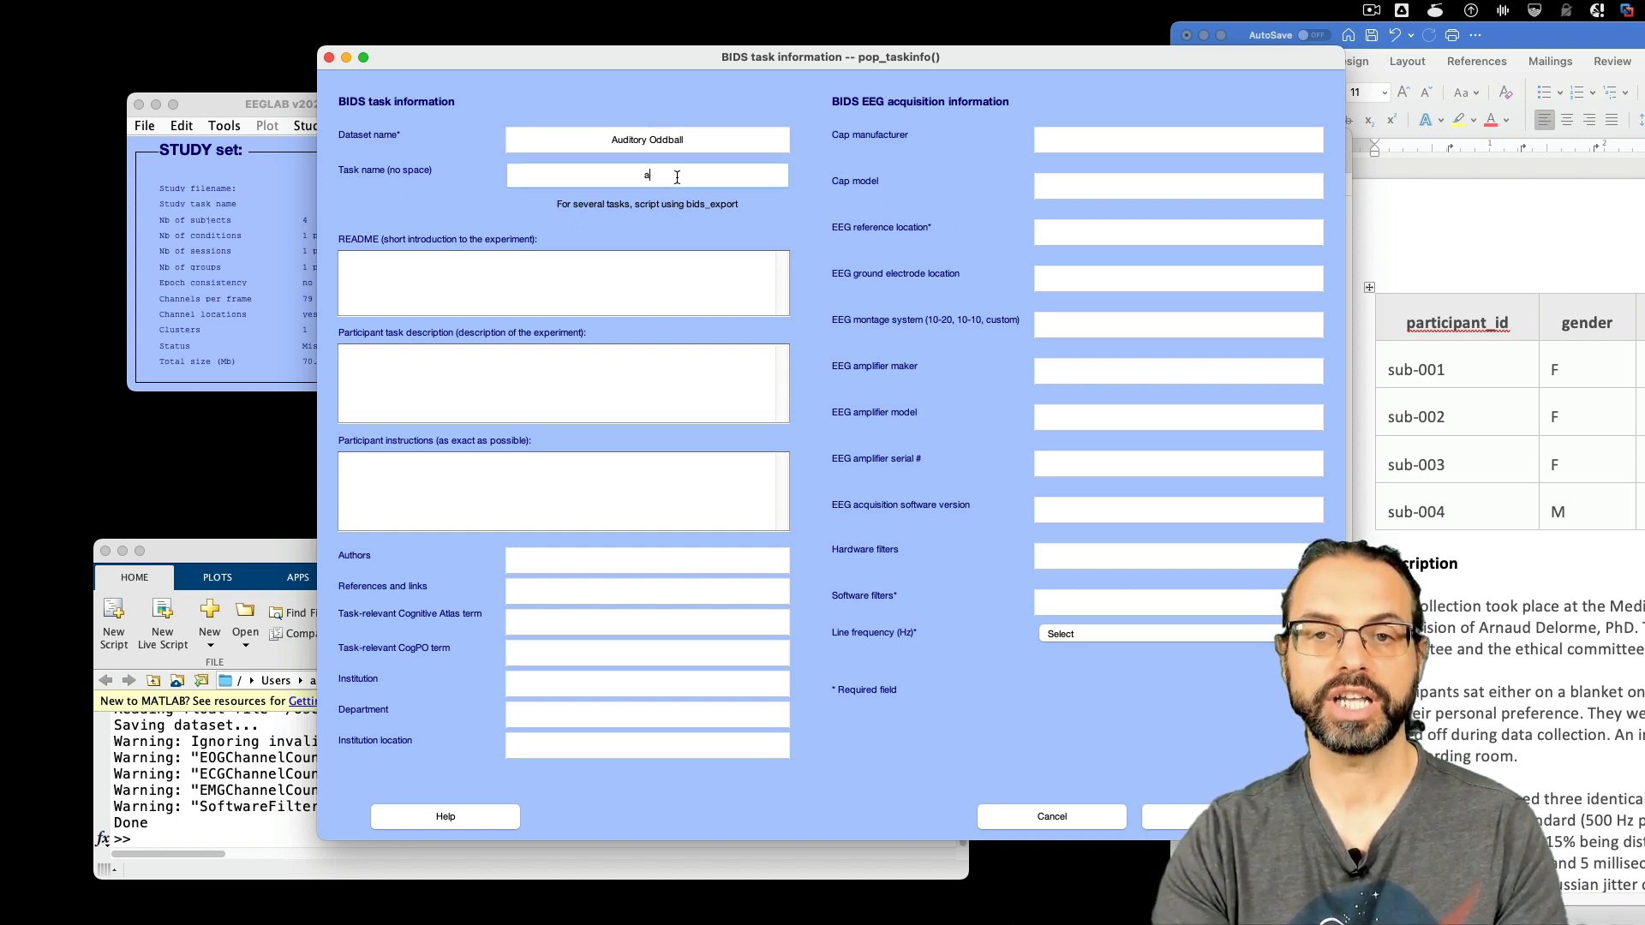
text(udodd)
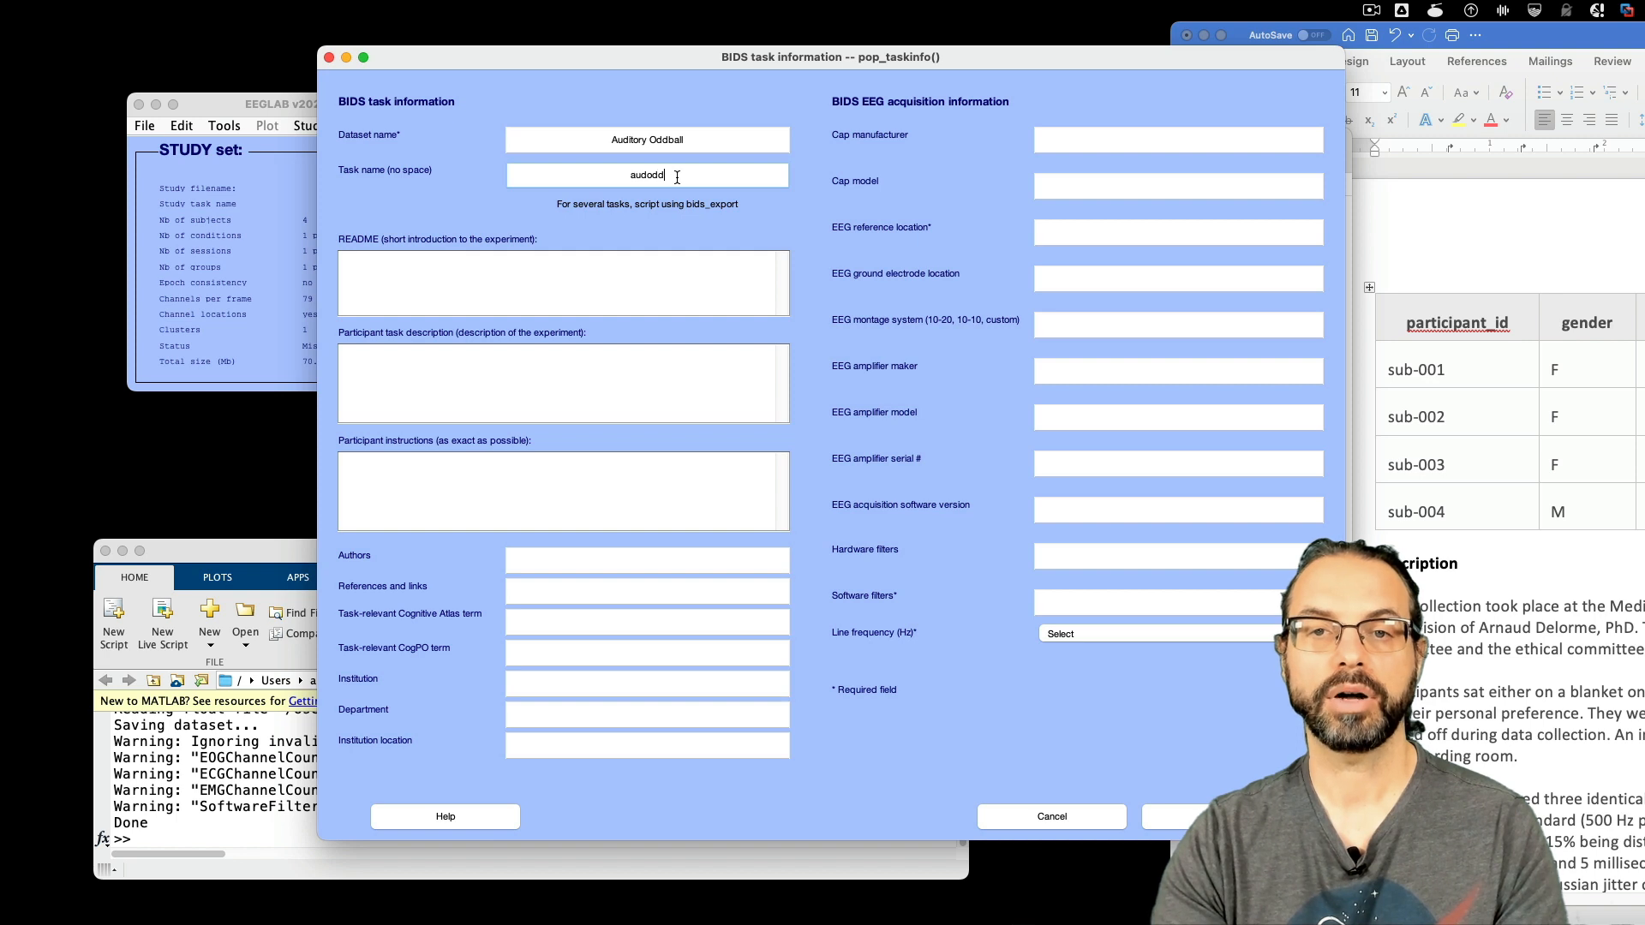
text(ball)
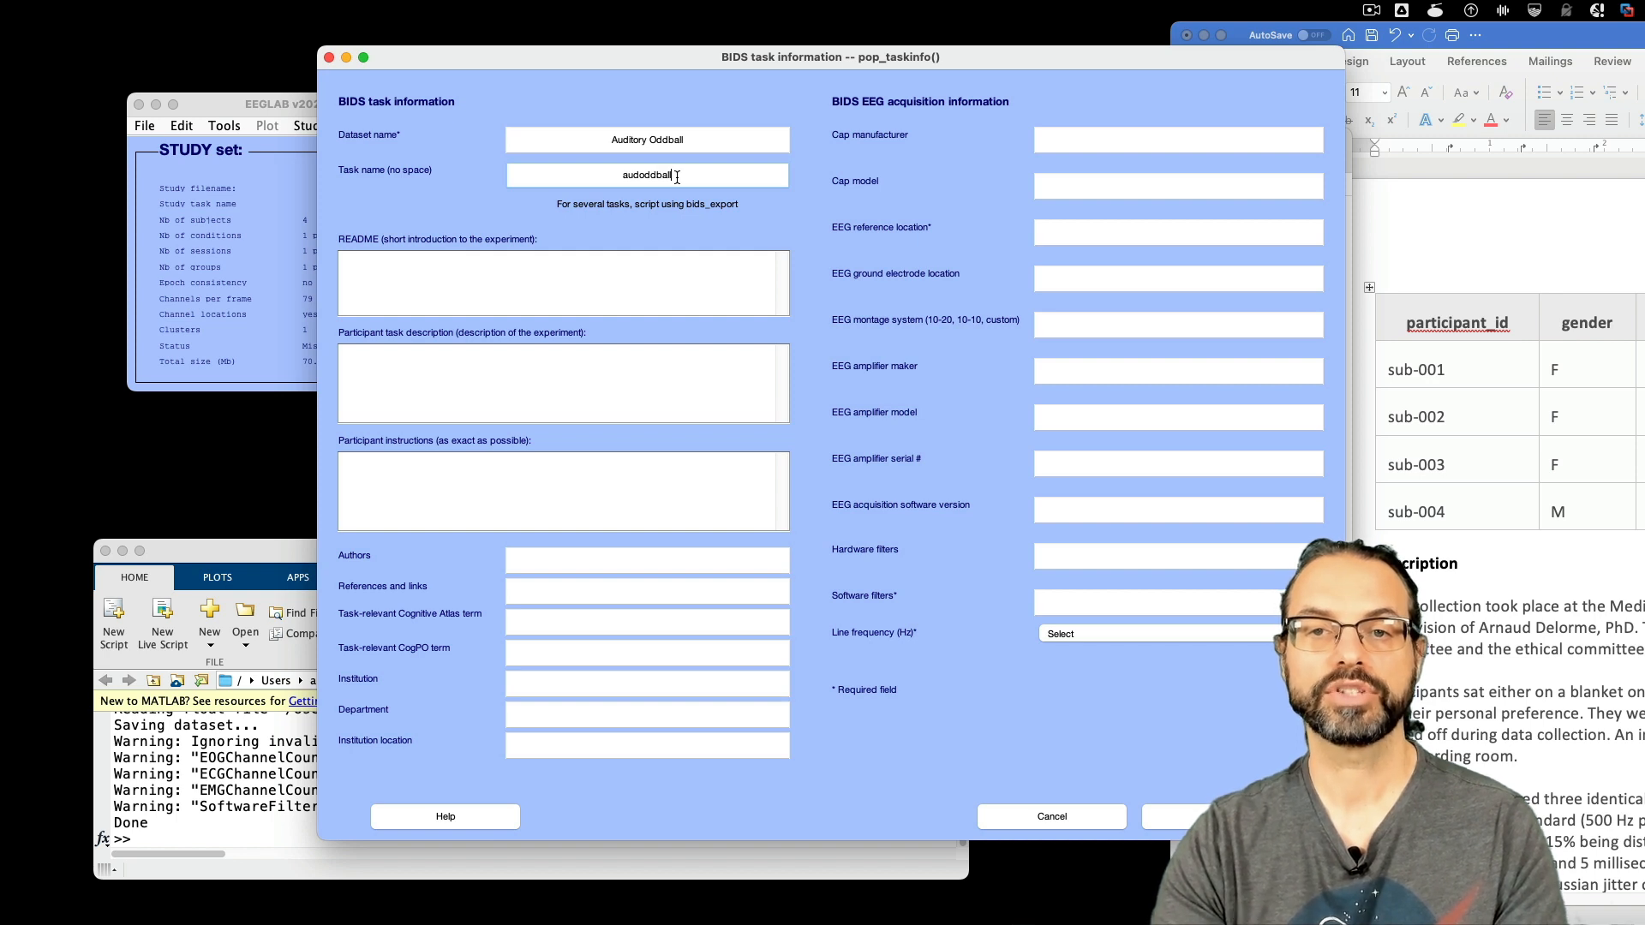
- Copy the three Description paragraphs from the info document in Word into the README field of the BIDS task information
click(602, 284)
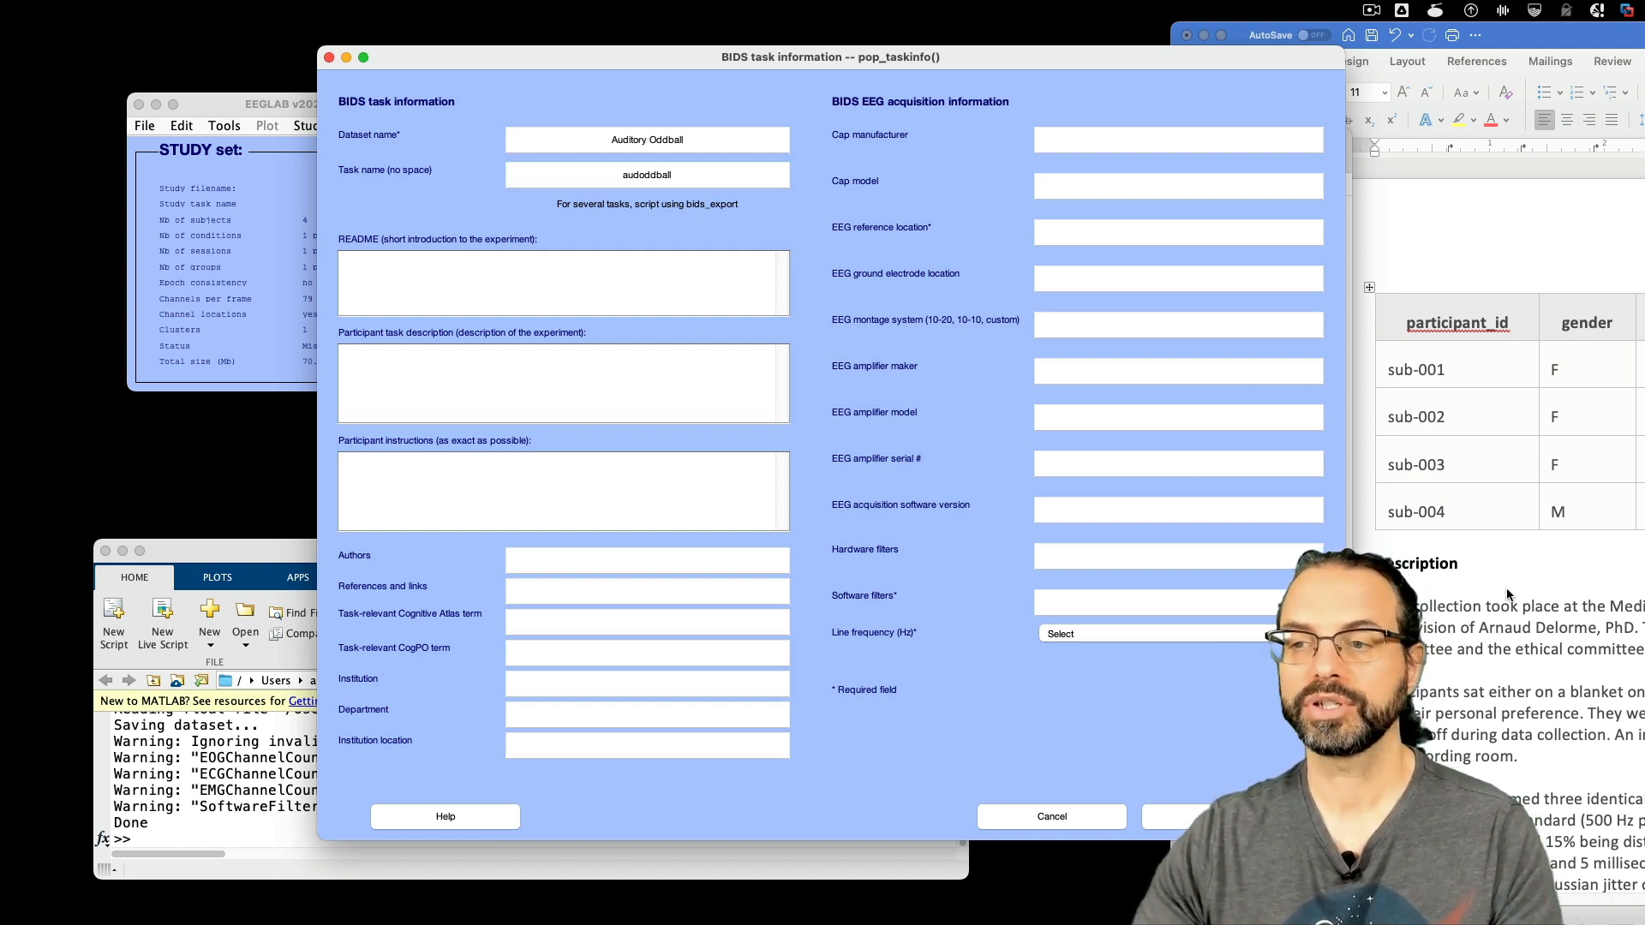
click(1559, 203)
drag(1628, 36, 1206, 35)
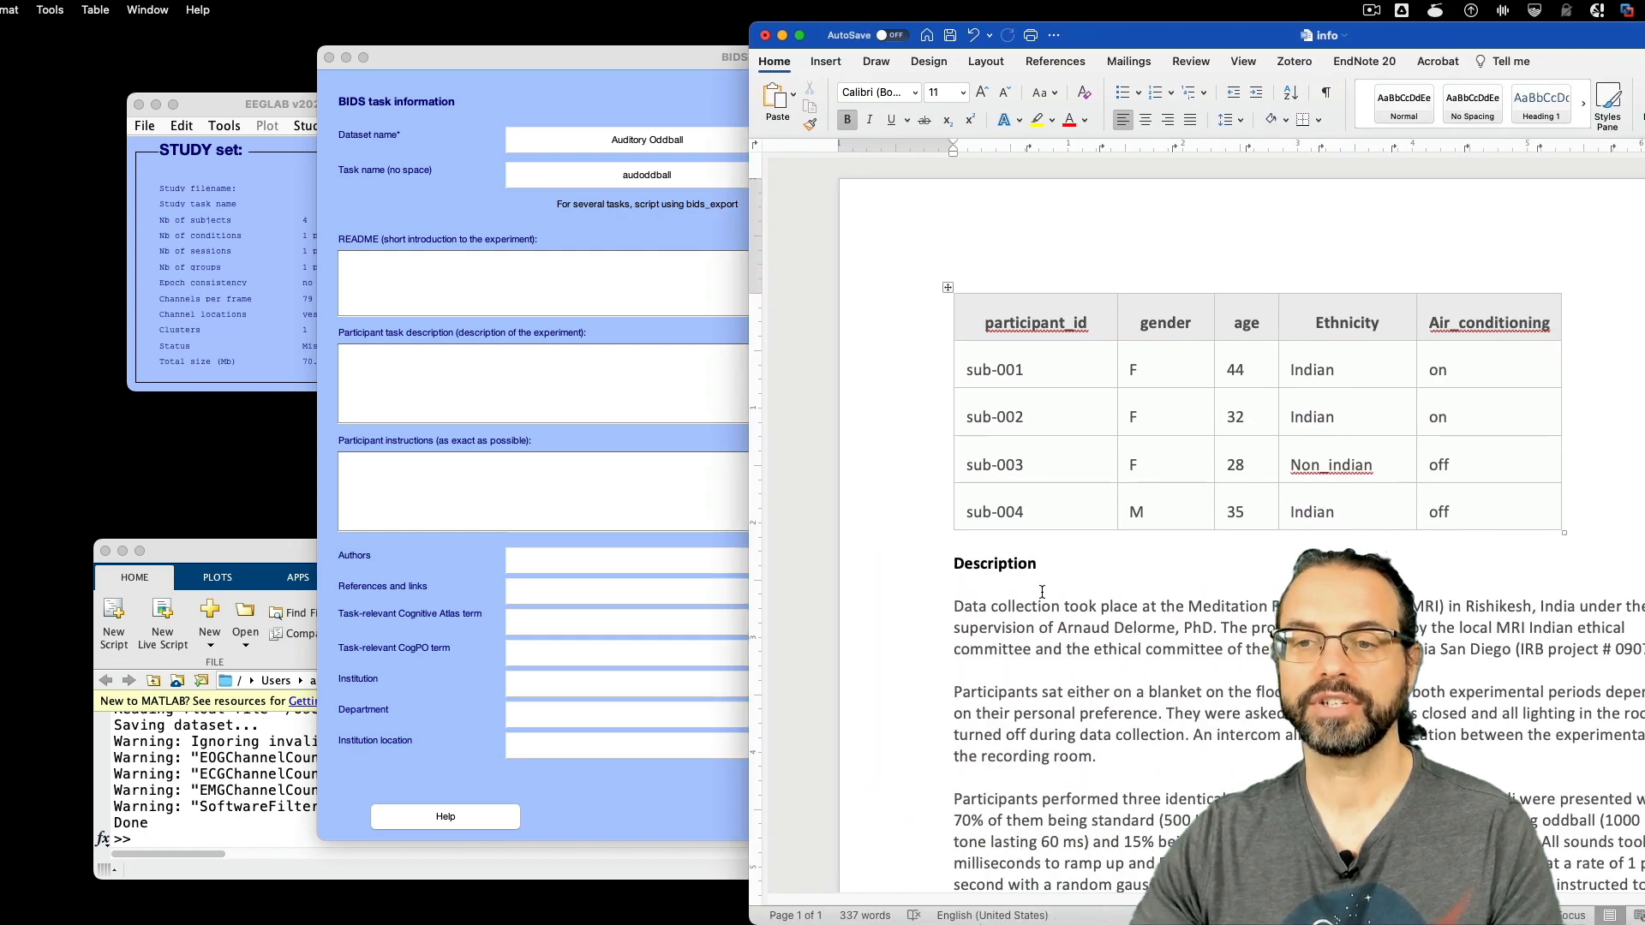
scroll(1030, 521, down, 4)
drag(954, 425, 1545, 724)
key(super+c)
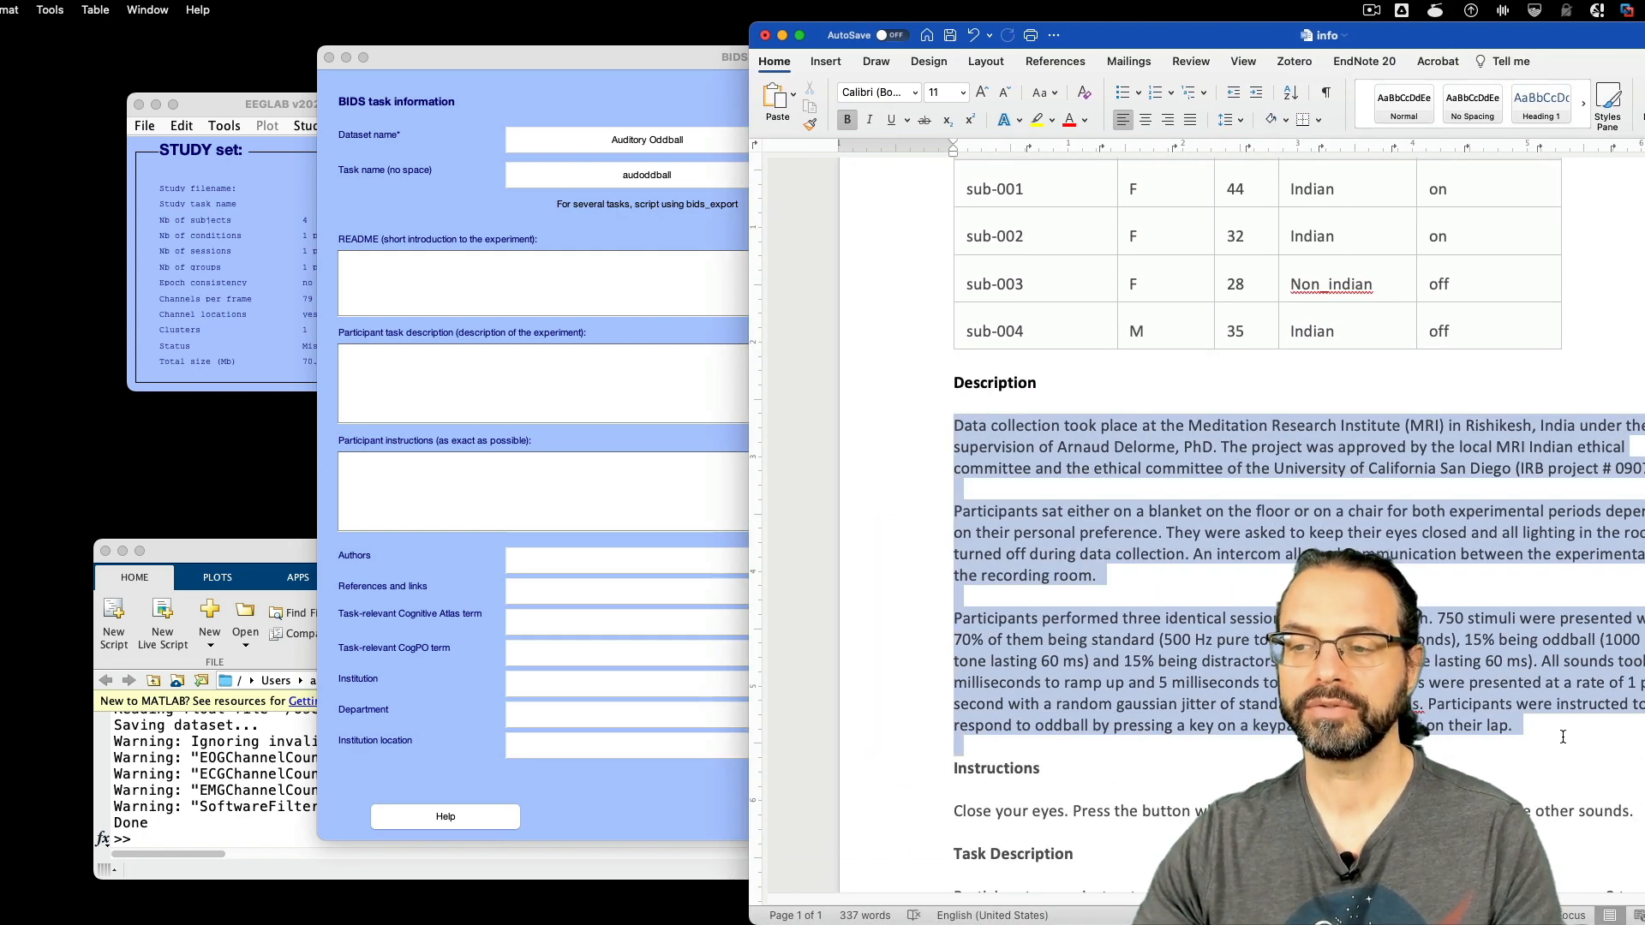
click(520, 301)
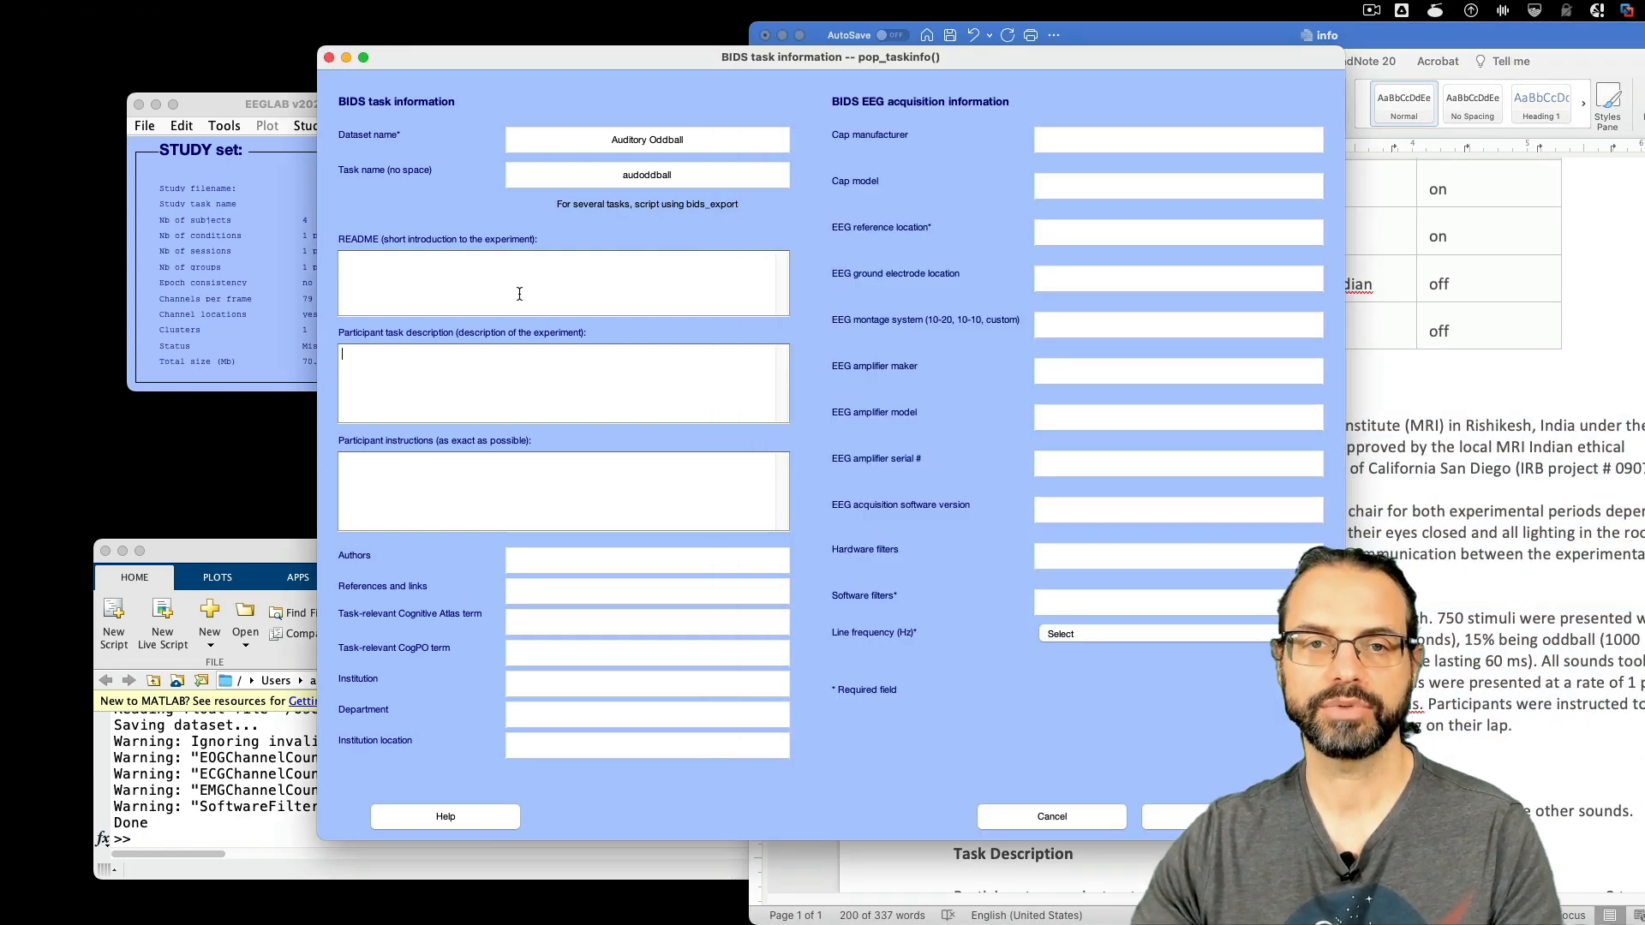
key(super+v)
- Copy the Task Description paragraph from the info document into the participant task description field
click(1517, 562)
scroll(1370, 660, down, 3)
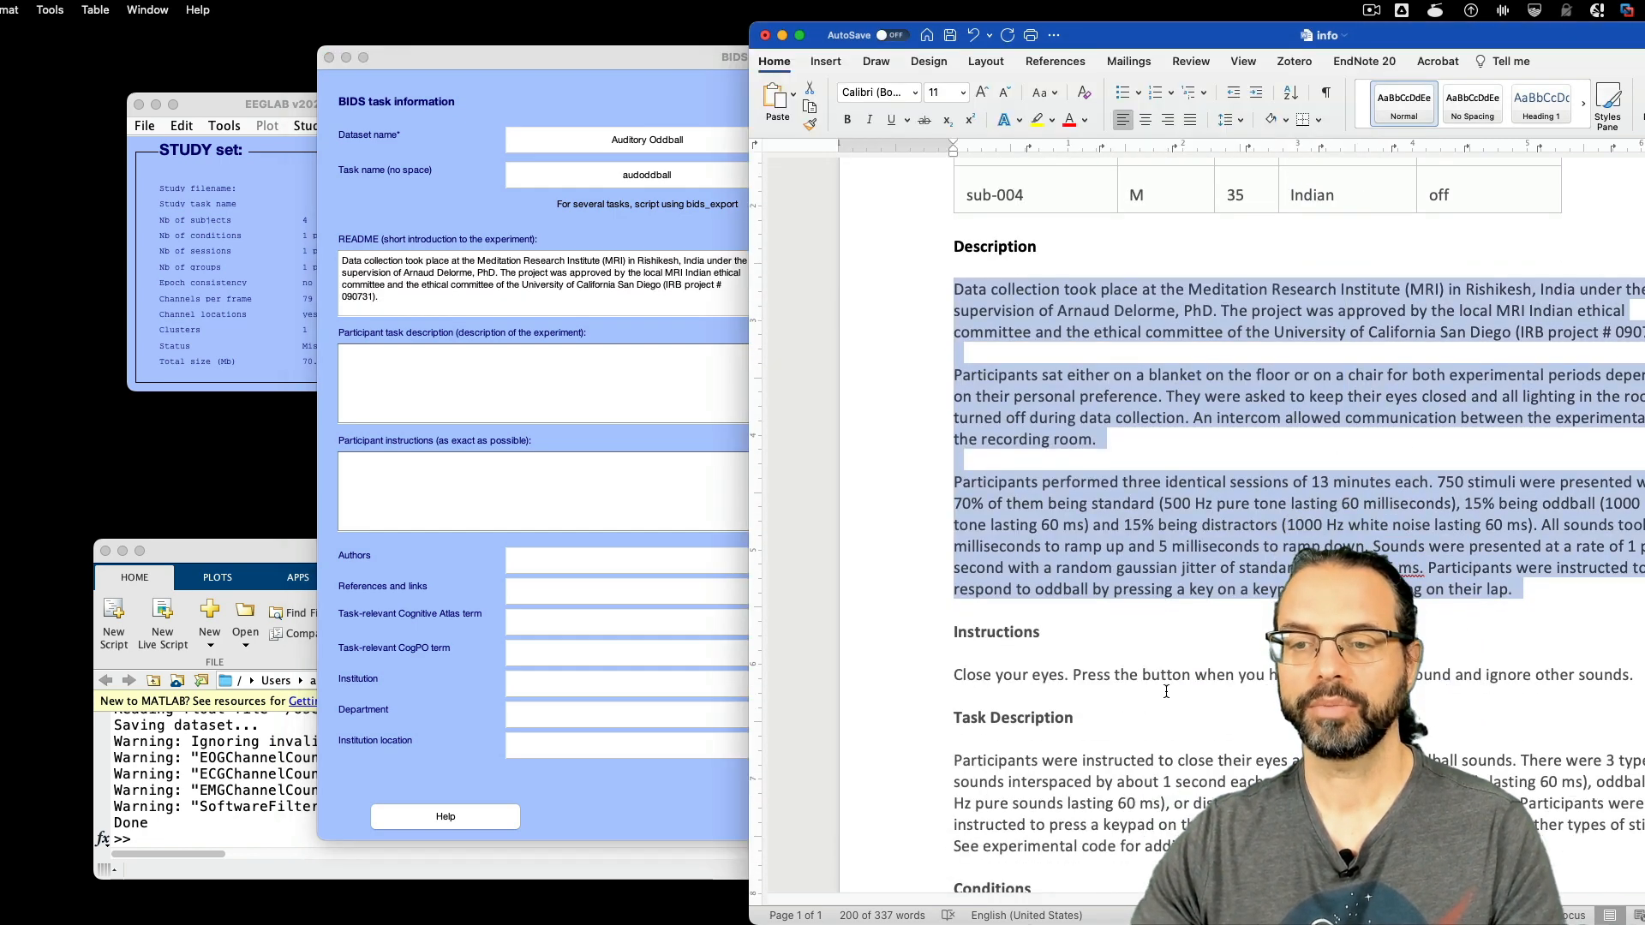
click(1126, 774)
triple_click(1126, 774)
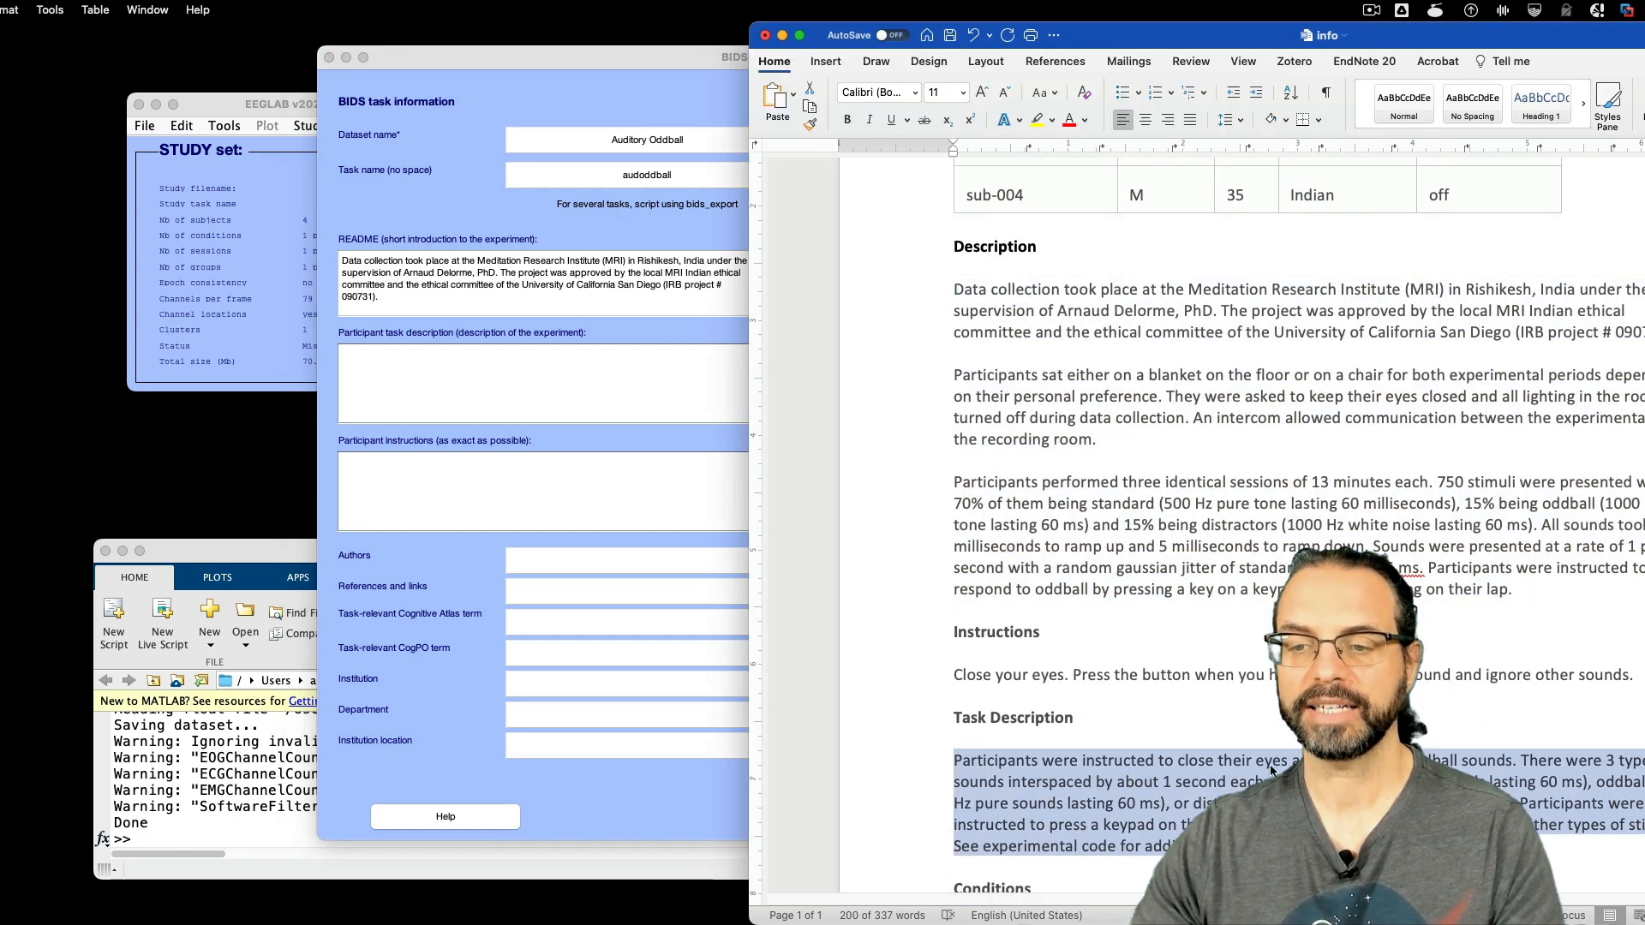
click(485, 384)
text(Participants were instructed to close their eyes and respond to oddball sounds. There were 3 types of sounds interspaced by about 1 second each, standard (500 Hz pure sounds lasting 60 ms), oddball (1000 Hz pure sounds lasting 60 ms), or distractor sounds (white noise lasting 60 ms). Participants were instructed to press a keypad on their lap when hearing an oddball and to ignore other types of stimuli. See experimental code for additional details.)
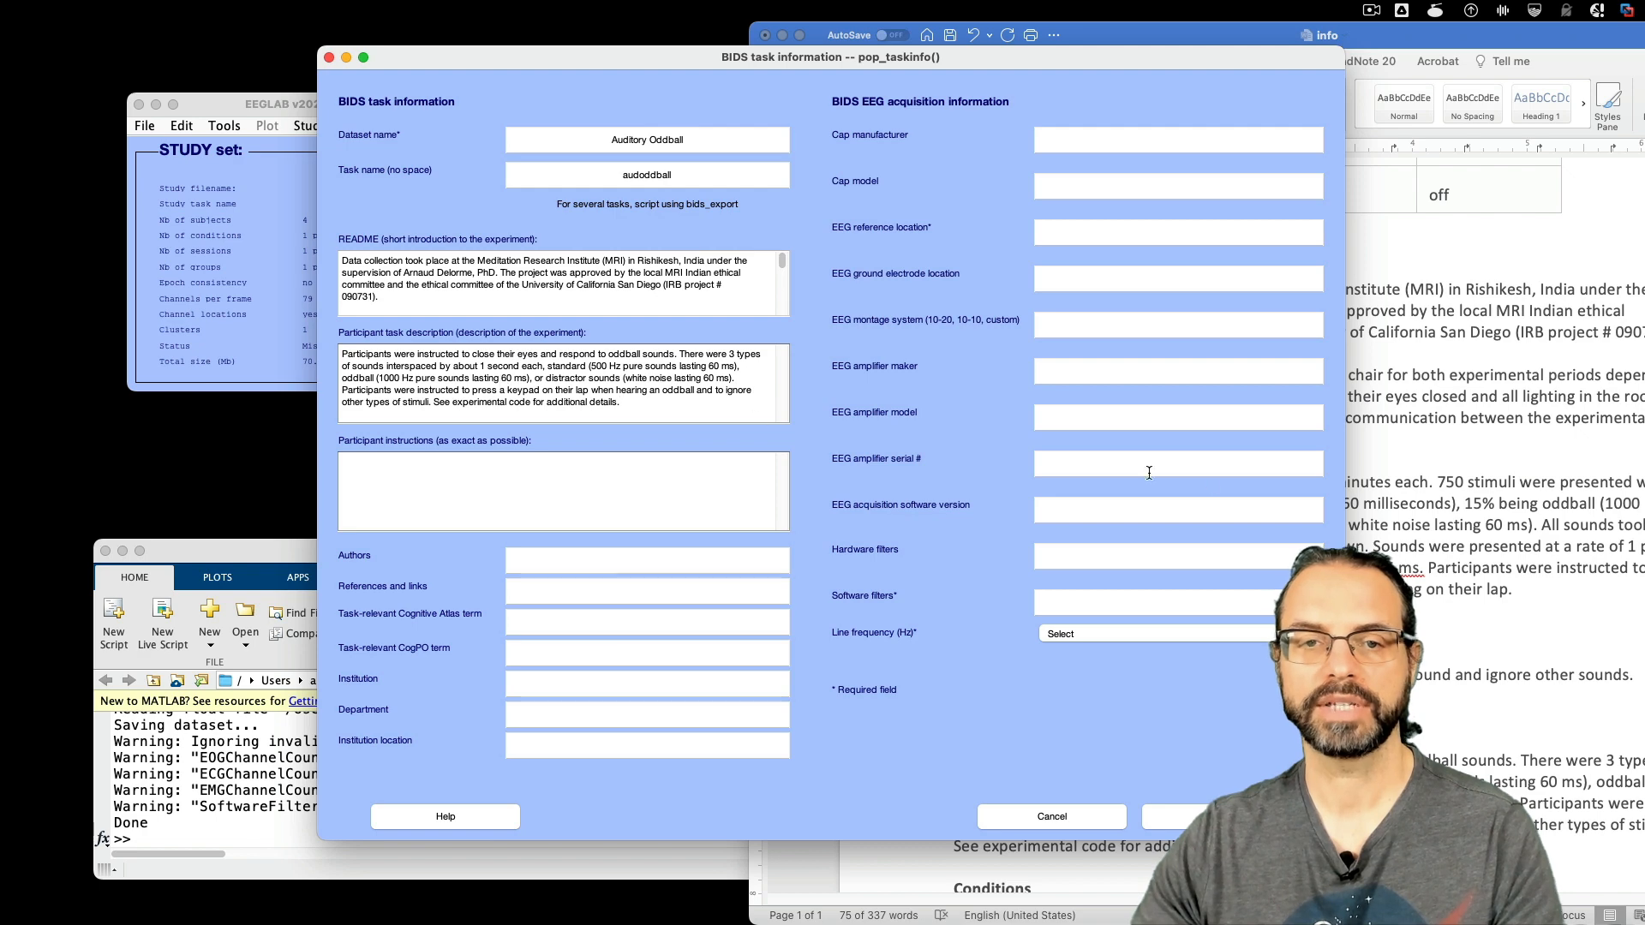
- Copy the Instructions sentence from the info document into the participant instructions field
click(1458, 514)
triple_click(1114, 676)
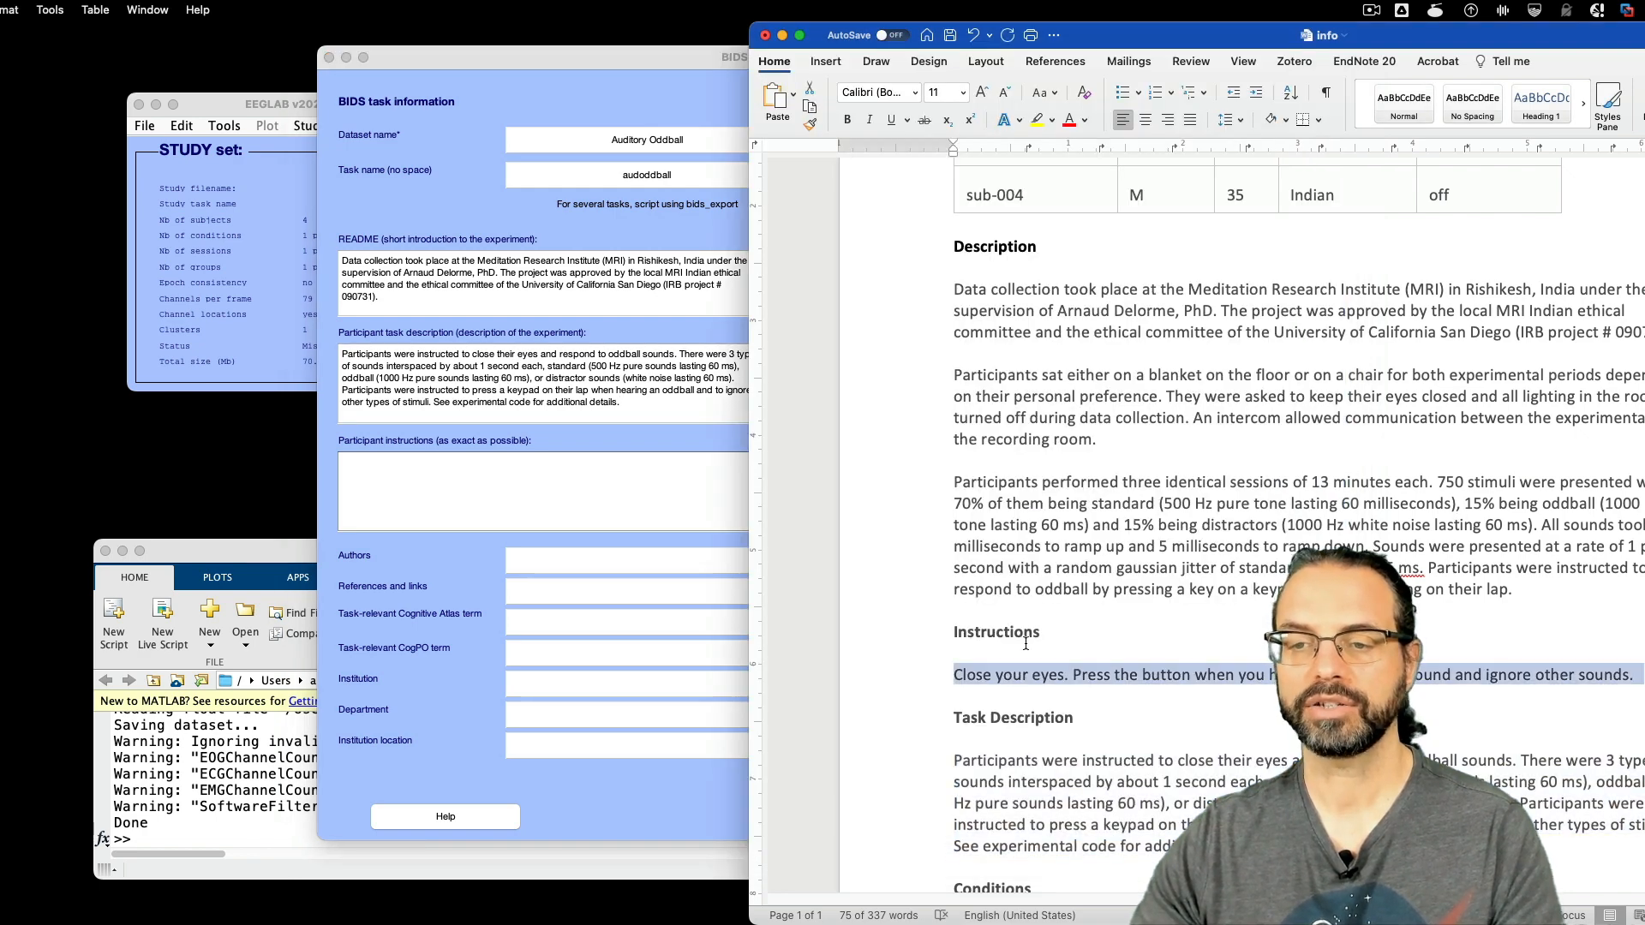
click(445, 488)
text(Close your eyes. Press the button when you hear the high pitch sound and ignore other sounds.)
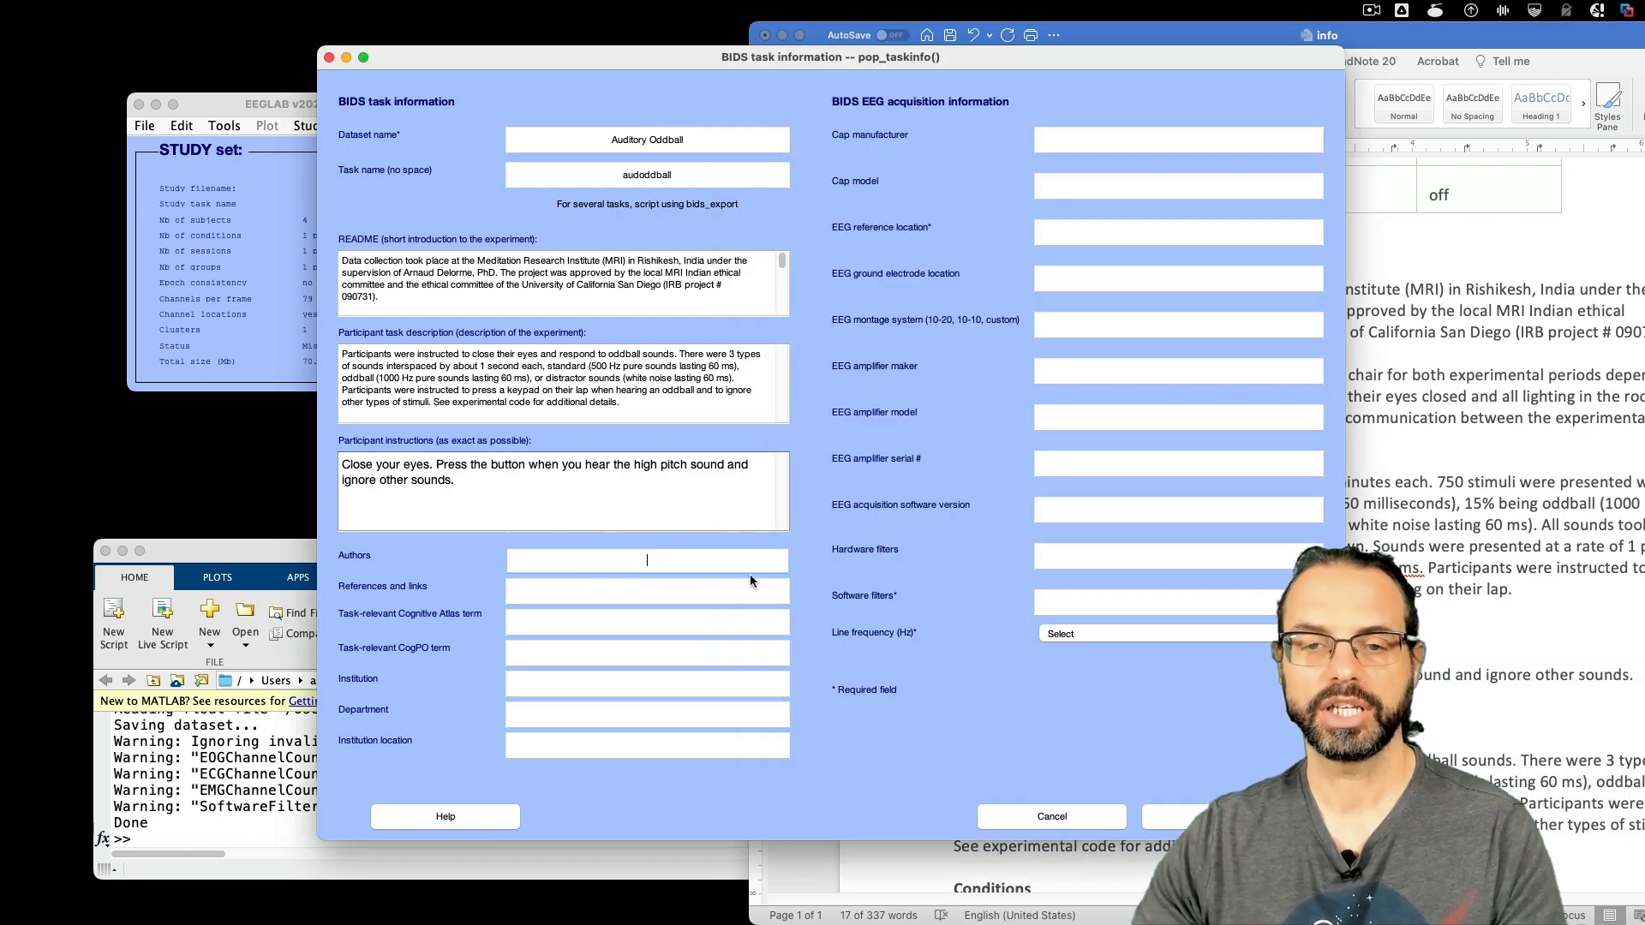
- Enter the full names of both authors, separated by a comma, in the Authors field of the BIDS task information
text(Arnaud D)
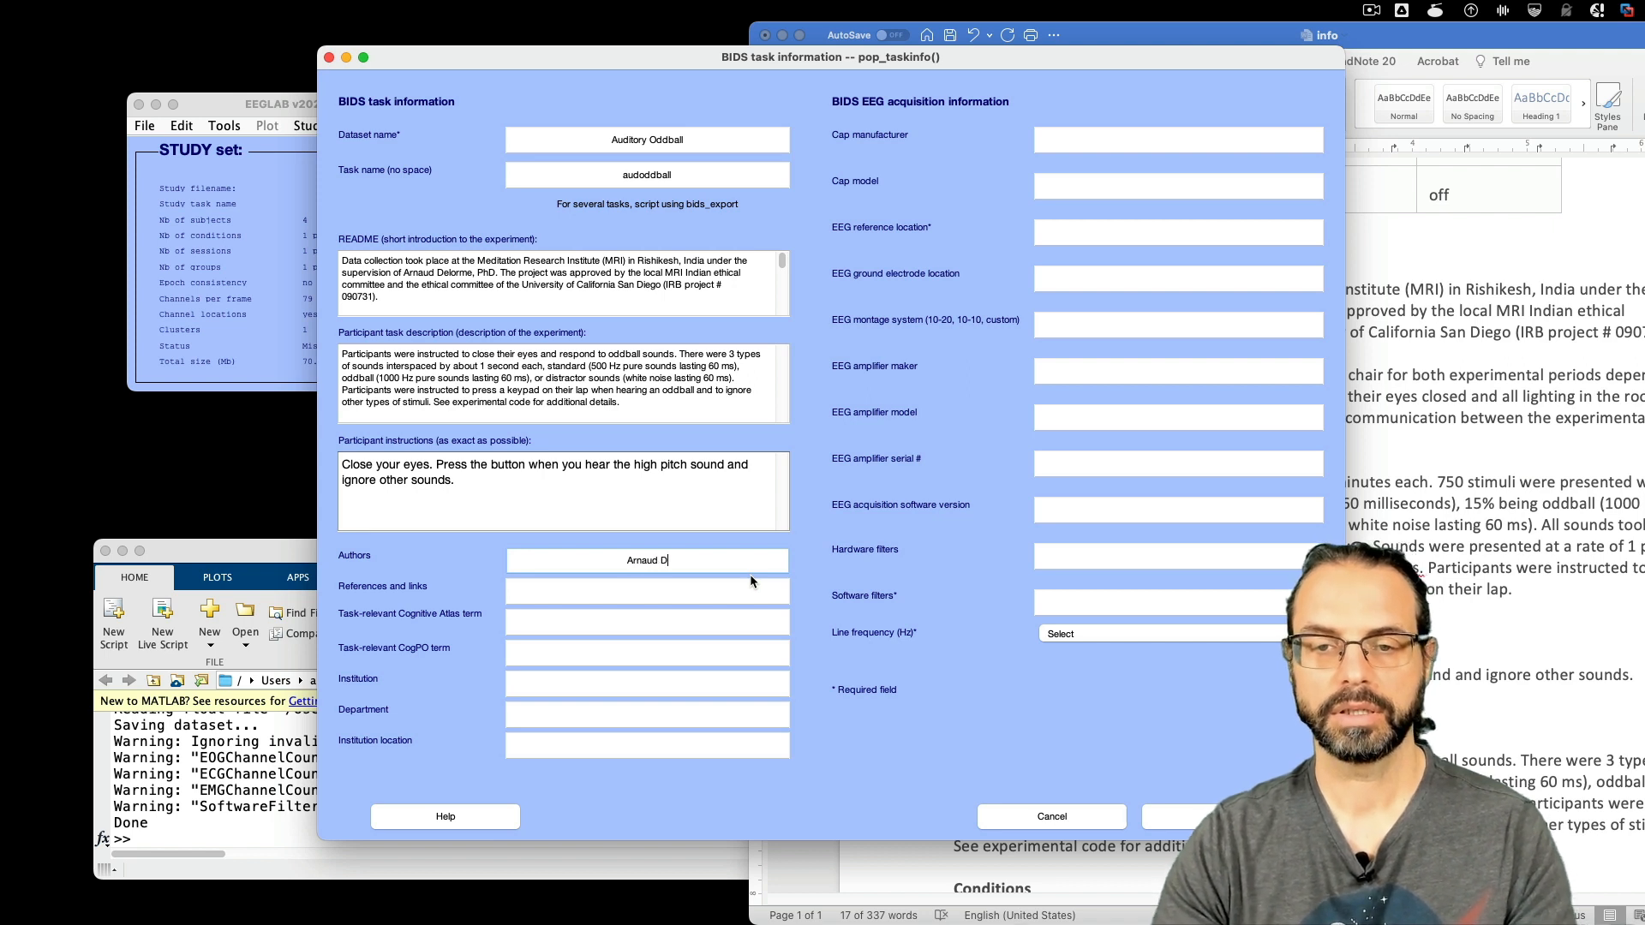
text(elorme, Trac)
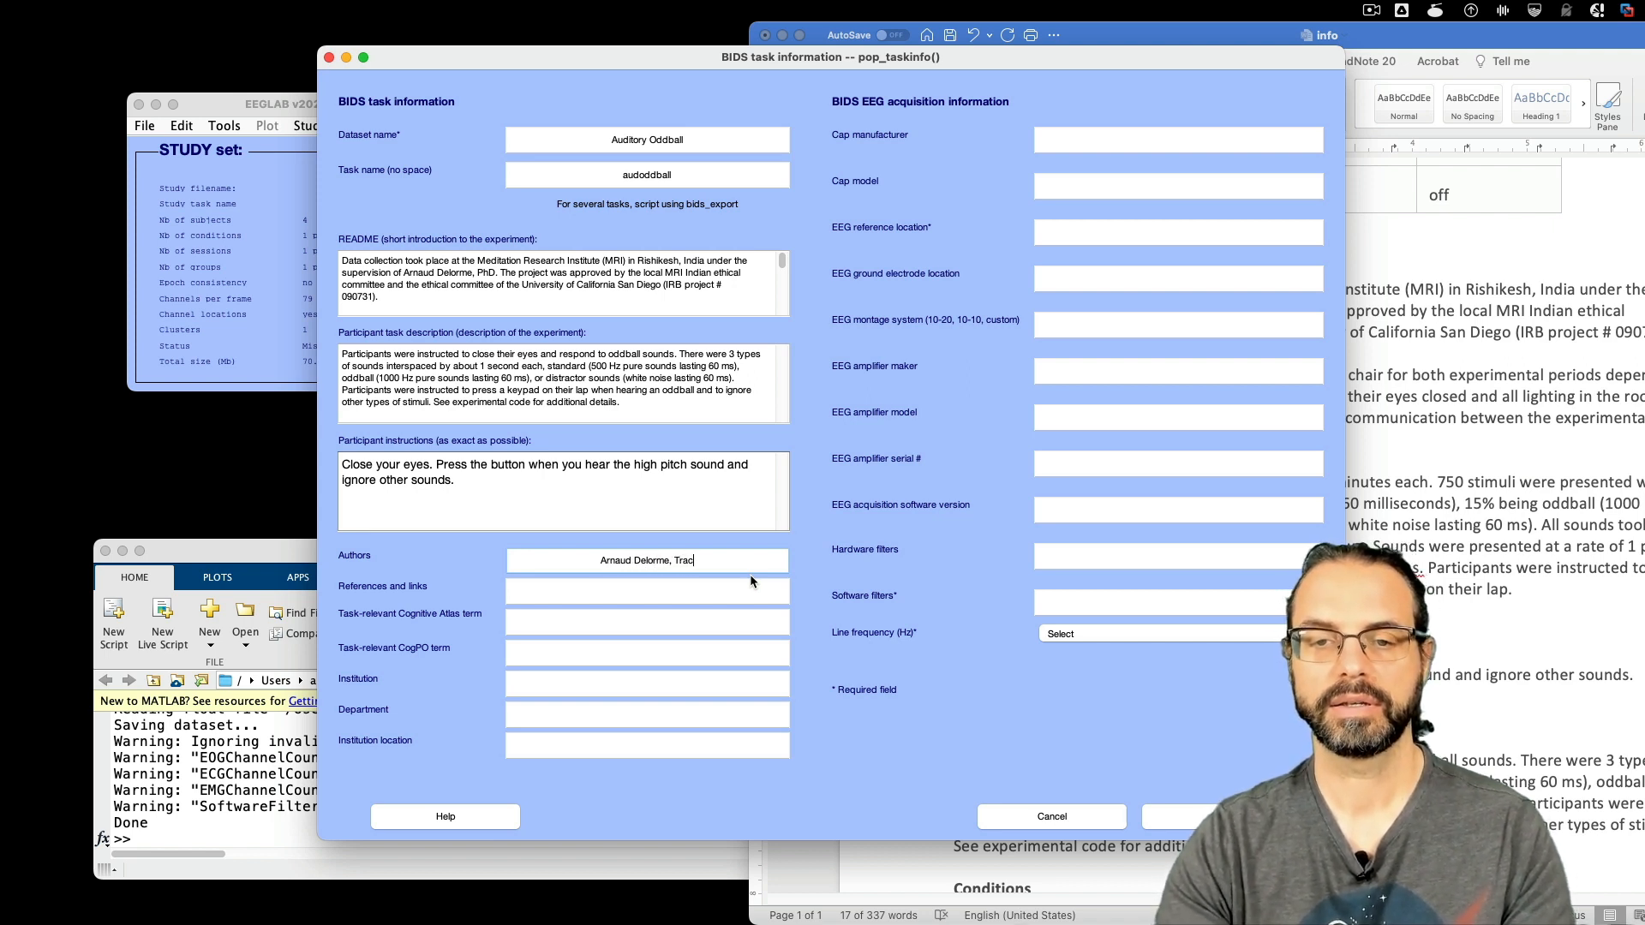
text(y Brand)
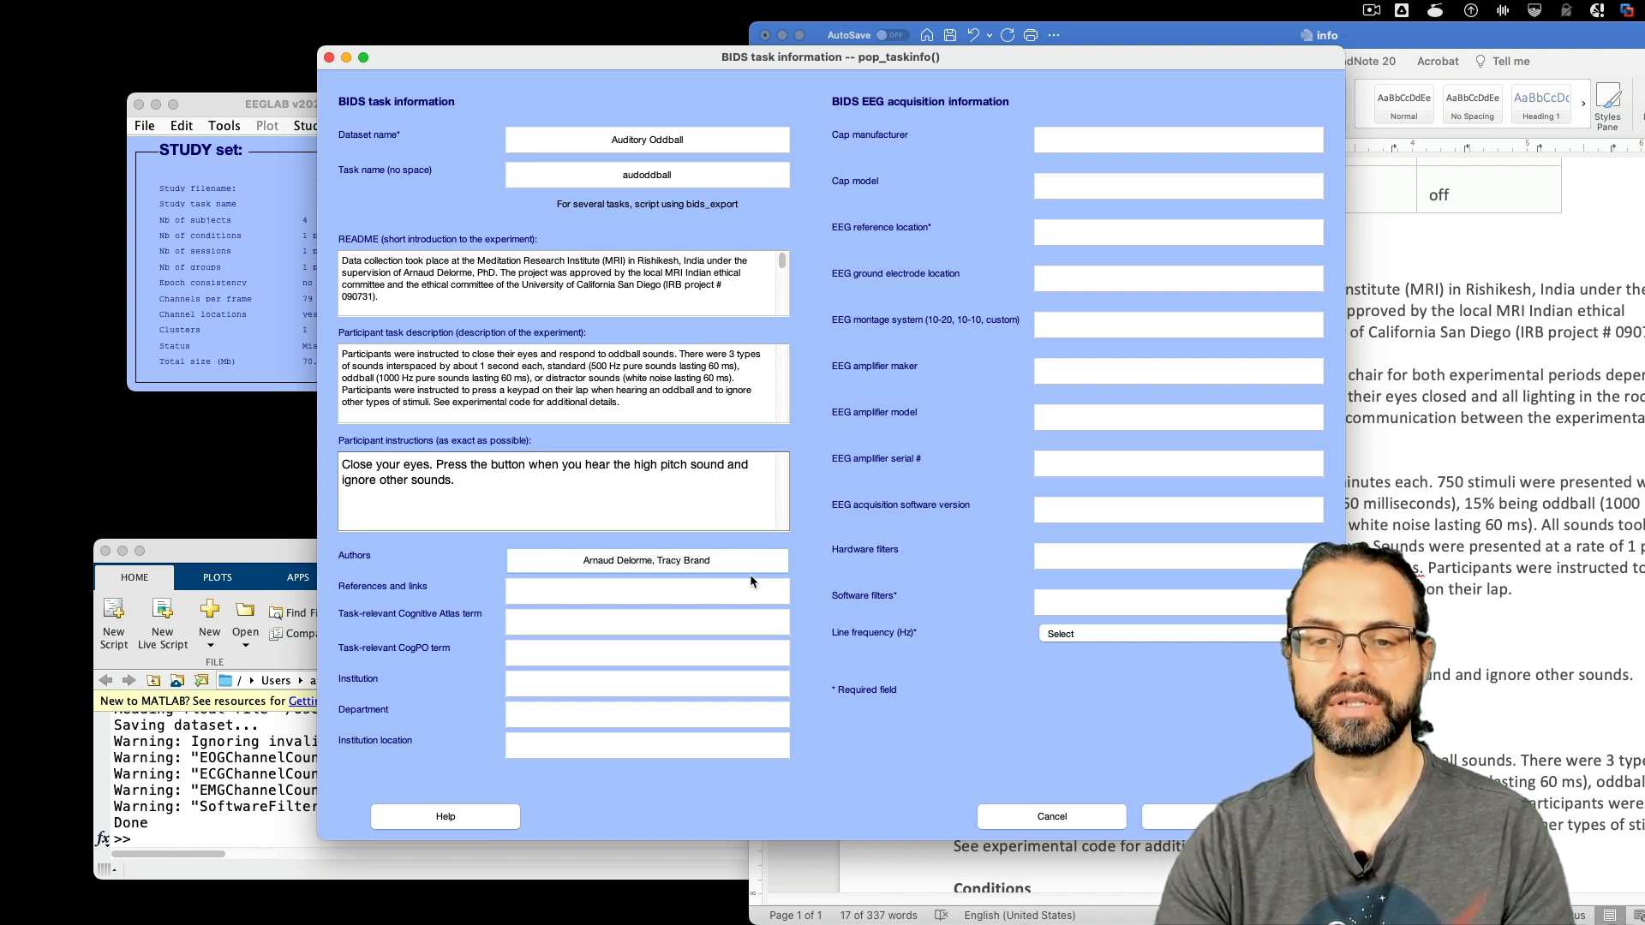
text(meyer)
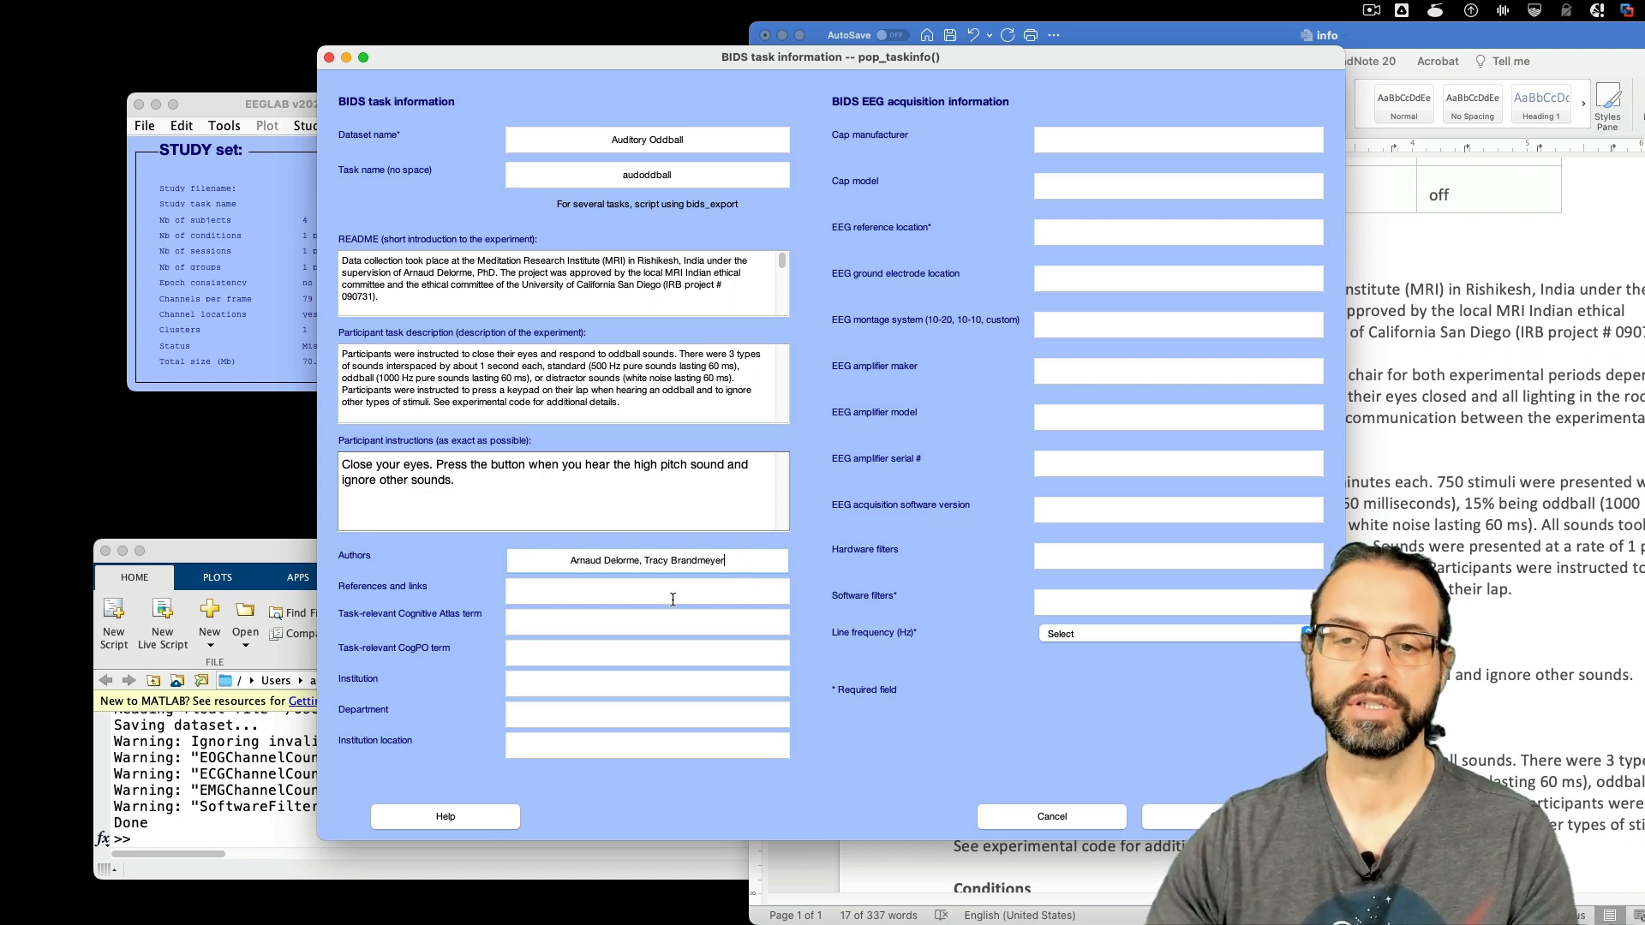
key(Tab)
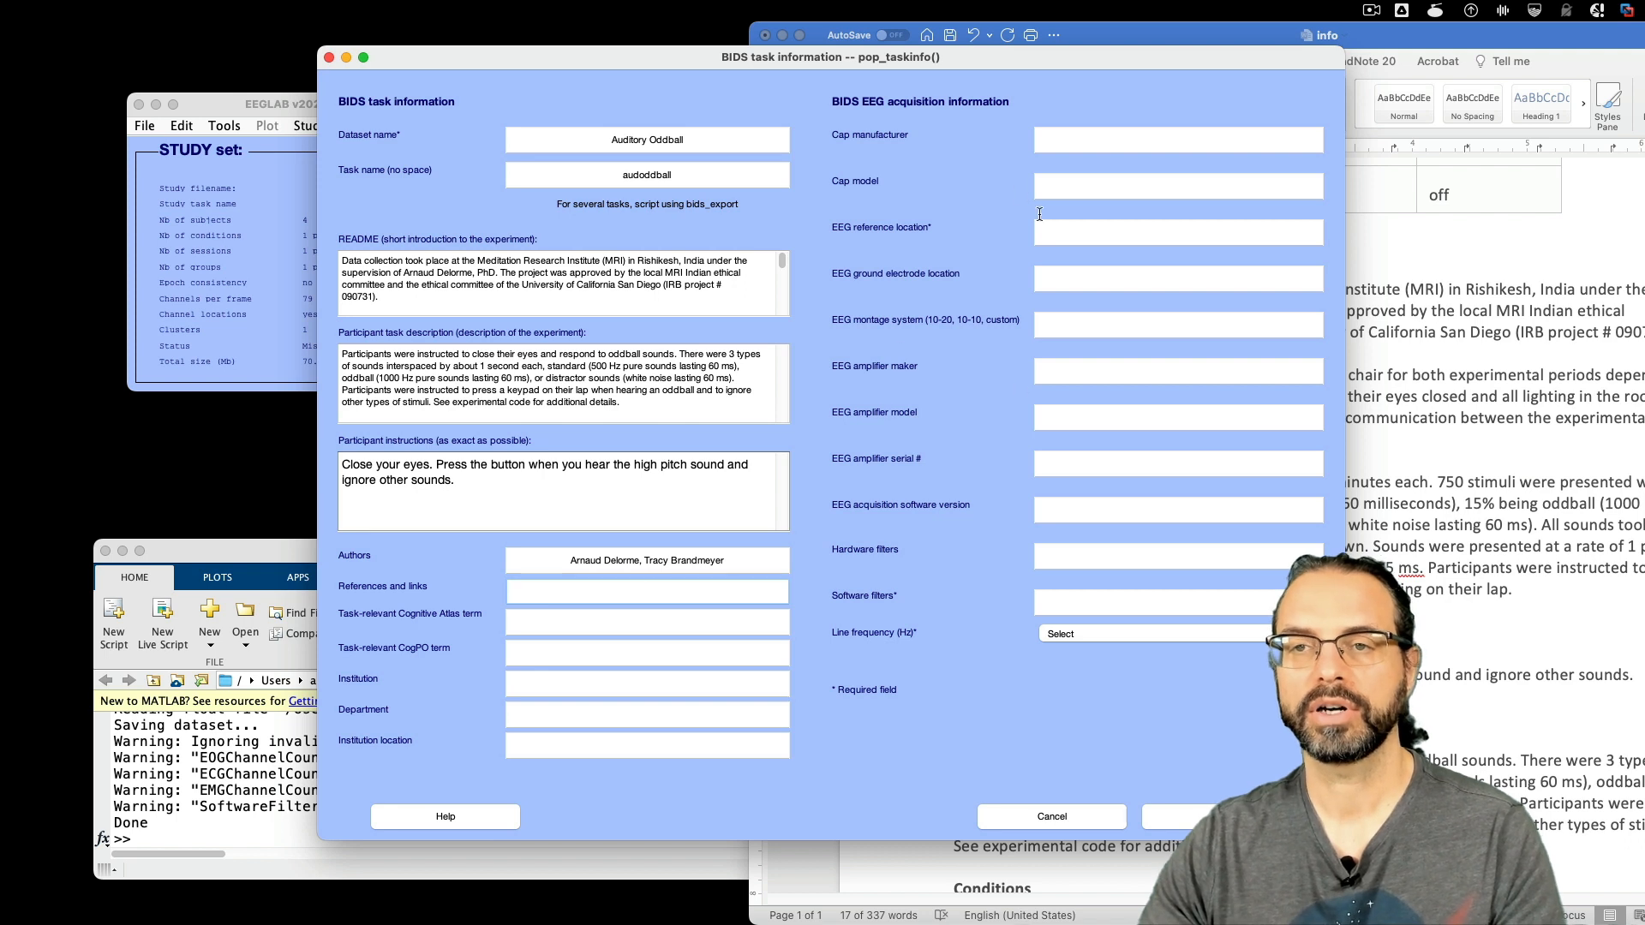
- Enter "Easycap" as the cap manufacturer and "64 channel" as the cap model in the EEG acquisition information
click(1147, 135)
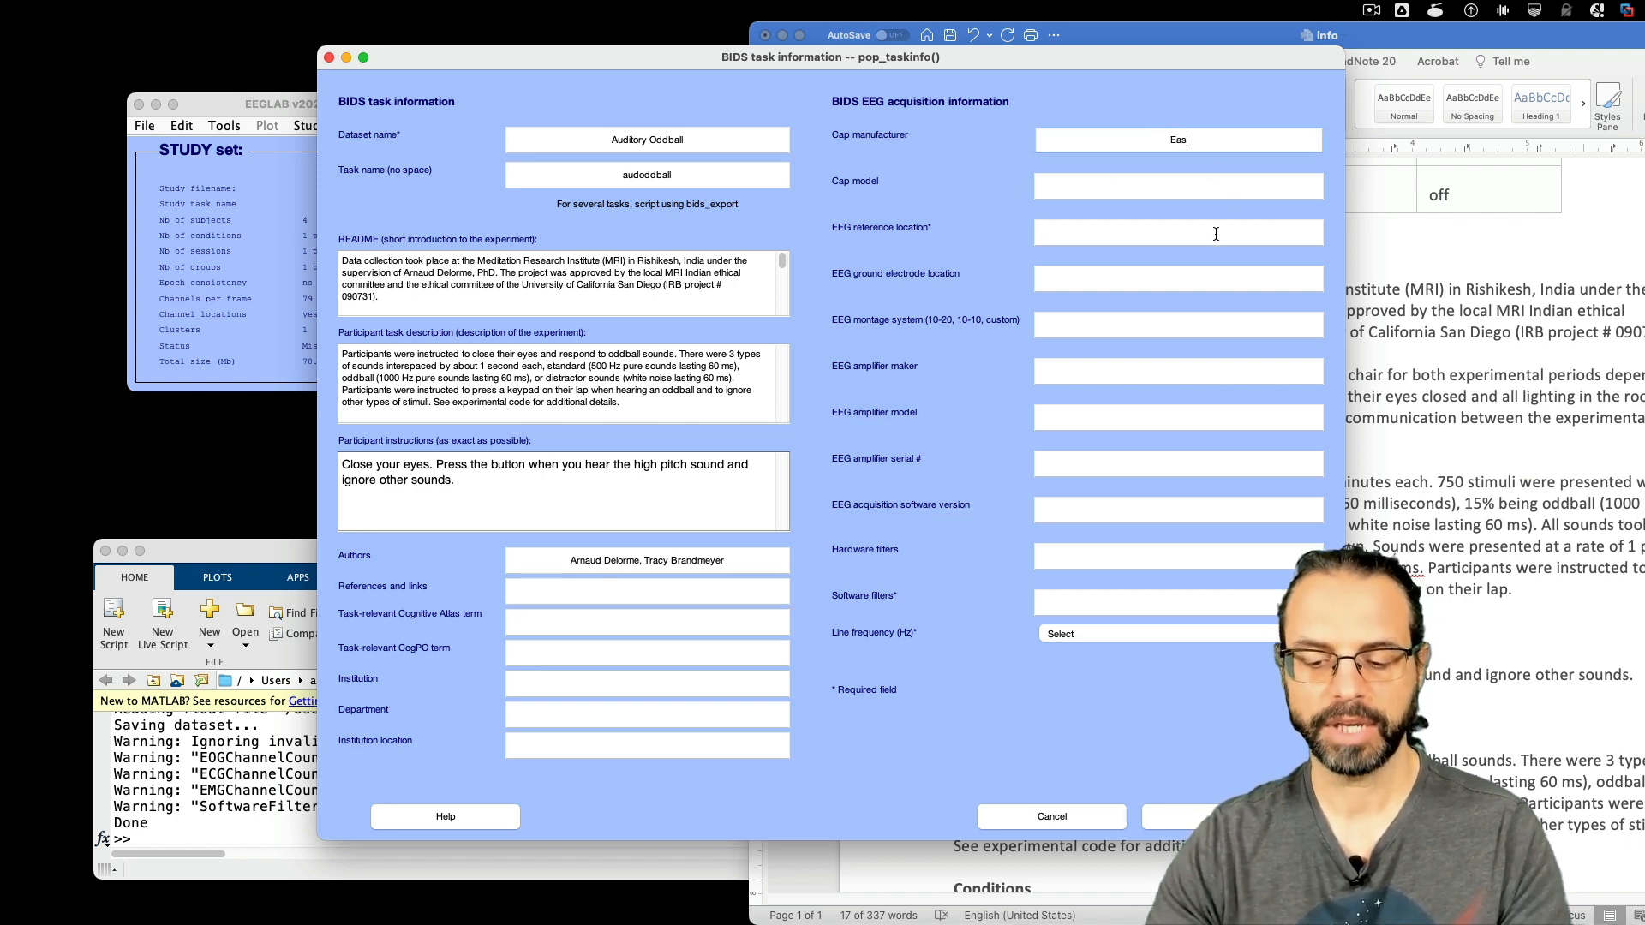
text(Easycap)
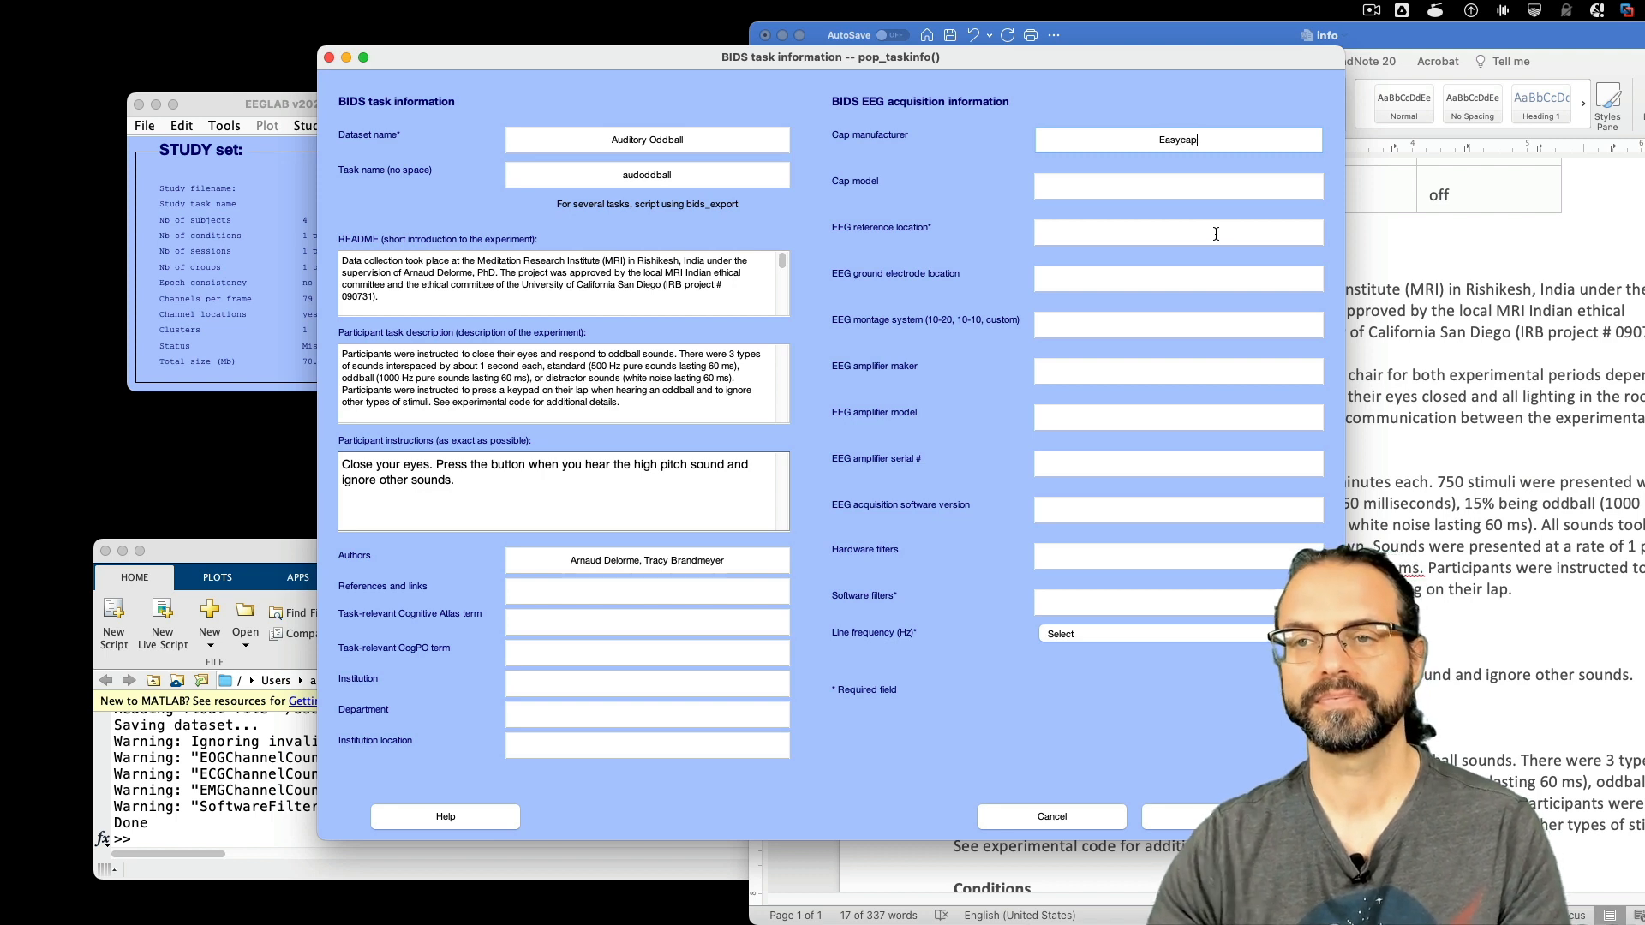
click(1171, 181)
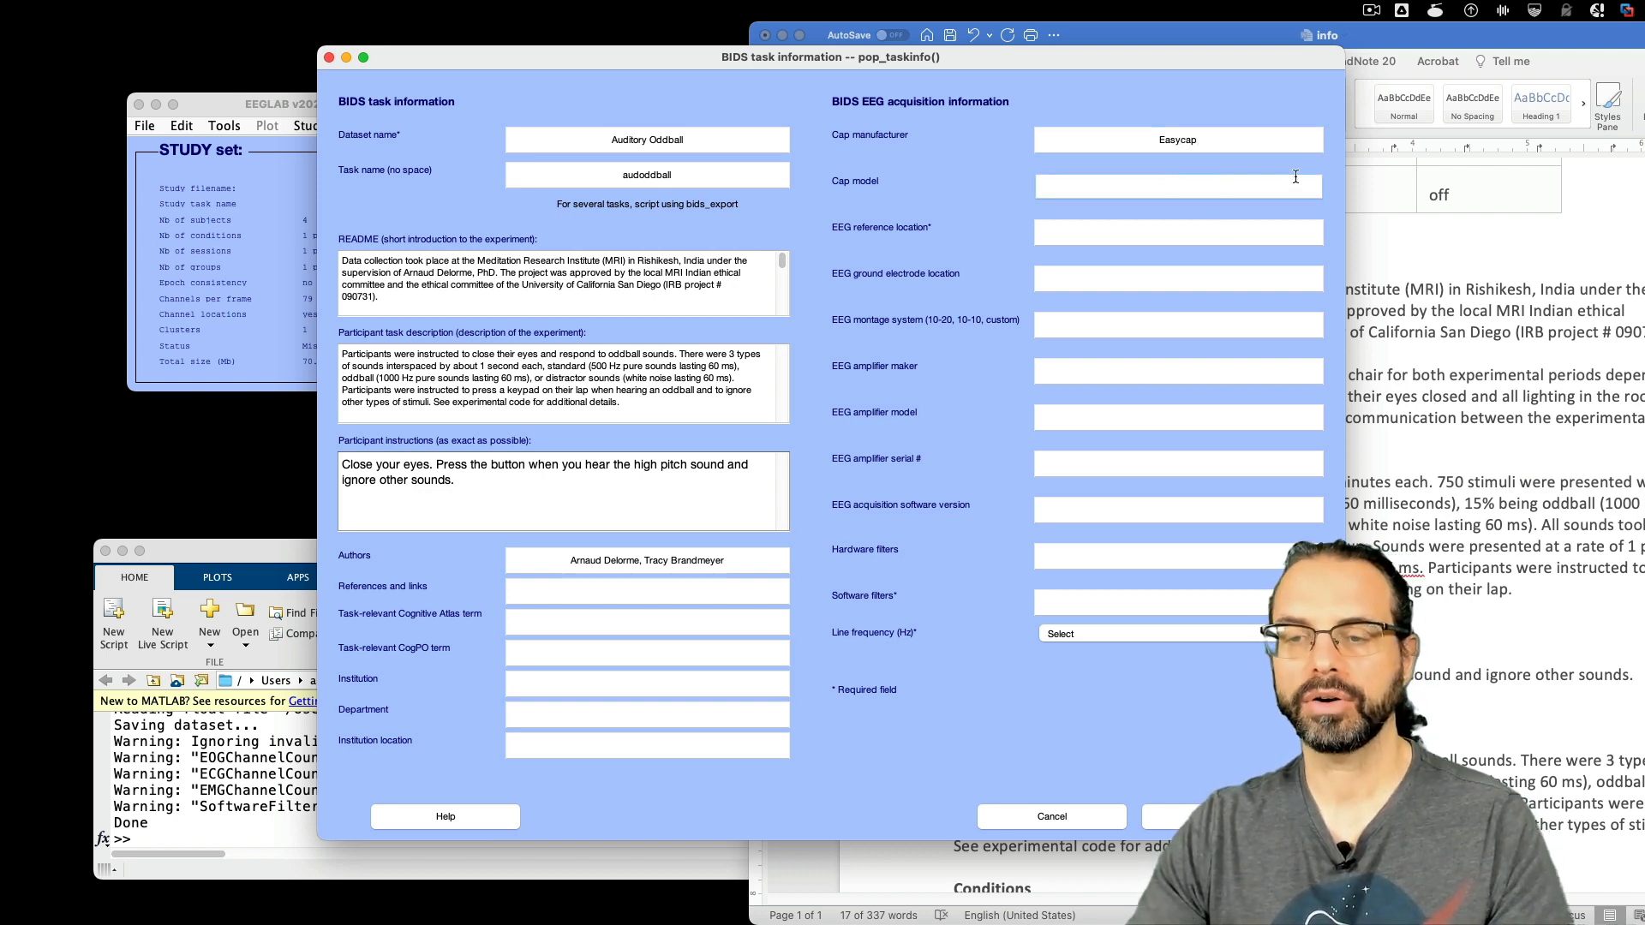
text(64)
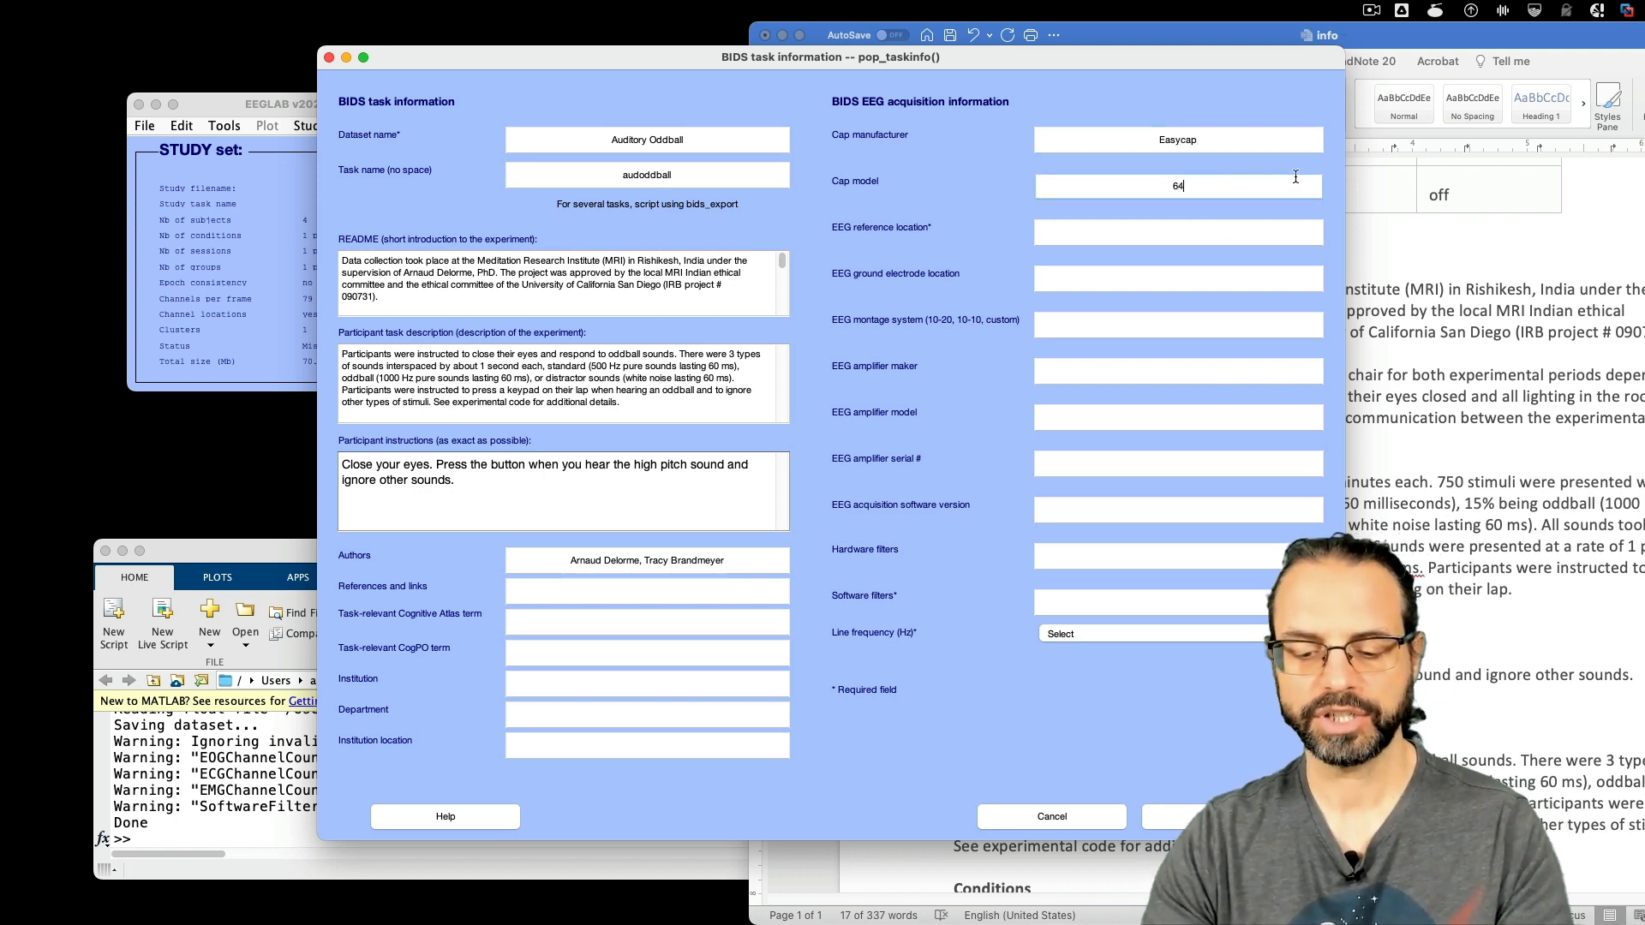
text( channel)
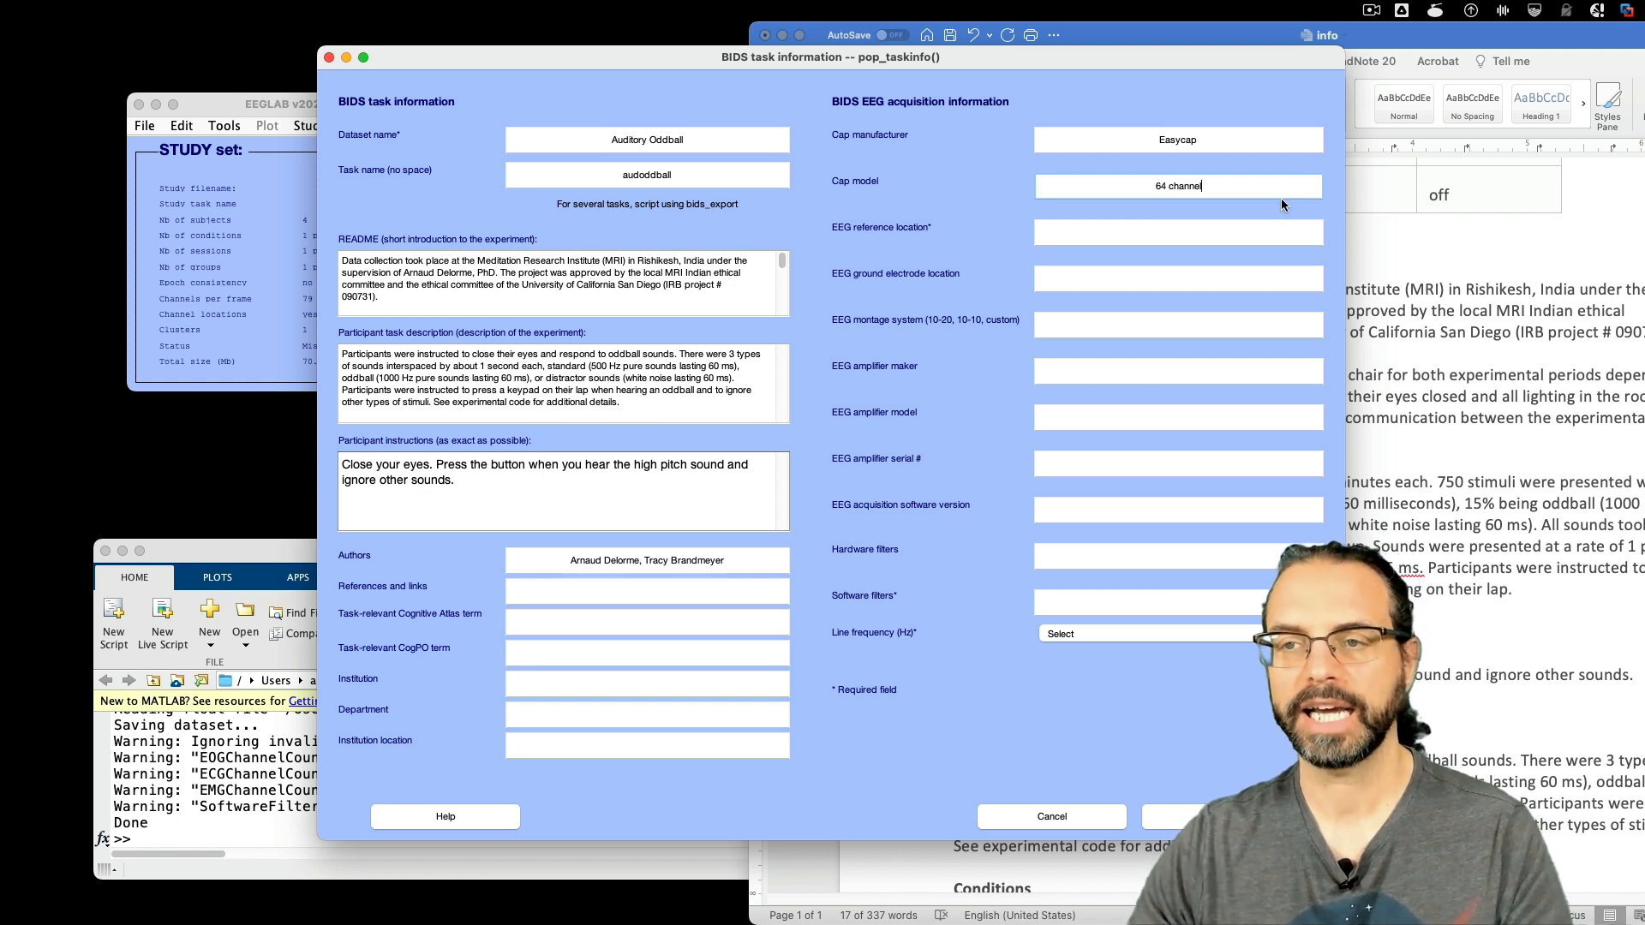
- Enter "Occipital CMS/DRL" as the EEG reference location
click(1188, 235)
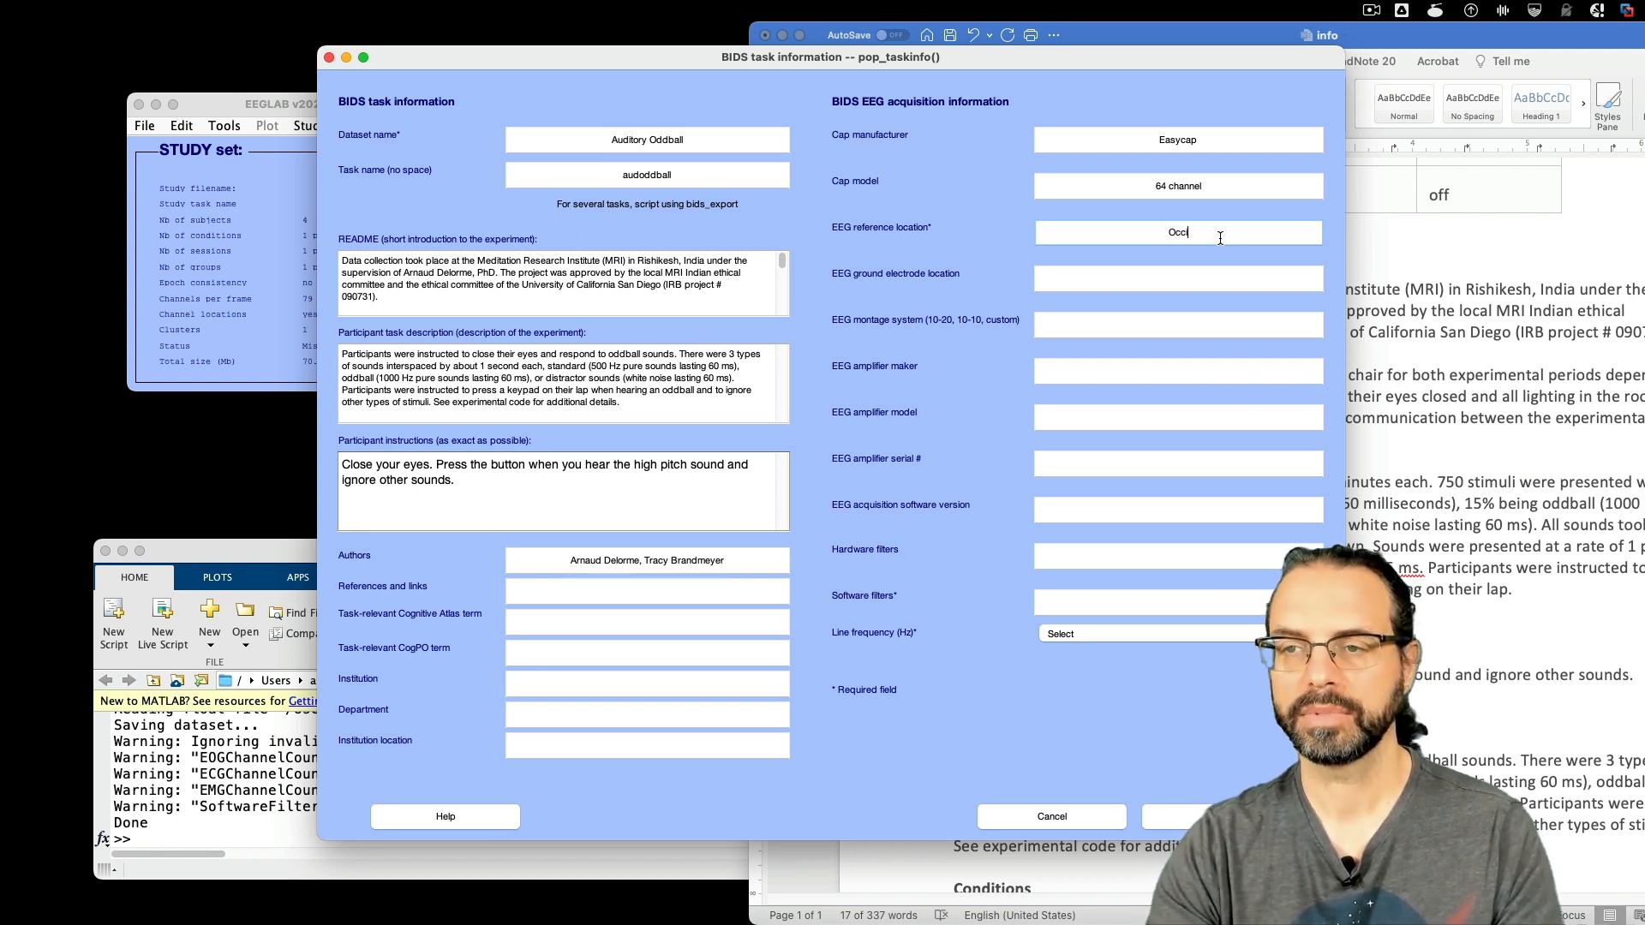
text(Occipital)
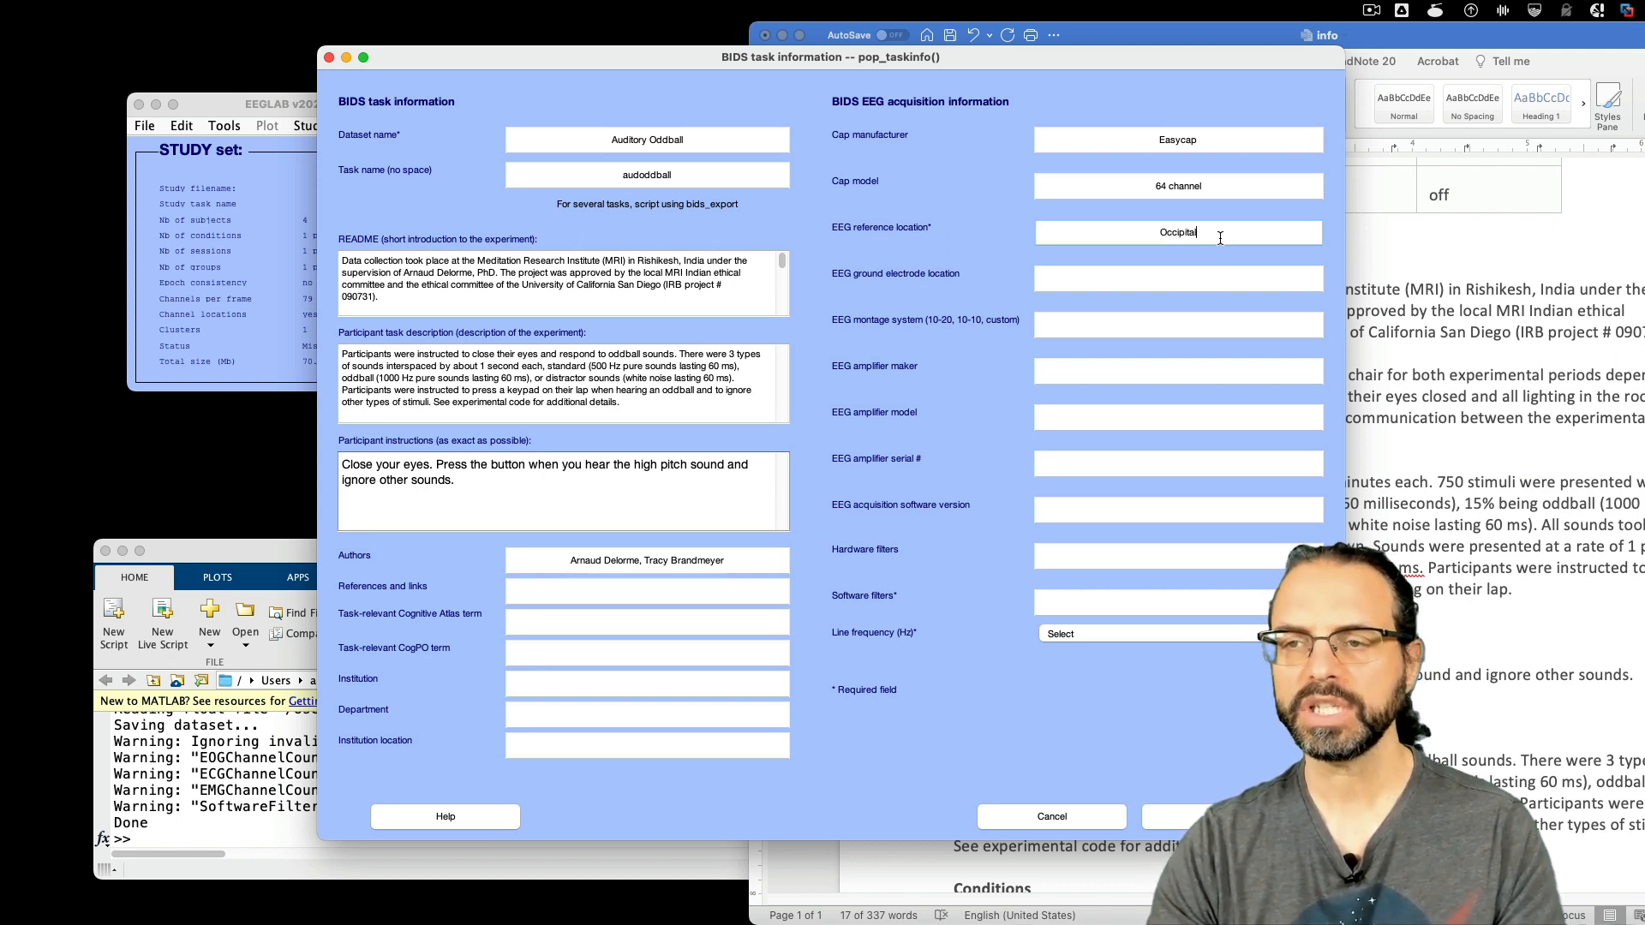
text( CMRS)
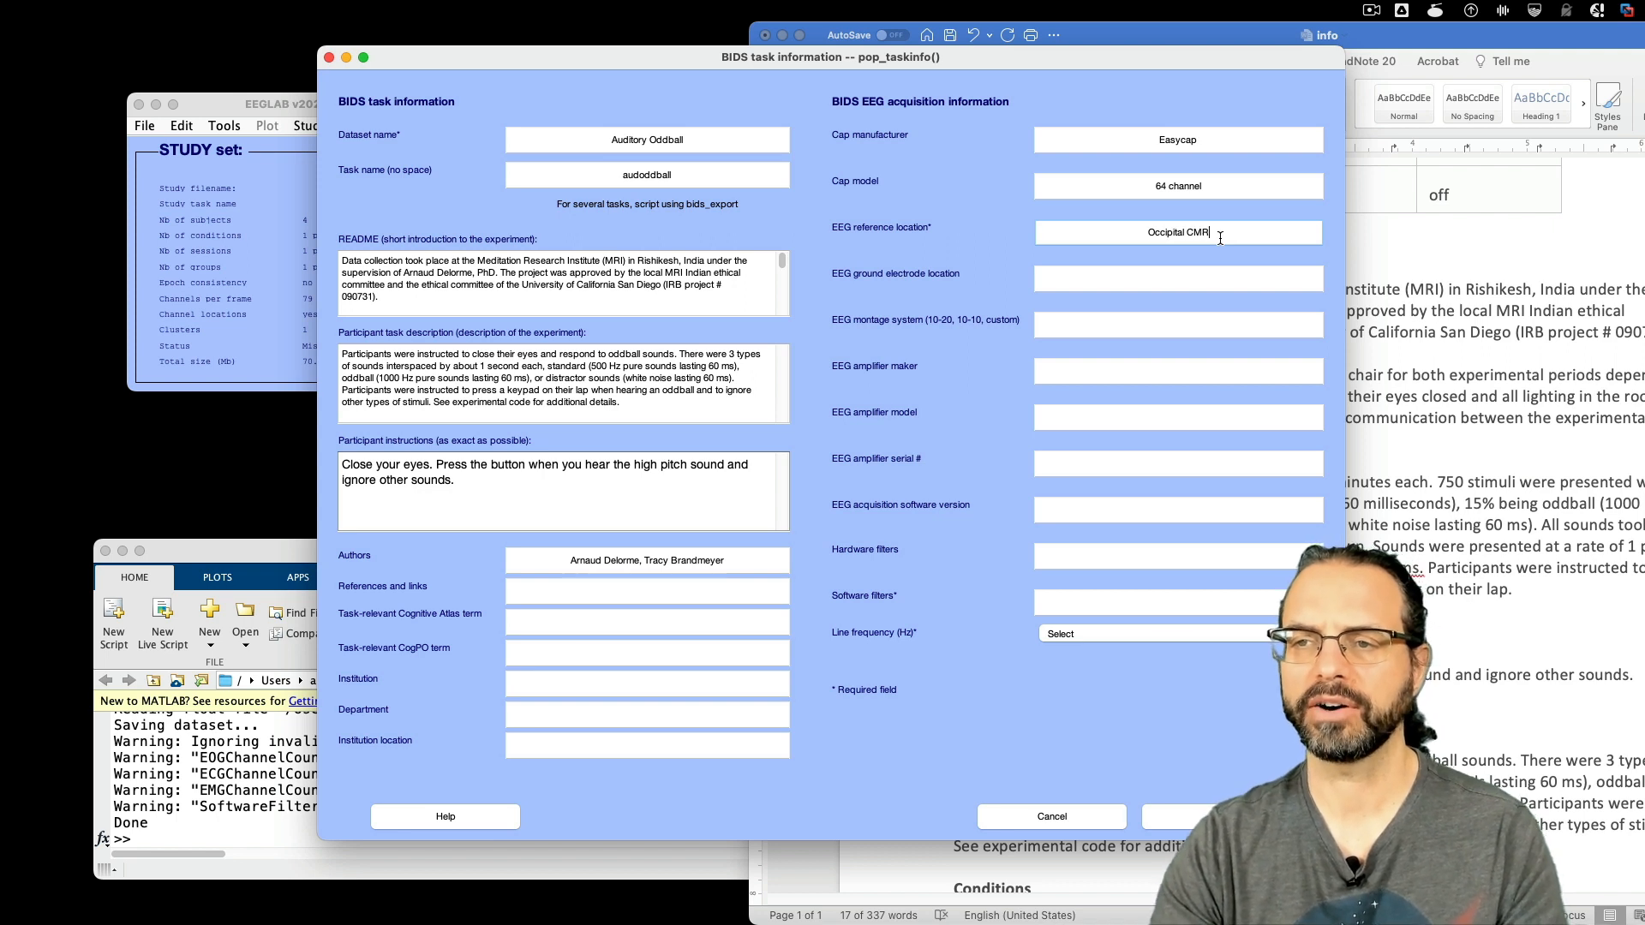
key(BackSpace)
key(BackSpace)
text(S/)
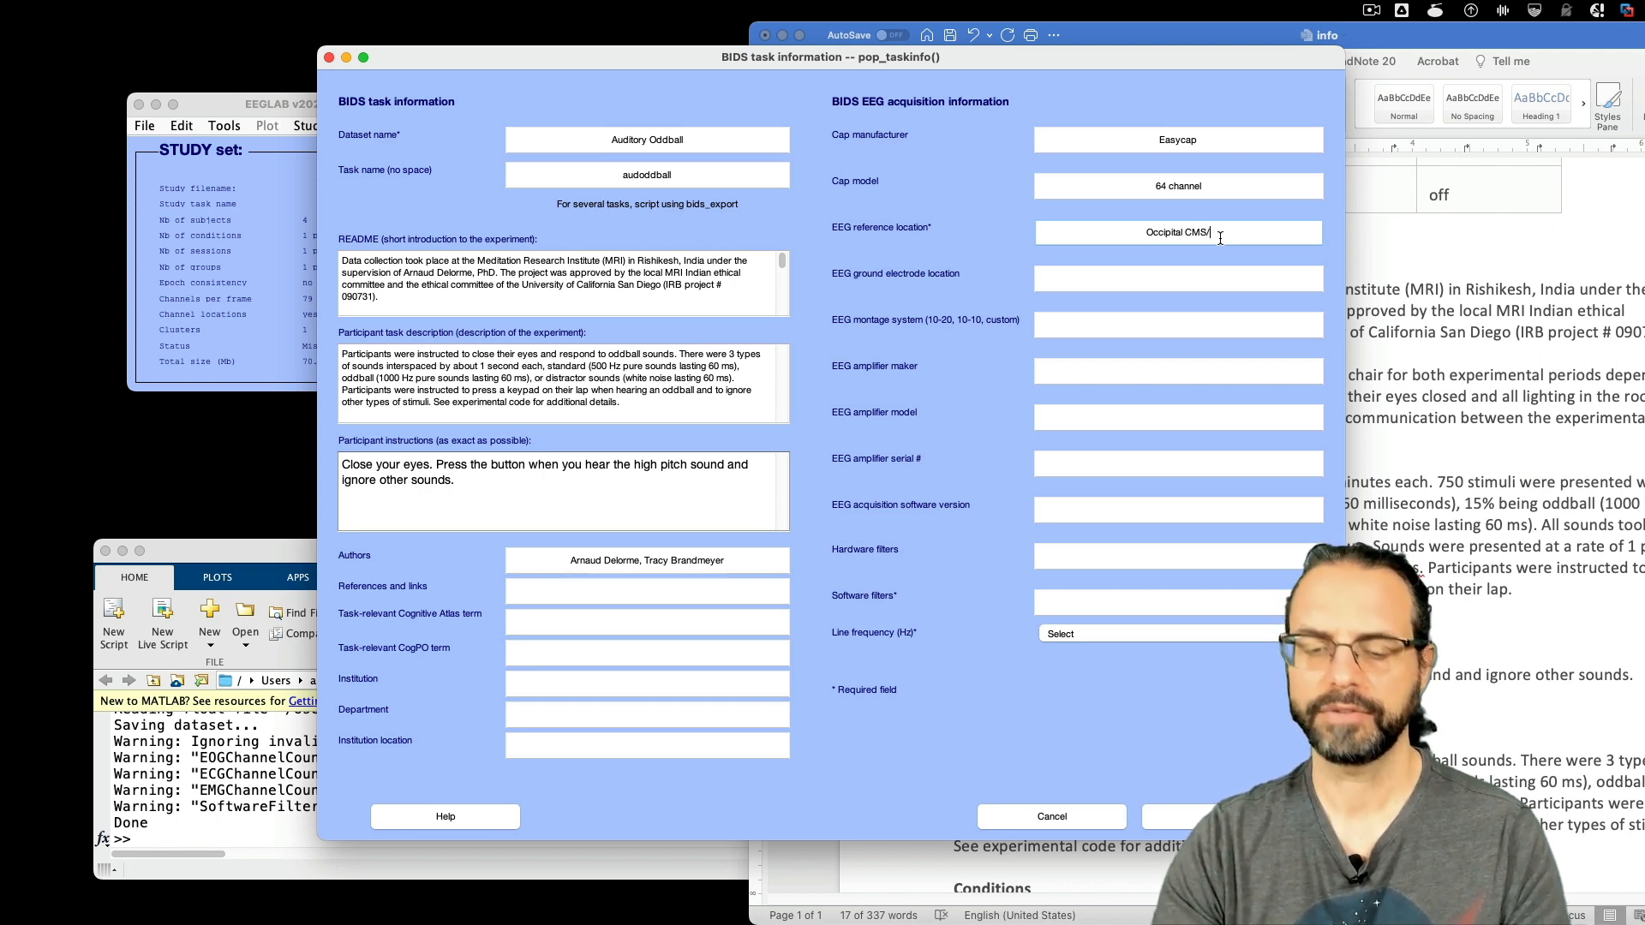
text(DRL)
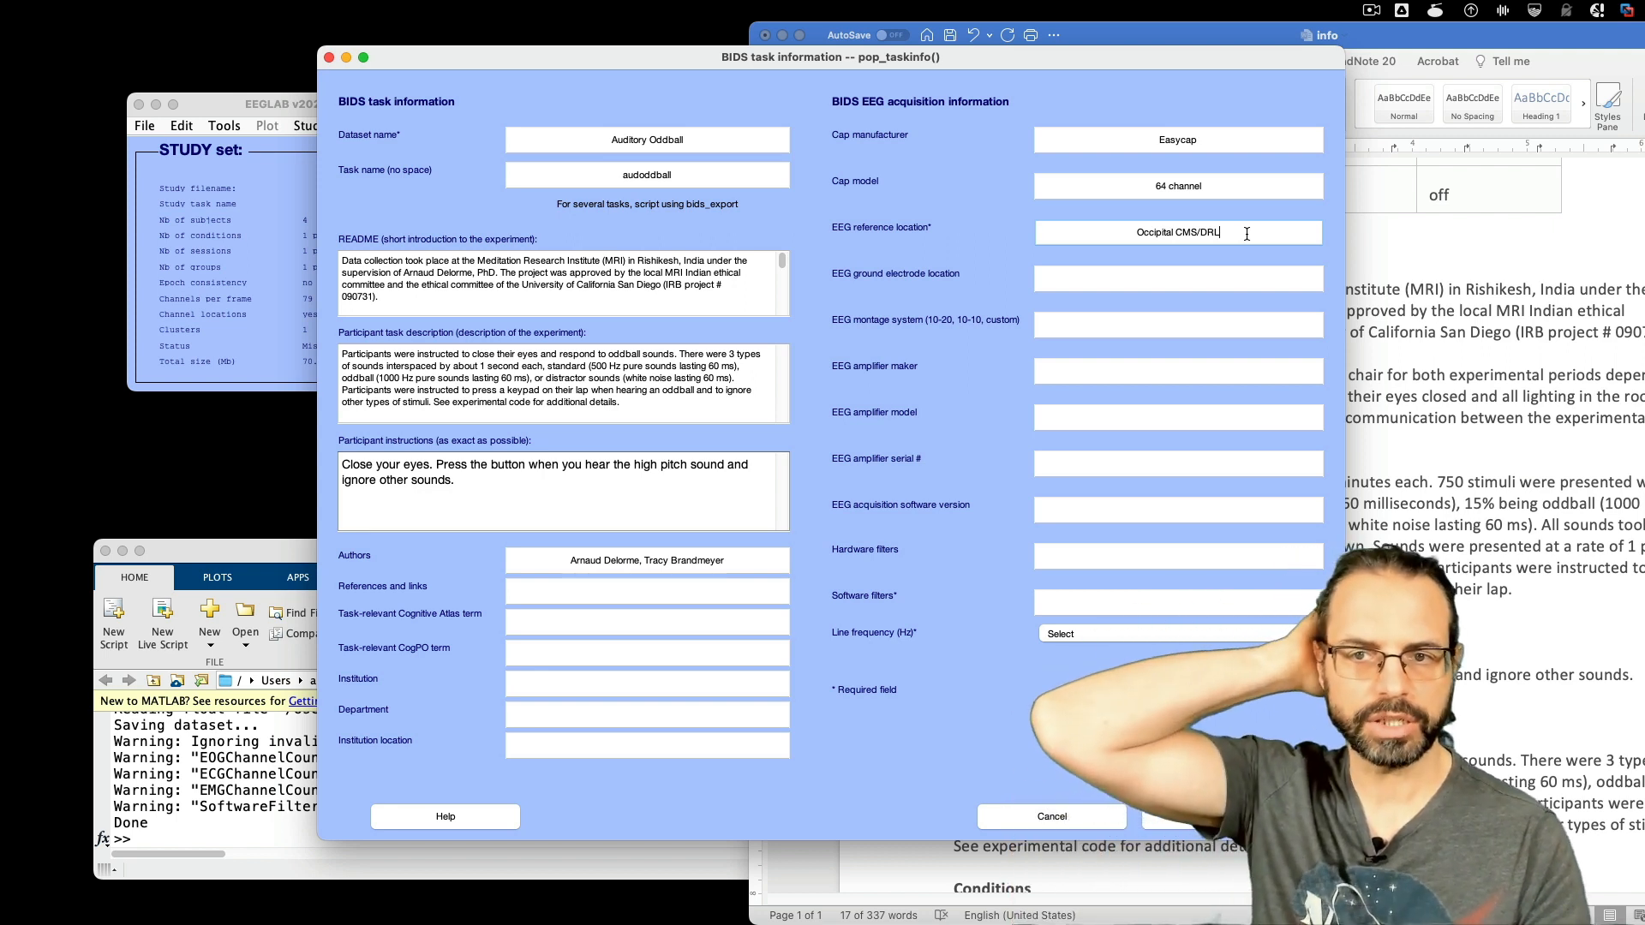
- Set the EEG ground electrode location to "n/a" and the EEG montage system to "10-20"
click(1179, 271)
text(n/a)
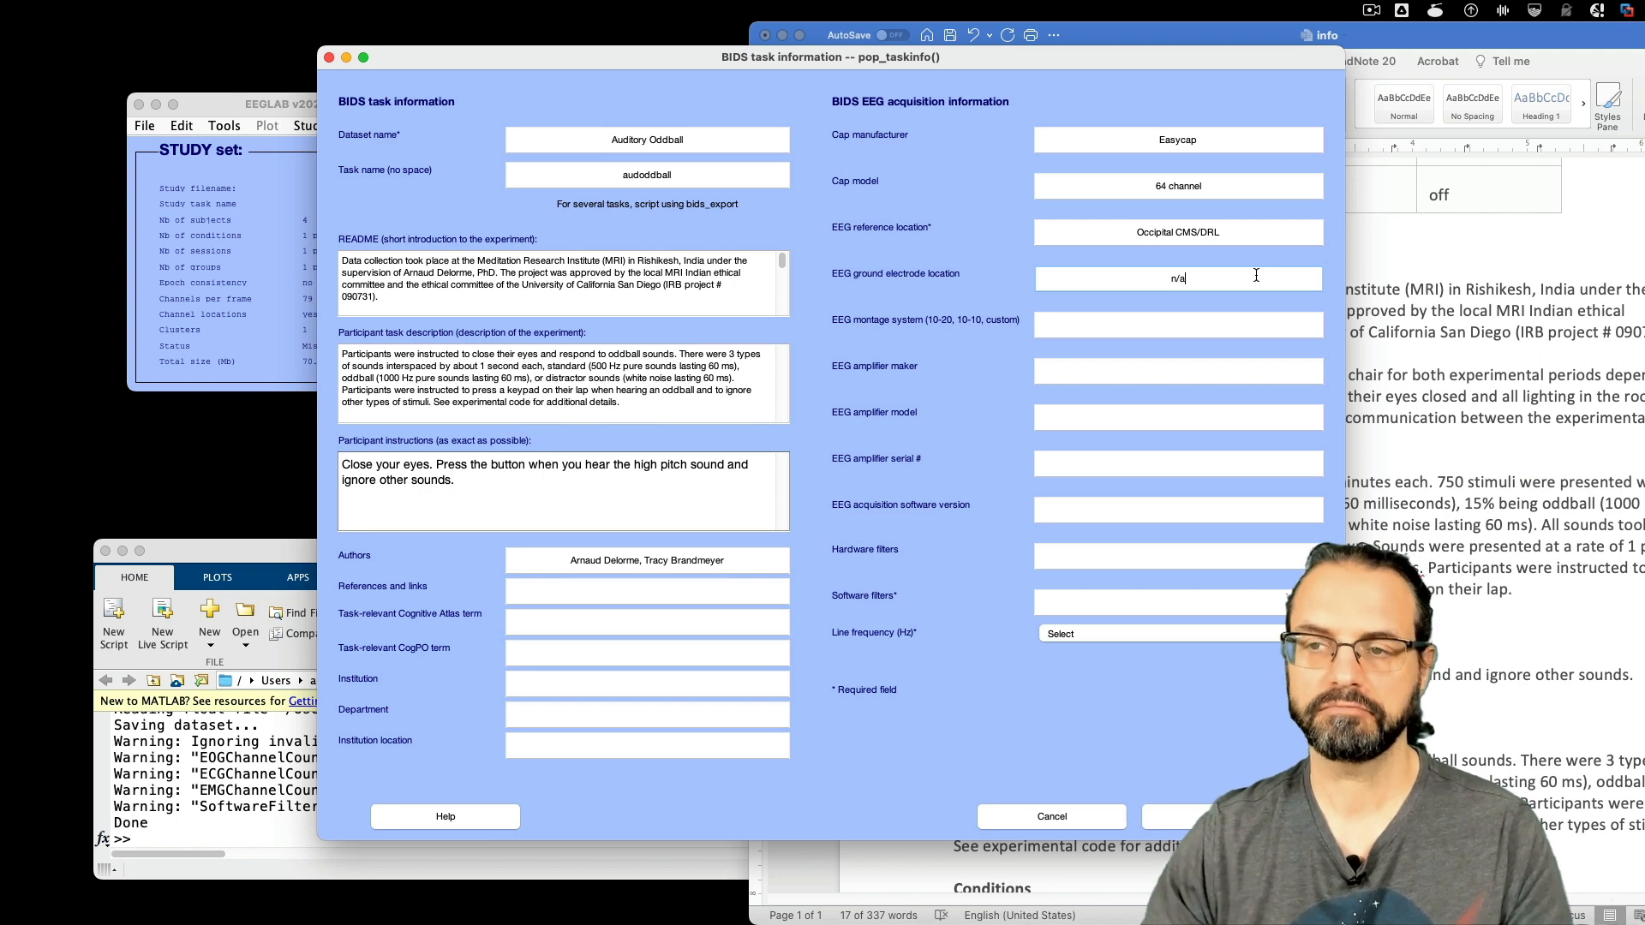
click(1184, 317)
text(10-)
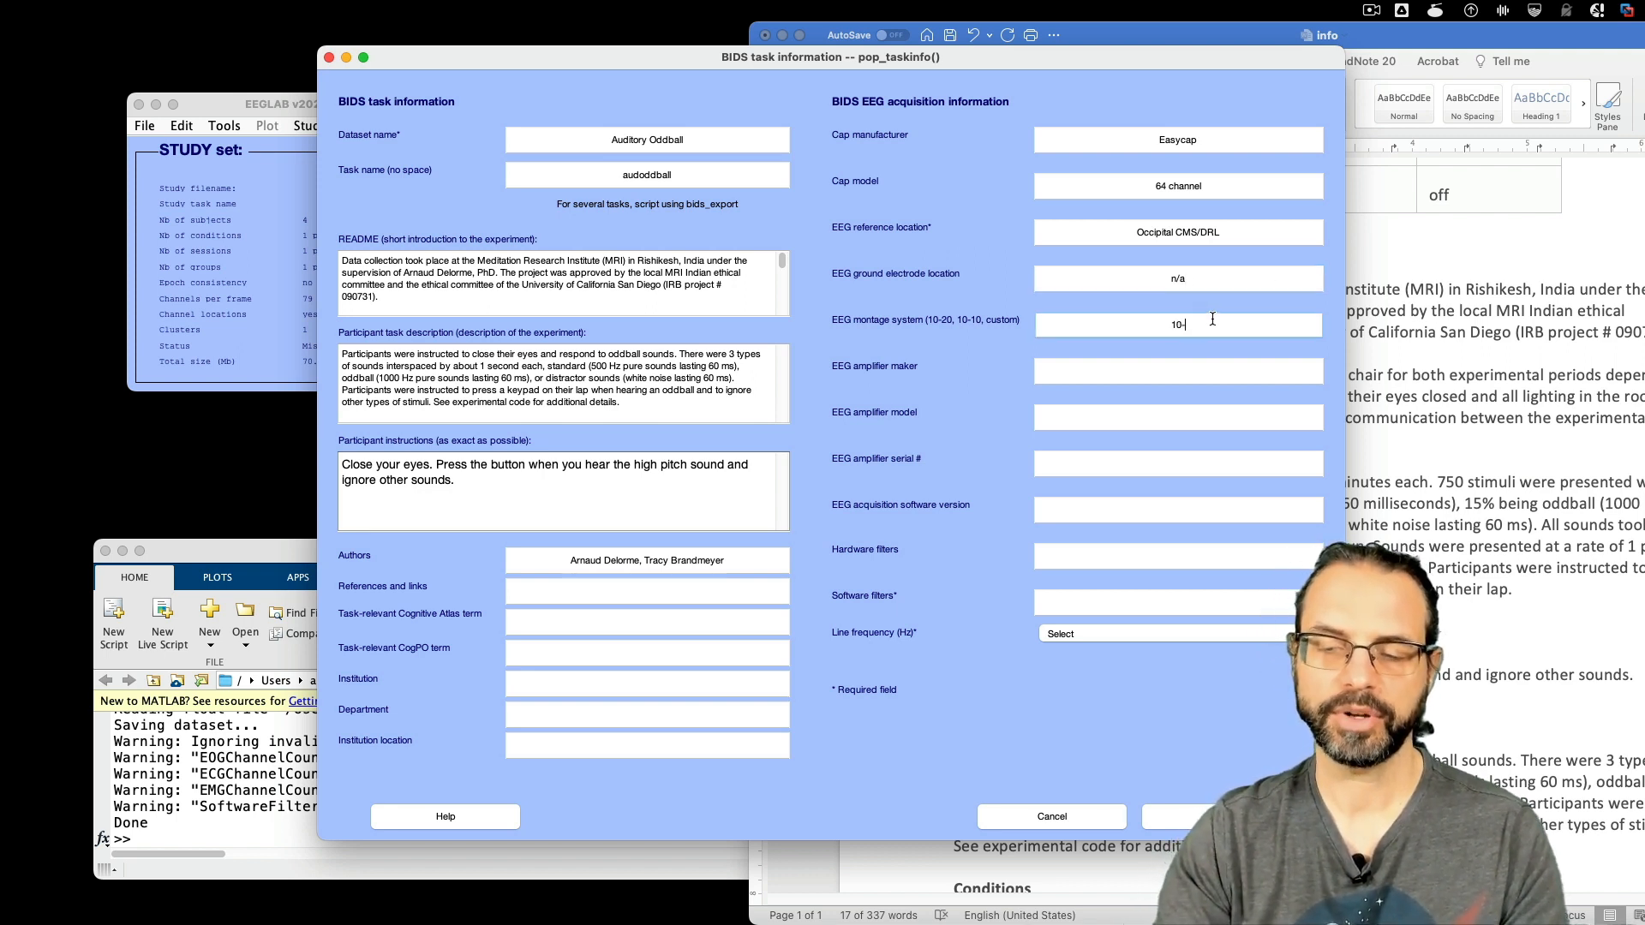
text(20)
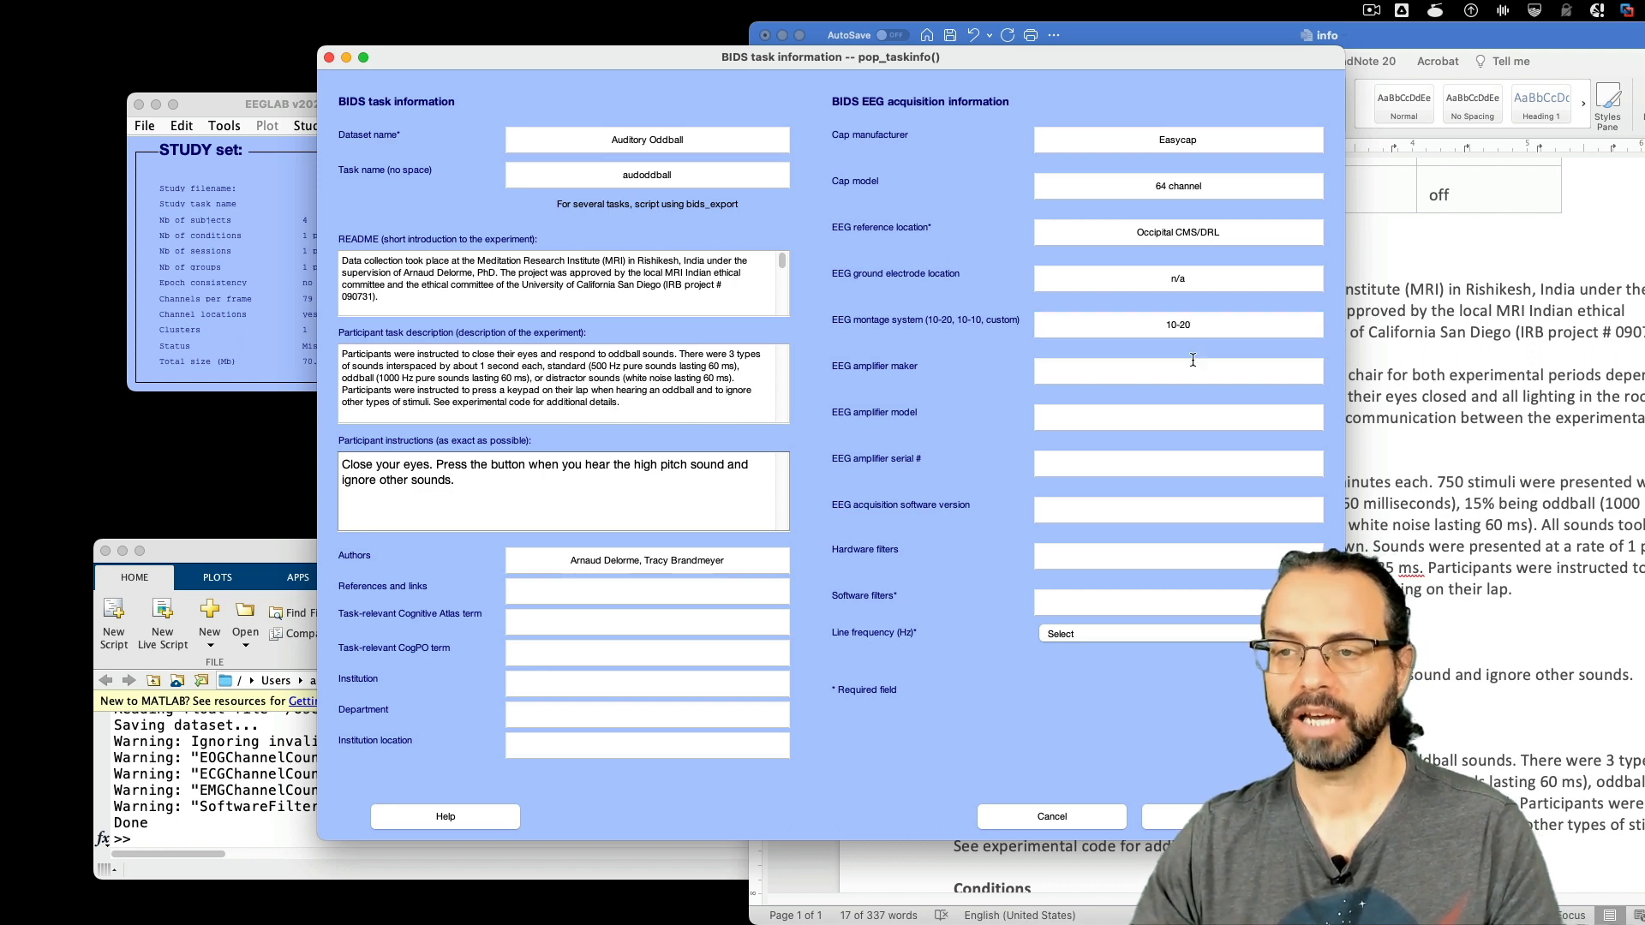
- Enter "BIOSEMI" as the EEG amplifier maker and "Active 2" as the amplifier model
click(1229, 366)
text(BIOS)
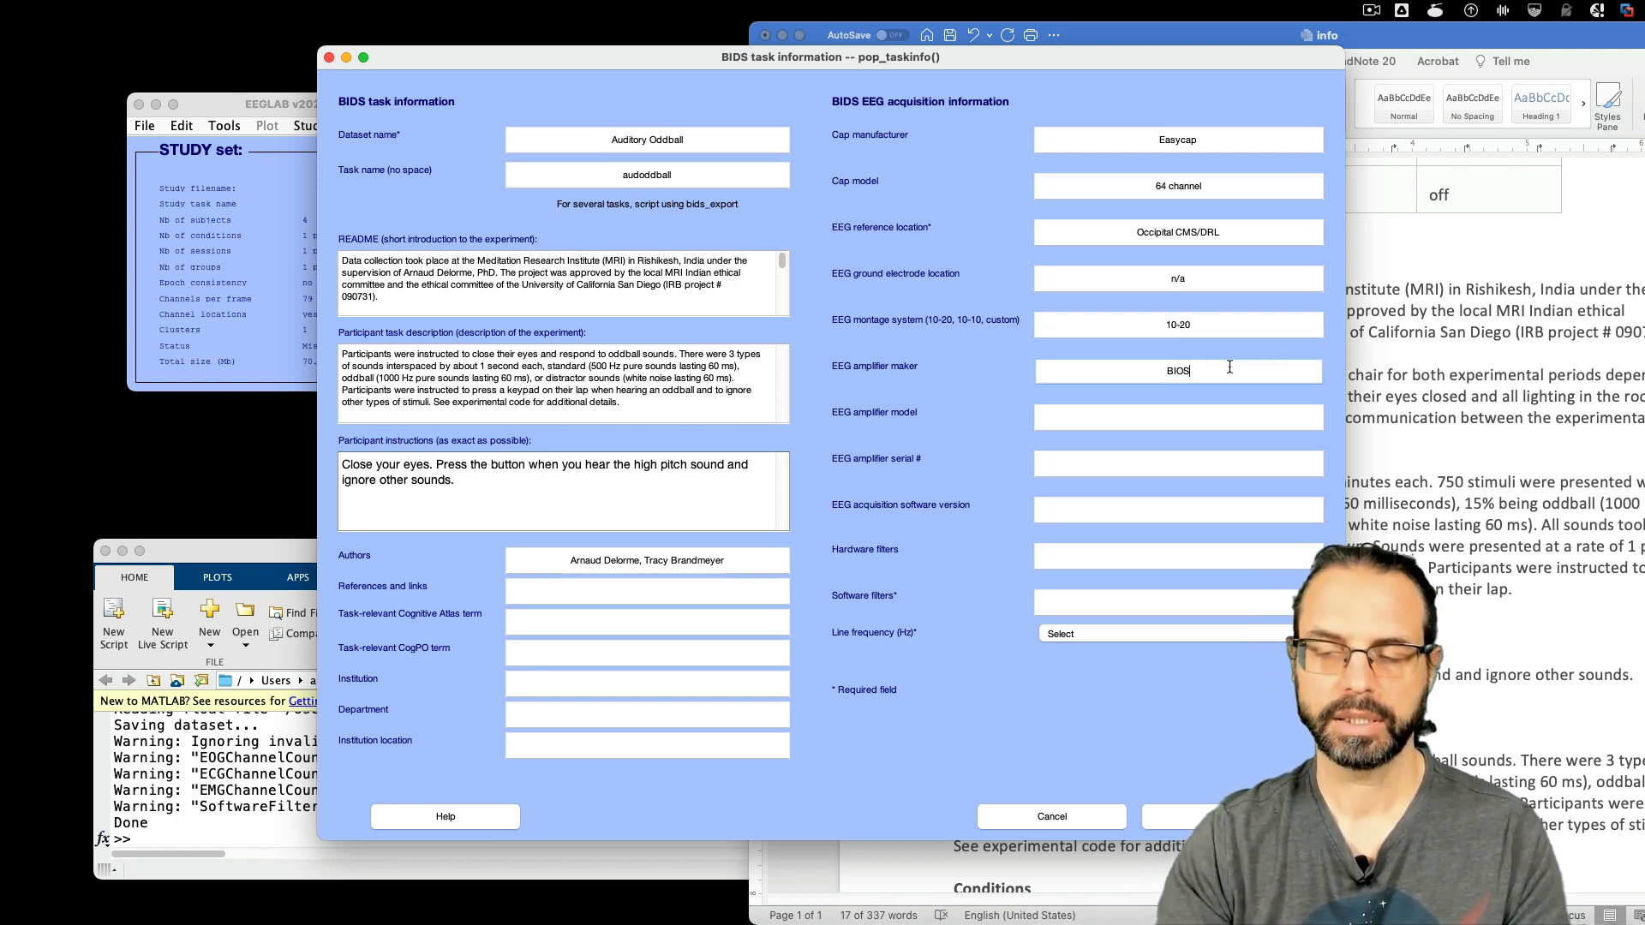
text(EMI)
key(Tab)
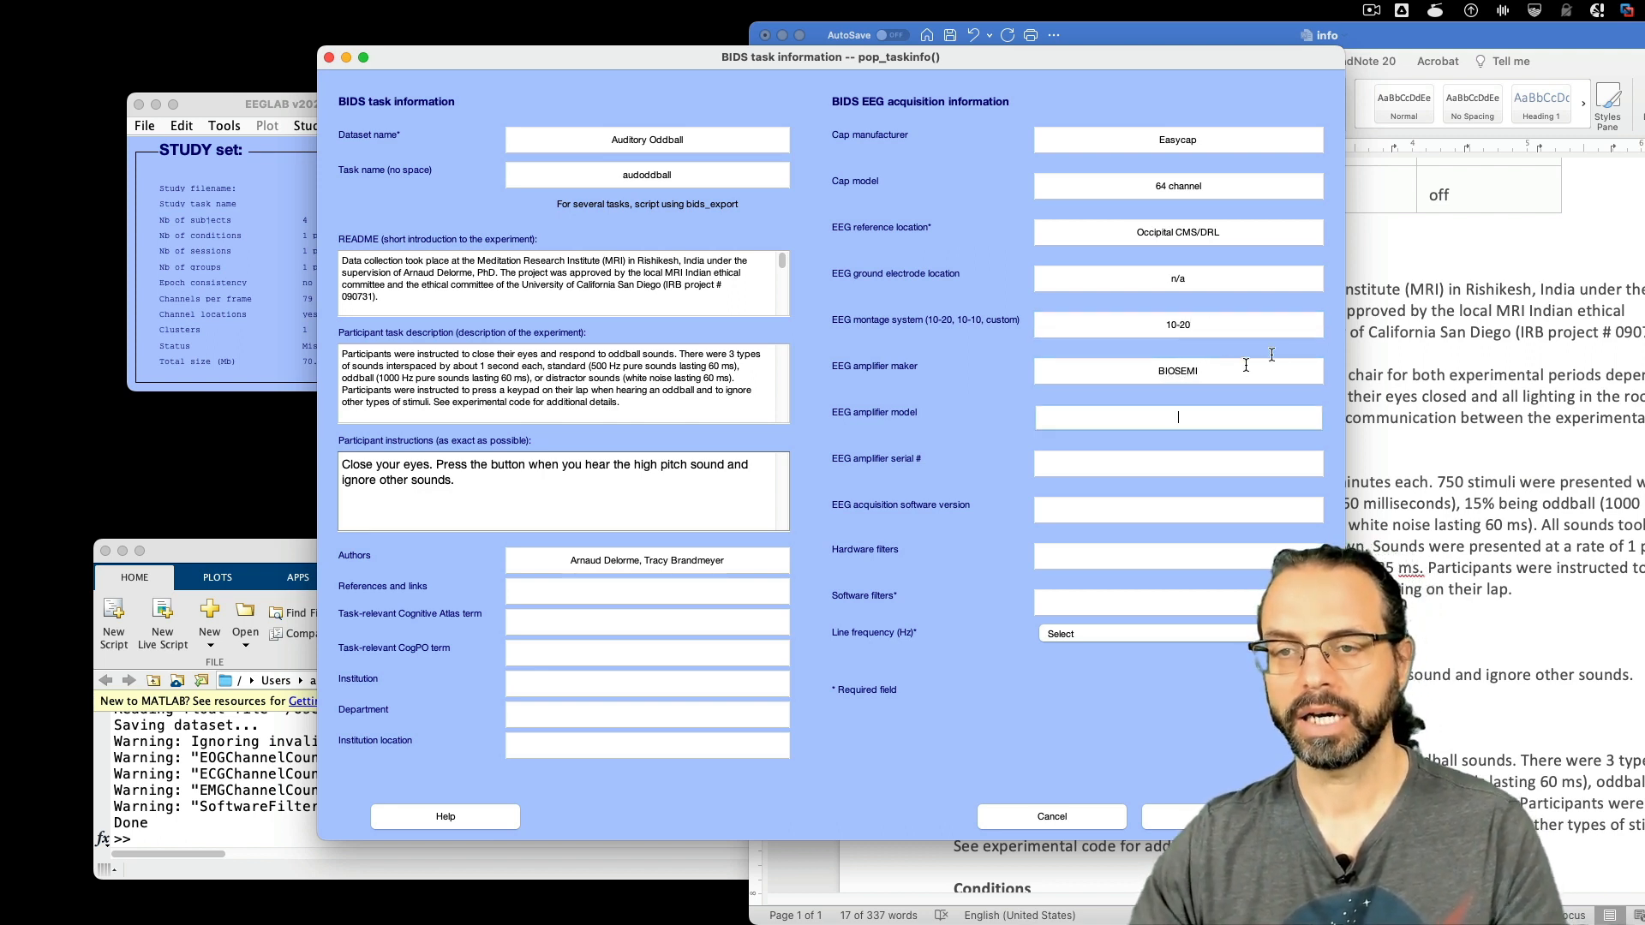
text(Ac)
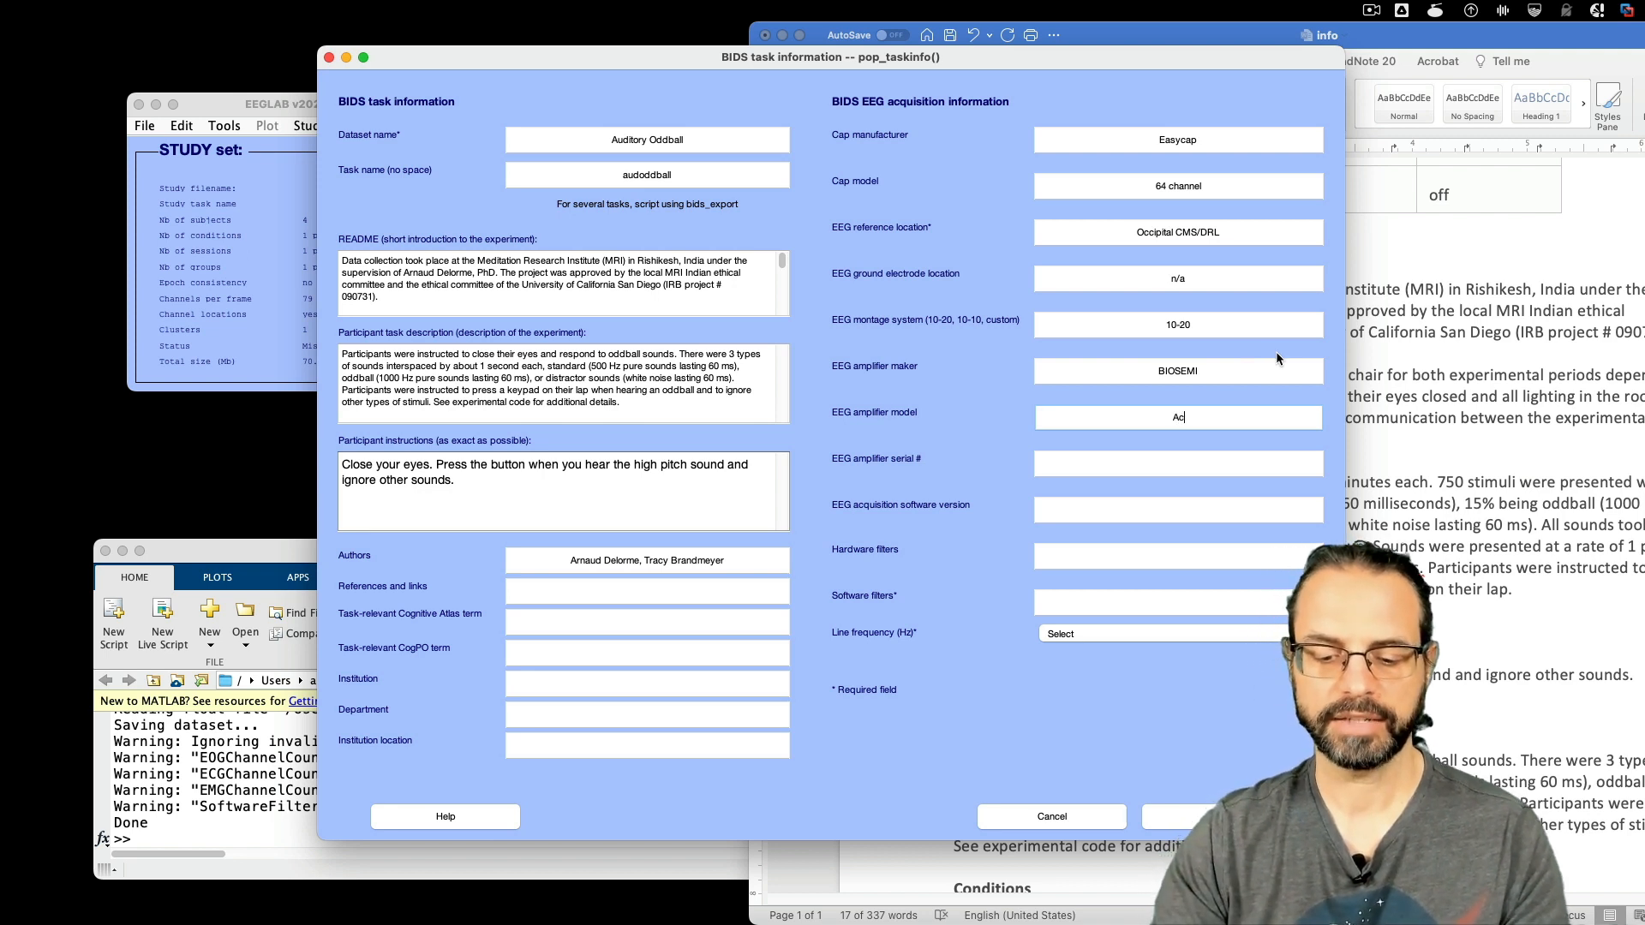
text(tive 2)
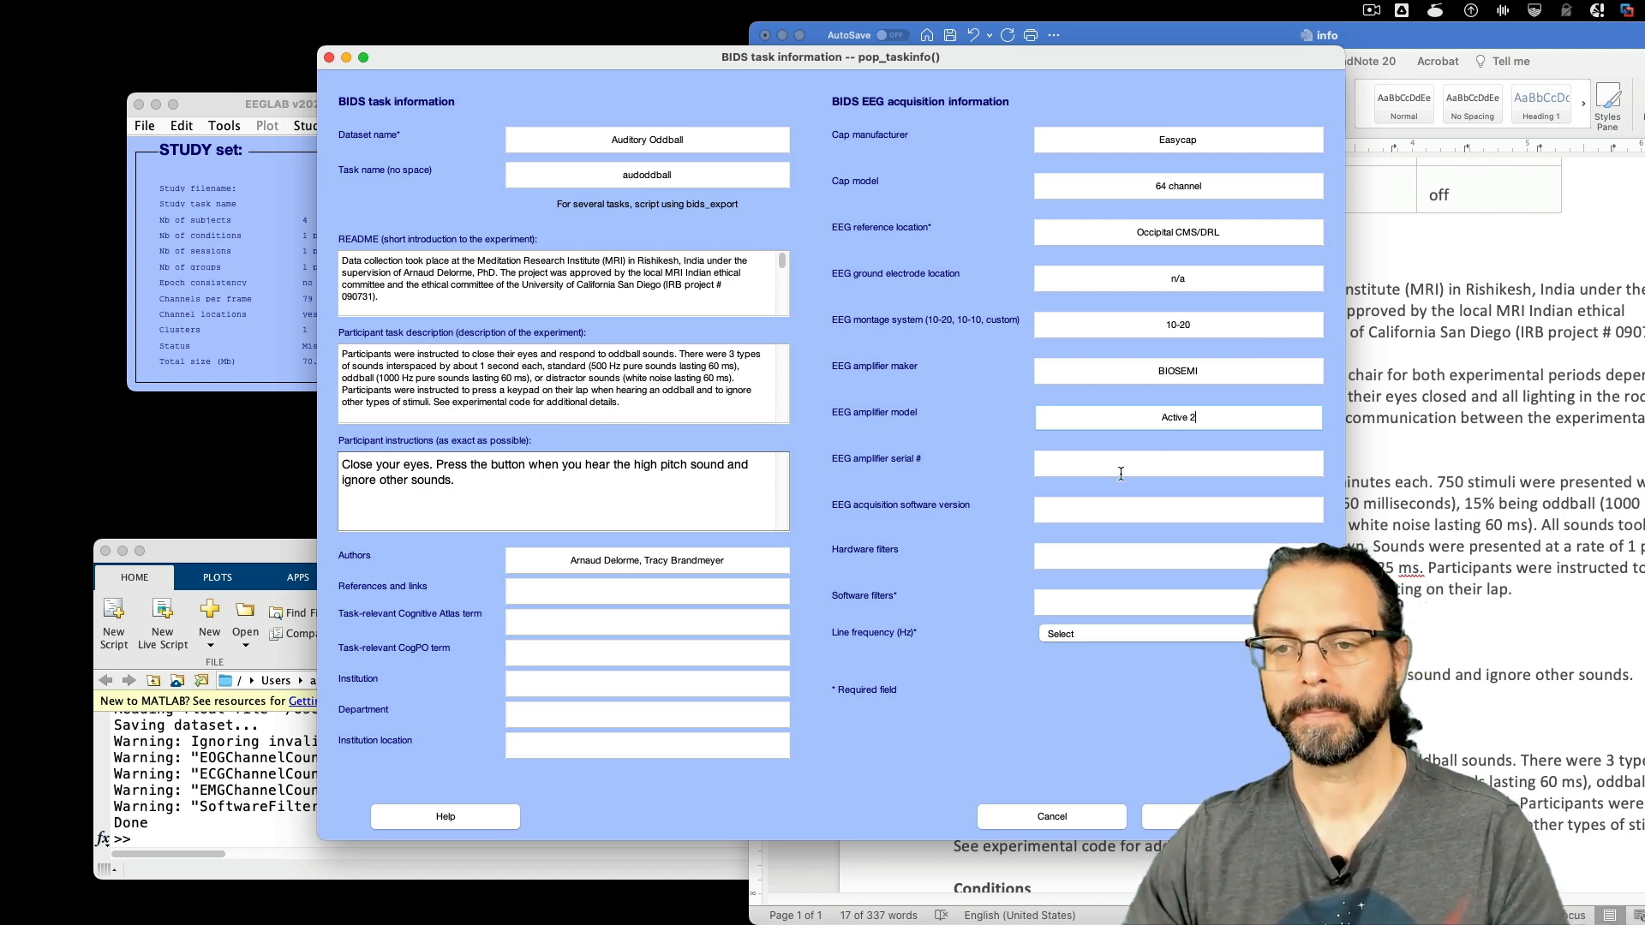
key(Tab)
key(Tab)
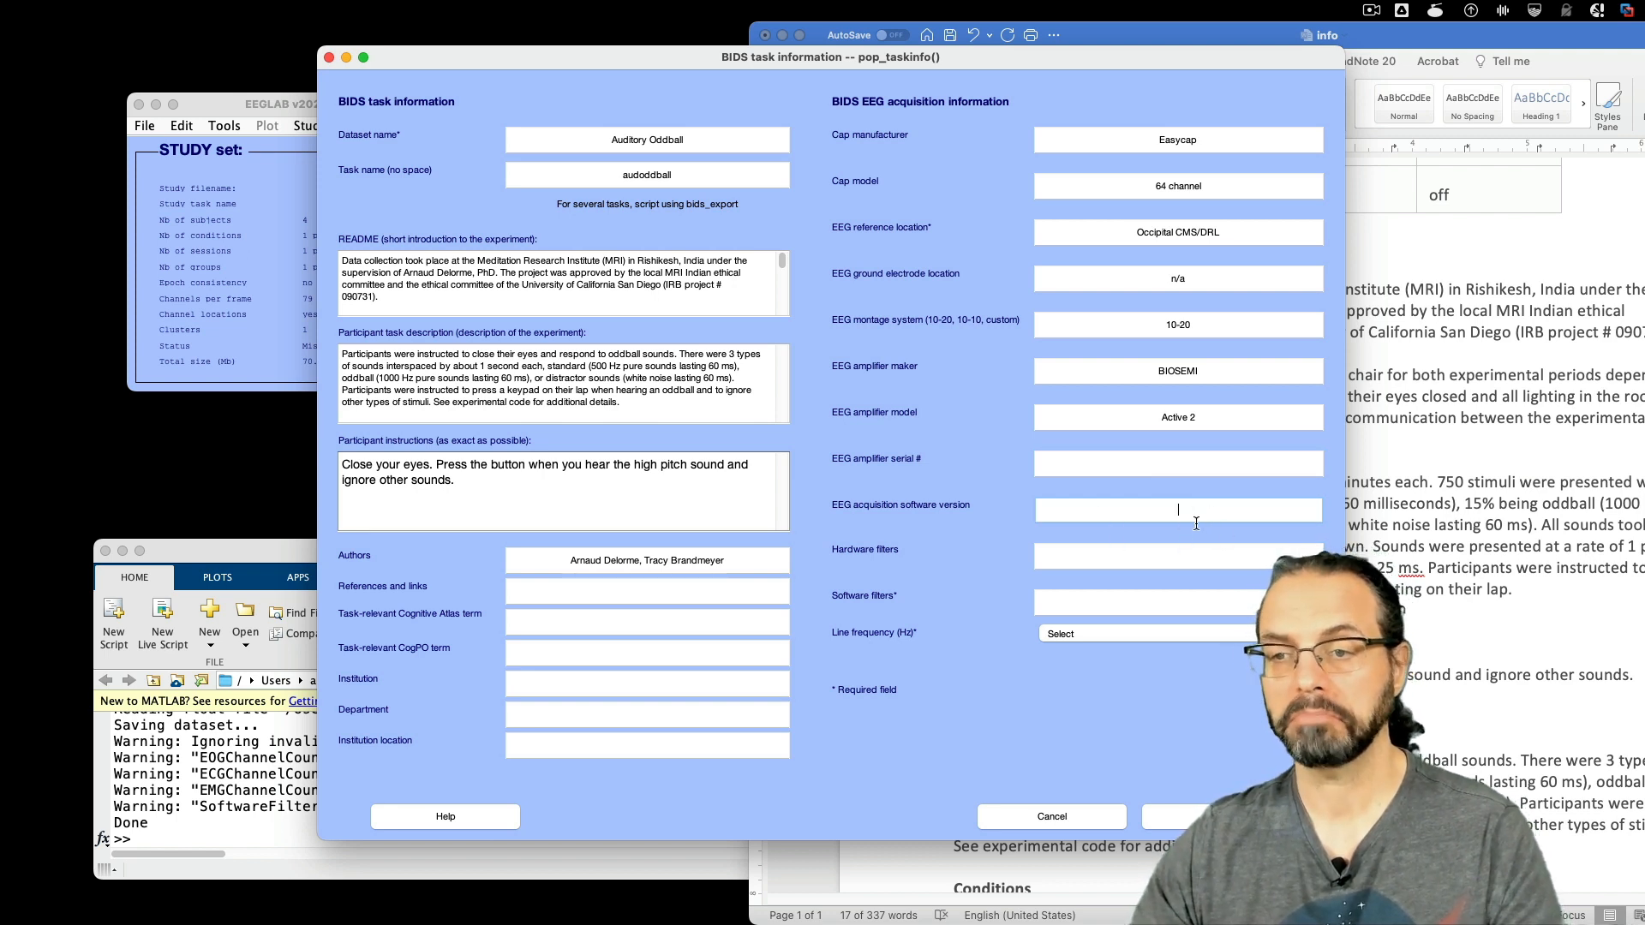
- Enter "n/a" for the required software filters, leaving the hardware filters blank
click(1177, 556)
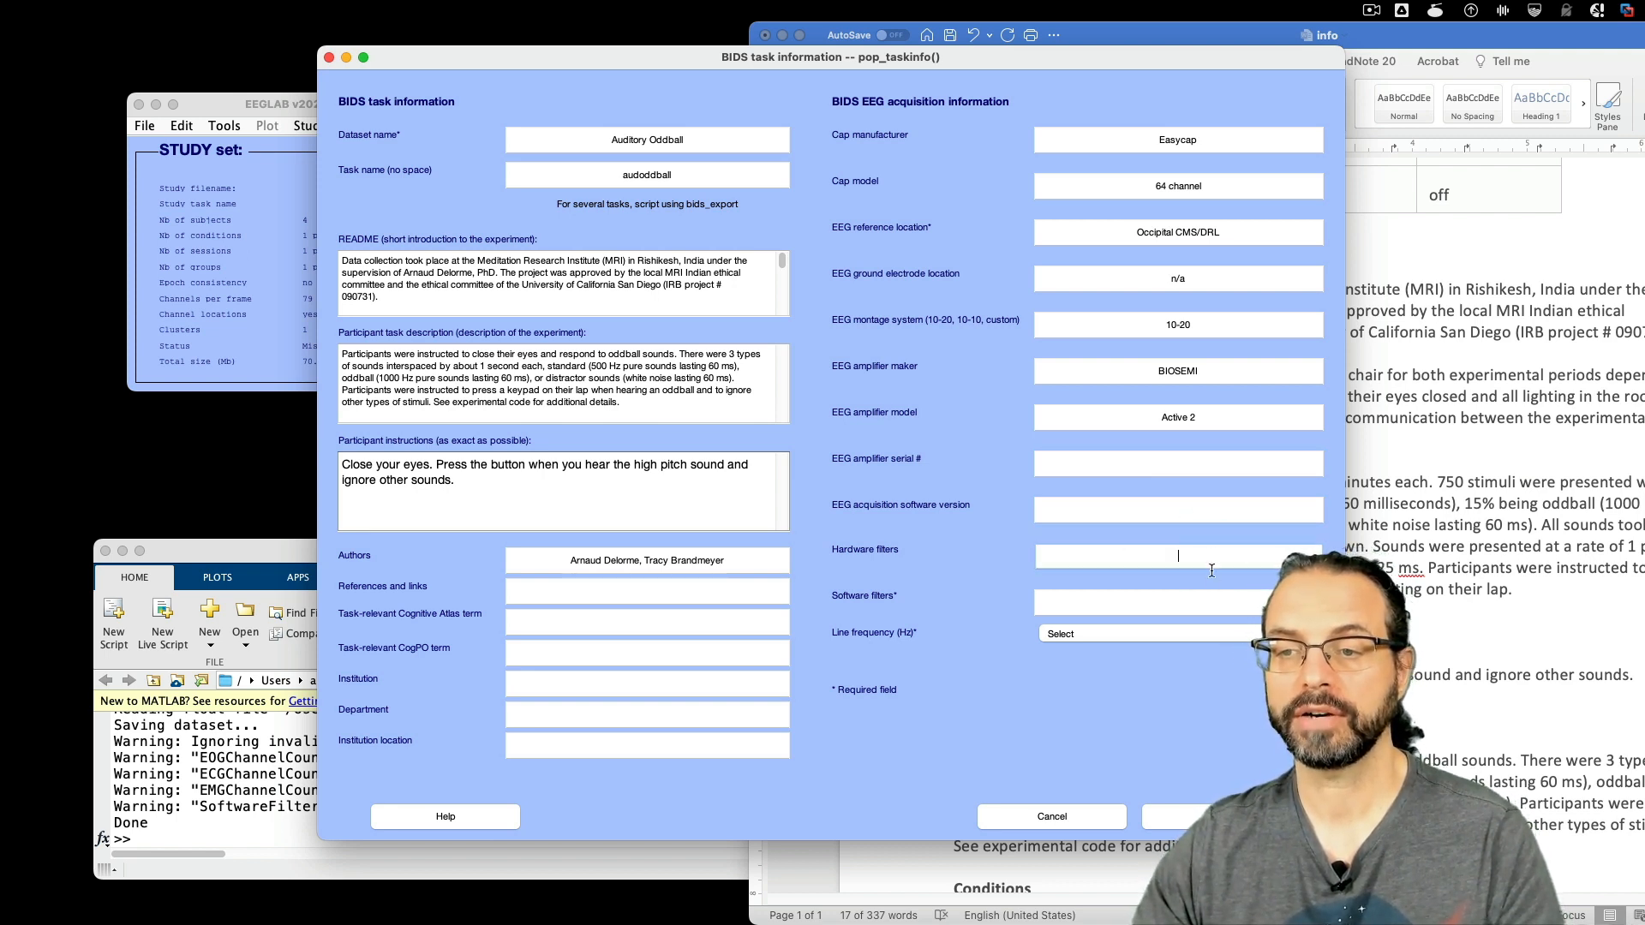
key(Tab)
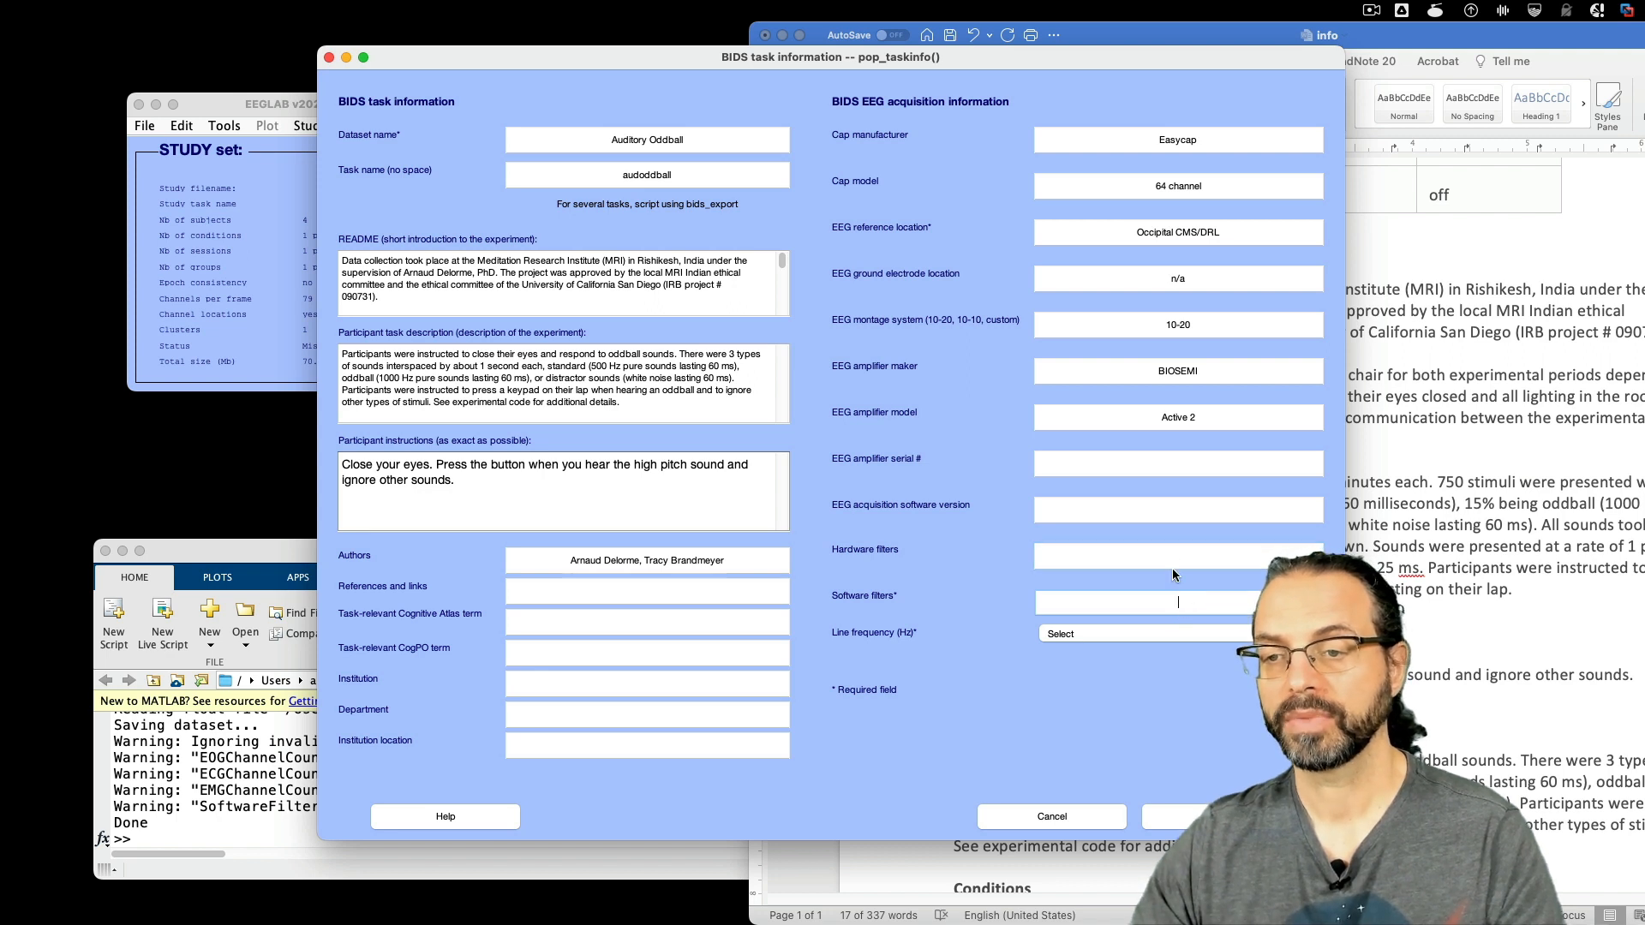
click(1175, 561)
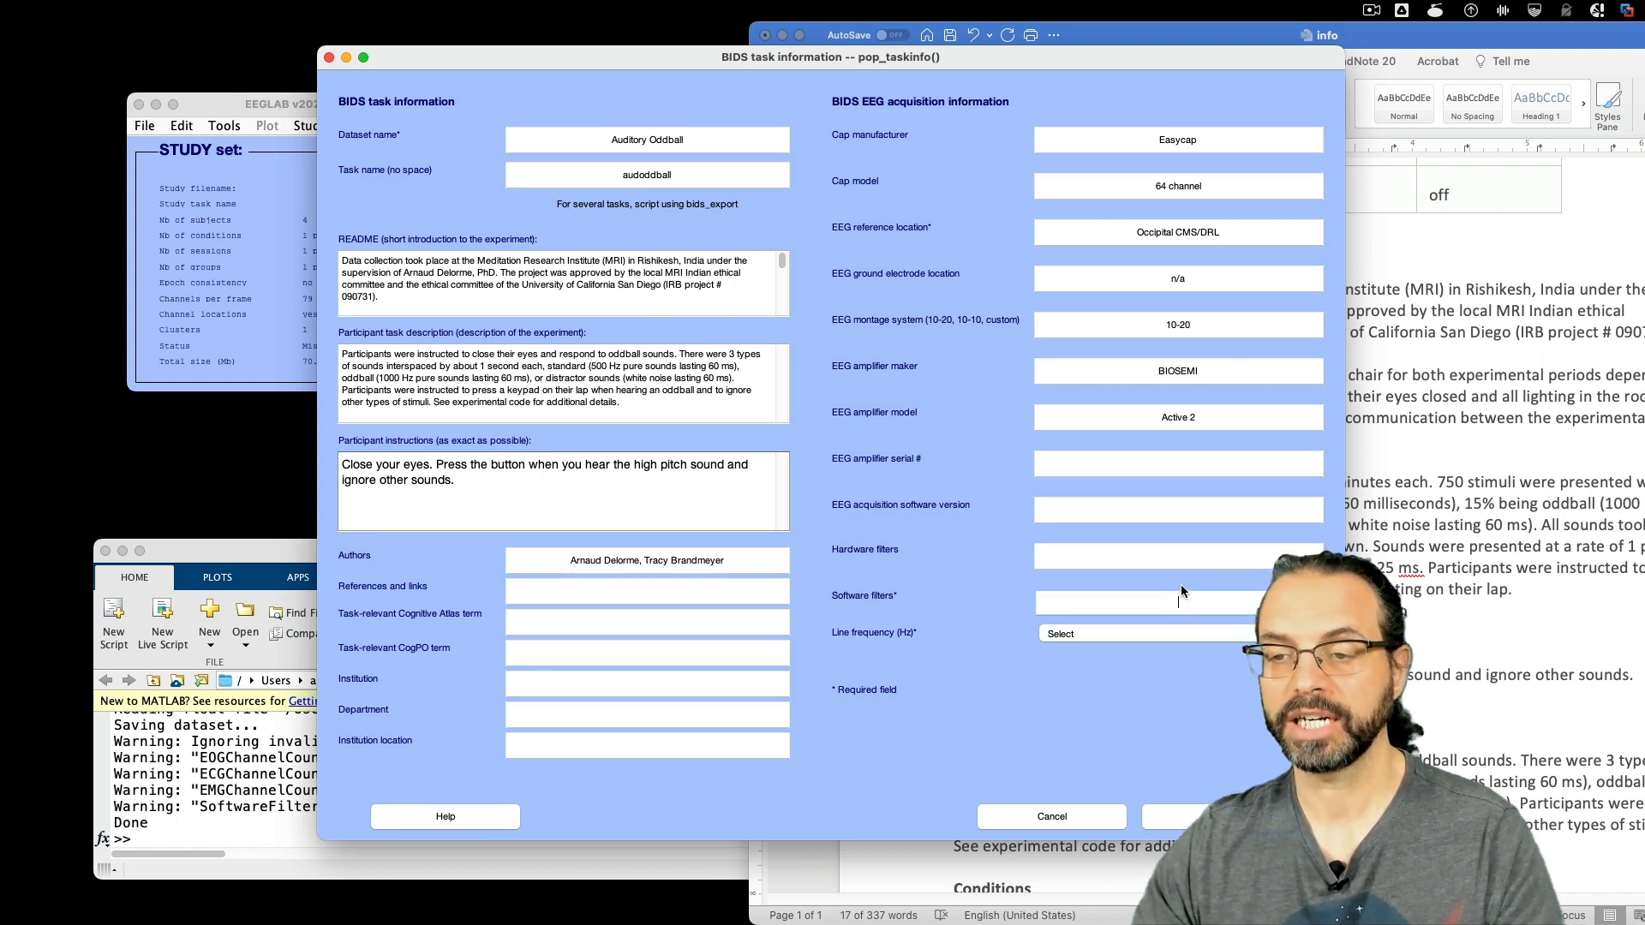
key(Tab)
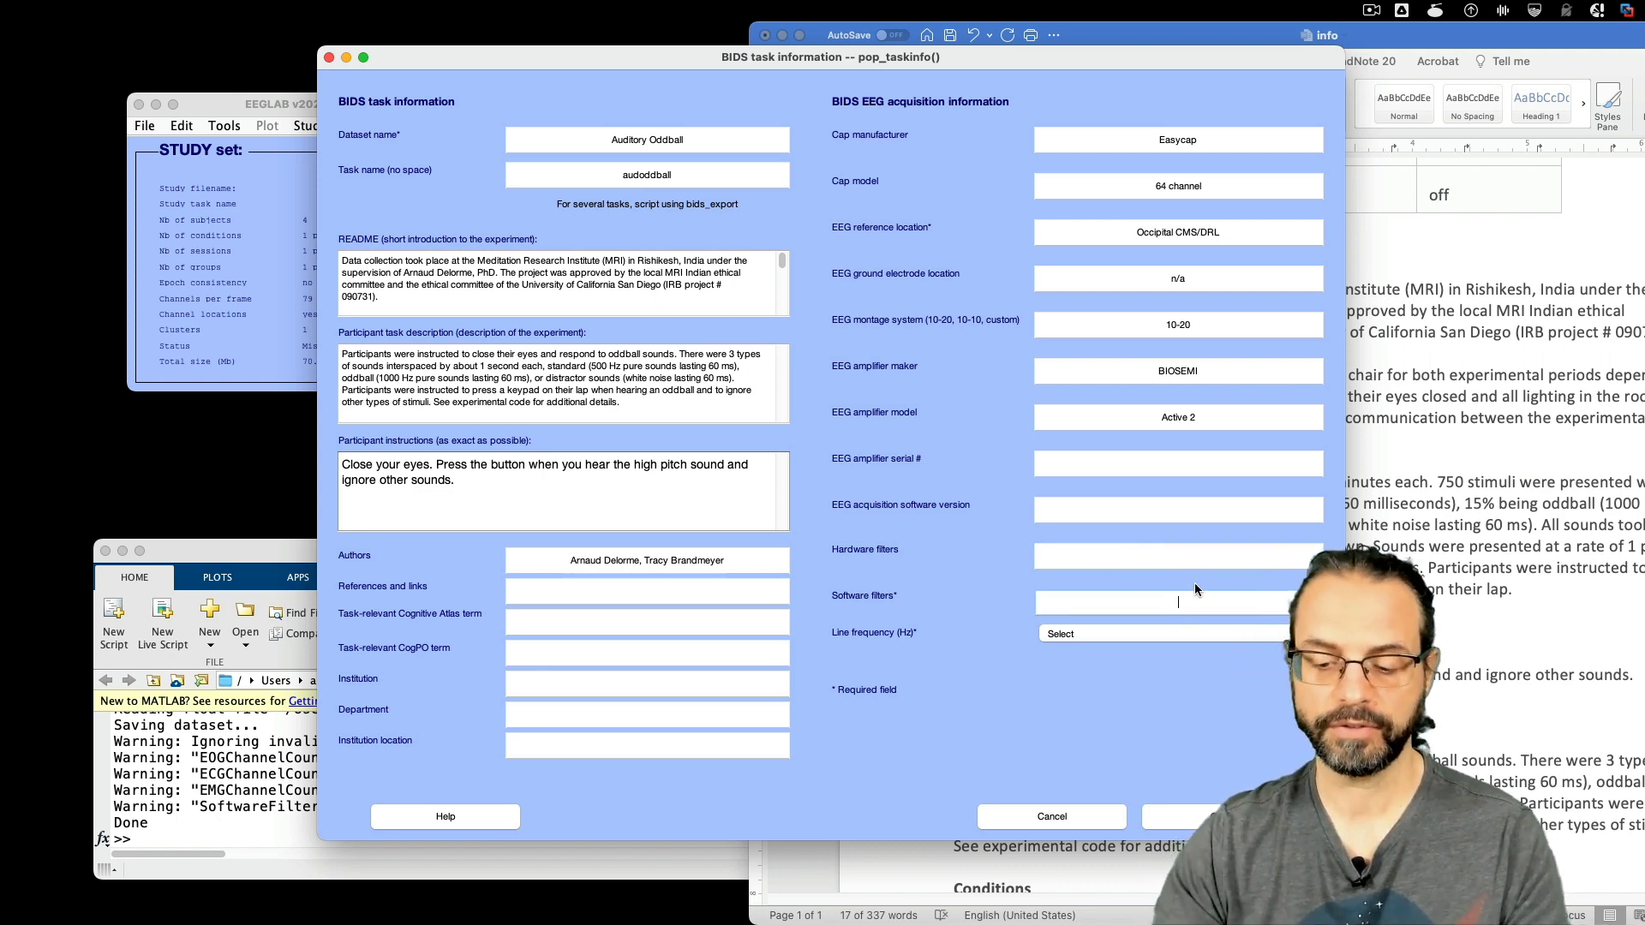
text(n/a)
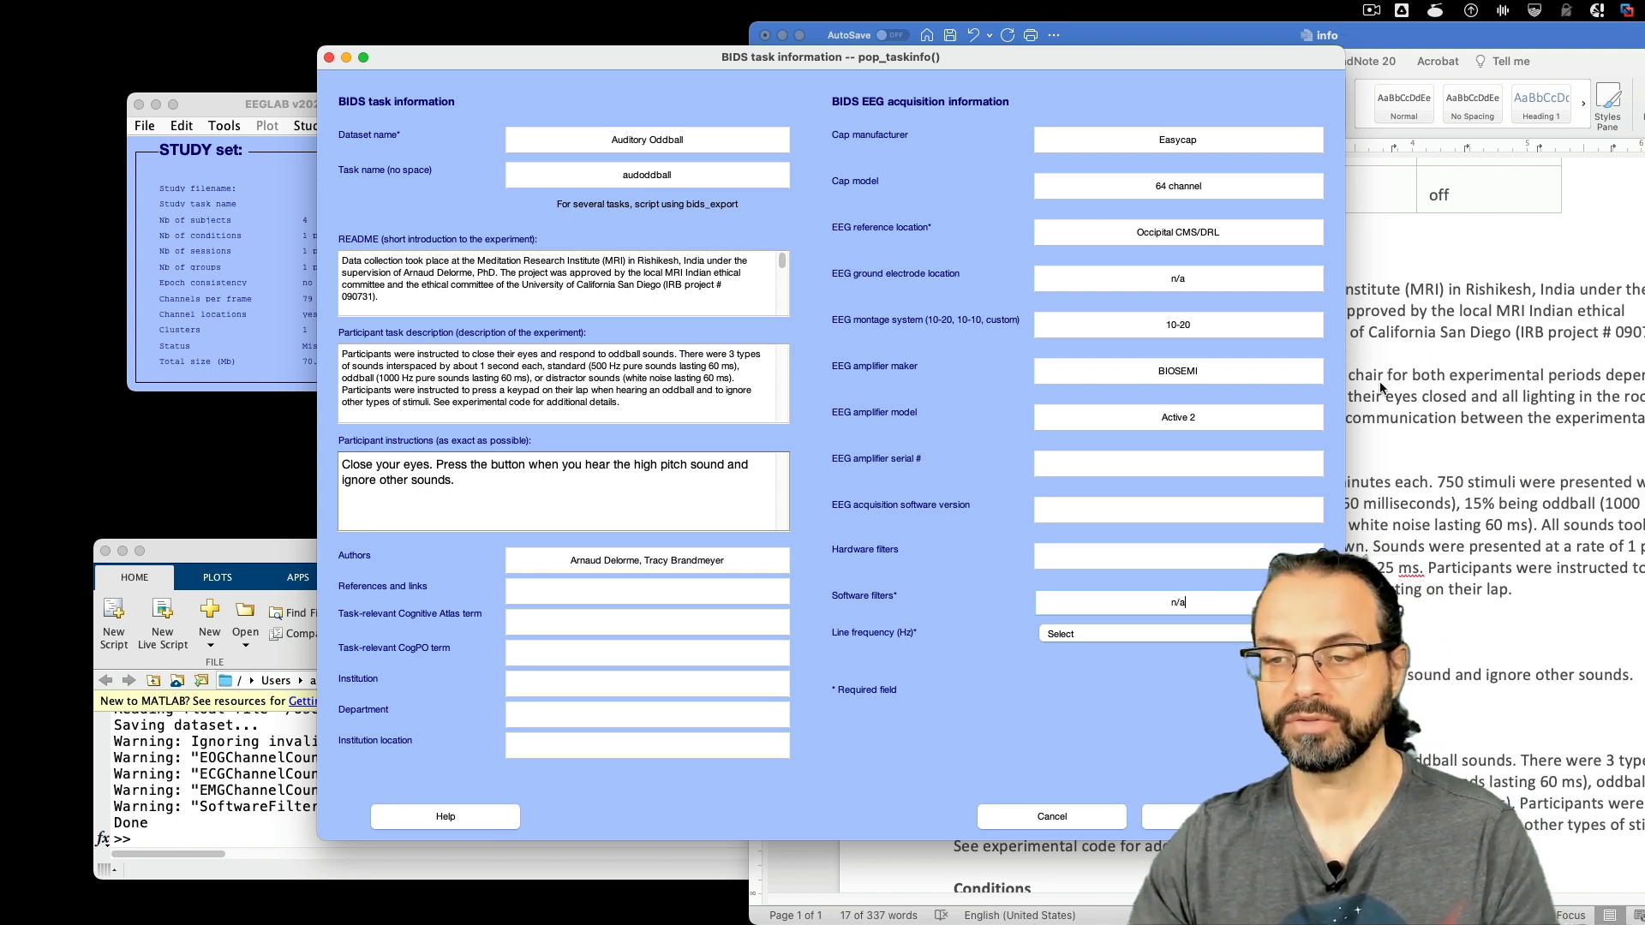
- Set the line frequency to 50 Hz and accept the BIDS task information
click(1170, 635)
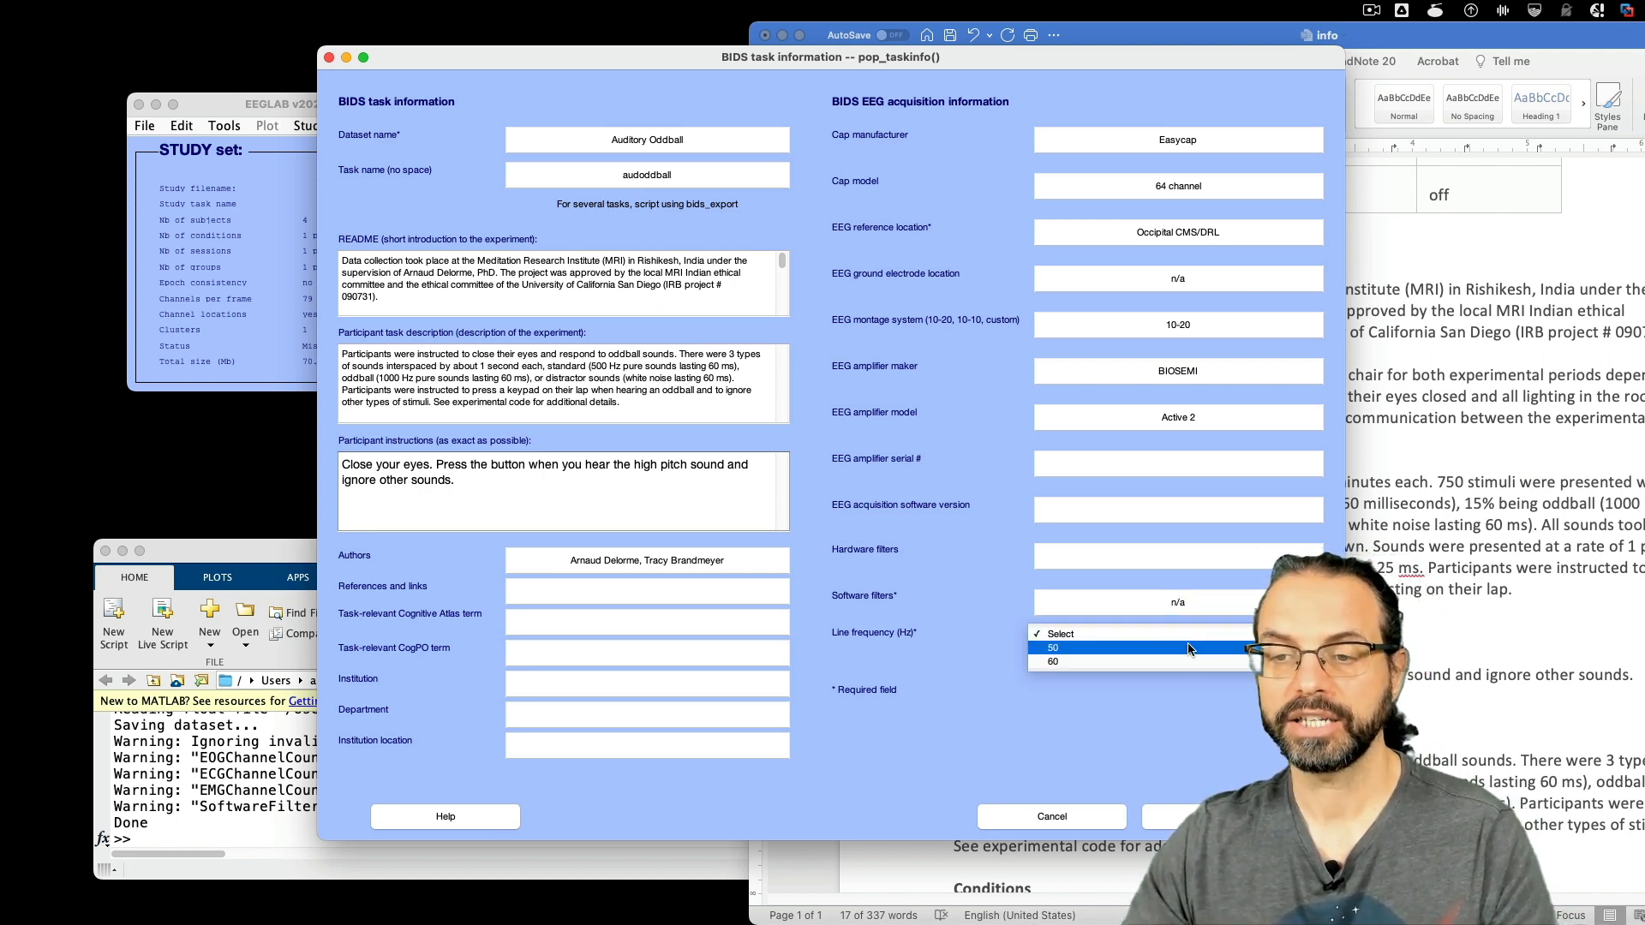
click(1187, 649)
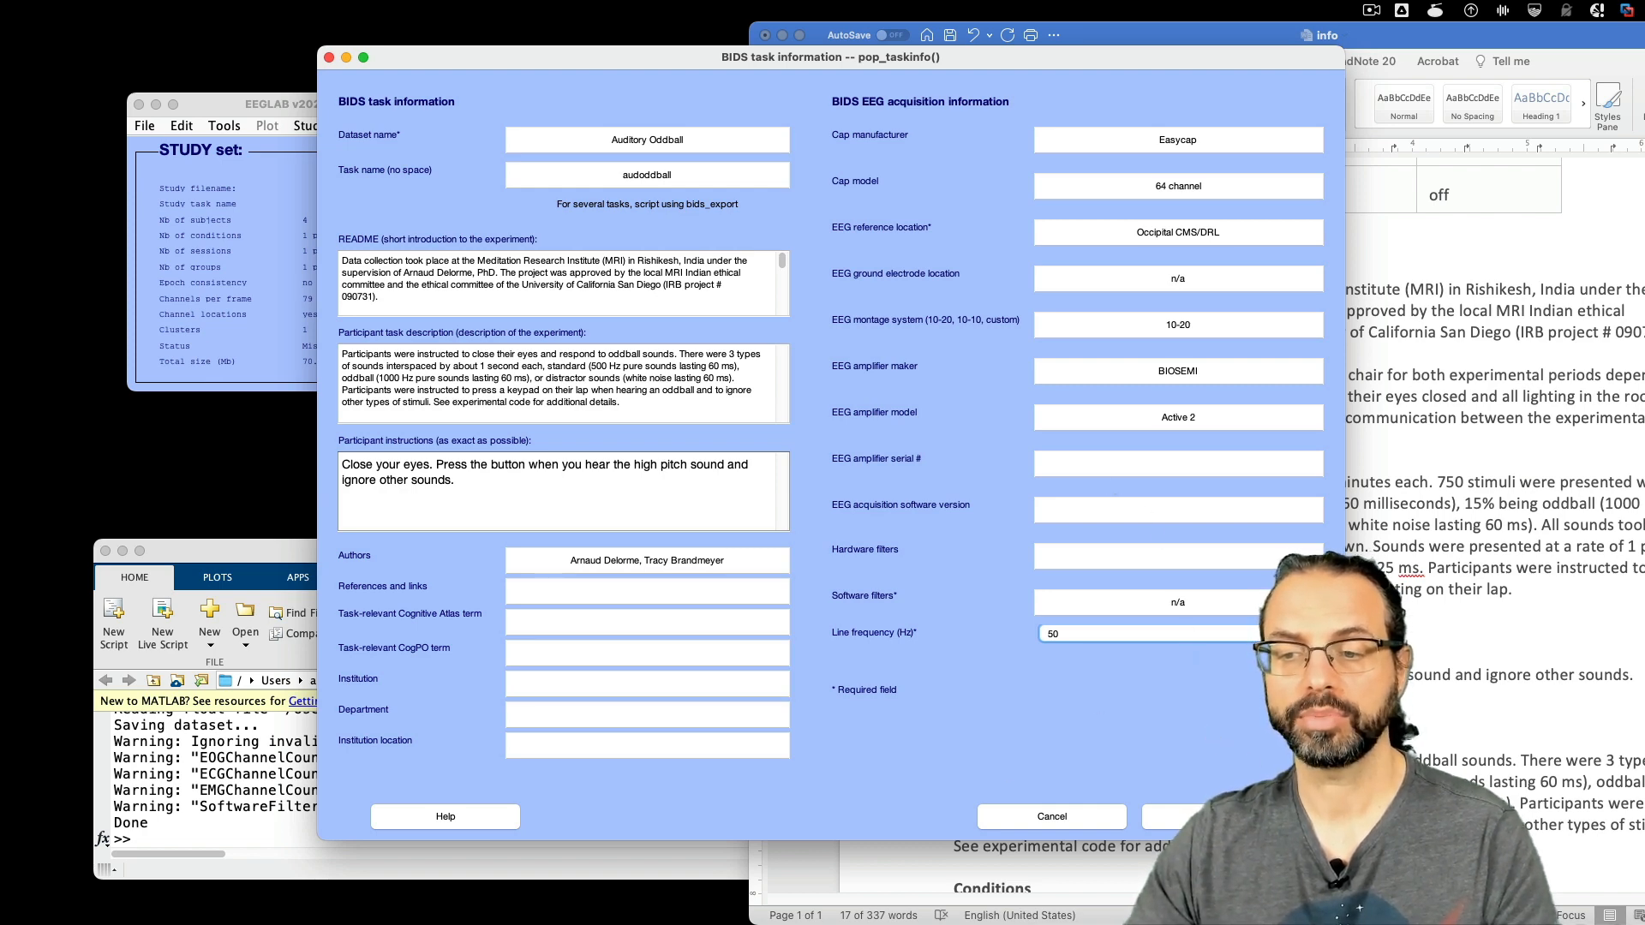
click(1216, 816)
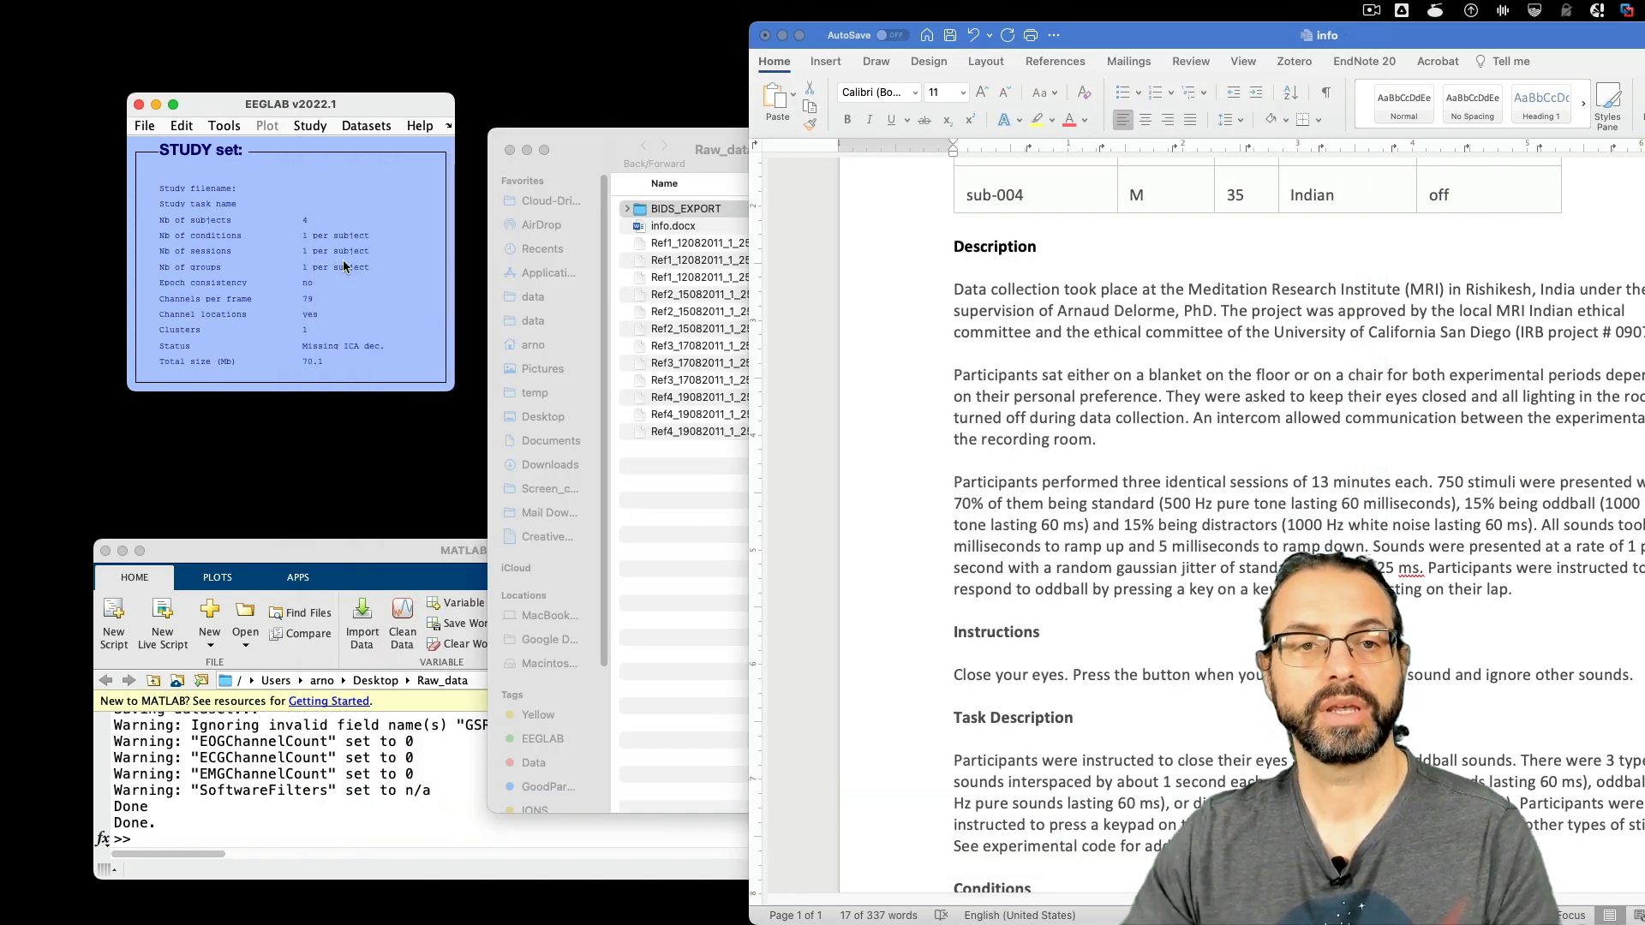
- Open the BIDS participant information editor for the current study
click(152, 126)
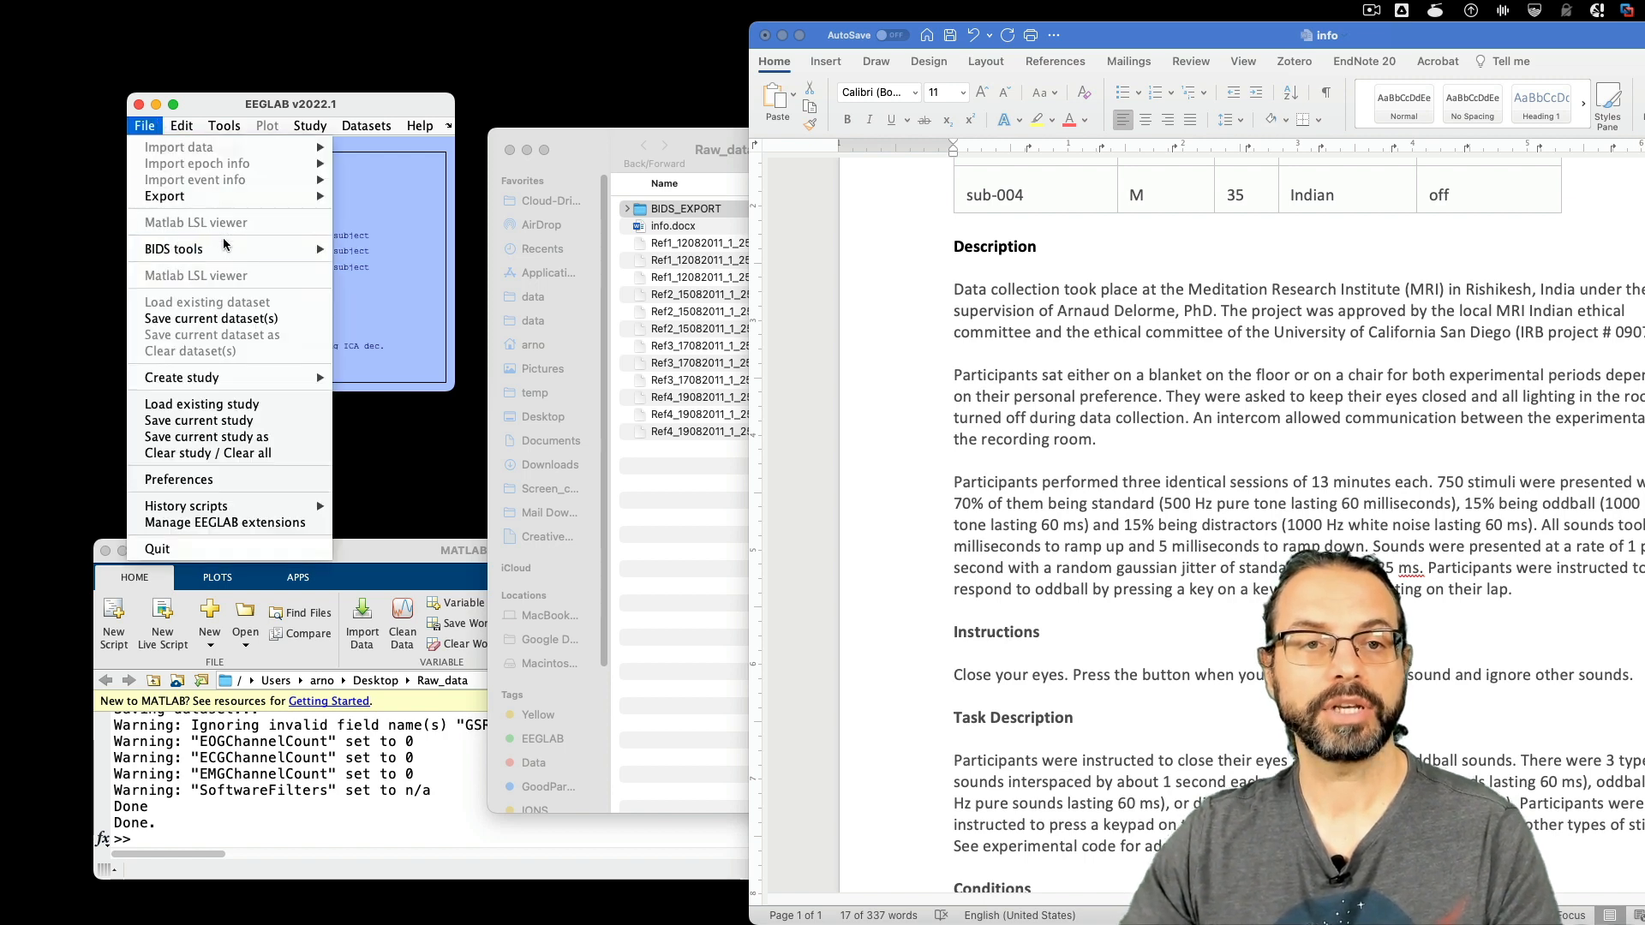
mouse_move(257, 248)
click(413, 268)
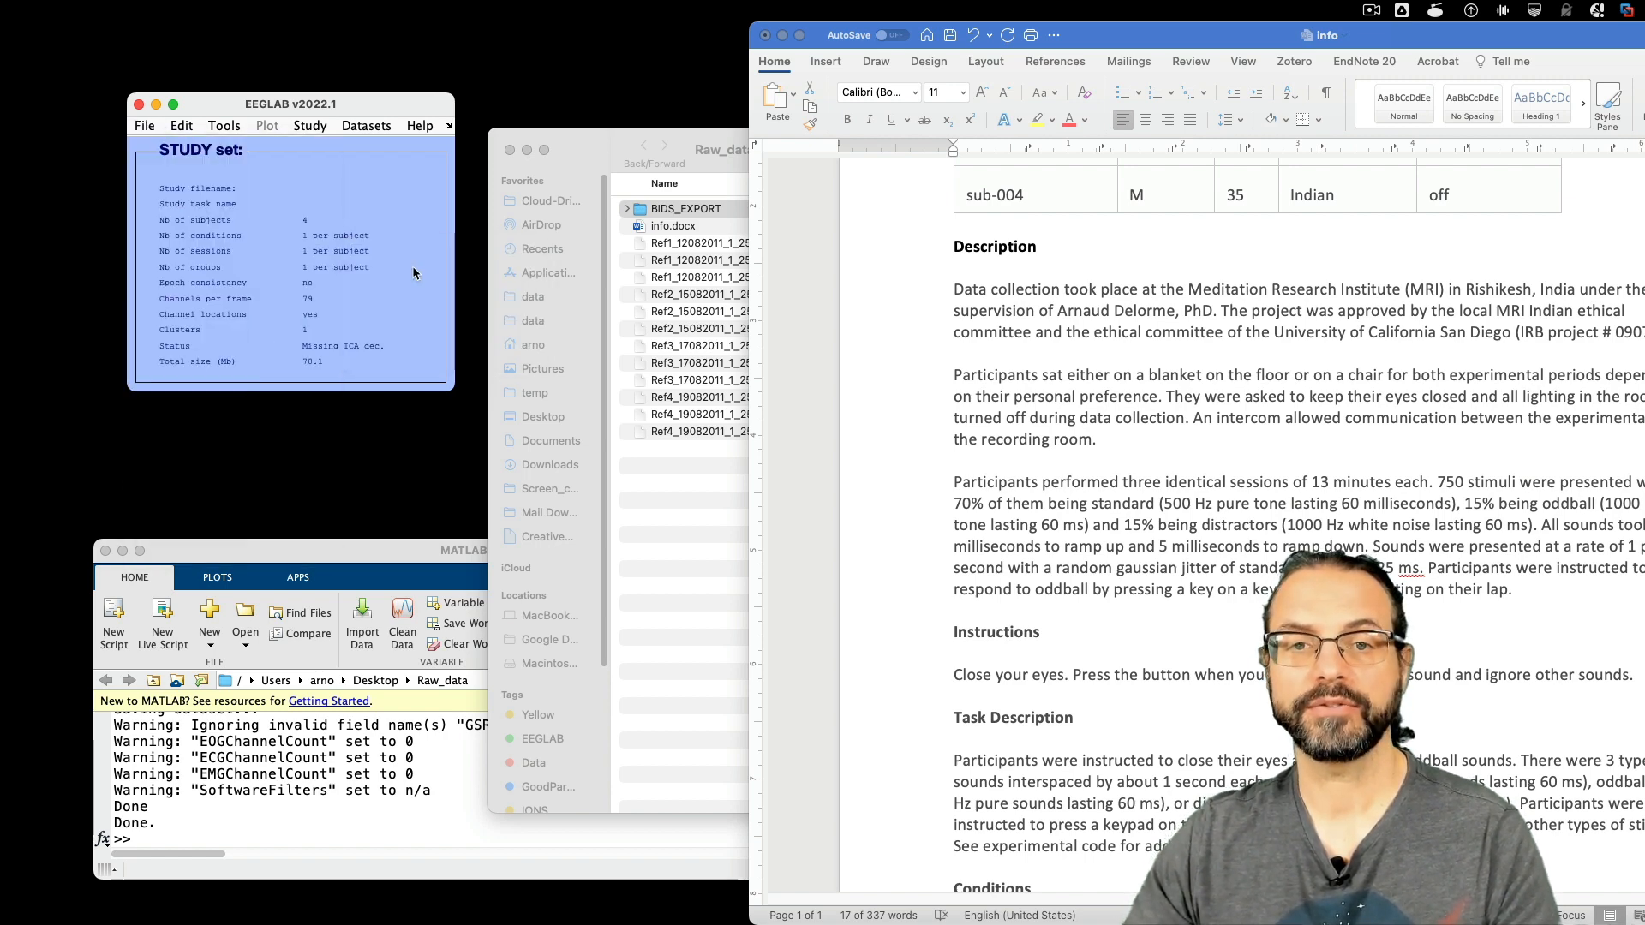
drag(797, 43, 424, 163)
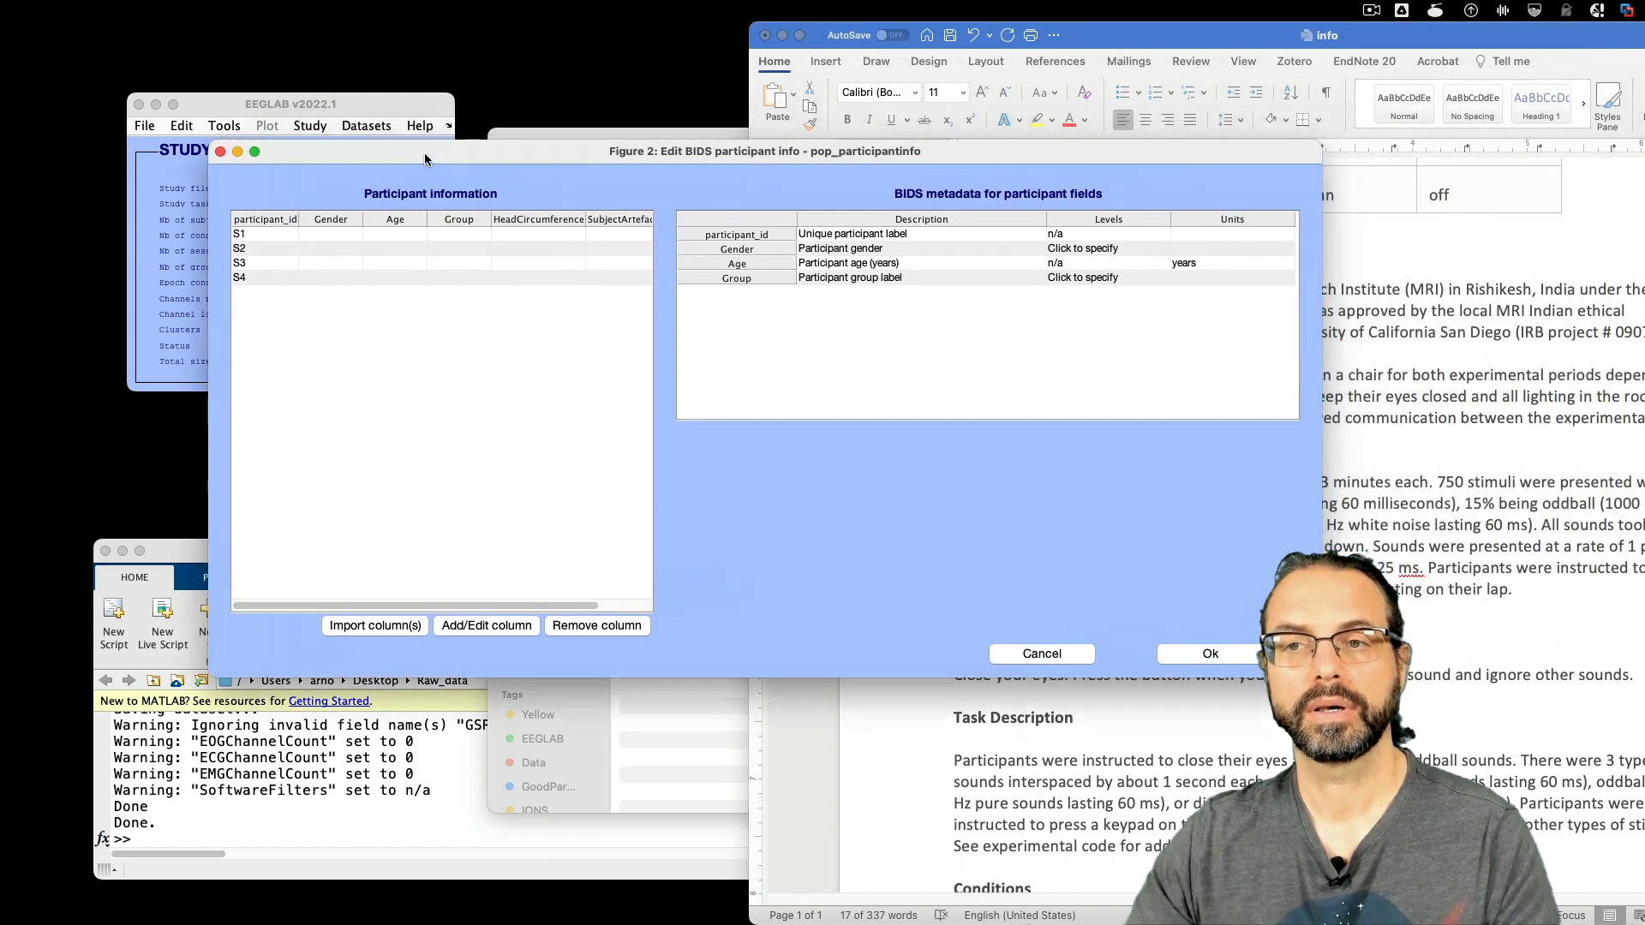
double_click(336, 235)
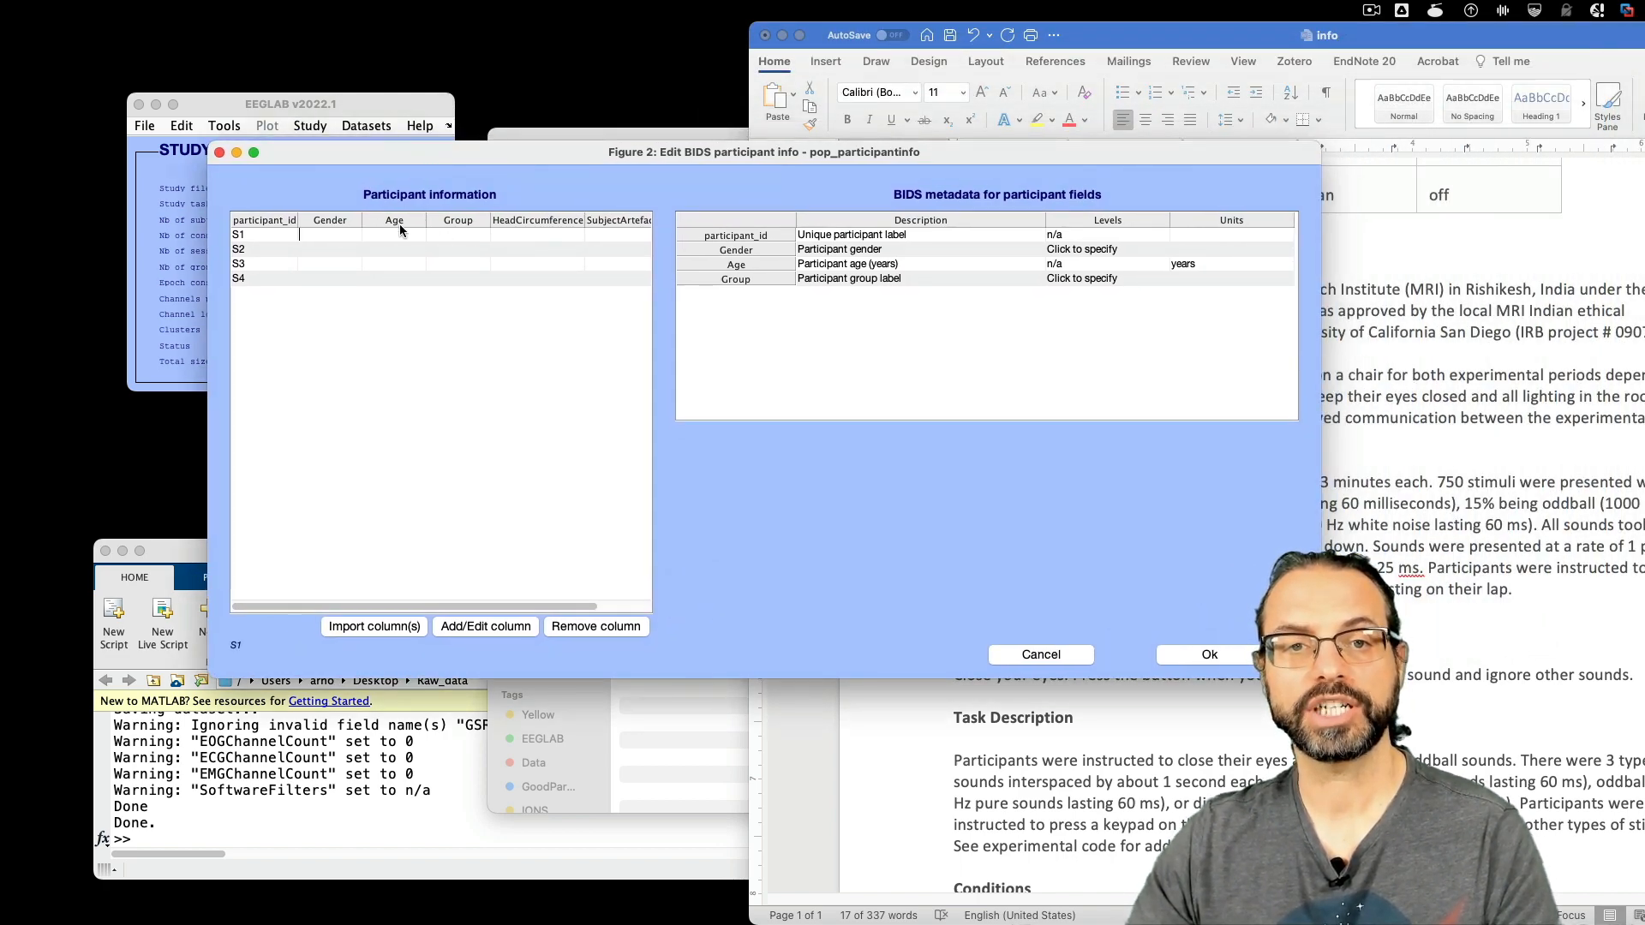
- Arrange the info document and the participant information editor so that both participant tables can be seen together
click(1345, 309)
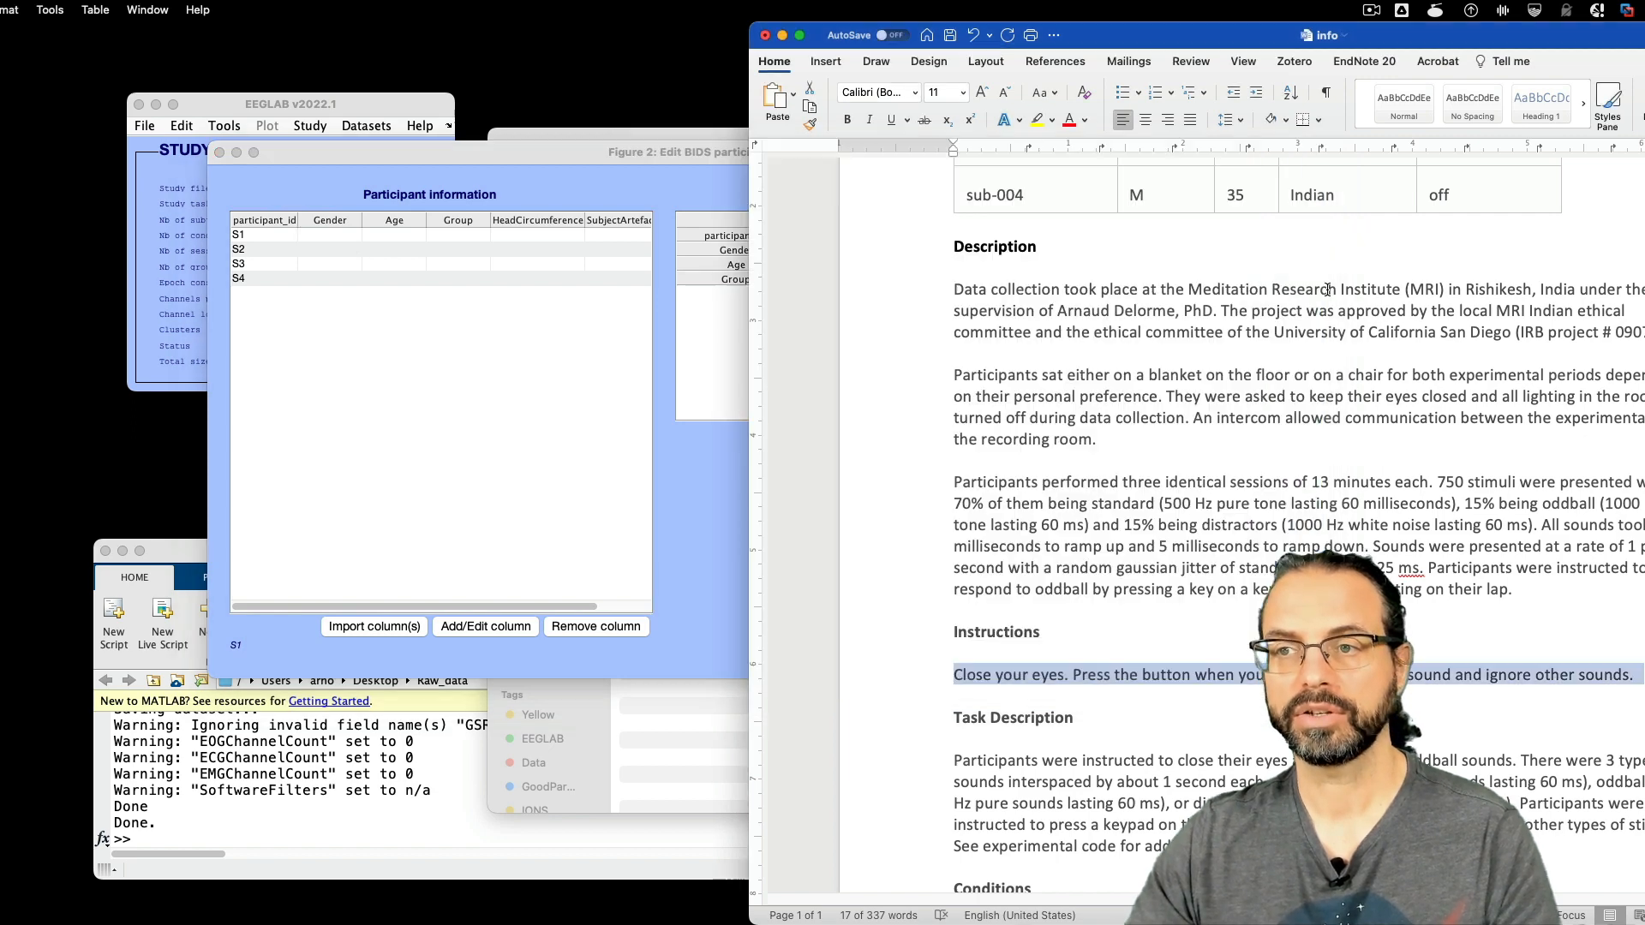
scroll(1370, 342, up, 5)
drag(1183, 40, 906, 40)
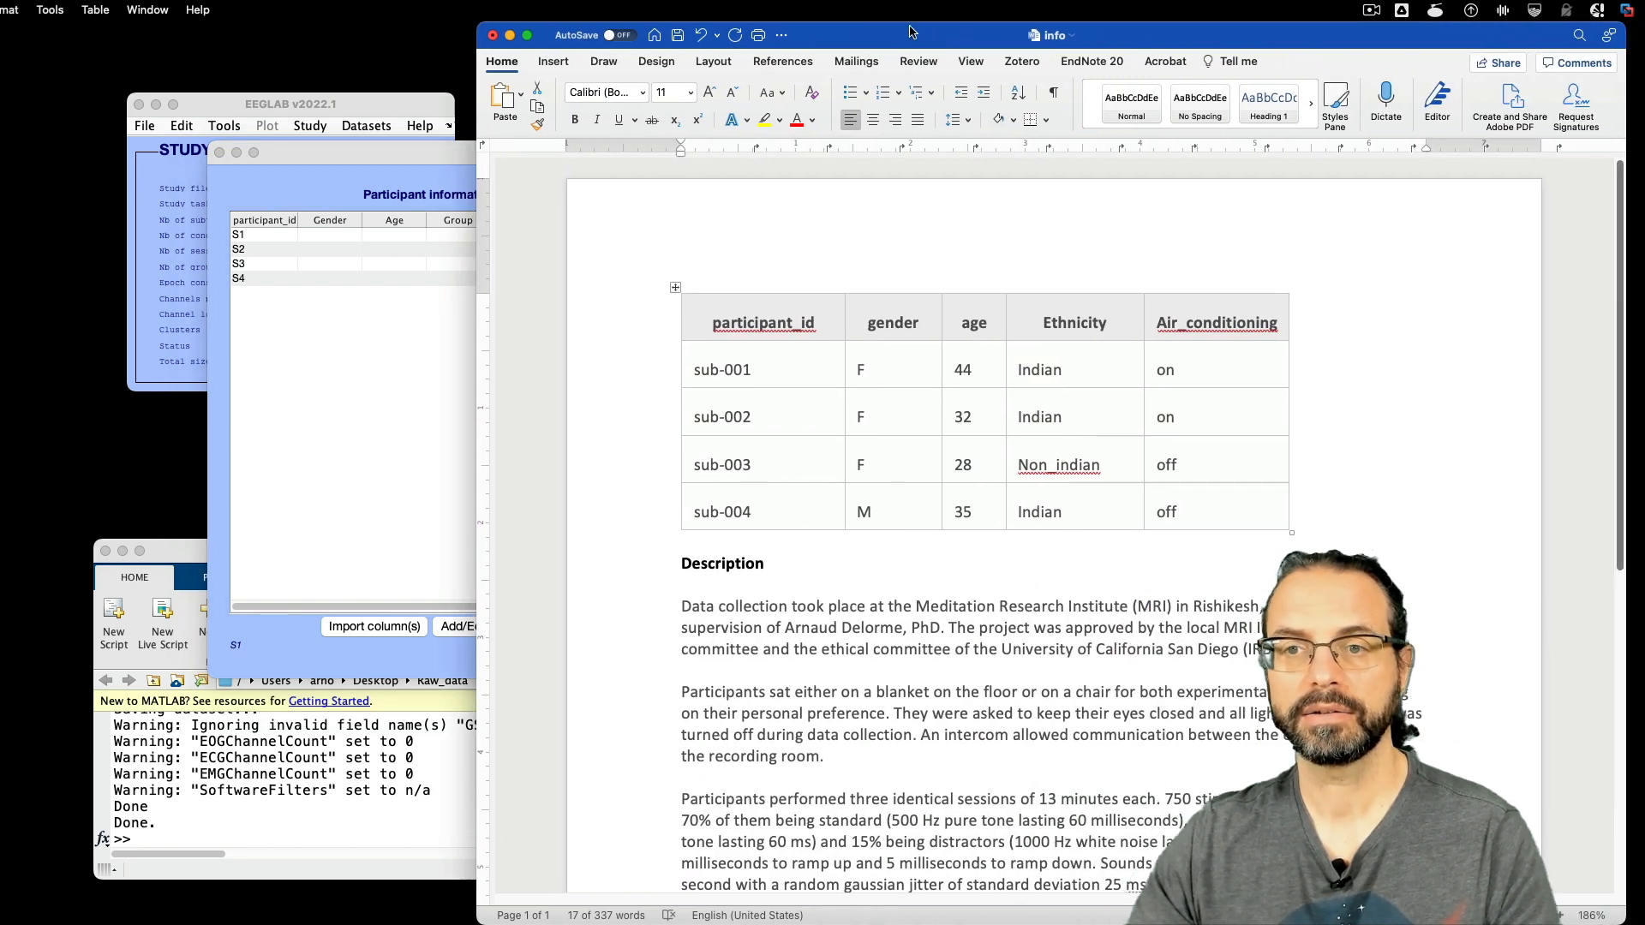
drag(436, 154, 298, 100)
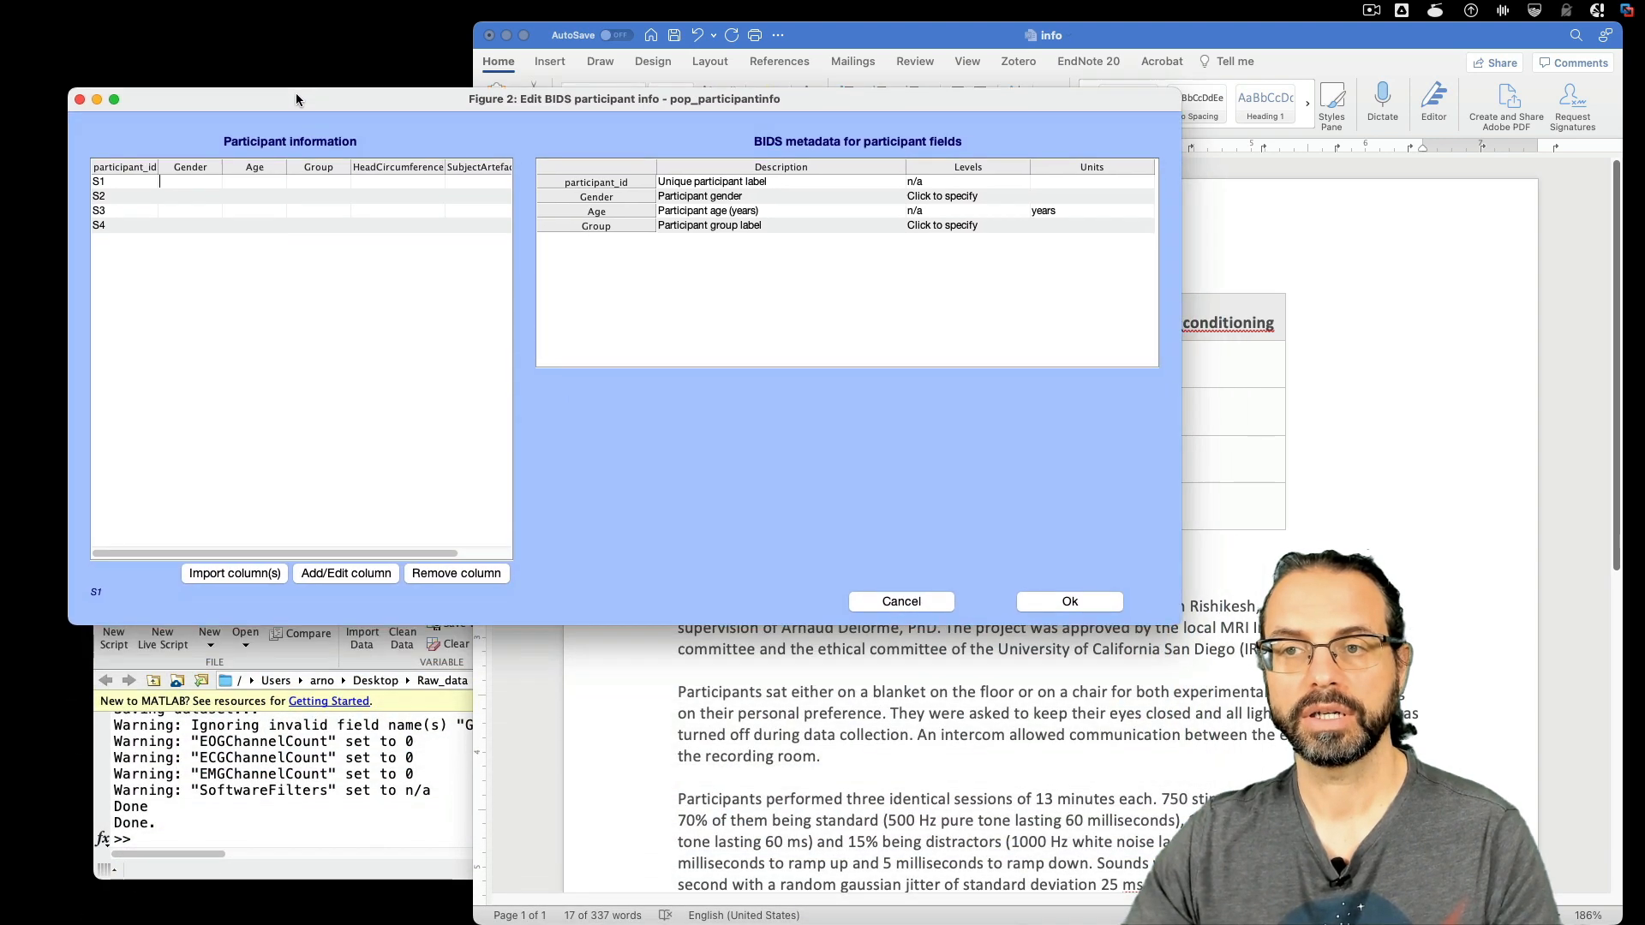
drag(848, 38, 829, 396)
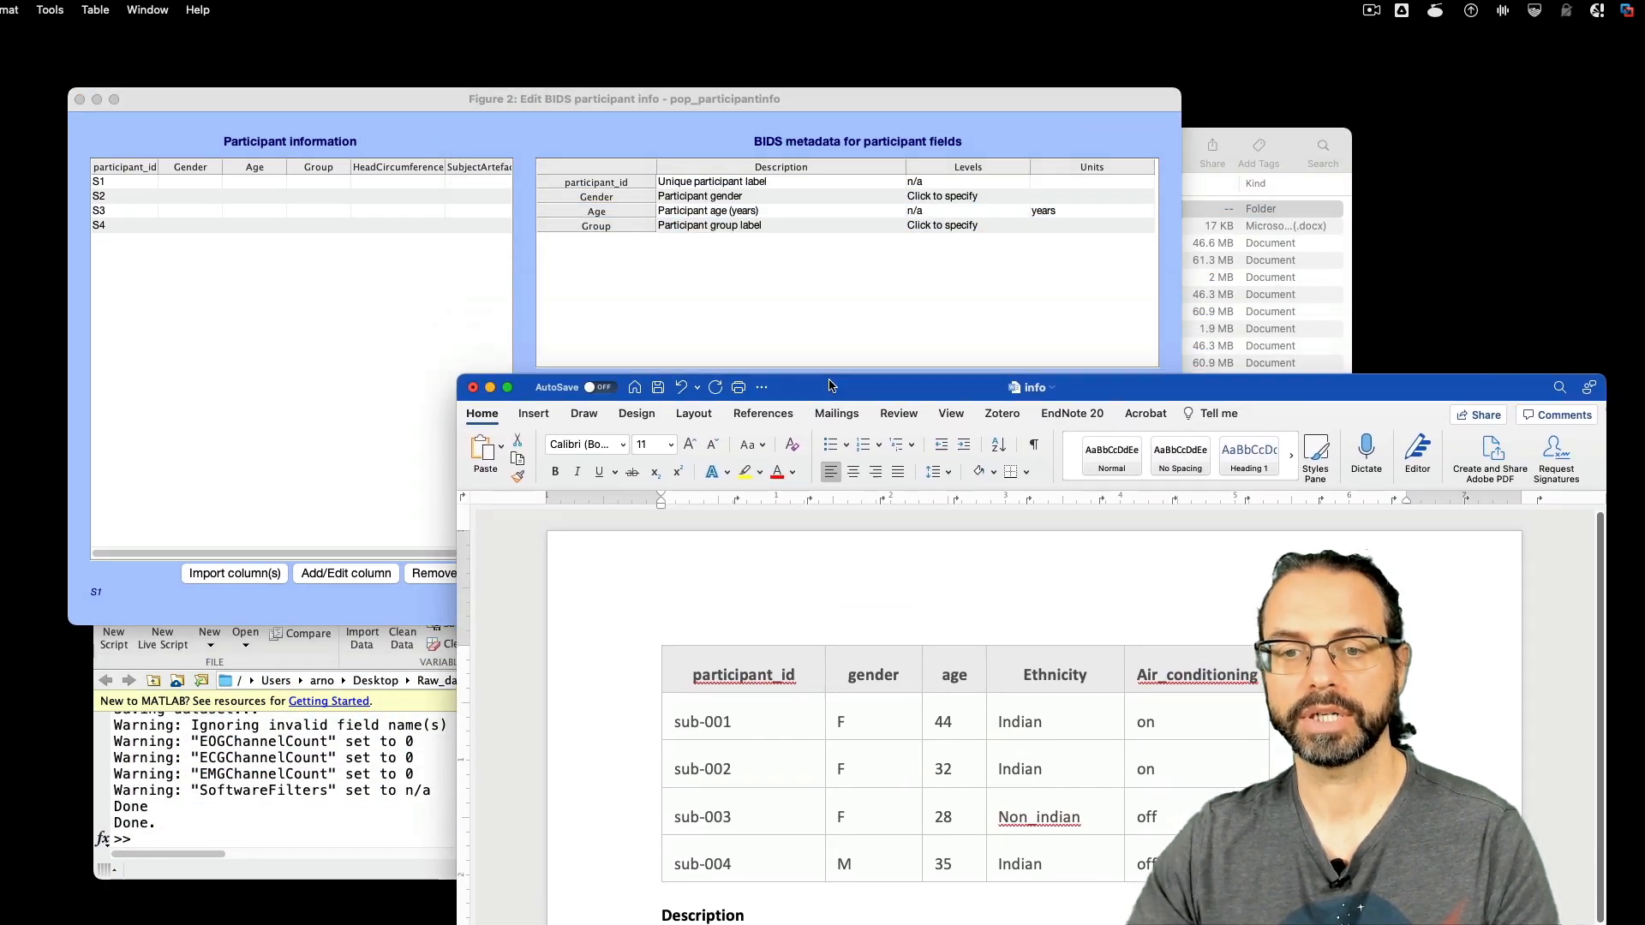
click(715, 99)
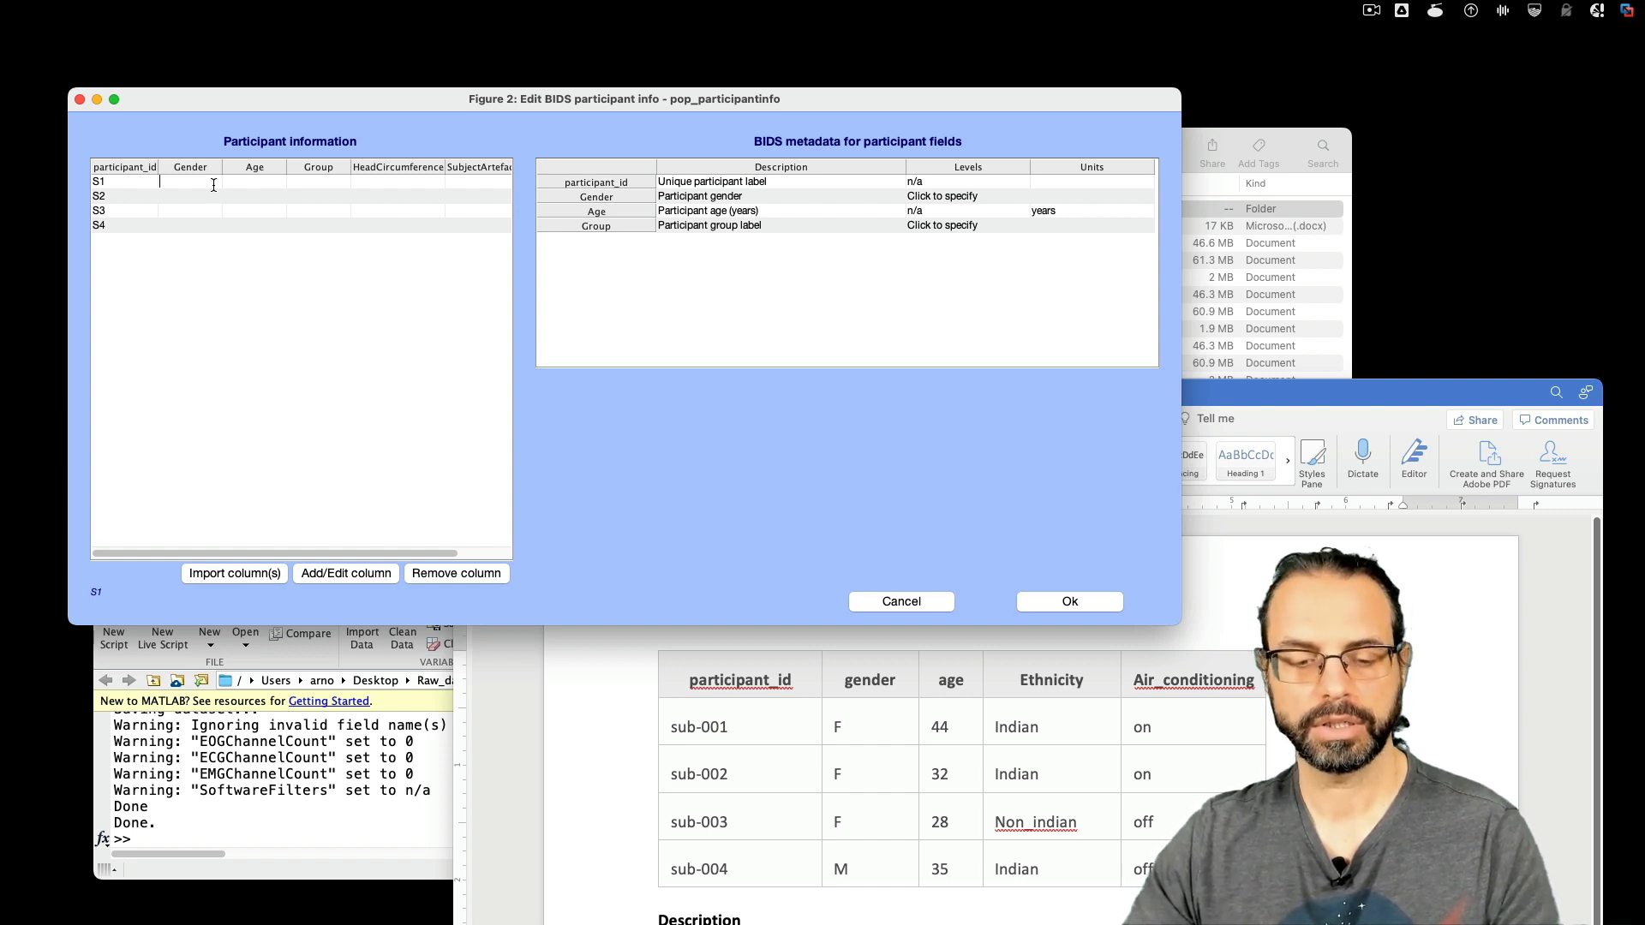
- Enter the participants' gender as F for S1, S2 and S3, and M for S4
double_click(197, 200)
text(F)
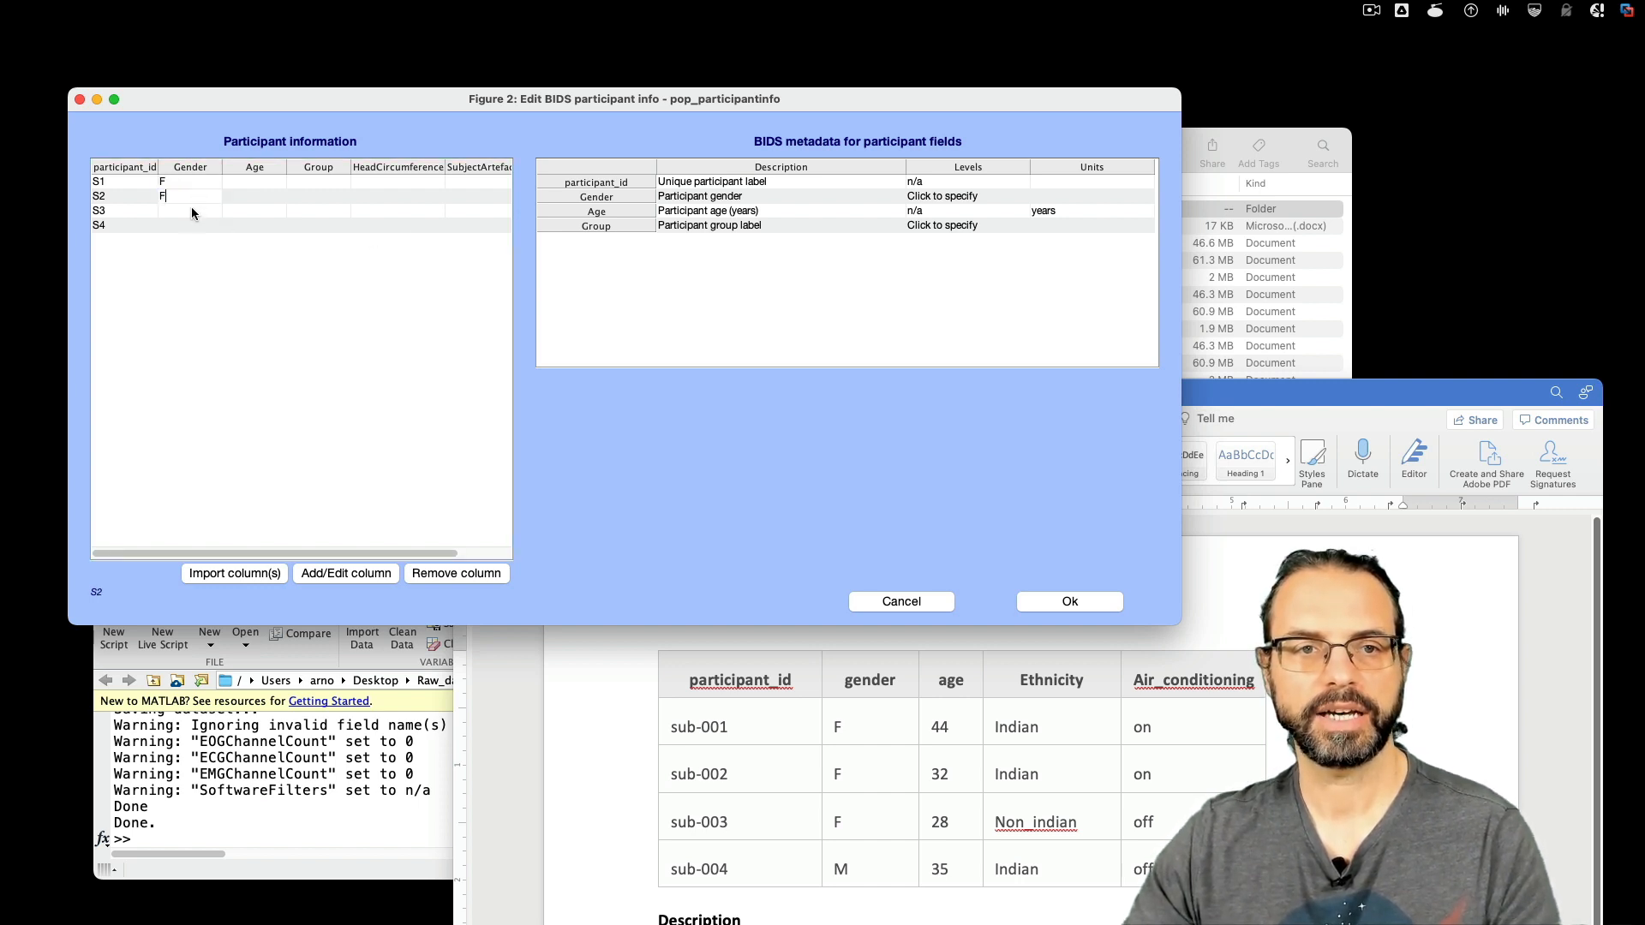
double_click(192, 210)
text(F)
double_click(190, 225)
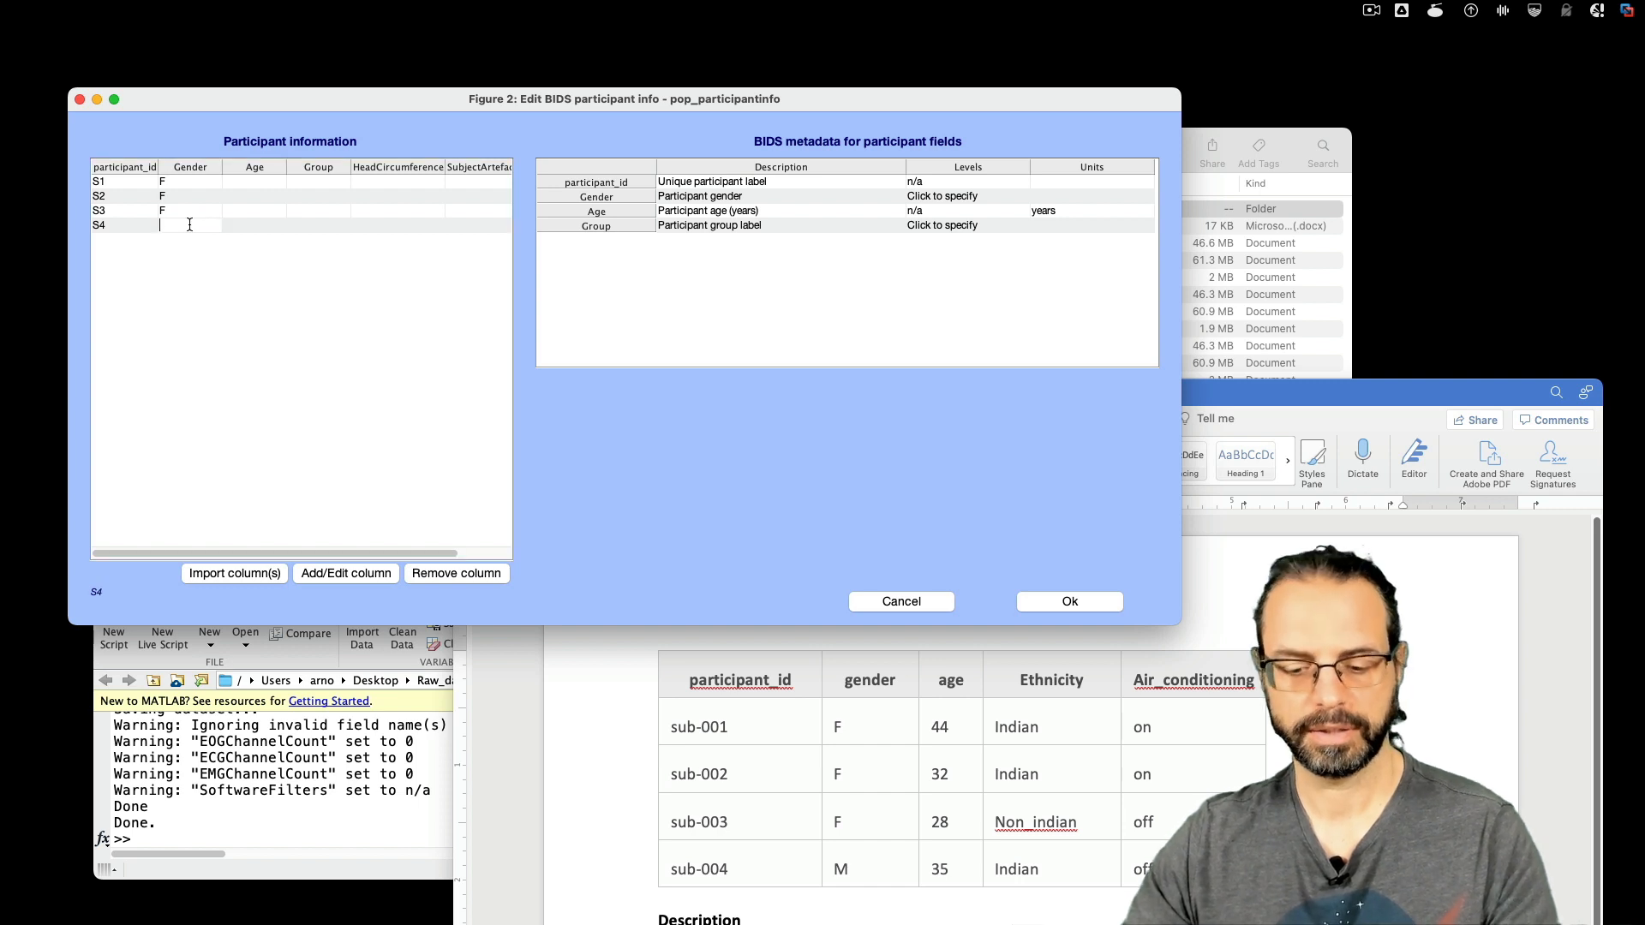
- Enter the participants' ages as 44 for S1, 32 for S2, 28 for S3 and 35 for S4
double_click(259, 182)
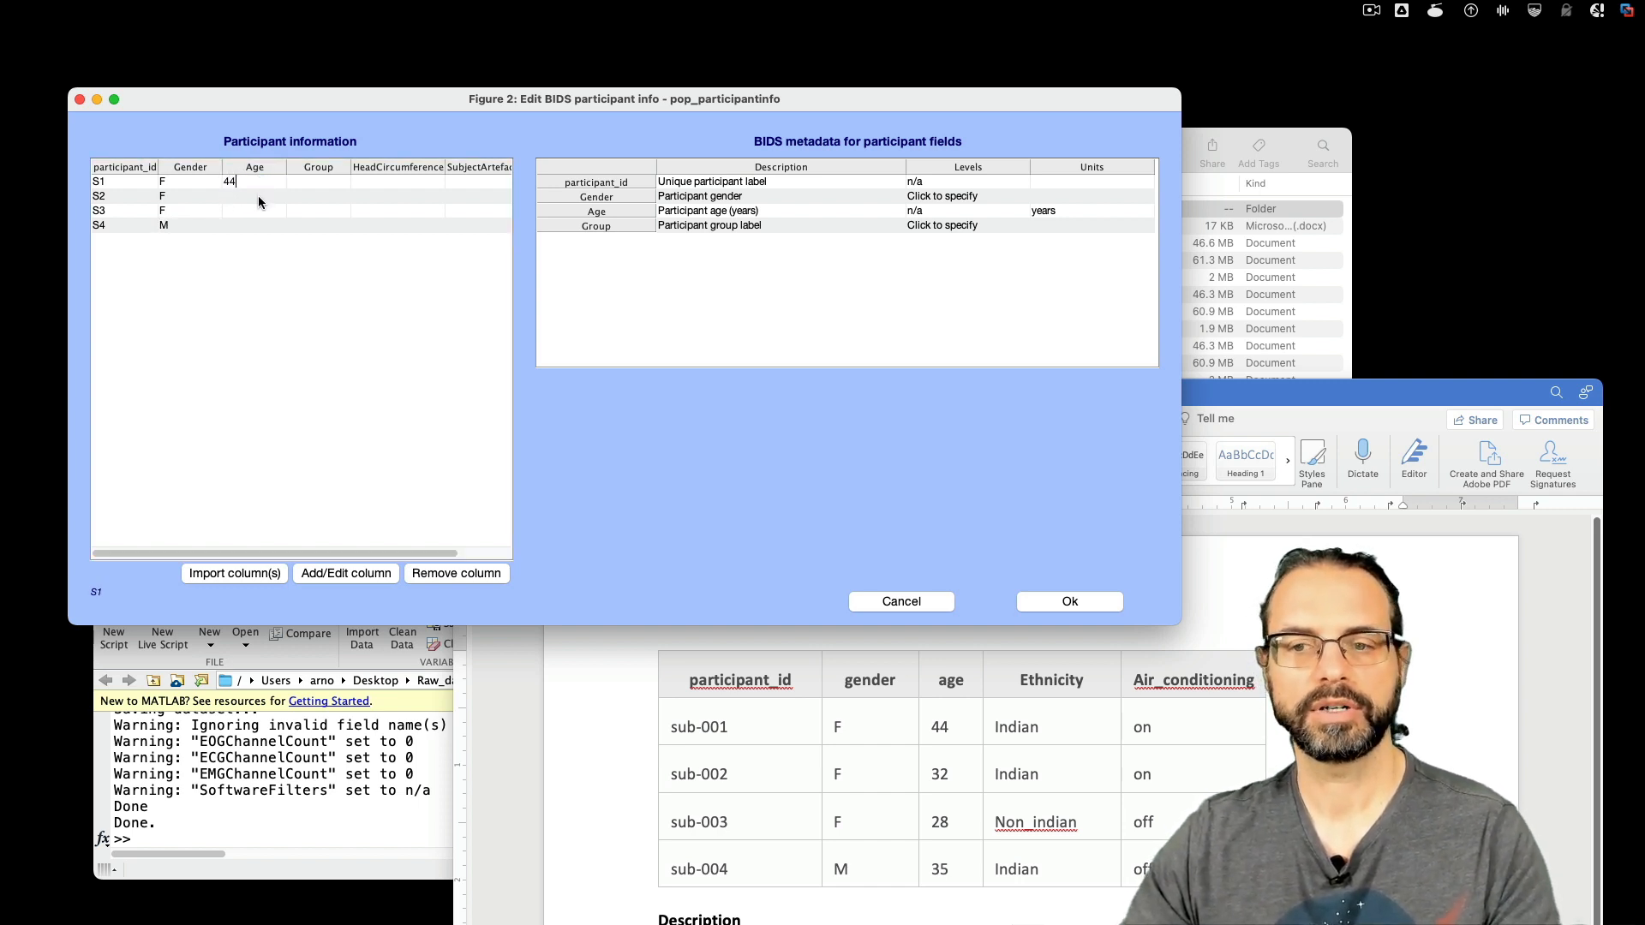
double_click(259, 196)
text(32)
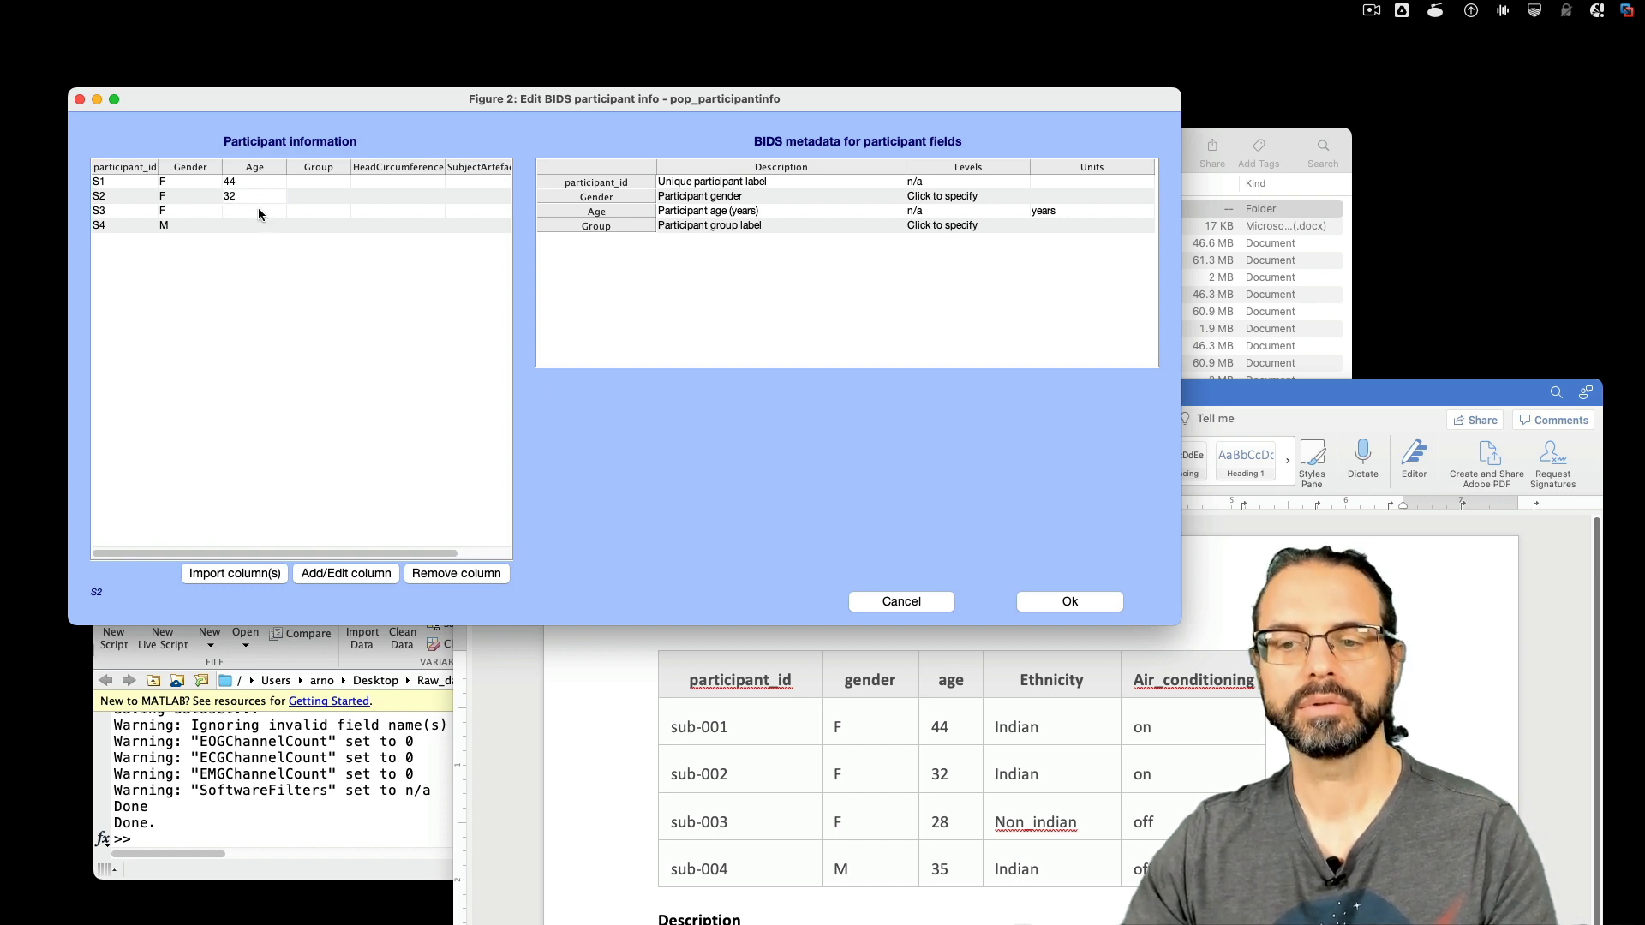
double_click(258, 211)
text(28)
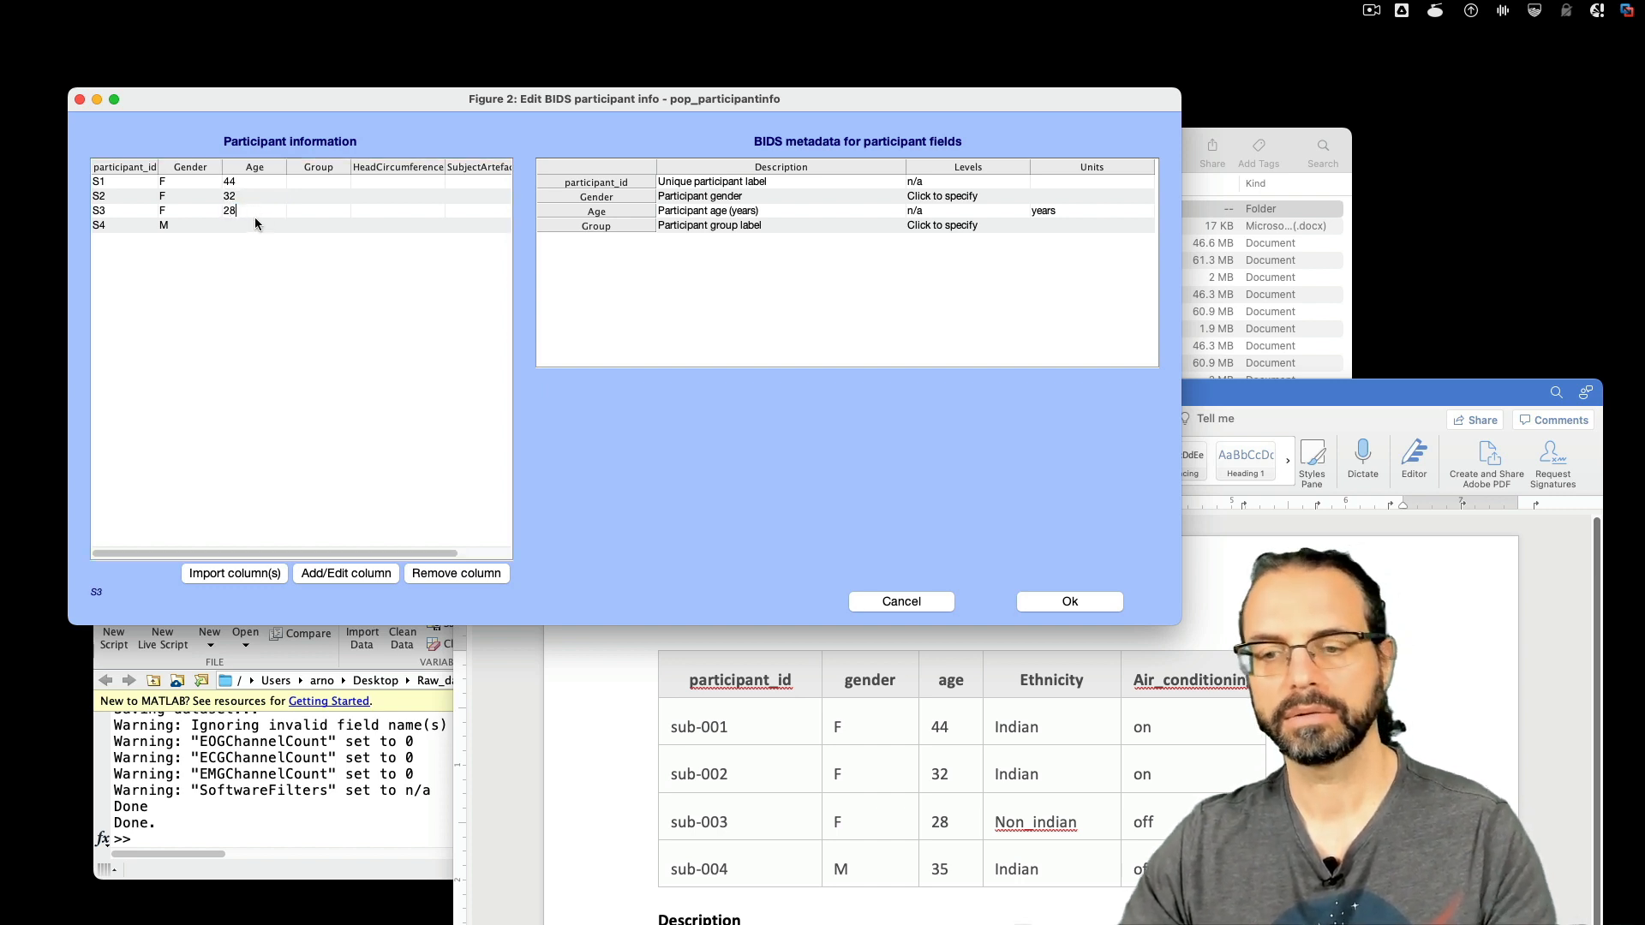
double_click(254, 221)
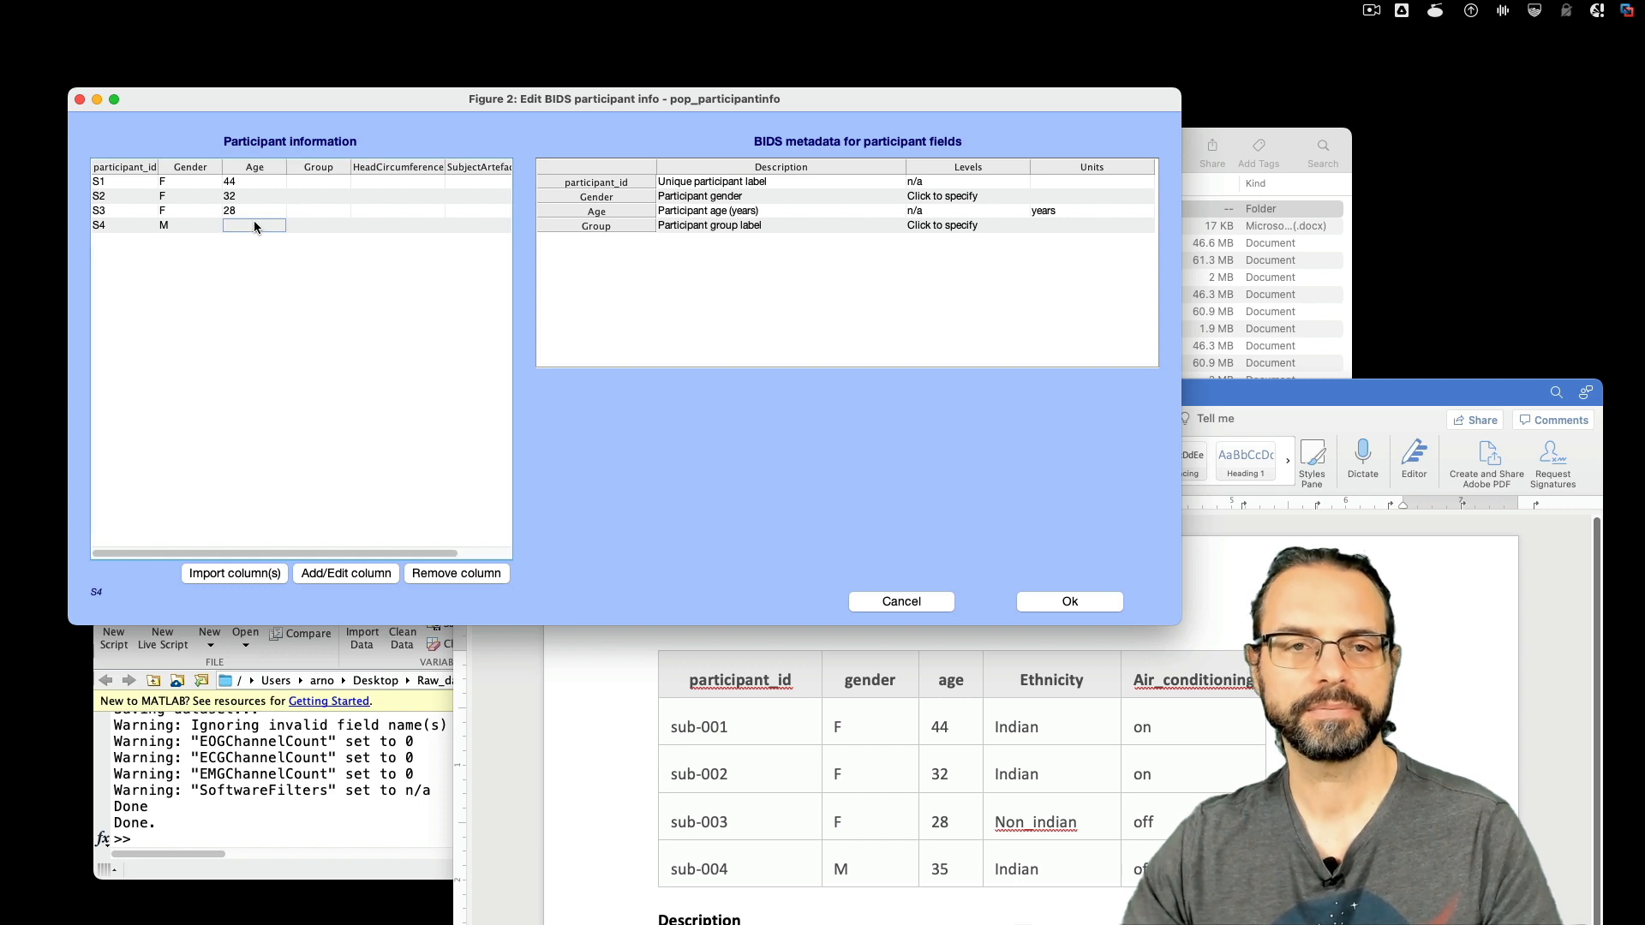
double_click(293, 182)
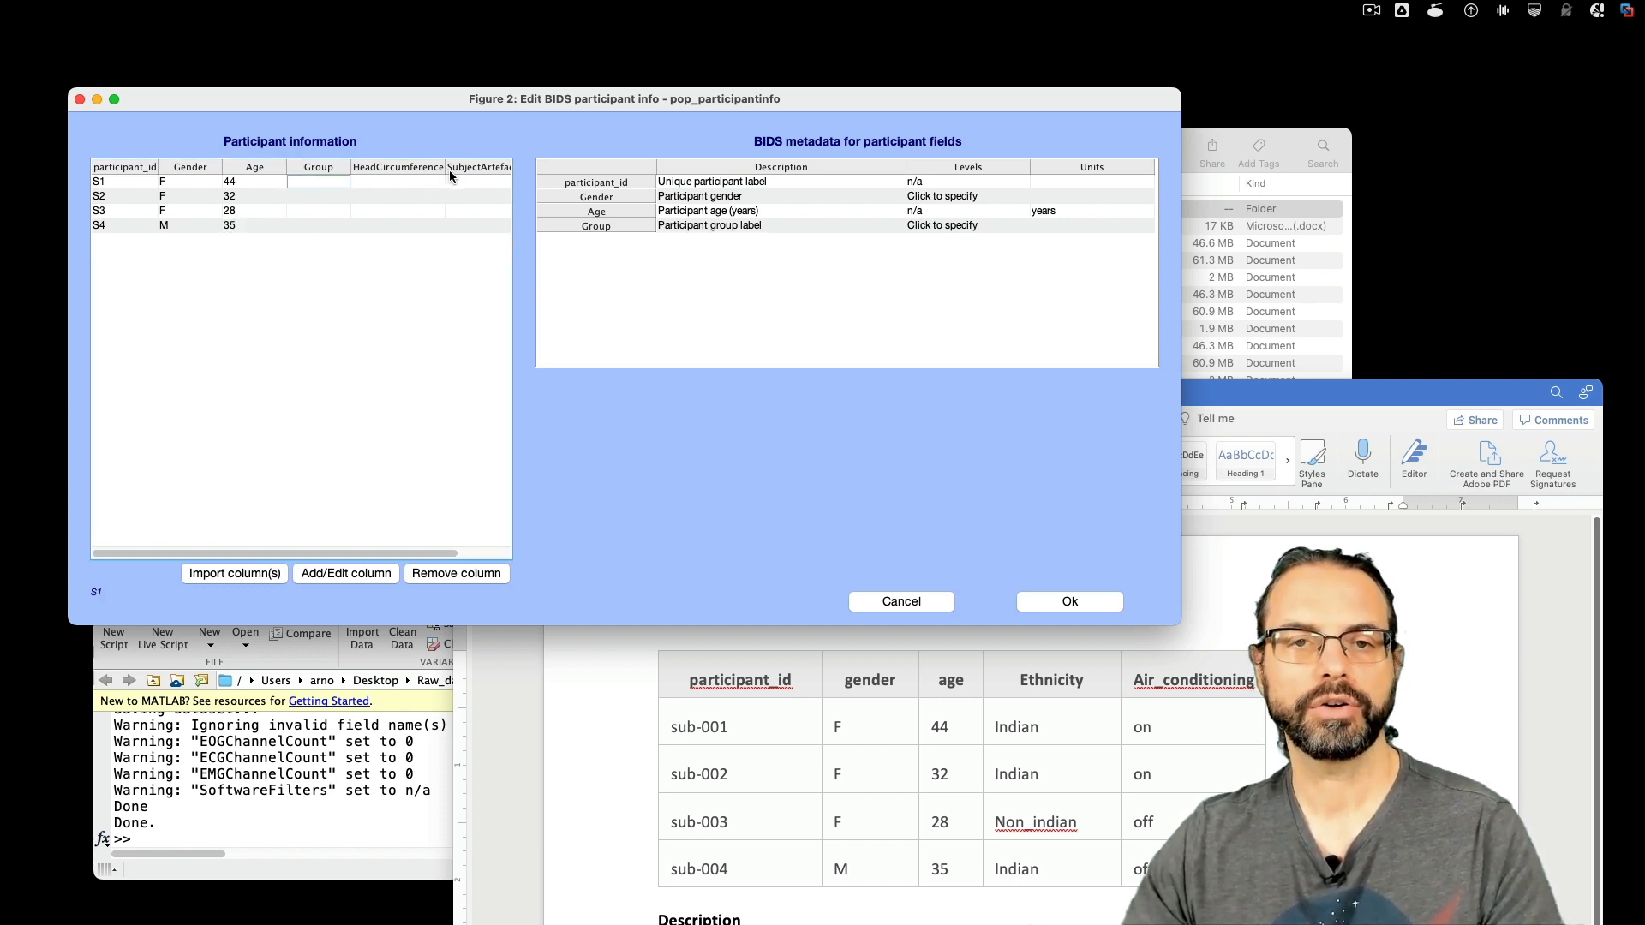
- Add a new participant information column named "Ethnicity"
drag(285, 552, 171, 556)
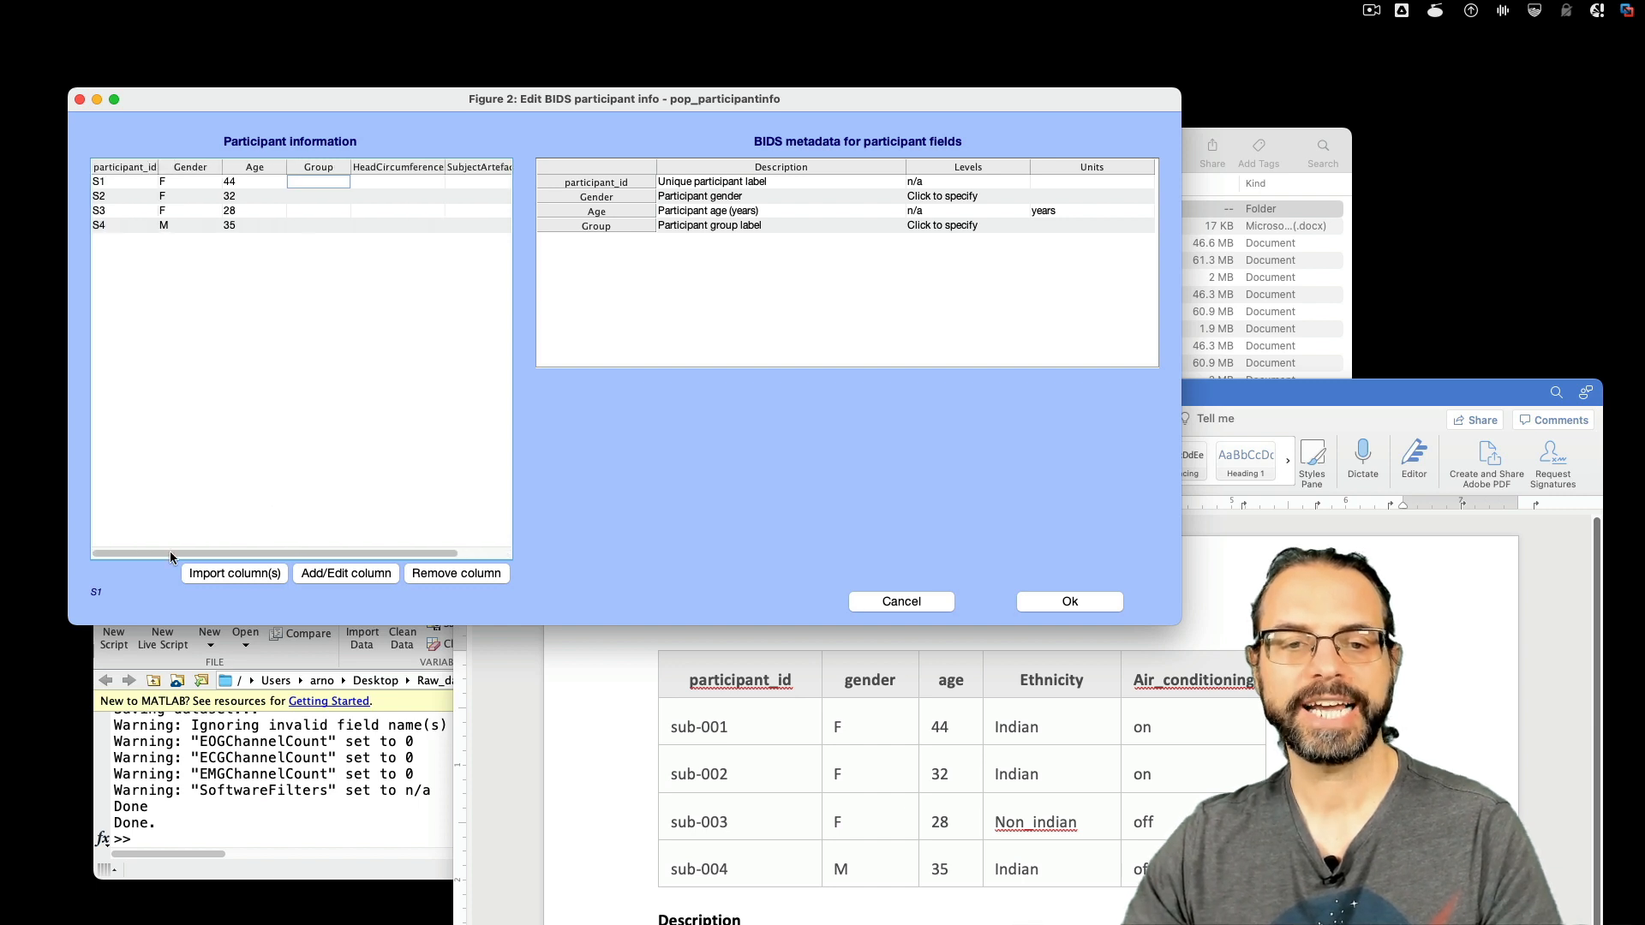
click(346, 574)
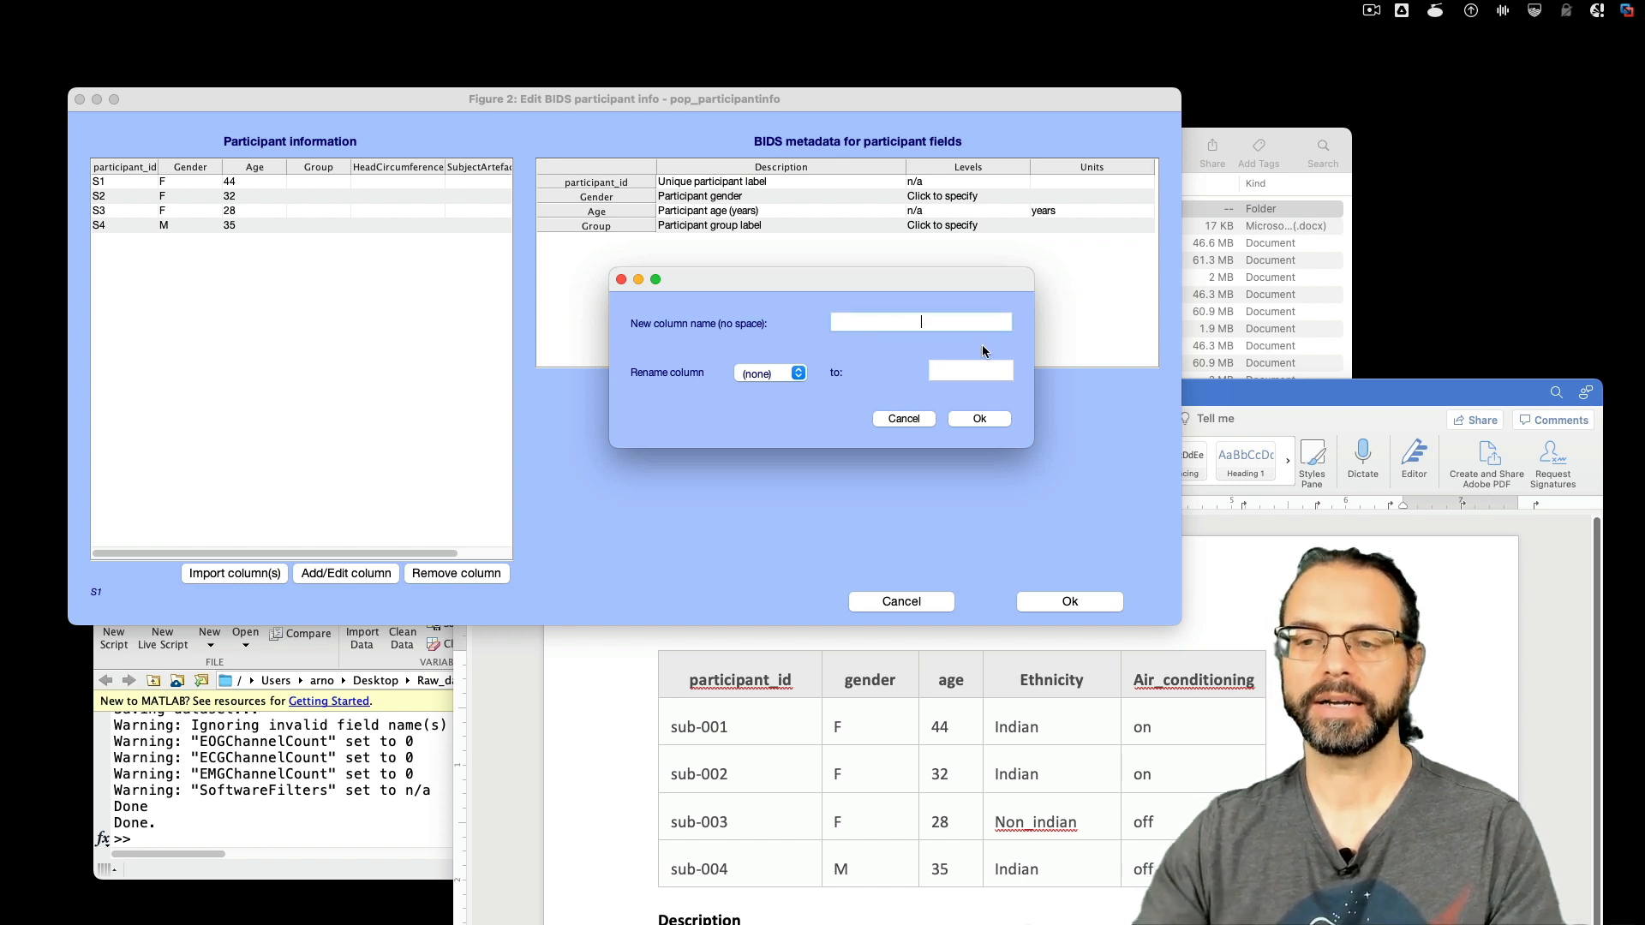
text(Ethni)
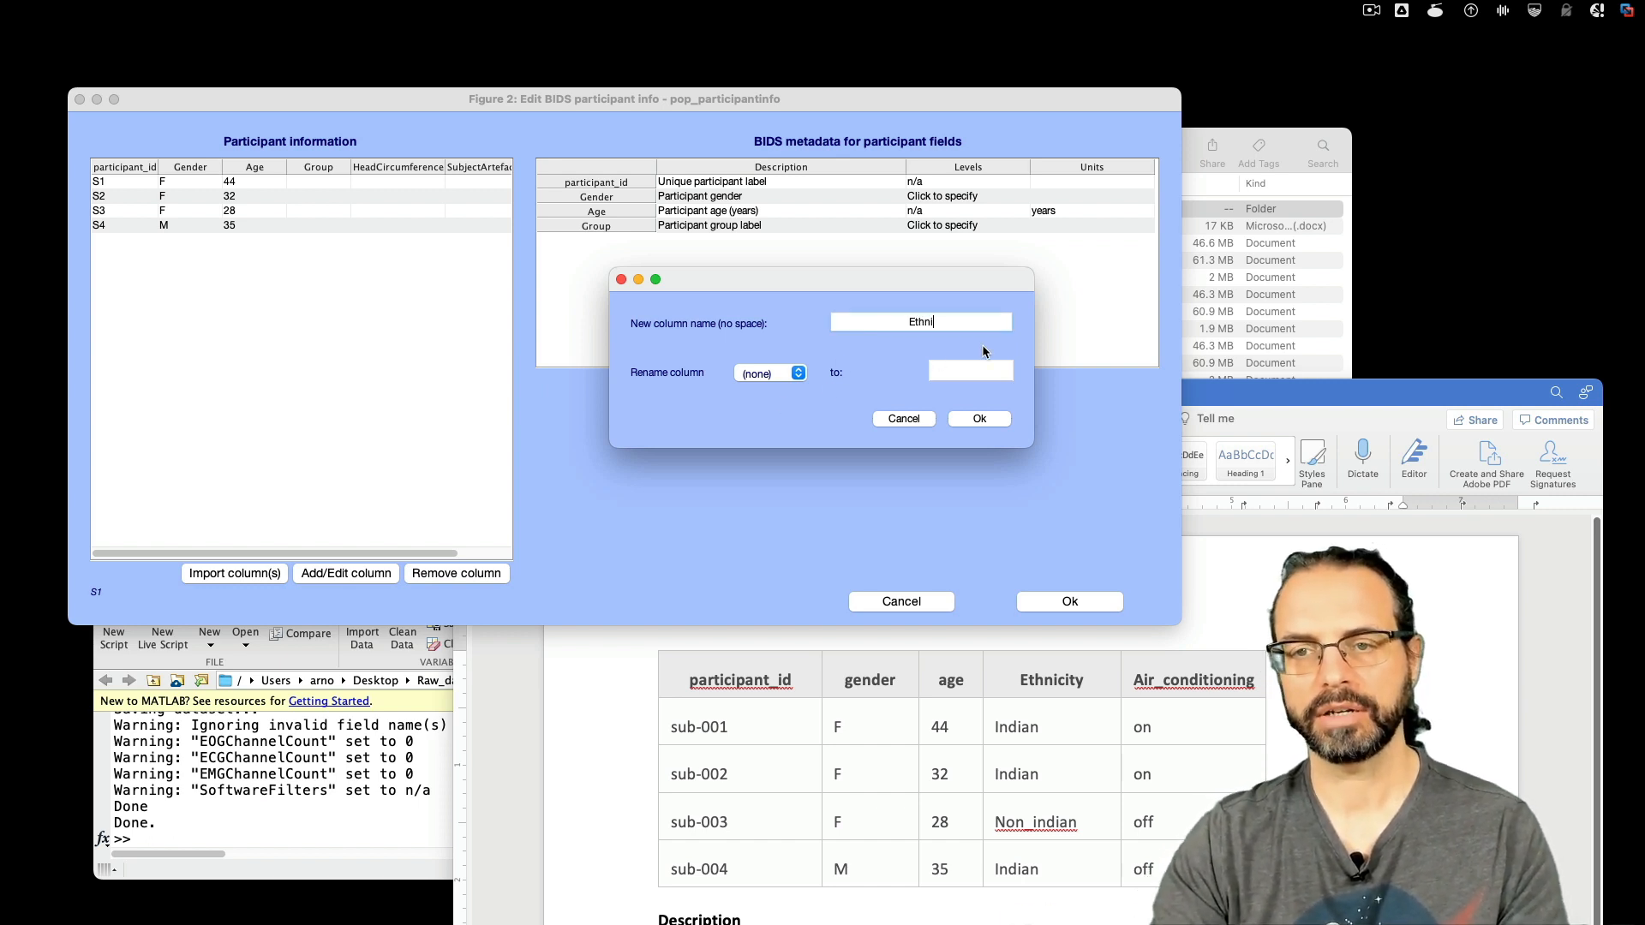
text(city)
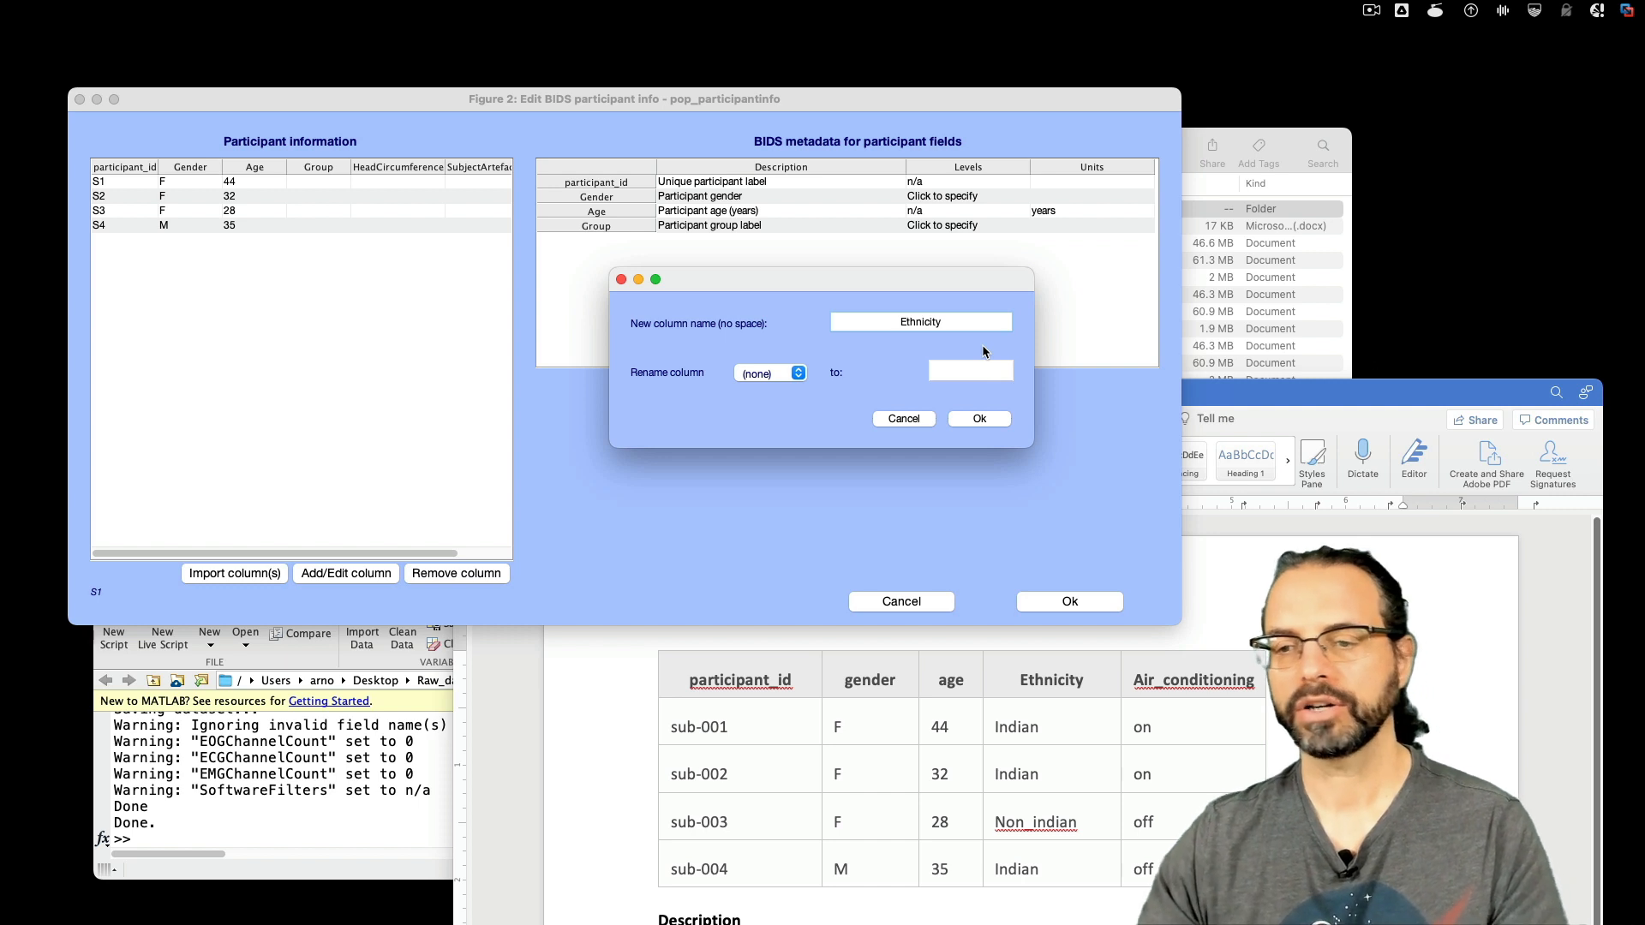
click(981, 418)
- Fill the Ethnicity column with "Indian" for S1, S2 and S4, and "Non_indian" for S3
drag(397, 552, 552, 565)
double_click(480, 182)
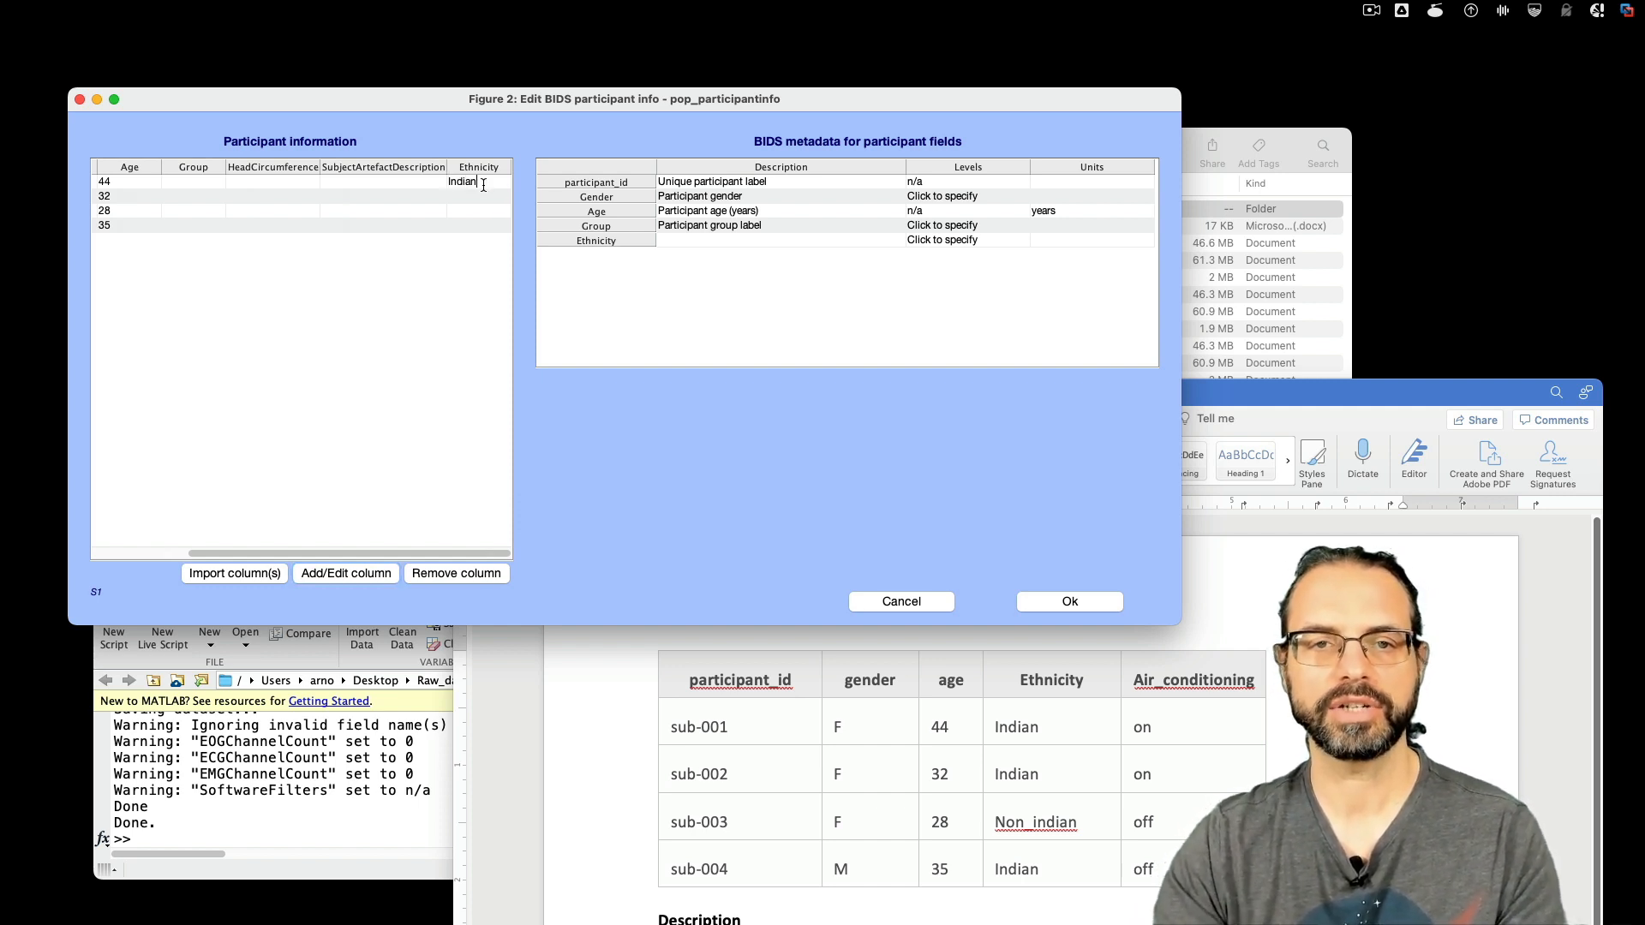
double_click(478, 192)
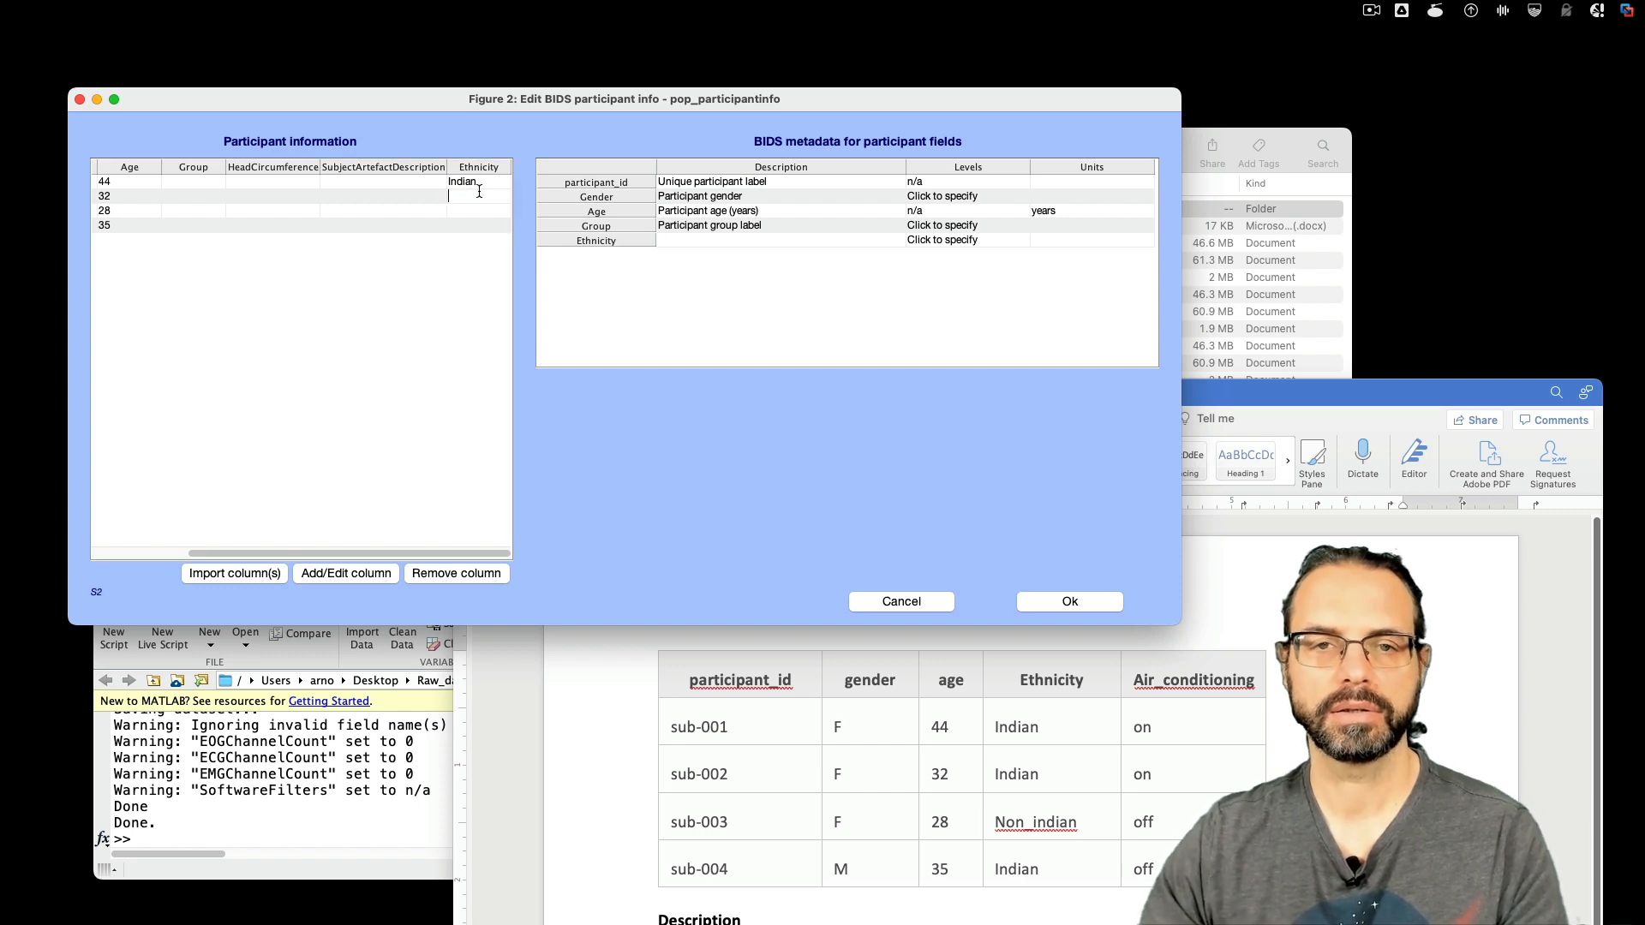
text(Indian)
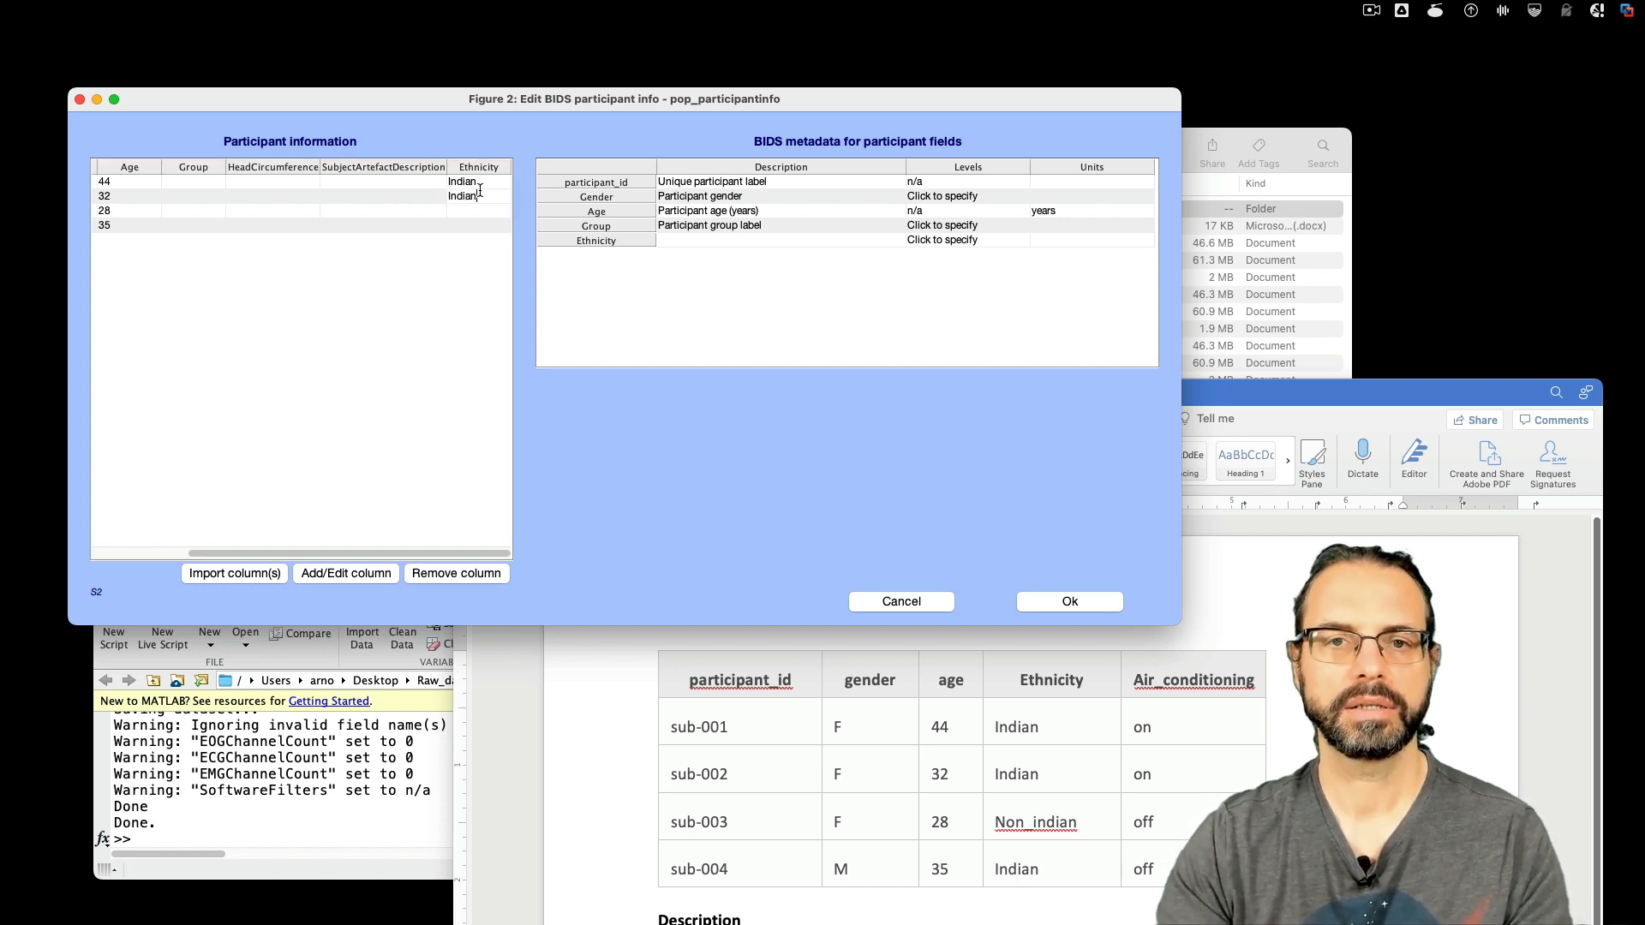
double_click(480, 210)
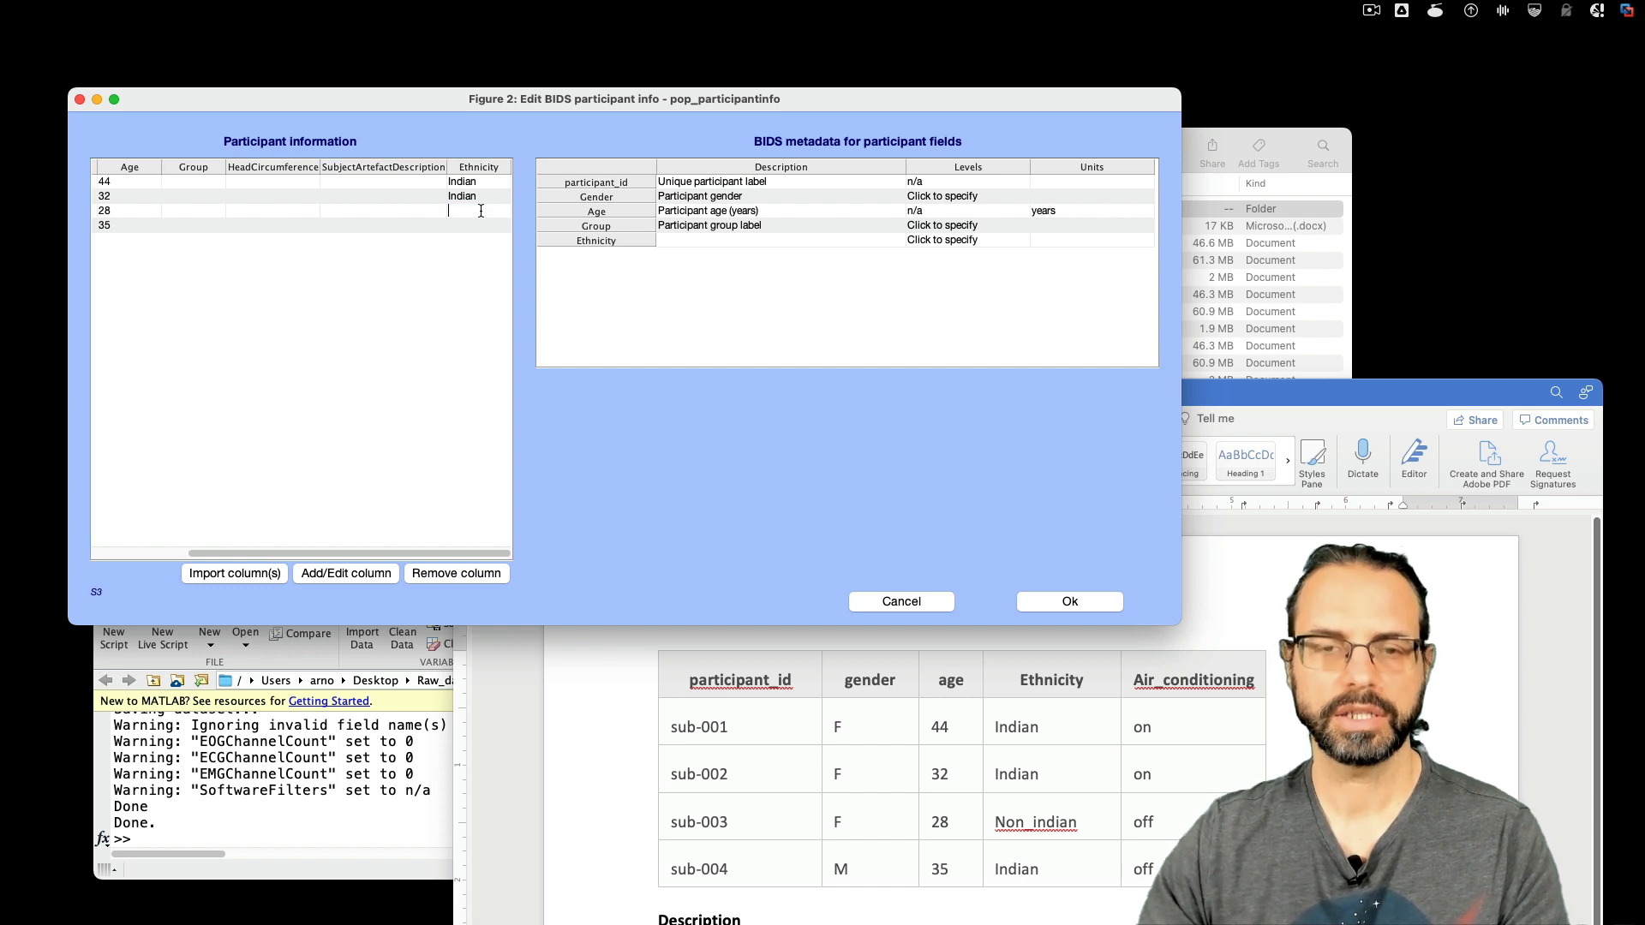
text(Non_indian)
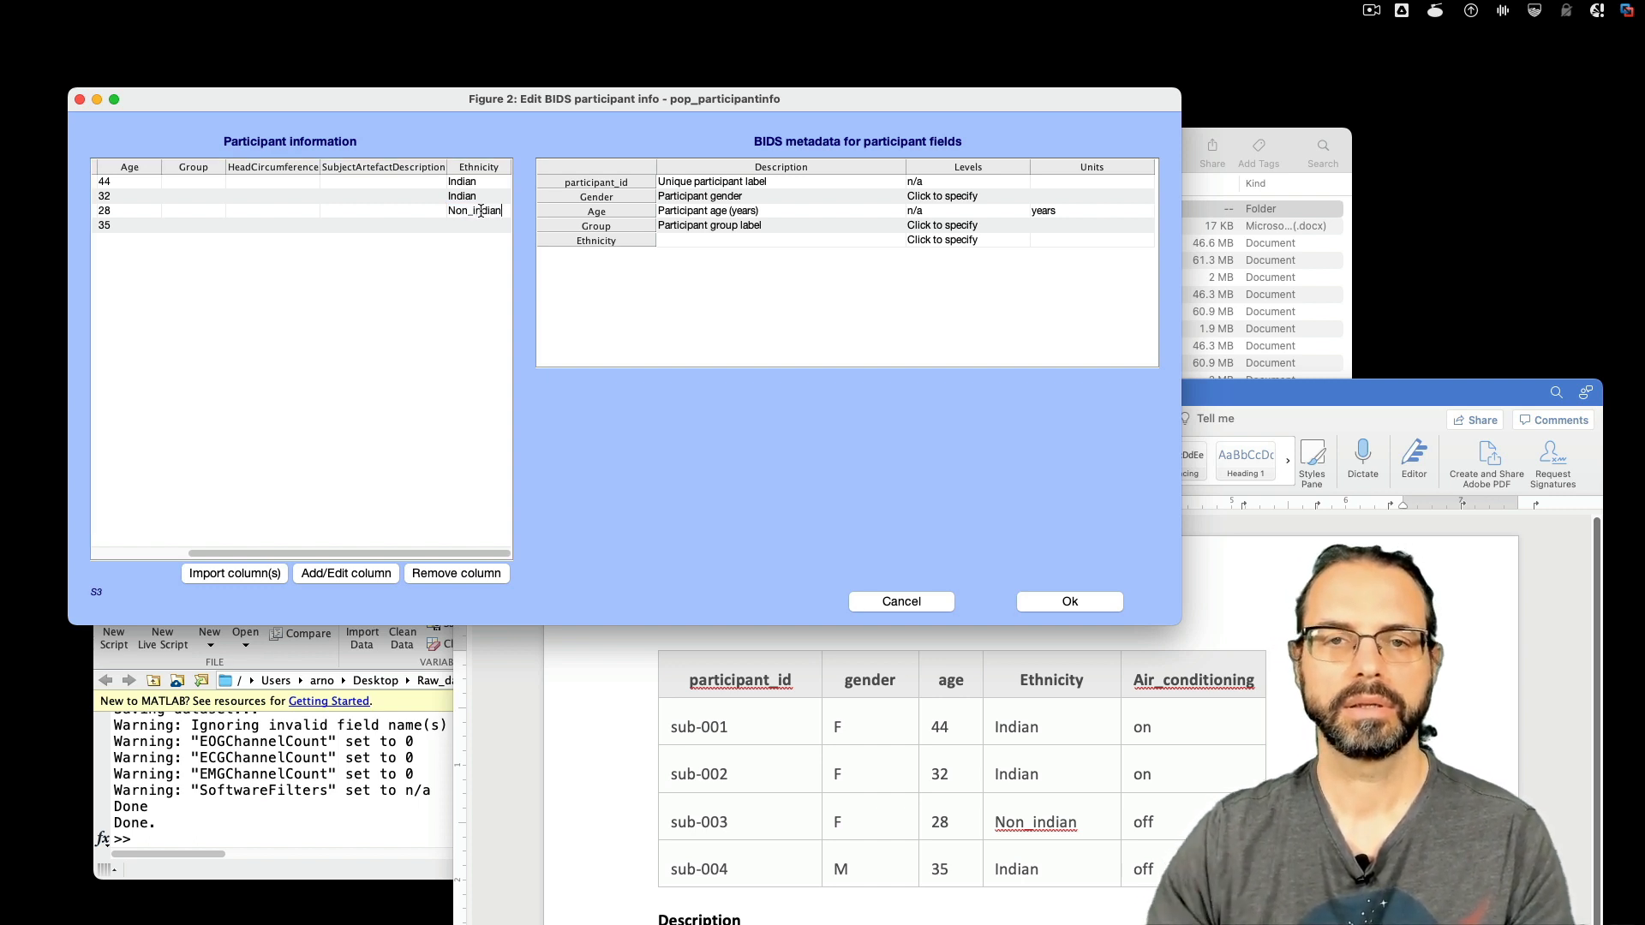
double_click(486, 224)
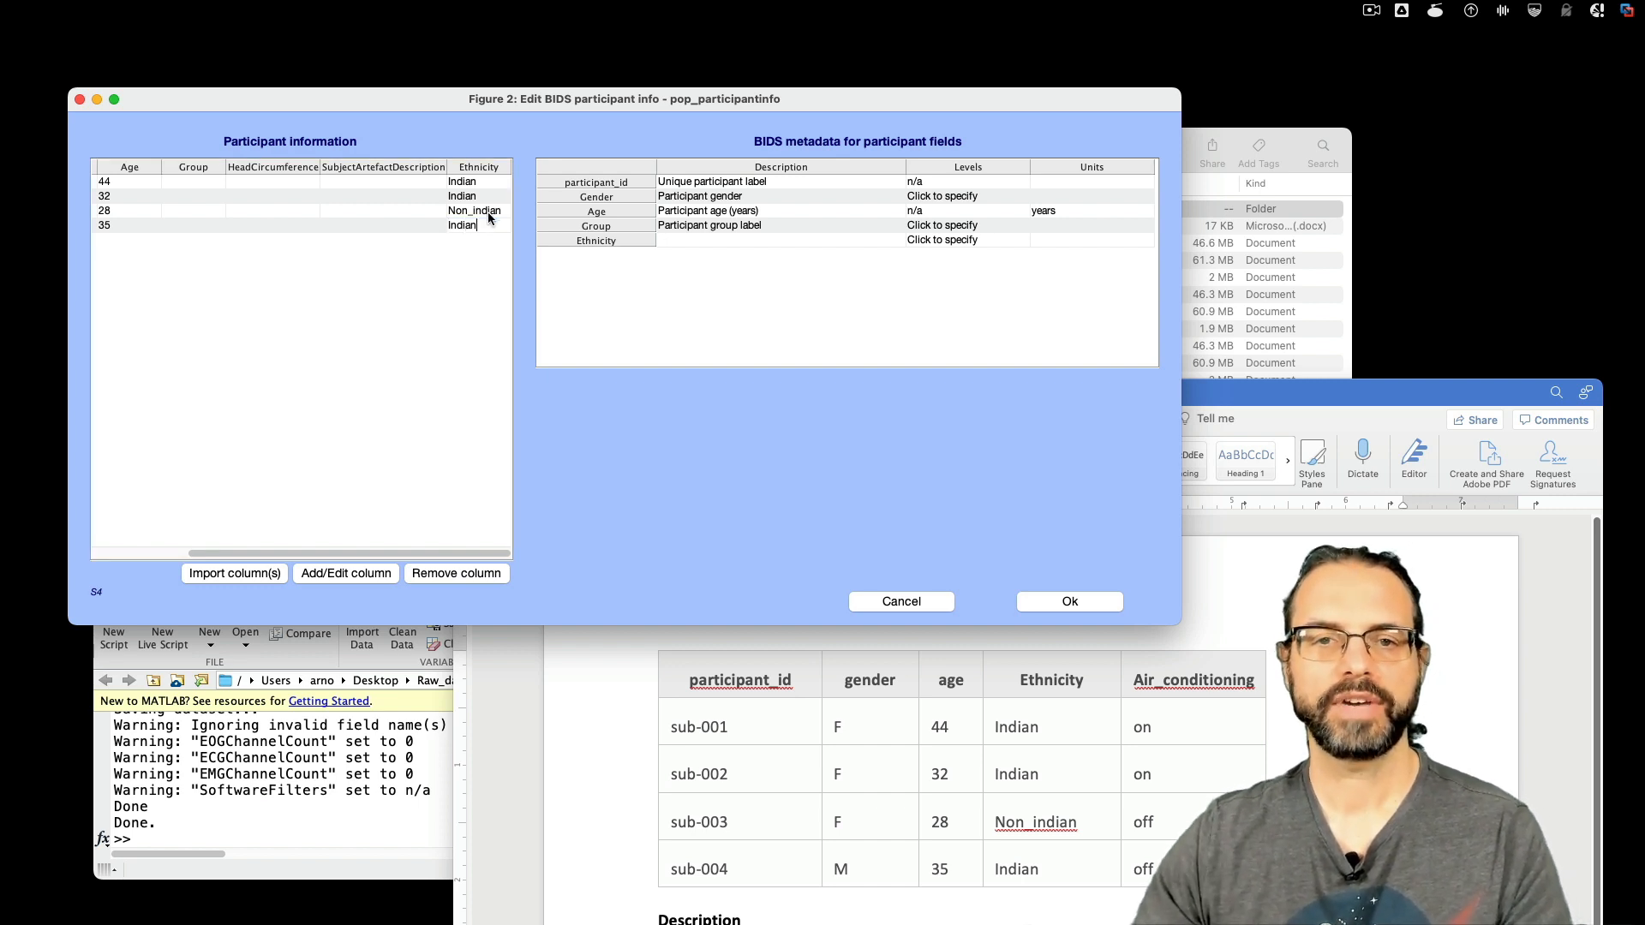
click(485, 211)
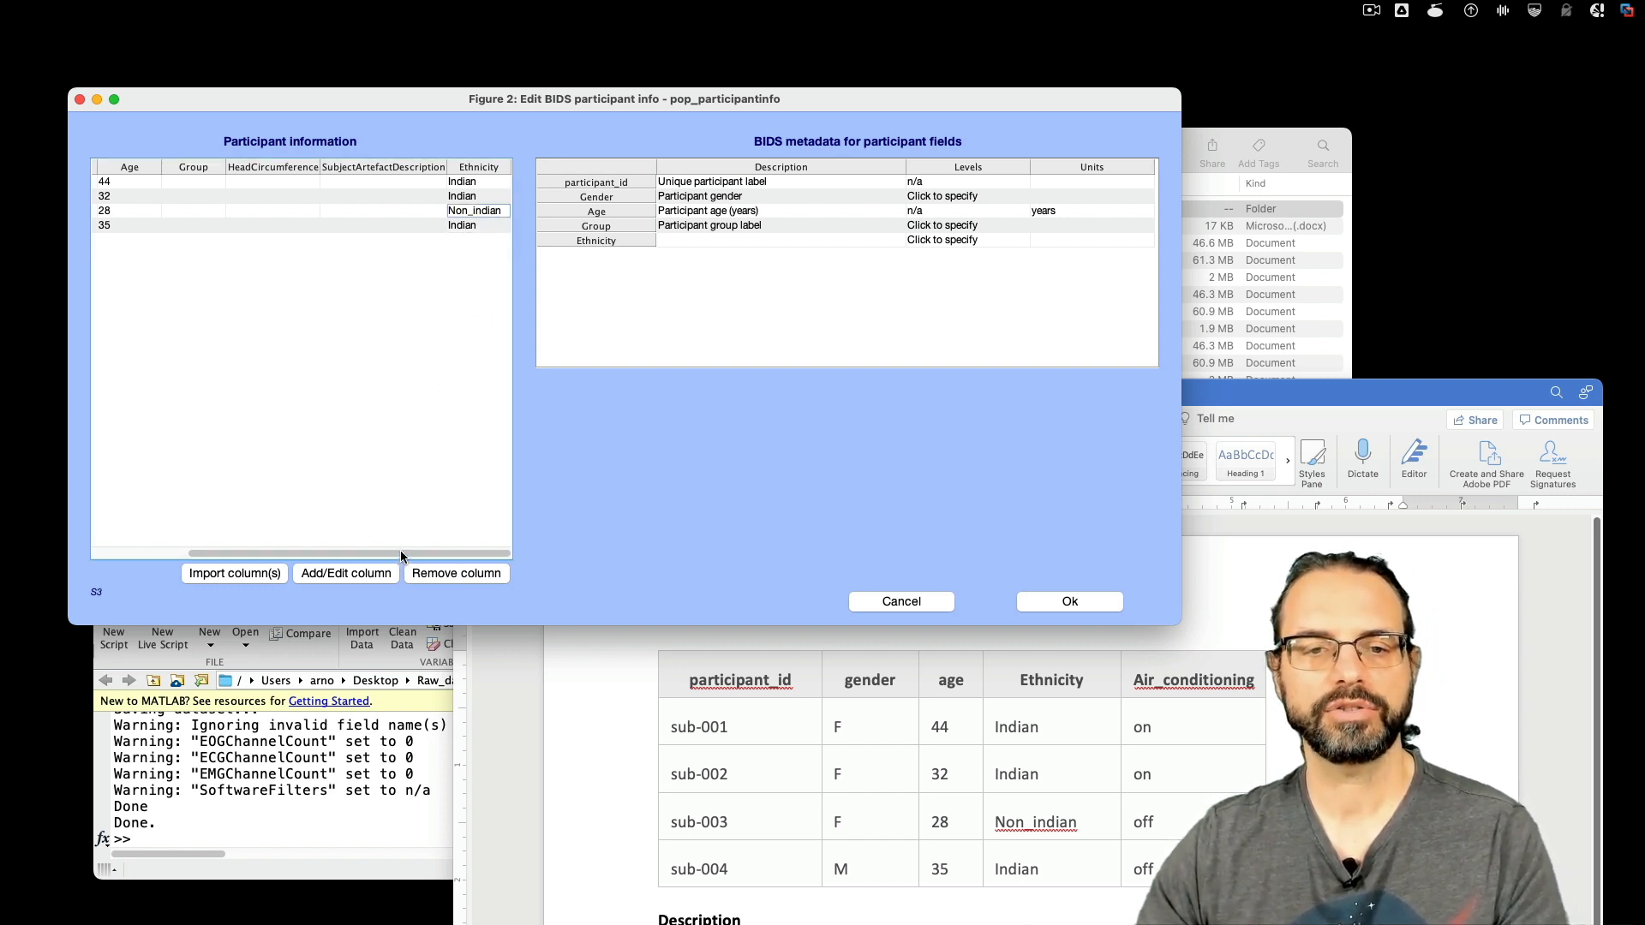
- Describe the Gender field's levels as "Biological female" for F and "Biological male" for M
drag(401, 555, 221, 557)
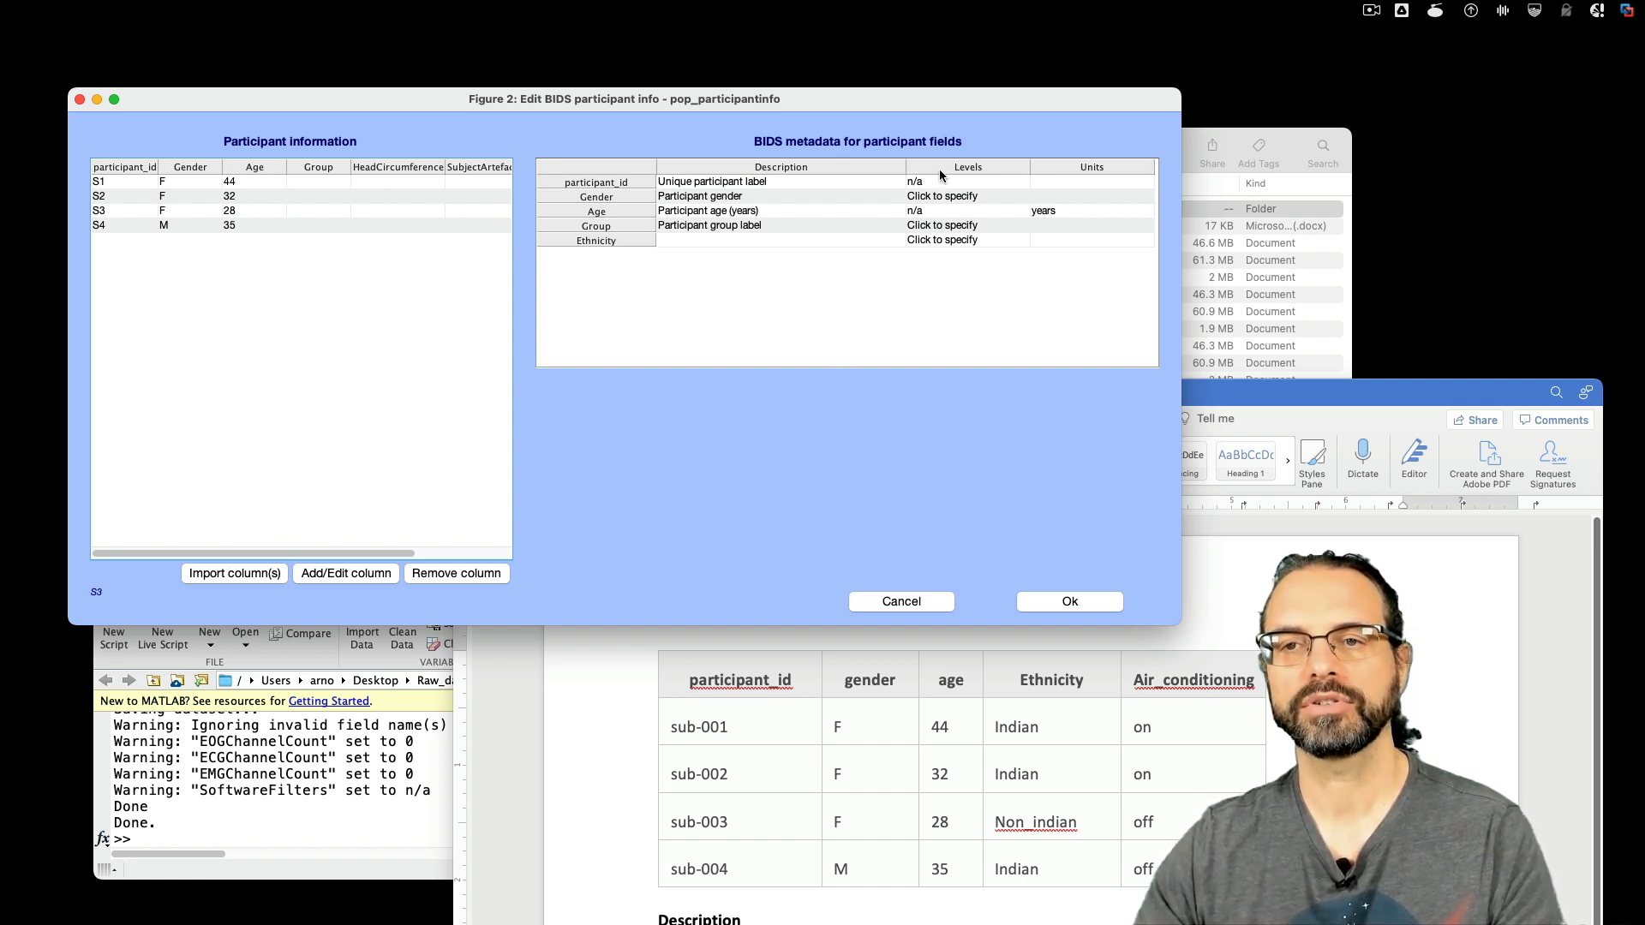
click(946, 199)
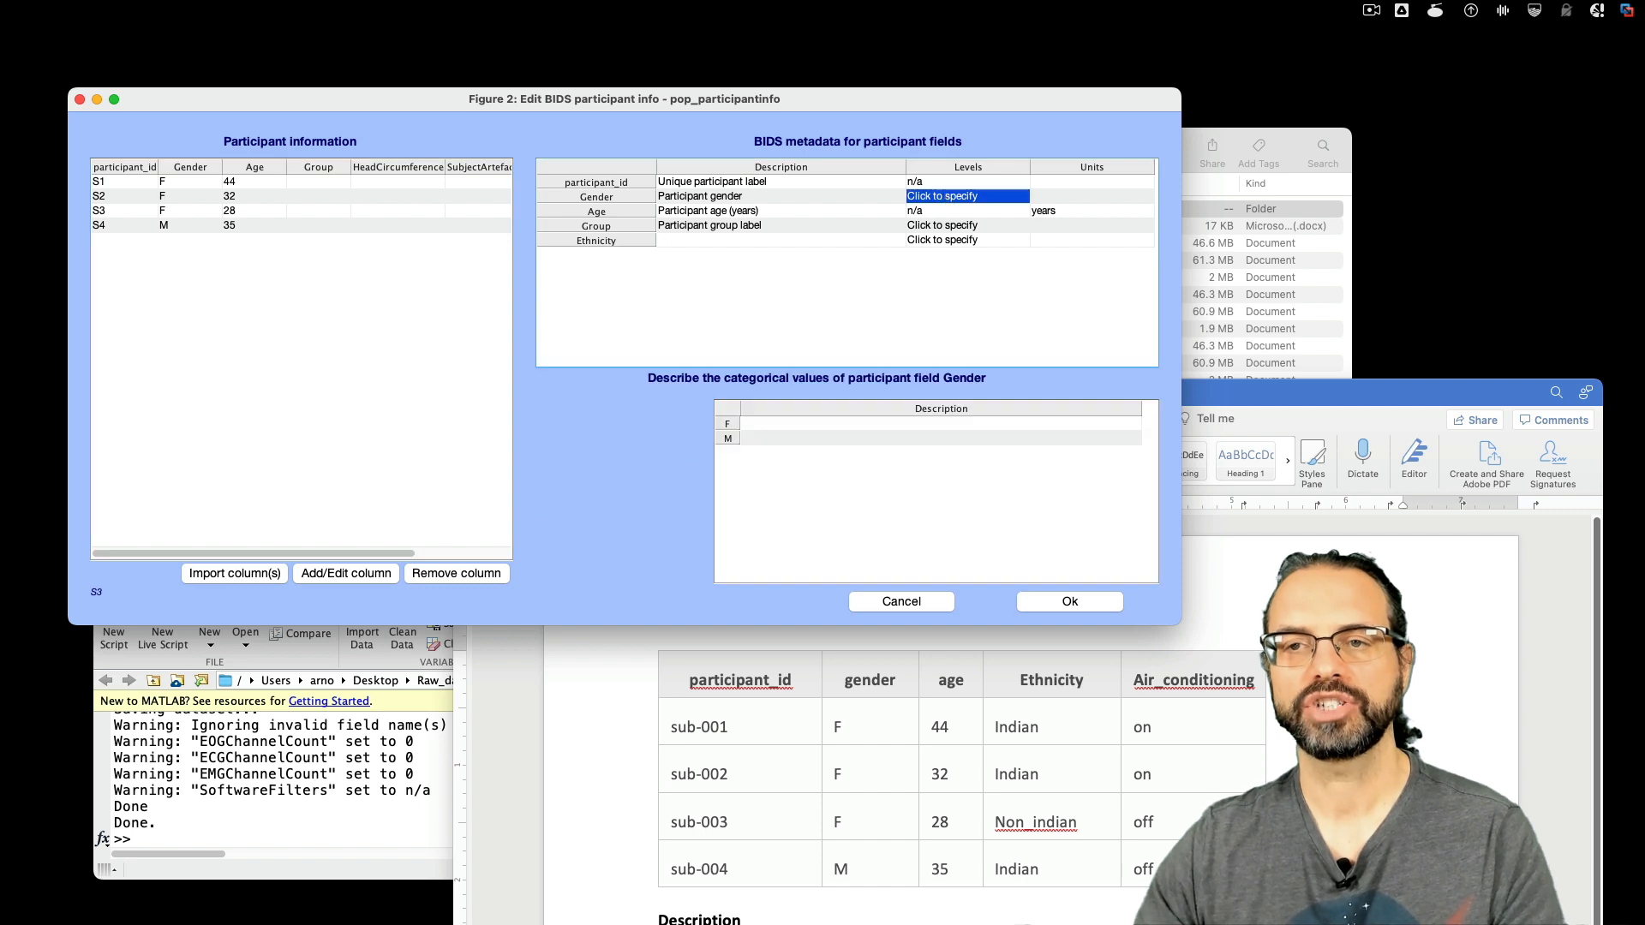
click(796, 421)
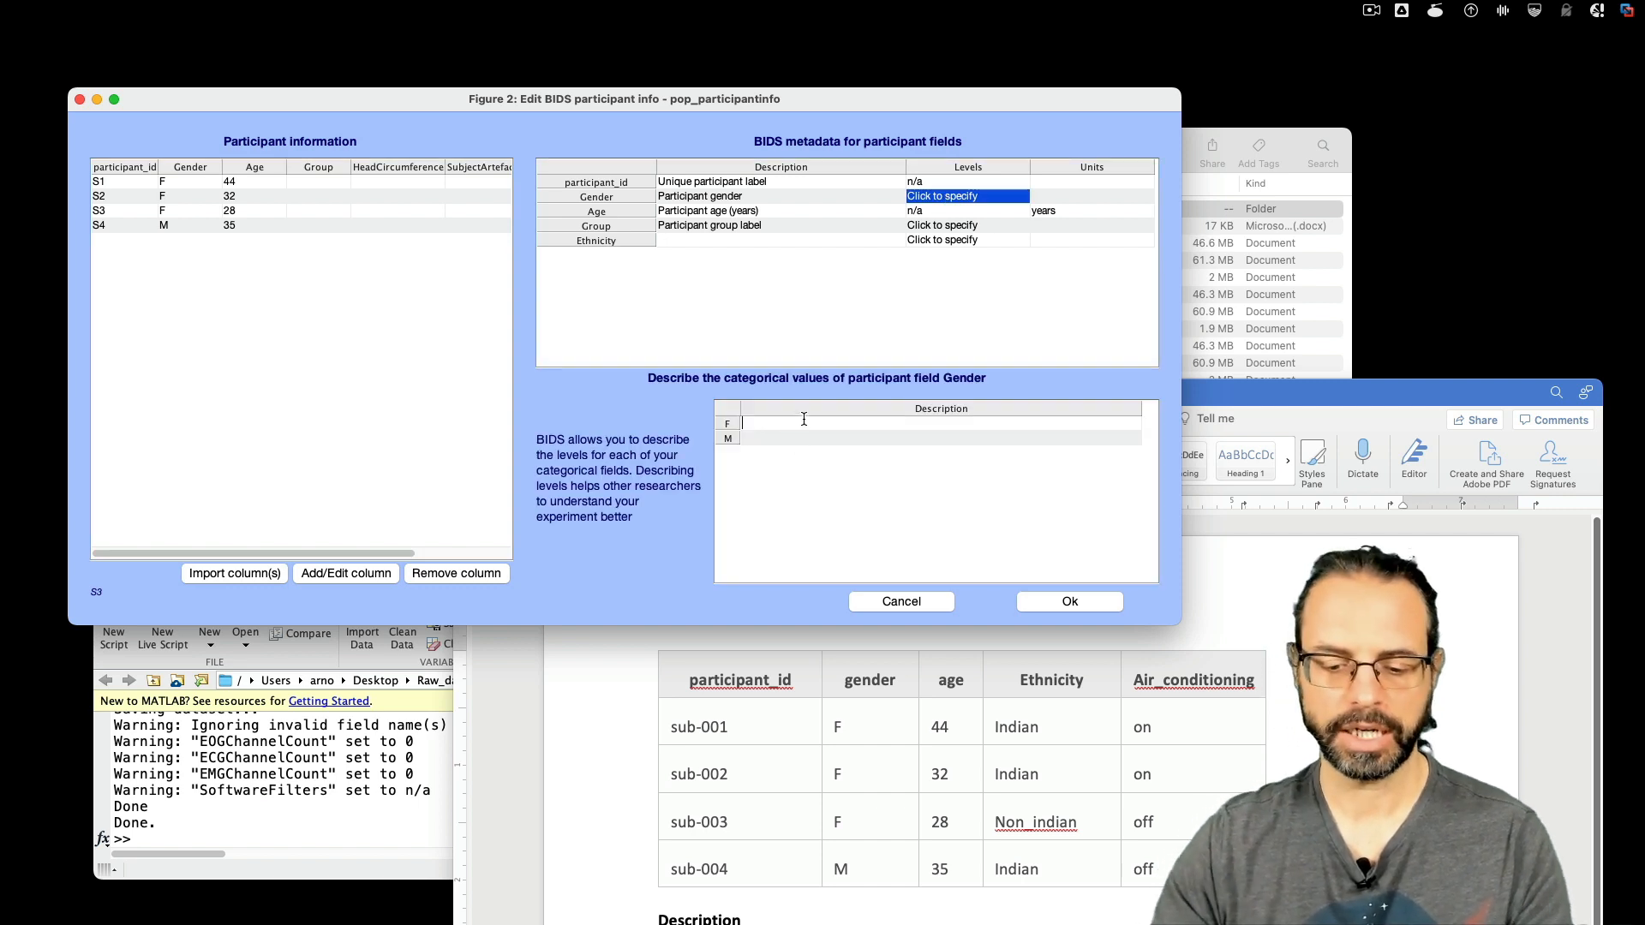
text(Biologica)
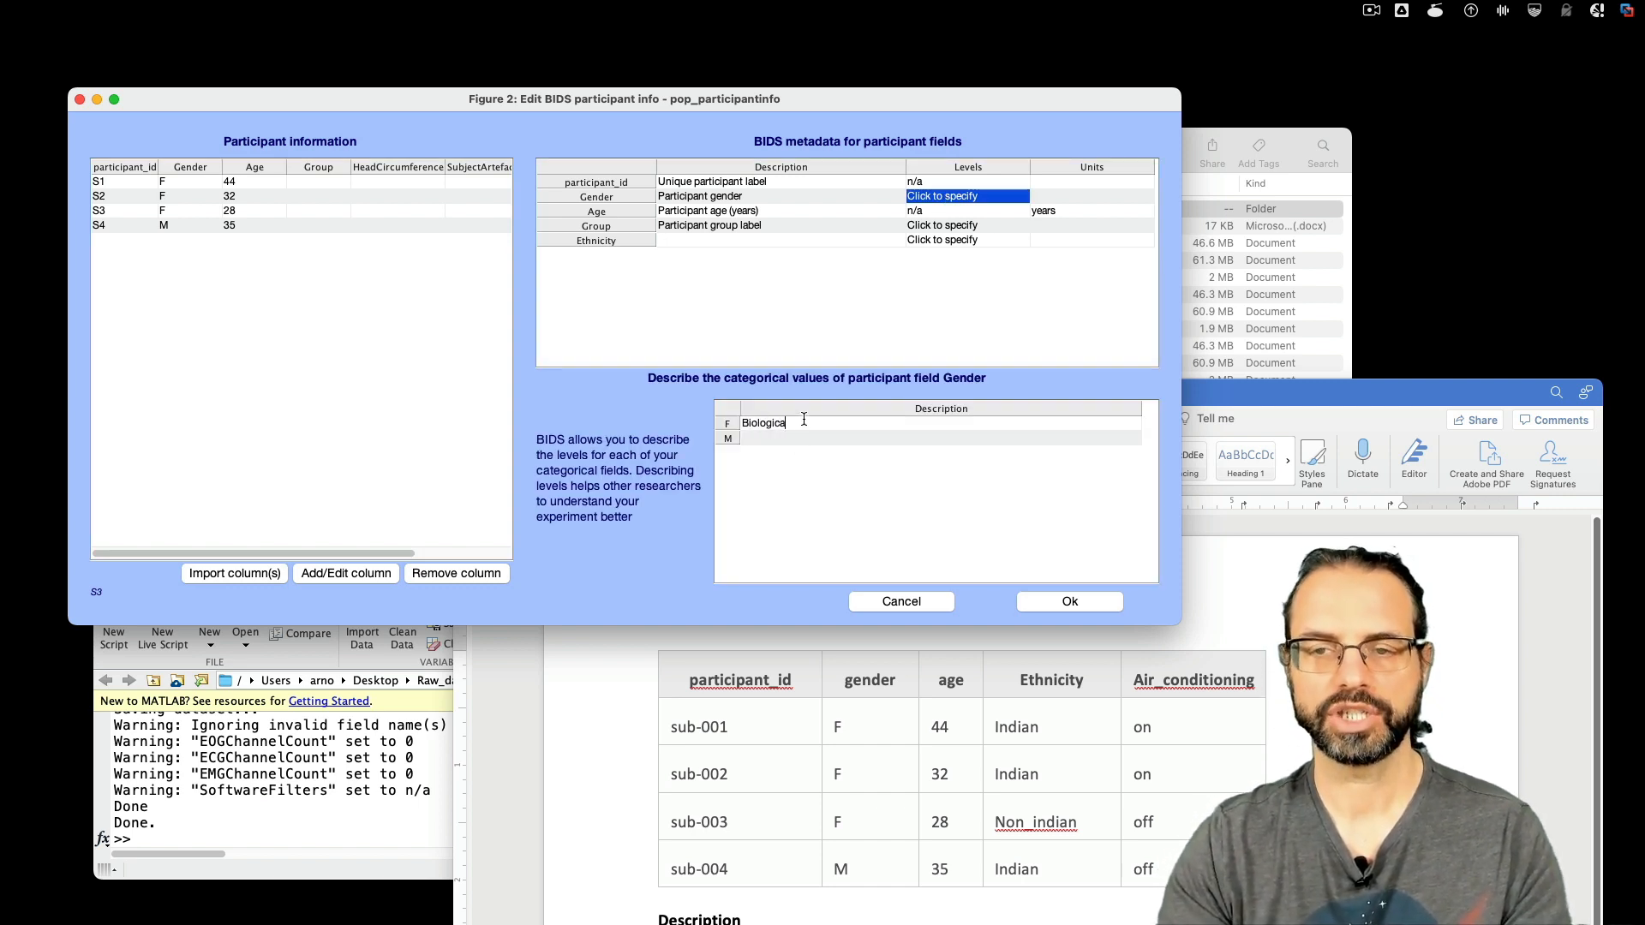
text(l female)
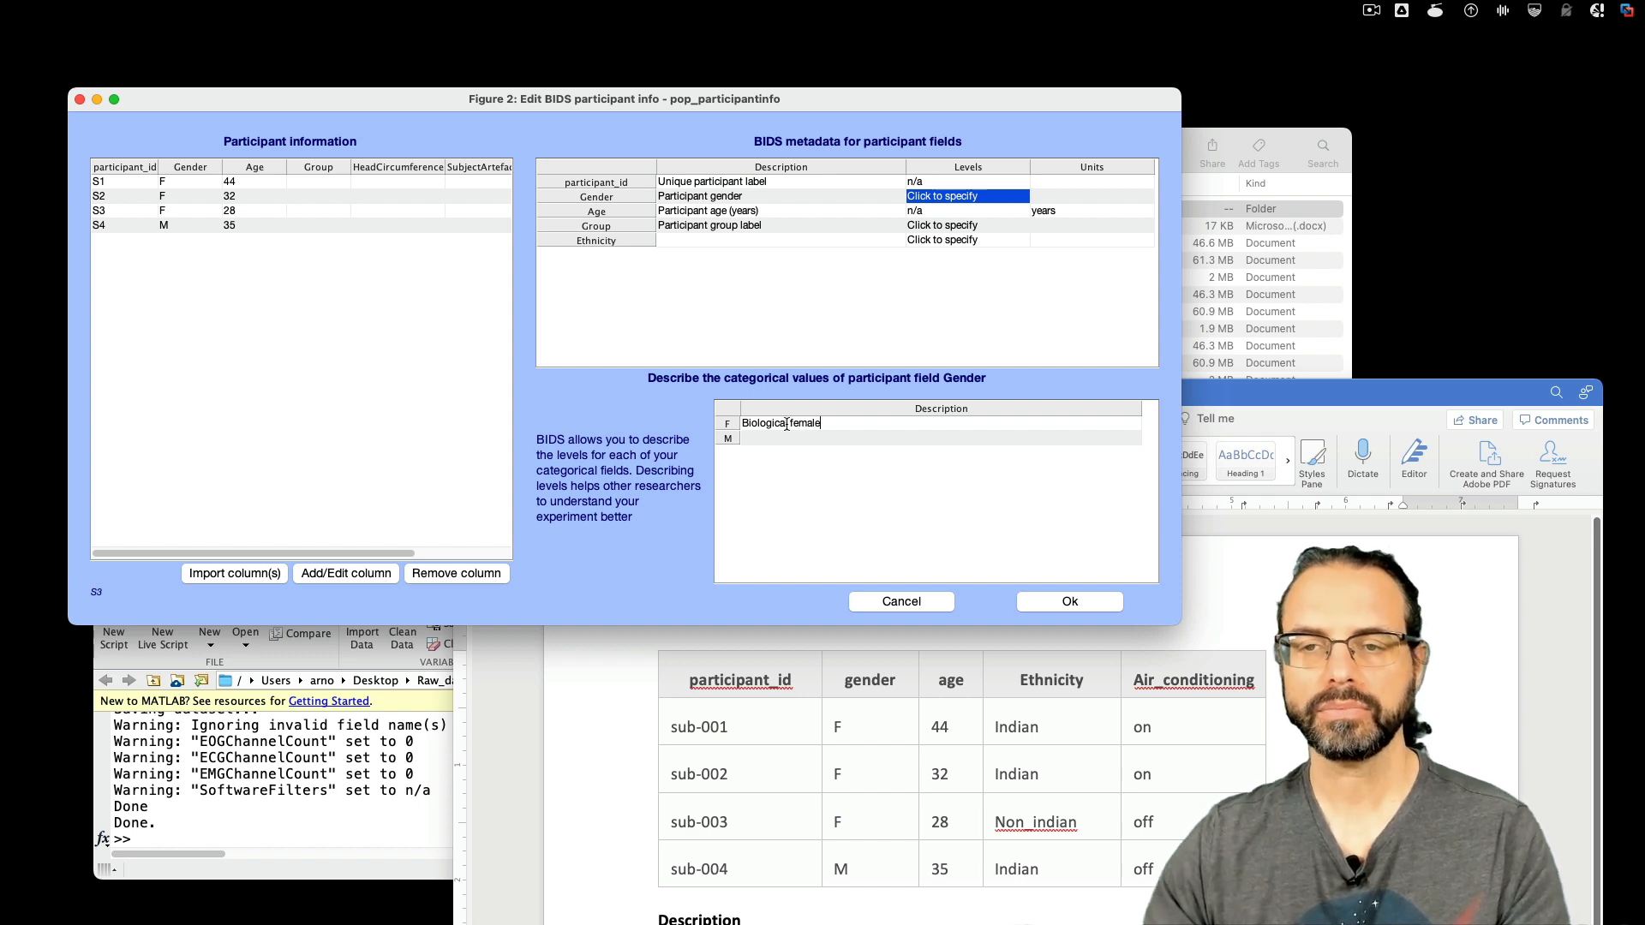
key(Return)
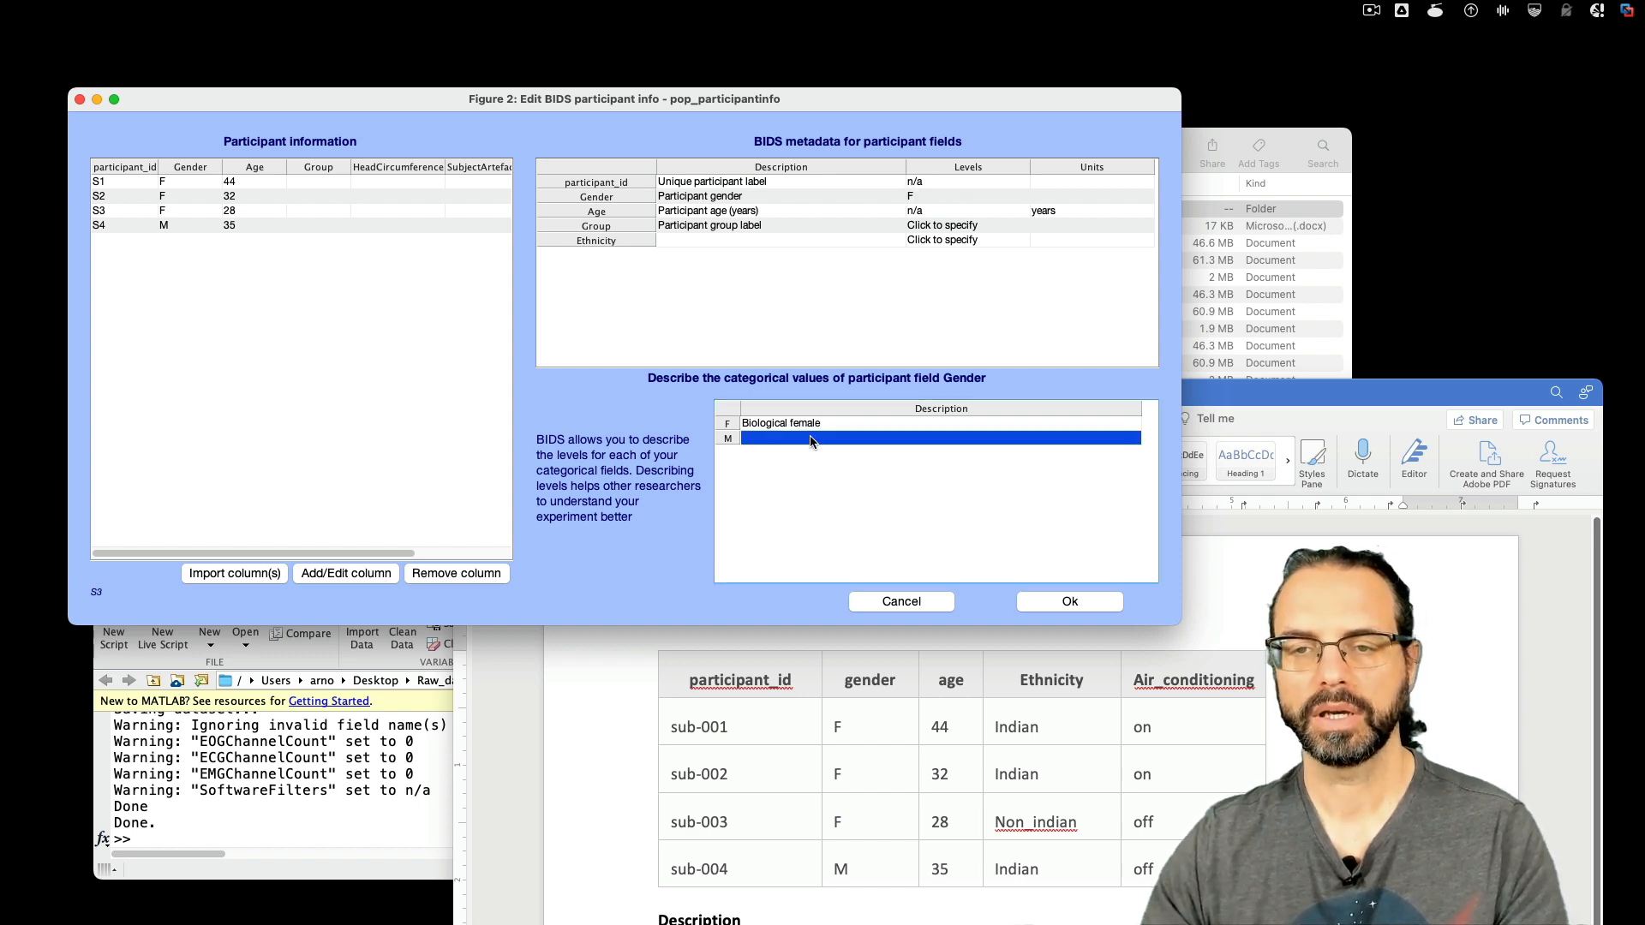
click(811, 437)
text(Biol)
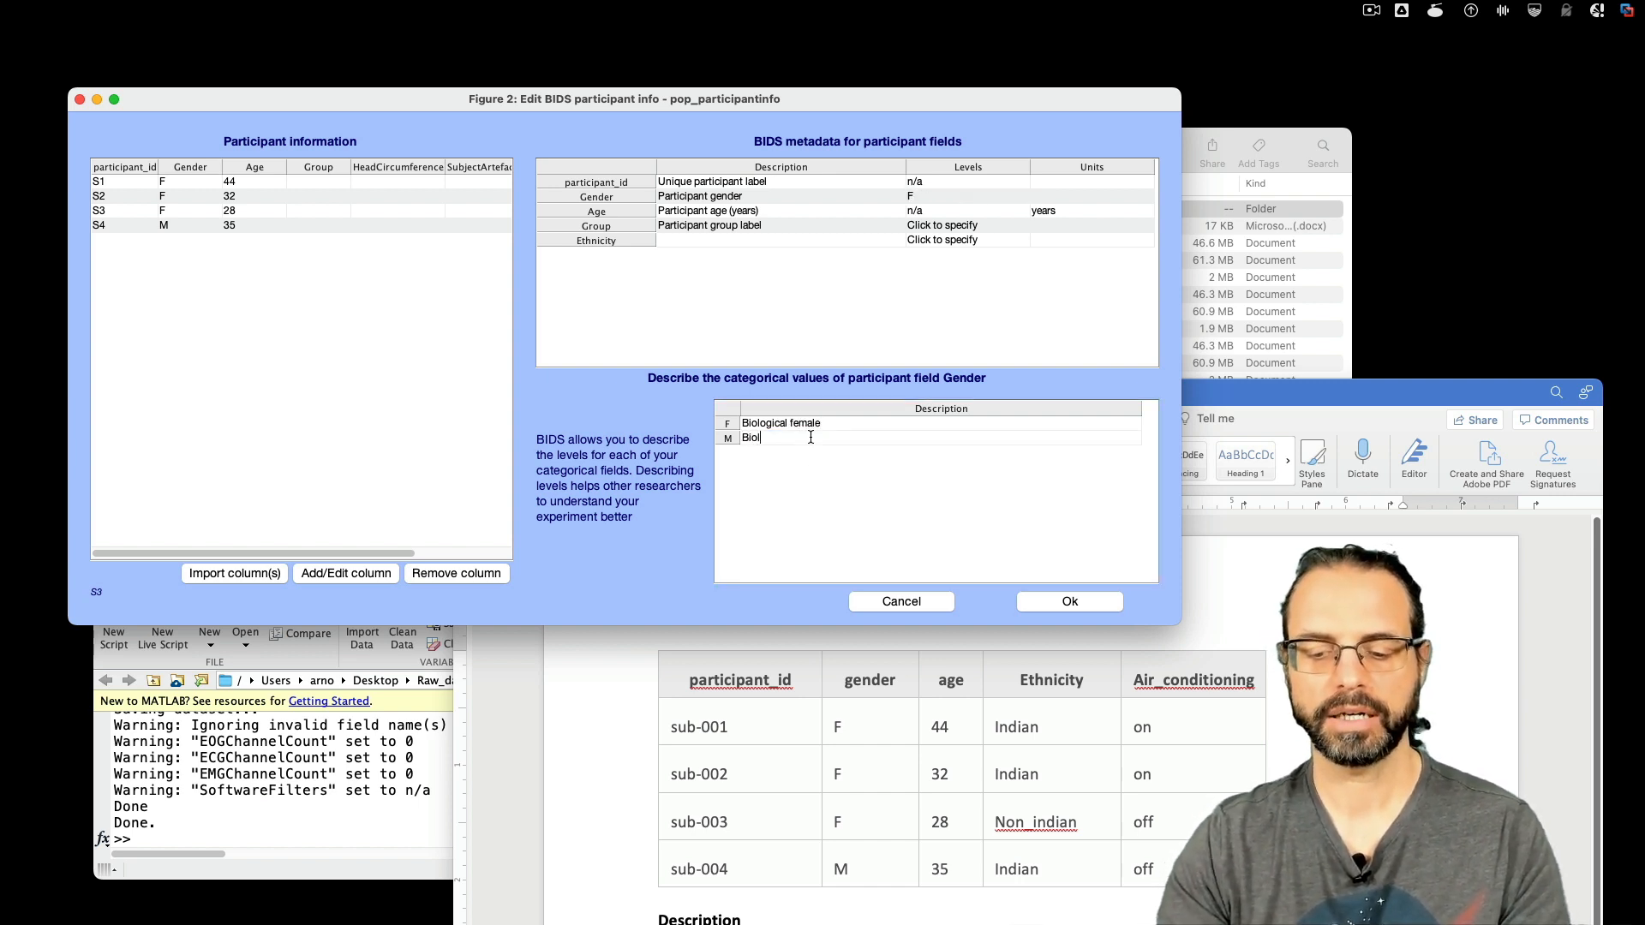
text(ogical male)
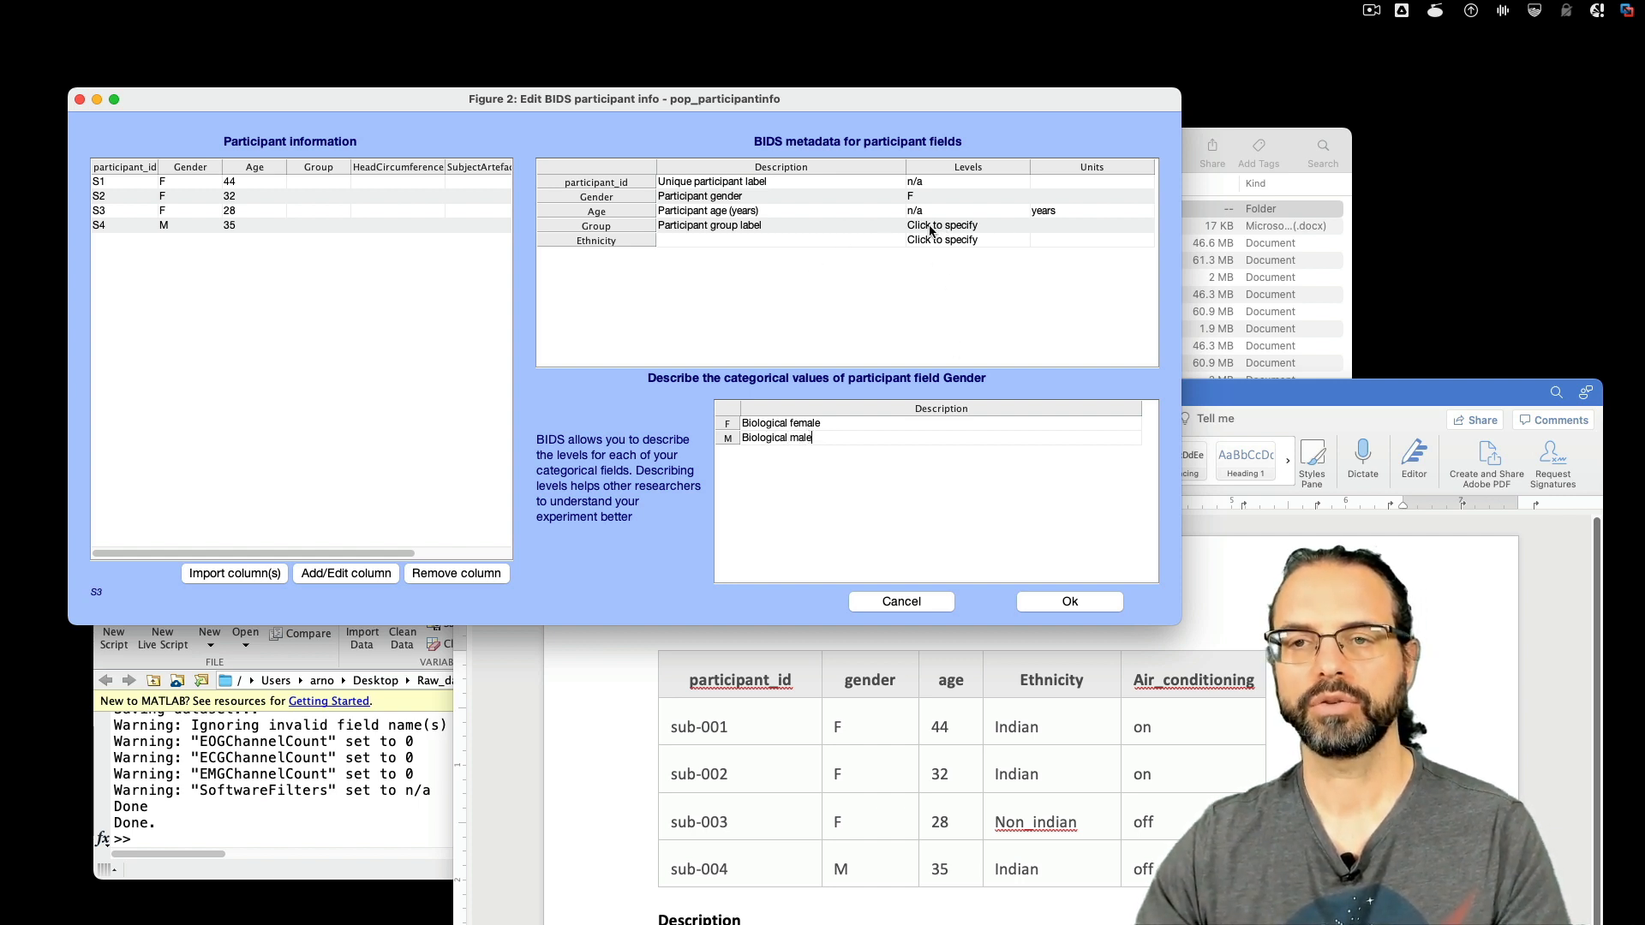
- Describe the Ethnicity field's Indian level as "Of Indian origin"
key(Return)
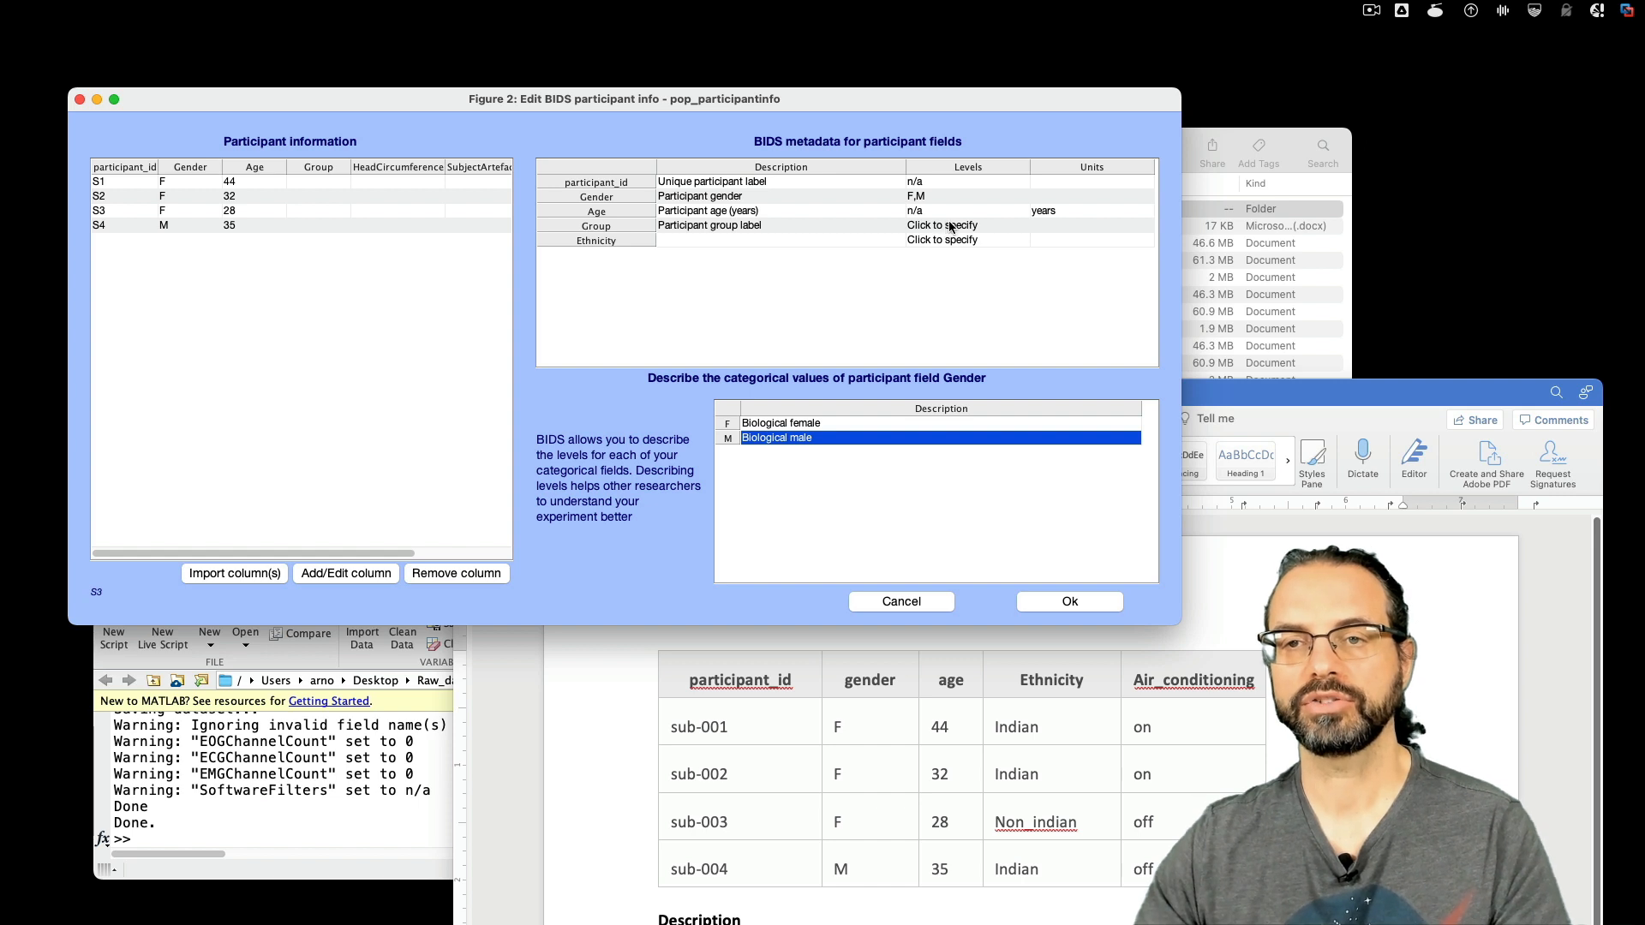
click(943, 239)
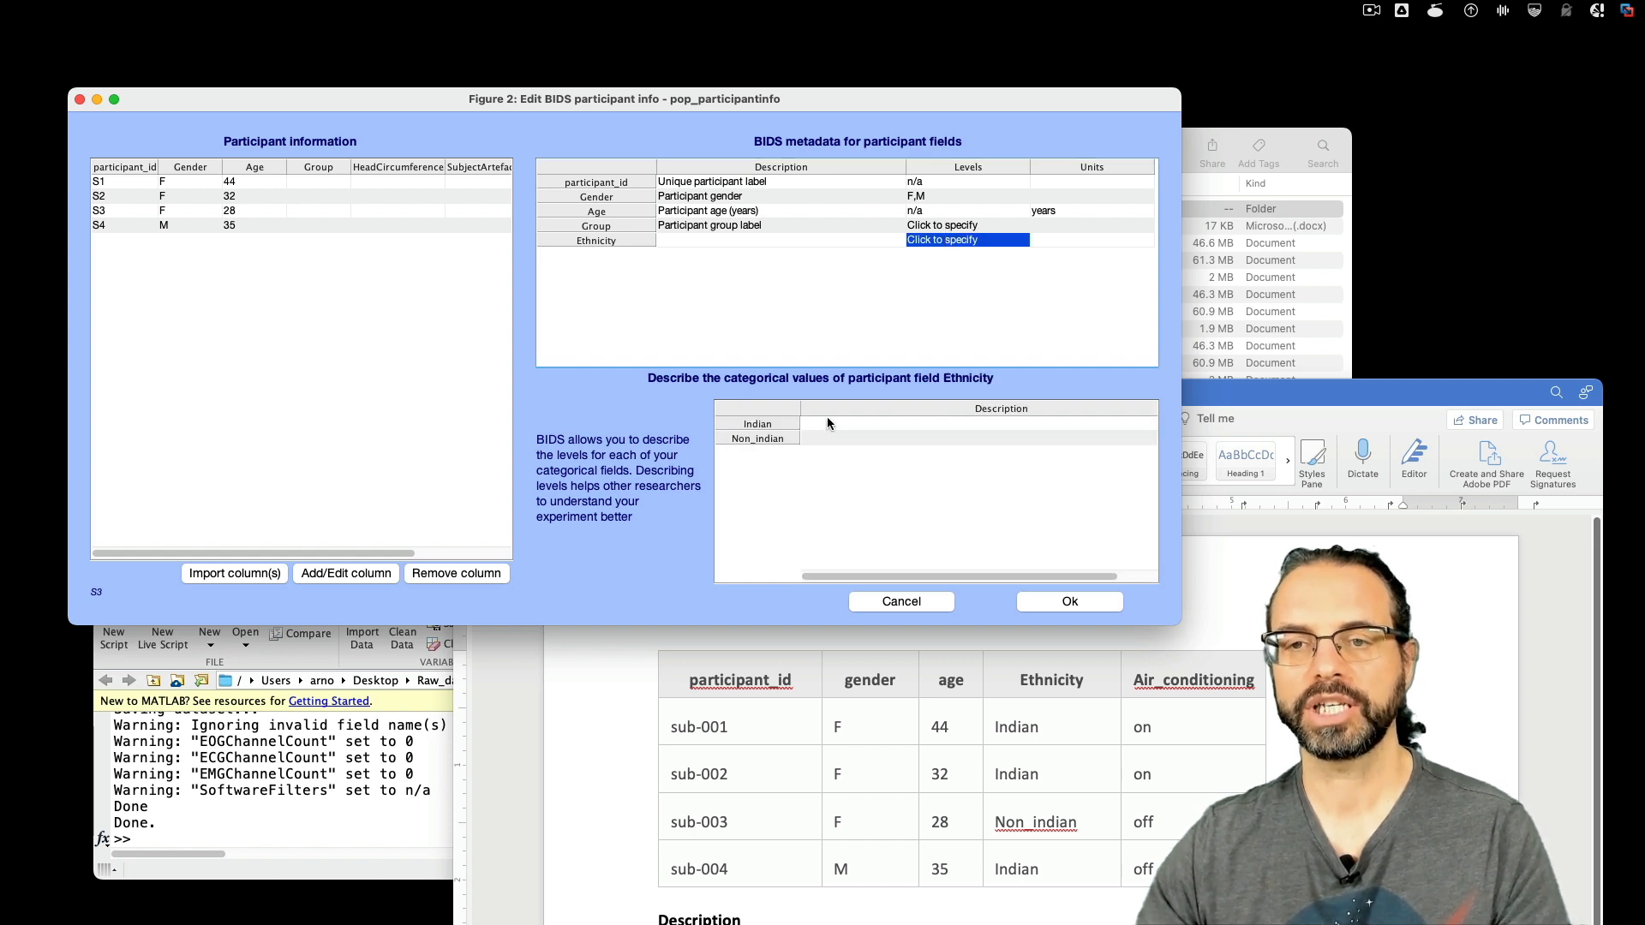
double_click(831, 421)
text(Of ind)
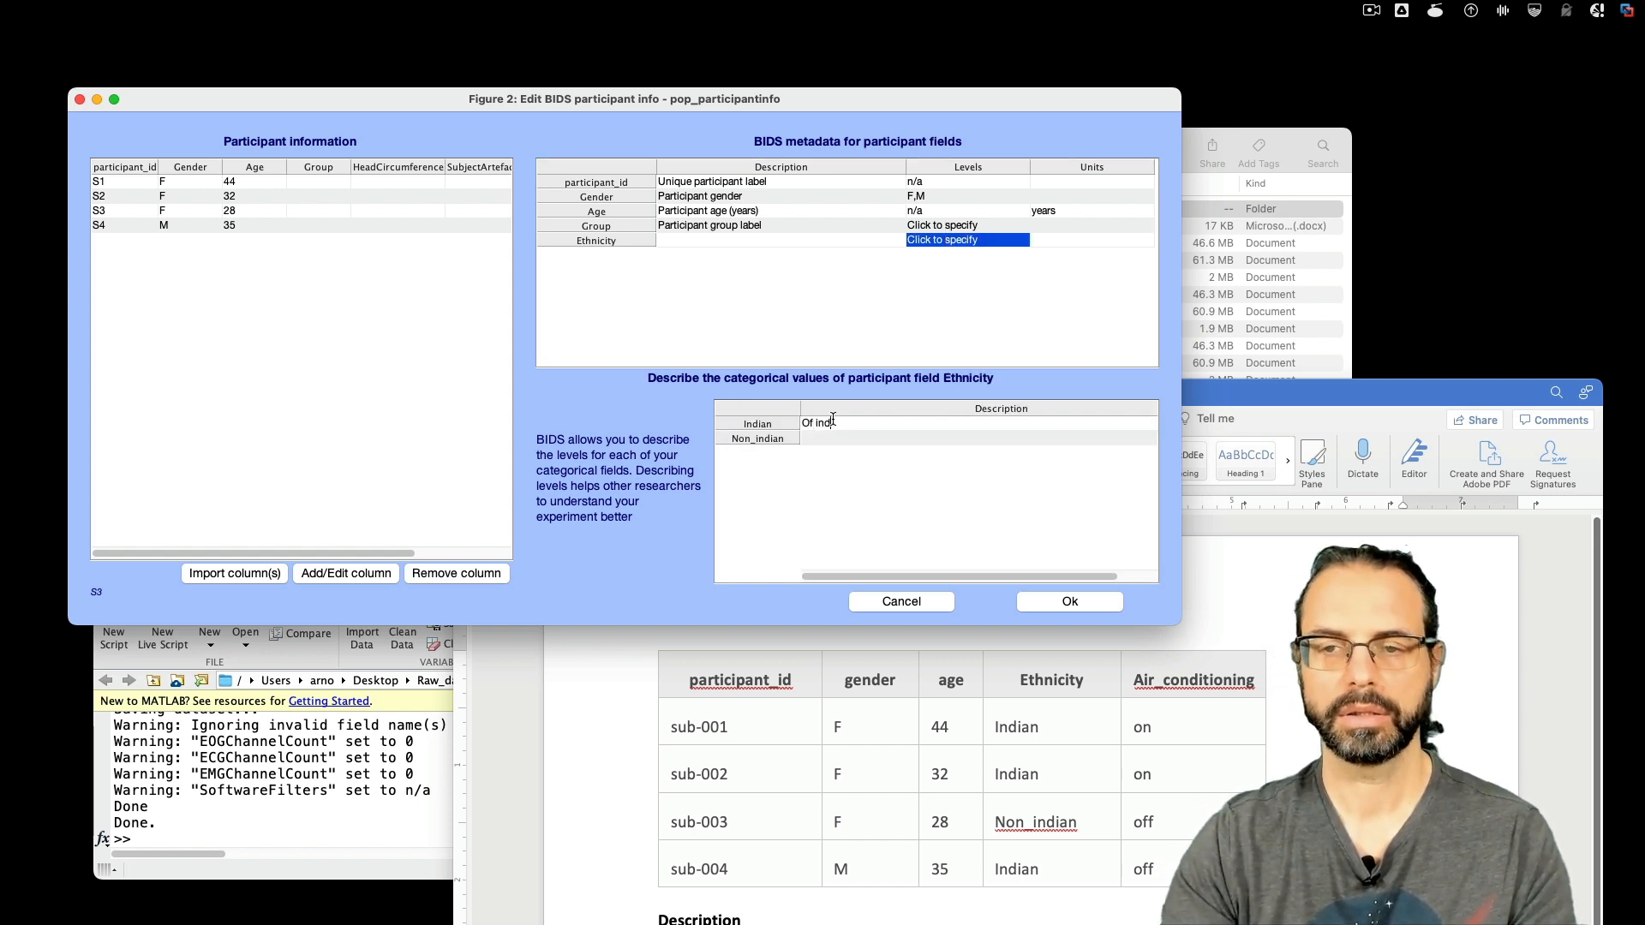
text(ian orig)
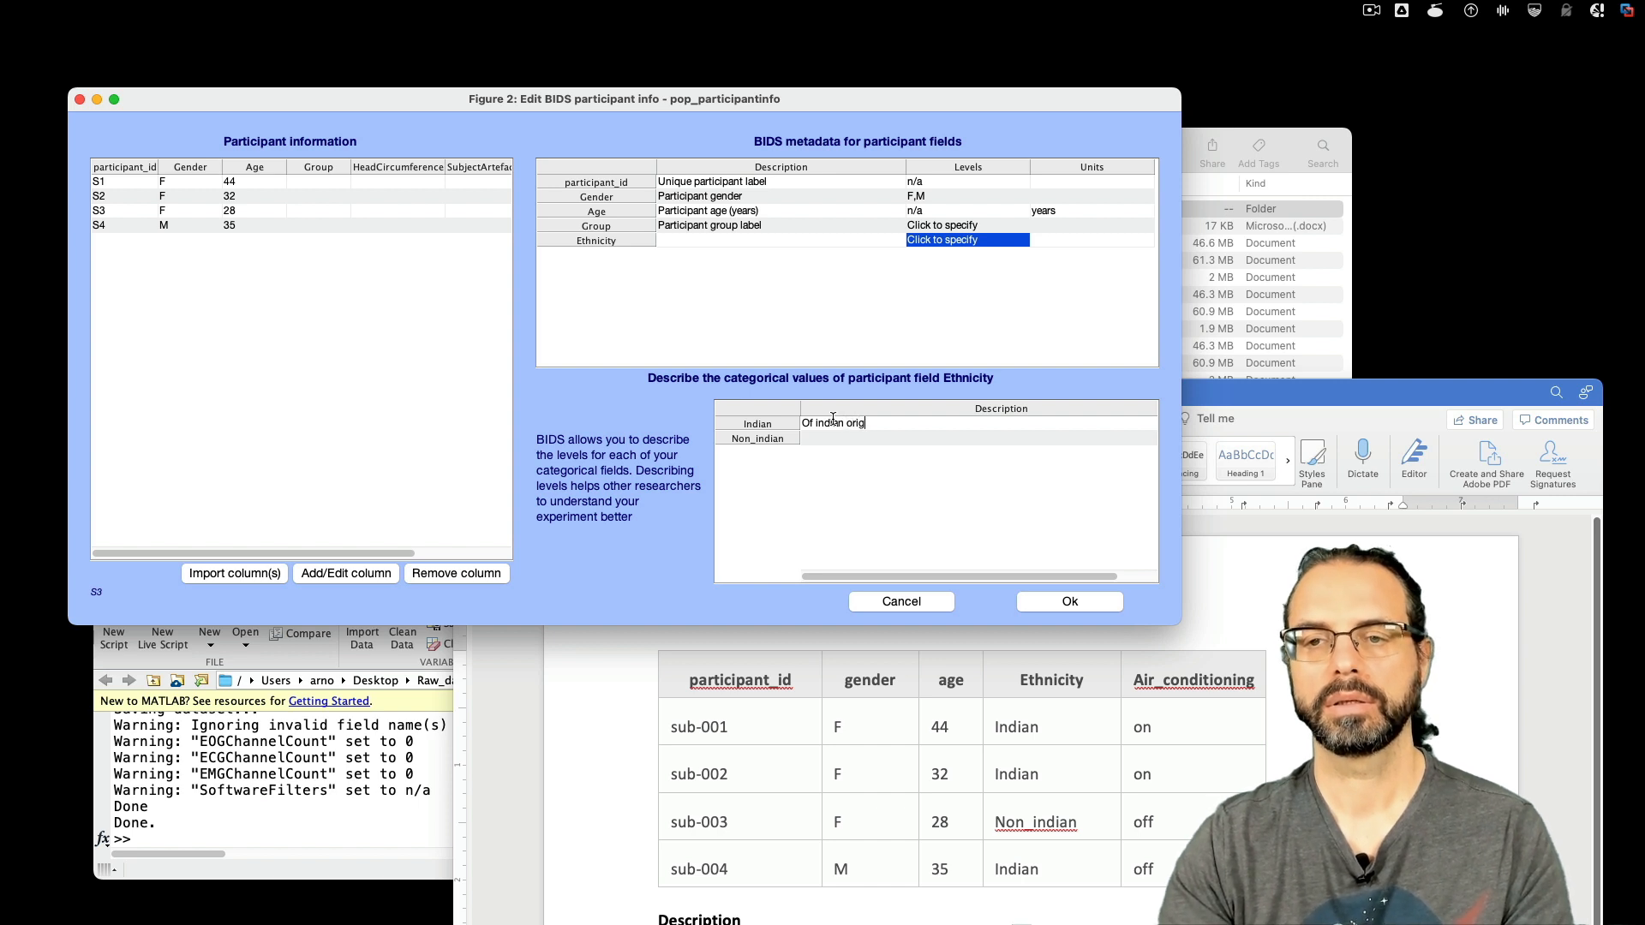
text(in)
click(822, 422)
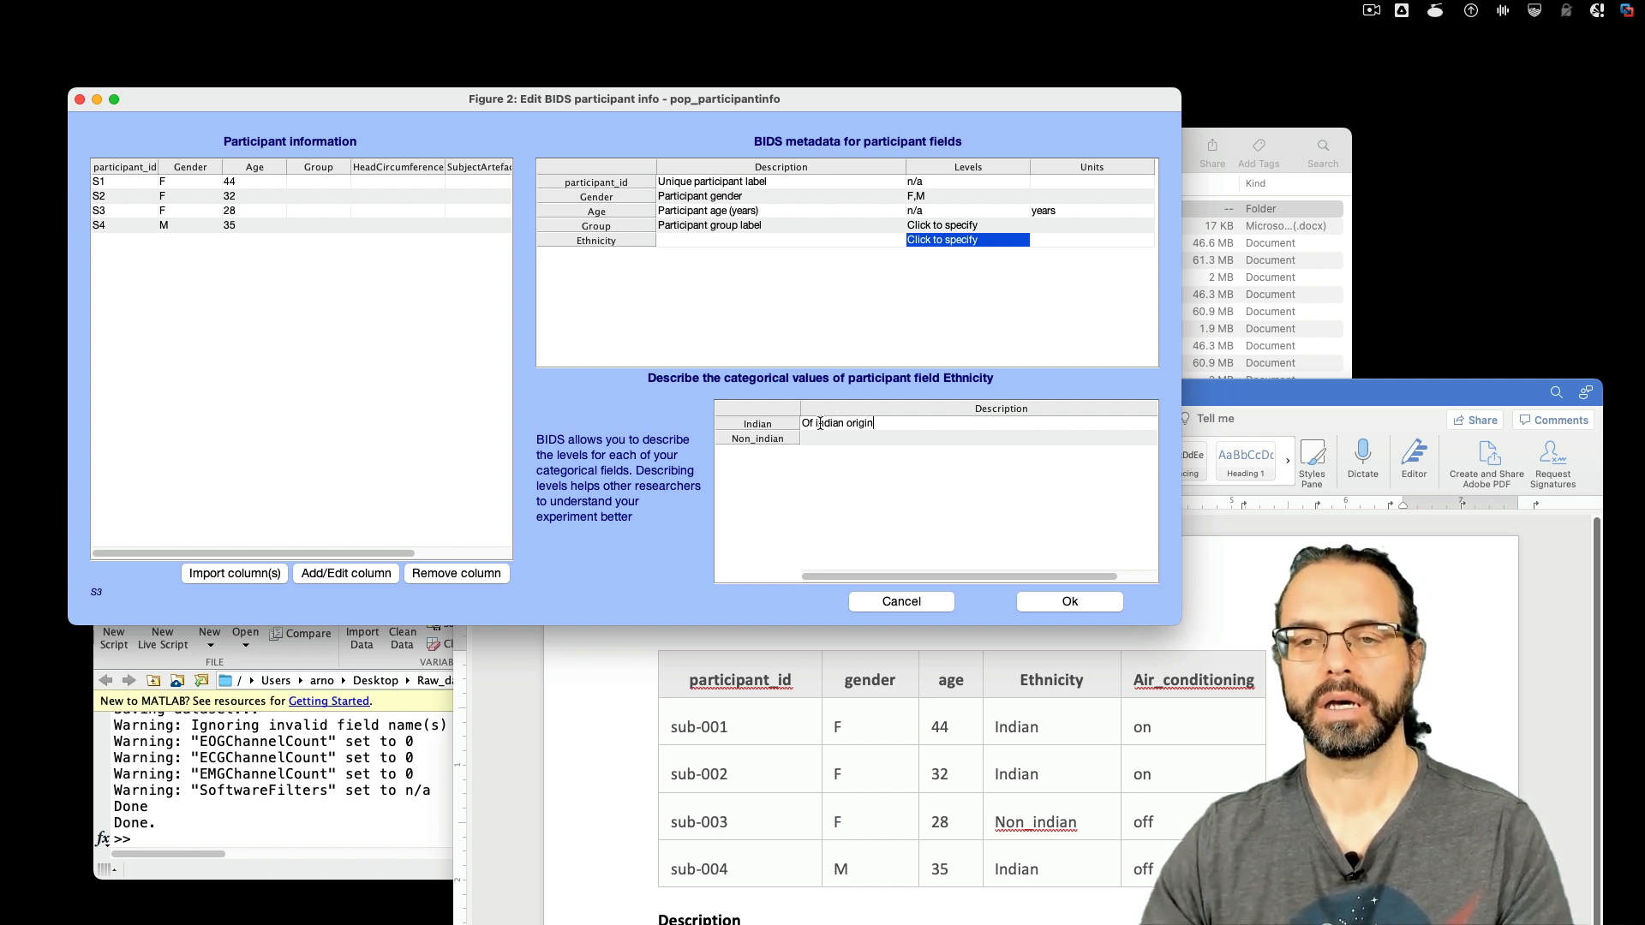
key(BackSpace)
text(I)
- Describe the Ethnicity field's Non_indian level as "Not of Indian origin"
click(917, 434)
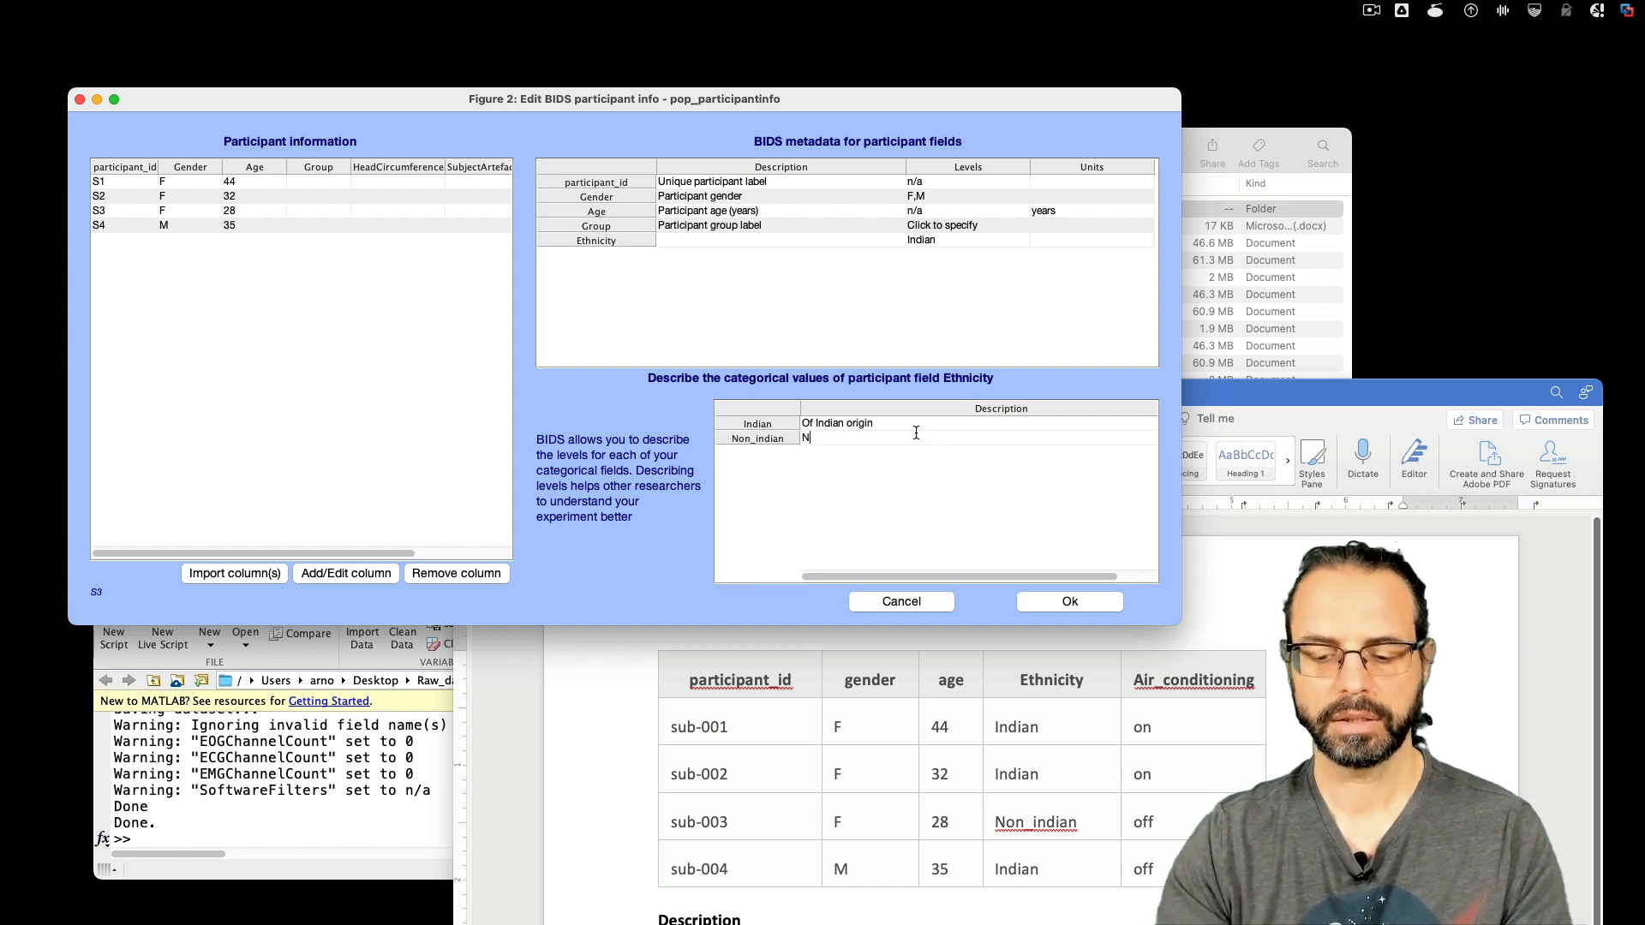
text(Not of Ind)
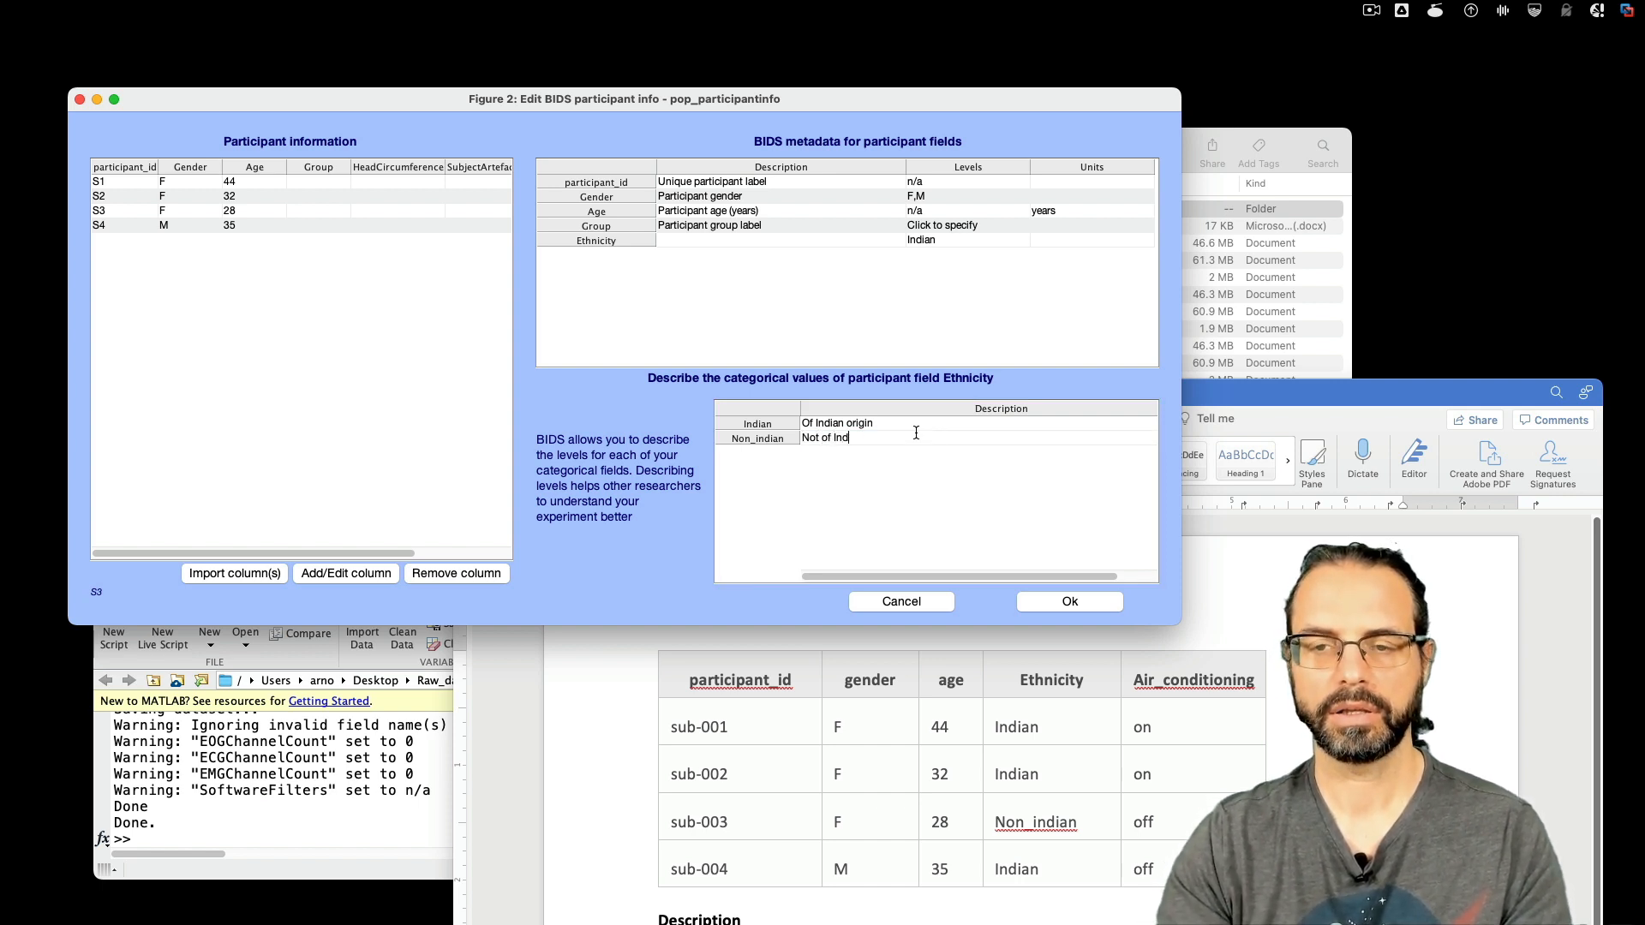
text(ian origin)
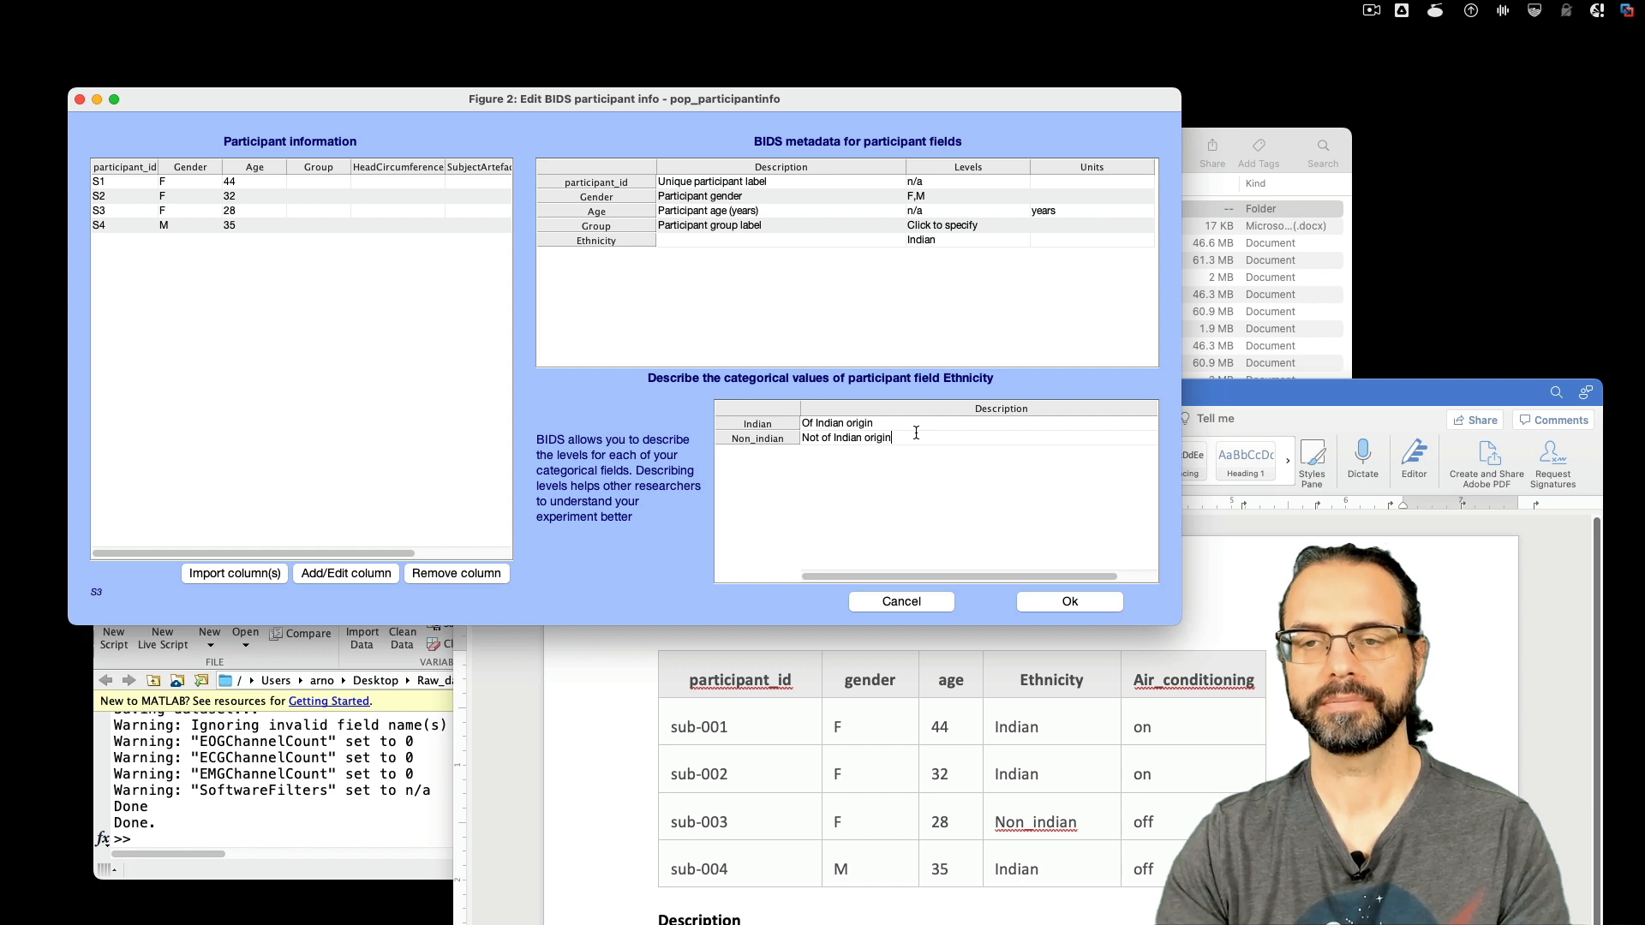
click(910, 424)
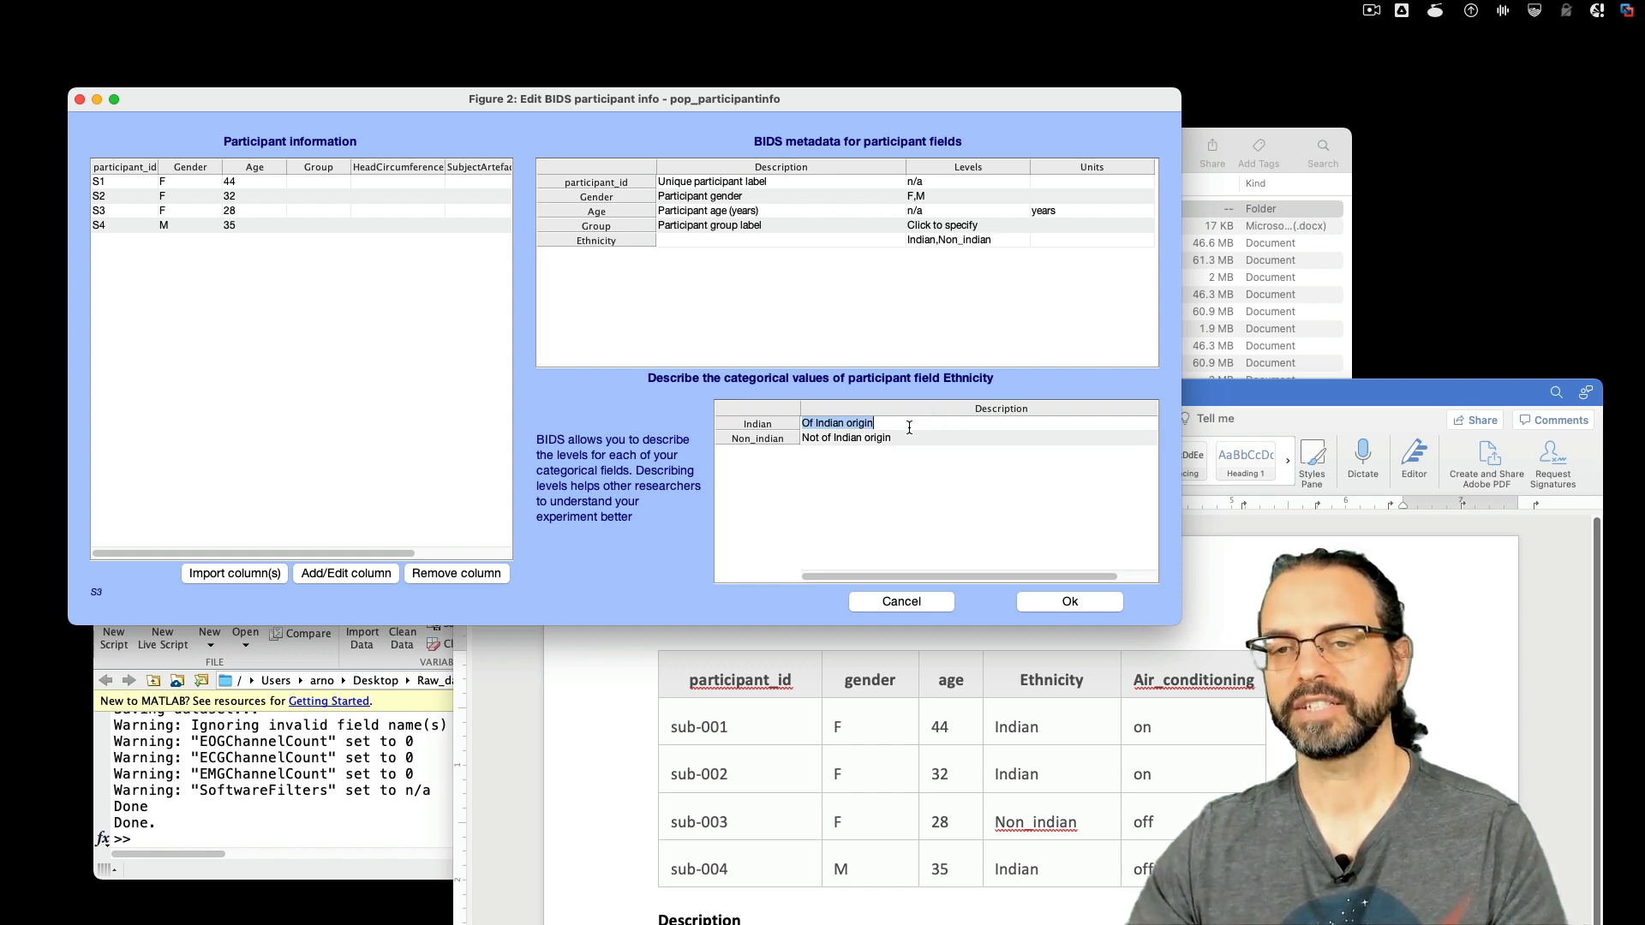
click(913, 425)
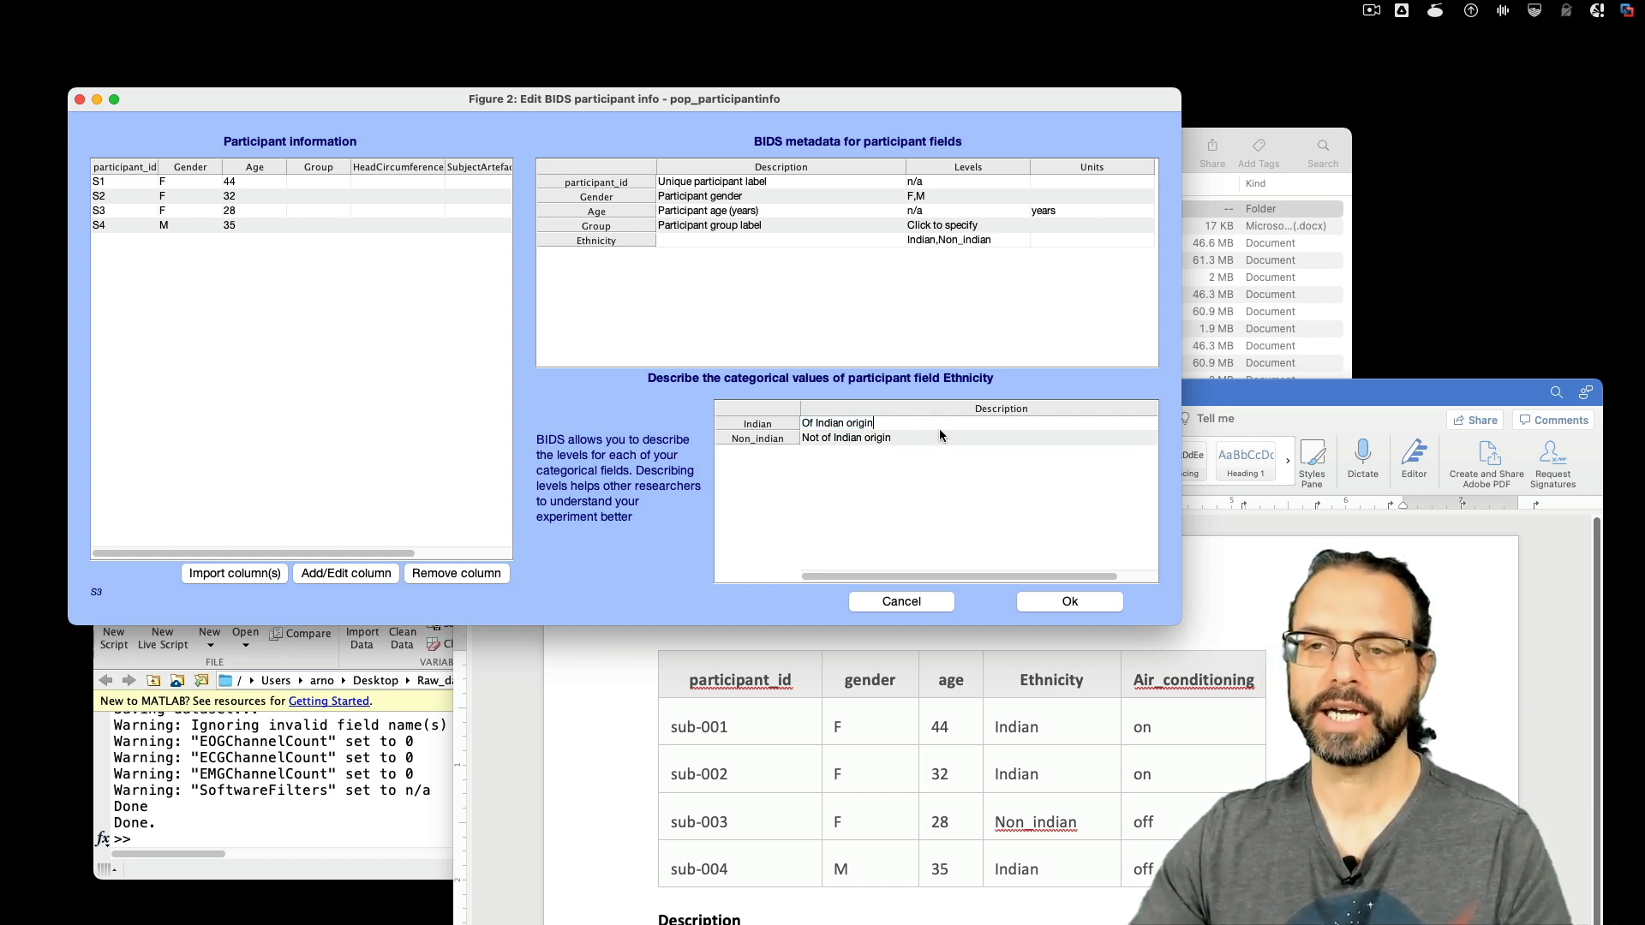
click(940, 437)
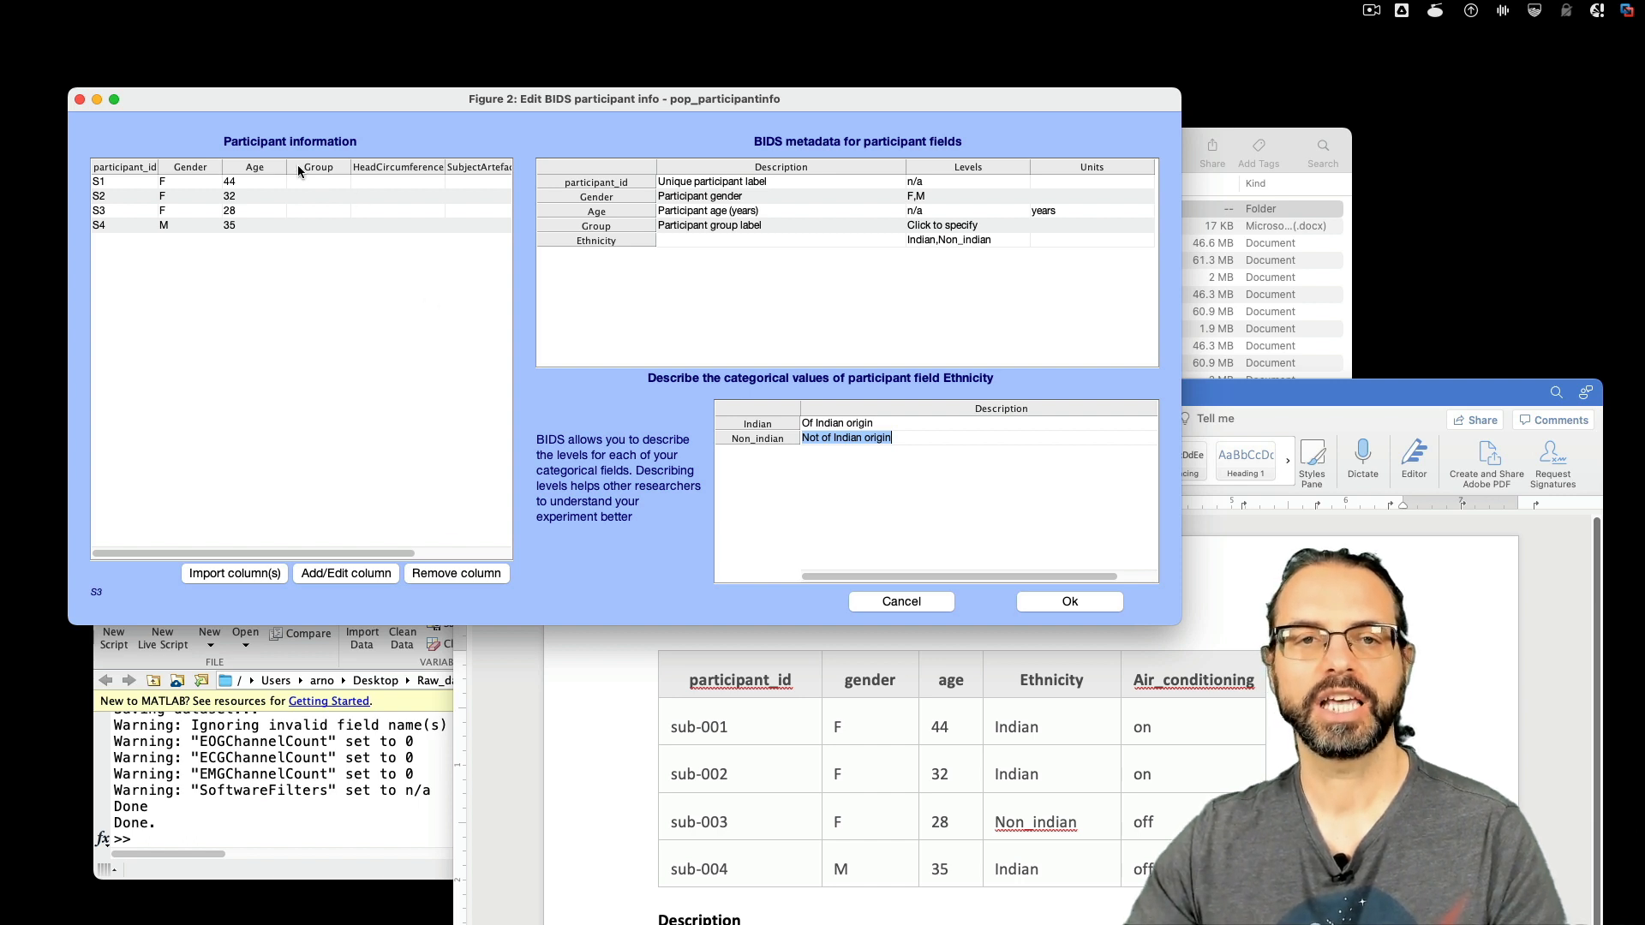
- Check the participant table through to its Ethnicity column and accept the participant information
click(350, 544)
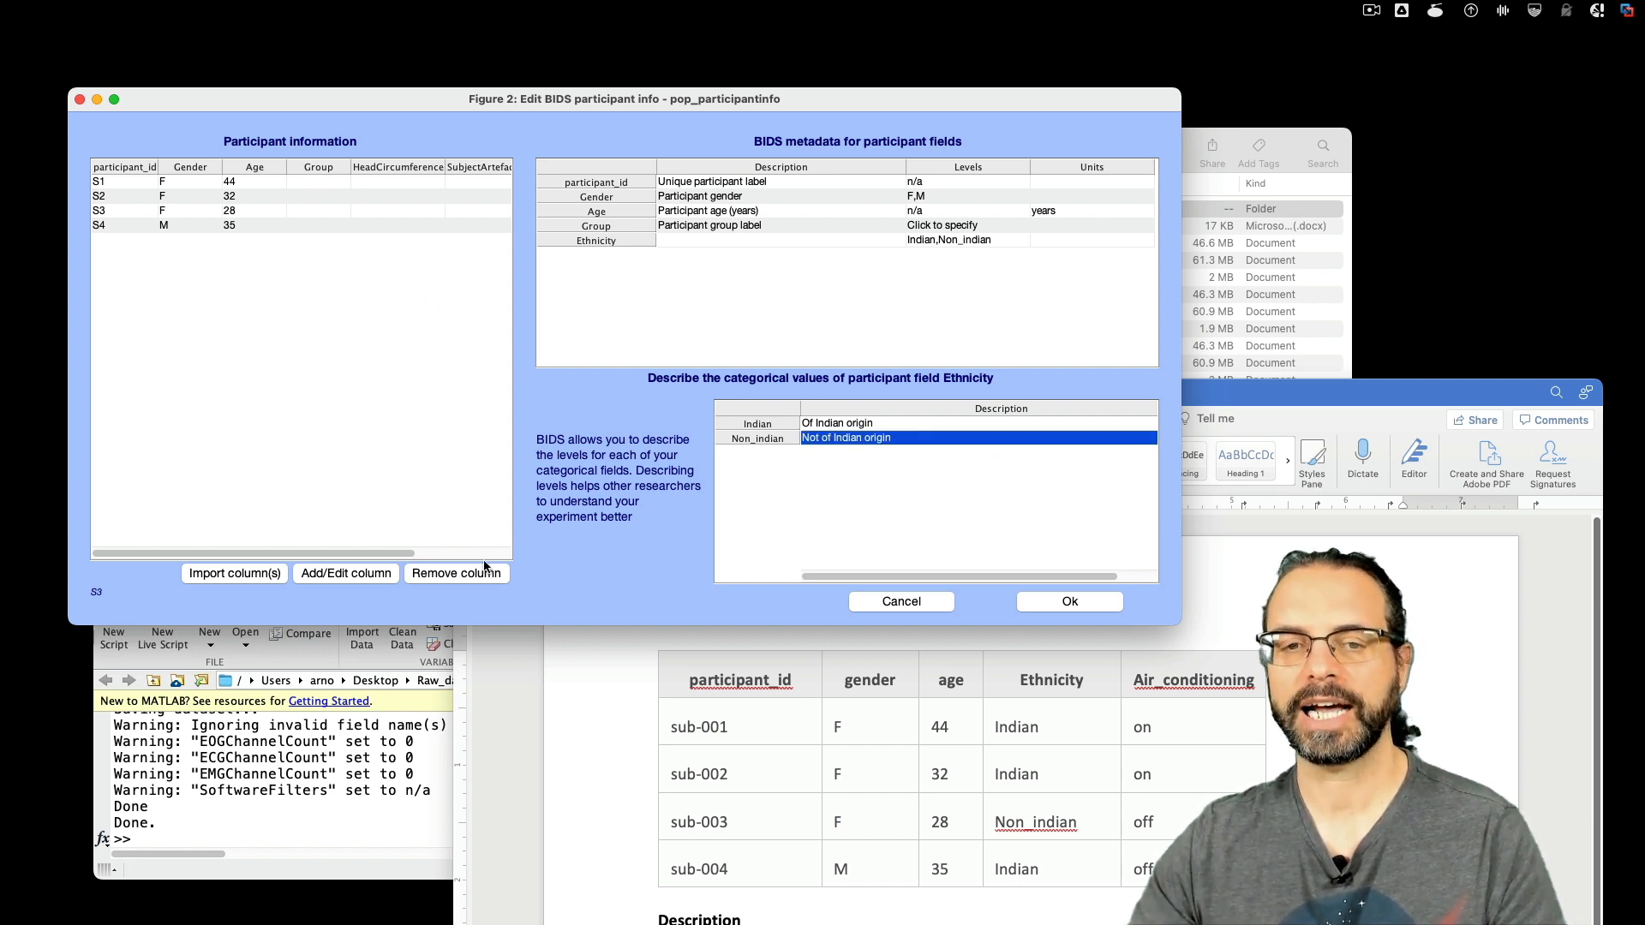
drag(388, 554, 521, 549)
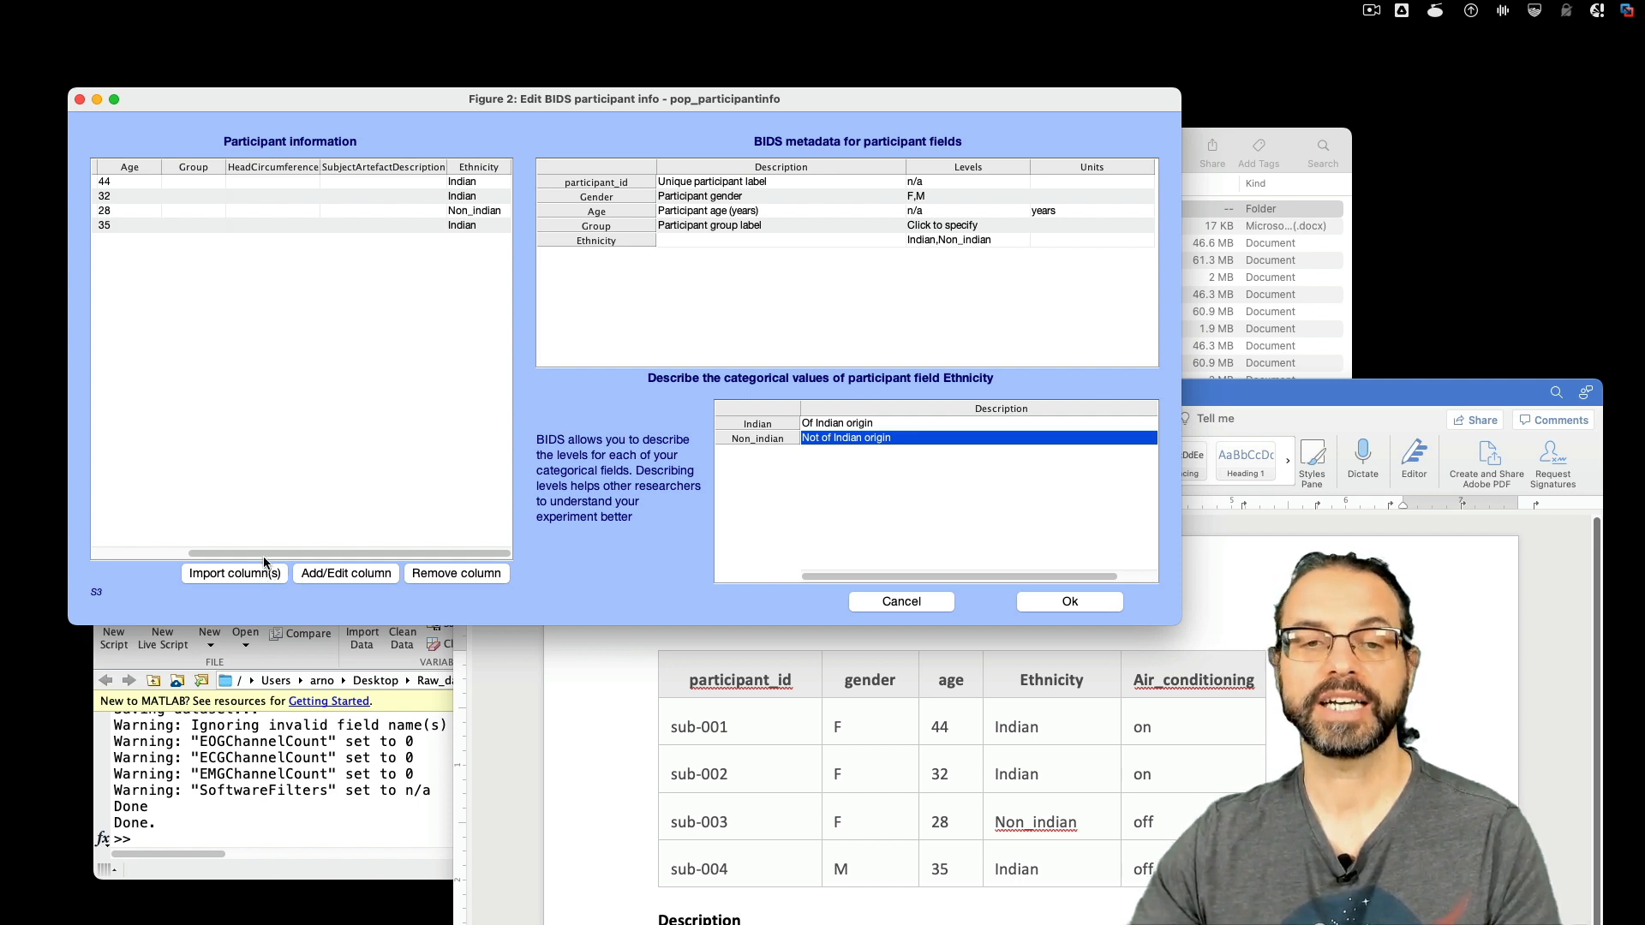
drag(264, 557, 337, 538)
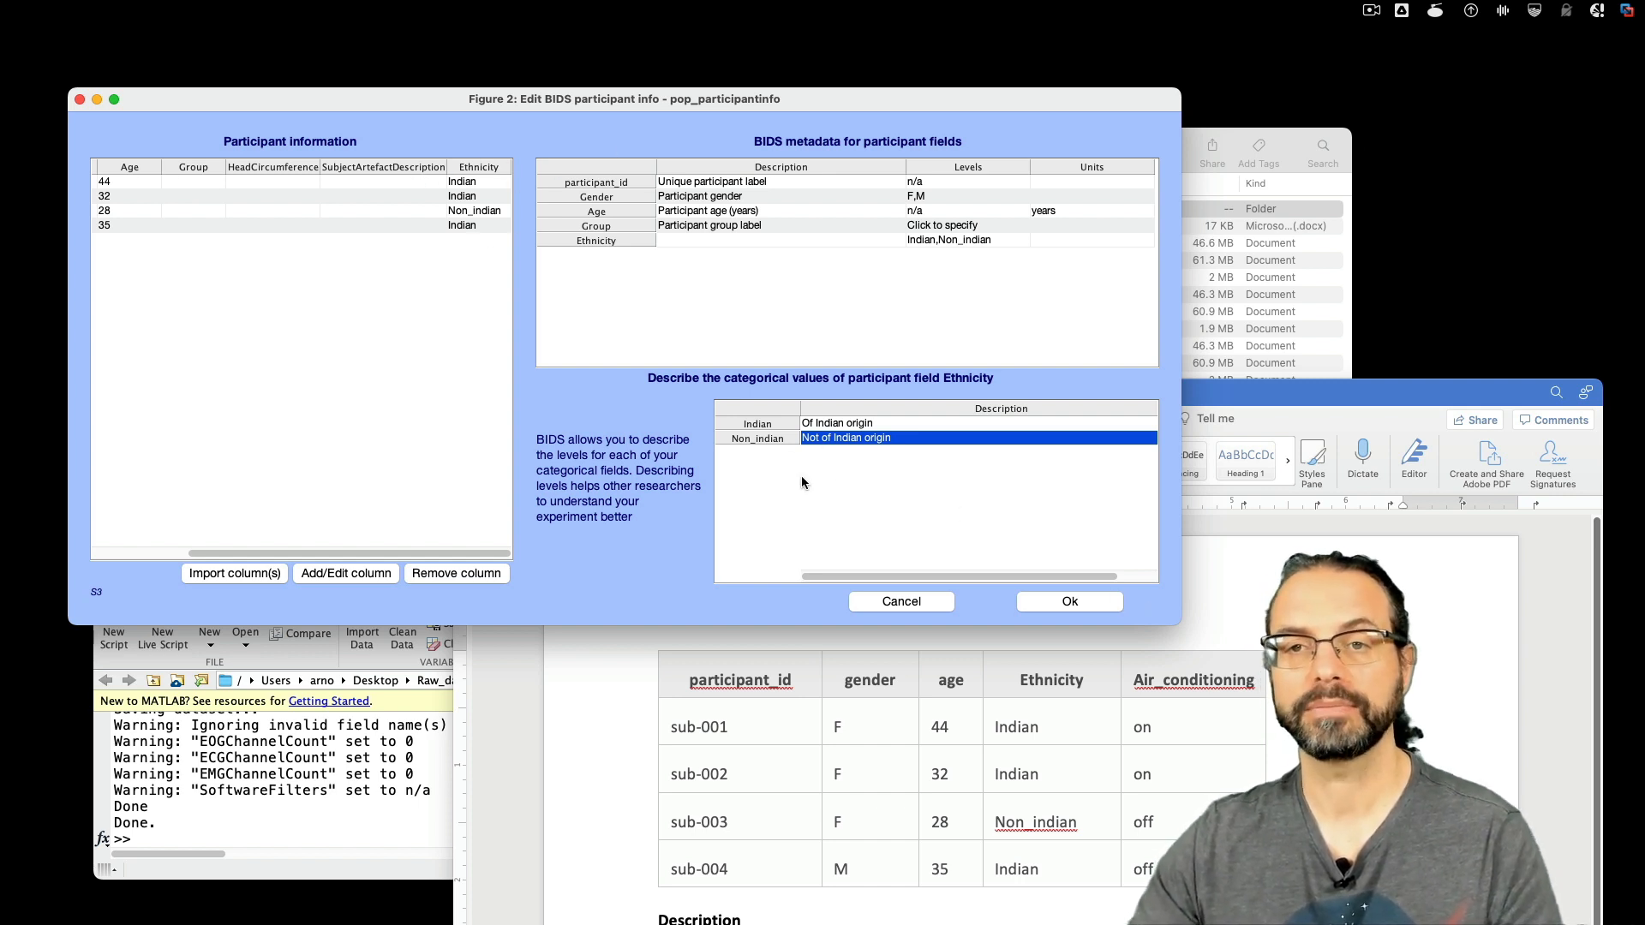
click(1070, 601)
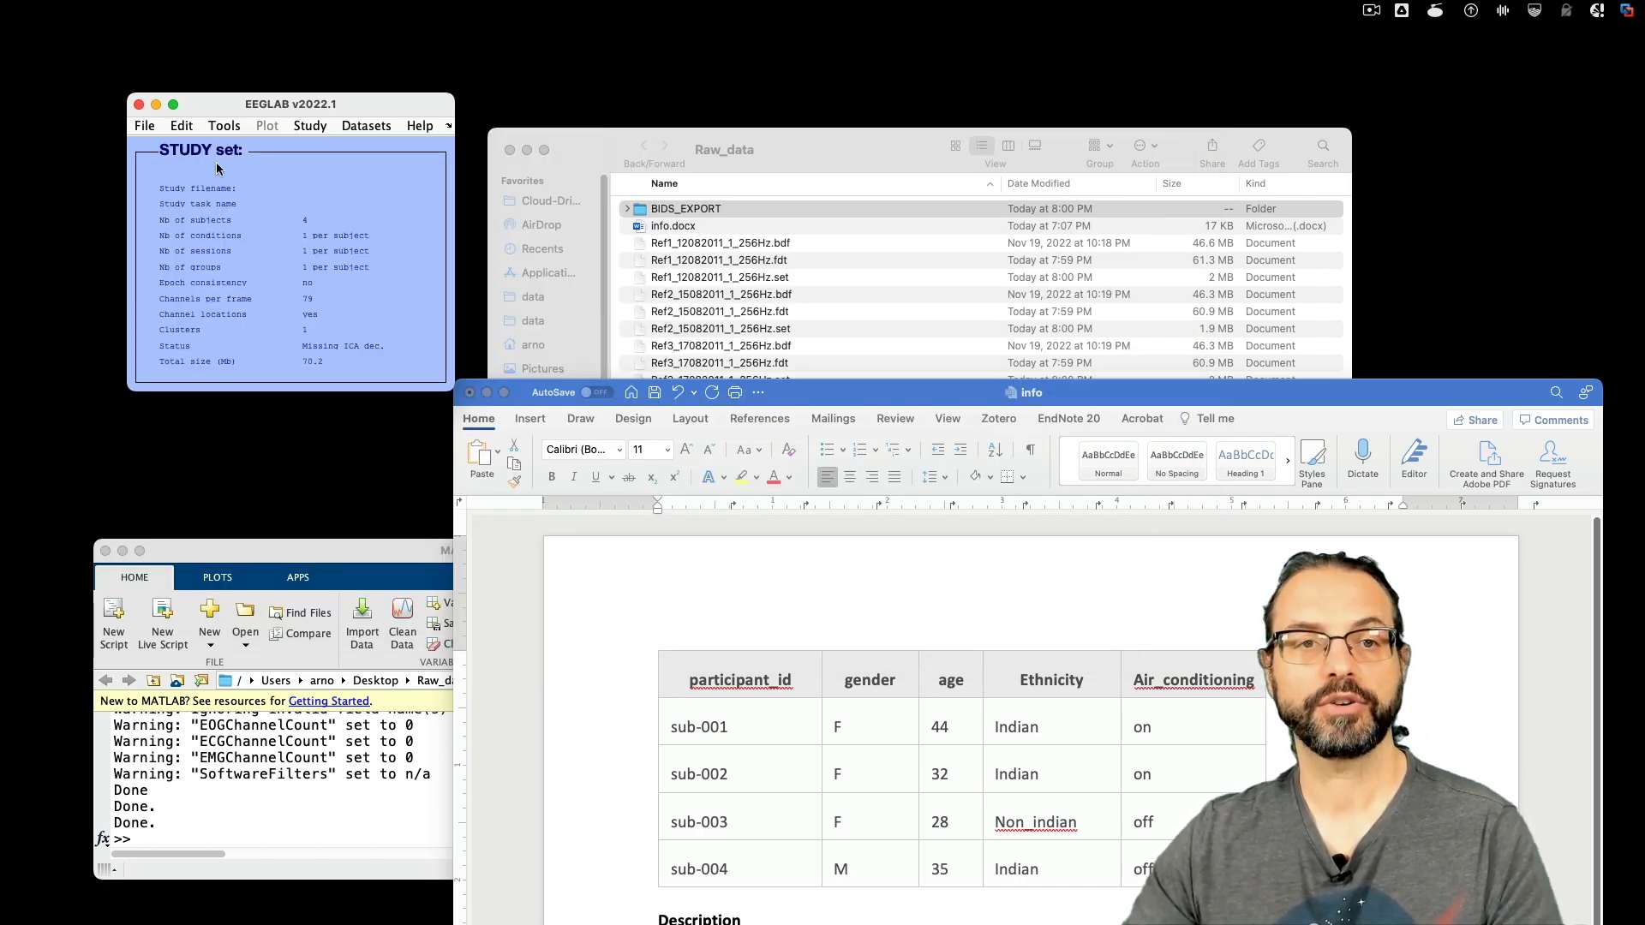
- Open the BIDS event info editor and bring up the level descriptions for the value field
click(146, 126)
mouse_move(257, 248)
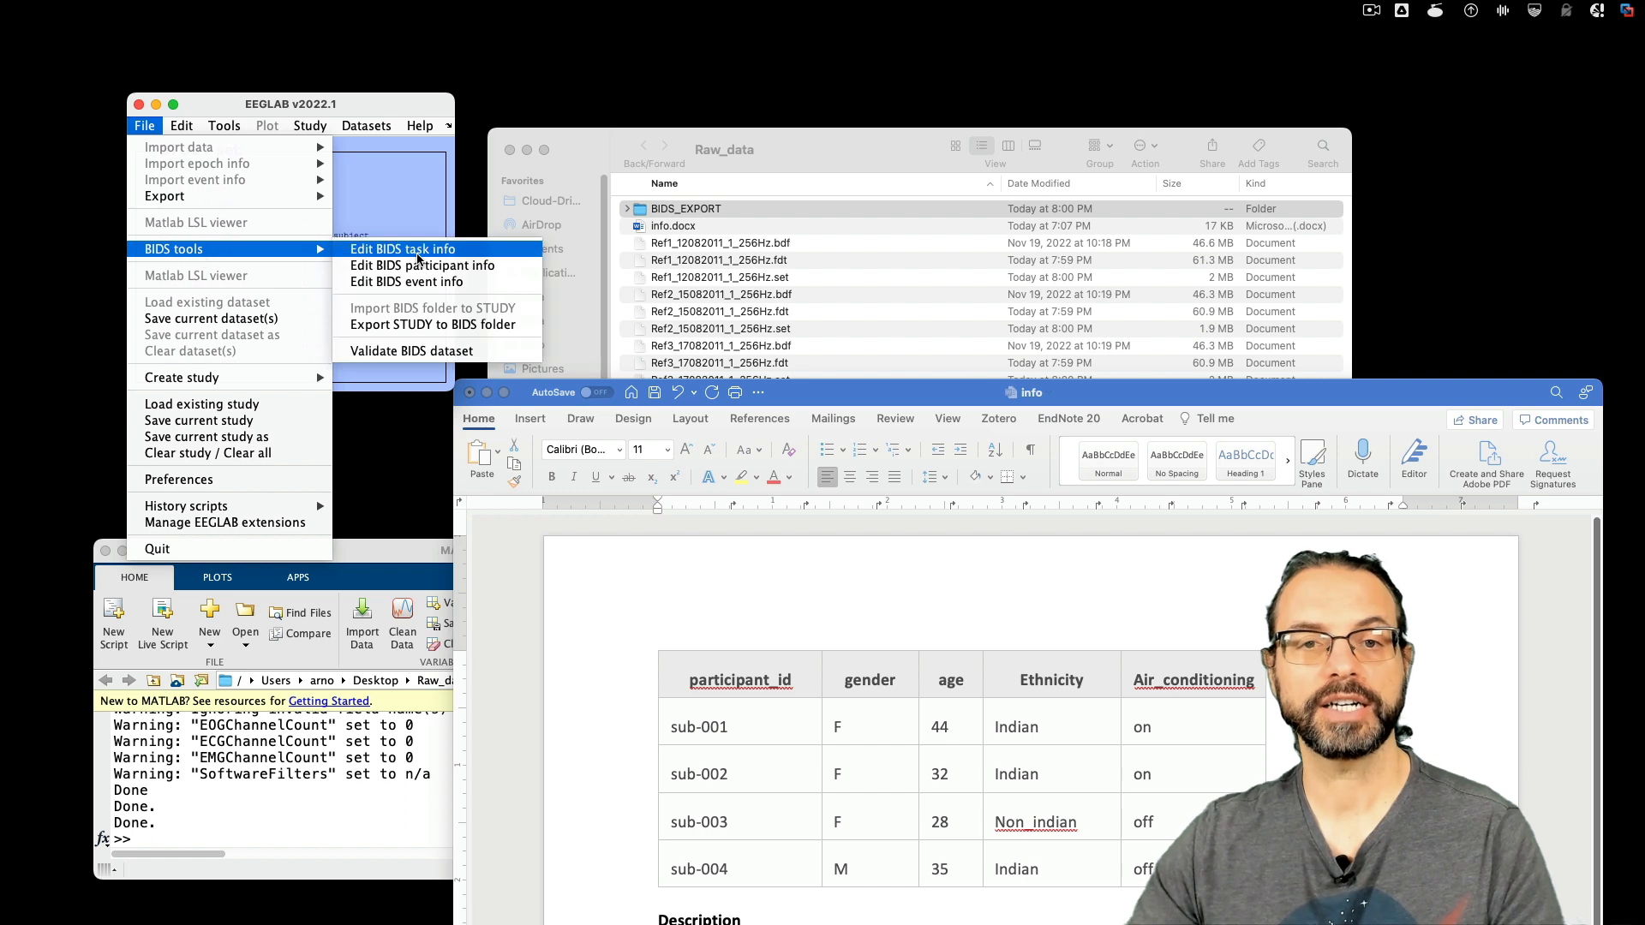
click(419, 282)
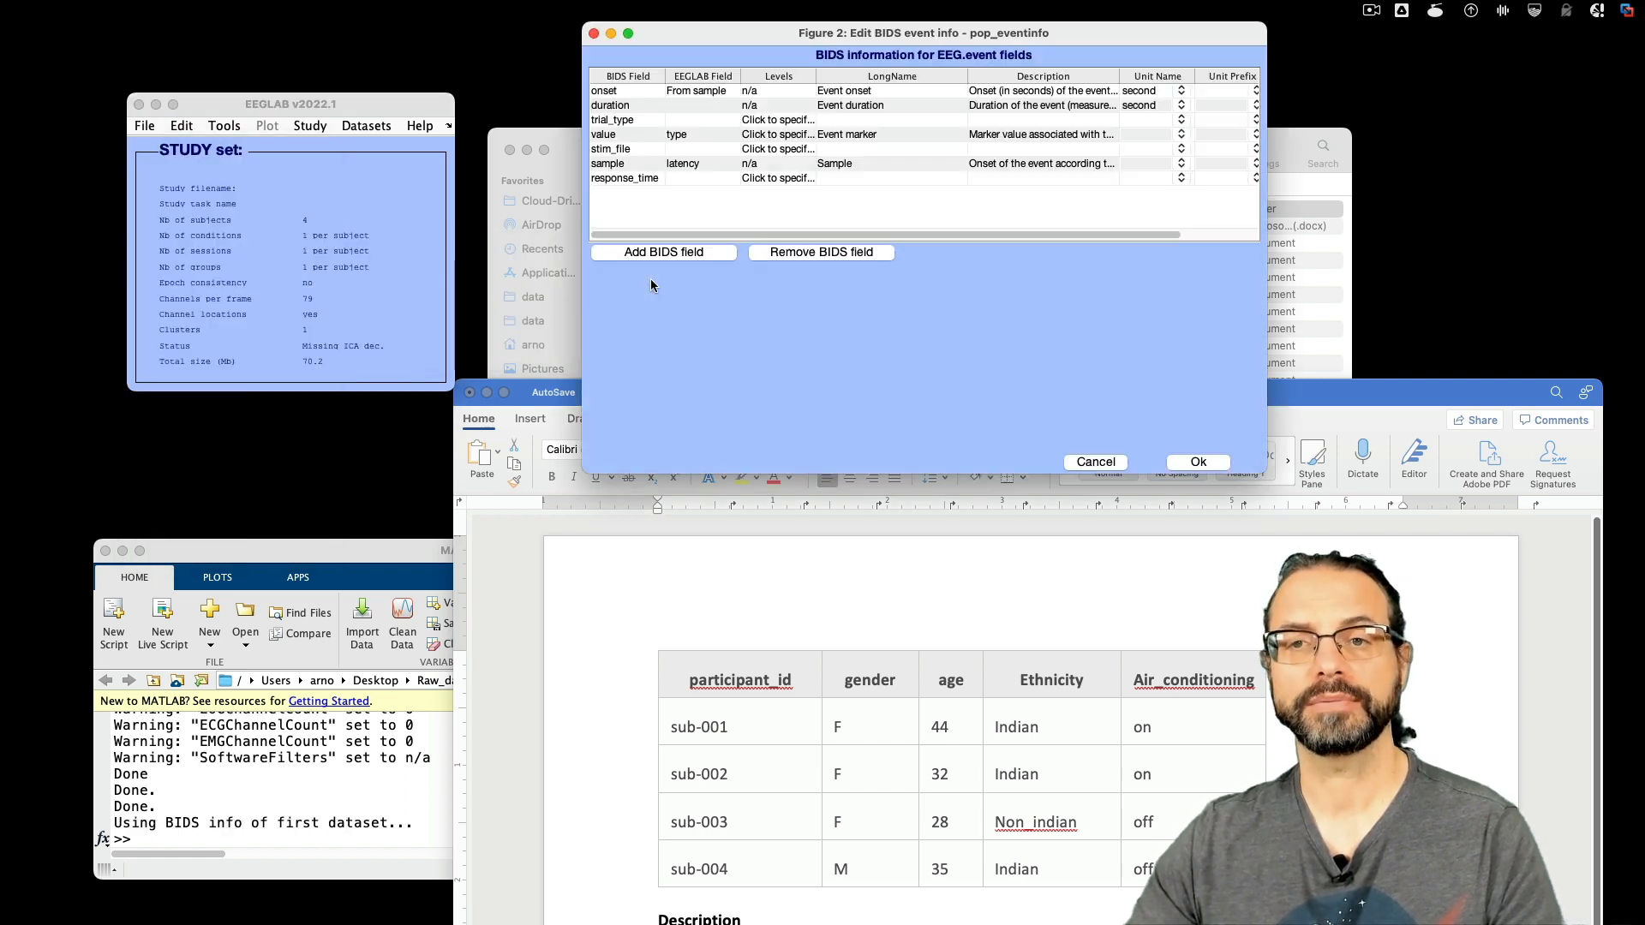
drag(765, 38, 591, 128)
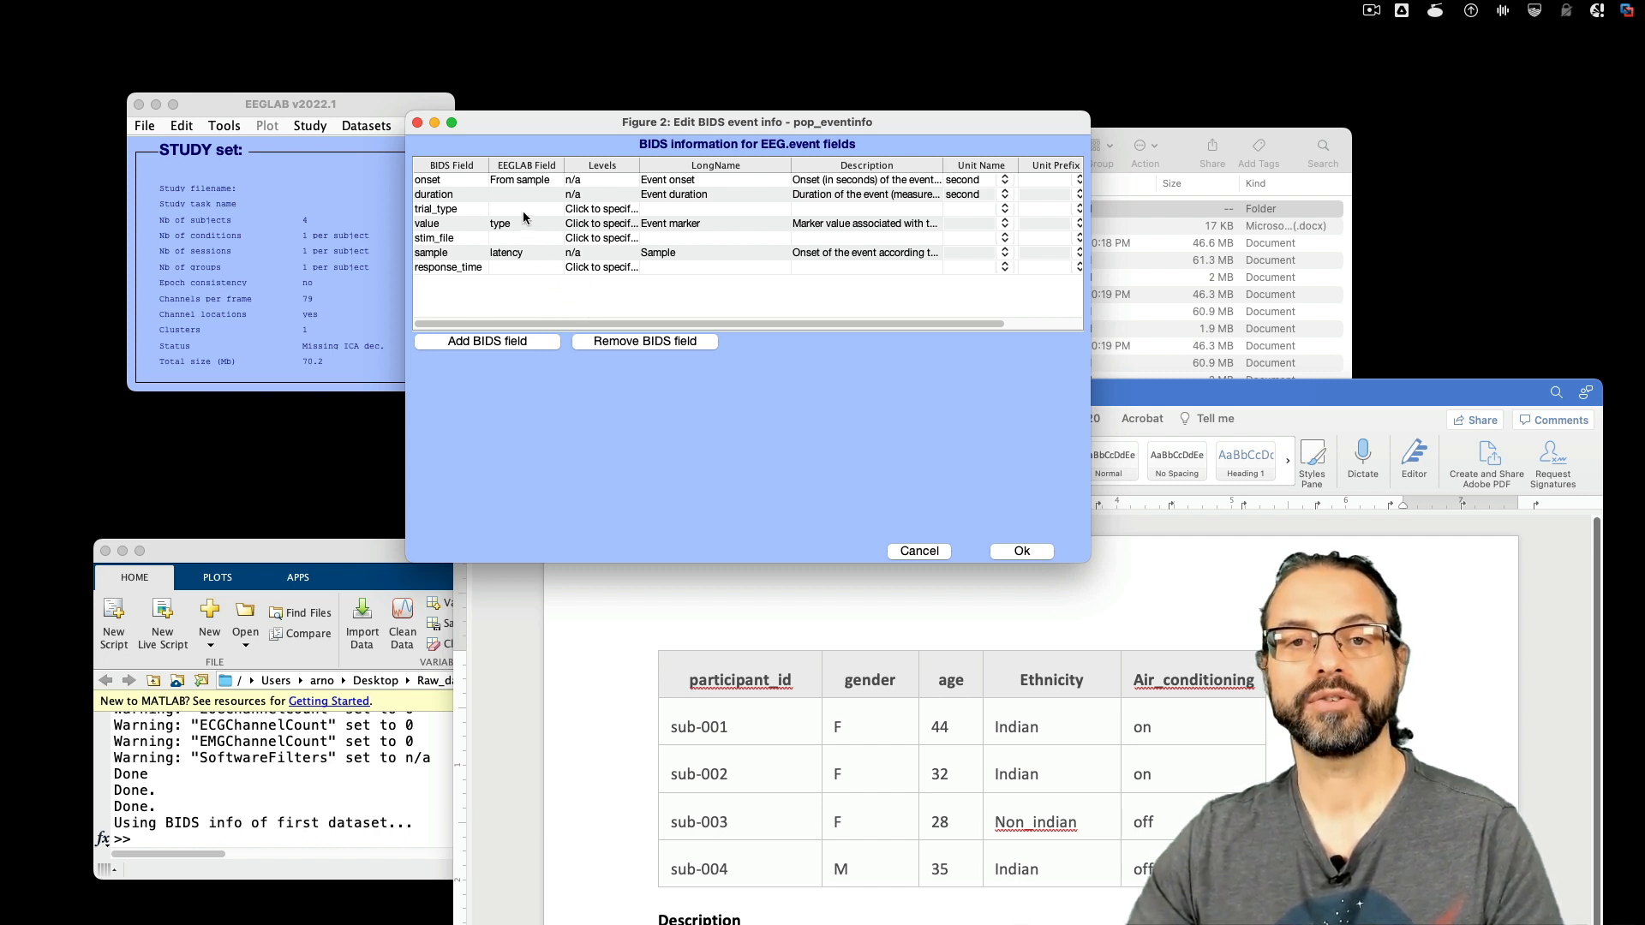
click(604, 223)
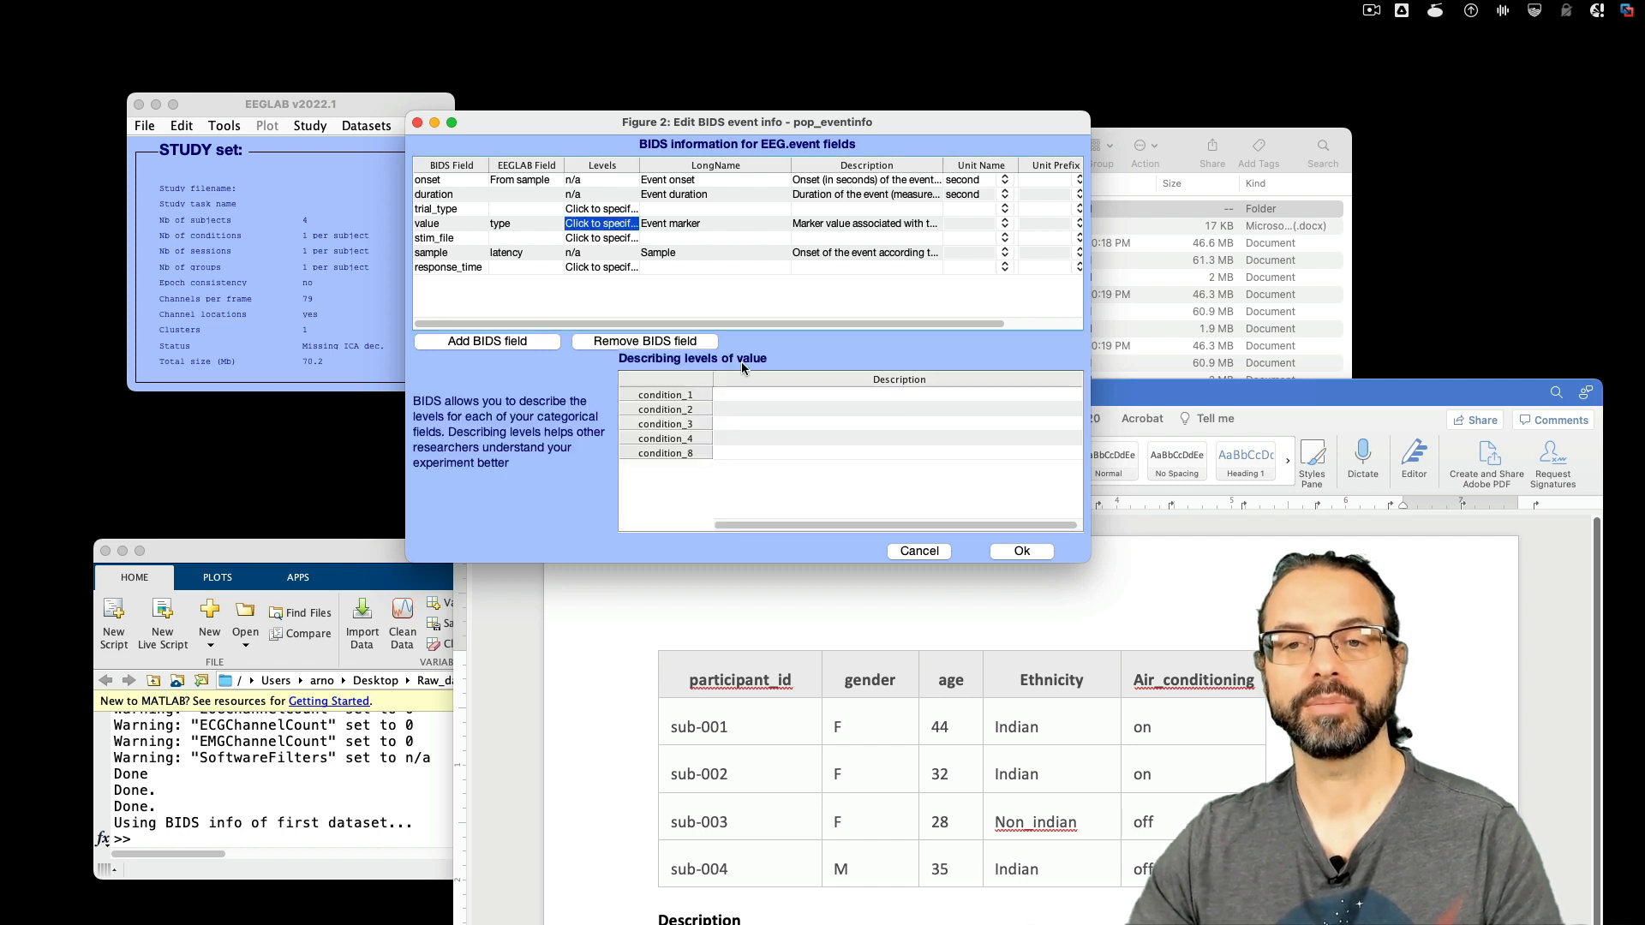
click(749, 394)
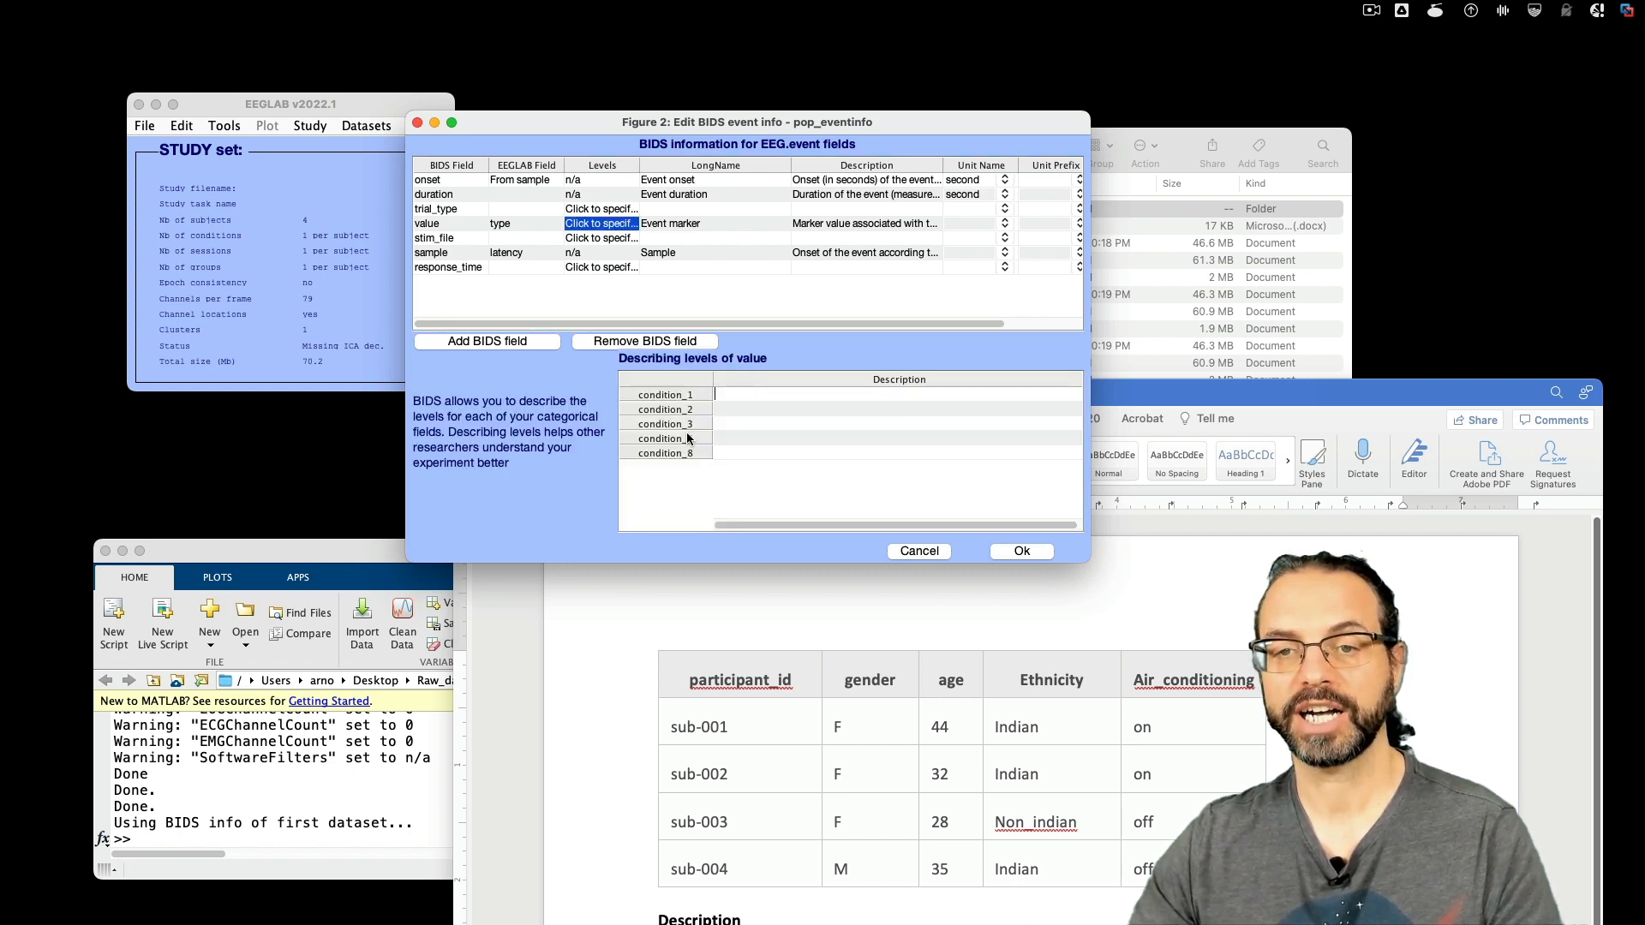
- Switch to the info document in Word, place it beside the event editor and show its Conditions list
click(908, 579)
drag(1113, 377, 1276, 16)
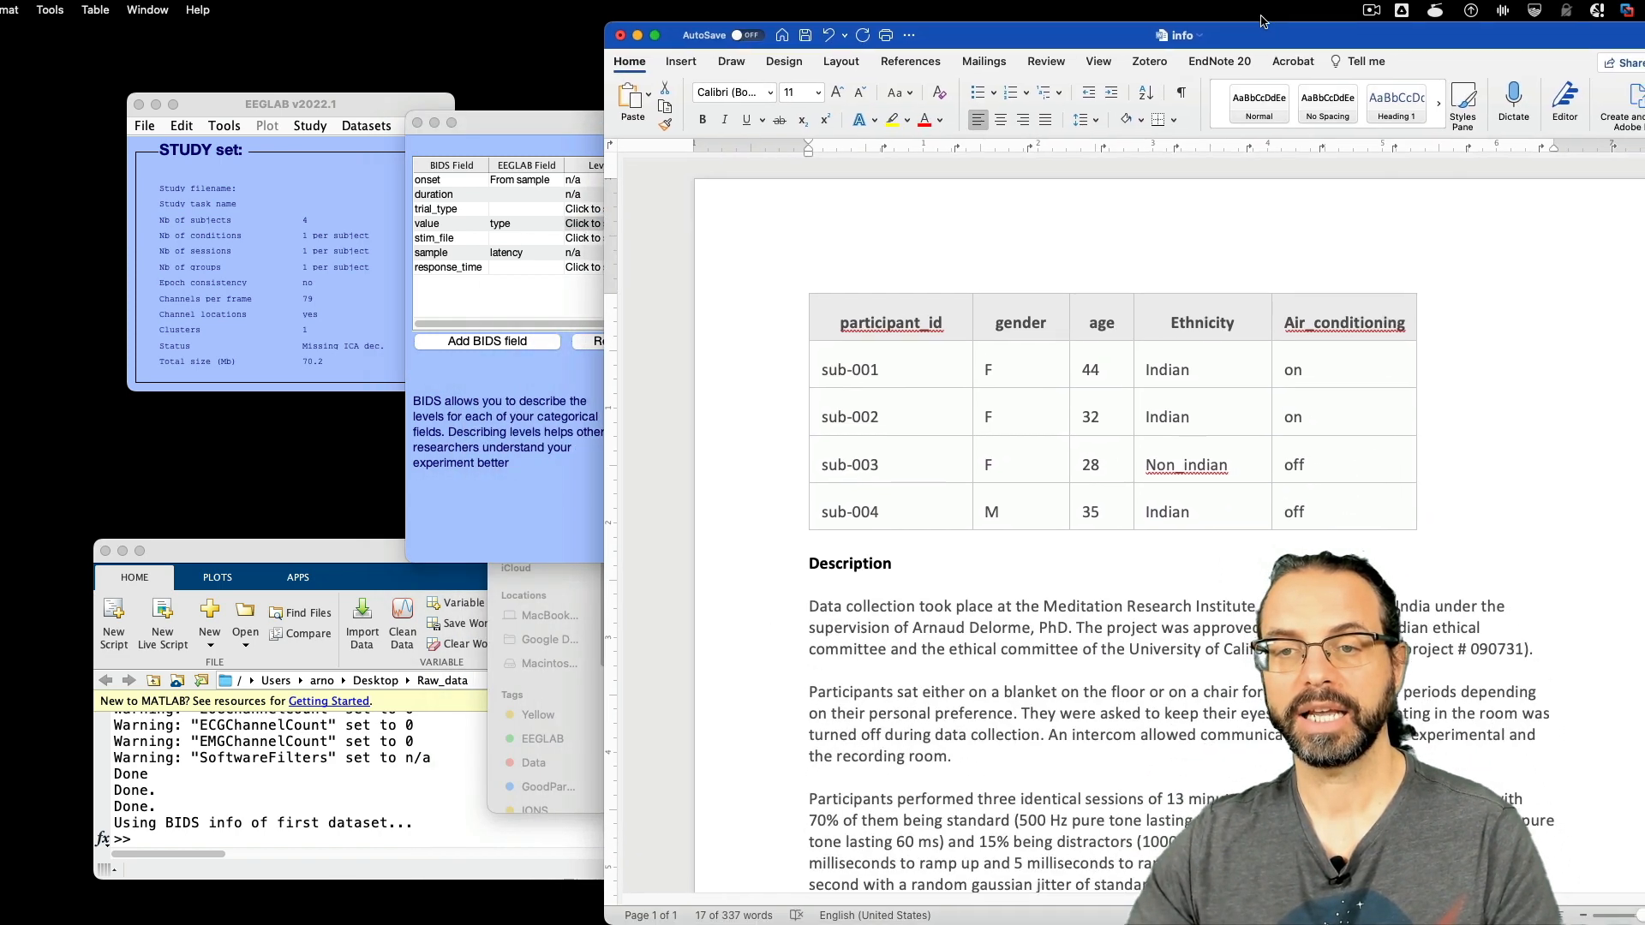
scroll(1137, 528, down, 8)
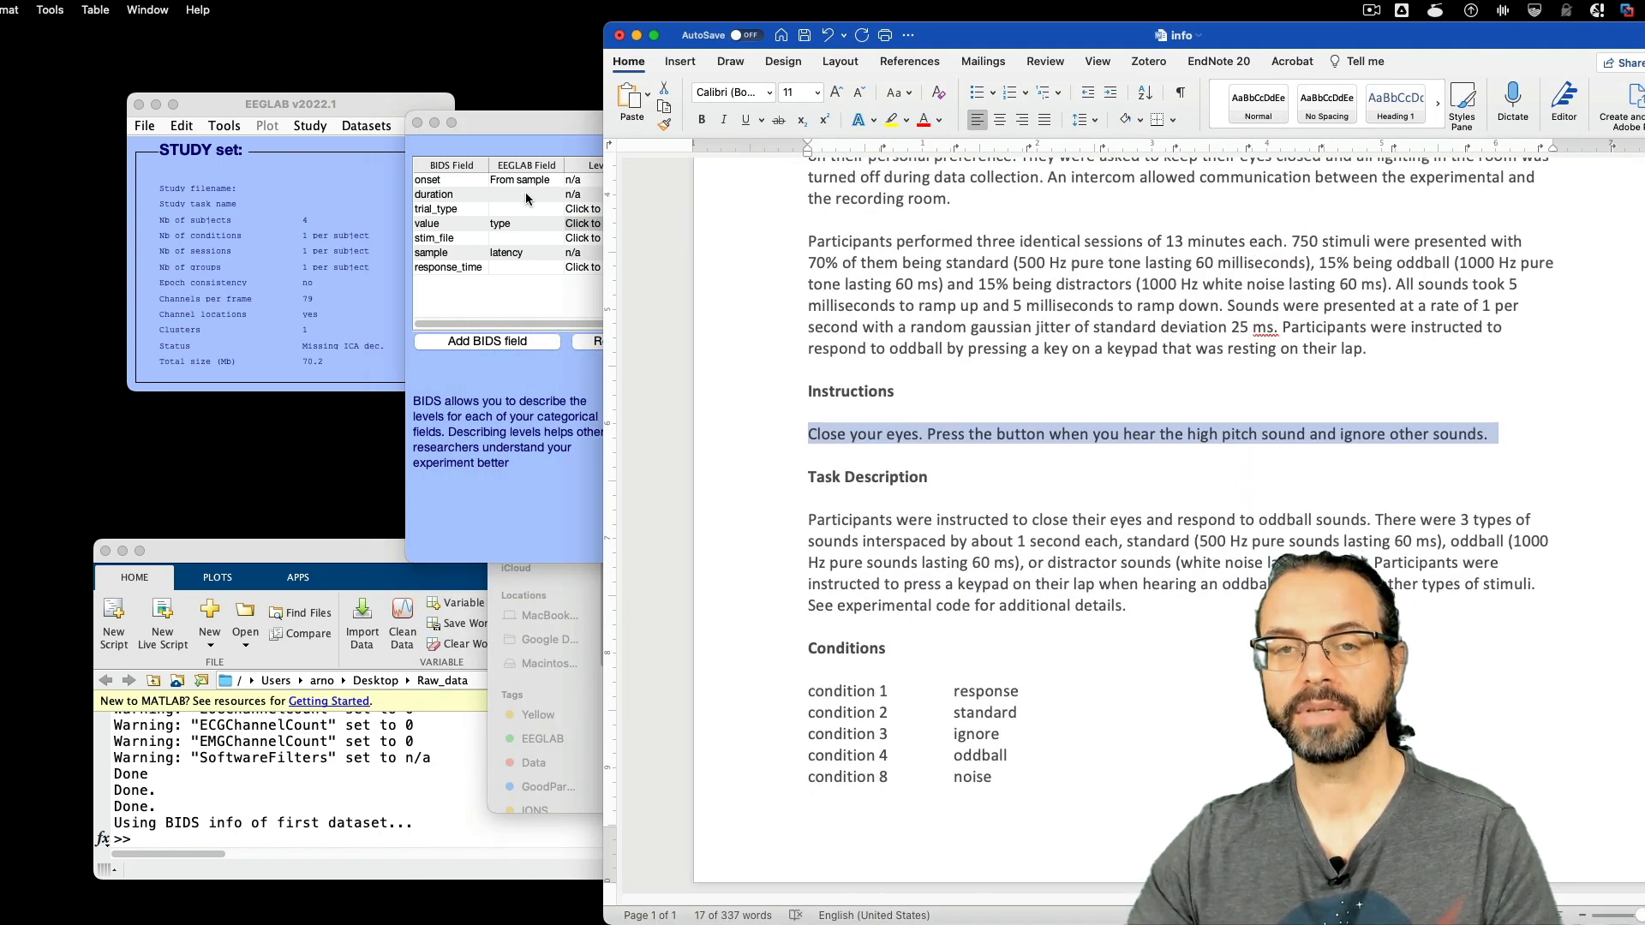
- Back in the event info editor, describe condition_1 as "Response" and condition_2 as "Standard"
click(557, 119)
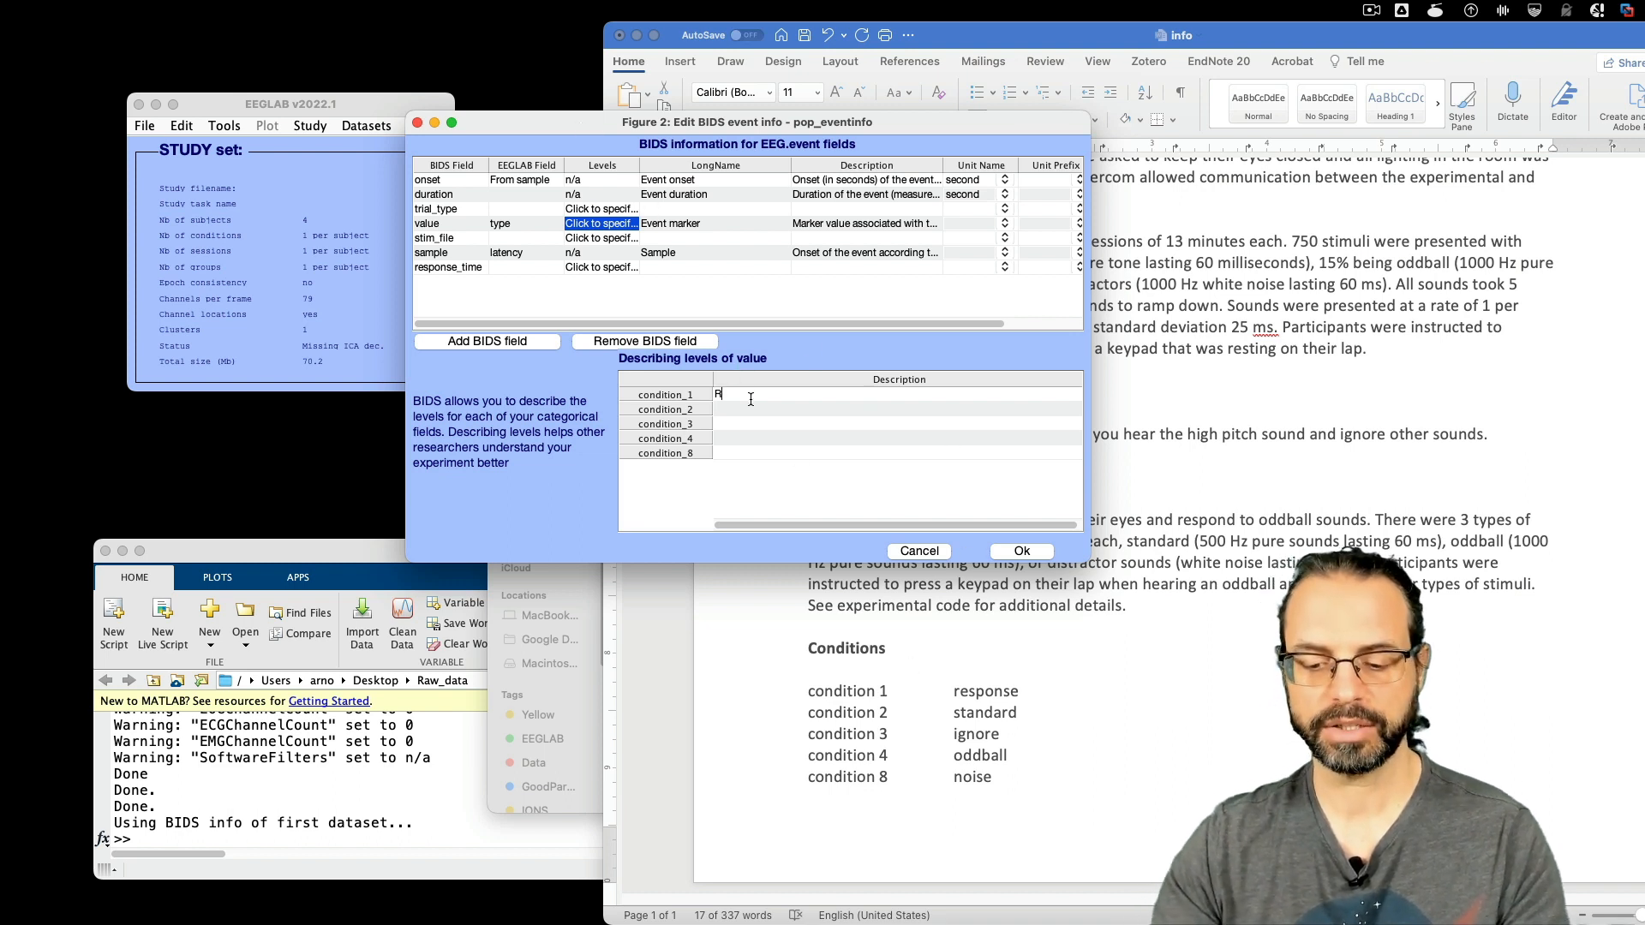
text(Response)
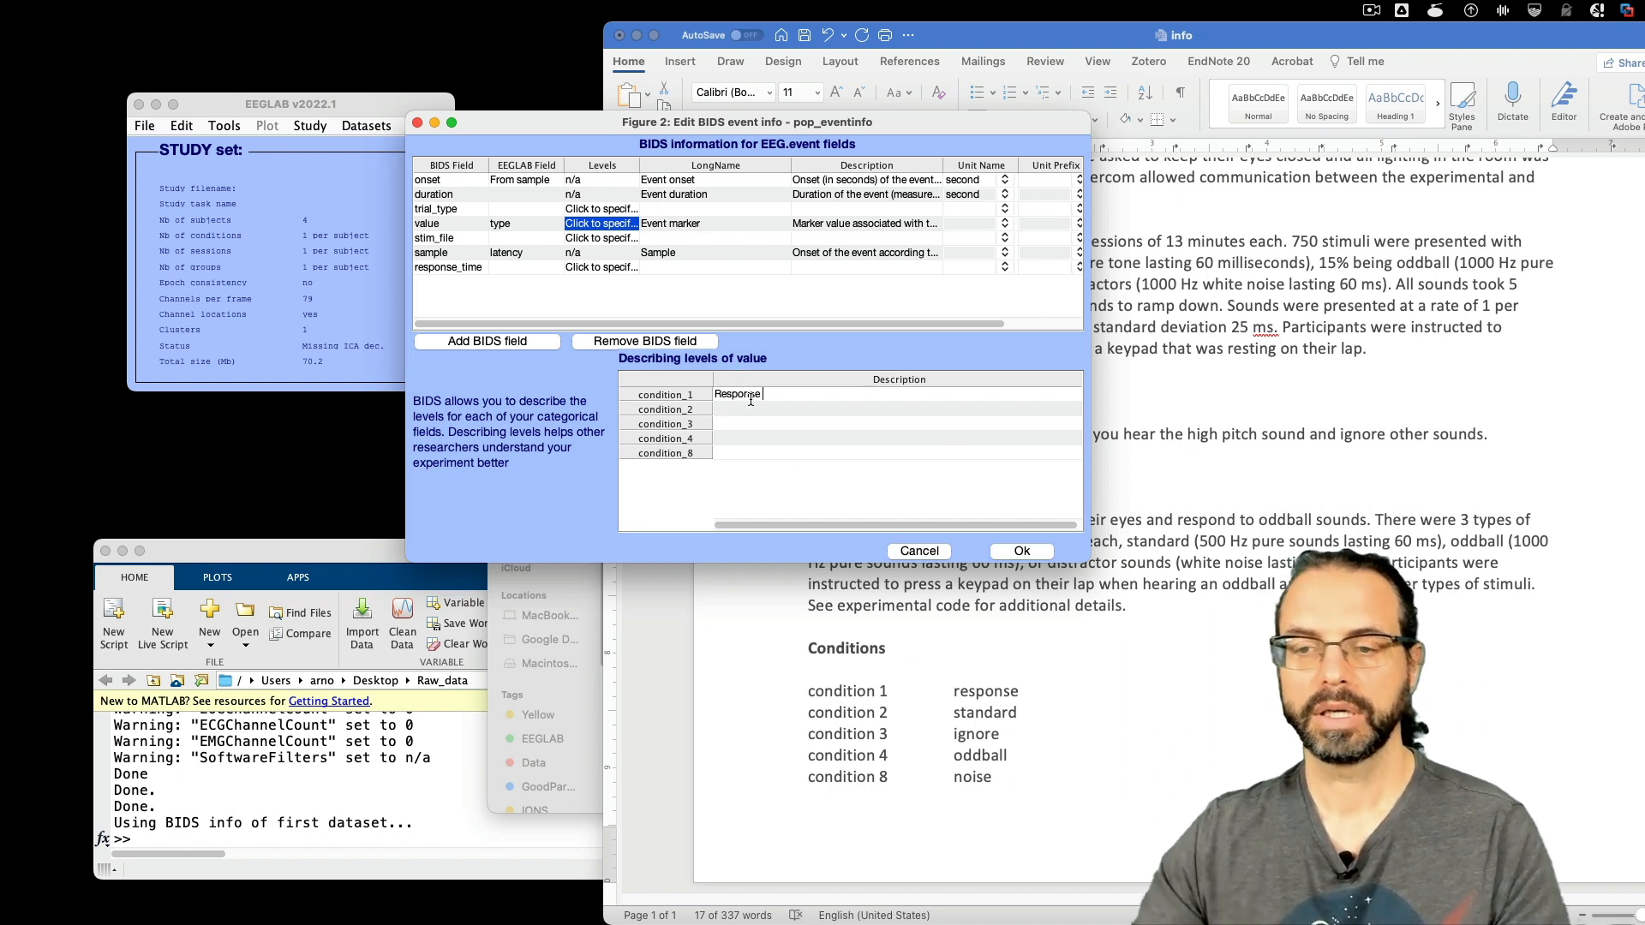
key(BackSpace)
click(772, 408)
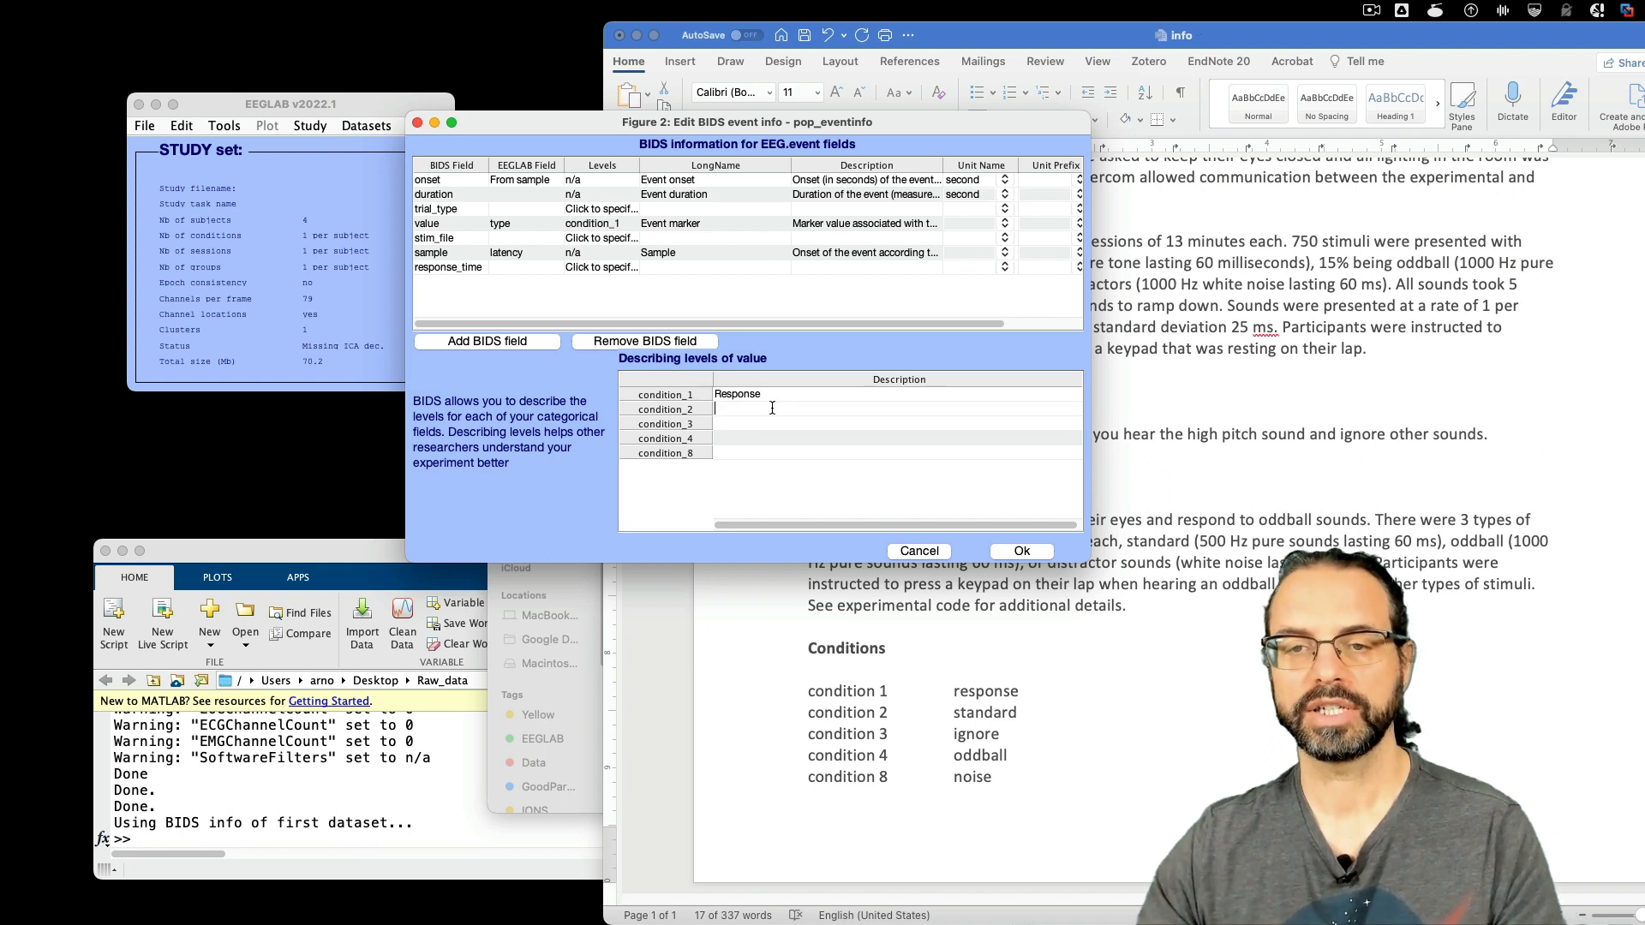
text(Standard)
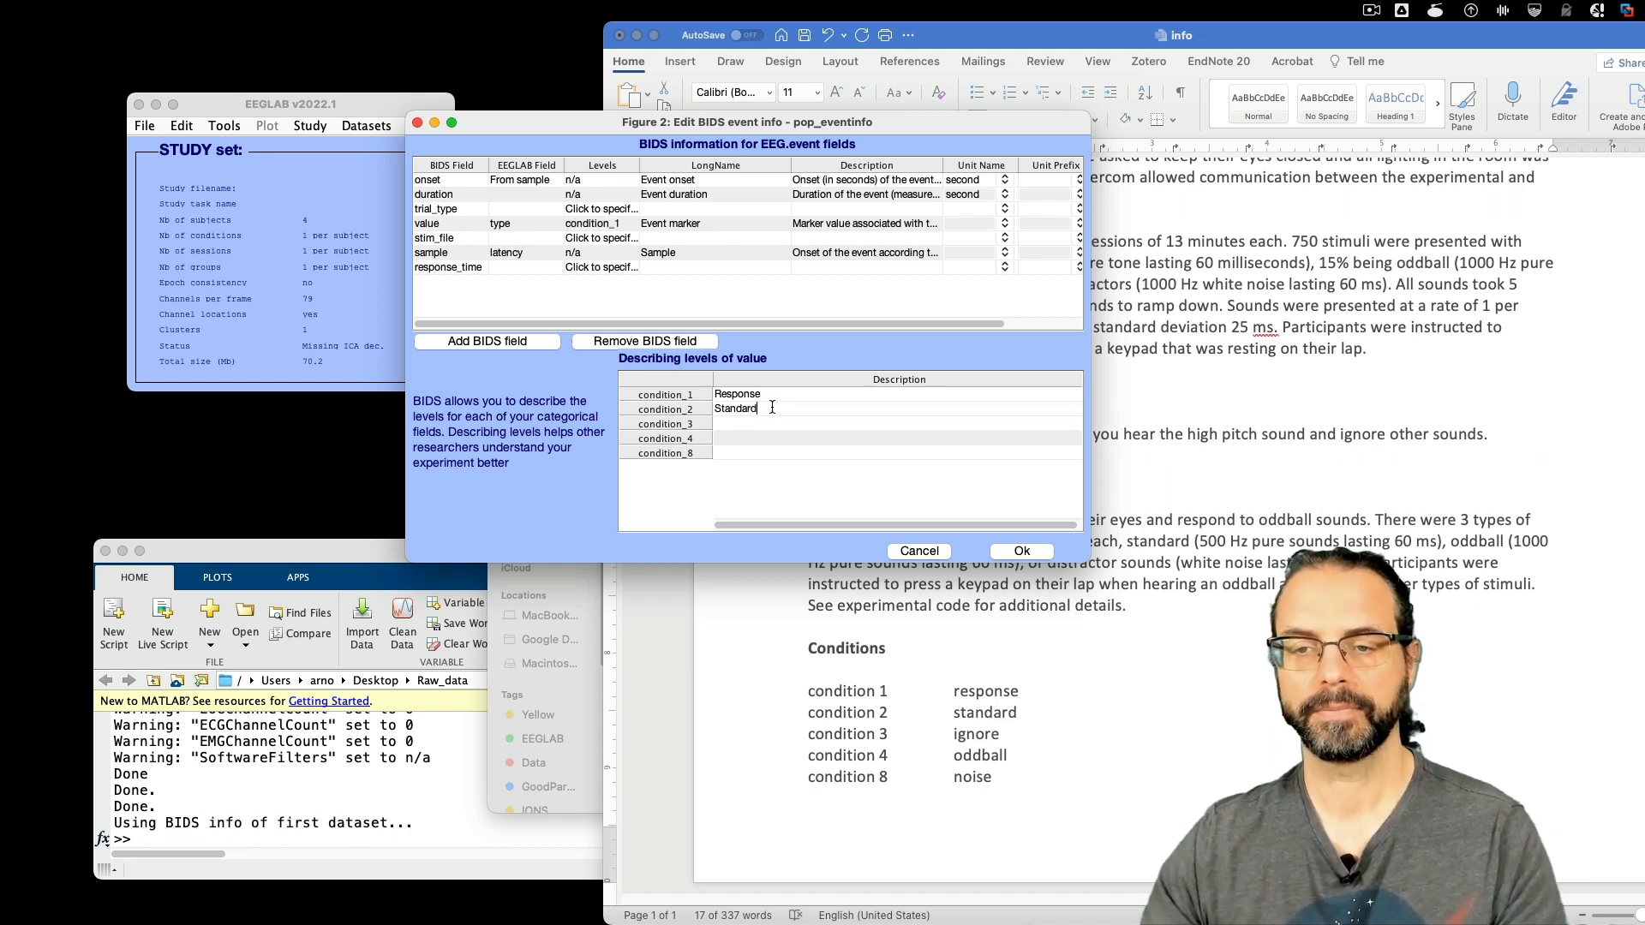
- Describe the condition_3 level of the value field as "Ignore_error"
click(789, 424)
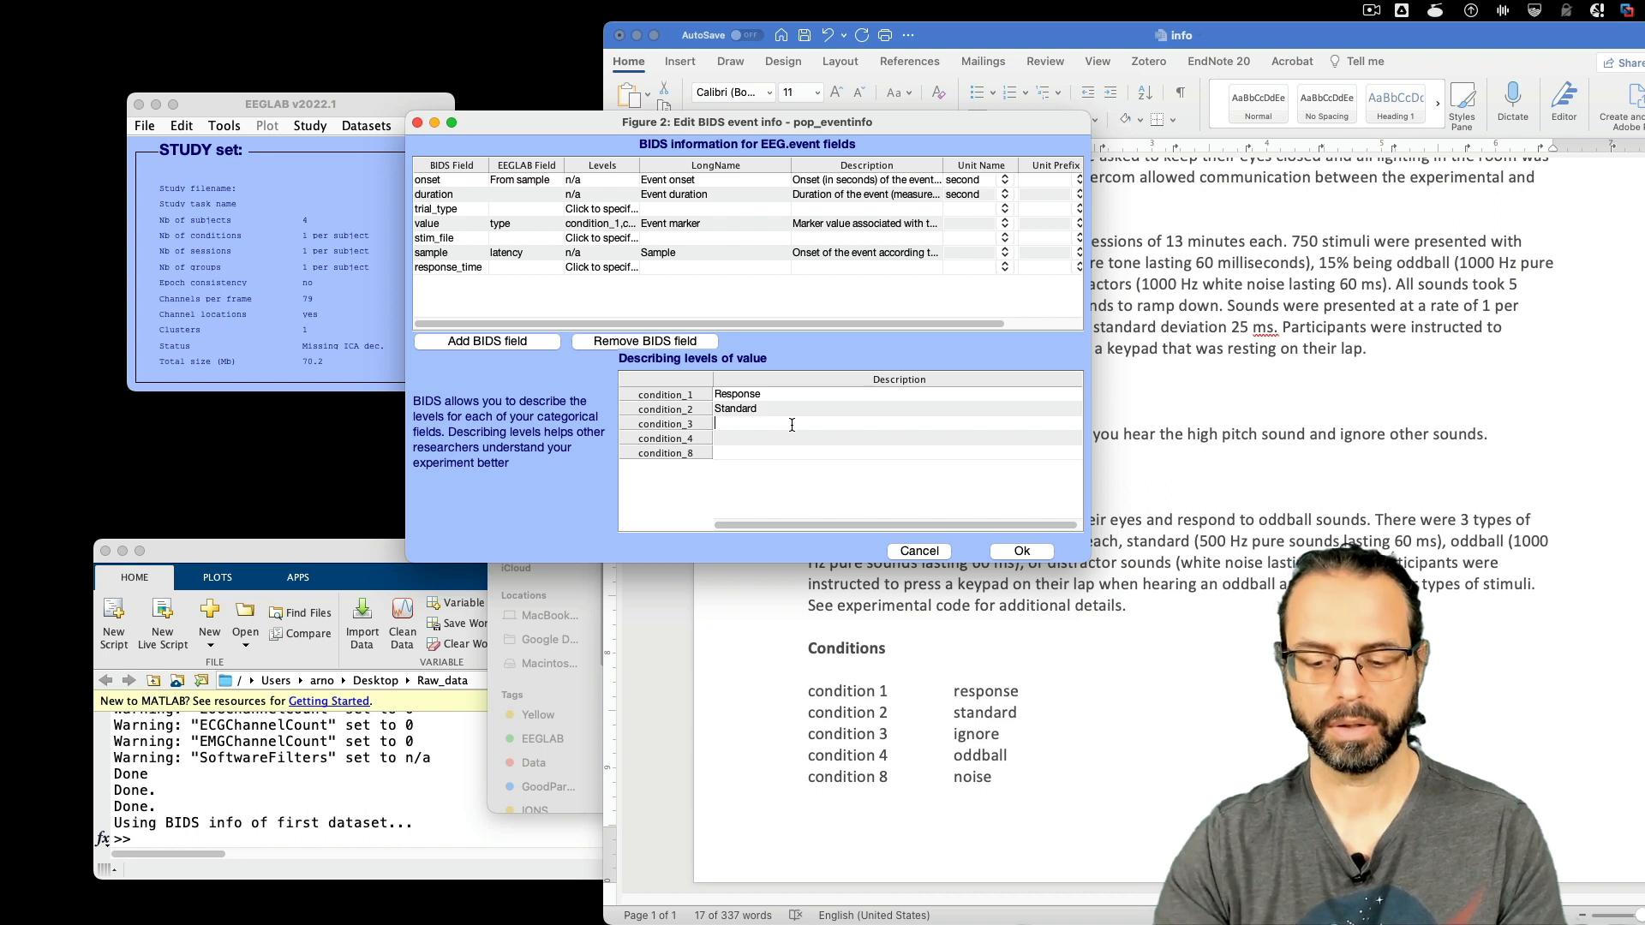
text(Ingo)
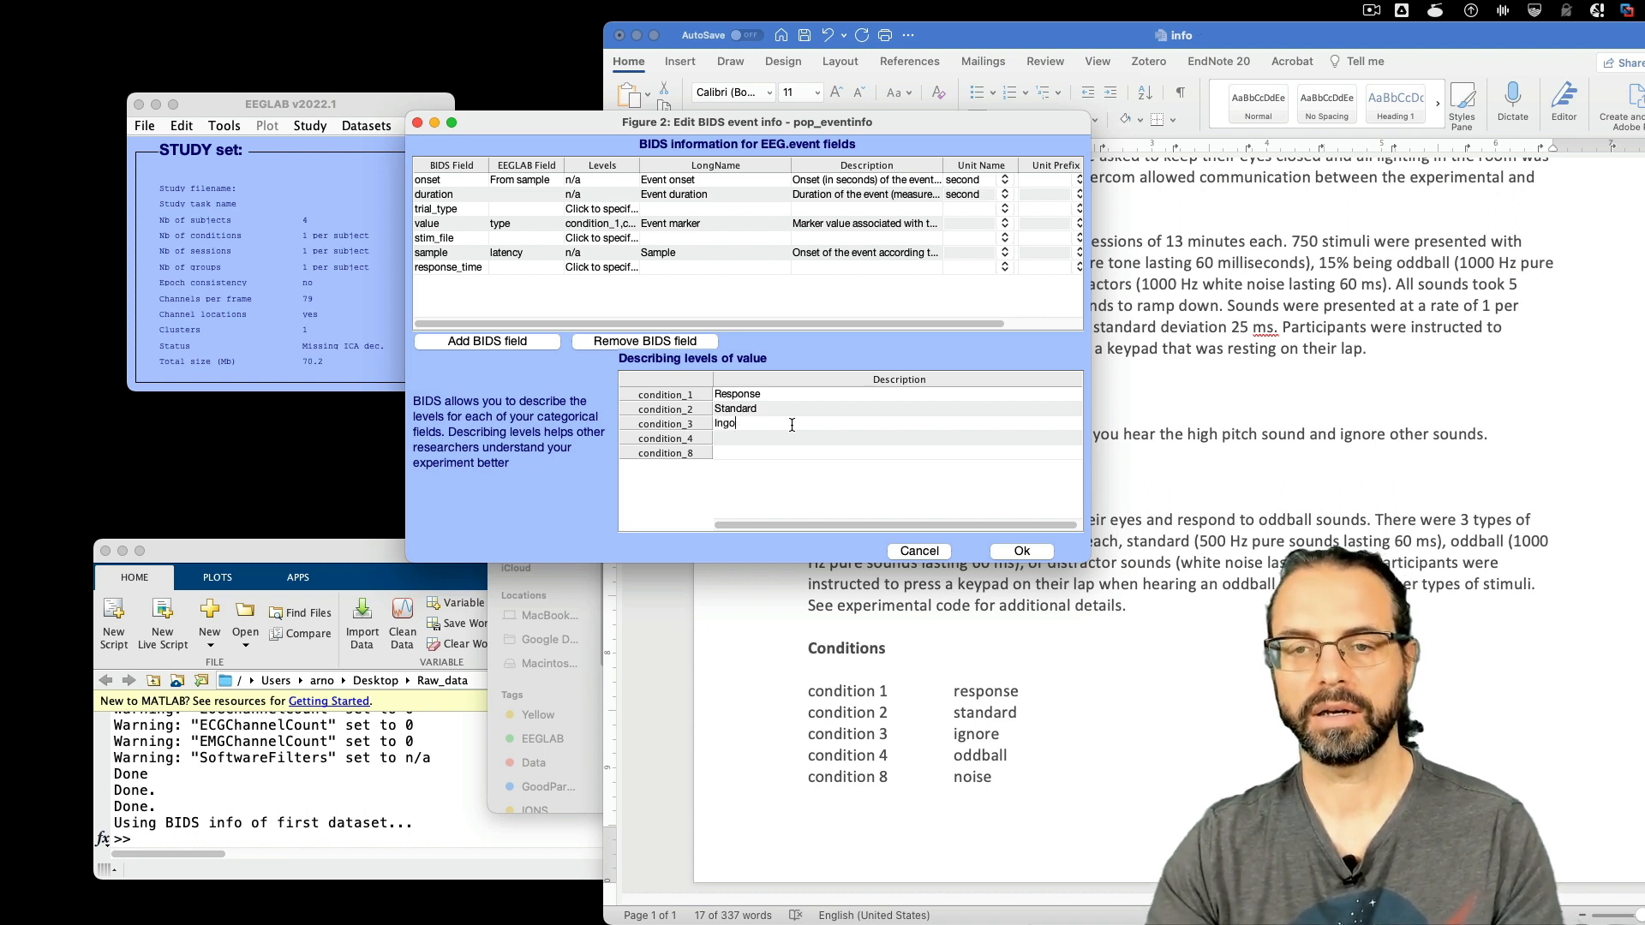
key(BackSpace)
key(BackSpace)
key(BackSpace)
text(gn)
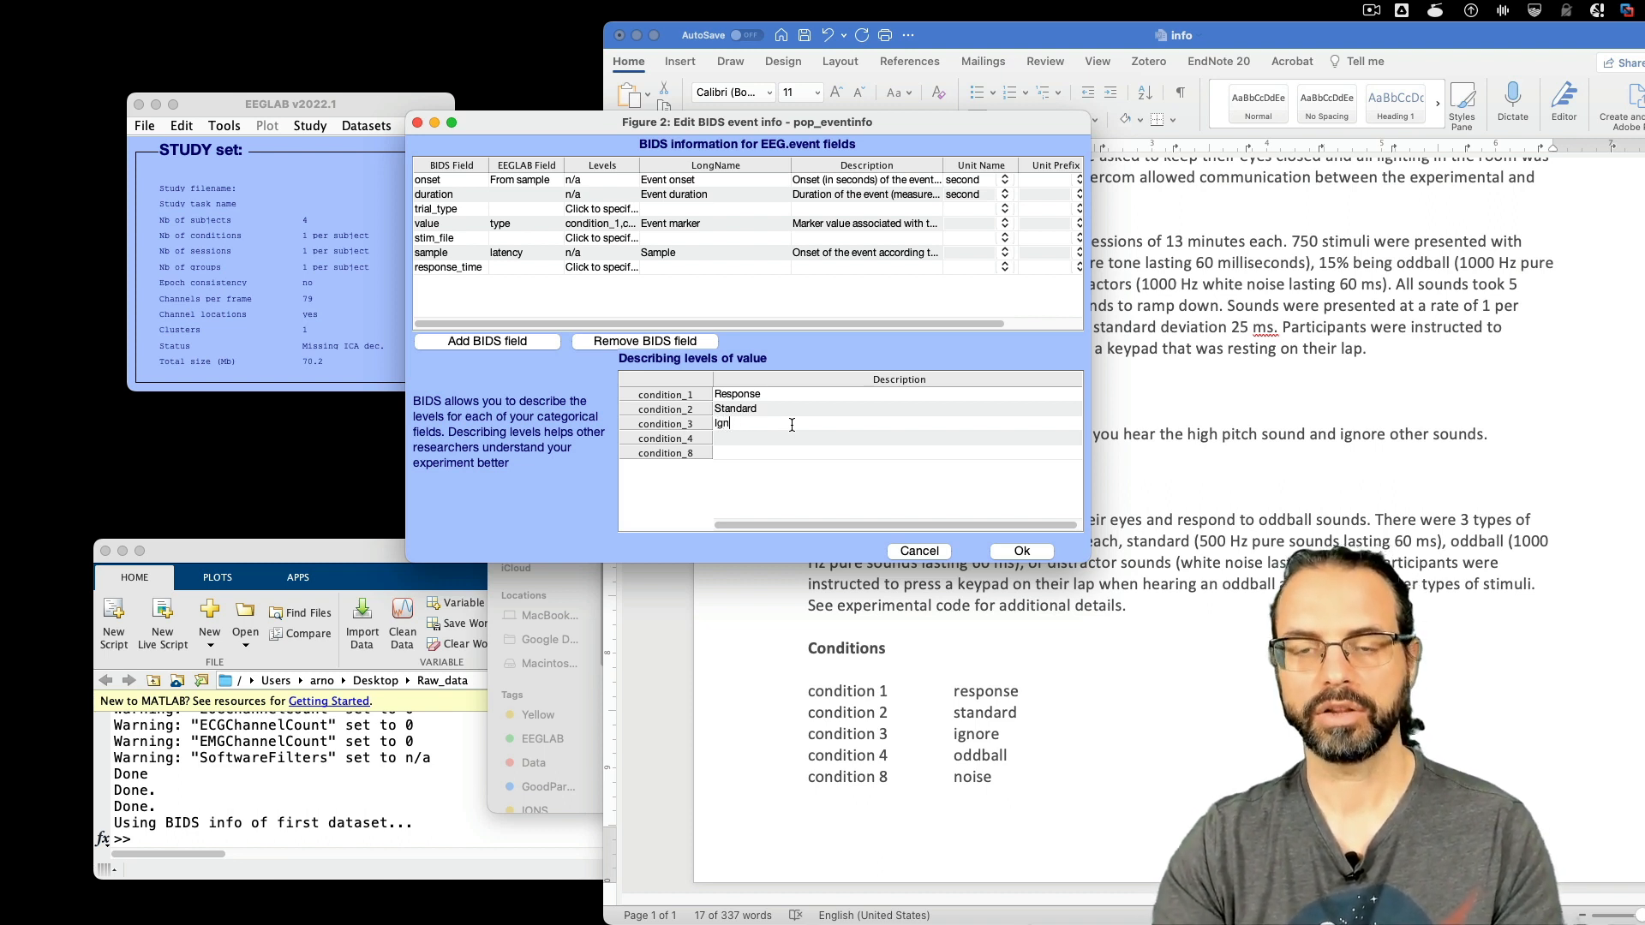
text(ore)
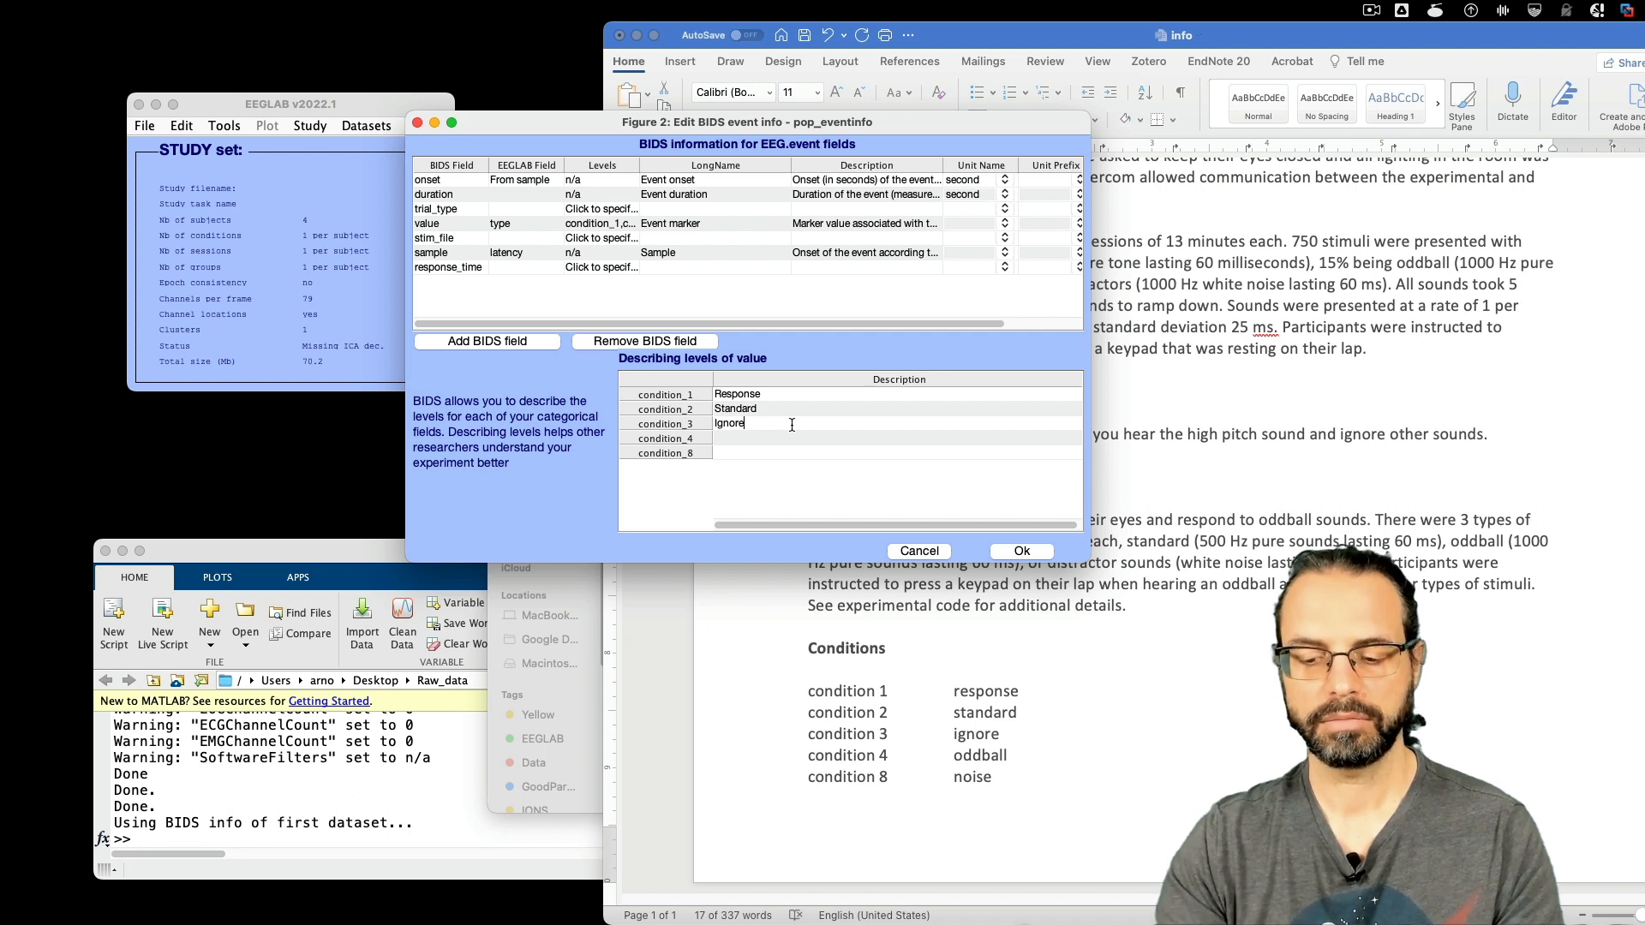
text(_error)
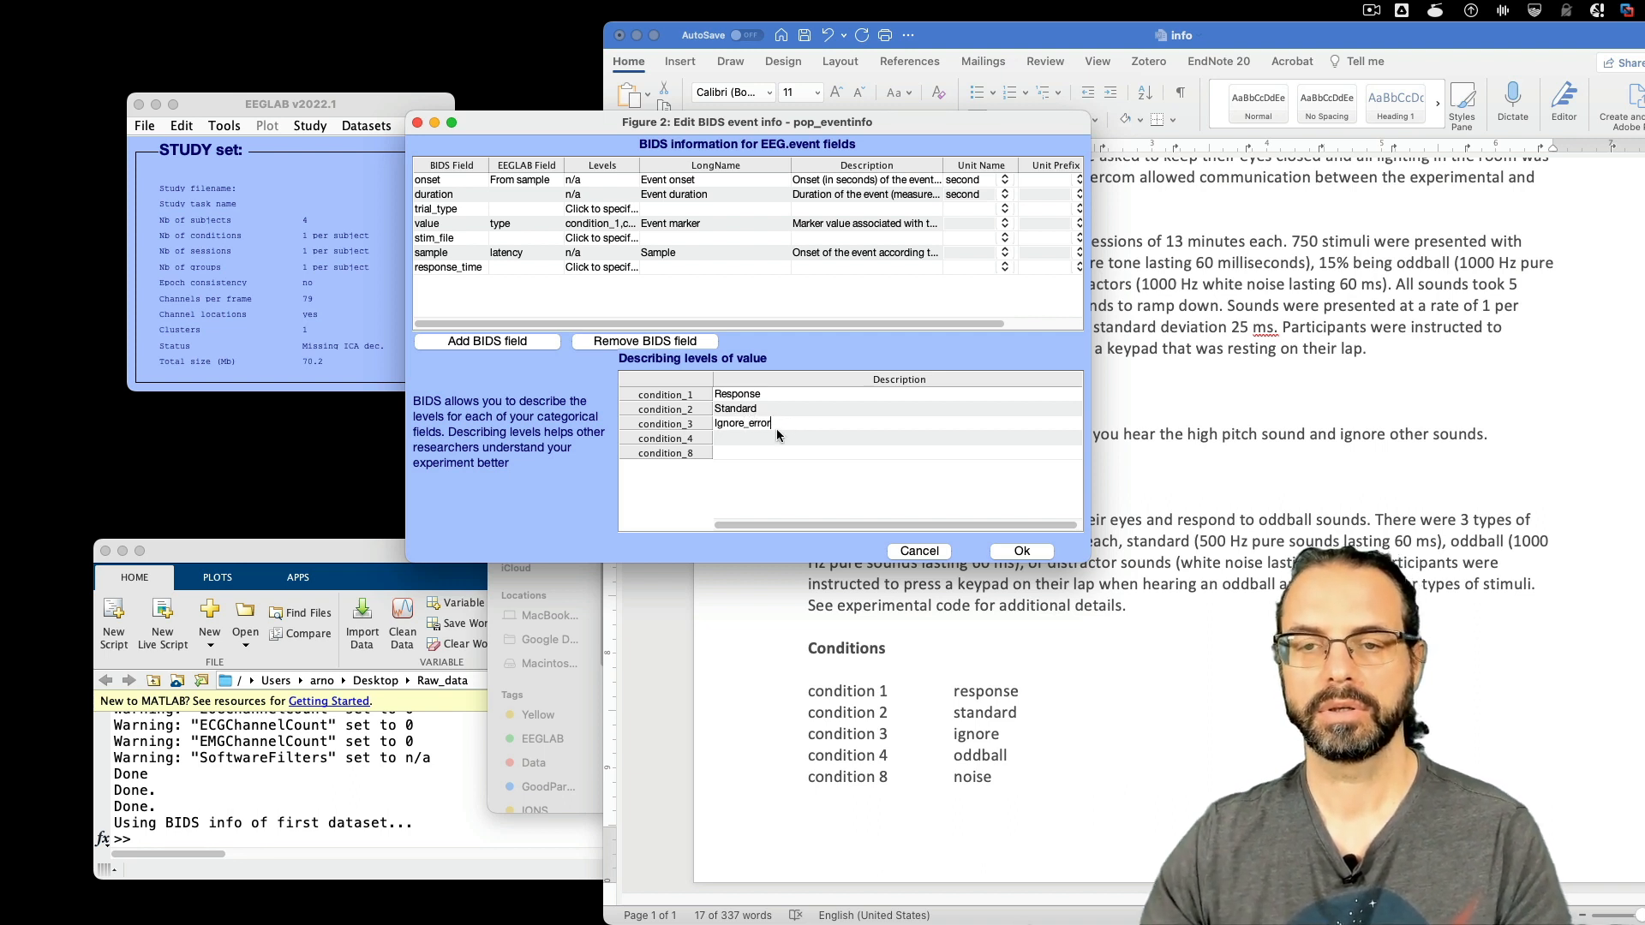
- Describe condition_4 as "Oddball" and condition_8 as "Noise" in the value field's levels
click(779, 435)
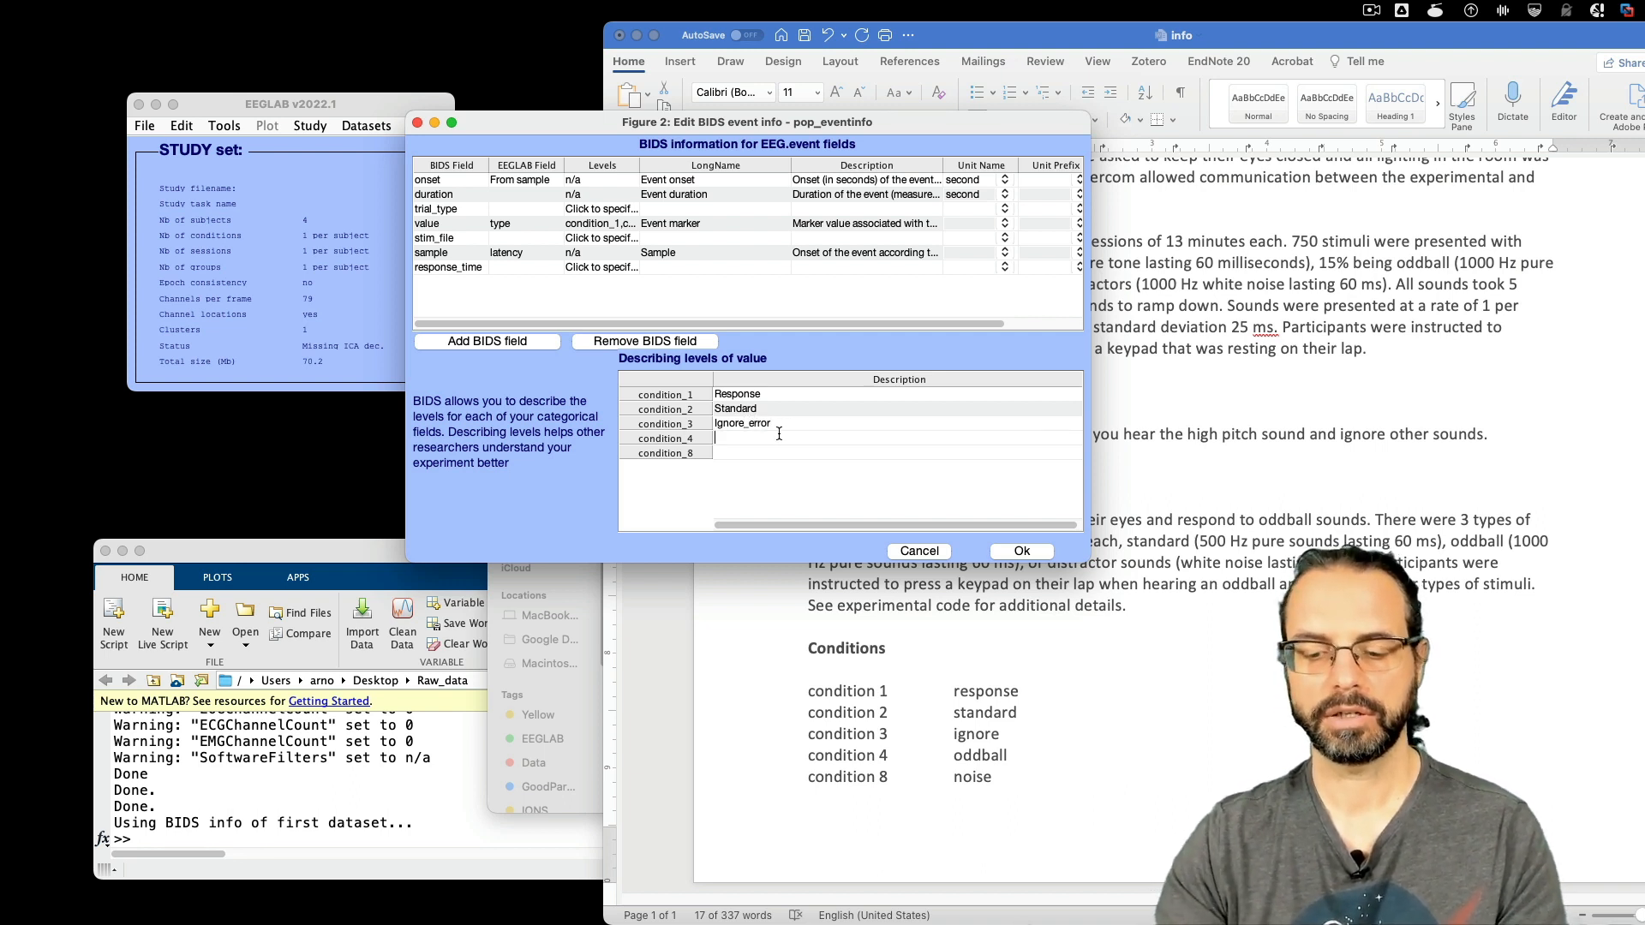
text(Oddball)
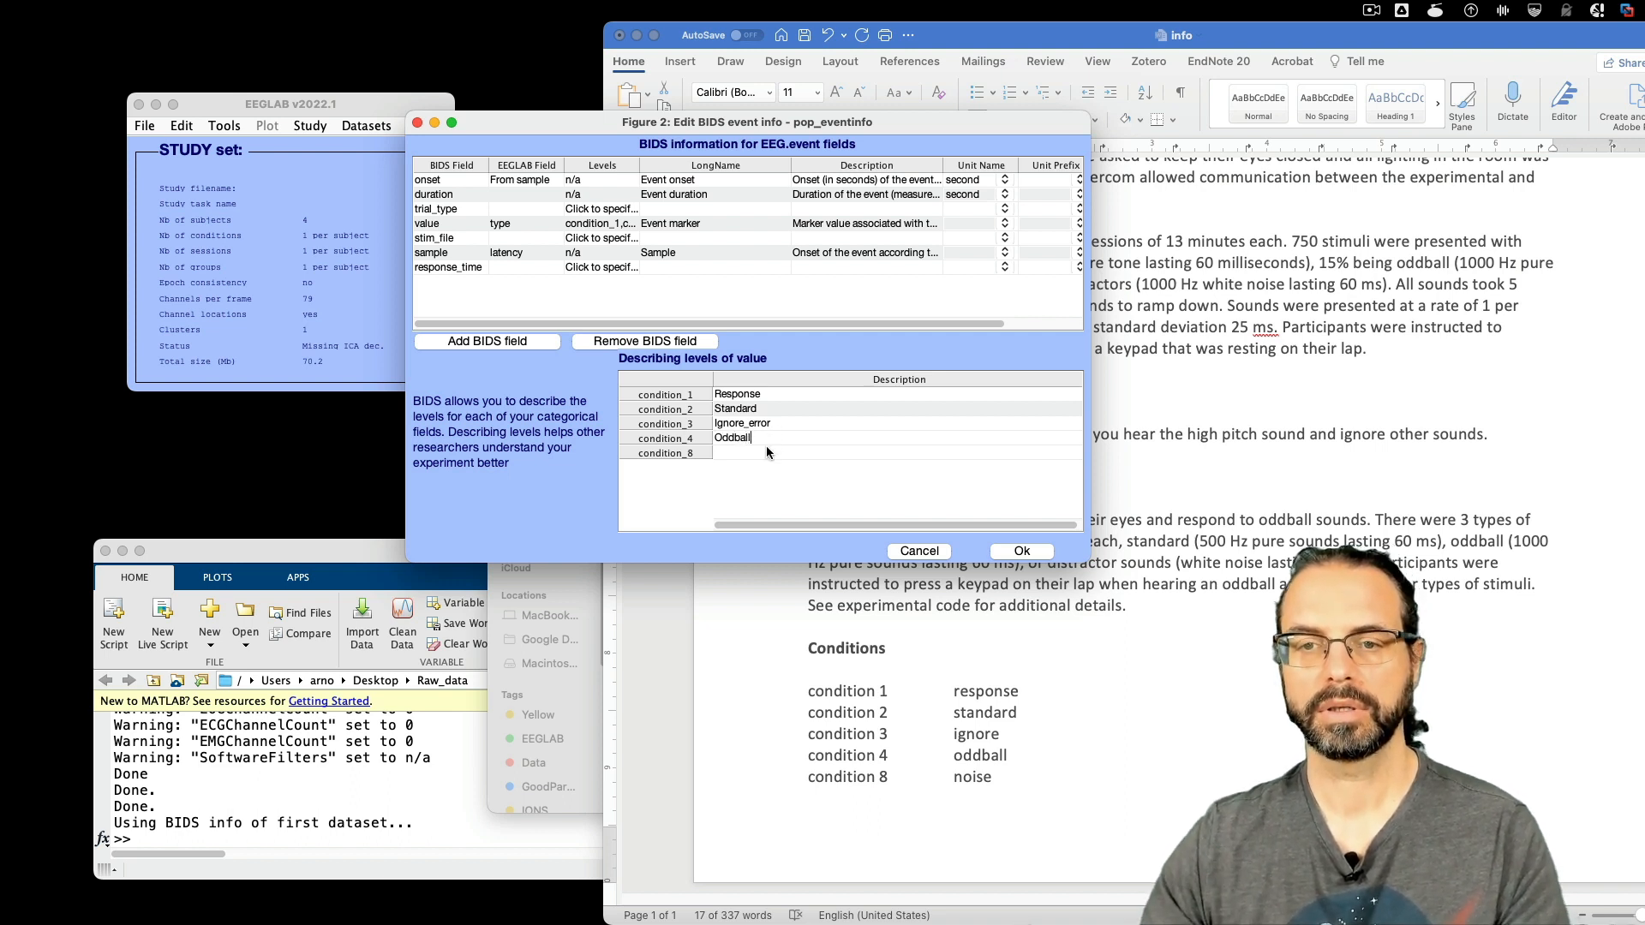
click(774, 453)
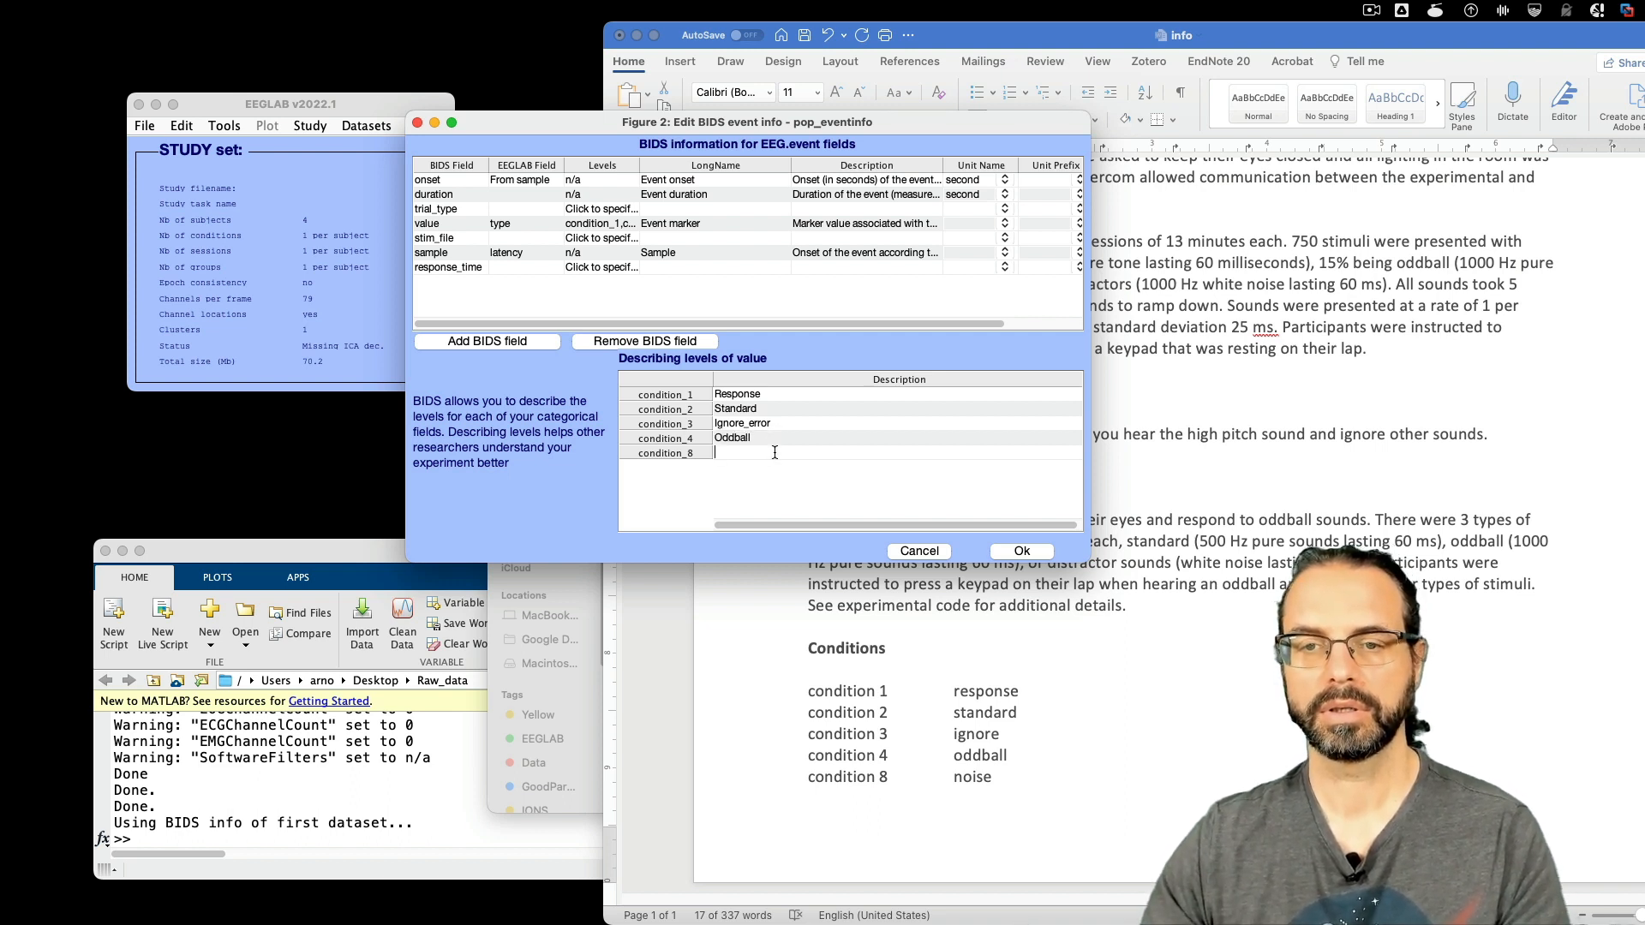
text(Noise)
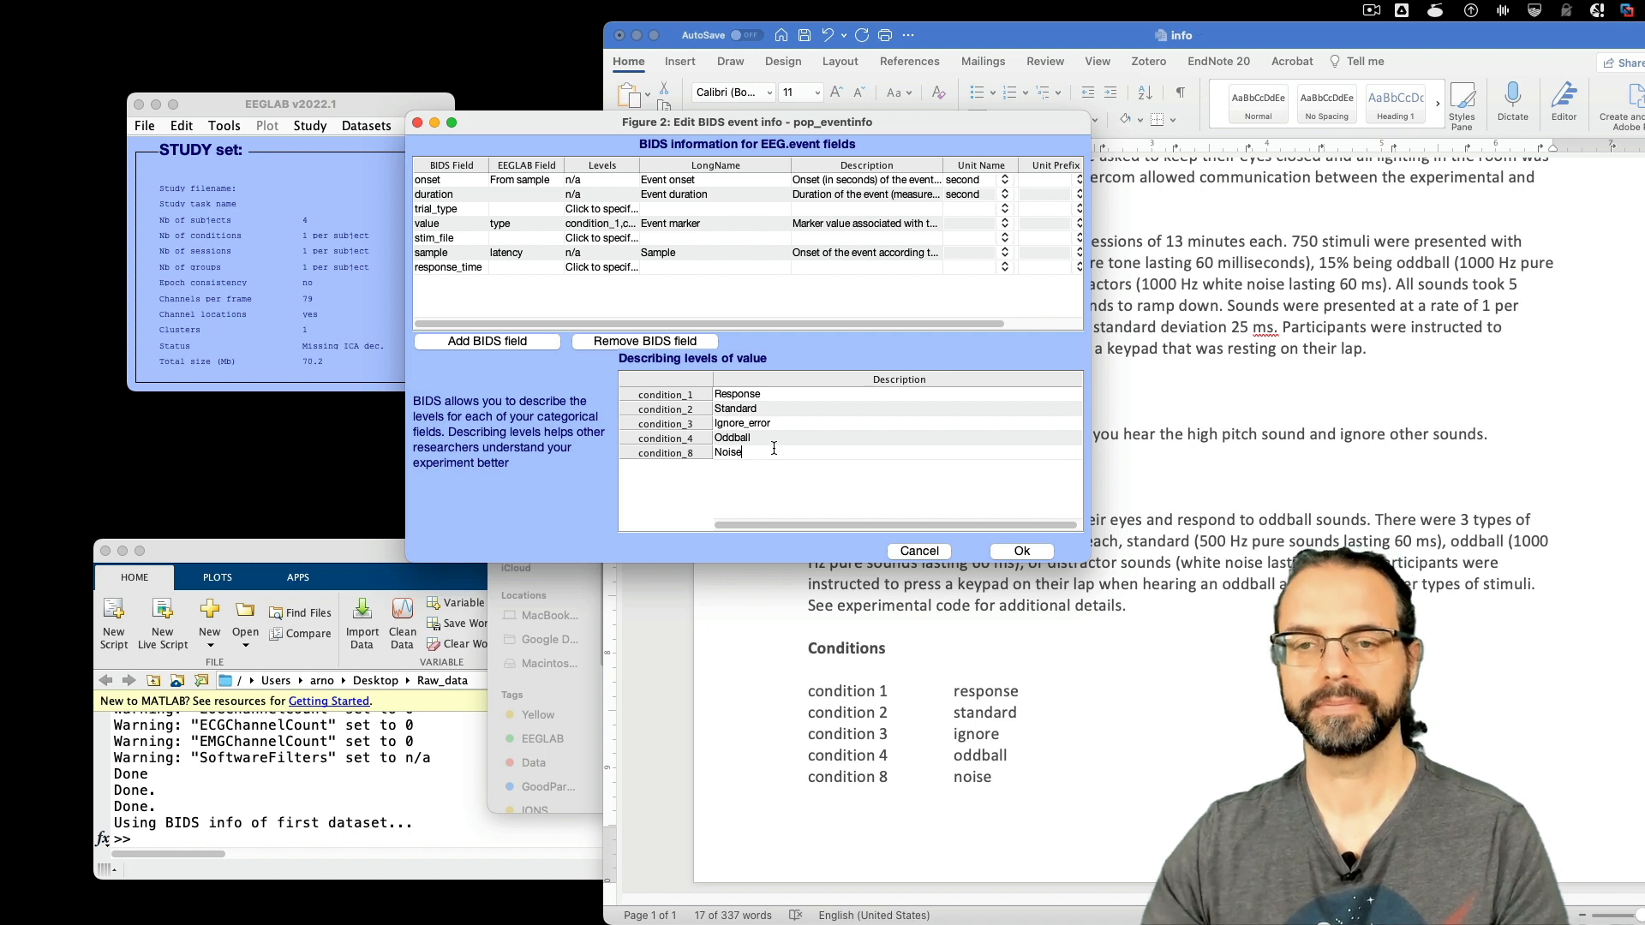
- Review the descriptions of the five condition levels of the value field and save the BIDS event info
click(789, 421)
click(807, 409)
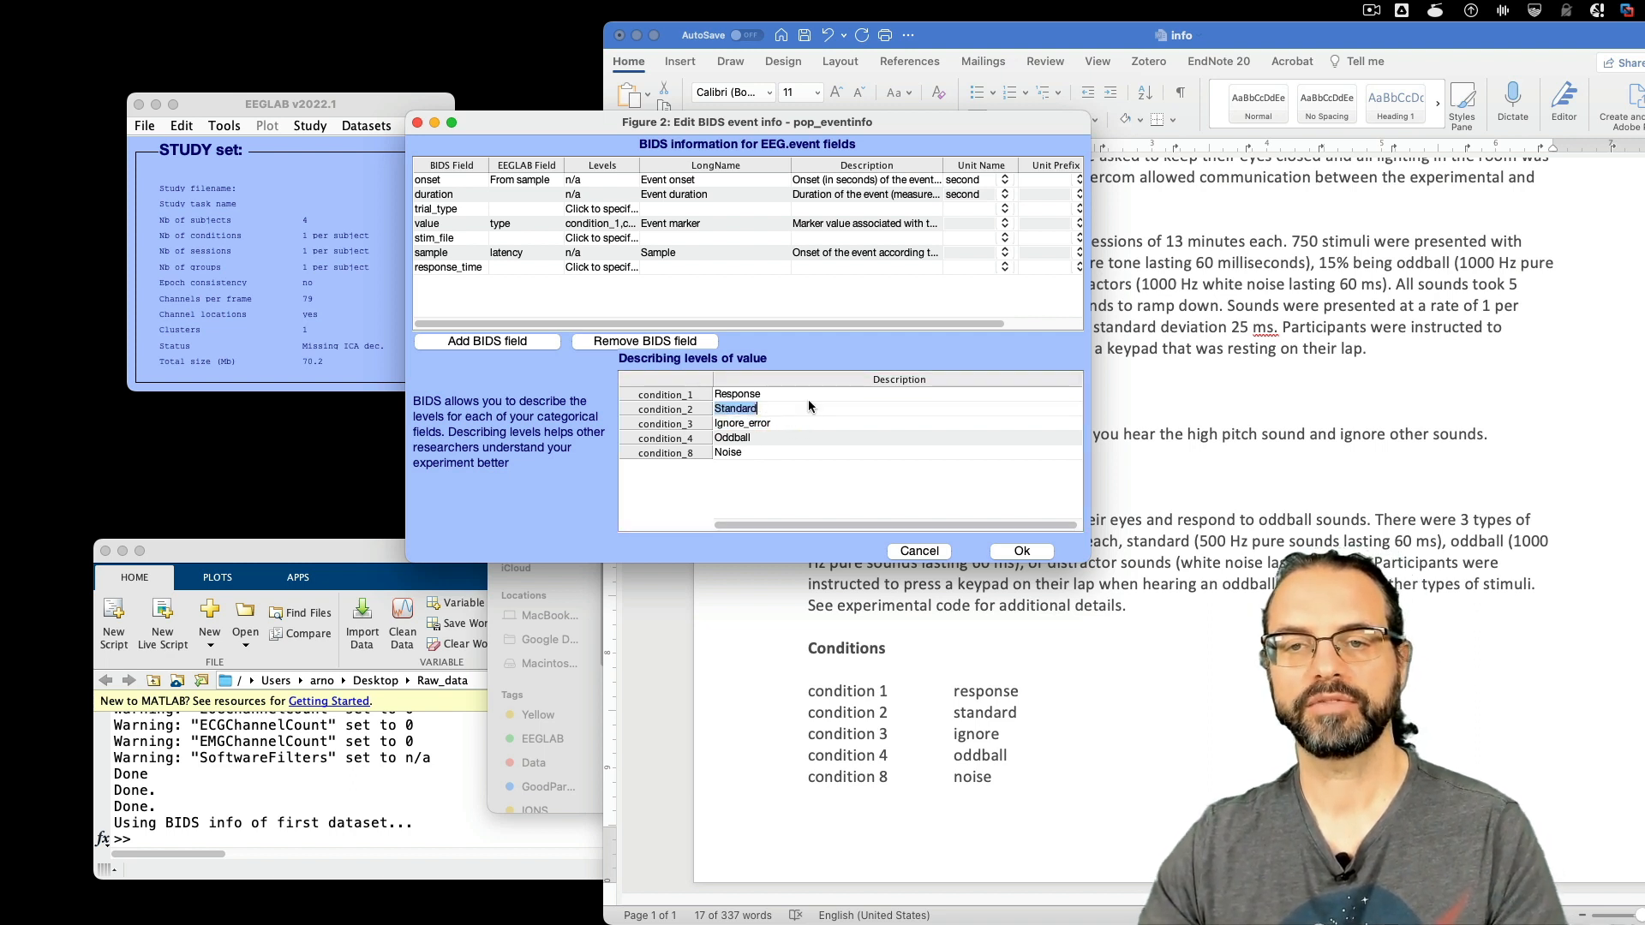
click(809, 398)
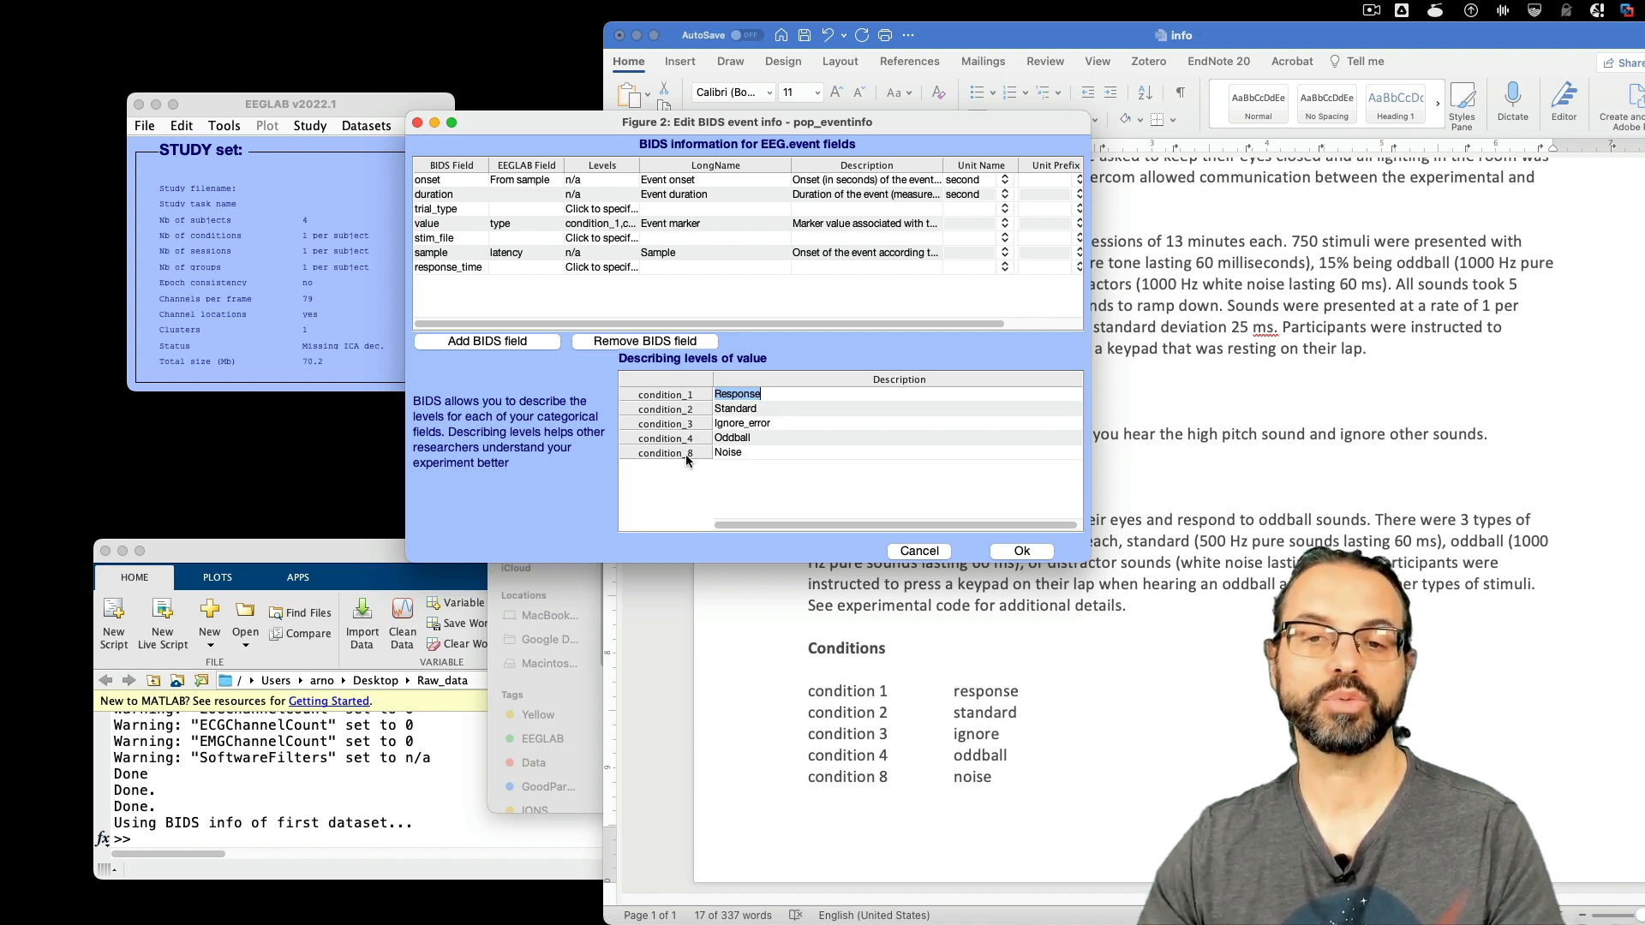
click(748, 437)
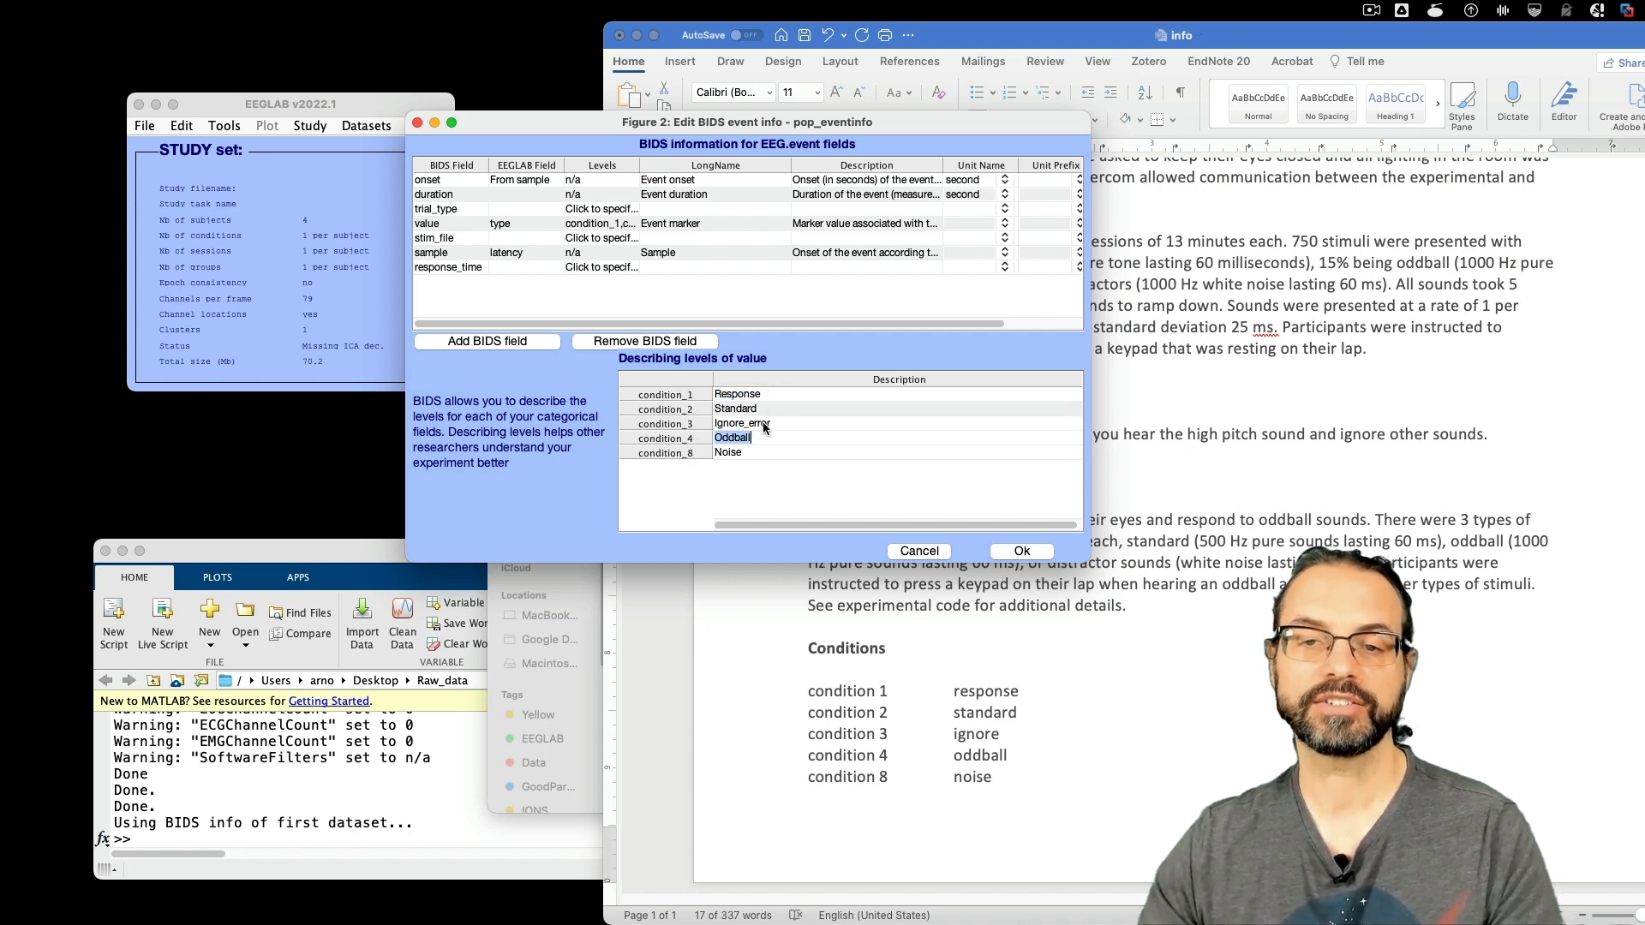
click(761, 436)
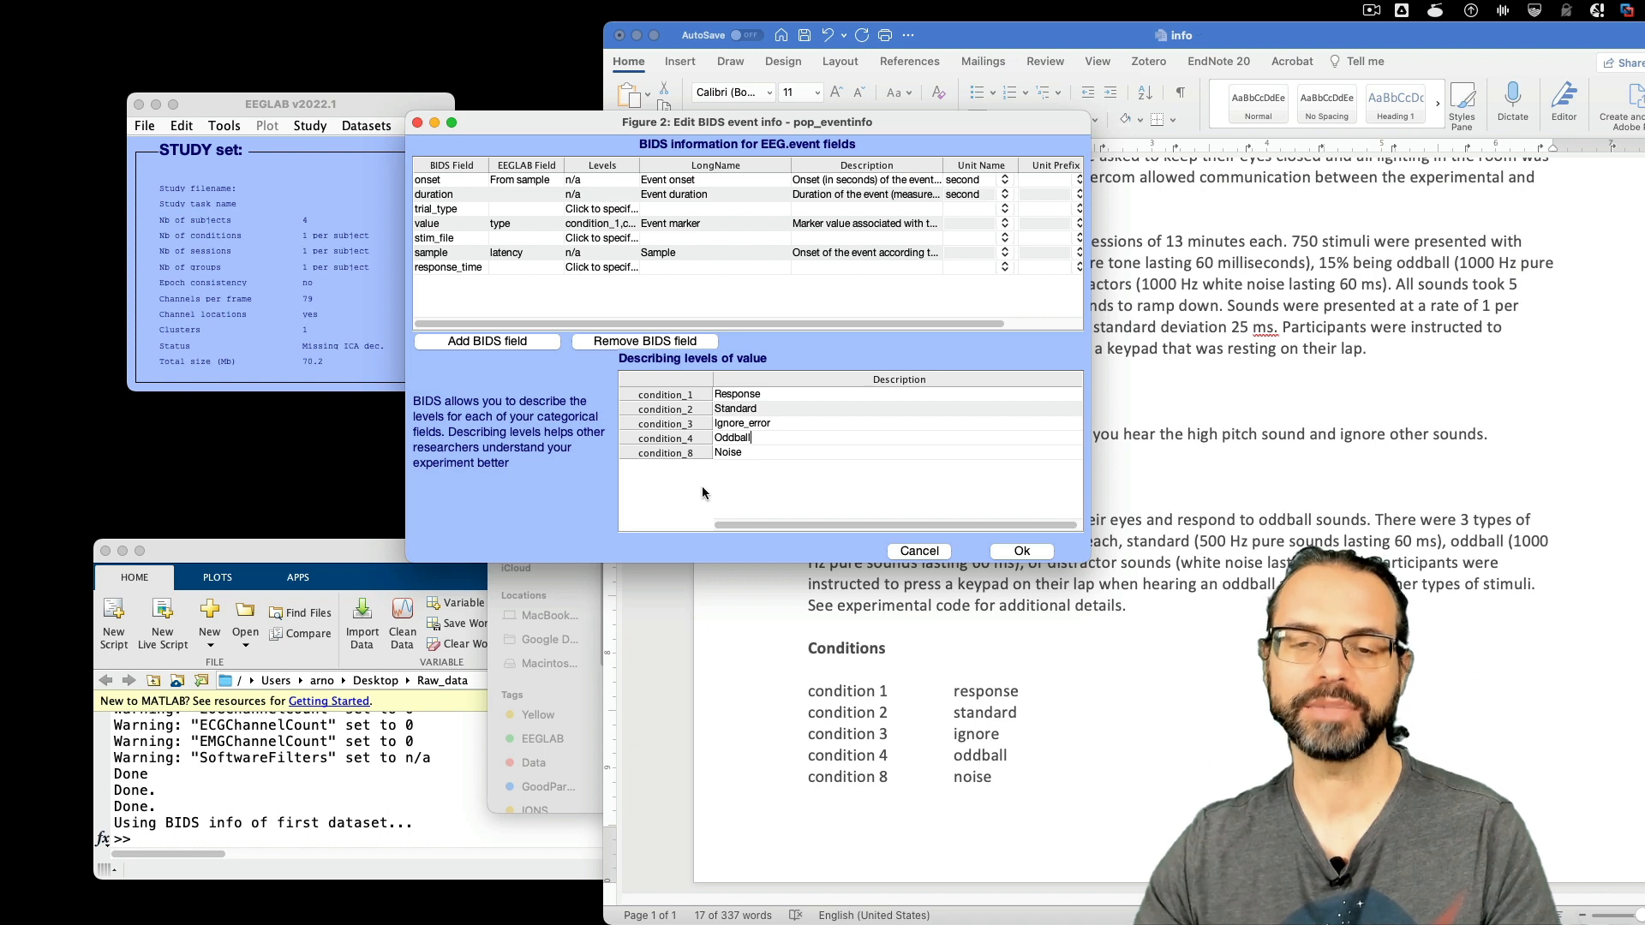
click(785, 421)
click(785, 409)
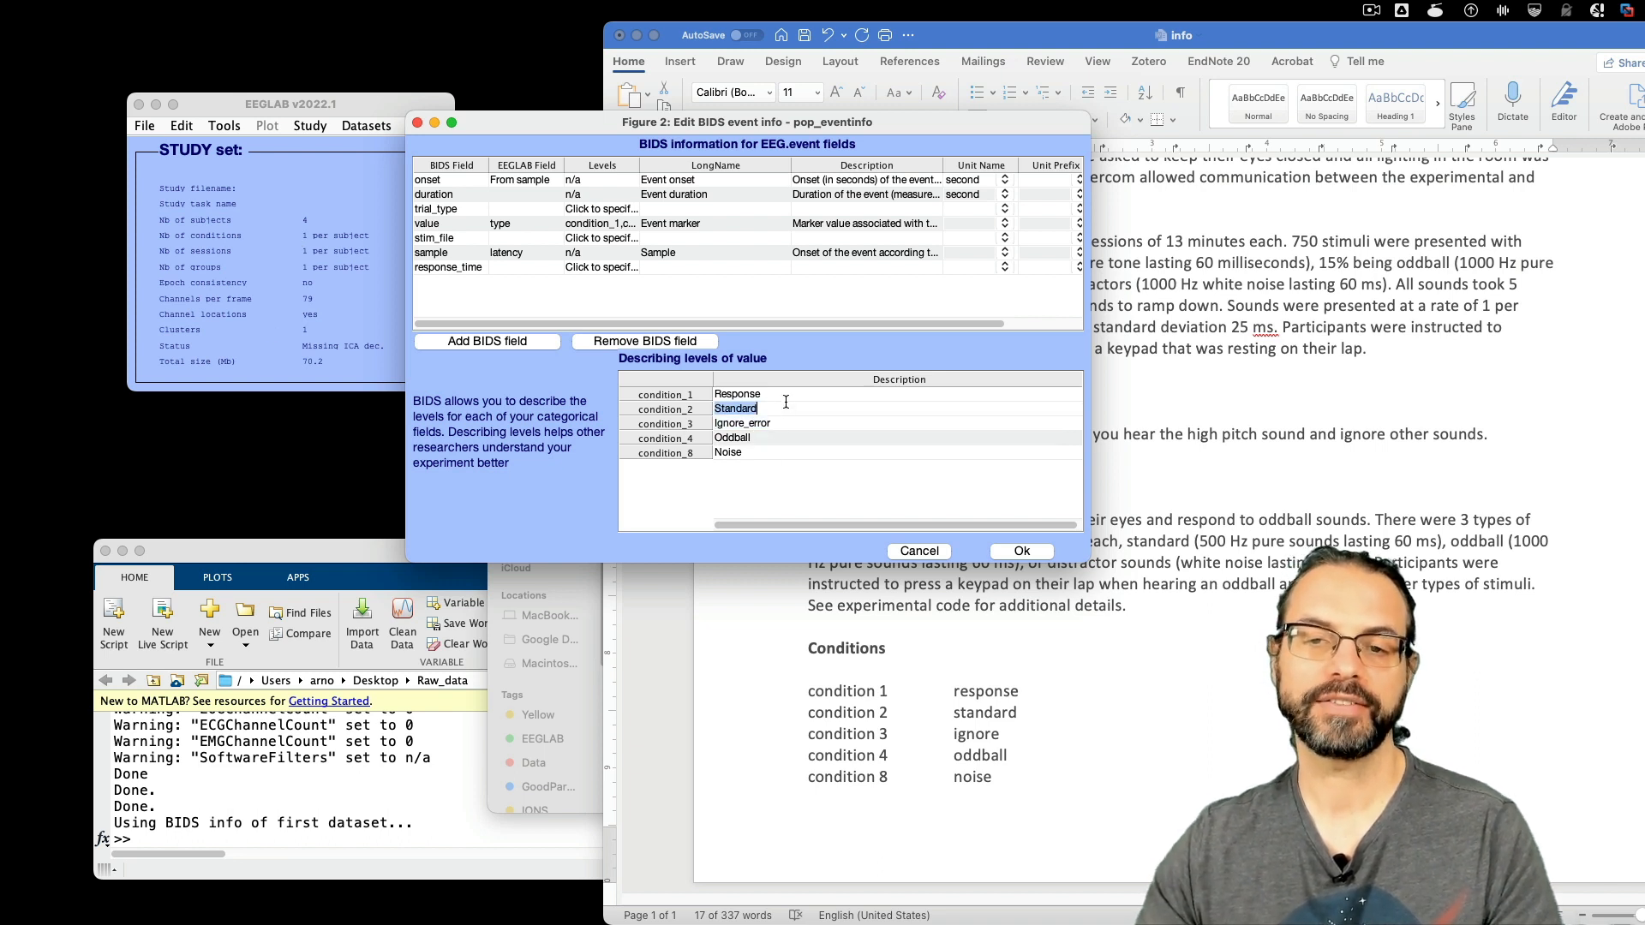
click(784, 395)
click(796, 421)
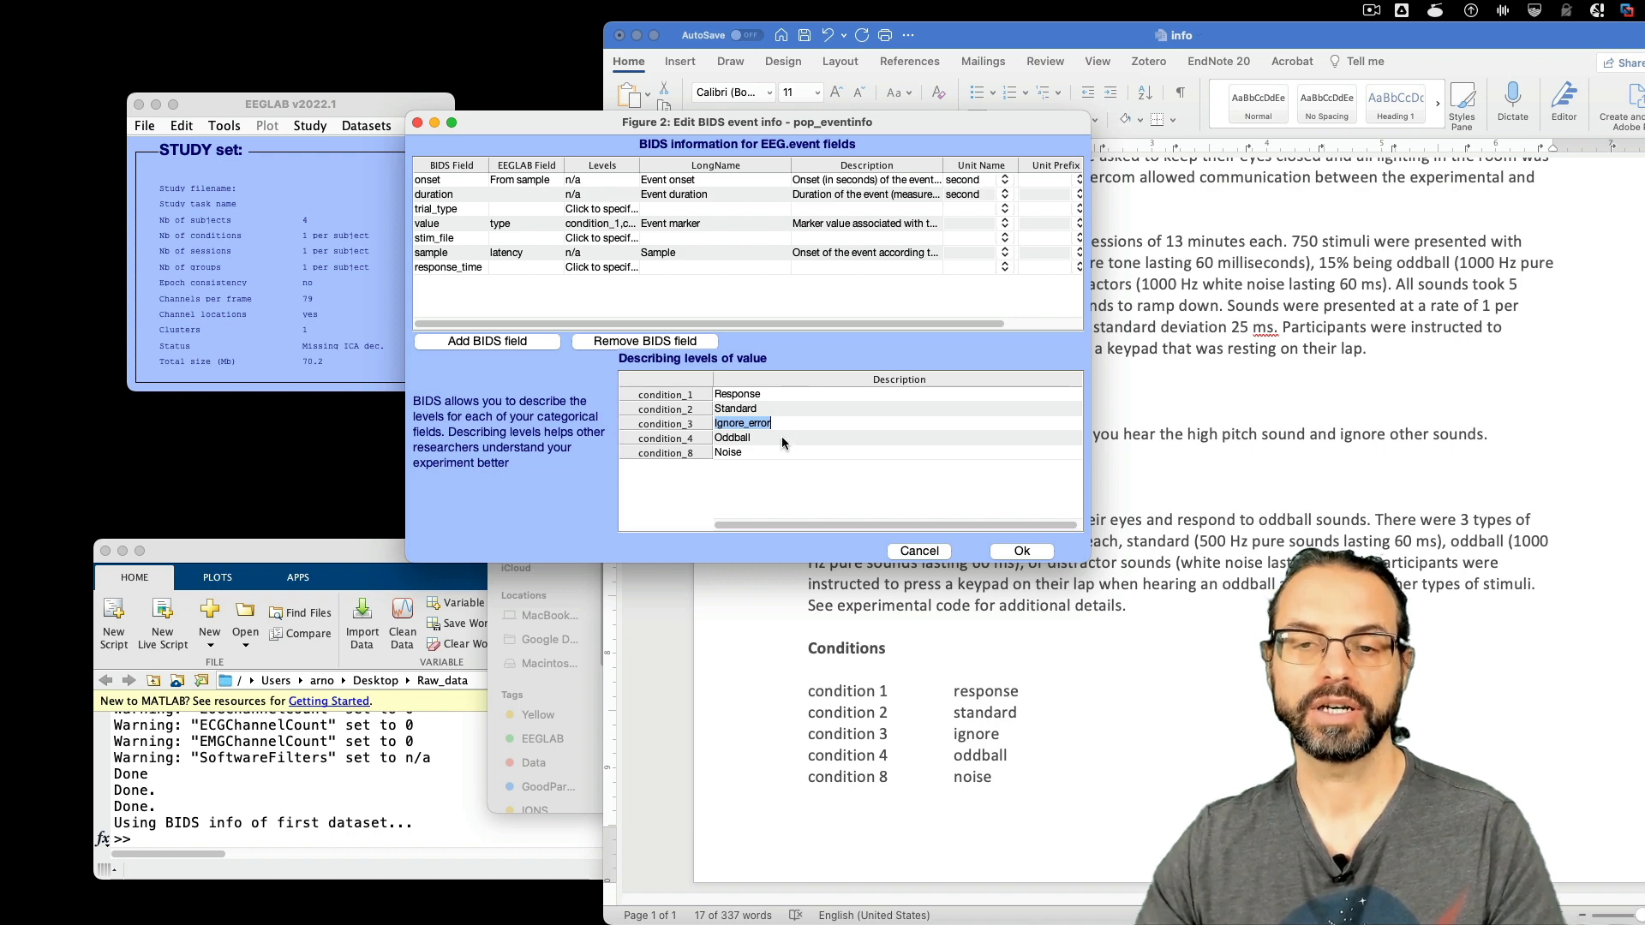
click(781, 436)
click(796, 450)
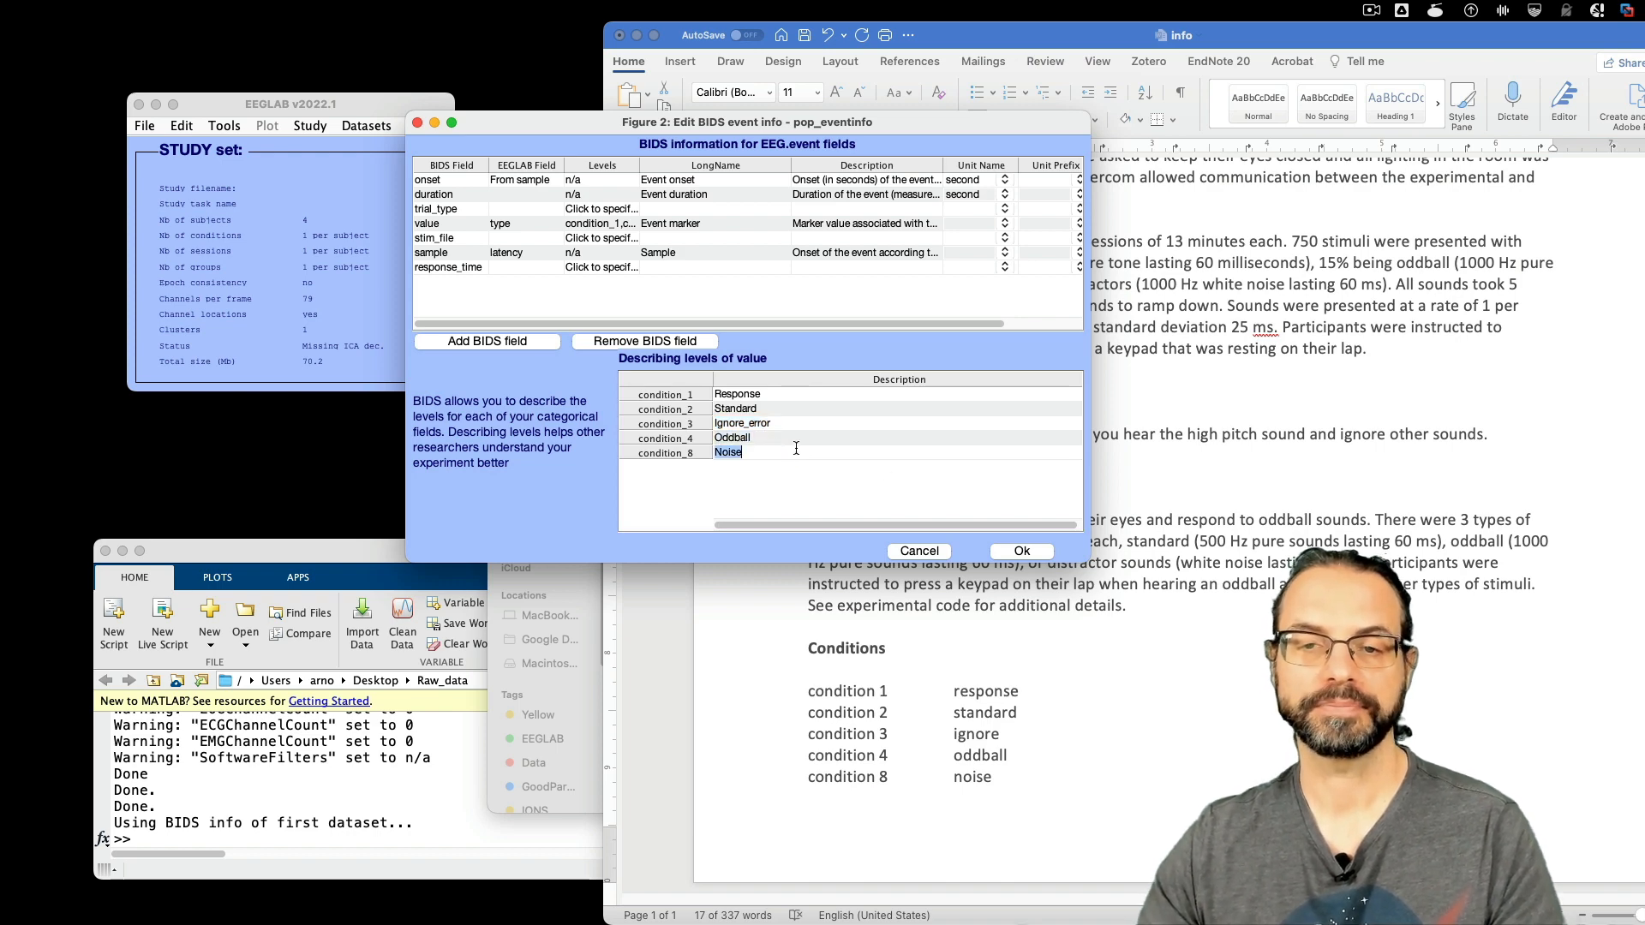
click(1022, 551)
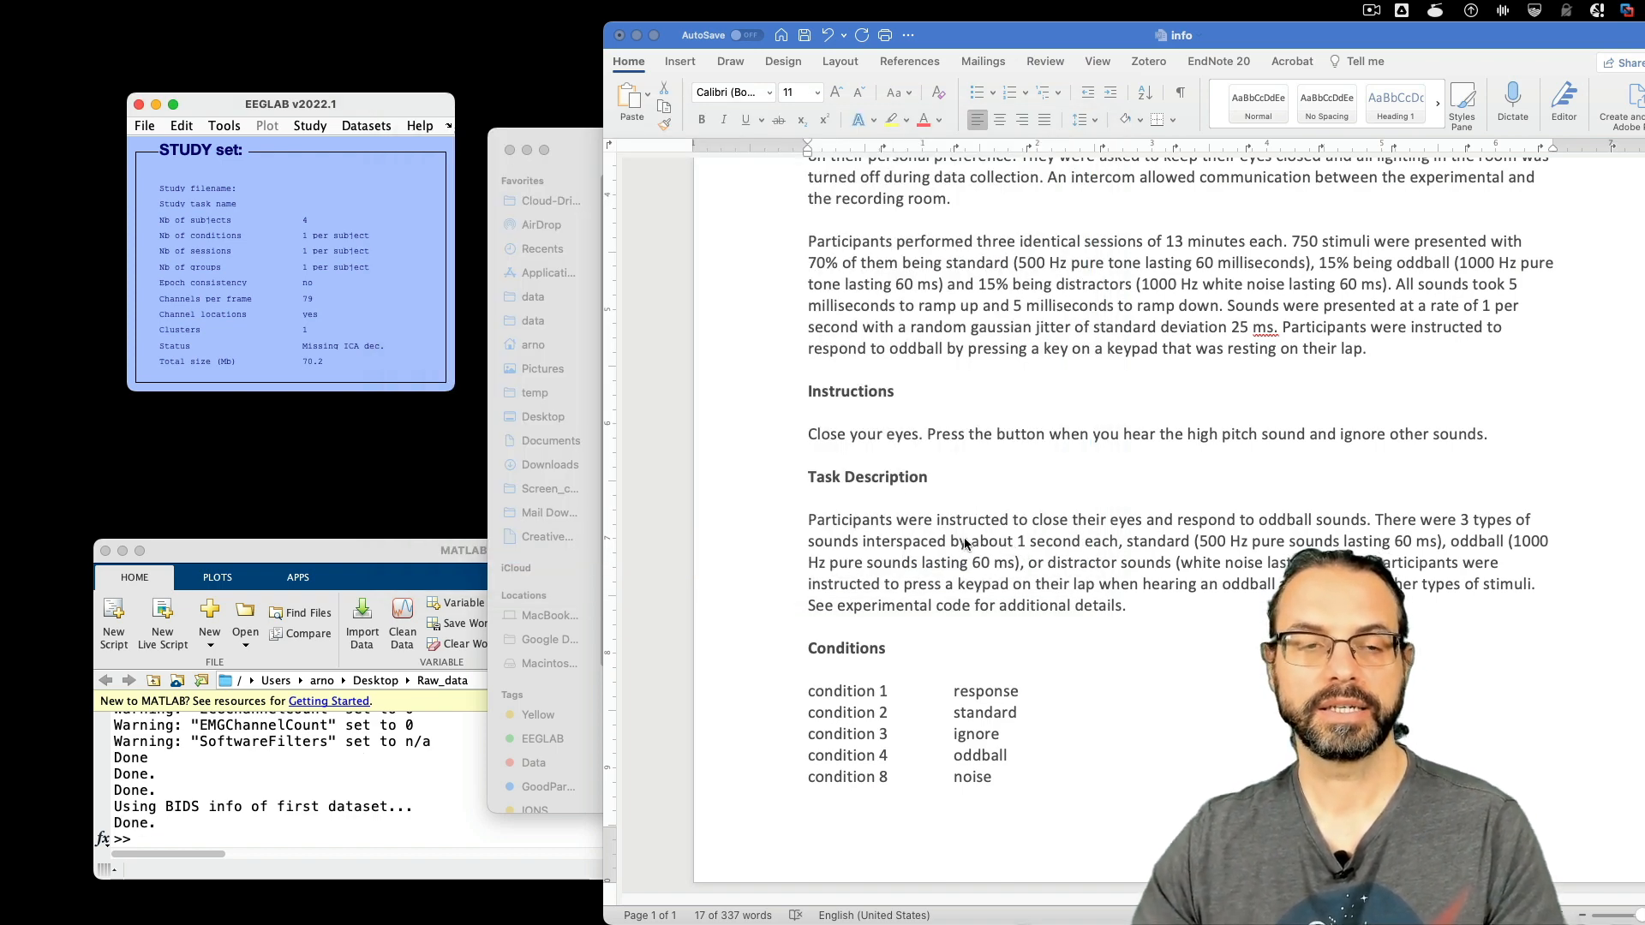
- Start exporting the STUDY to a BIDS folder, setting the output folder to ./BIDS_EXPORT2 and keeping the Creative Common 0 (CC0) licence
click(144, 127)
mouse_move(235, 249)
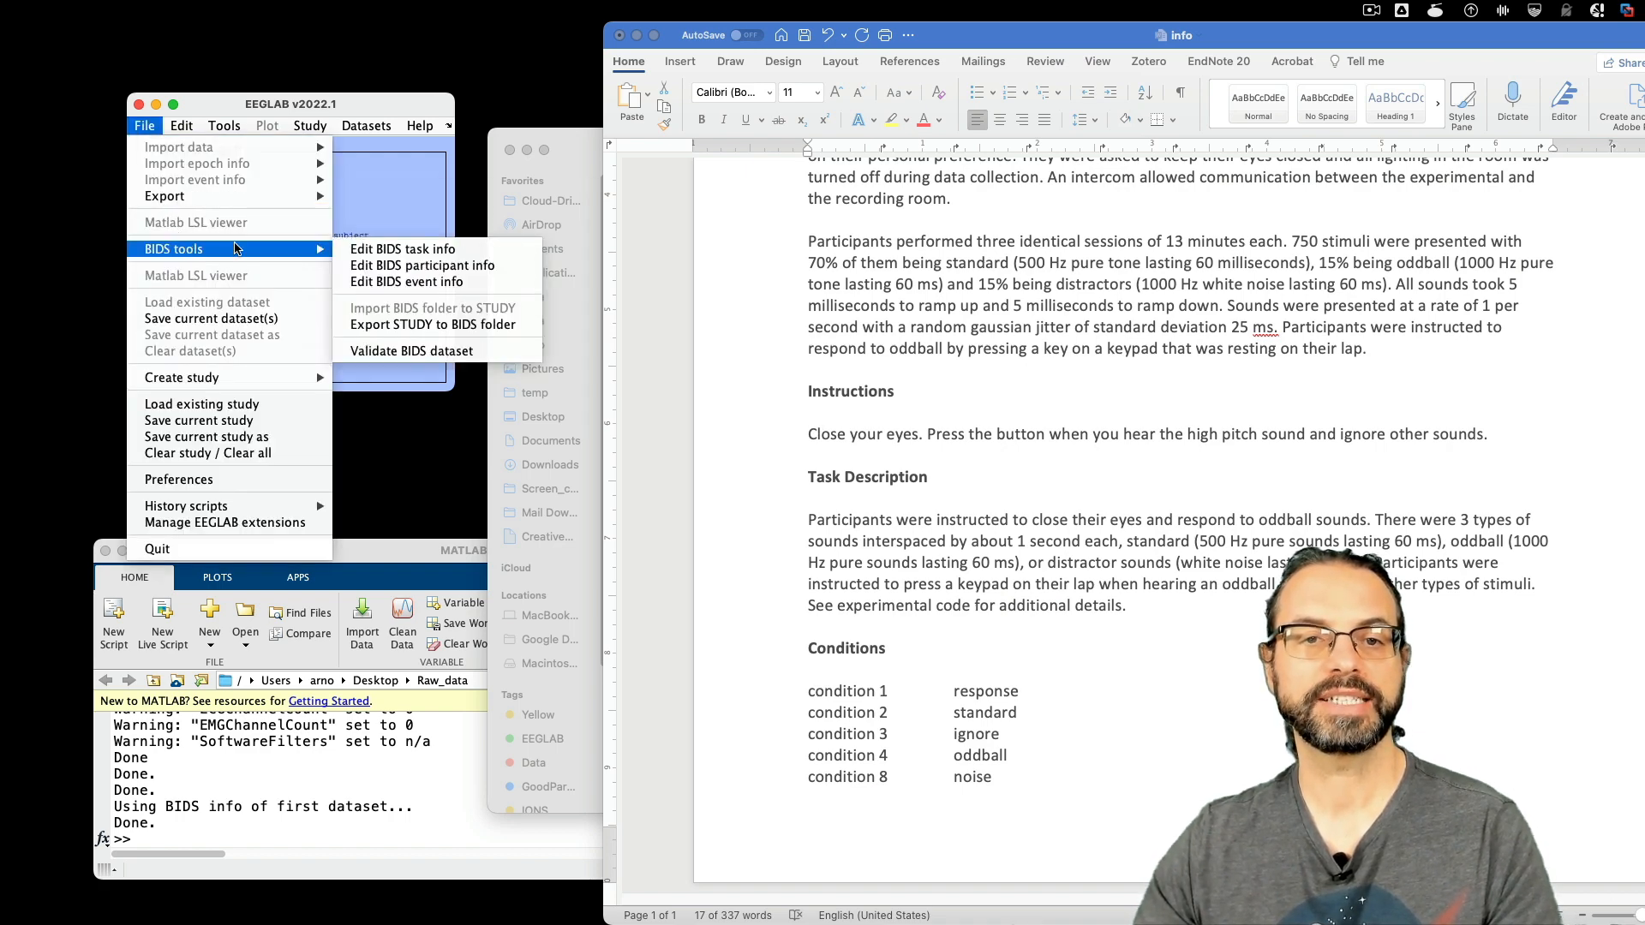
click(474, 321)
click(929, 201)
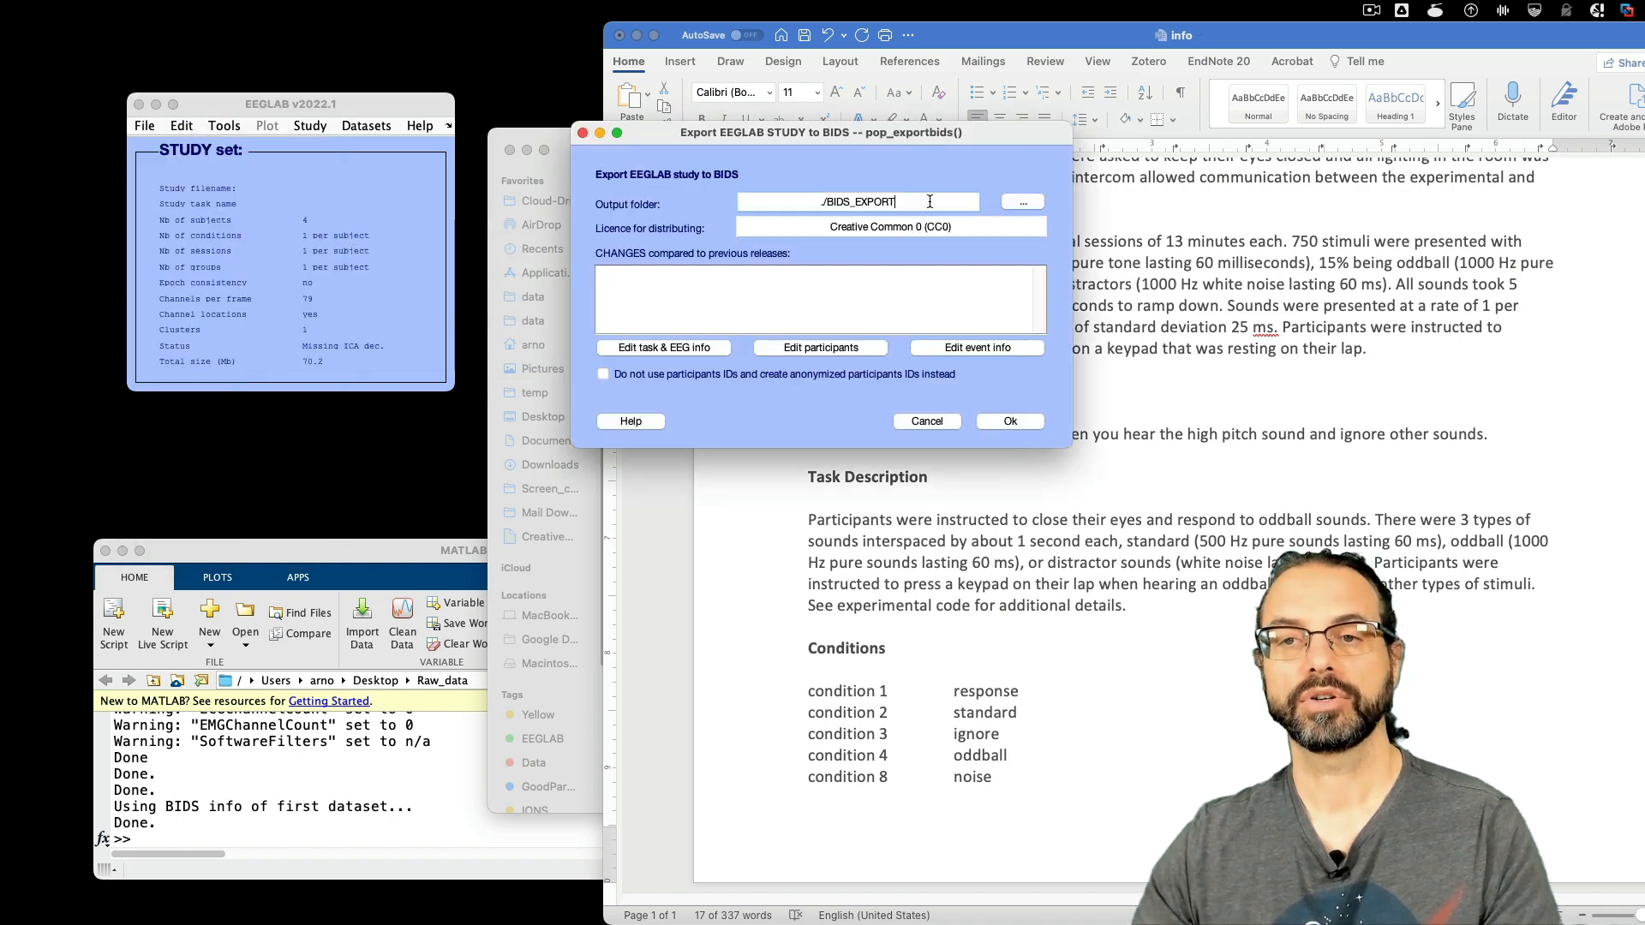
text(2)
click(976, 232)
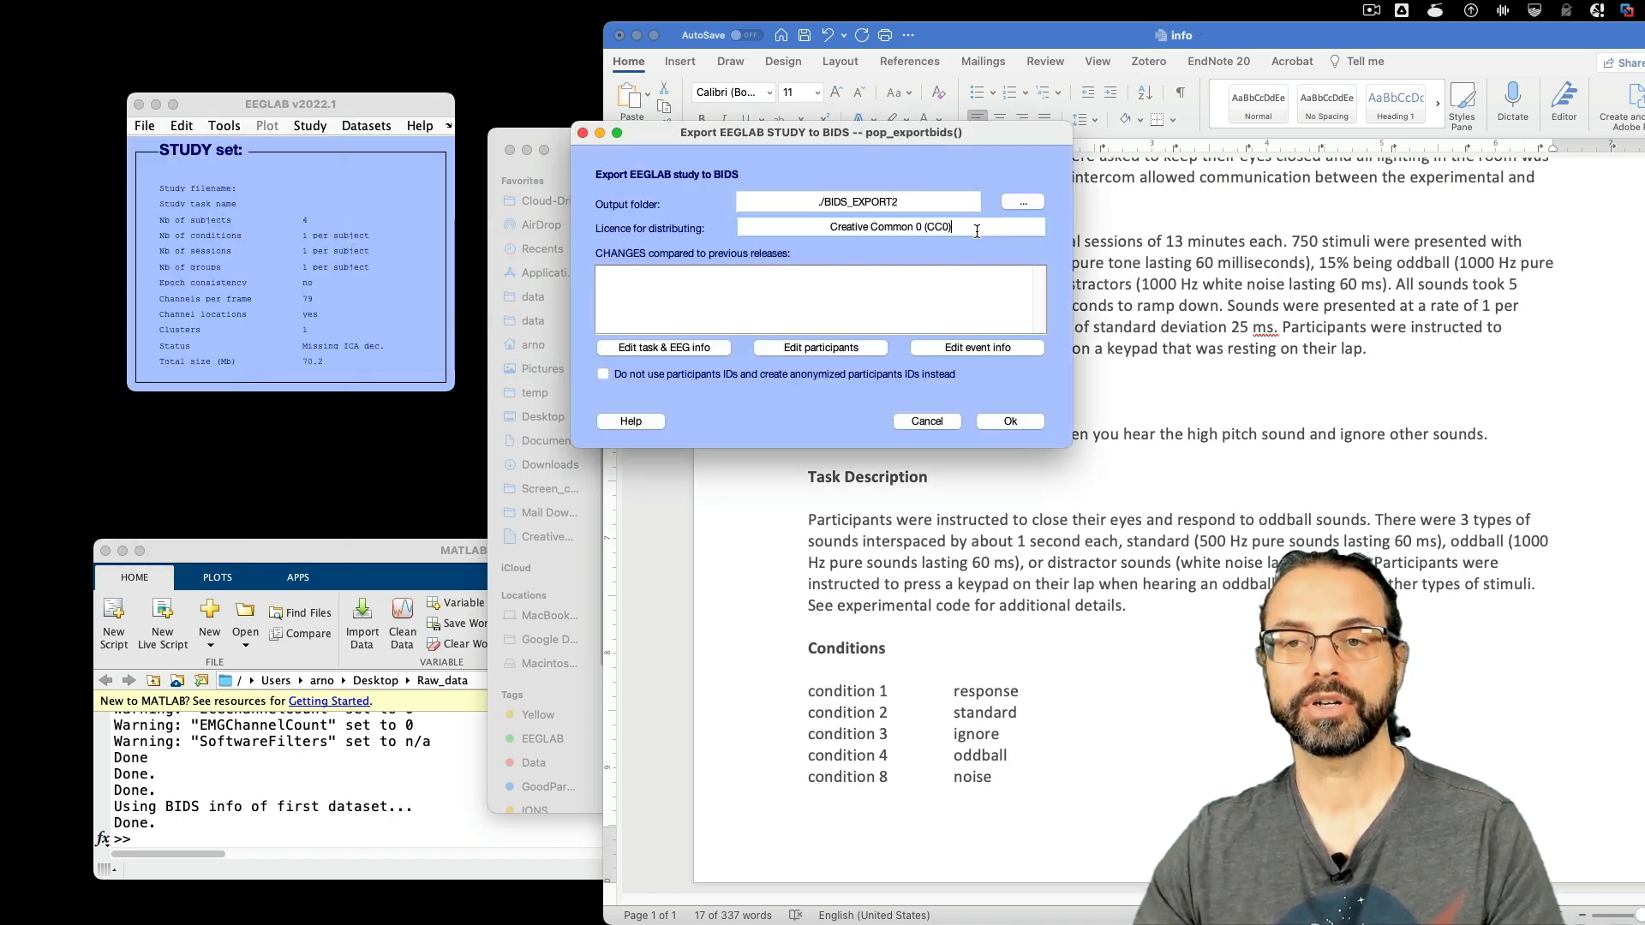
- Enter "Added the metadata" as the changes compared to previous releases and run the export, agreeing to resave the datasets
click(749, 295)
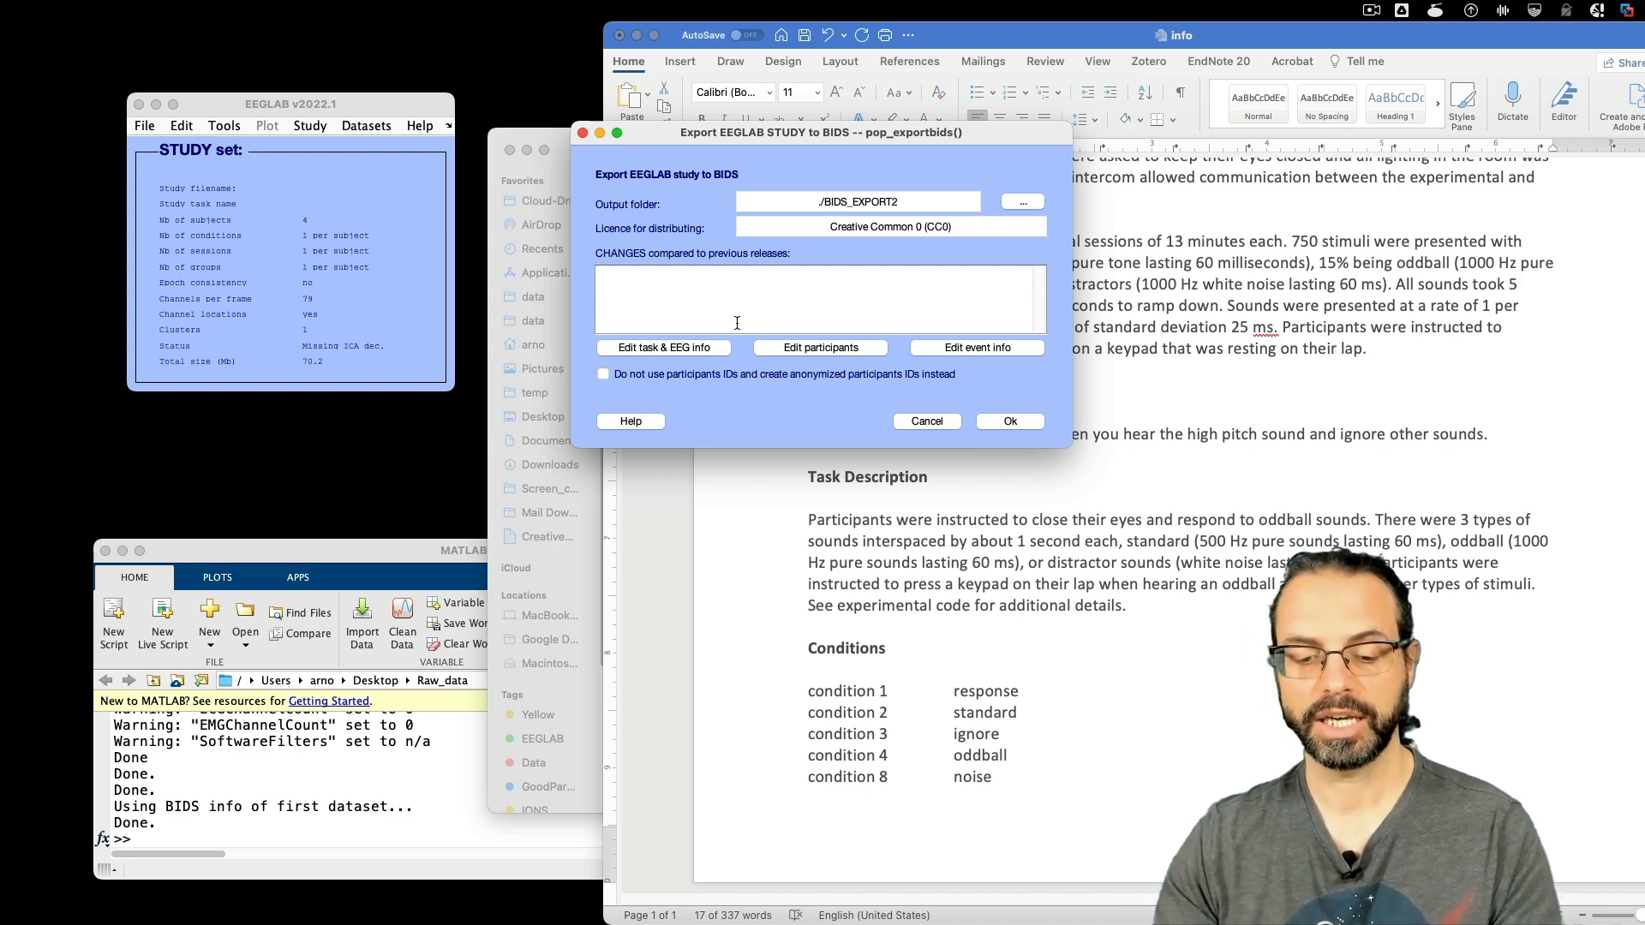
text(Added the metadata)
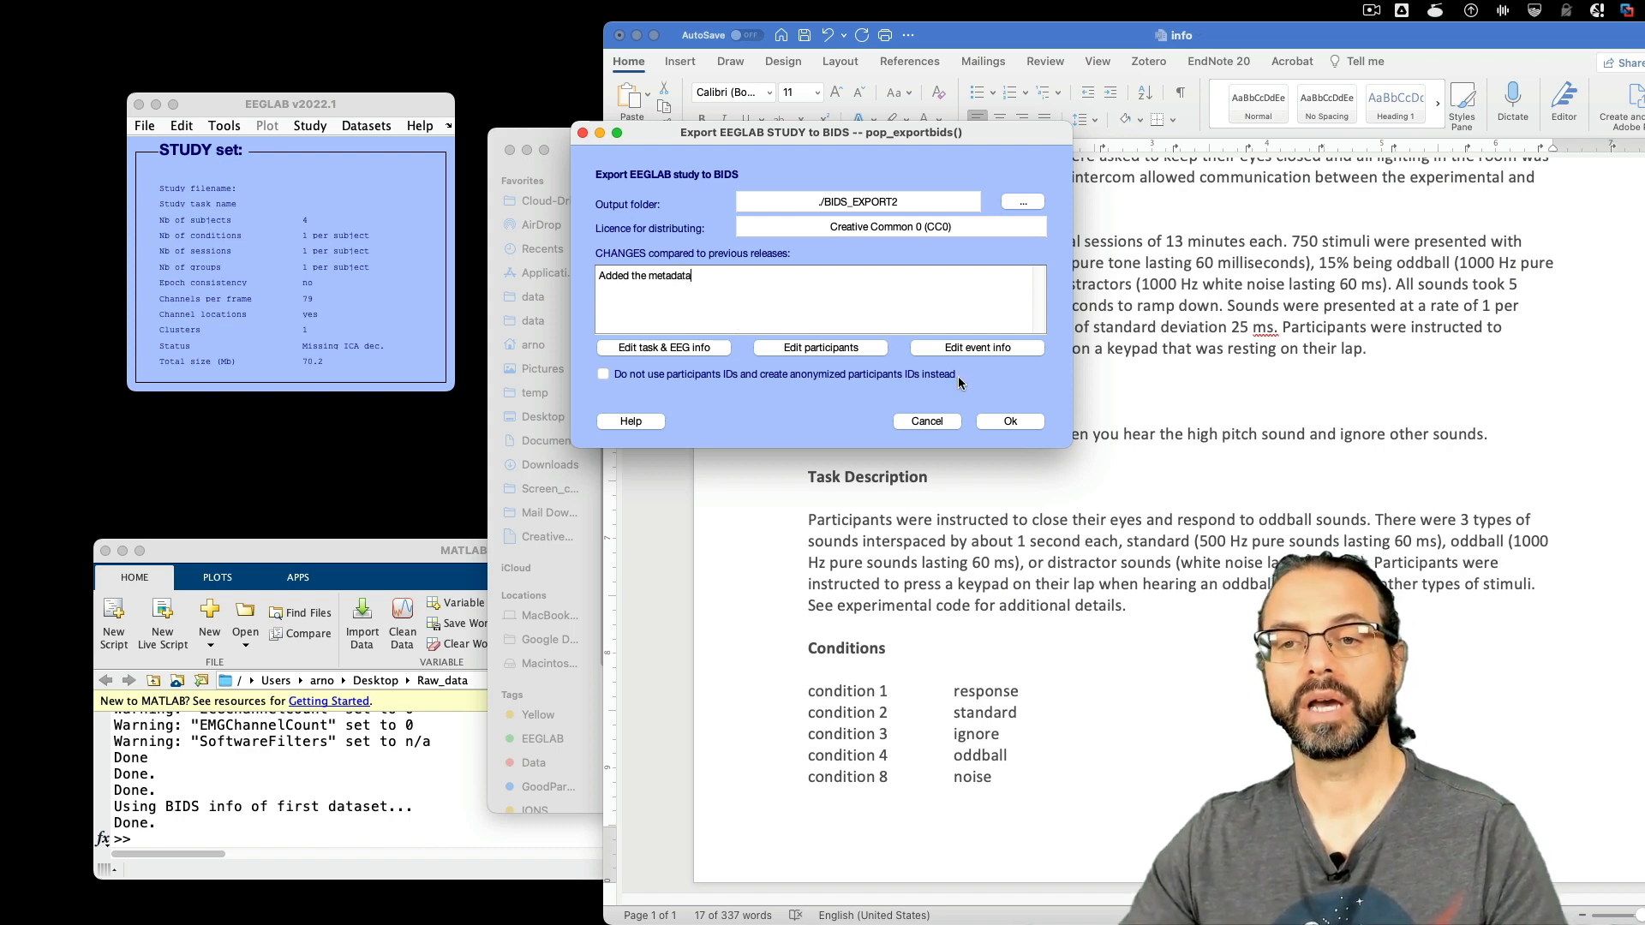
click(1009, 420)
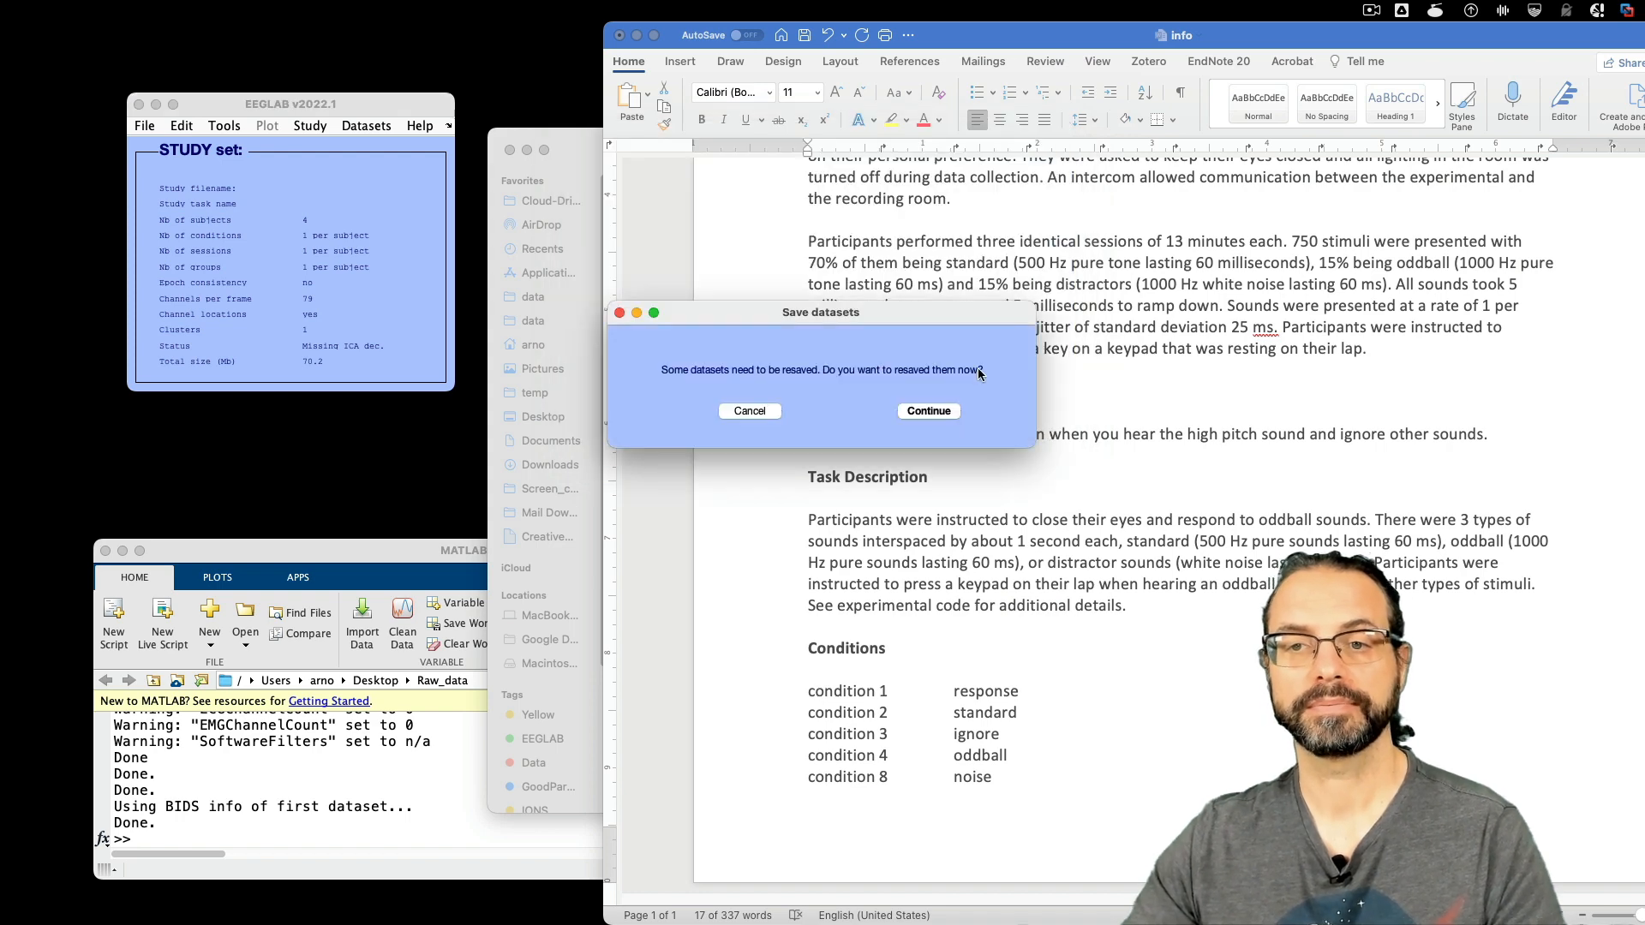
click(932, 412)
- Switch to the Raw_data folder in Finder and compare the contents of BIDS_EXPORT and BIDS_EXPORT2
drag(978, 36, 1131, 36)
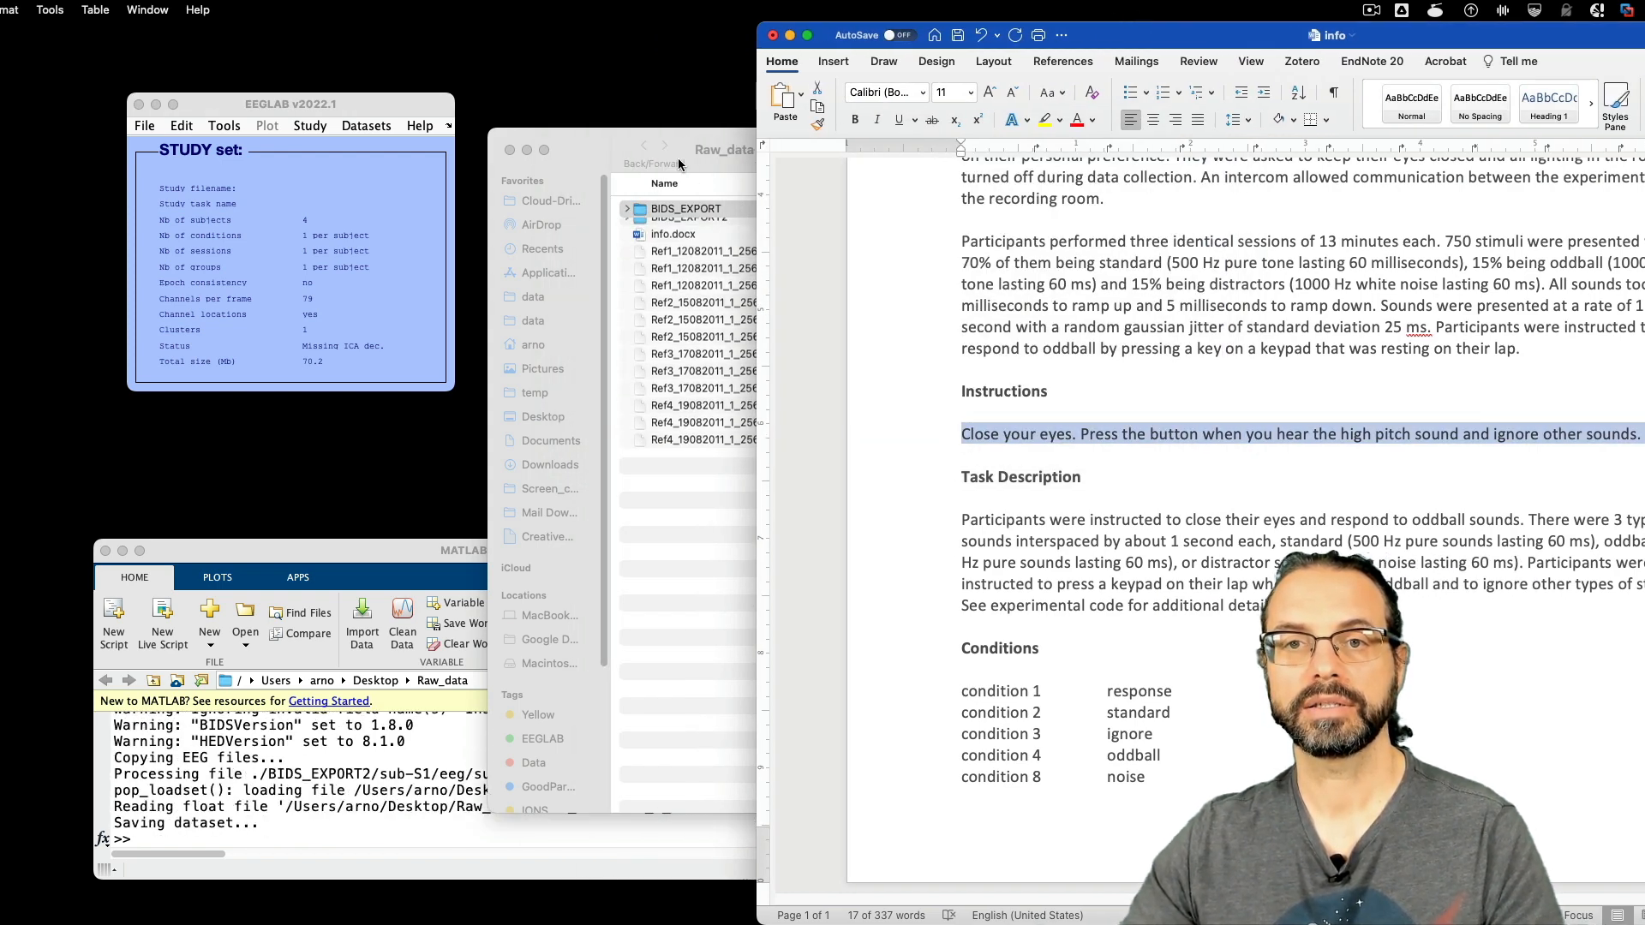
click(596, 133)
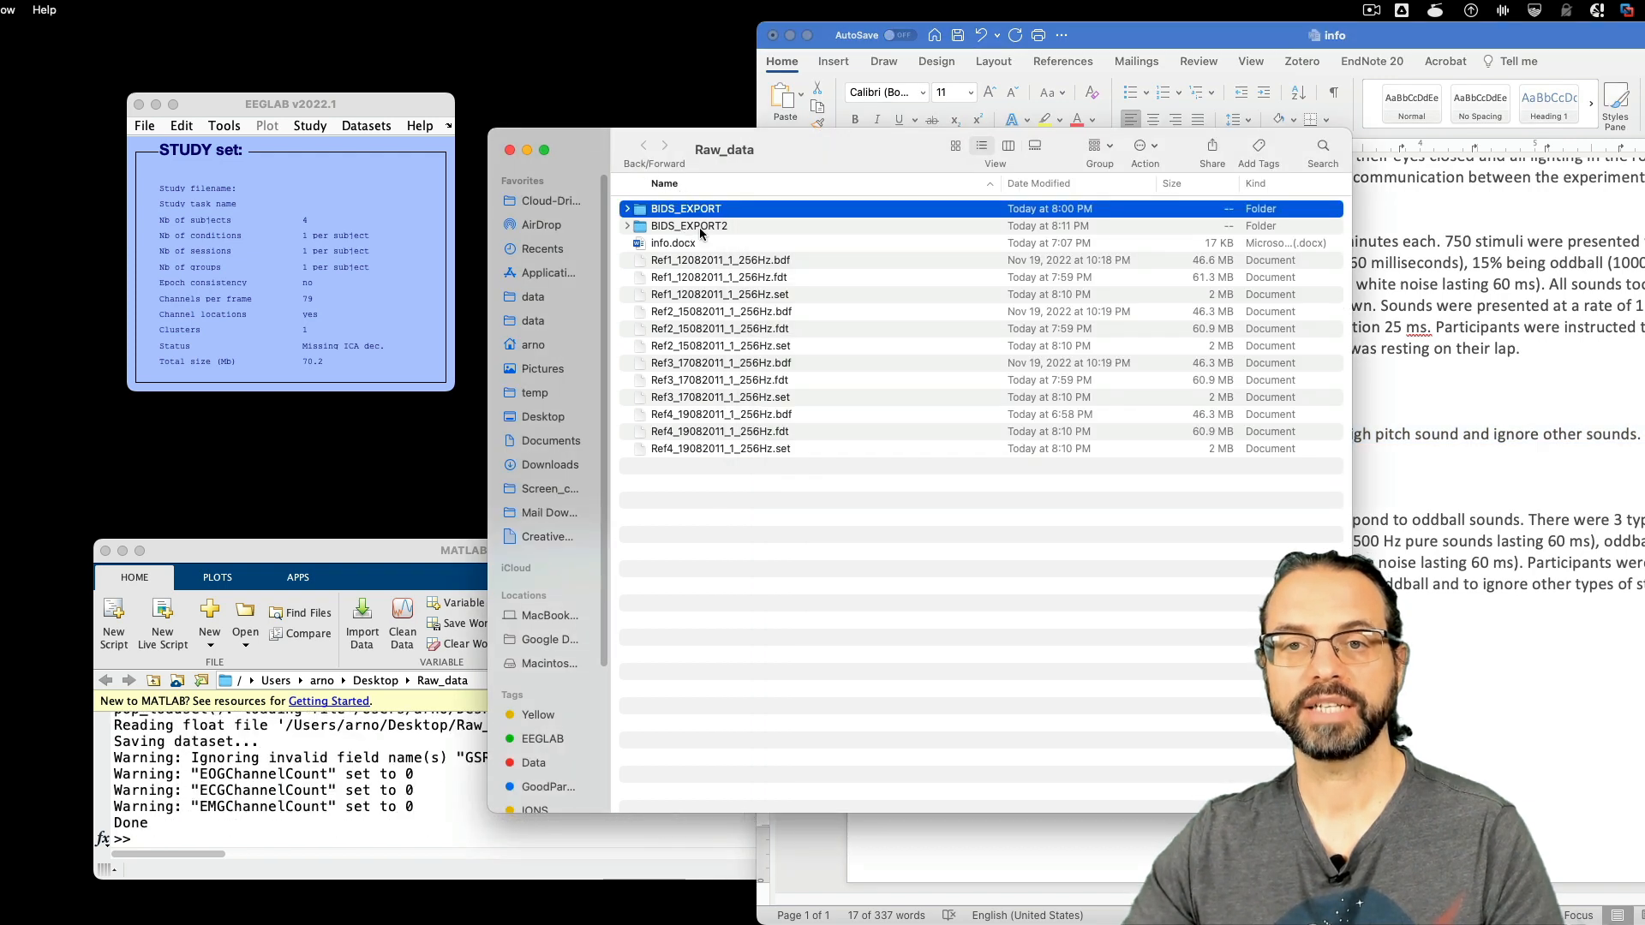
click(627, 226)
click(626, 209)
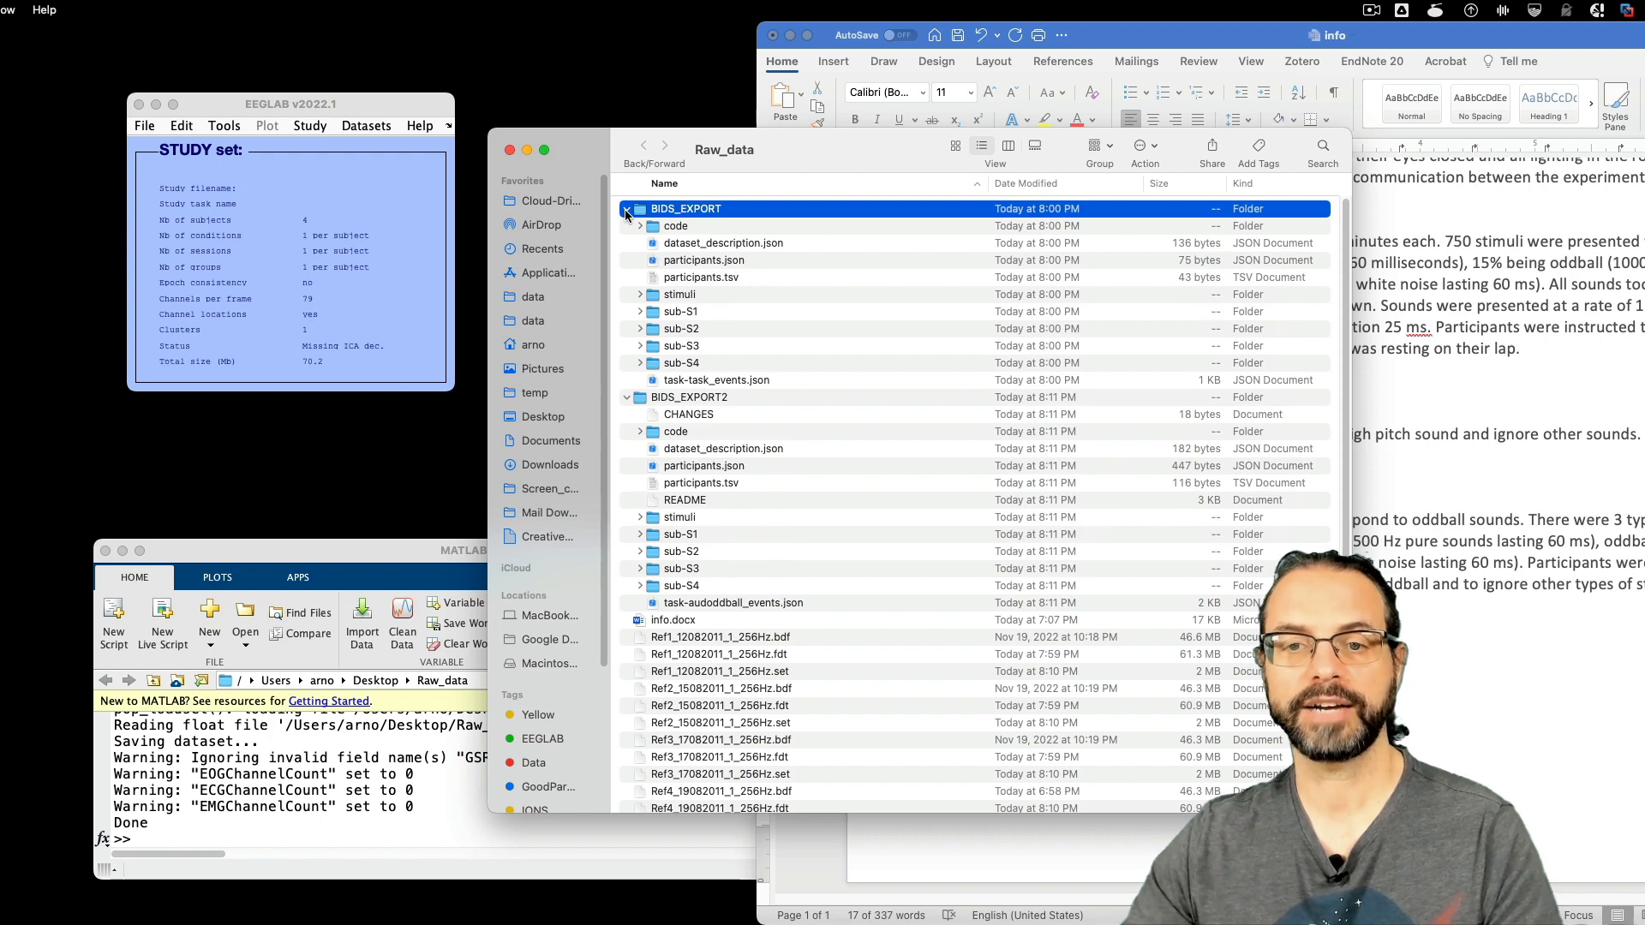
click(627, 209)
click(628, 226)
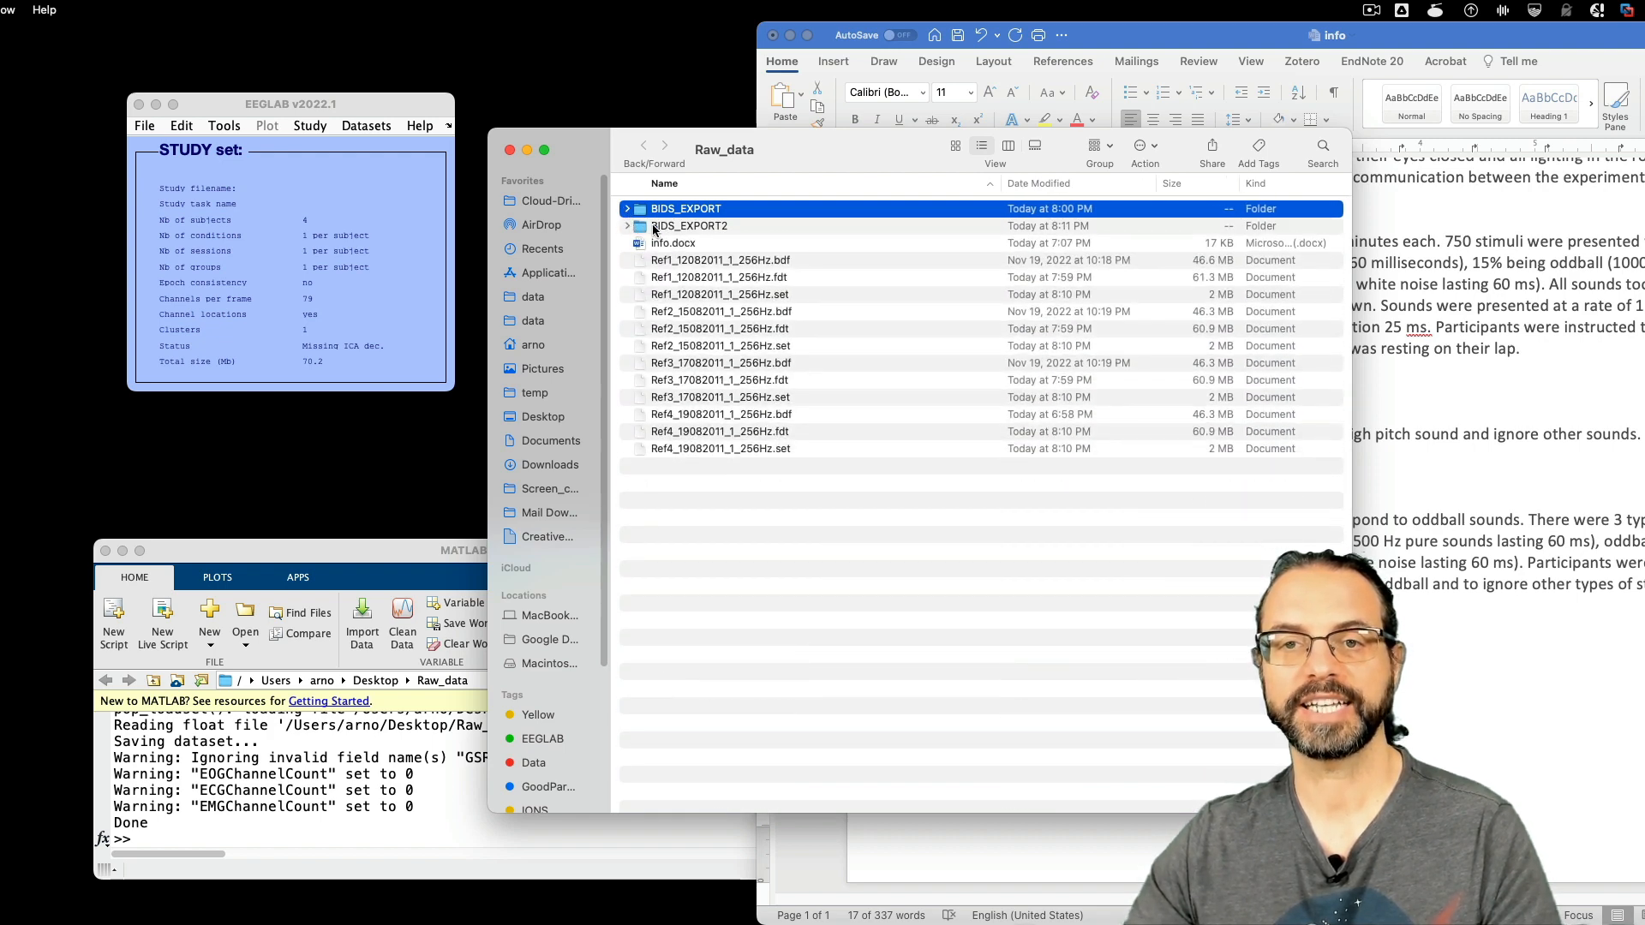
click(683, 226)
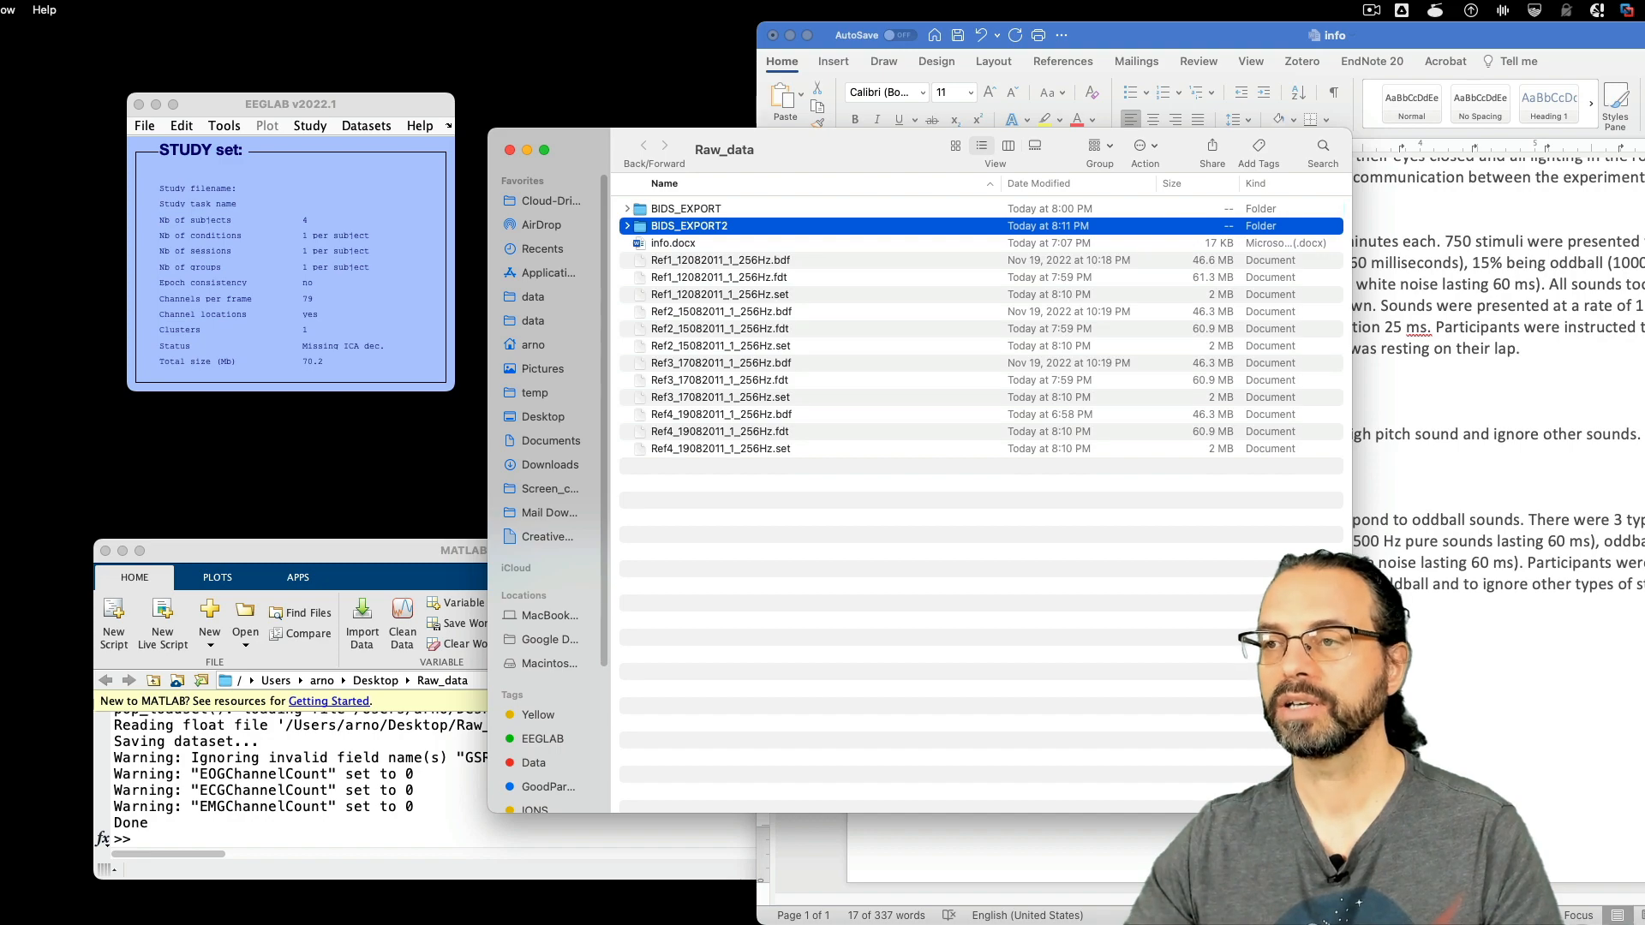
- Switch to OpenNeuro in Safari and submit the BIDS_EXPORT2 folder for upload validation
click(1638, 840)
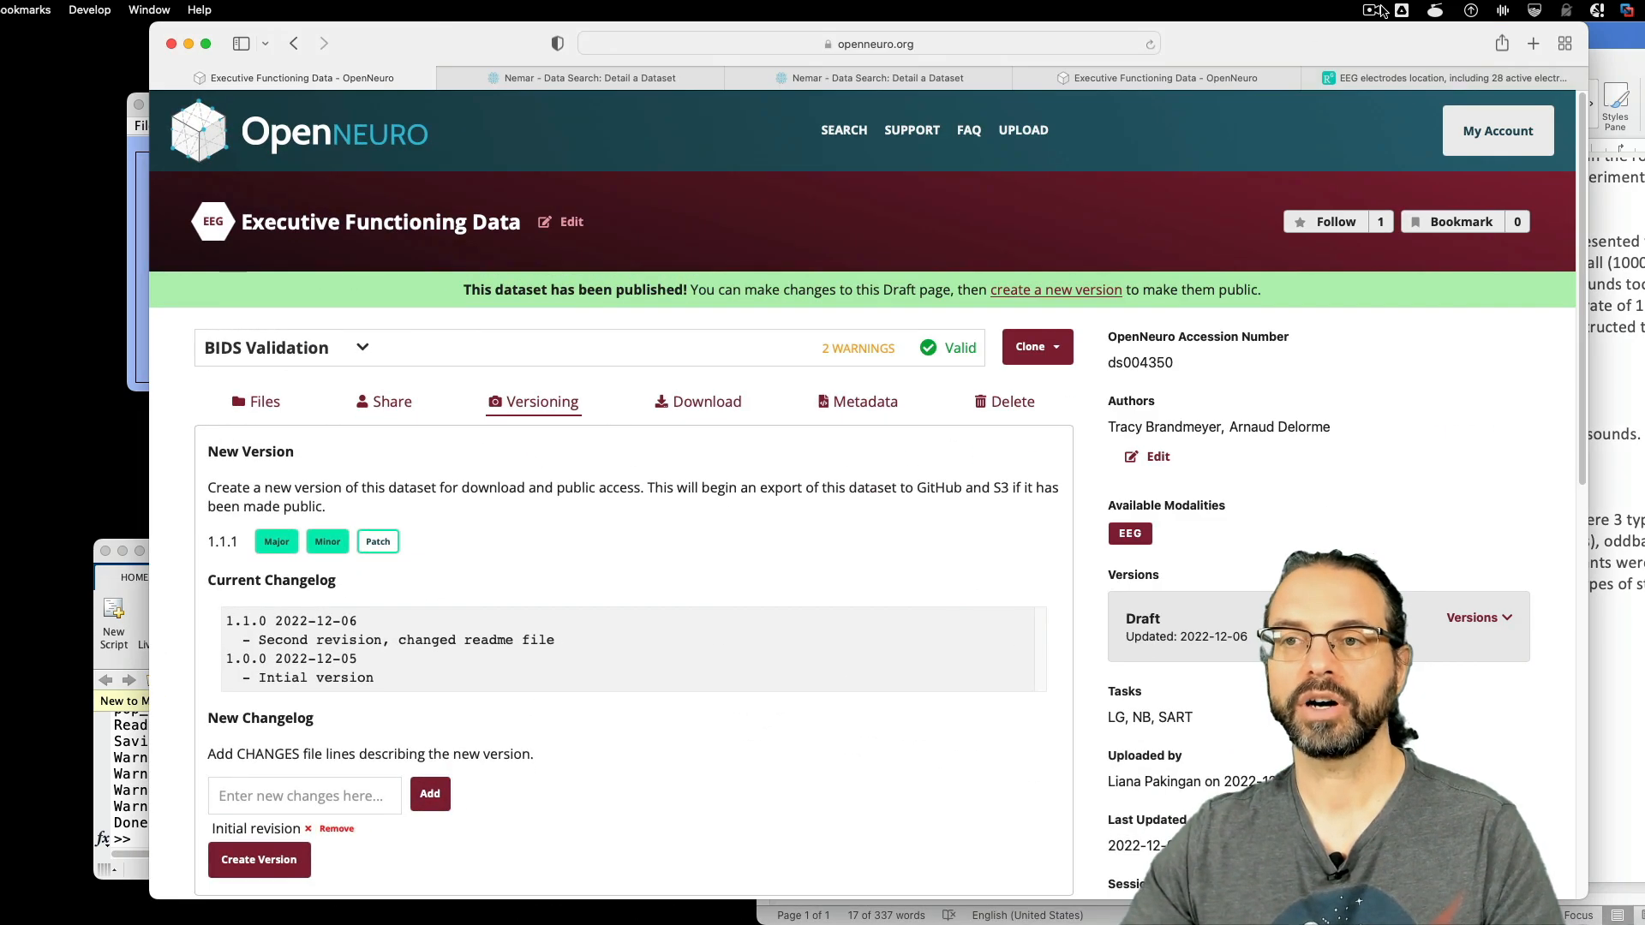
drag(1284, 29, 1205, 23)
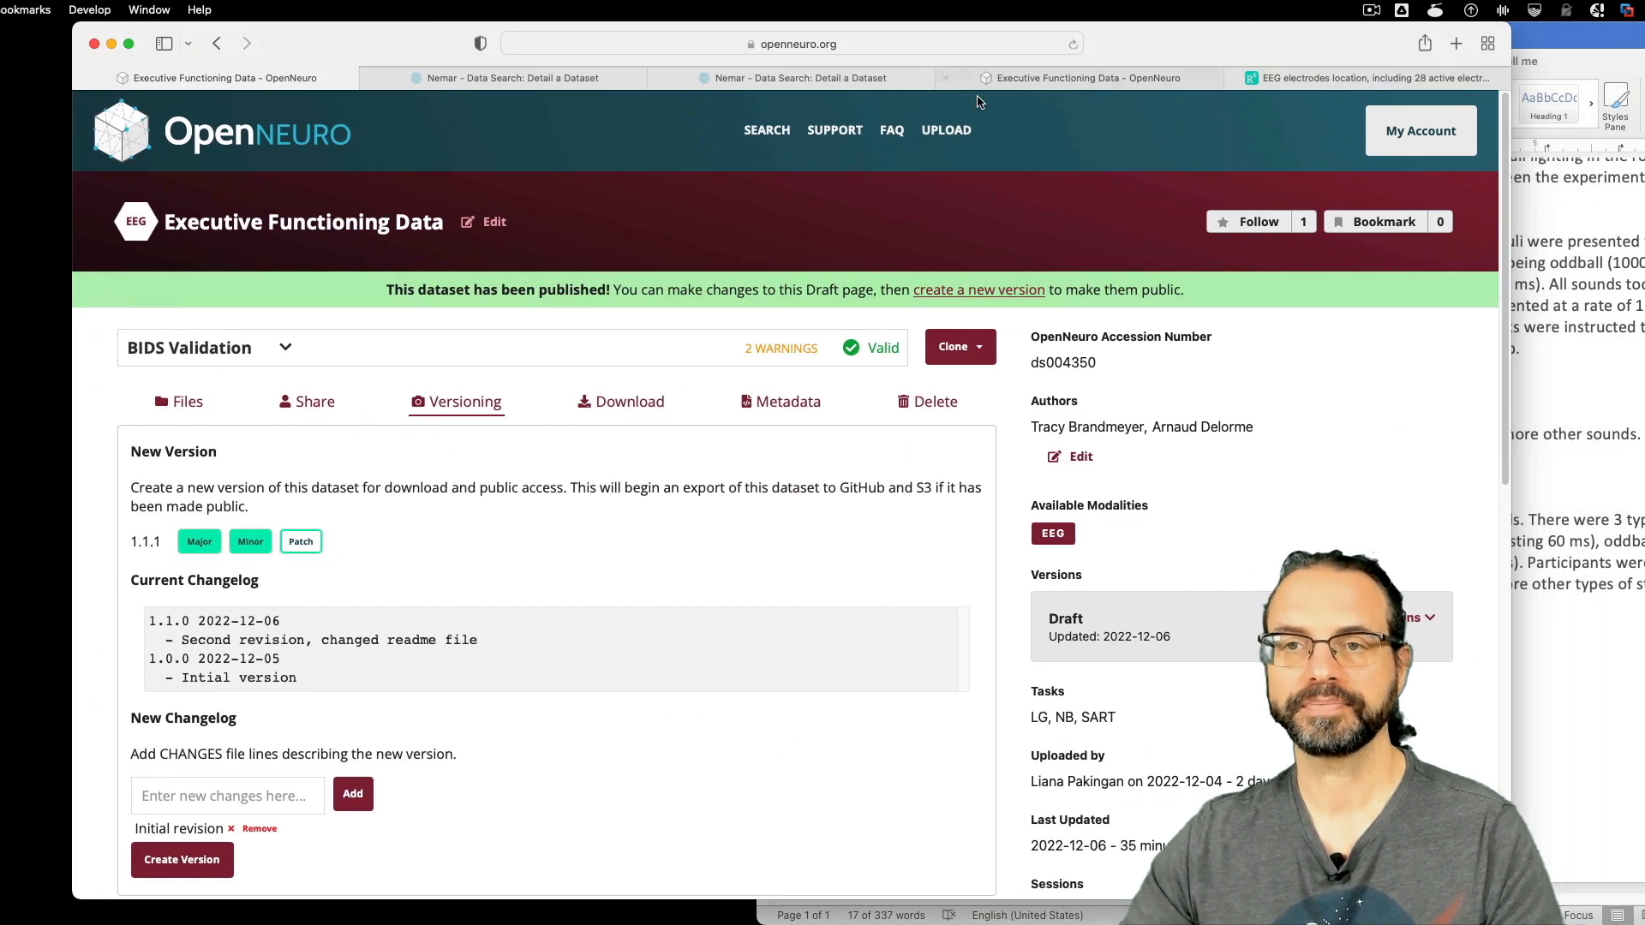
click(942, 133)
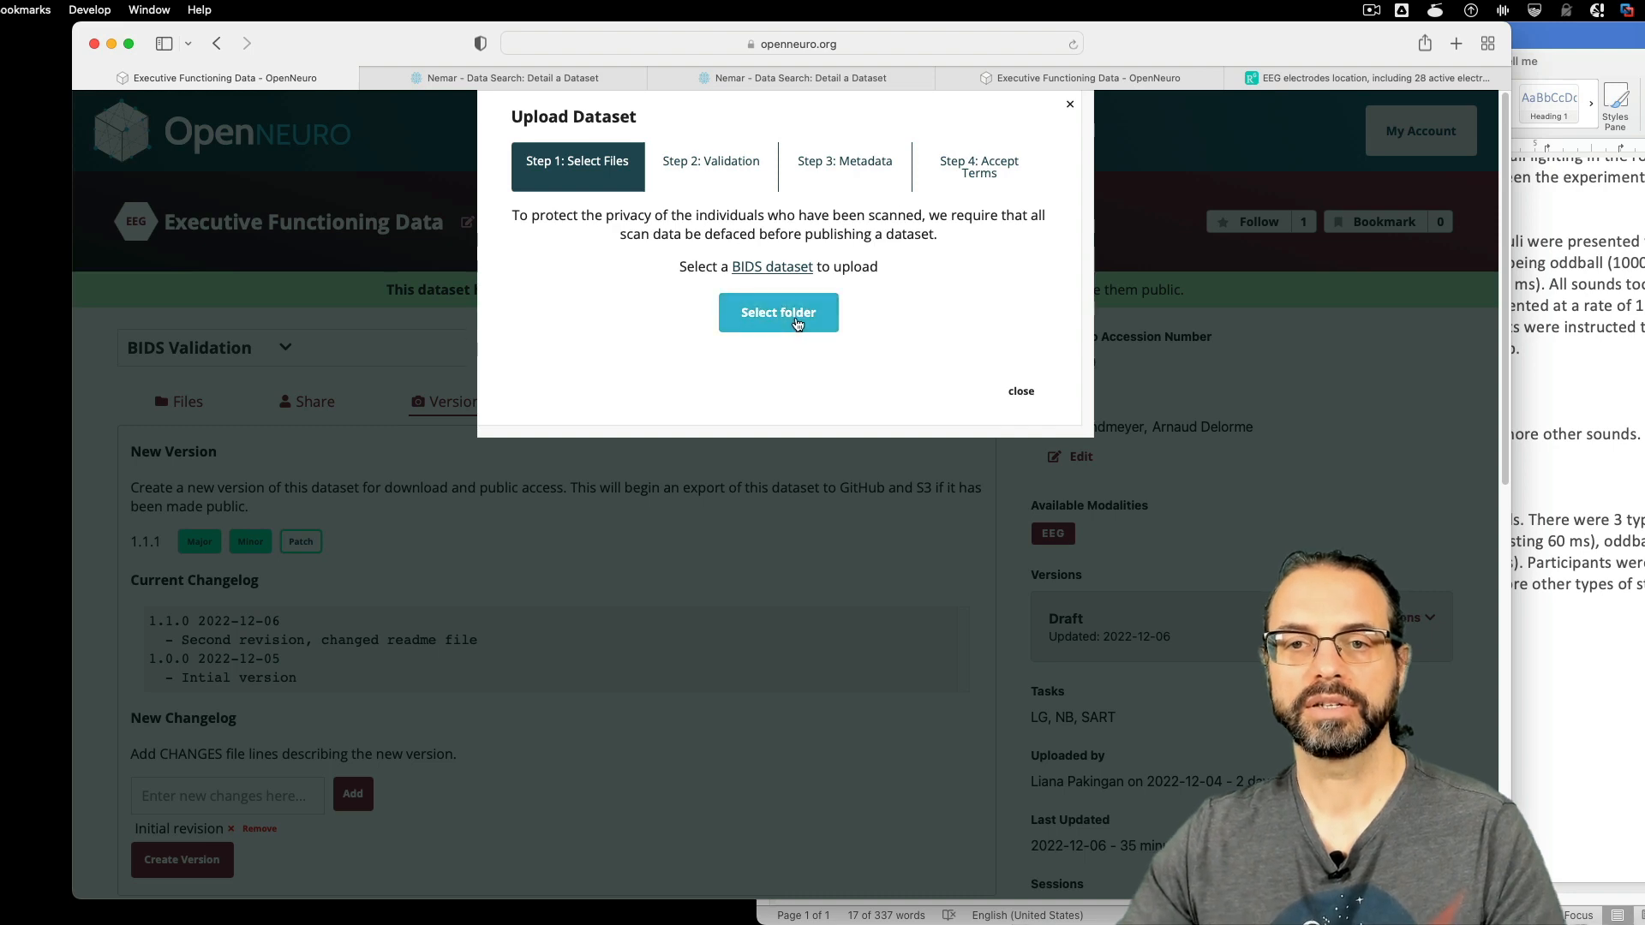
click(799, 323)
click(711, 399)
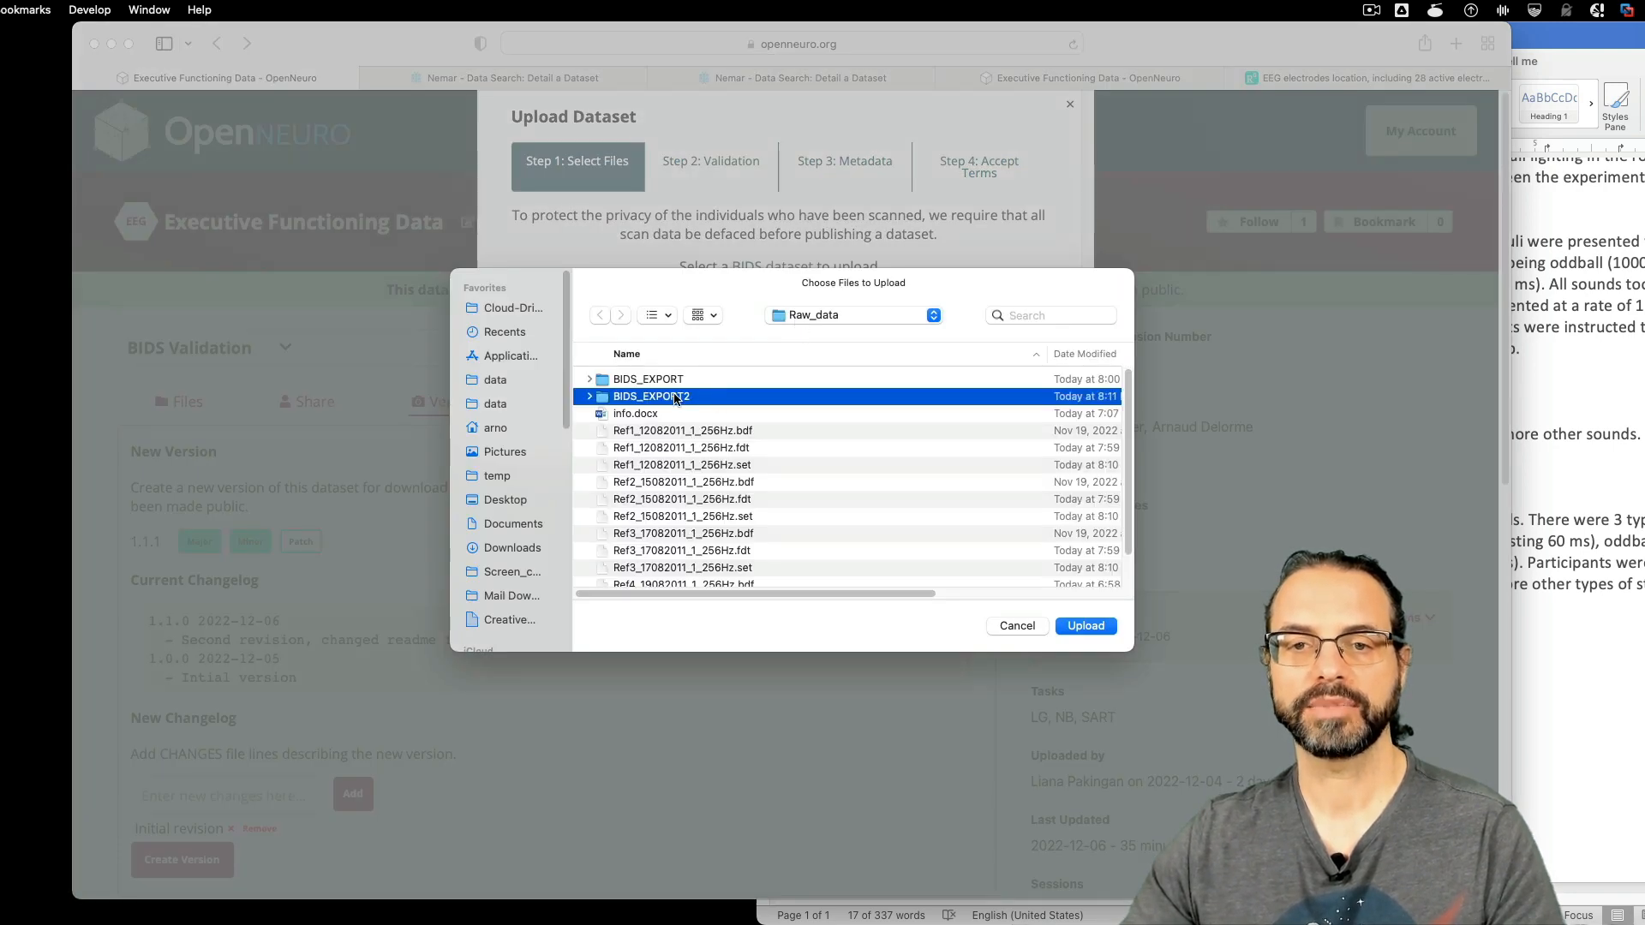
click(1087, 627)
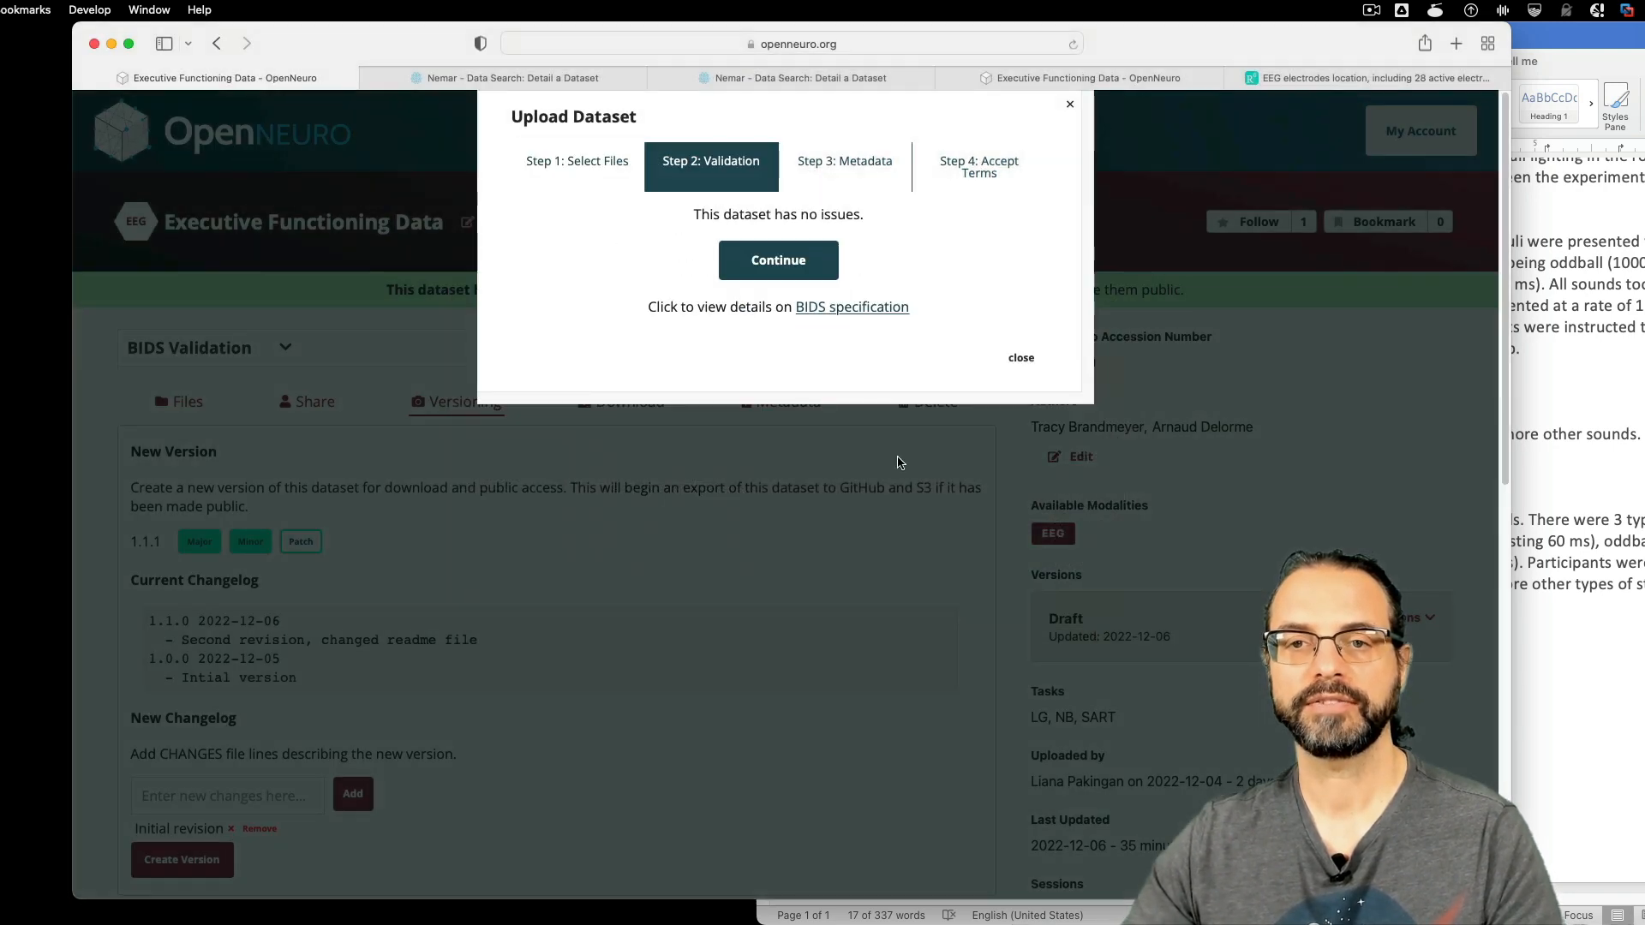
- Read the validation result, close the upload dialog without continuing and minimise the browser window
drag(702, 214, 910, 216)
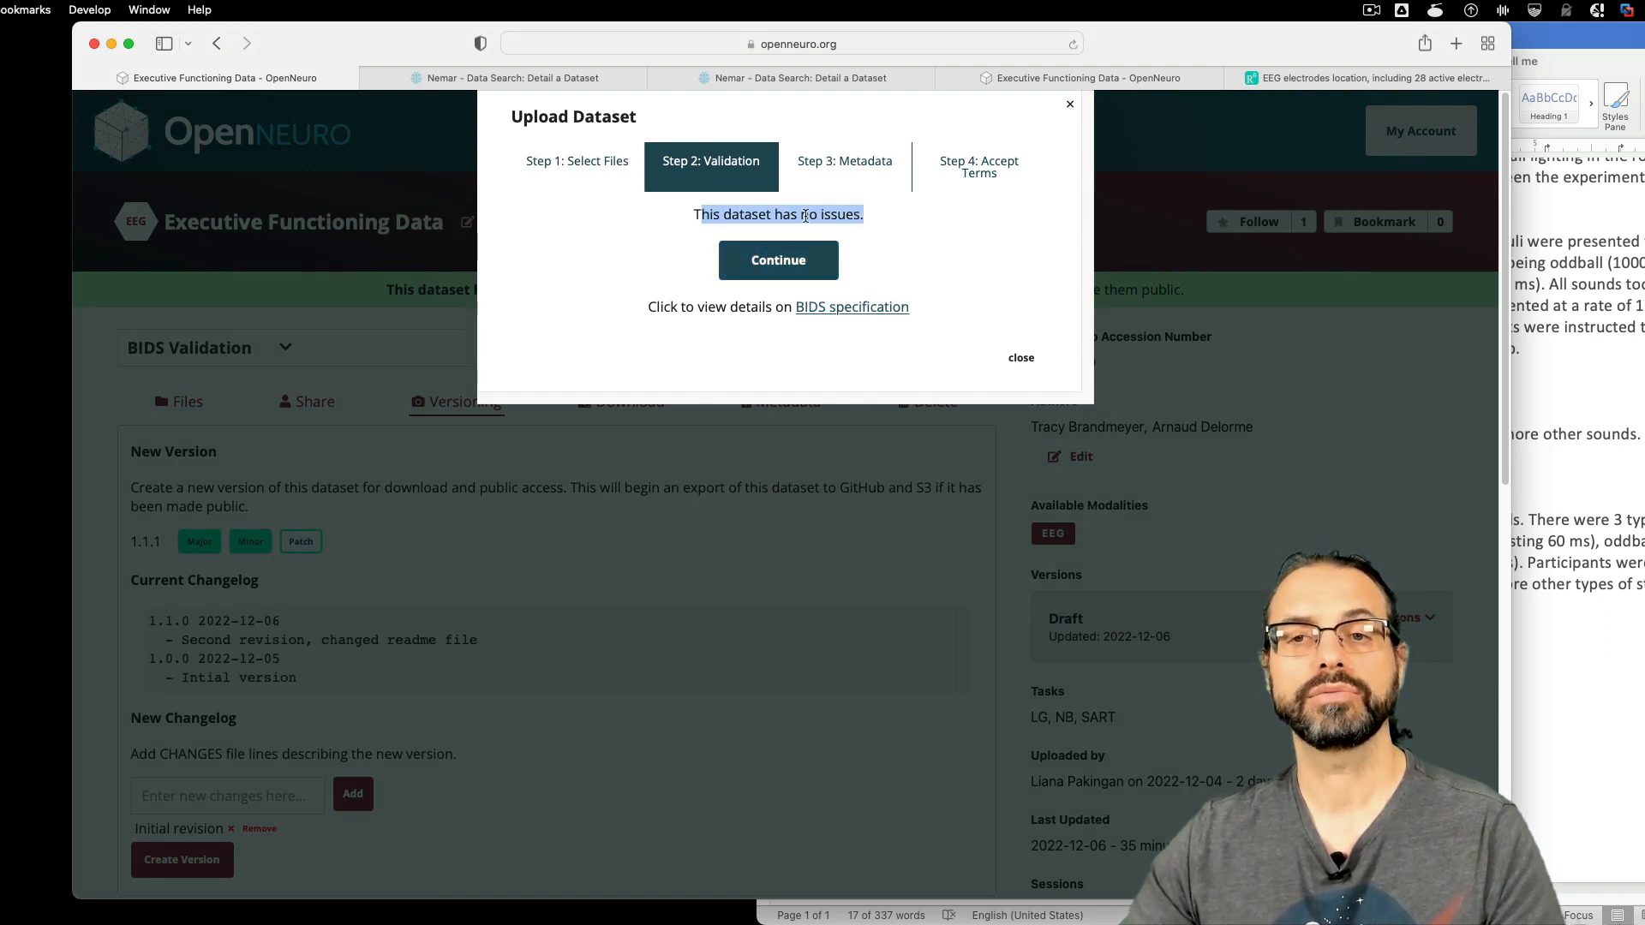
triple_click(810, 219)
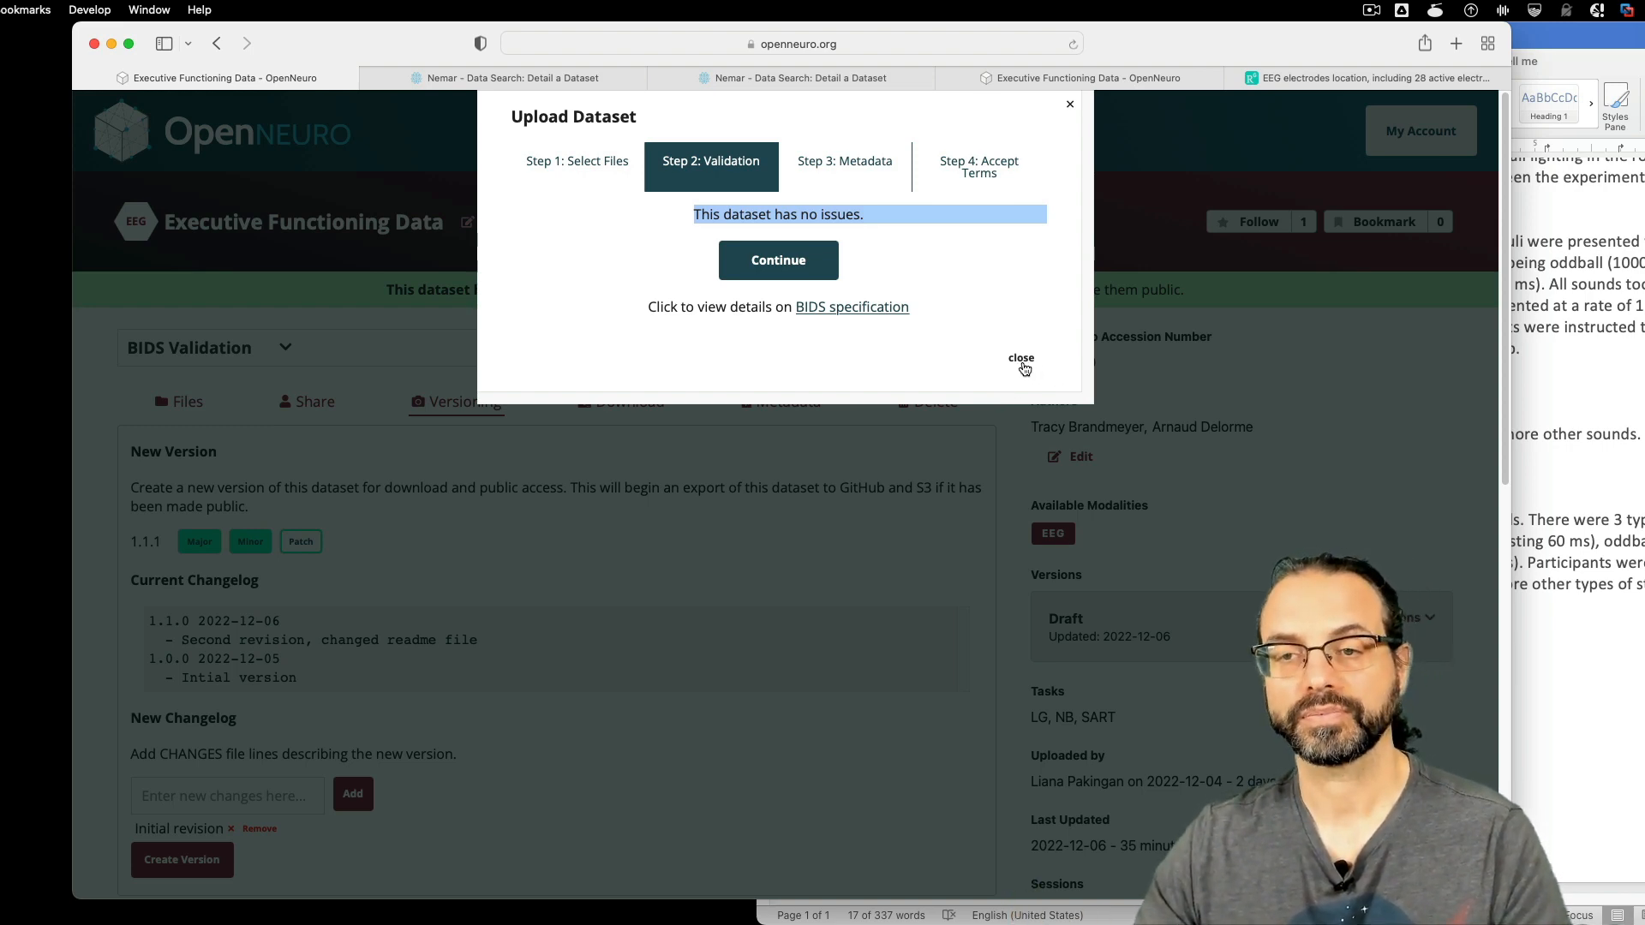
click(1023, 369)
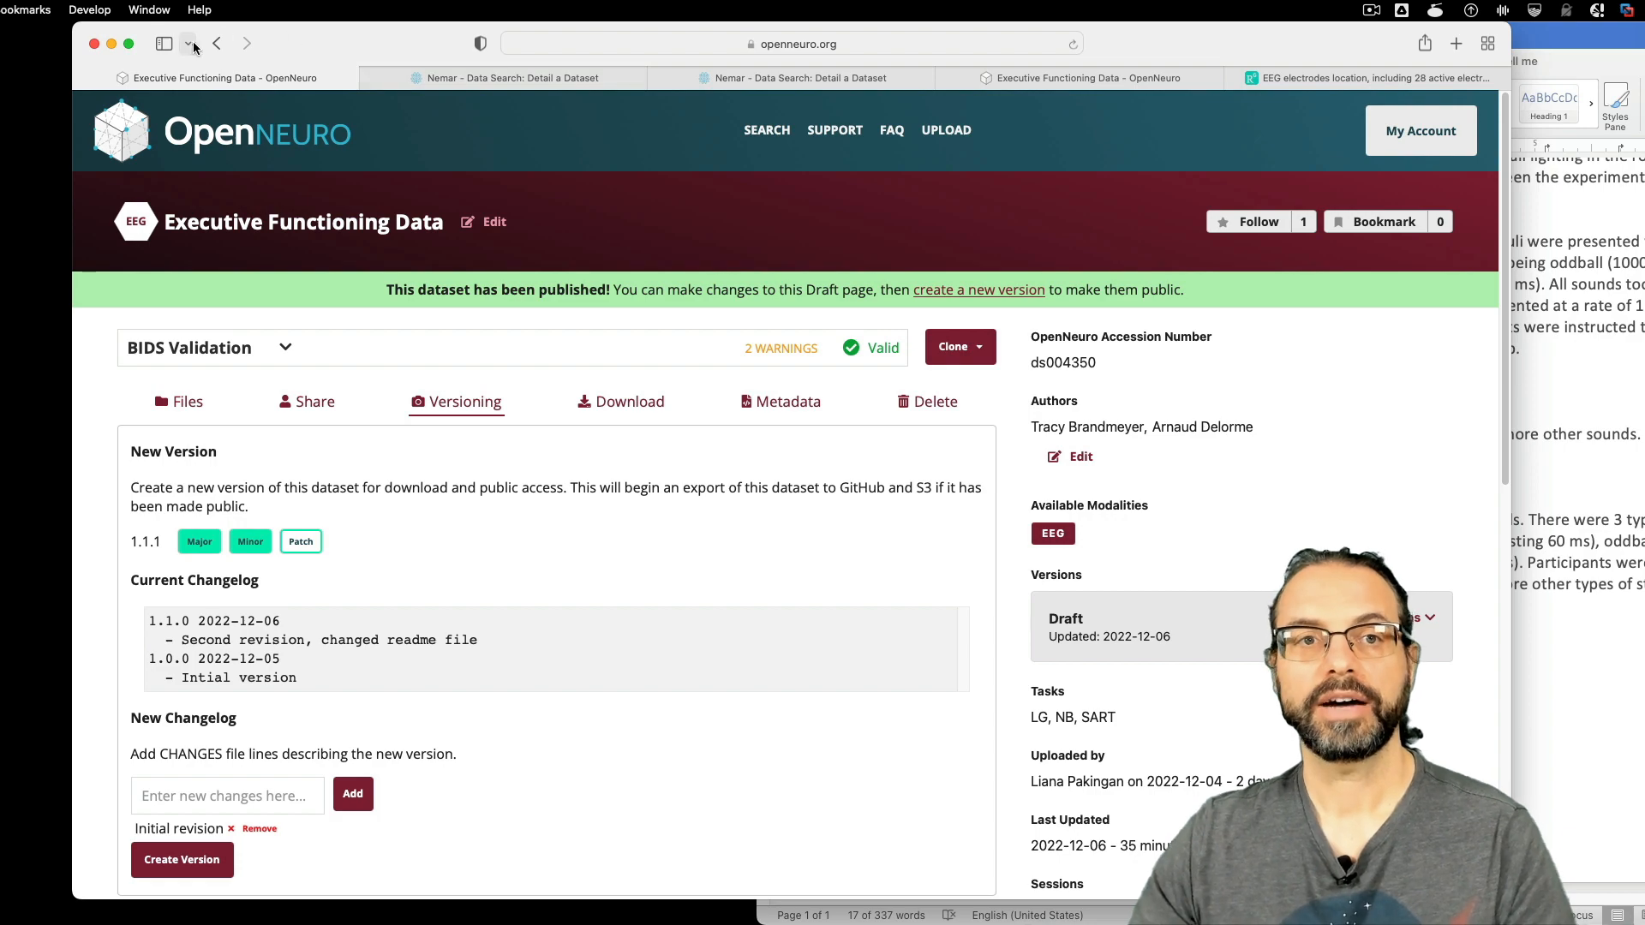
click(111, 44)
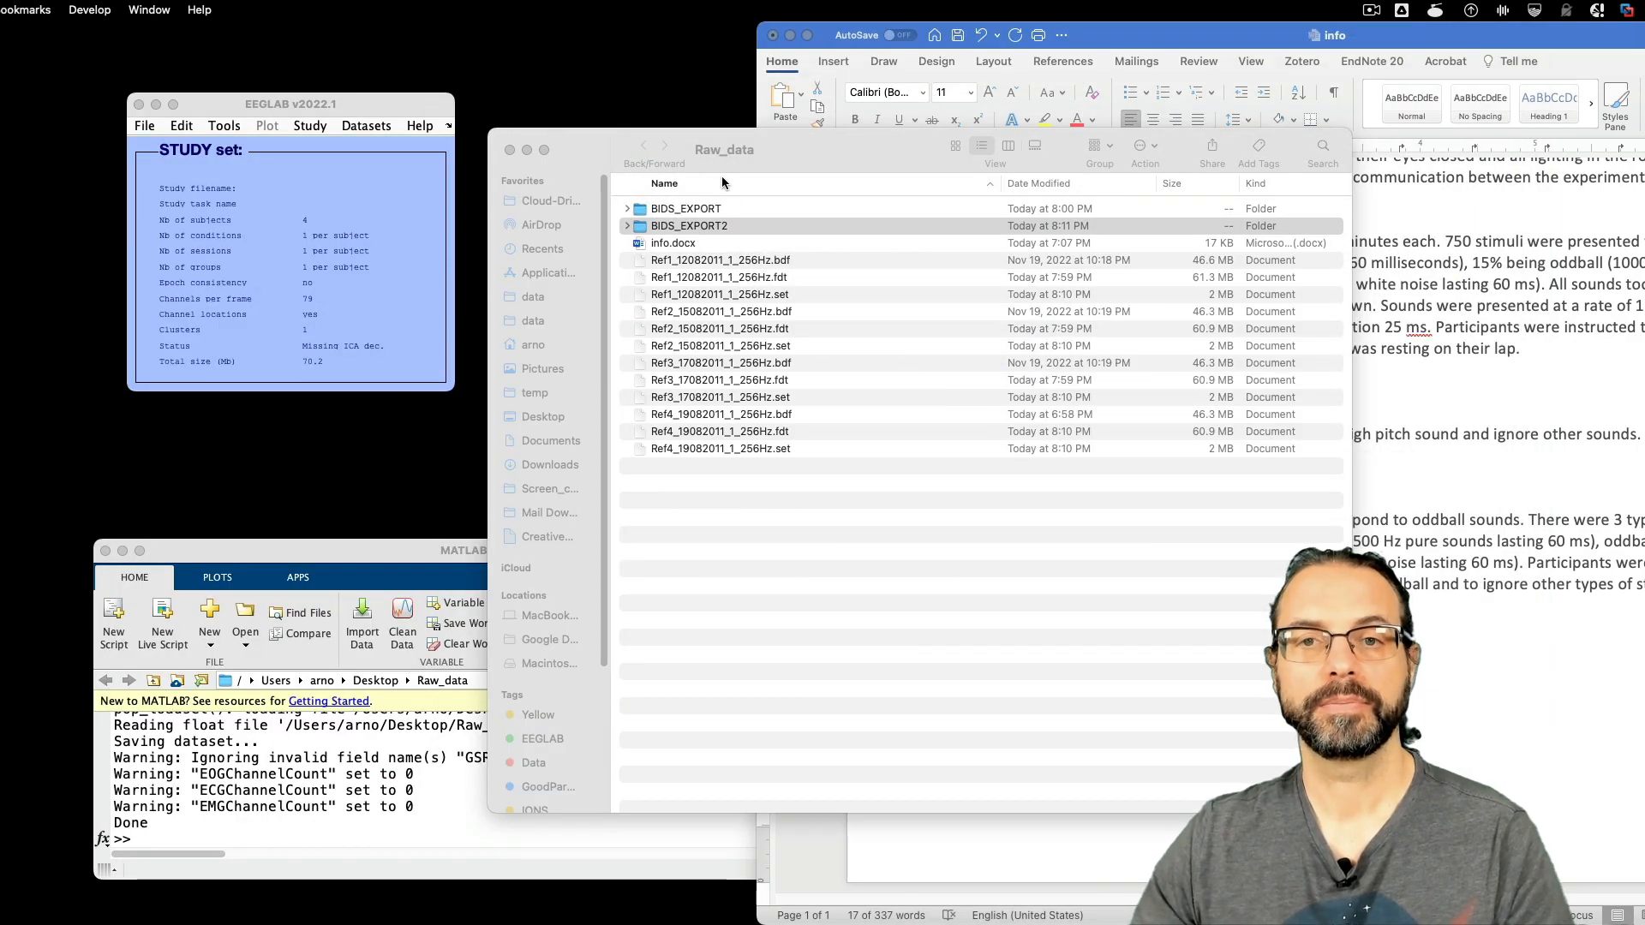
- Switch to EEGLAB, search its extension manager for "hed", view the HEDTools plugin's details and close the manager
click(832, 156)
drag(867, 158, 835, 91)
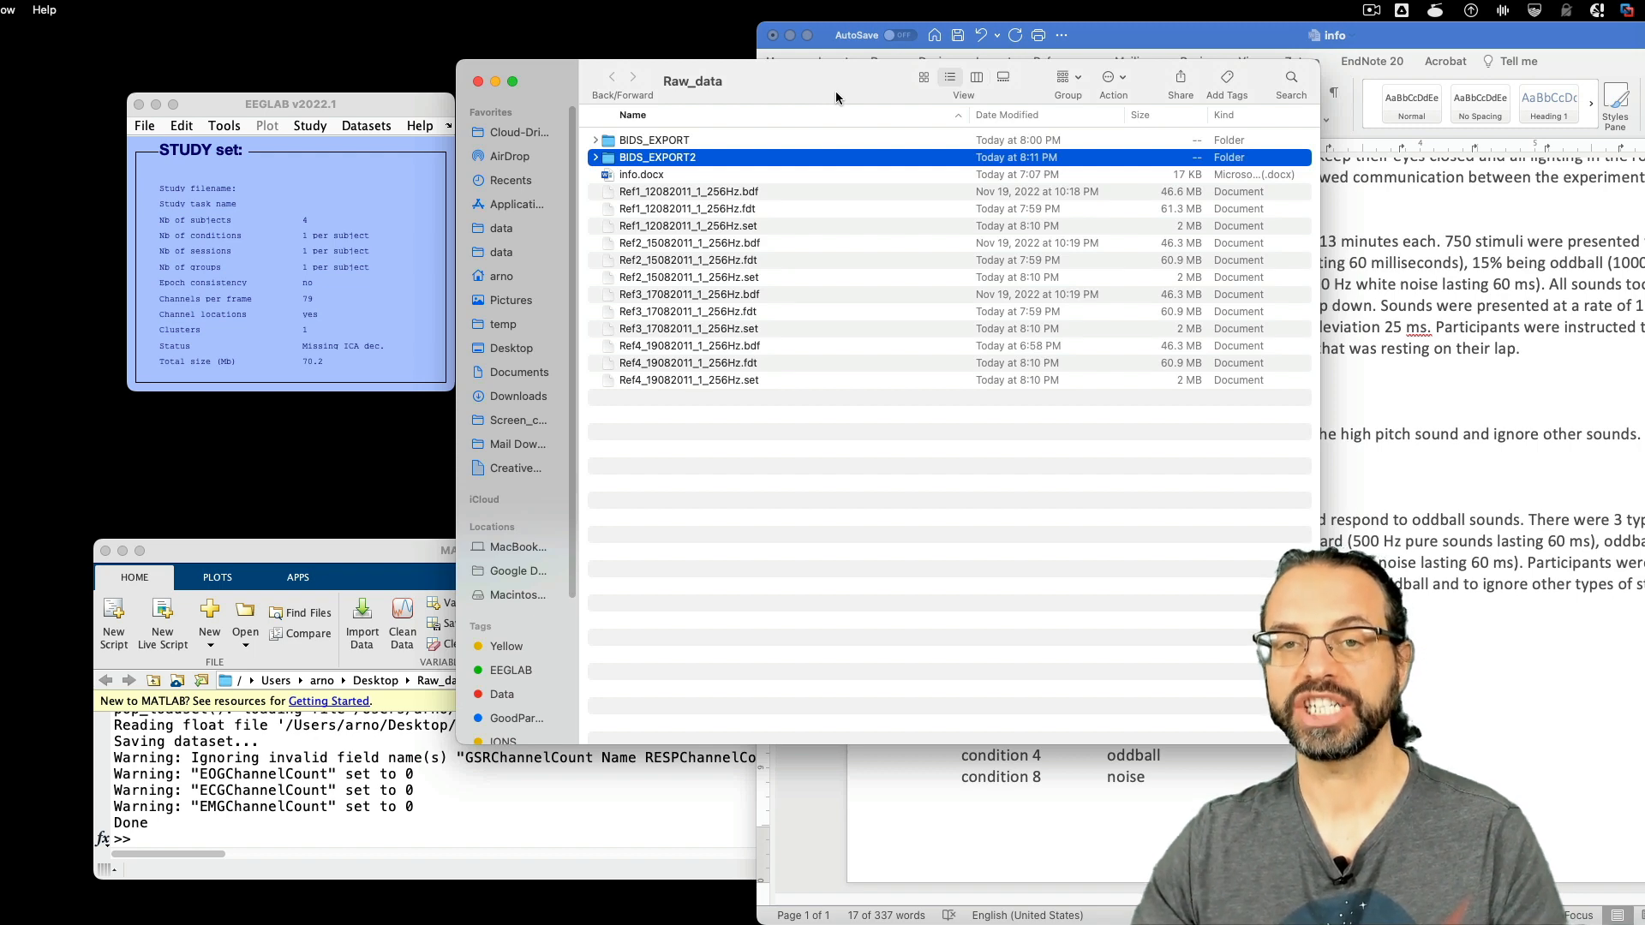
click(354, 272)
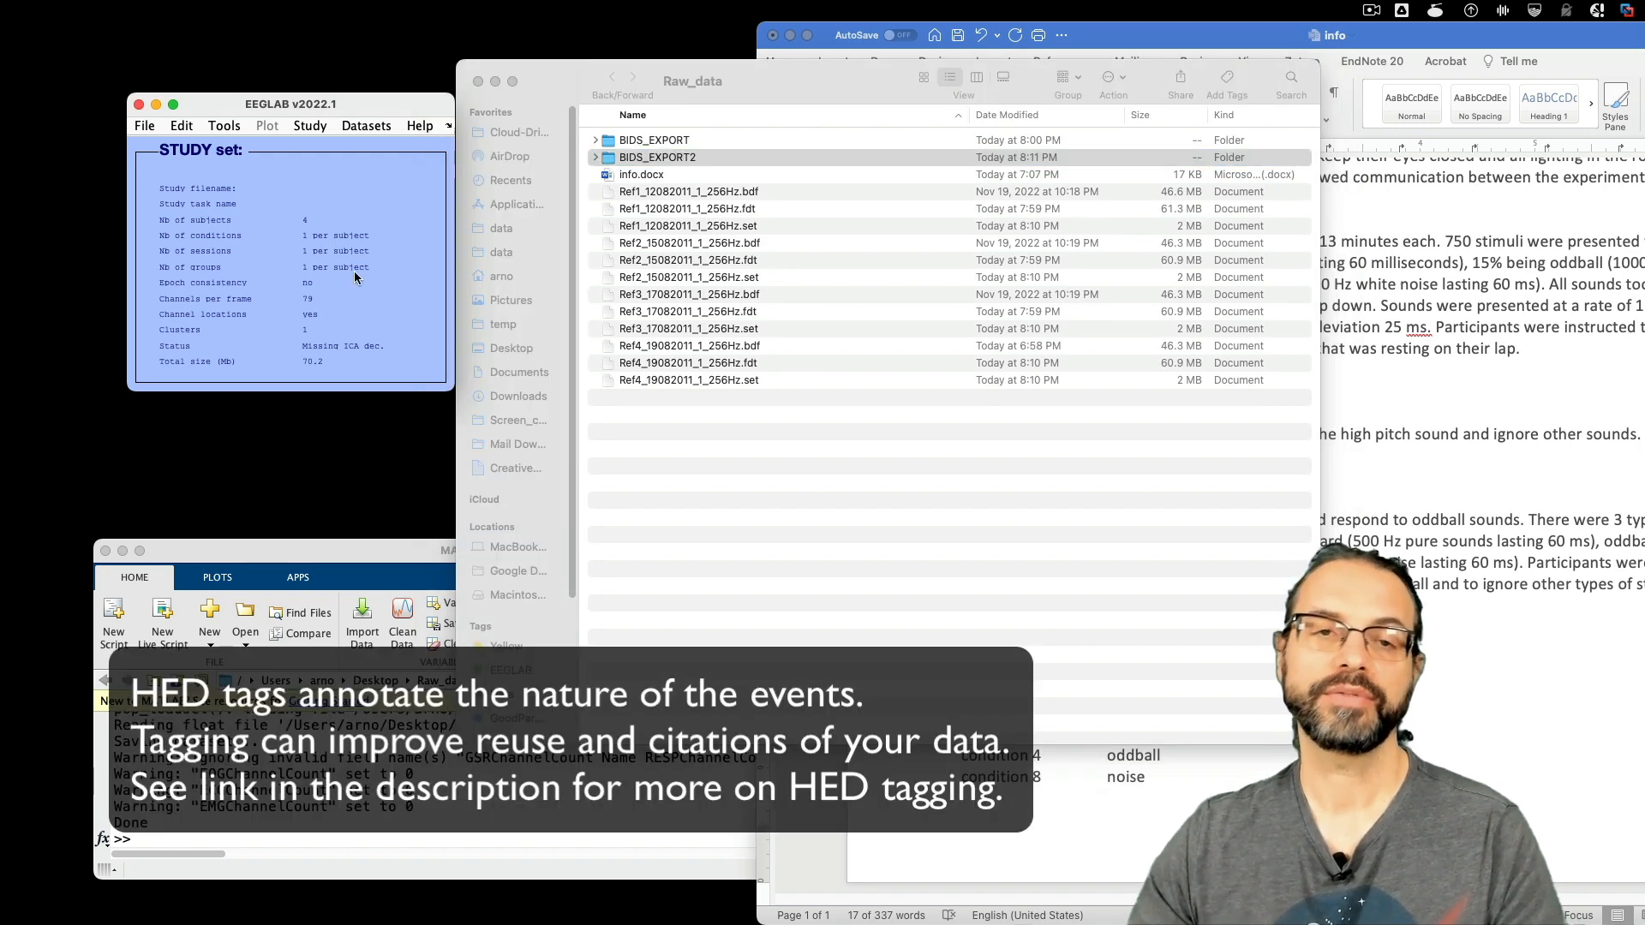
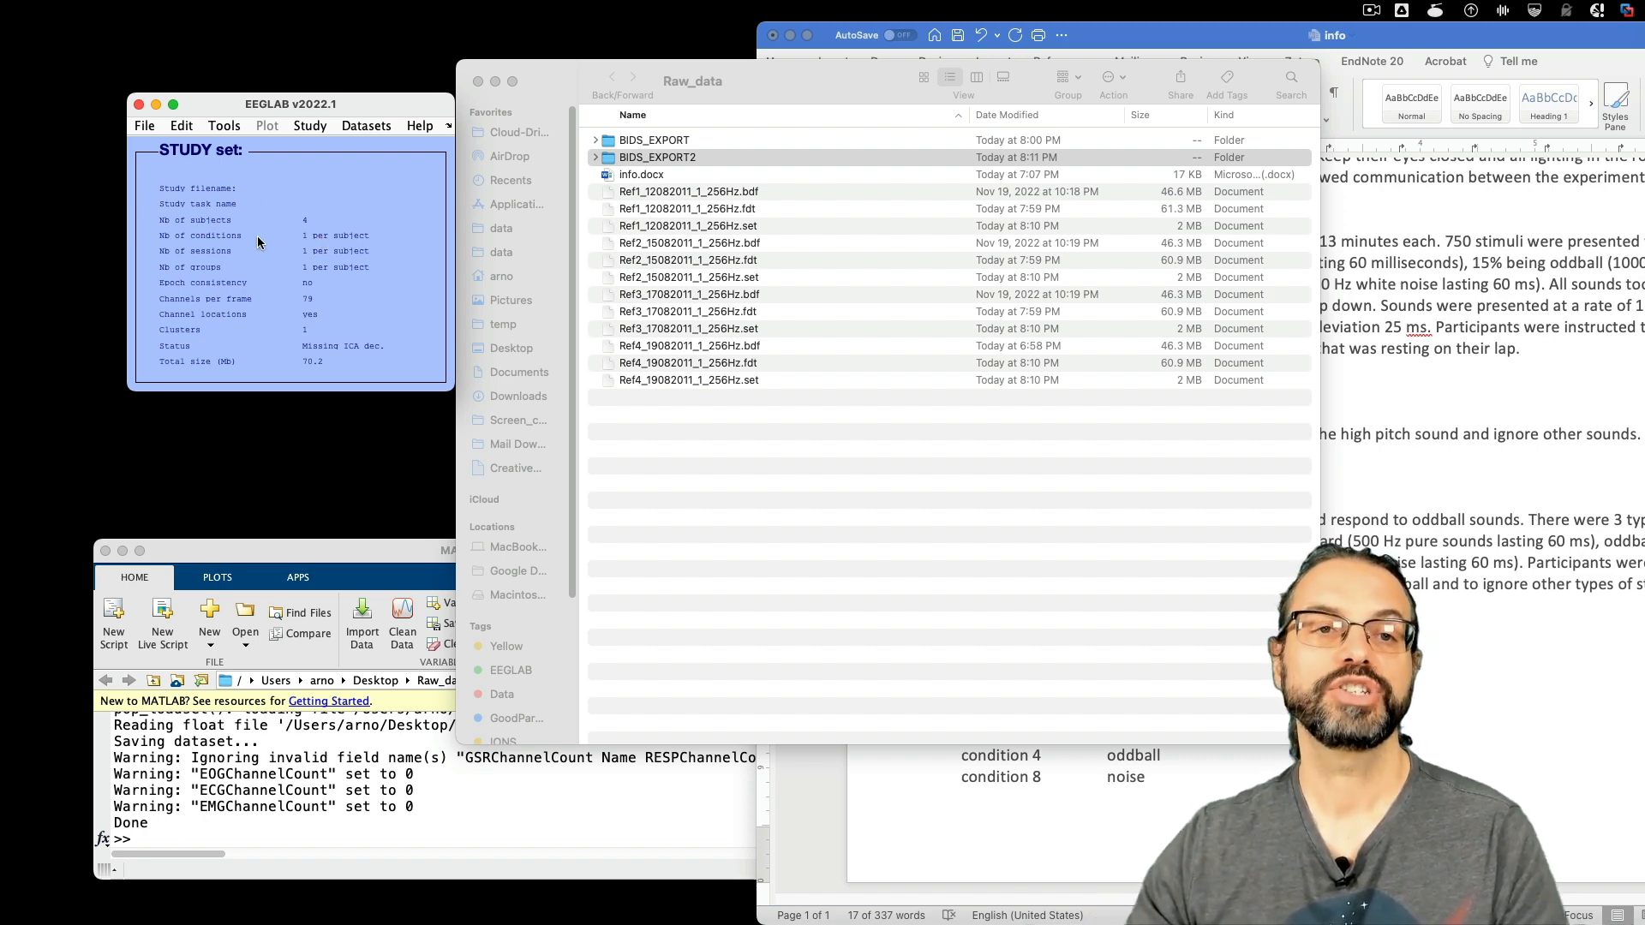
click(151, 129)
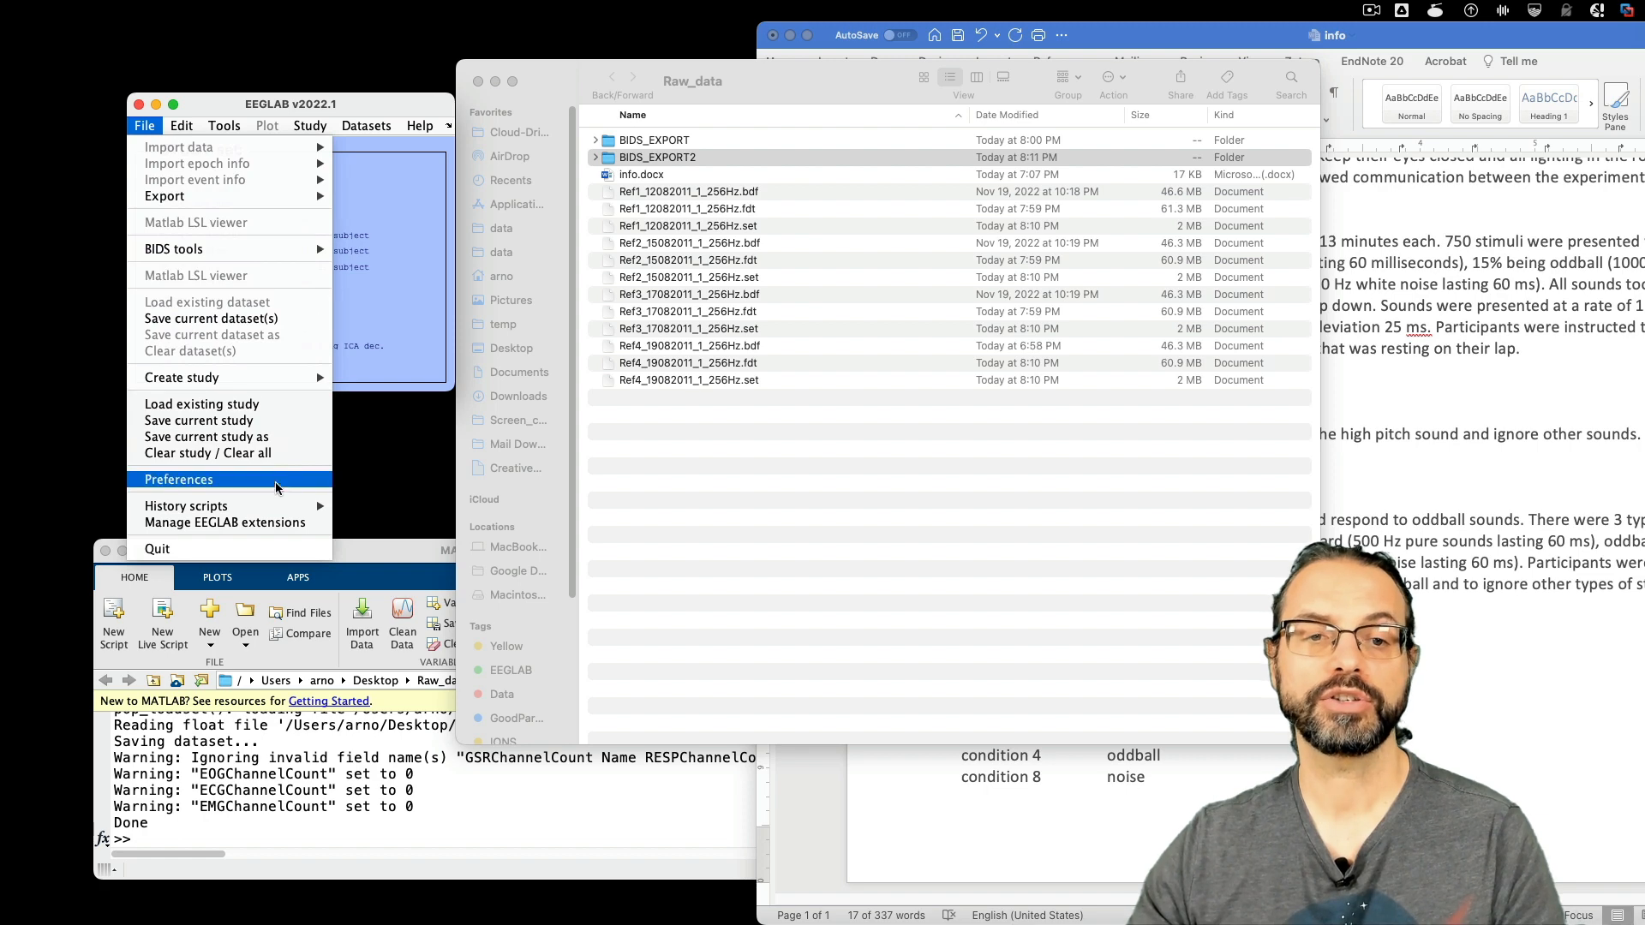
click(266, 524)
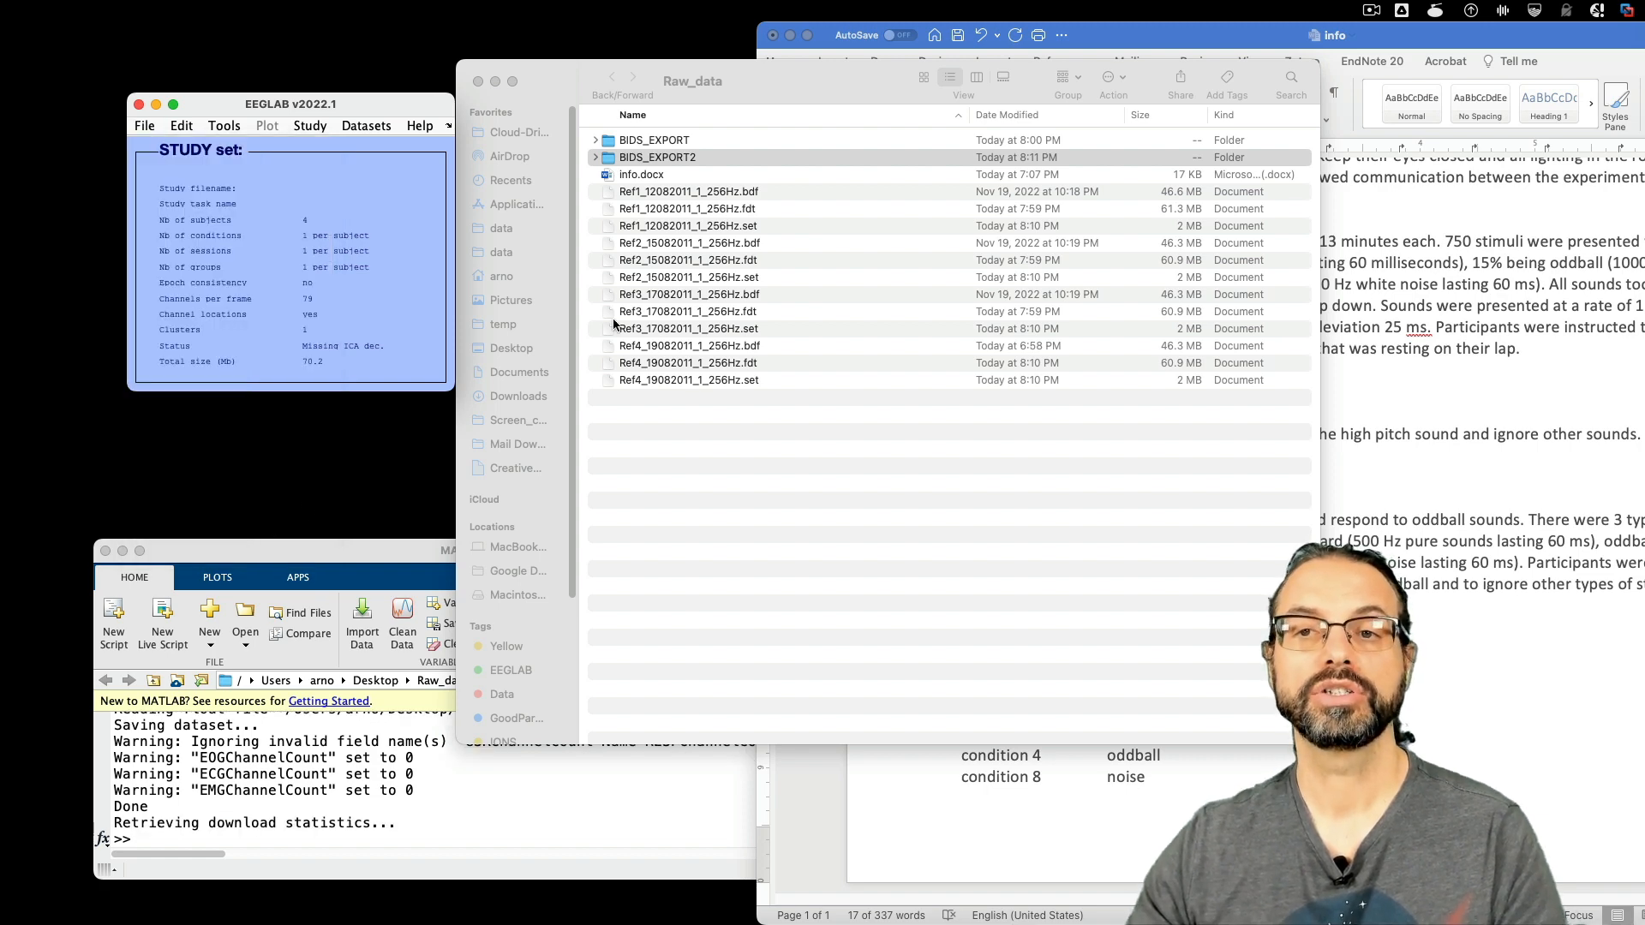
click(1065, 122)
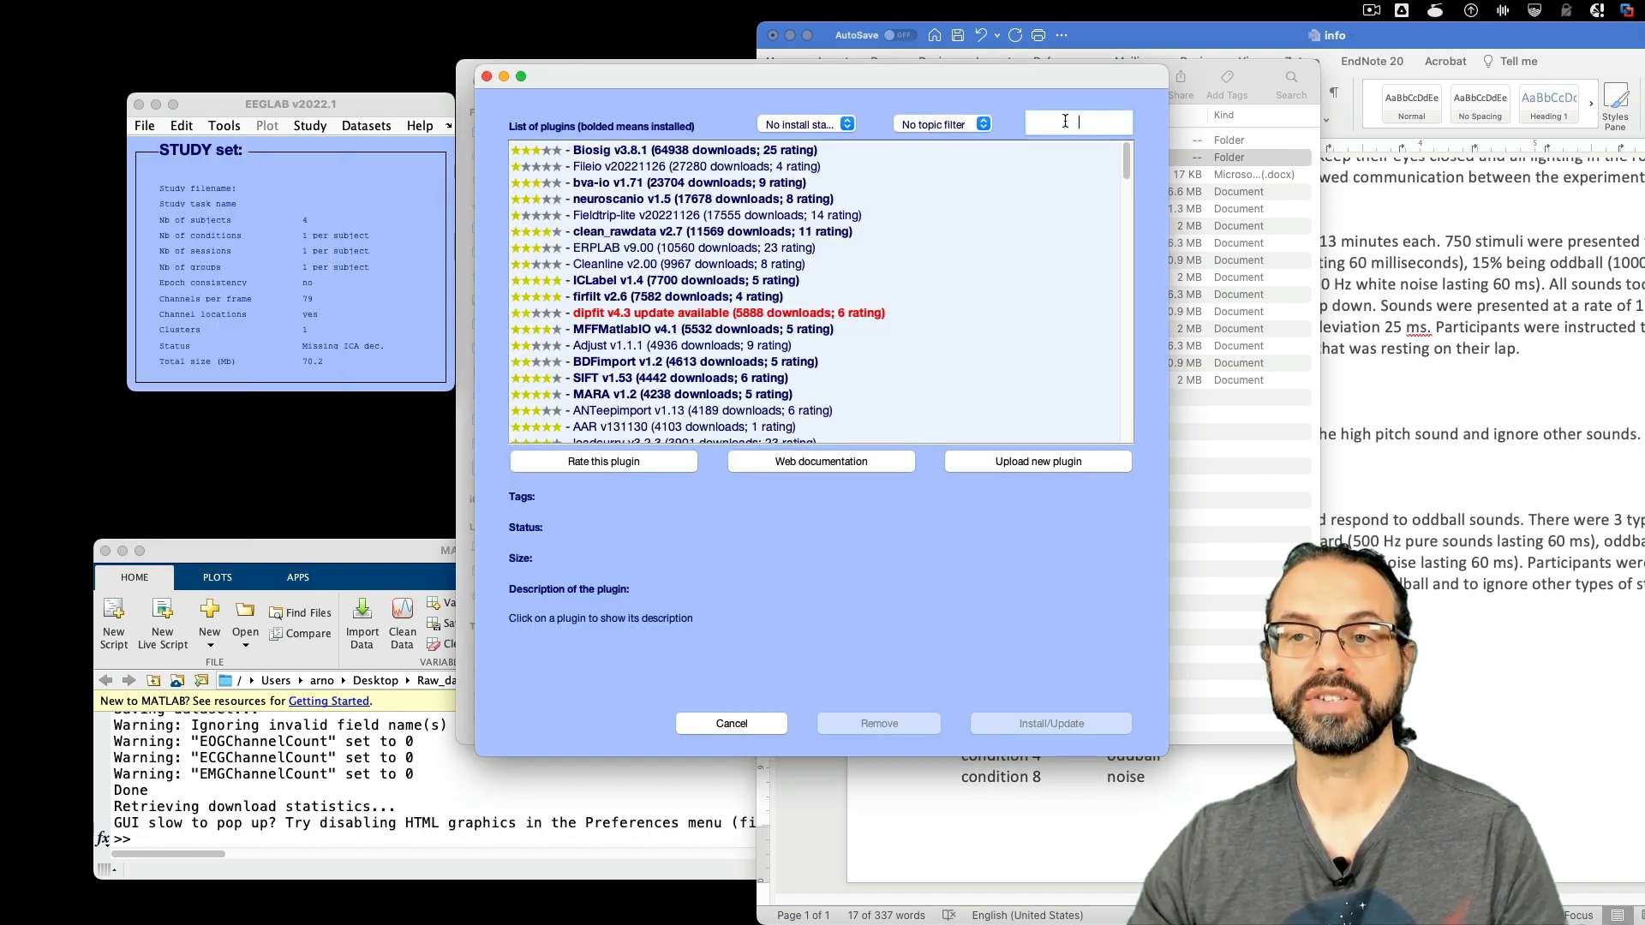
text(hed)
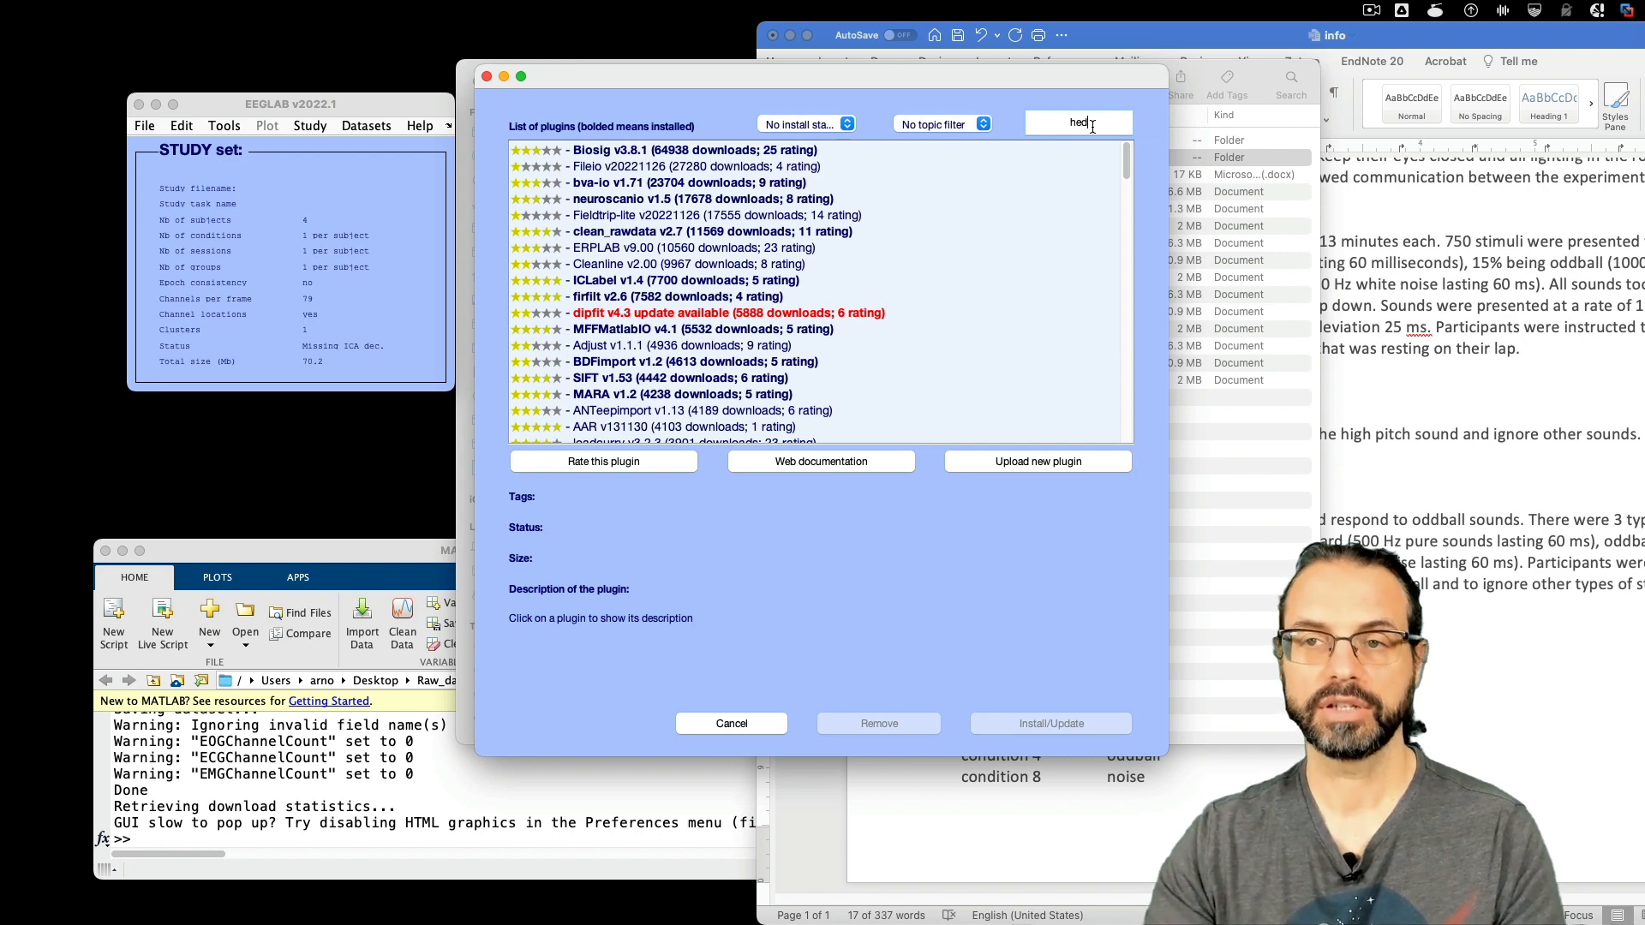
click(835, 183)
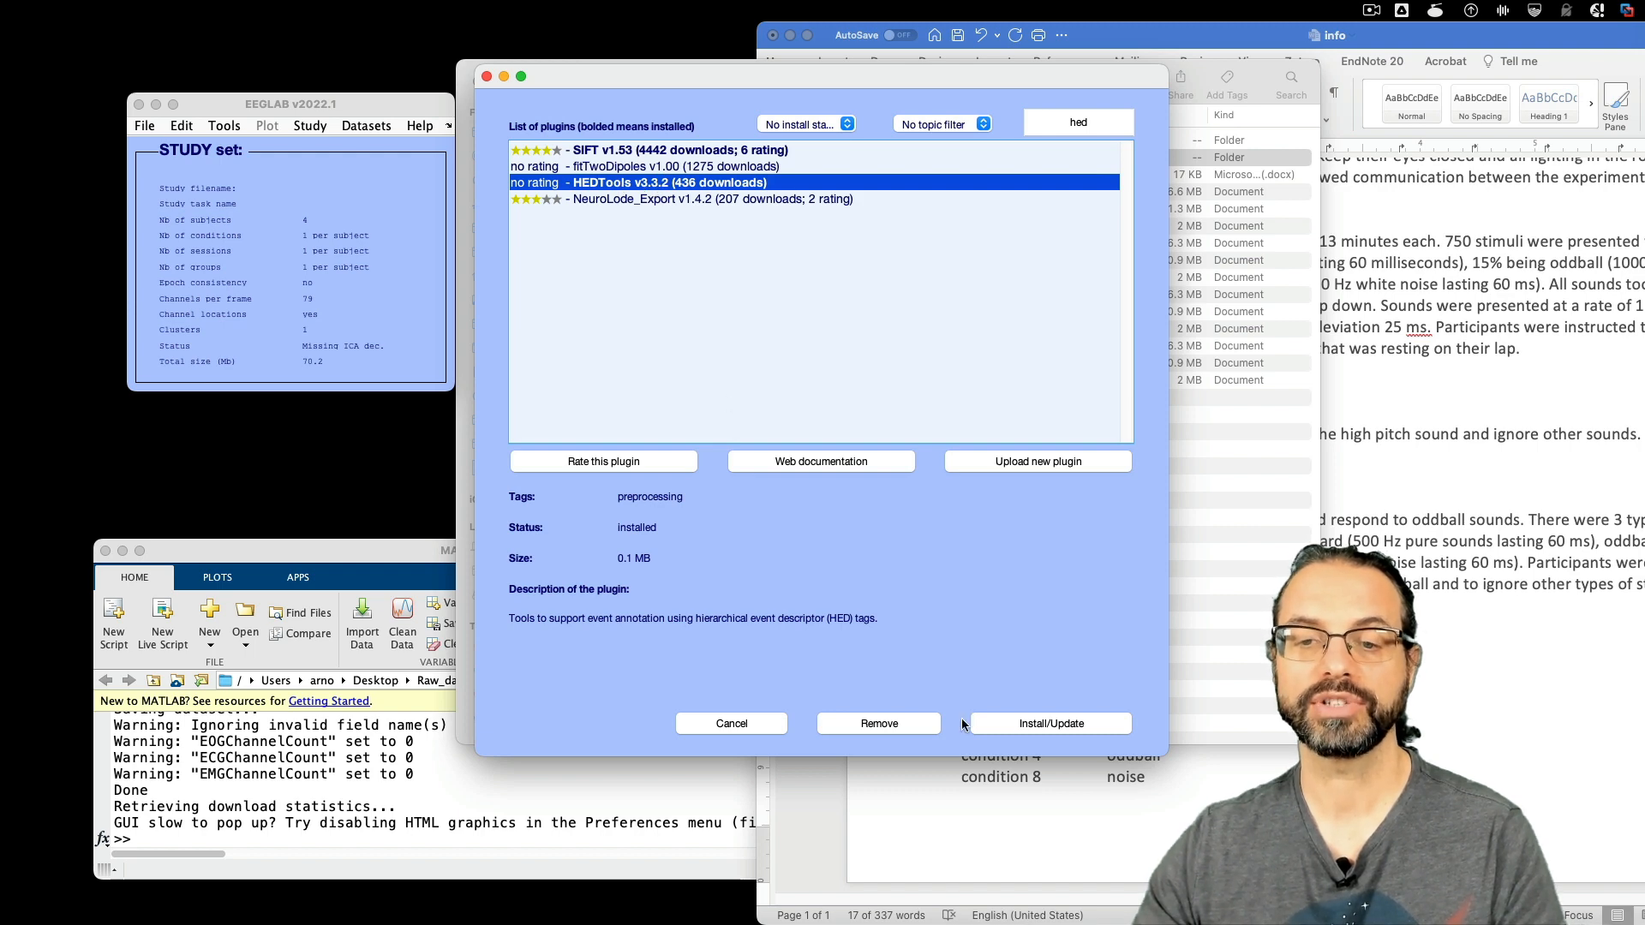
click(731, 725)
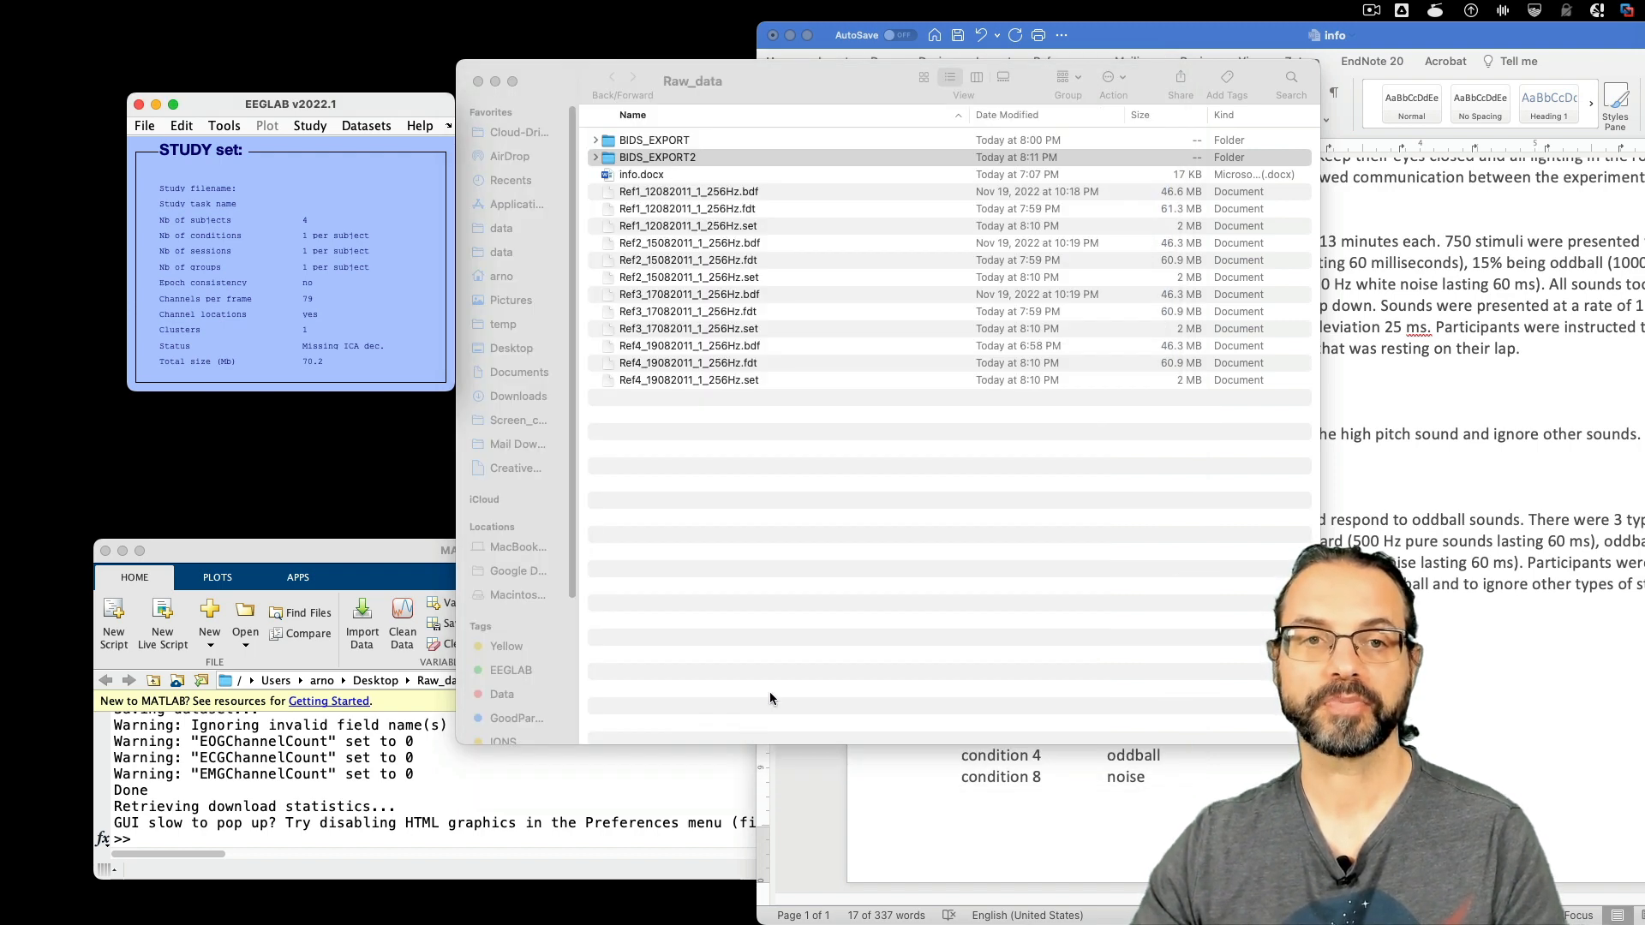
- Start adding event HED tags to the study with the edftype and type columns, and choose type as the tagging field
click(181, 126)
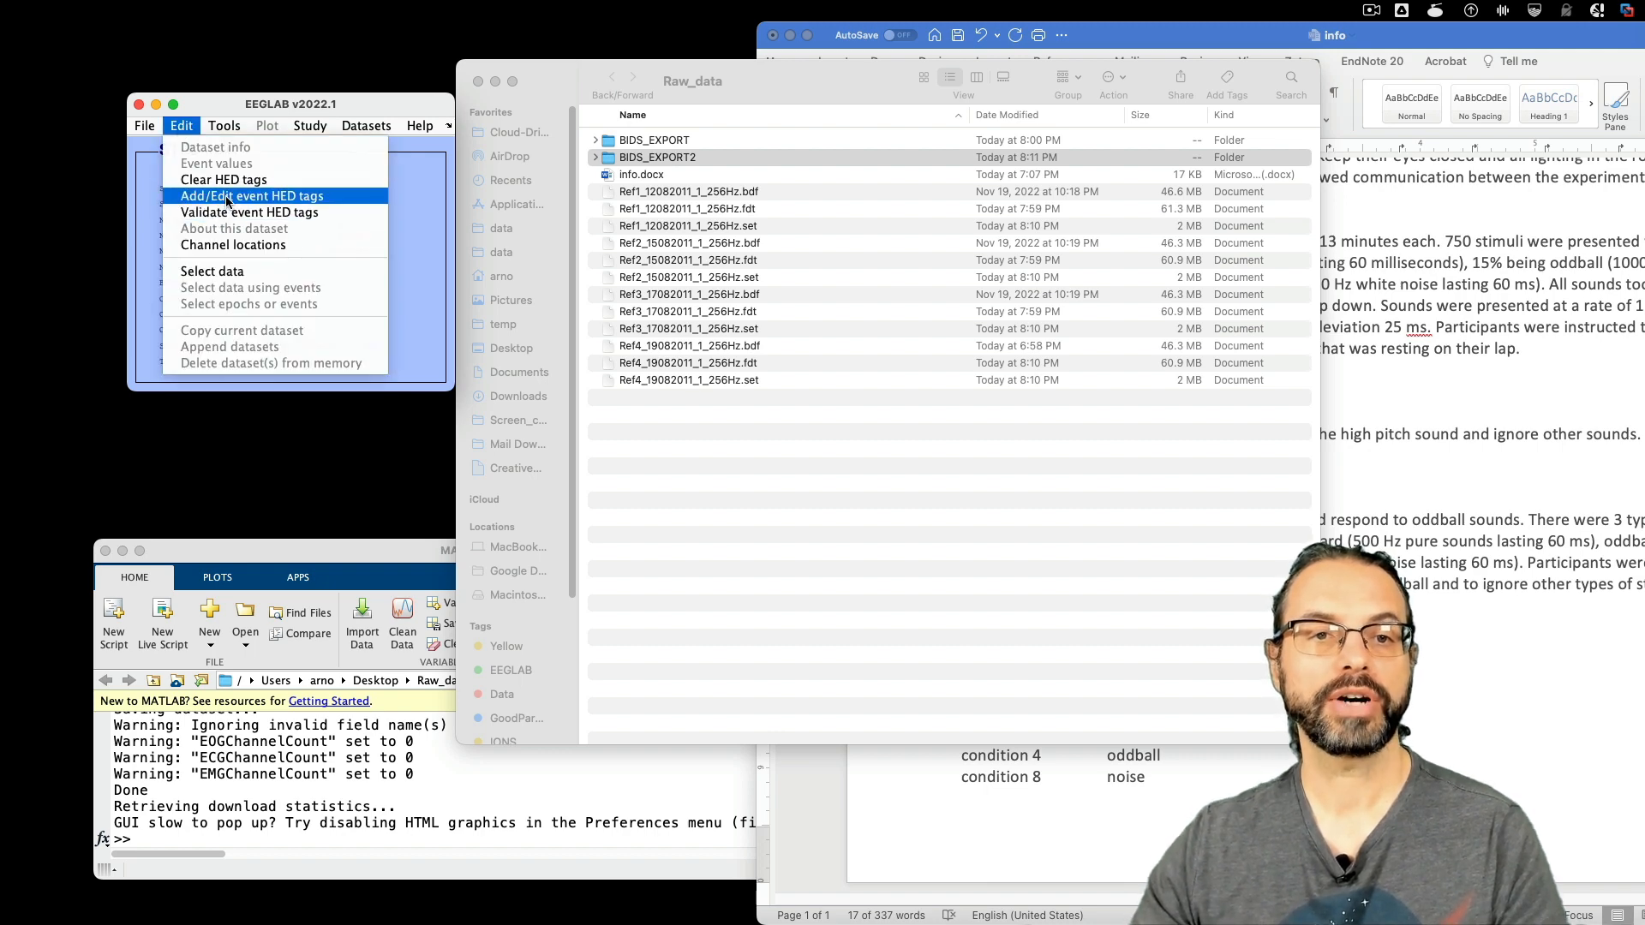
click(182, 126)
click(182, 127)
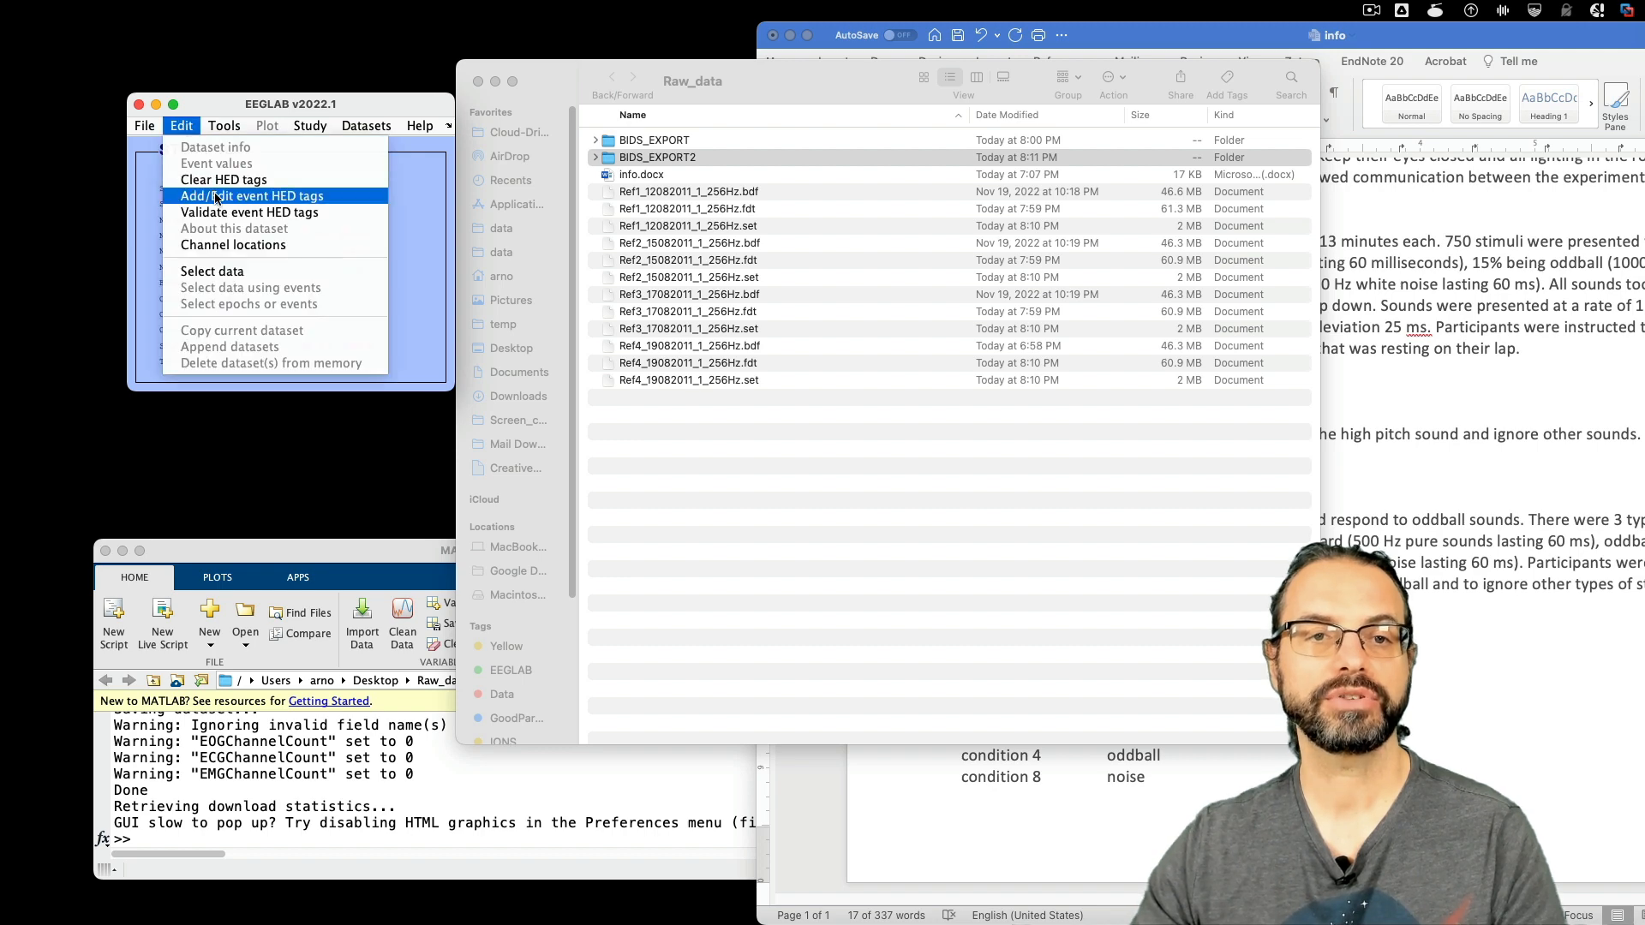
click(257, 203)
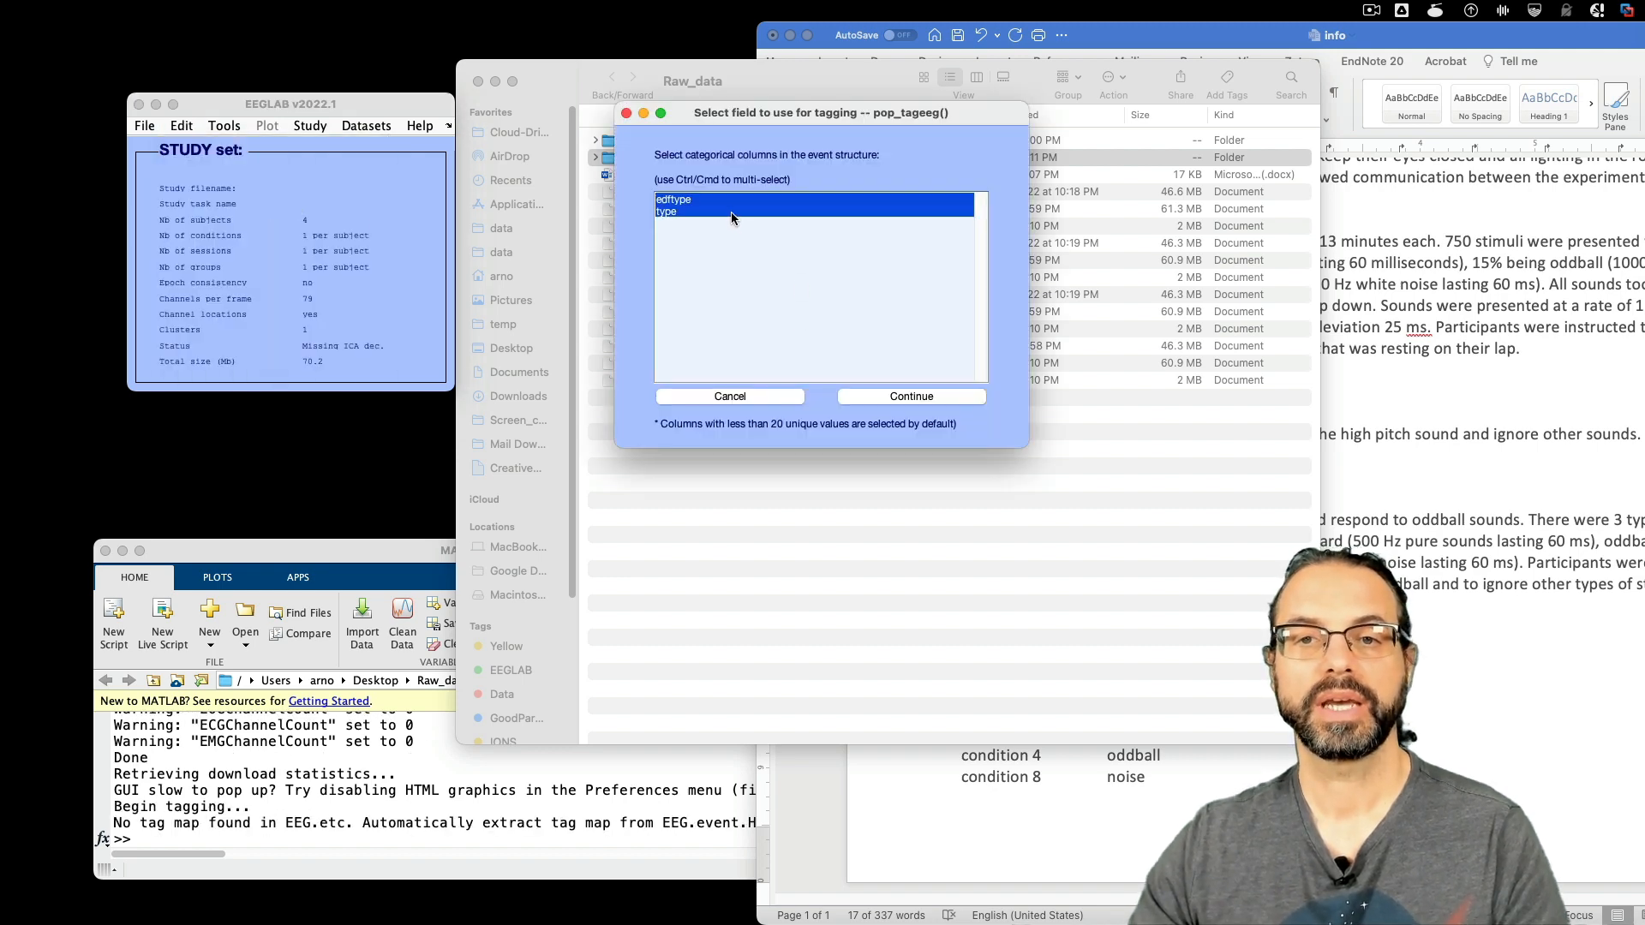
click(903, 394)
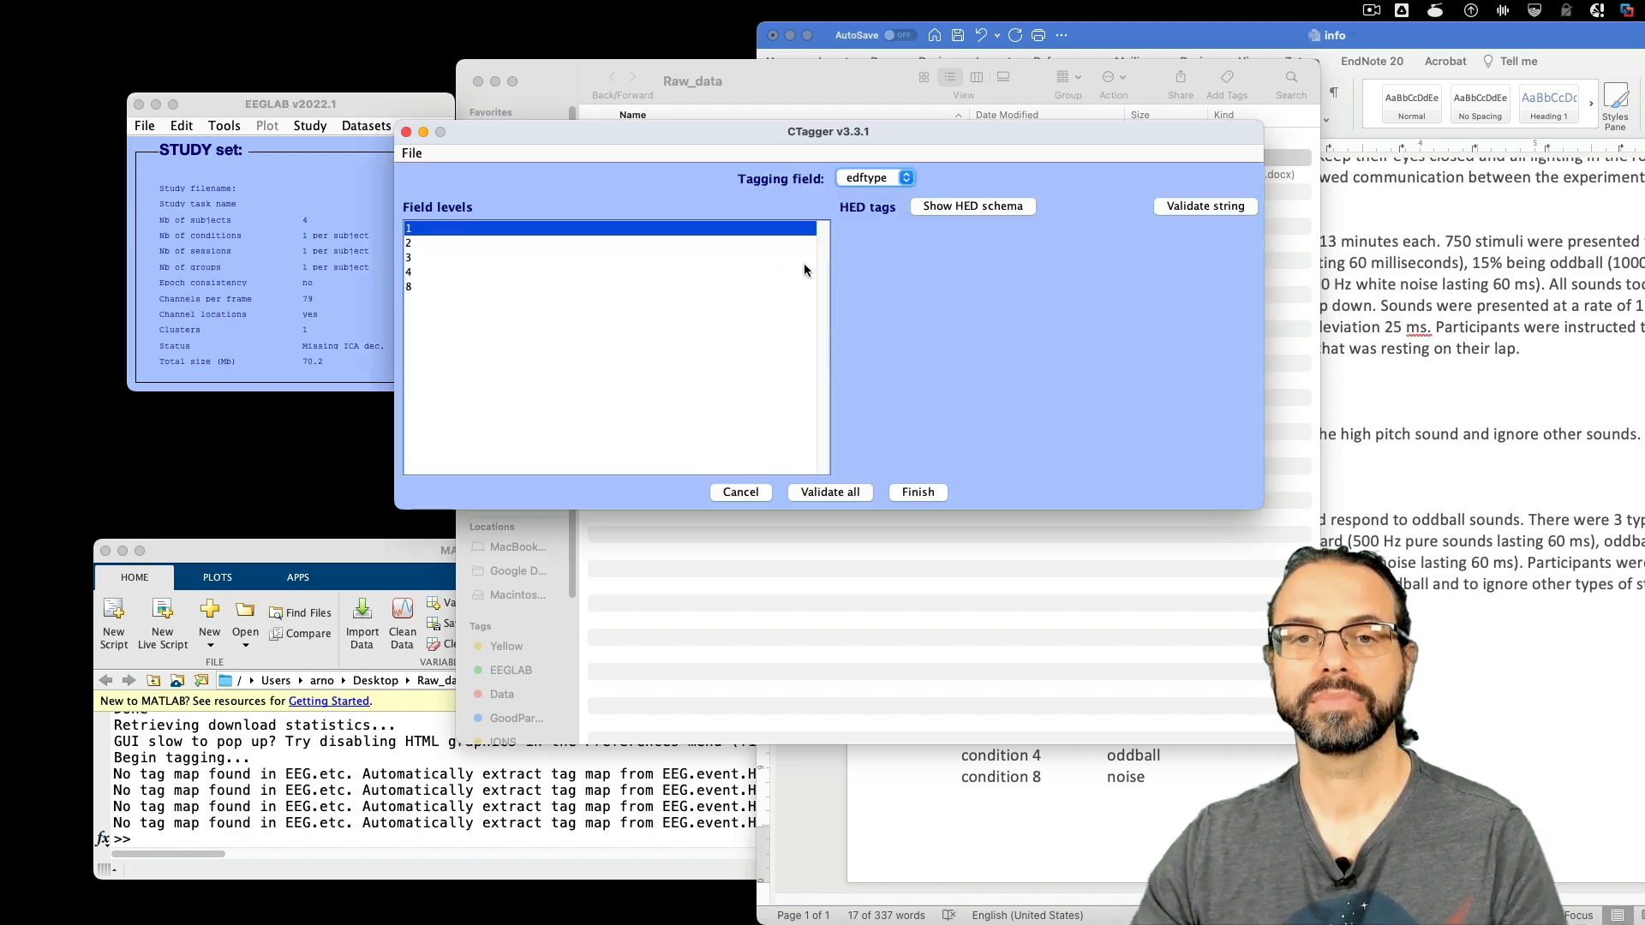
click(876, 180)
click(870, 188)
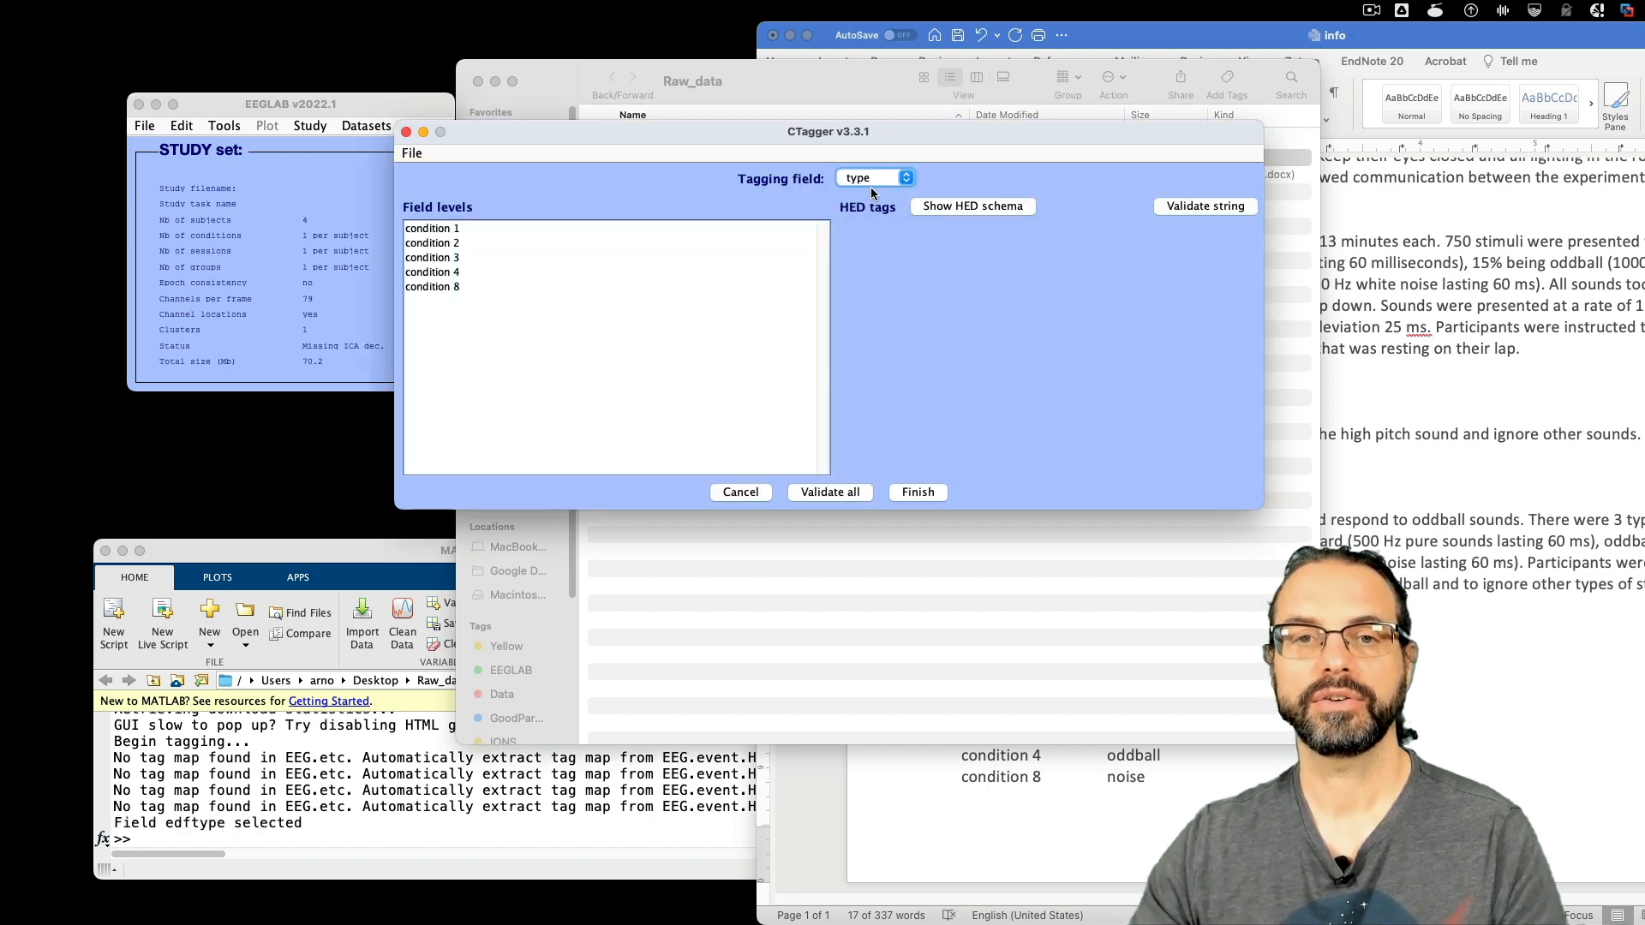
- Bring the Conditions list of the info document into view behind the CTagger window for reference
click(615, 228)
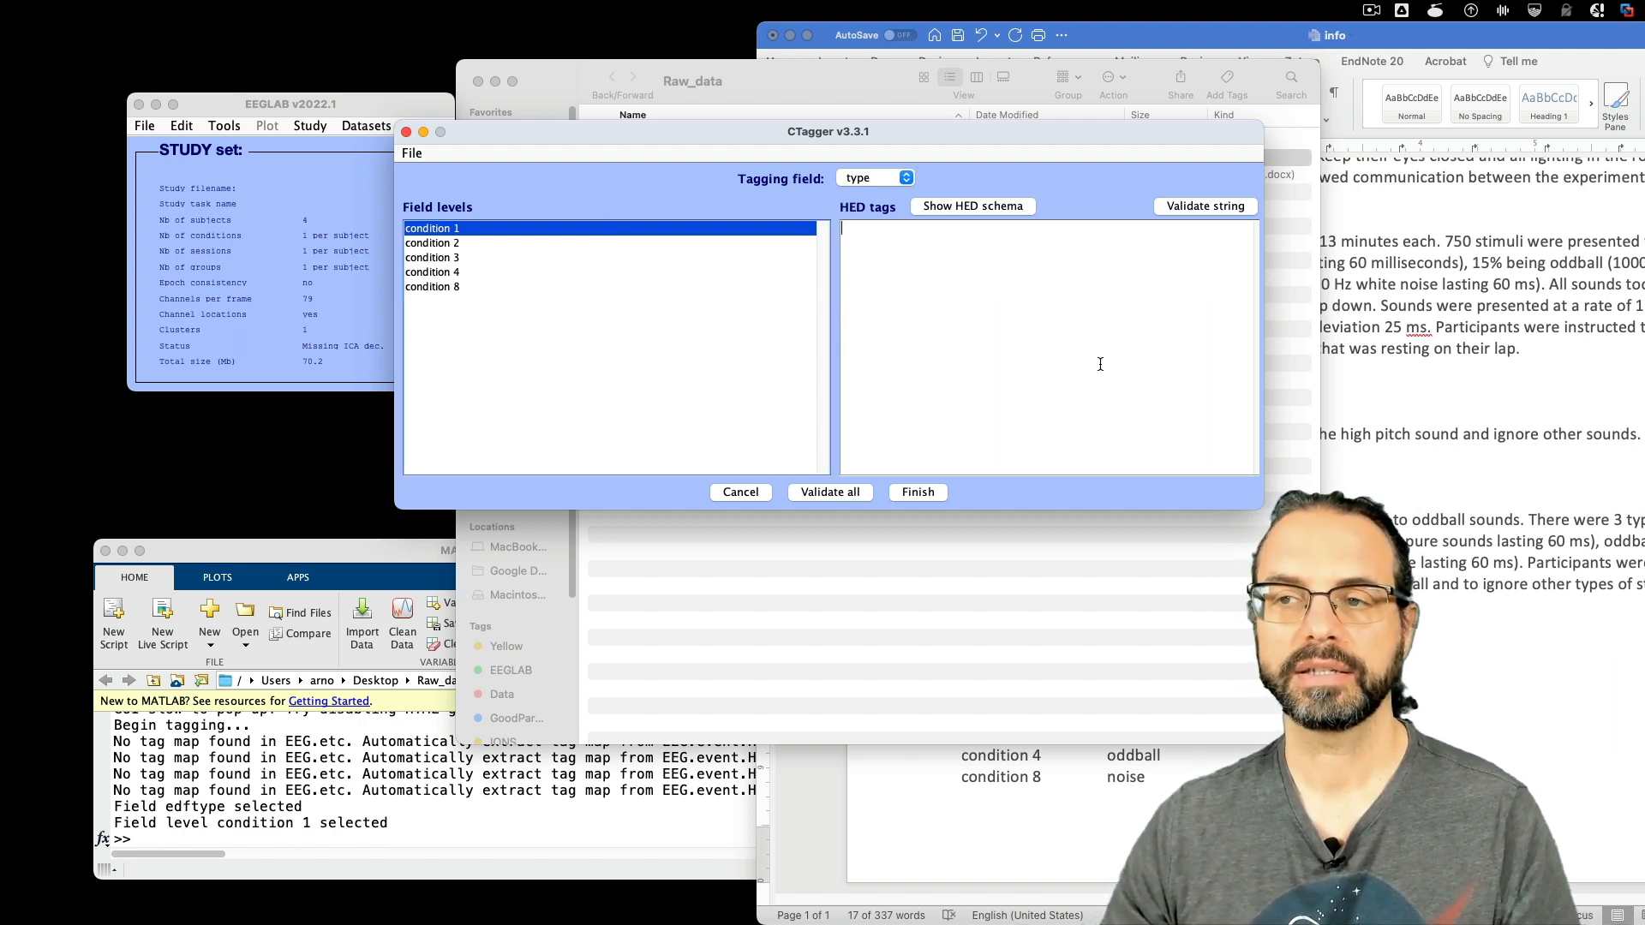
drag(815, 71, 814, 67)
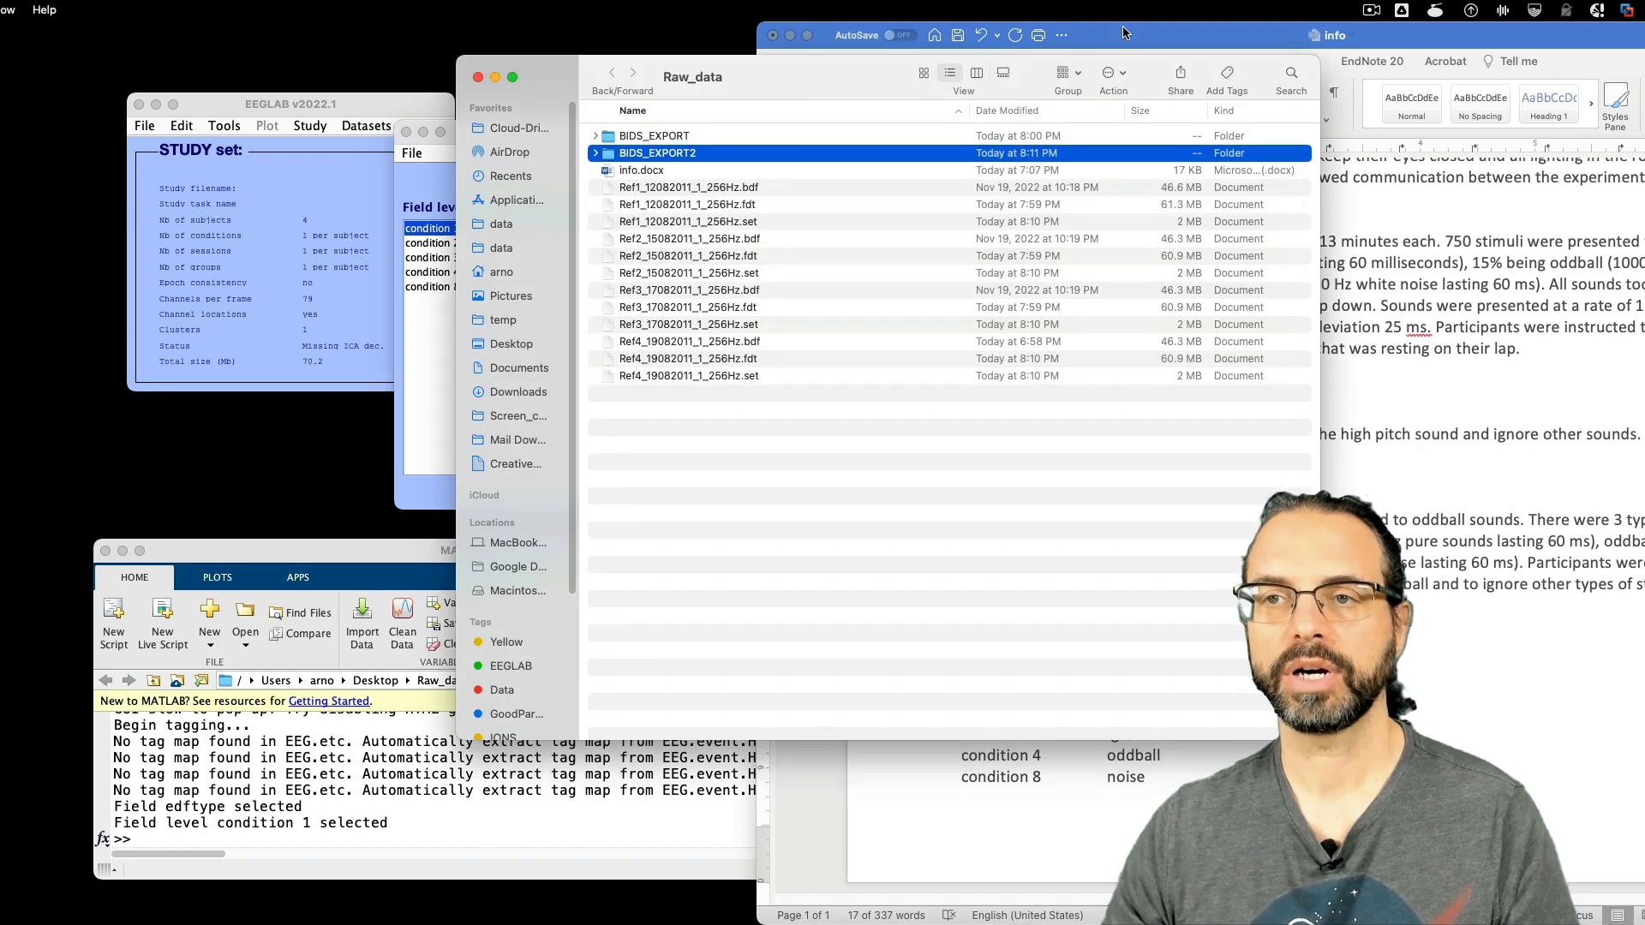
click(1024, 43)
click(429, 286)
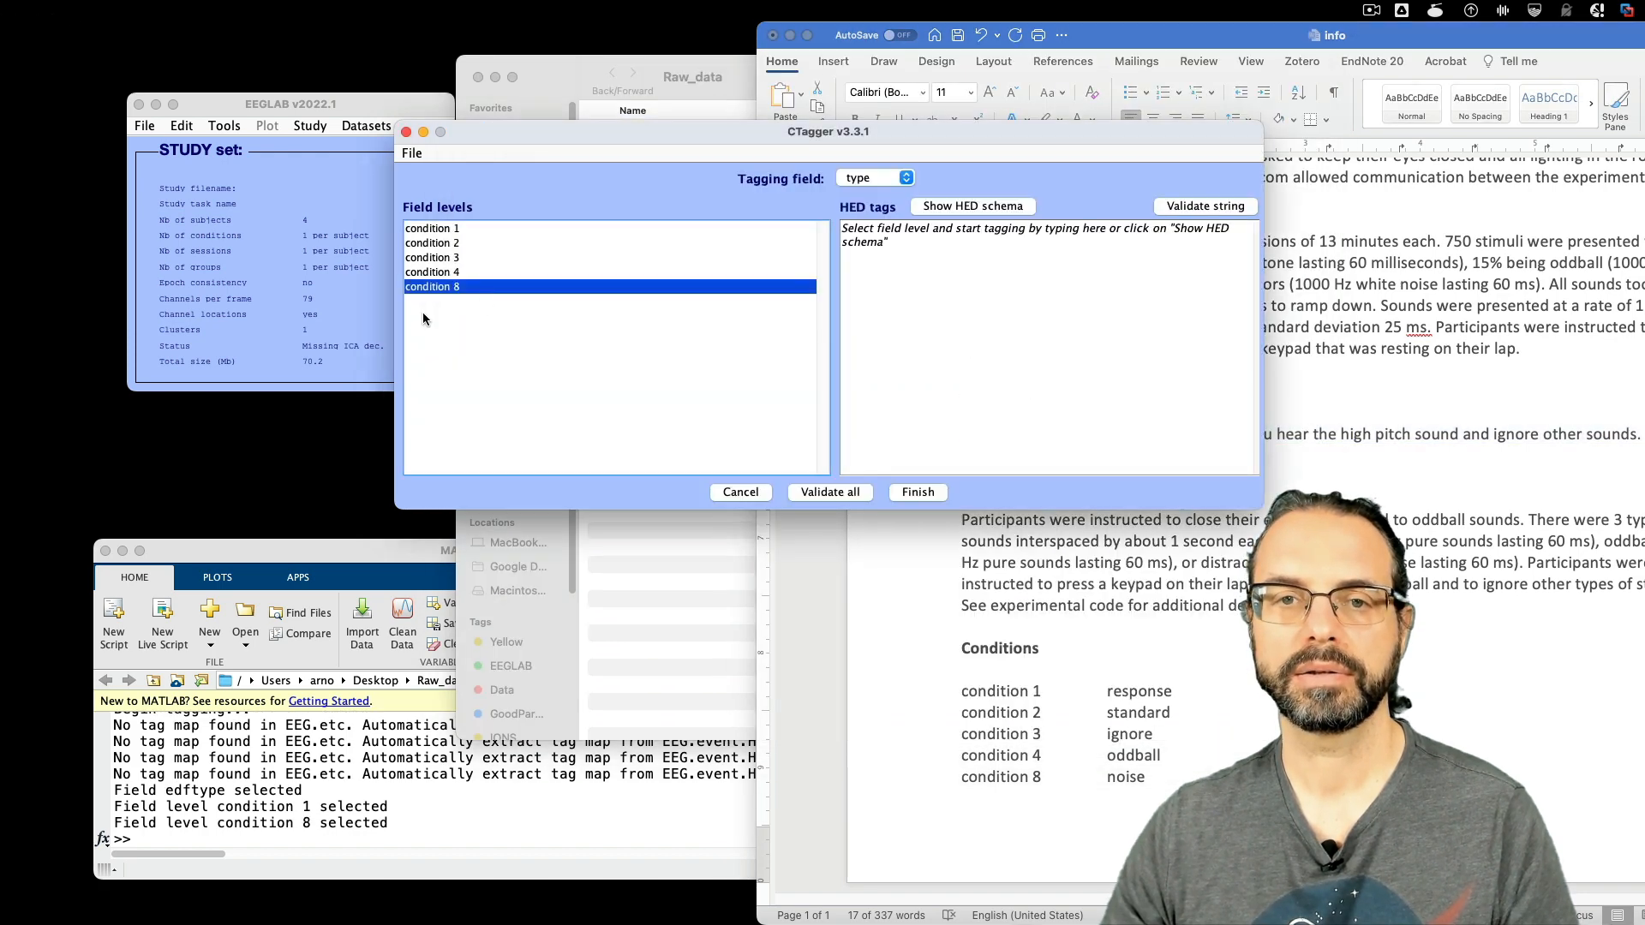
- Tag condition 1 with the HED tags Participant-response, Agent-action and Mouse-button
click(552, 229)
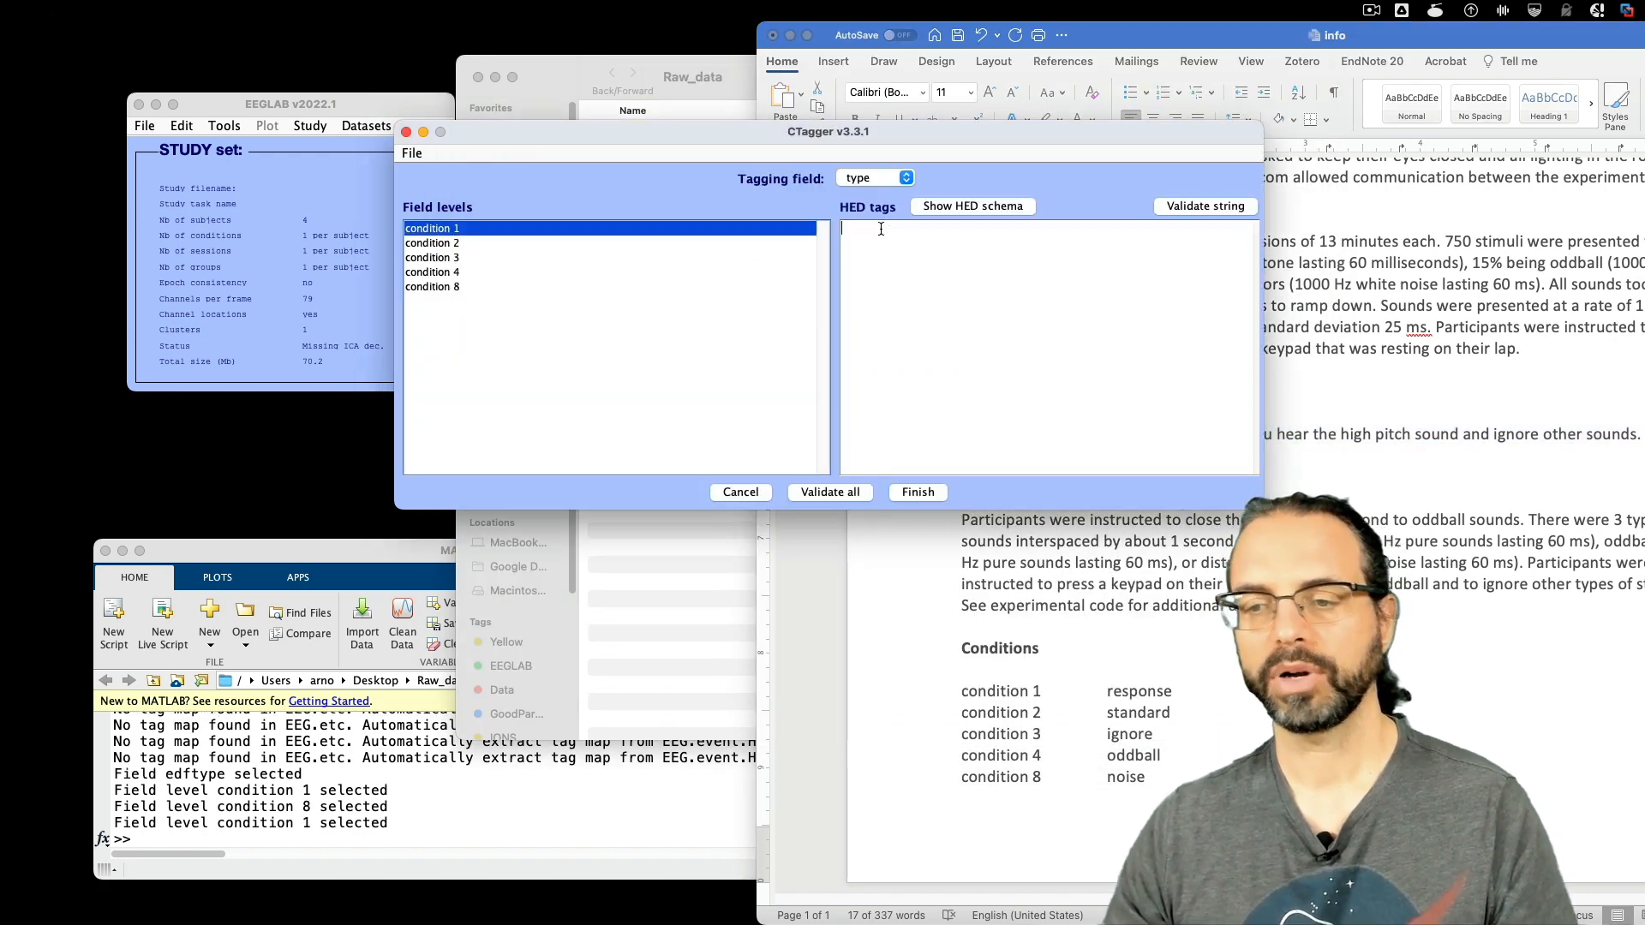
text(response)
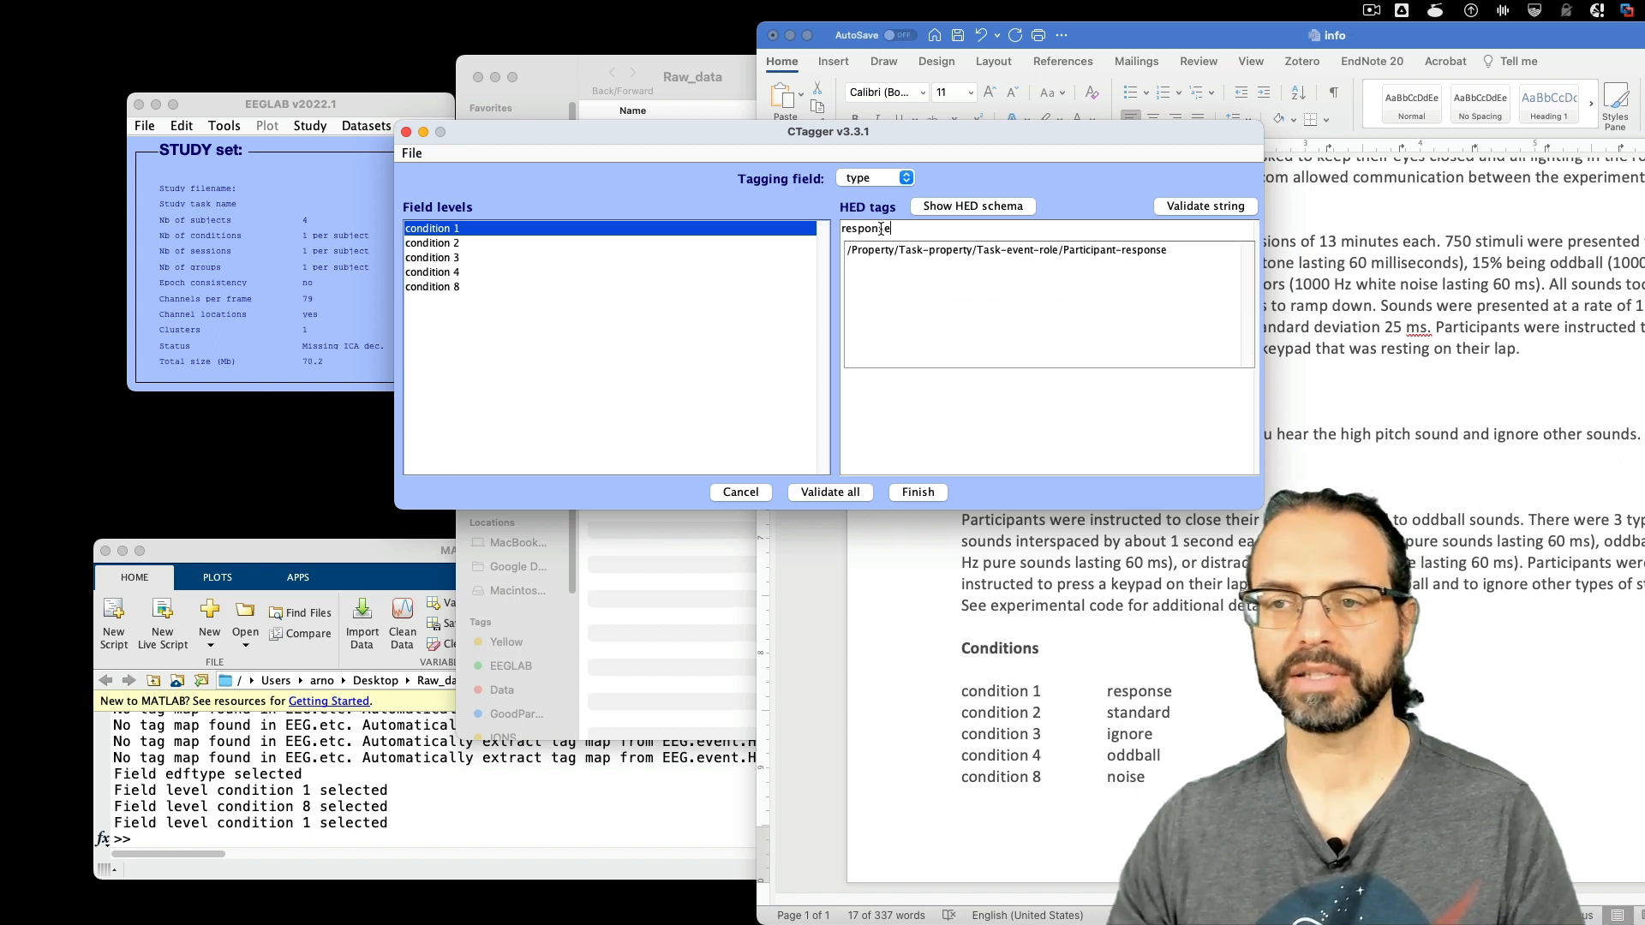
click(1077, 248)
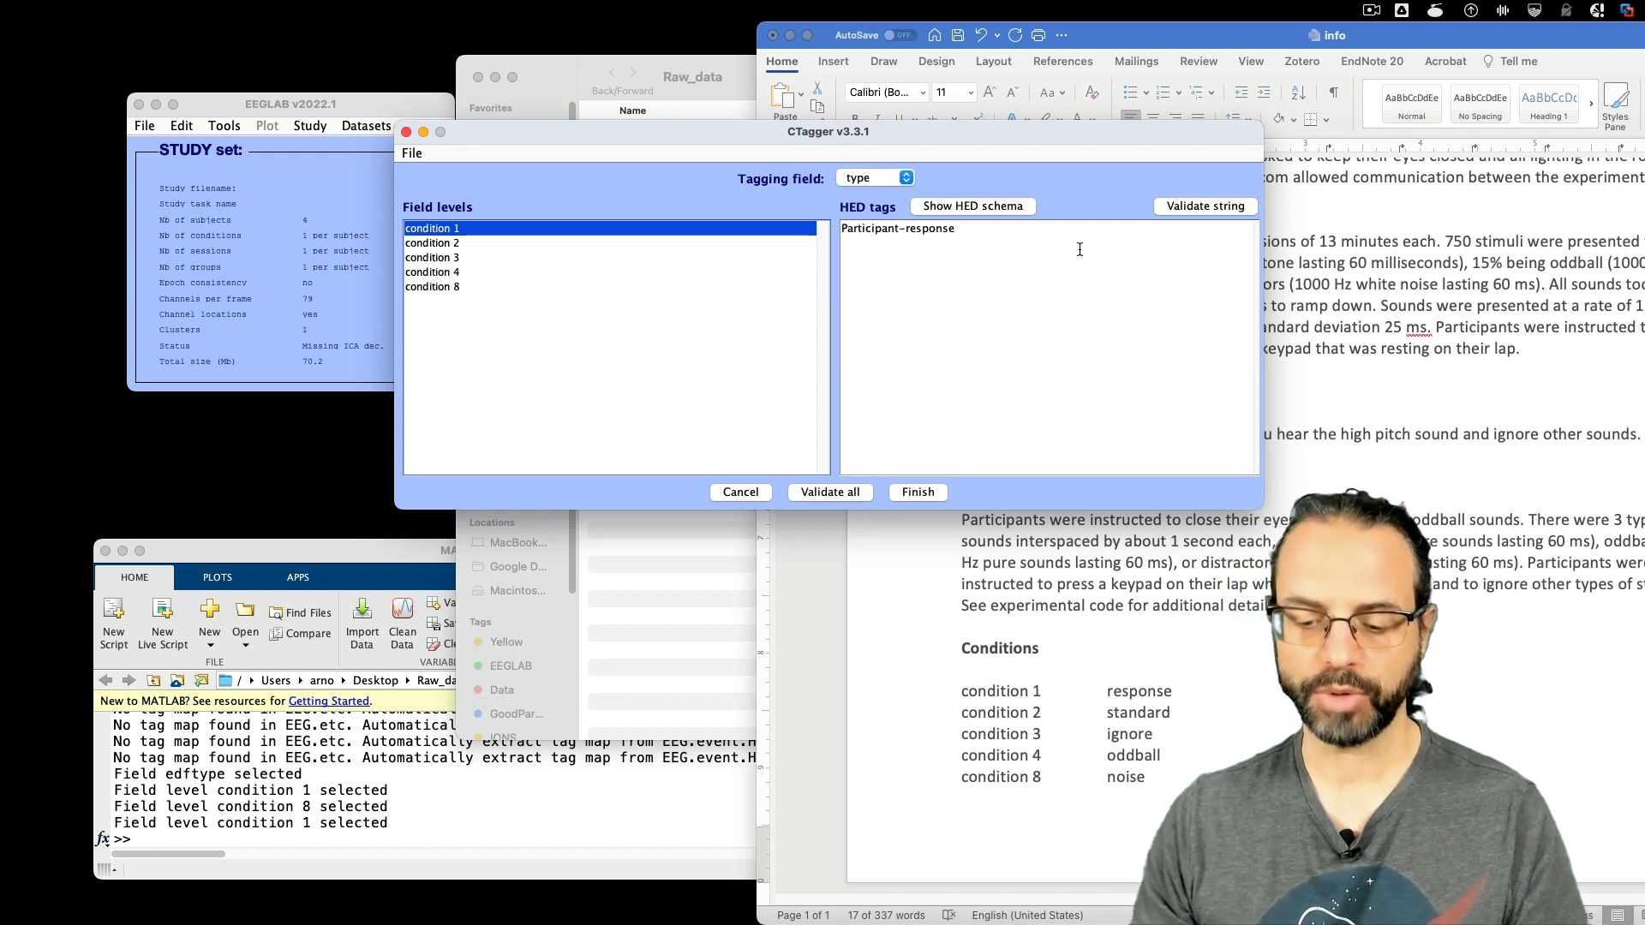
text(, action)
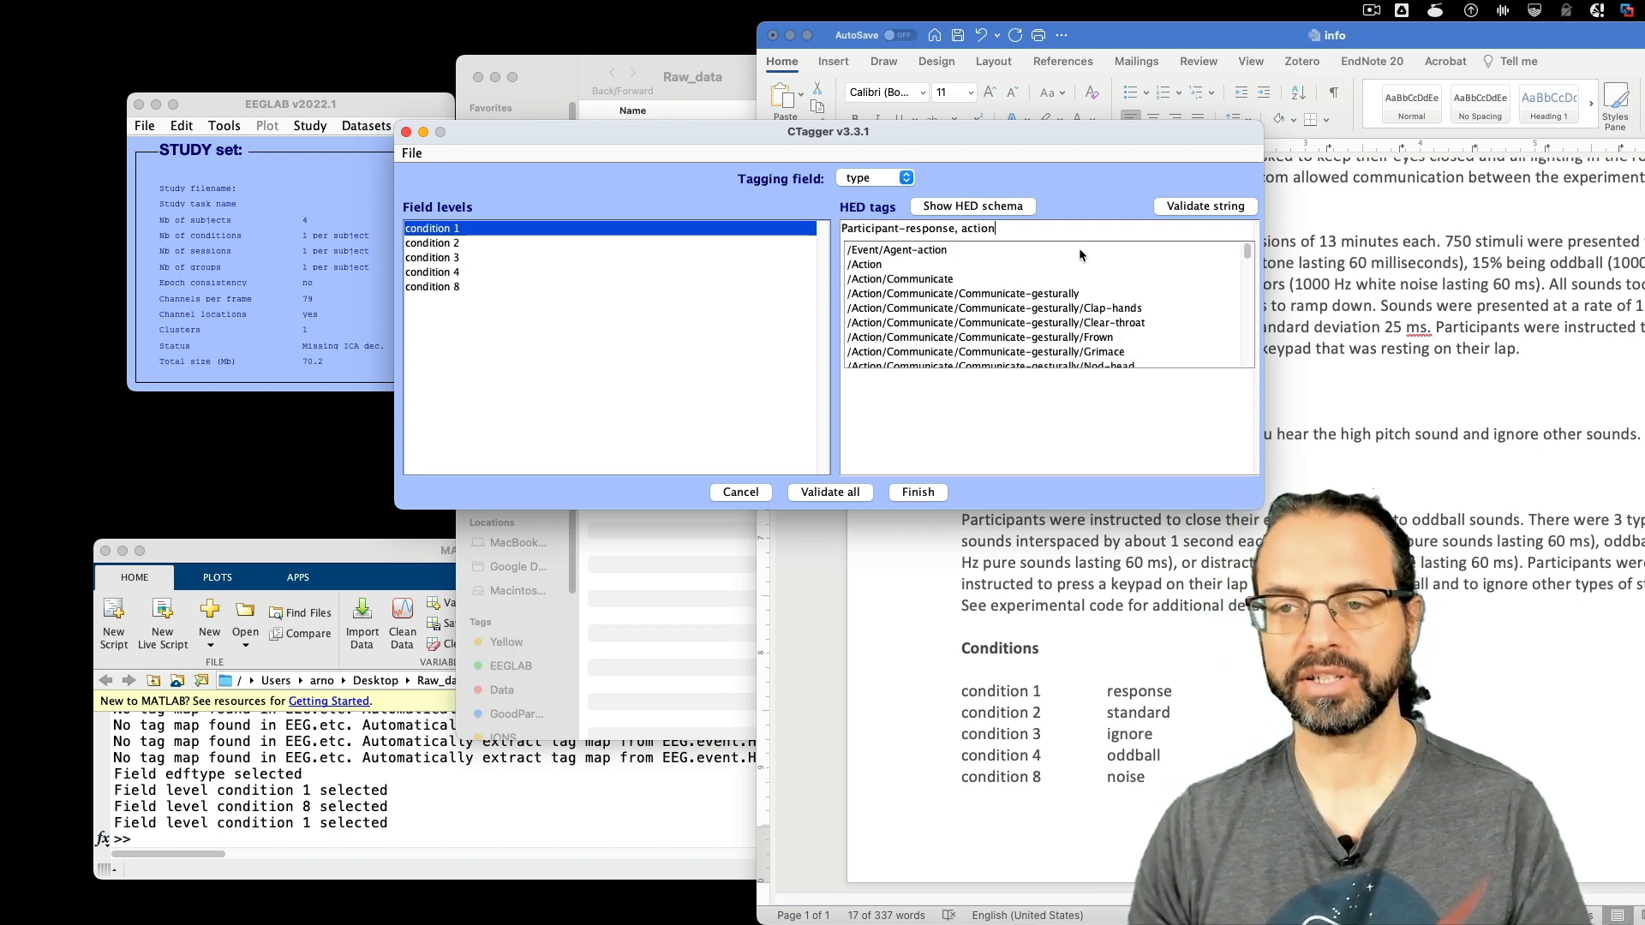
click(917, 250)
text(, )
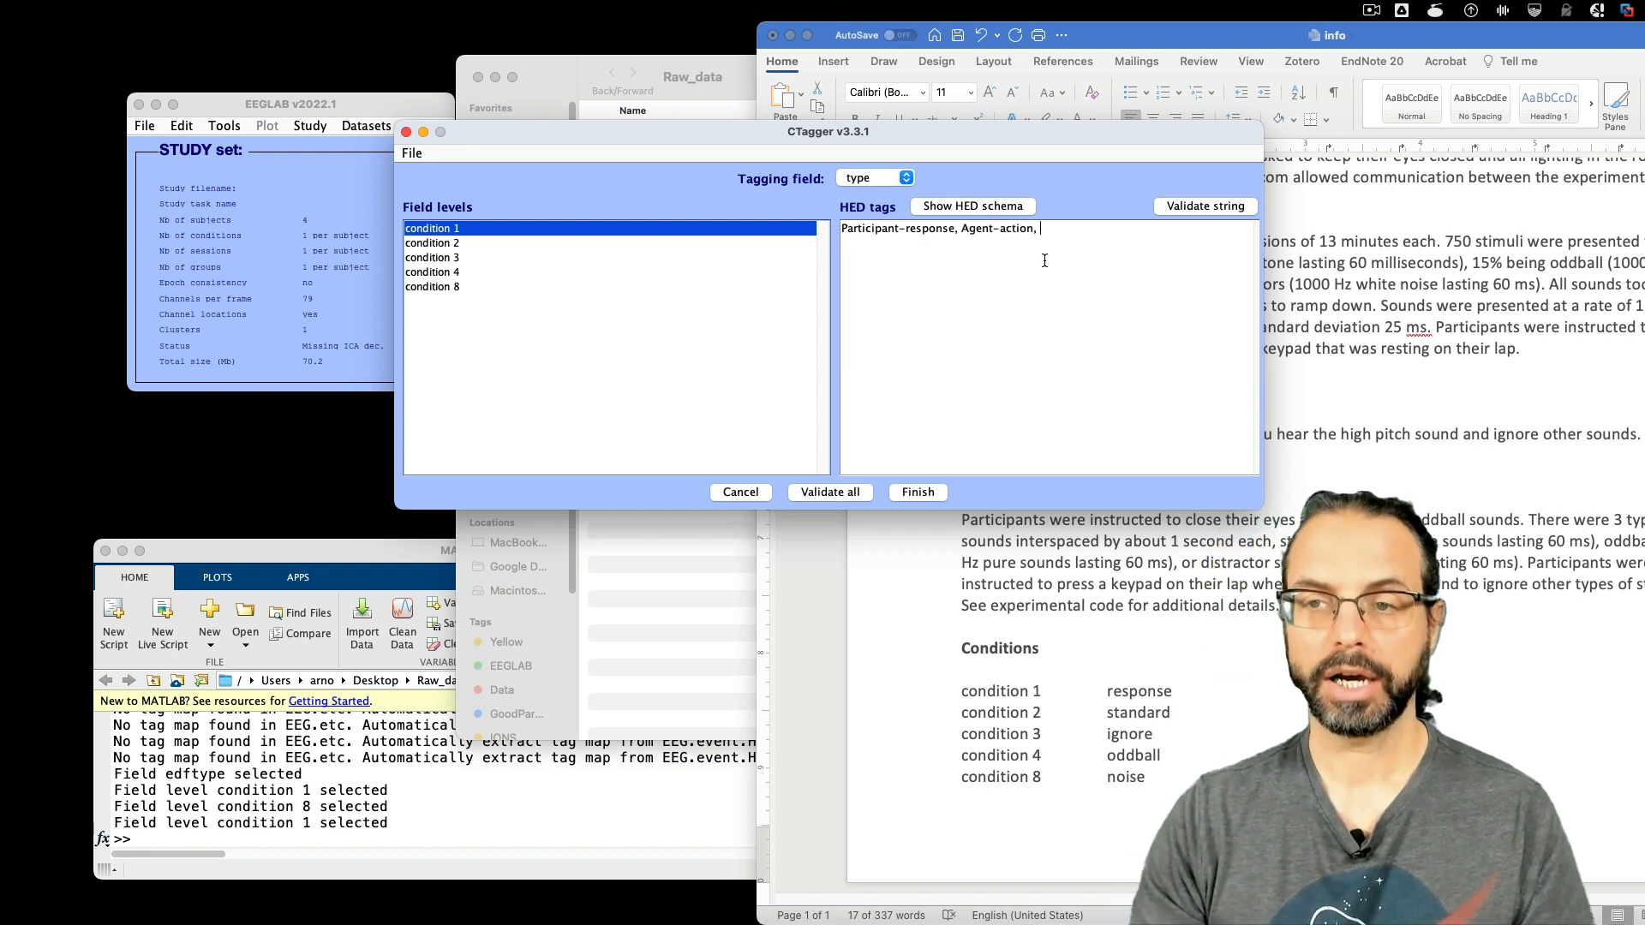
text(mouse)
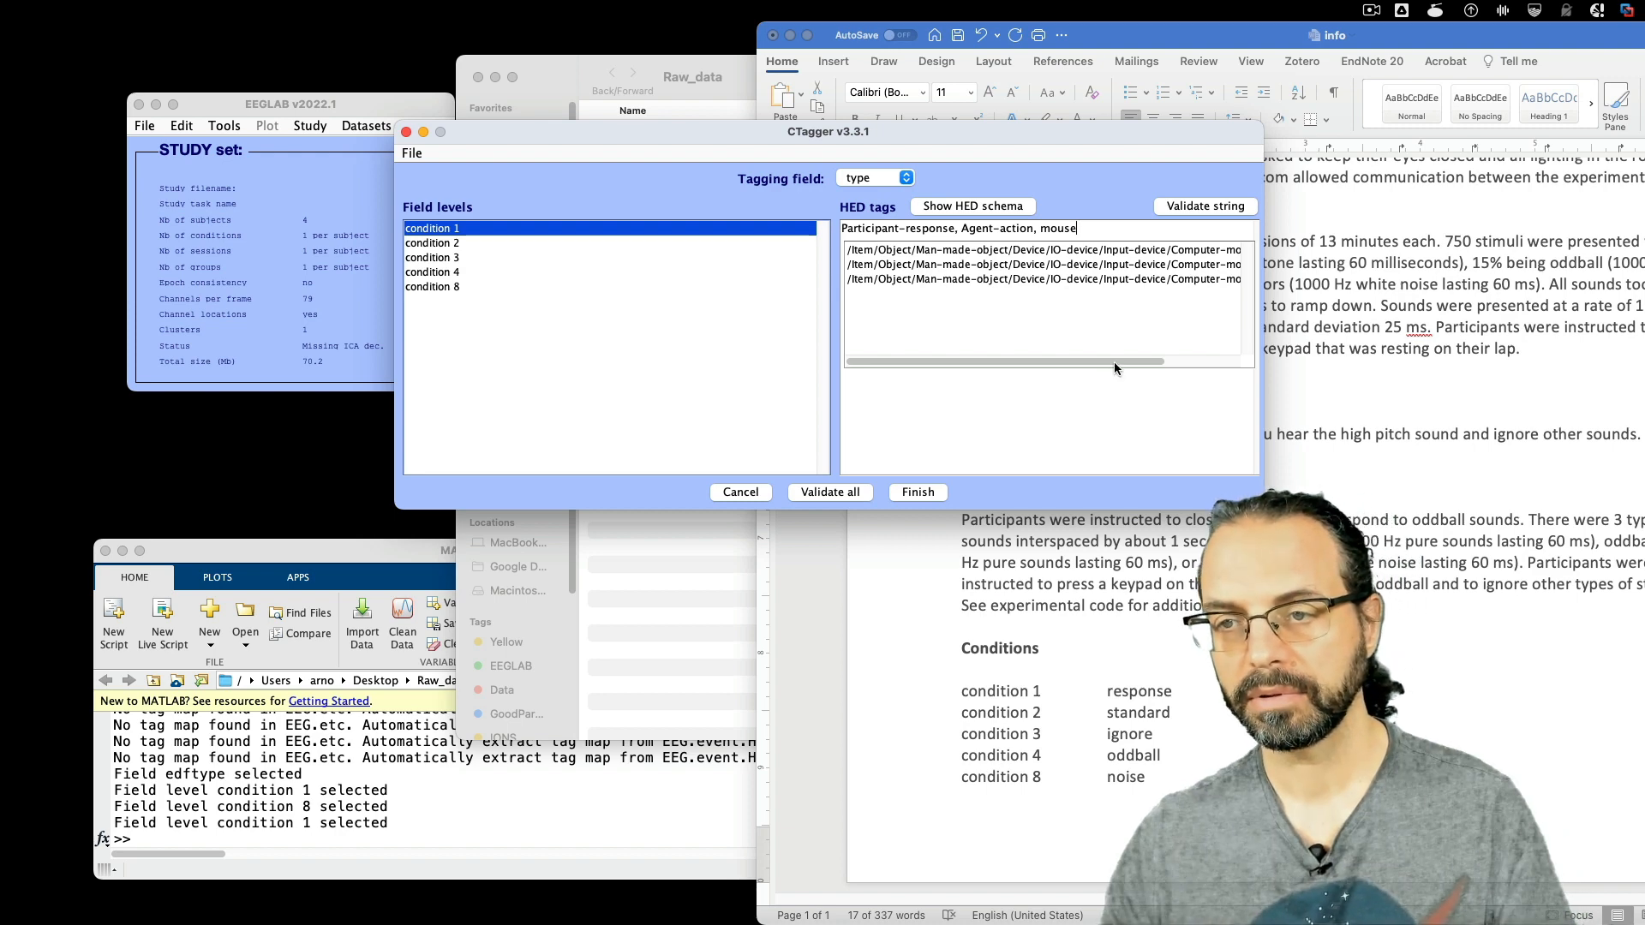
drag(1116, 368, 1237, 366)
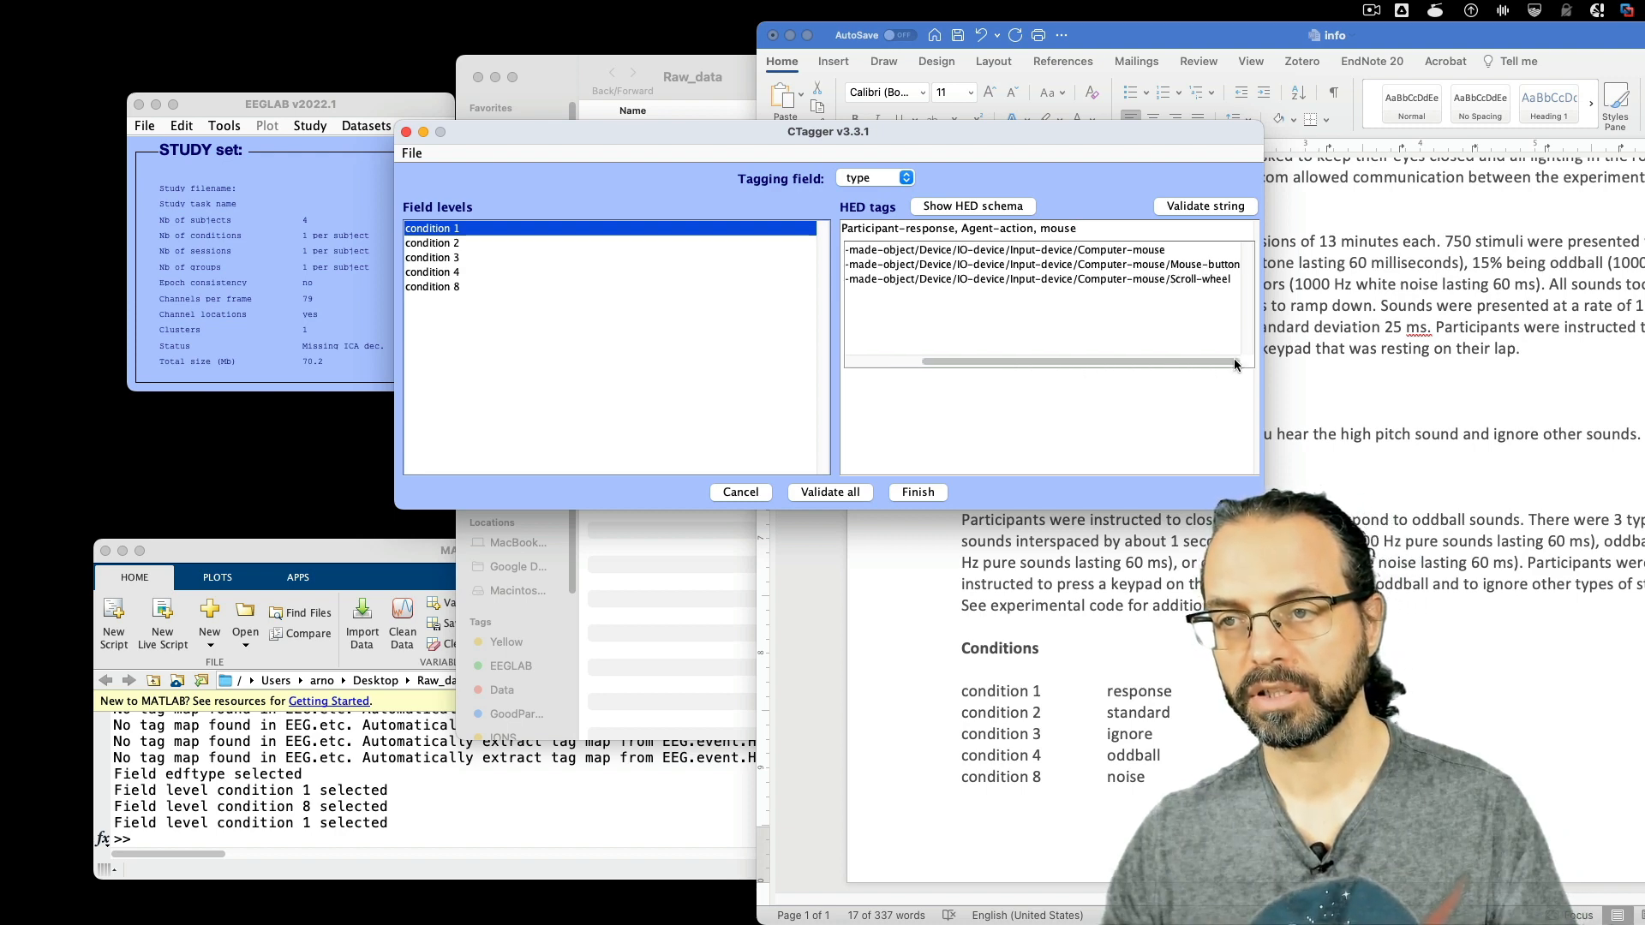
double_click(1202, 266)
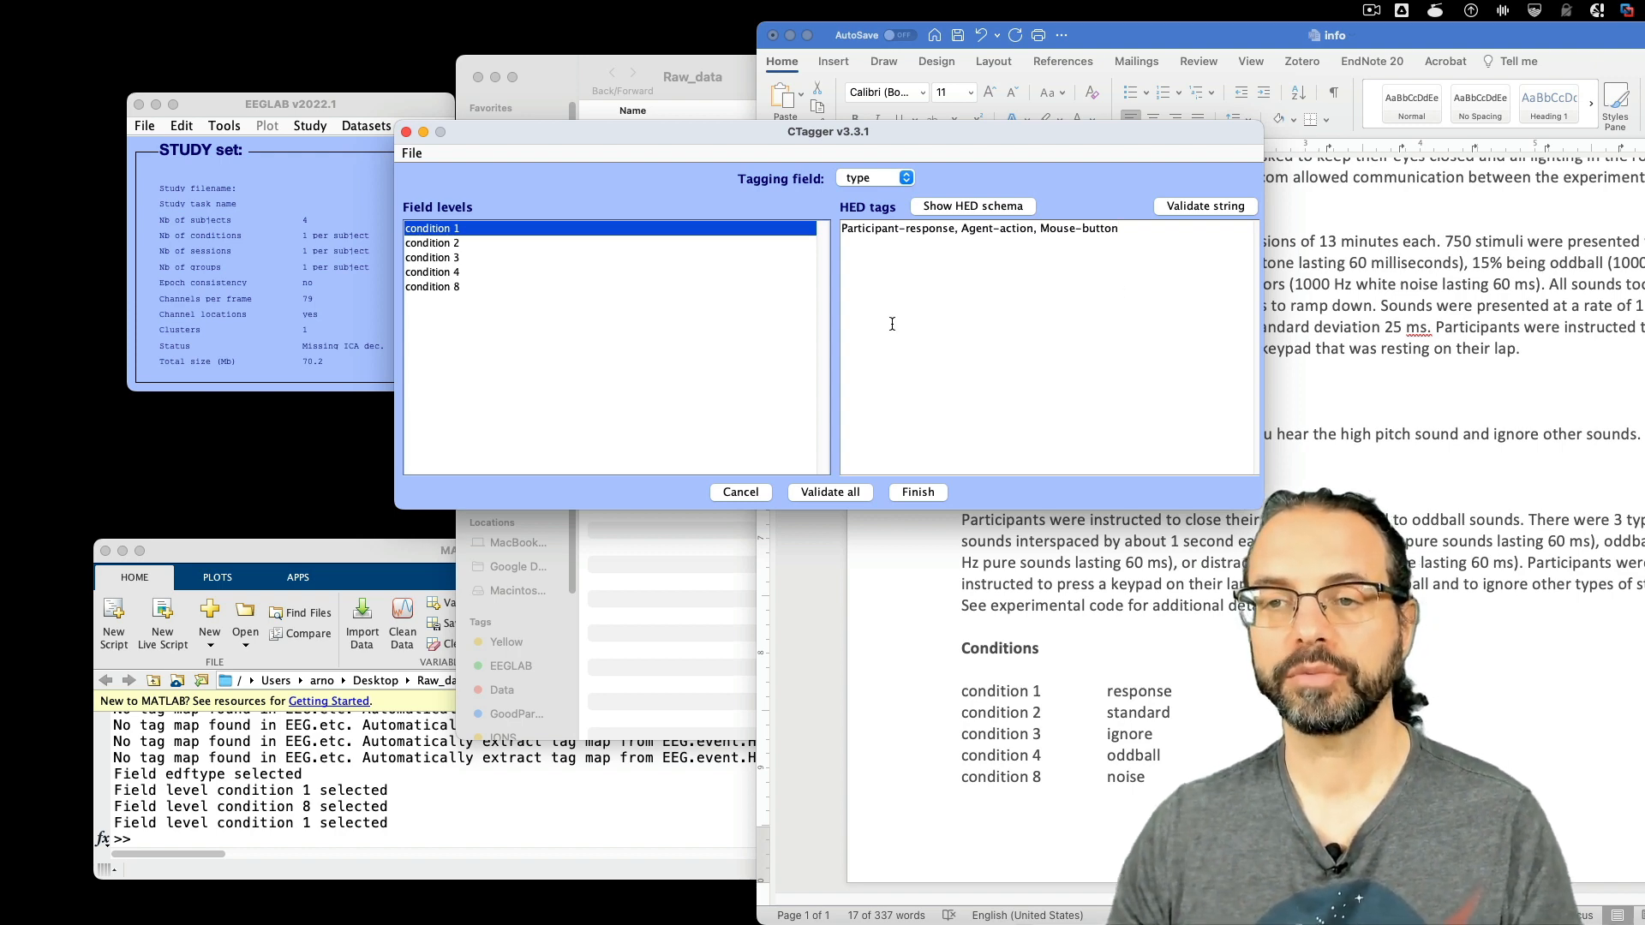
- Tag condition 2 with the HED tags Experimental-stimulus and Auditory-attribute
click(524, 242)
click(939, 254)
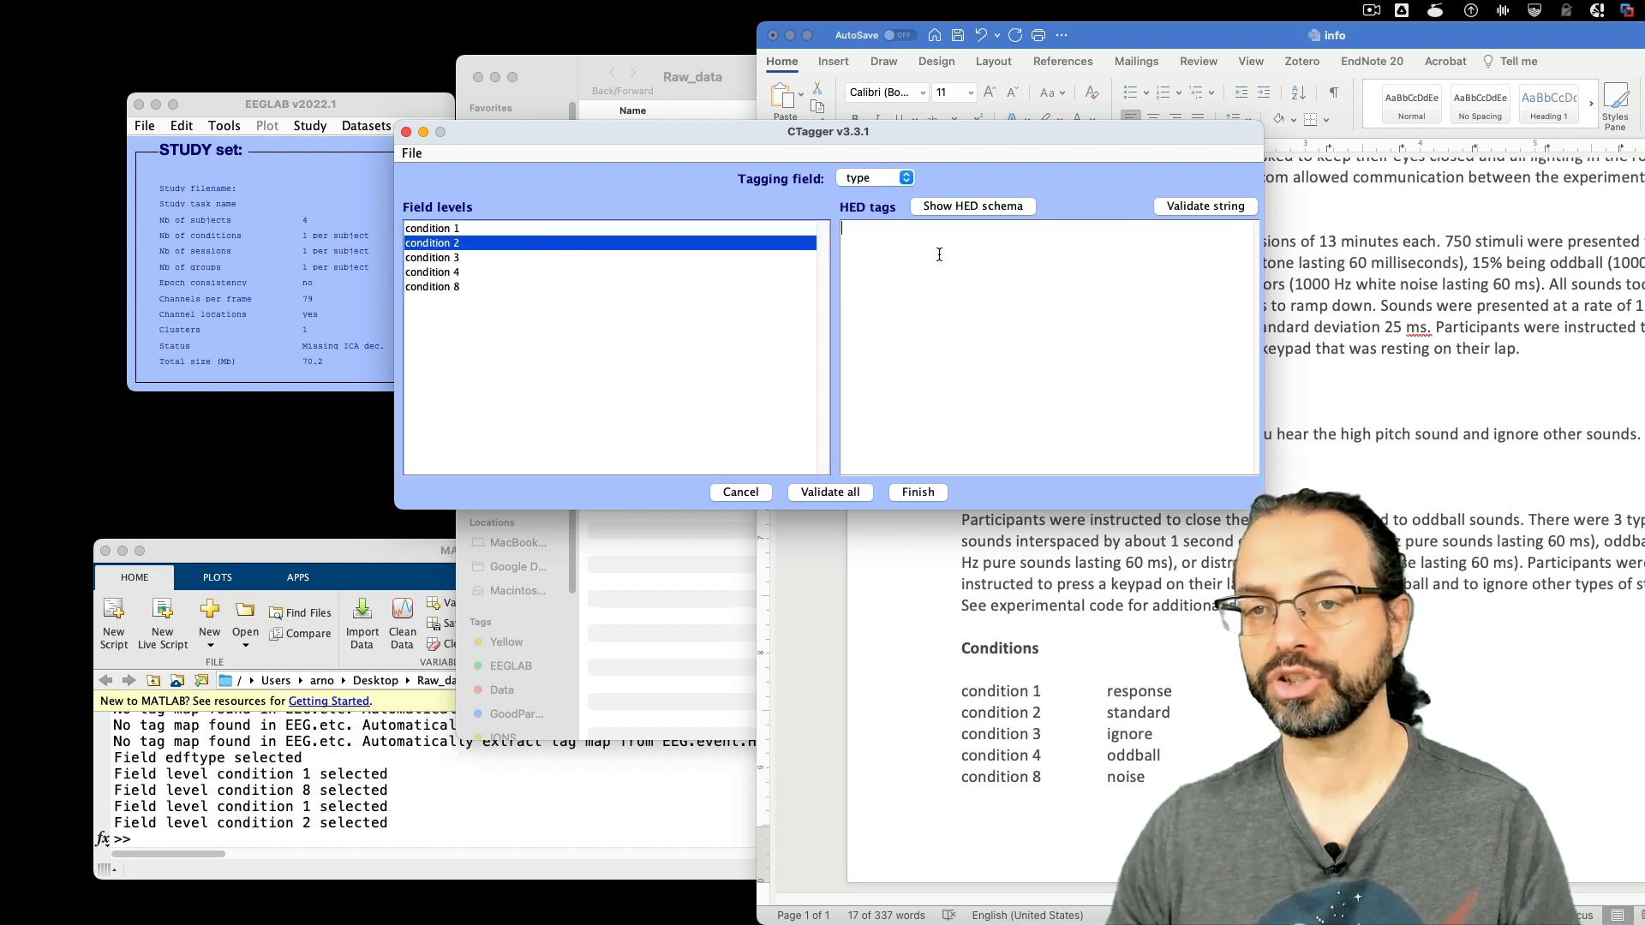
text(stimulu)
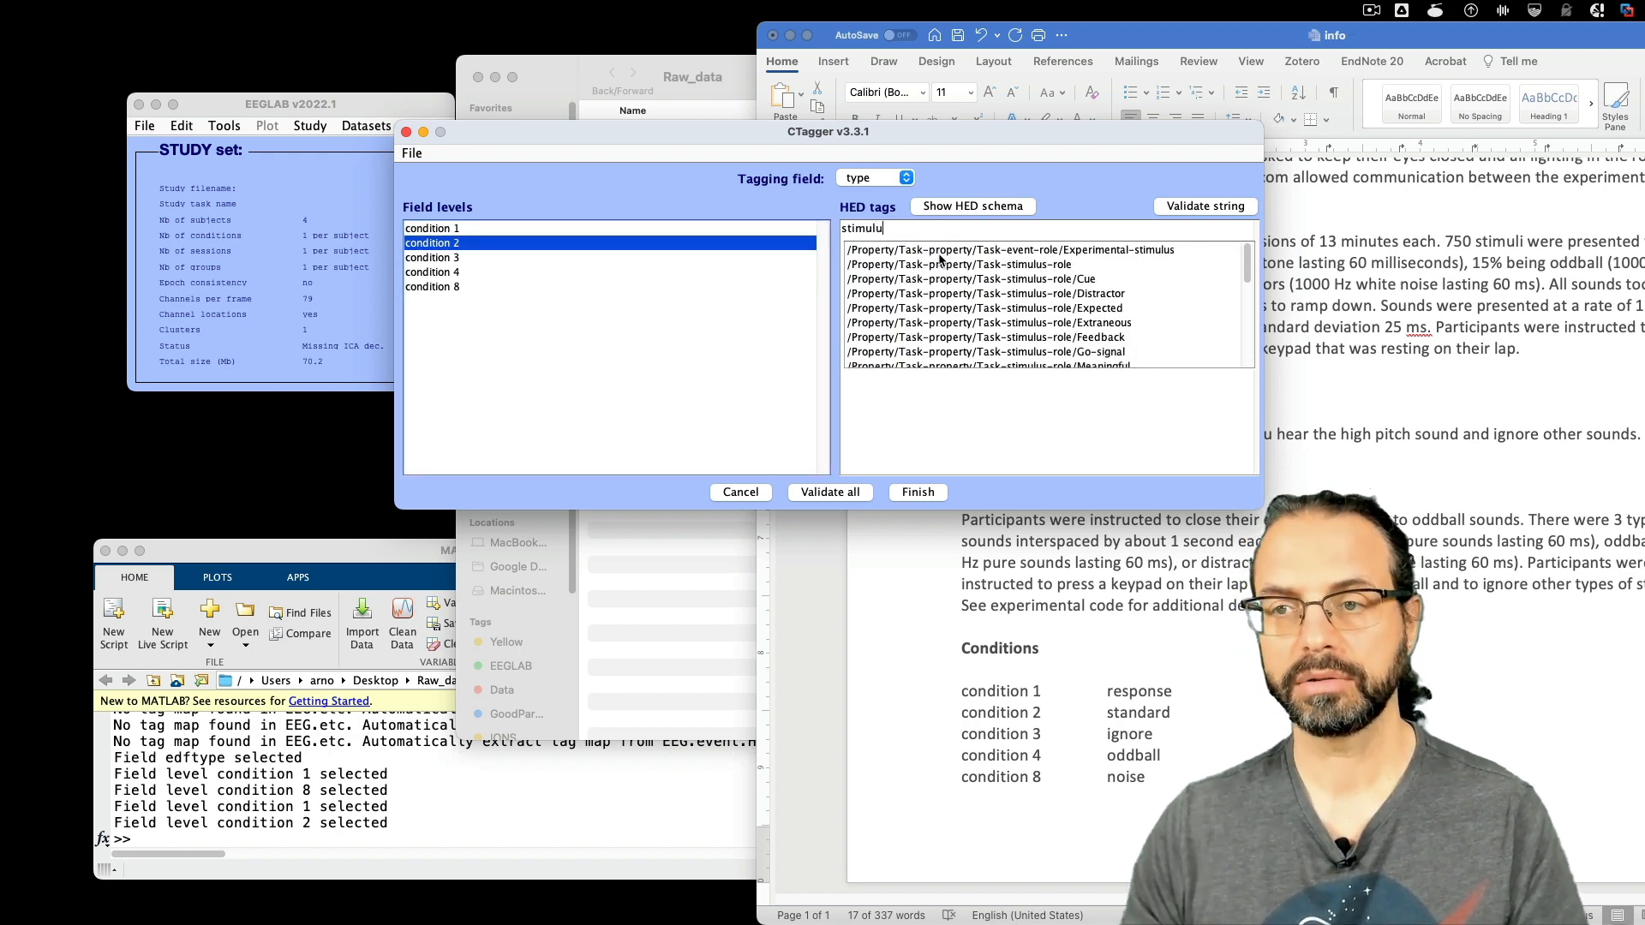
click(1001, 249)
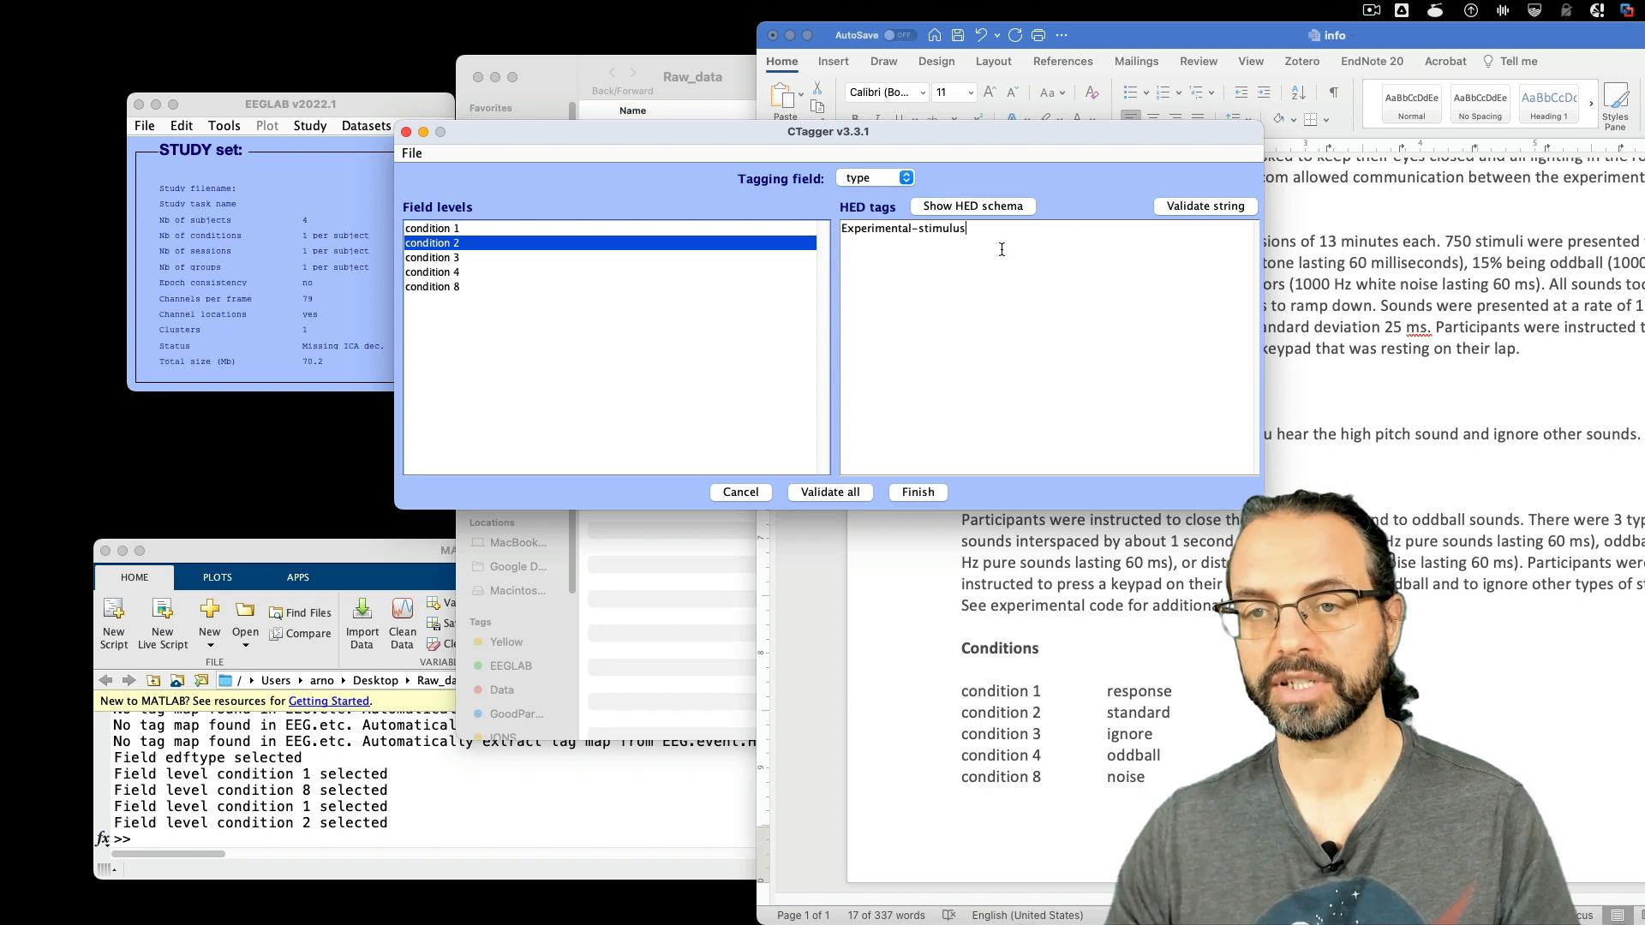
text(, aud)
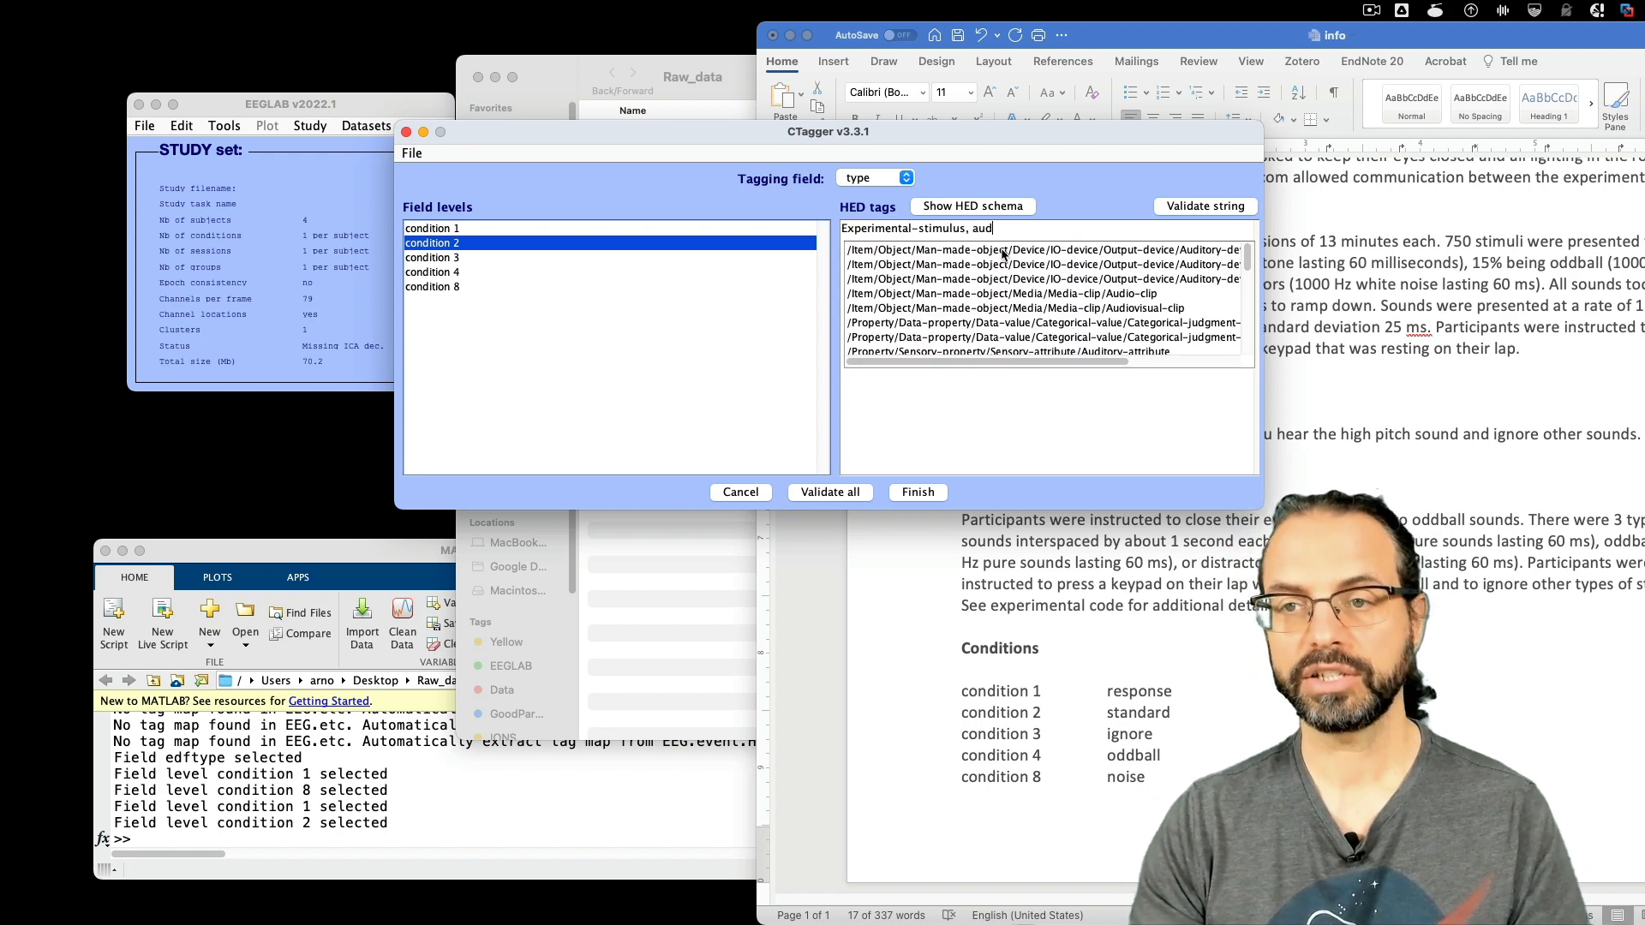
text(ito)
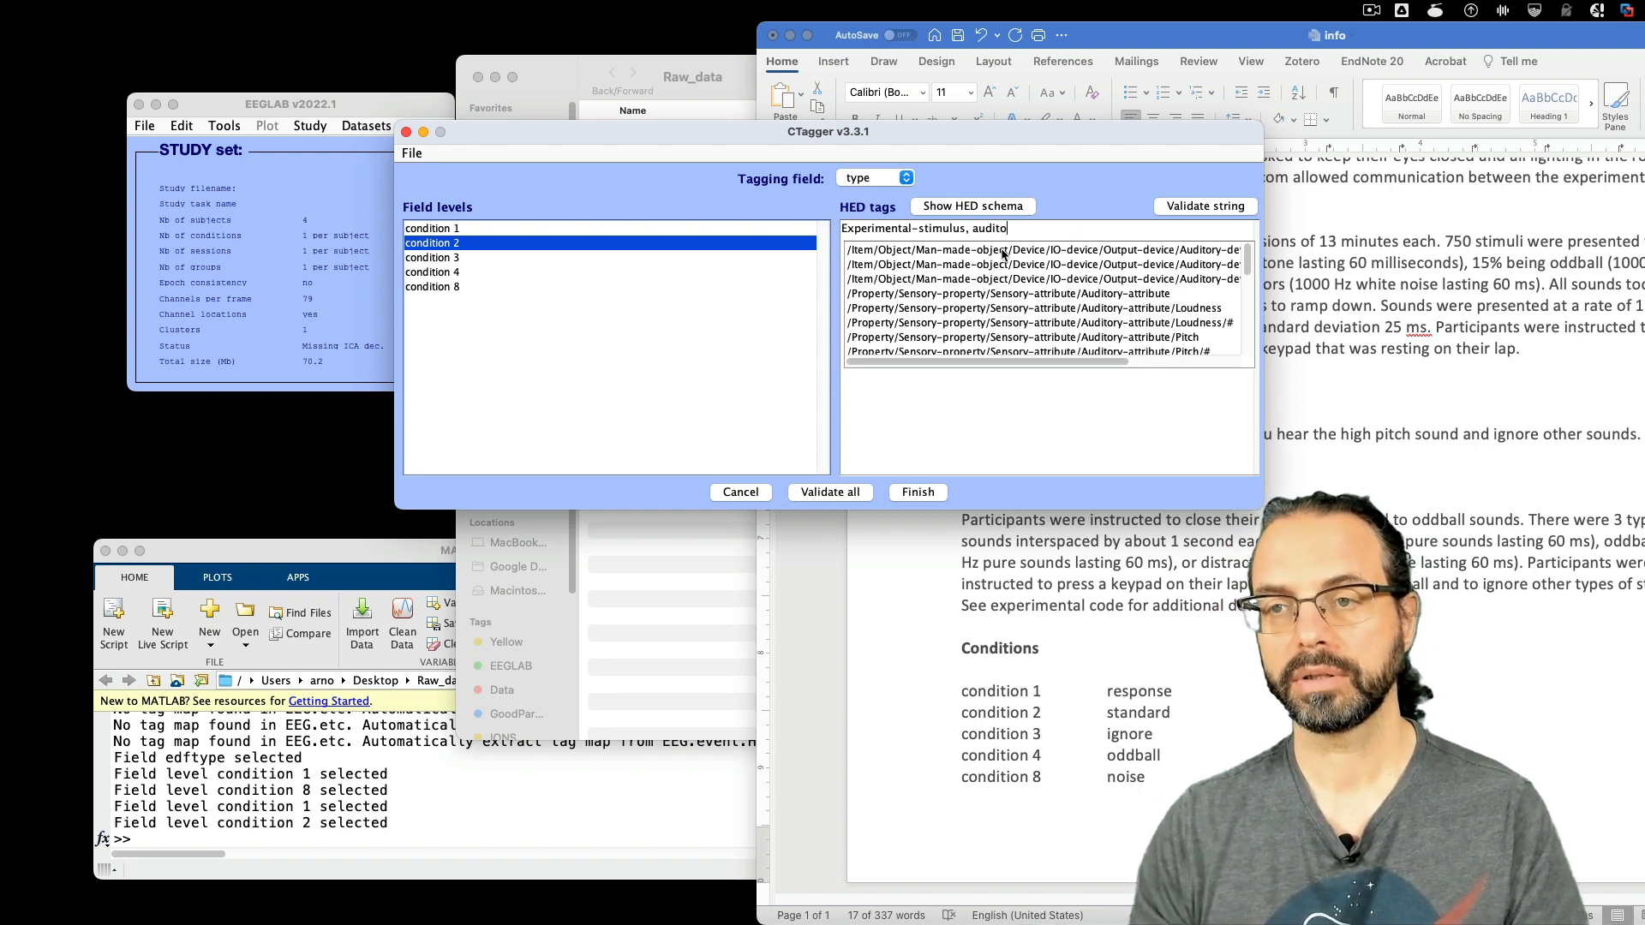
drag(1047, 362, 1044, 363)
click(1116, 288)
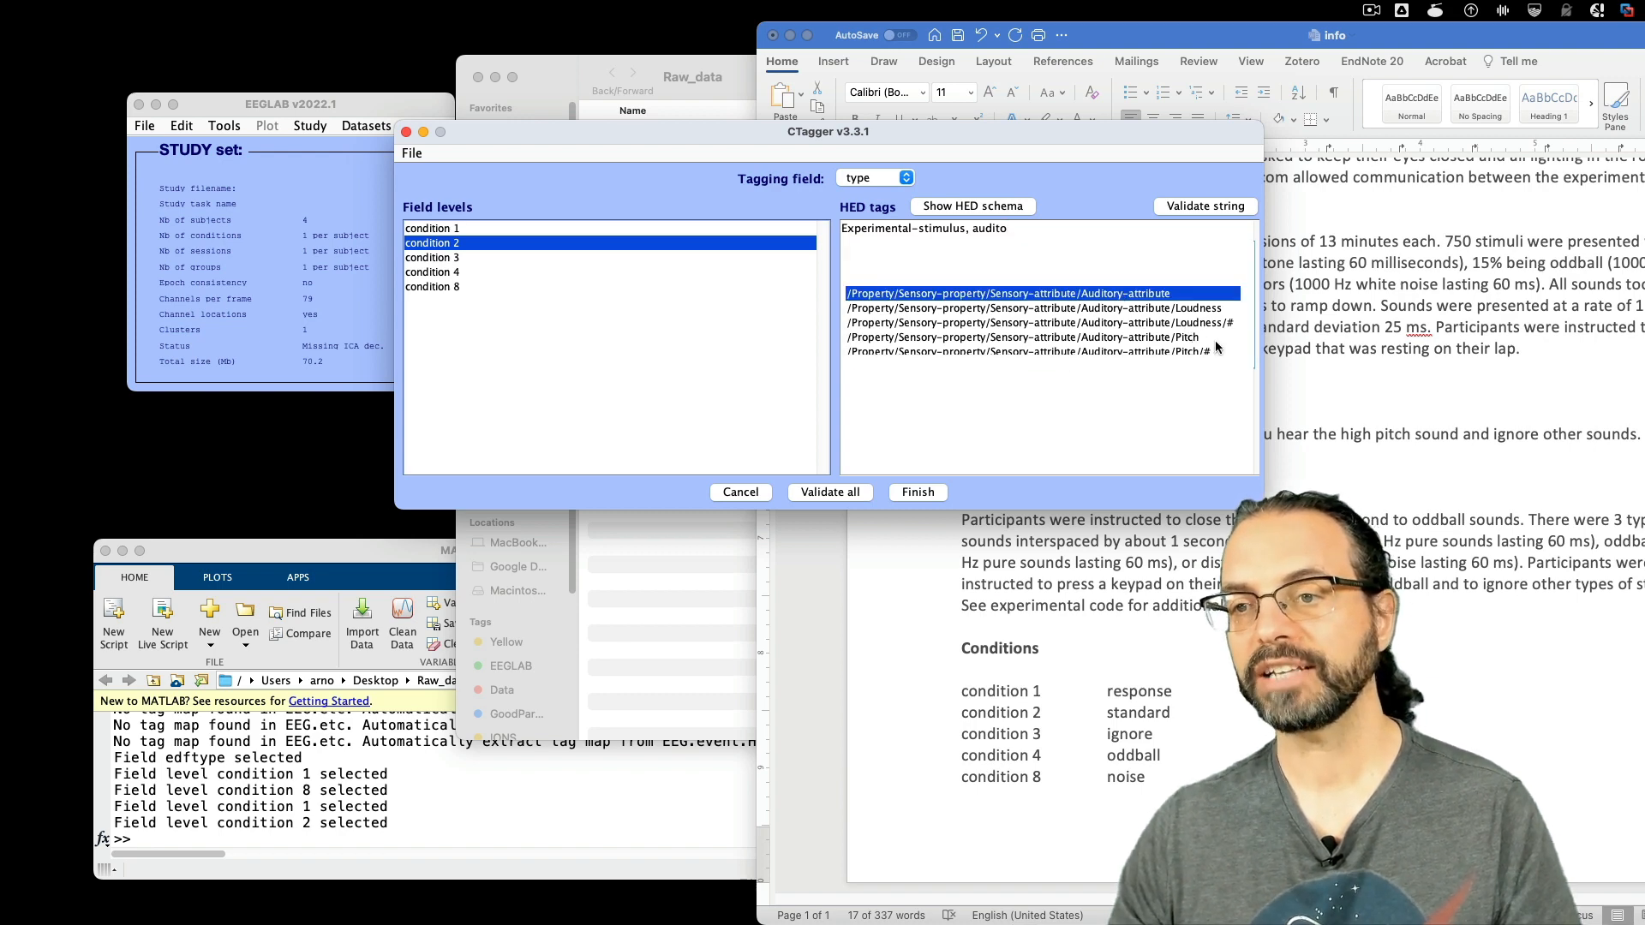
click(1151, 296)
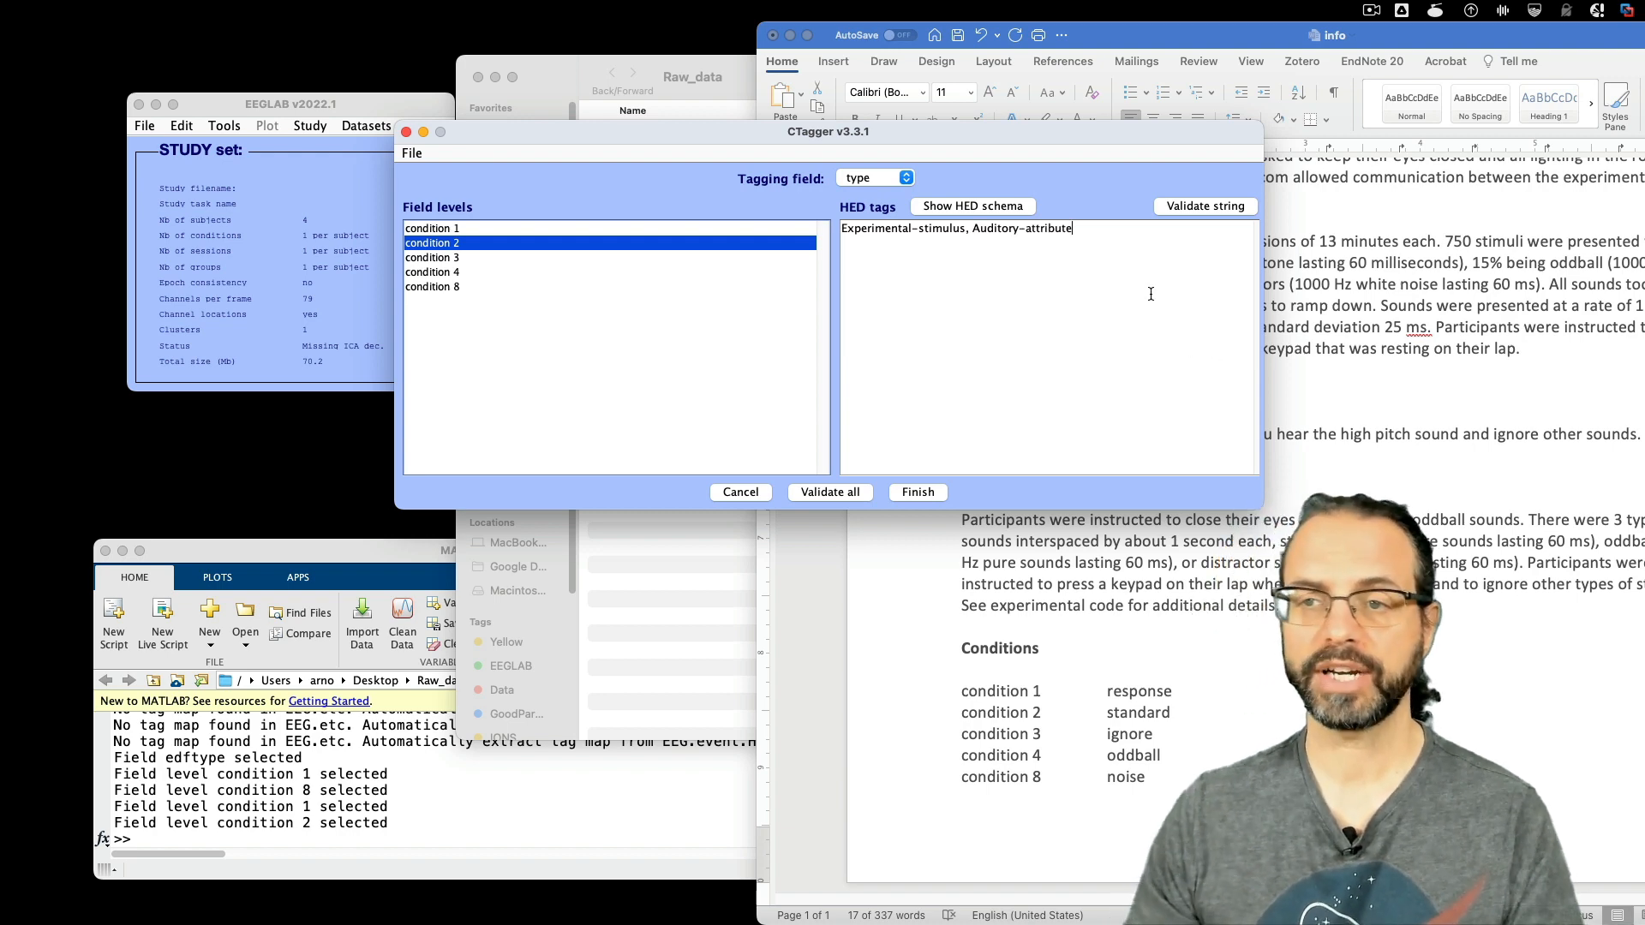
- Append a comma separator after Auditory-attribute in condition 2's HED tags
text(, )
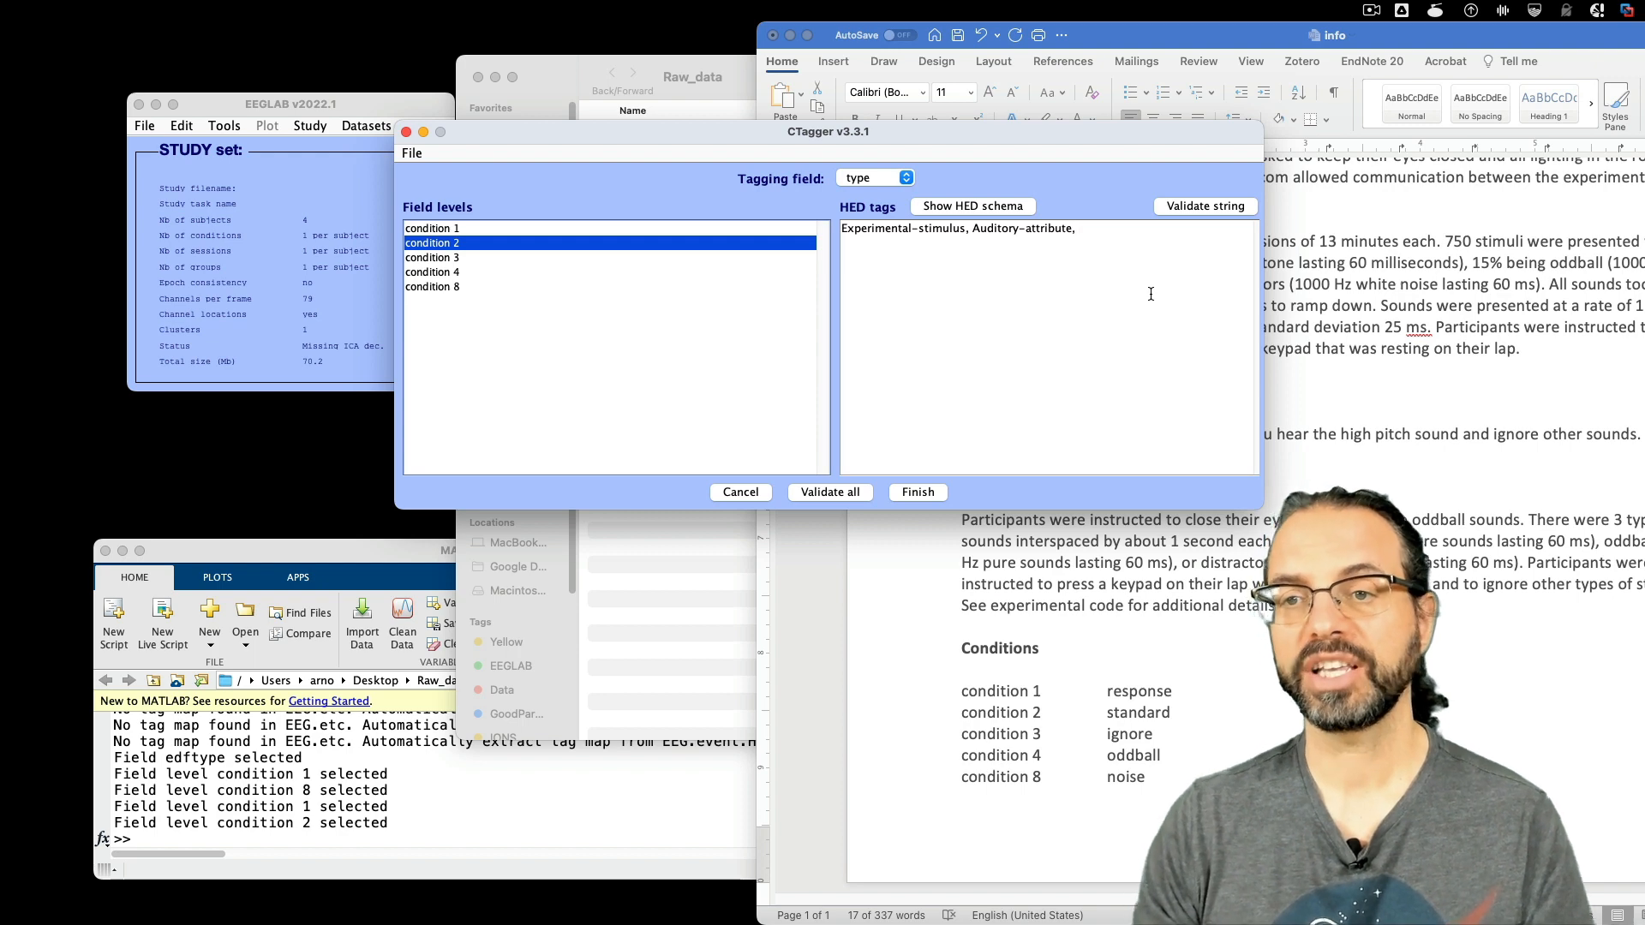
text(standad)
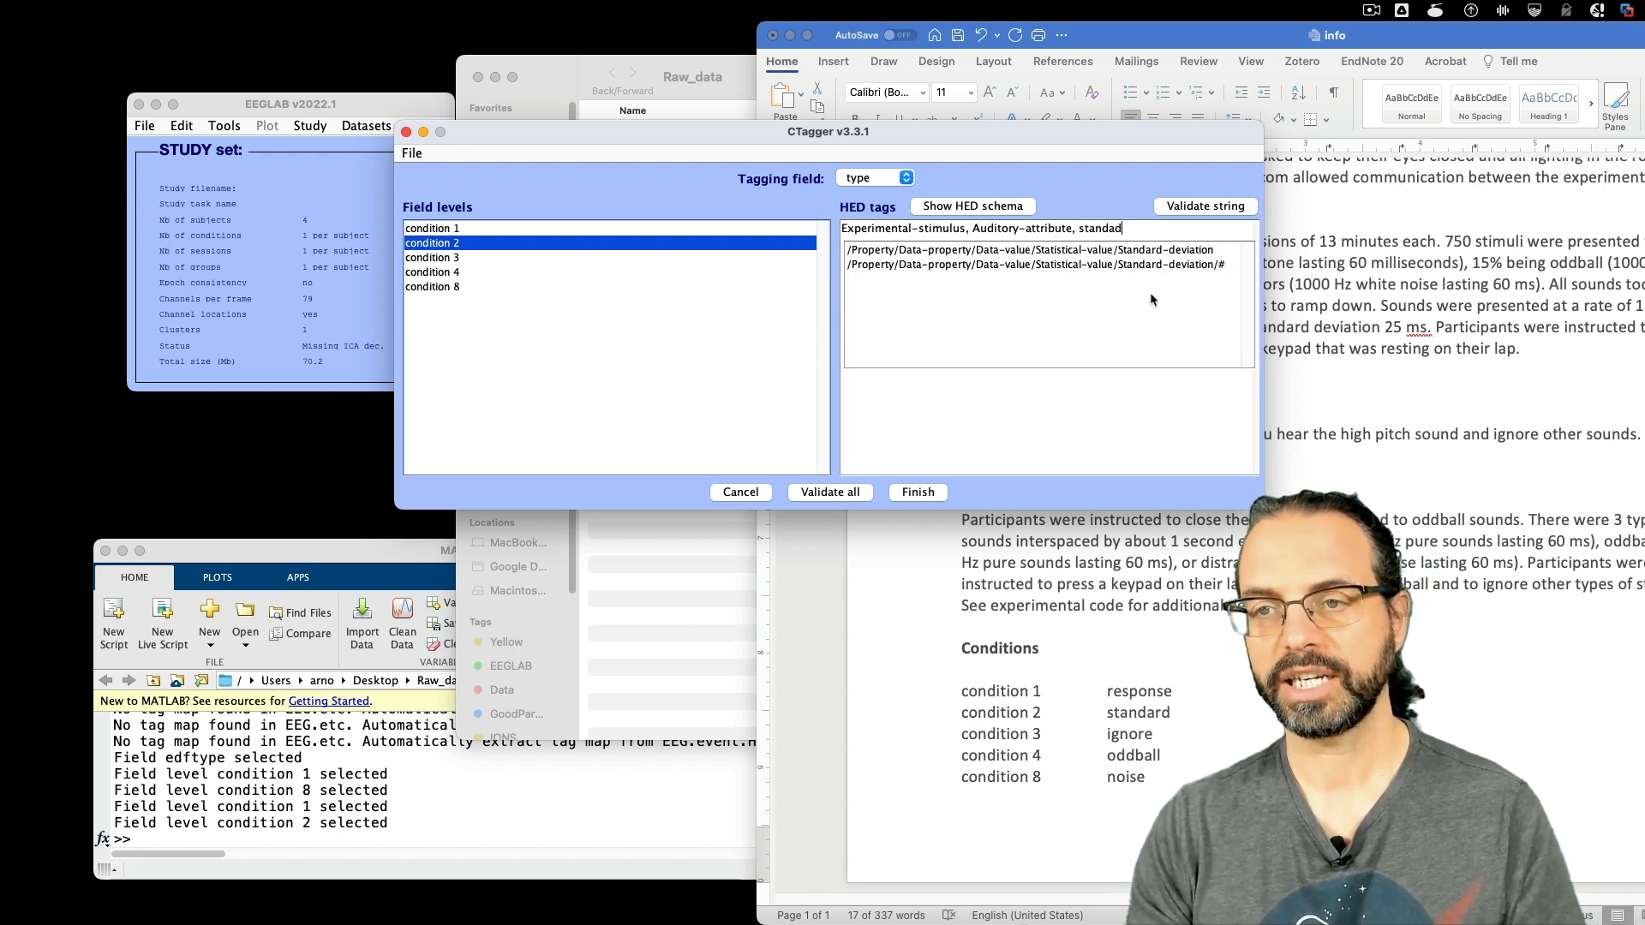
key(BackSpace)
text(rd)
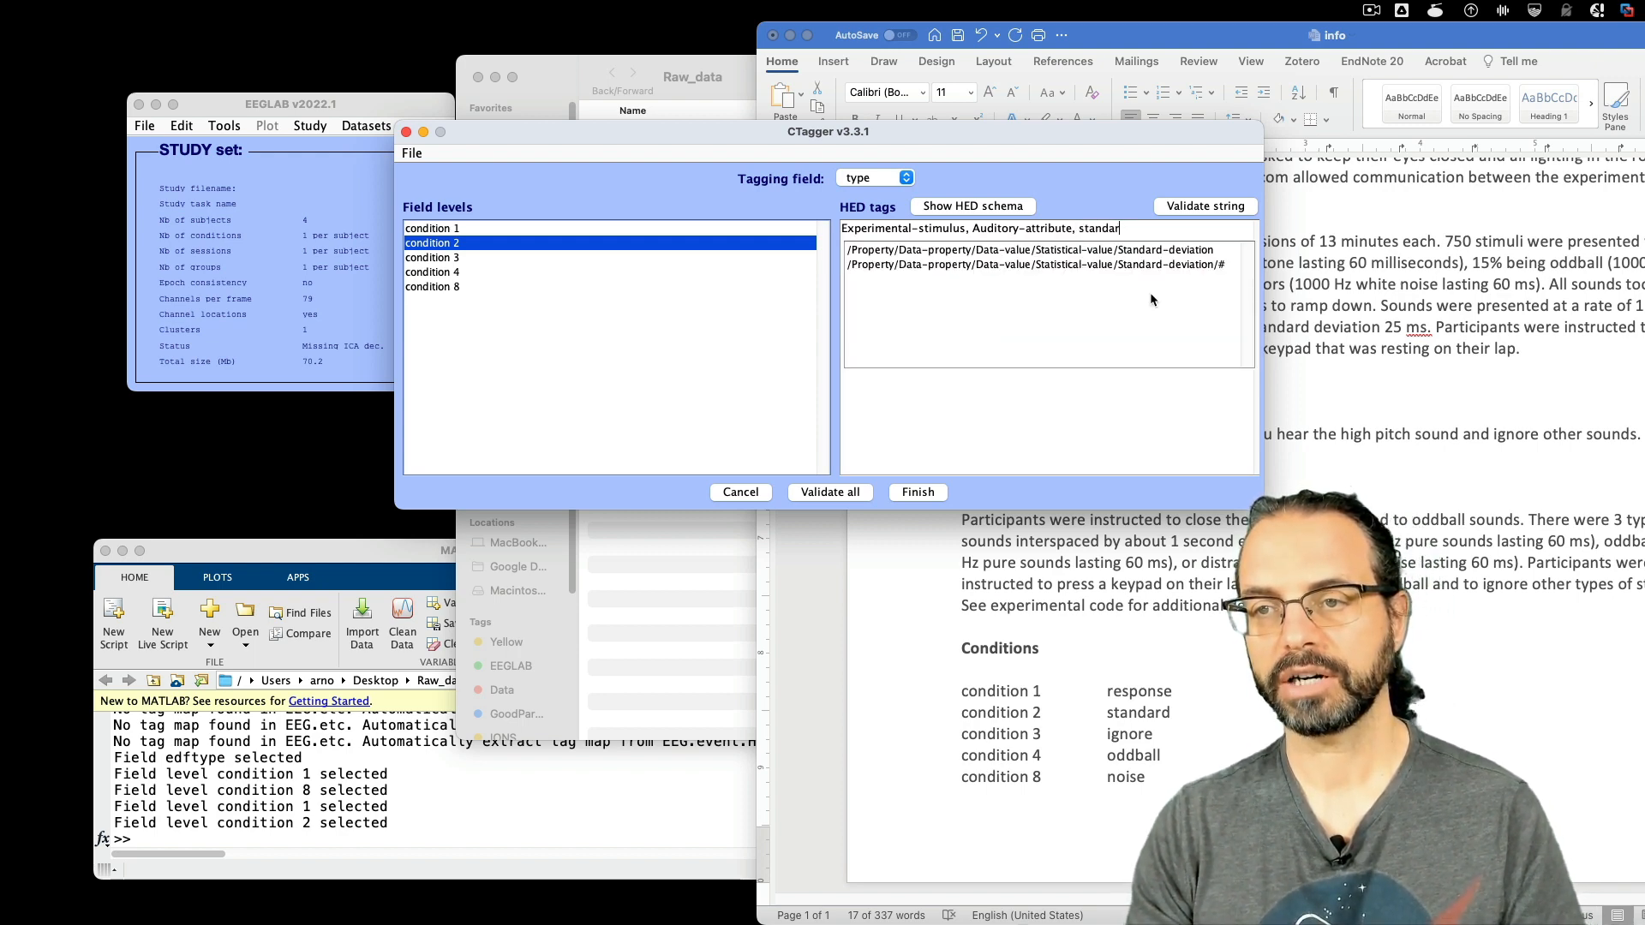
key(BackSpace)
key(BackSpace)
key(BackSpace)
key(BackSpace)
key(BackSpace)
key(BackSpace)
key(BackSpace)
key(BackSpace)
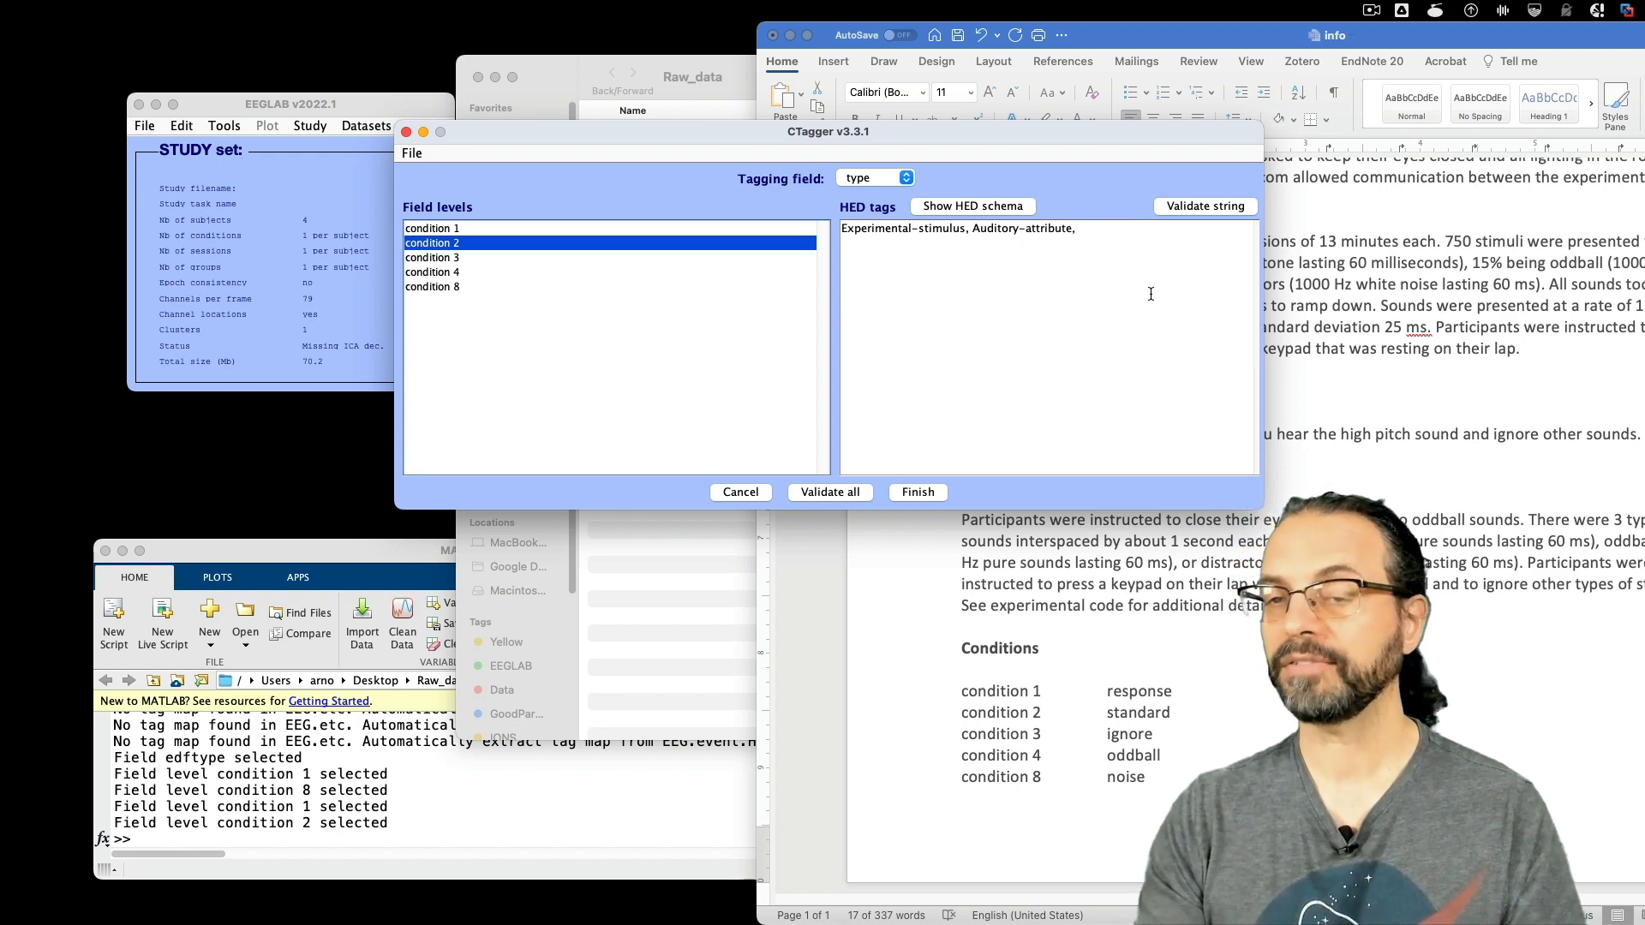
- Add the schema tag Expected to condition 2 and copy its complete HED tag string
text(expected)
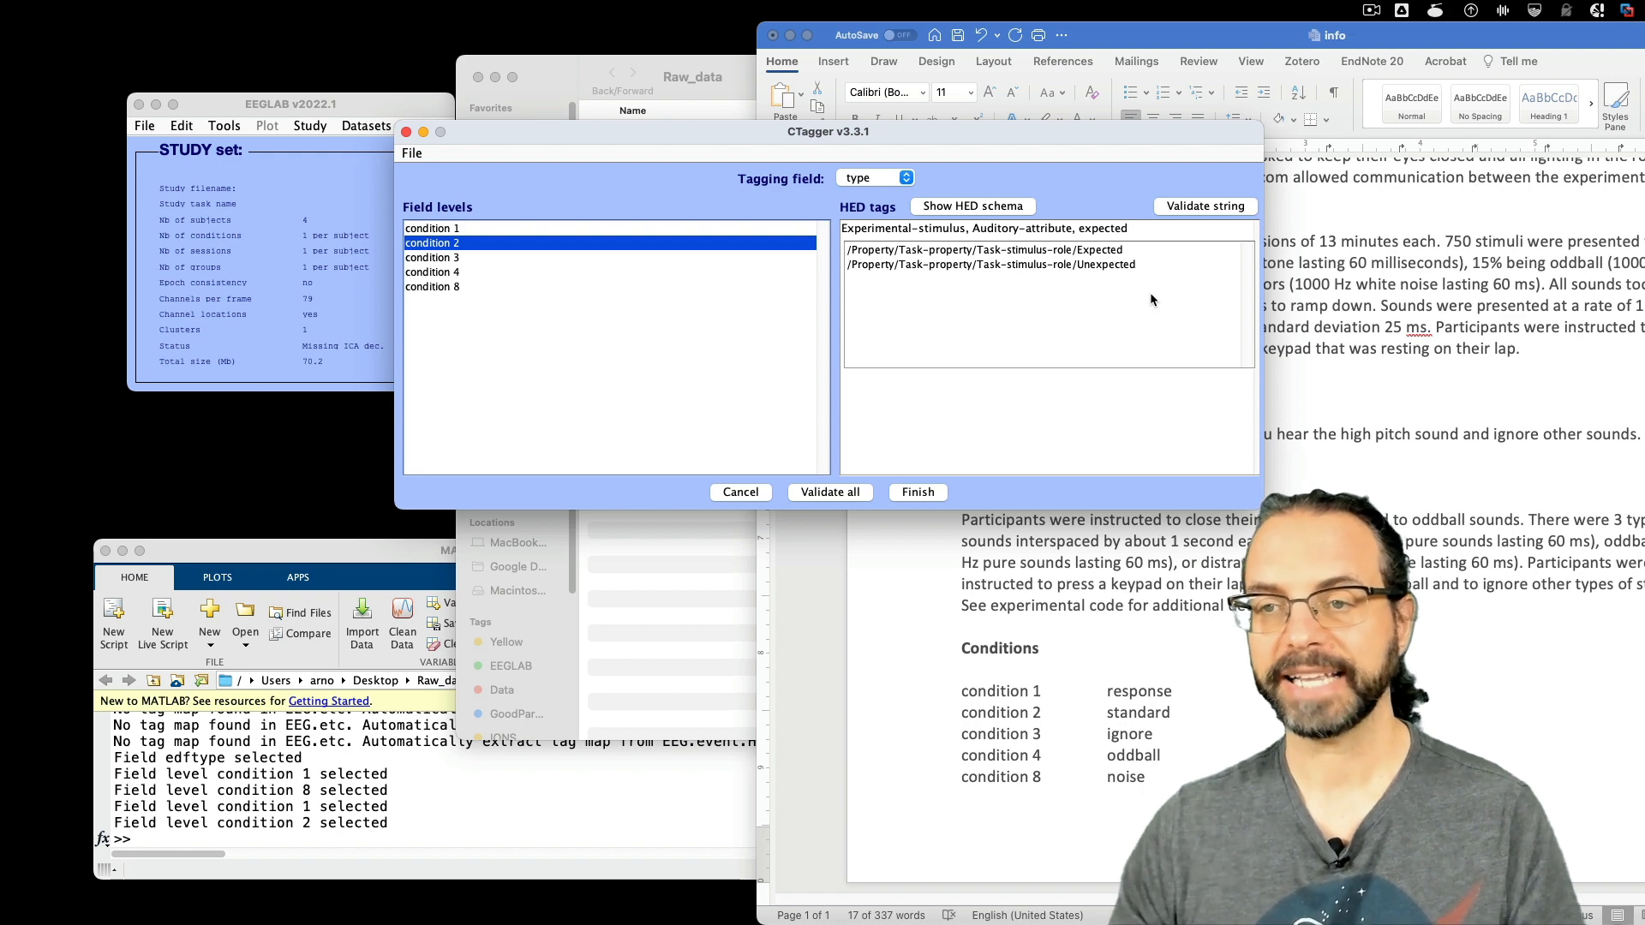
click(1102, 250)
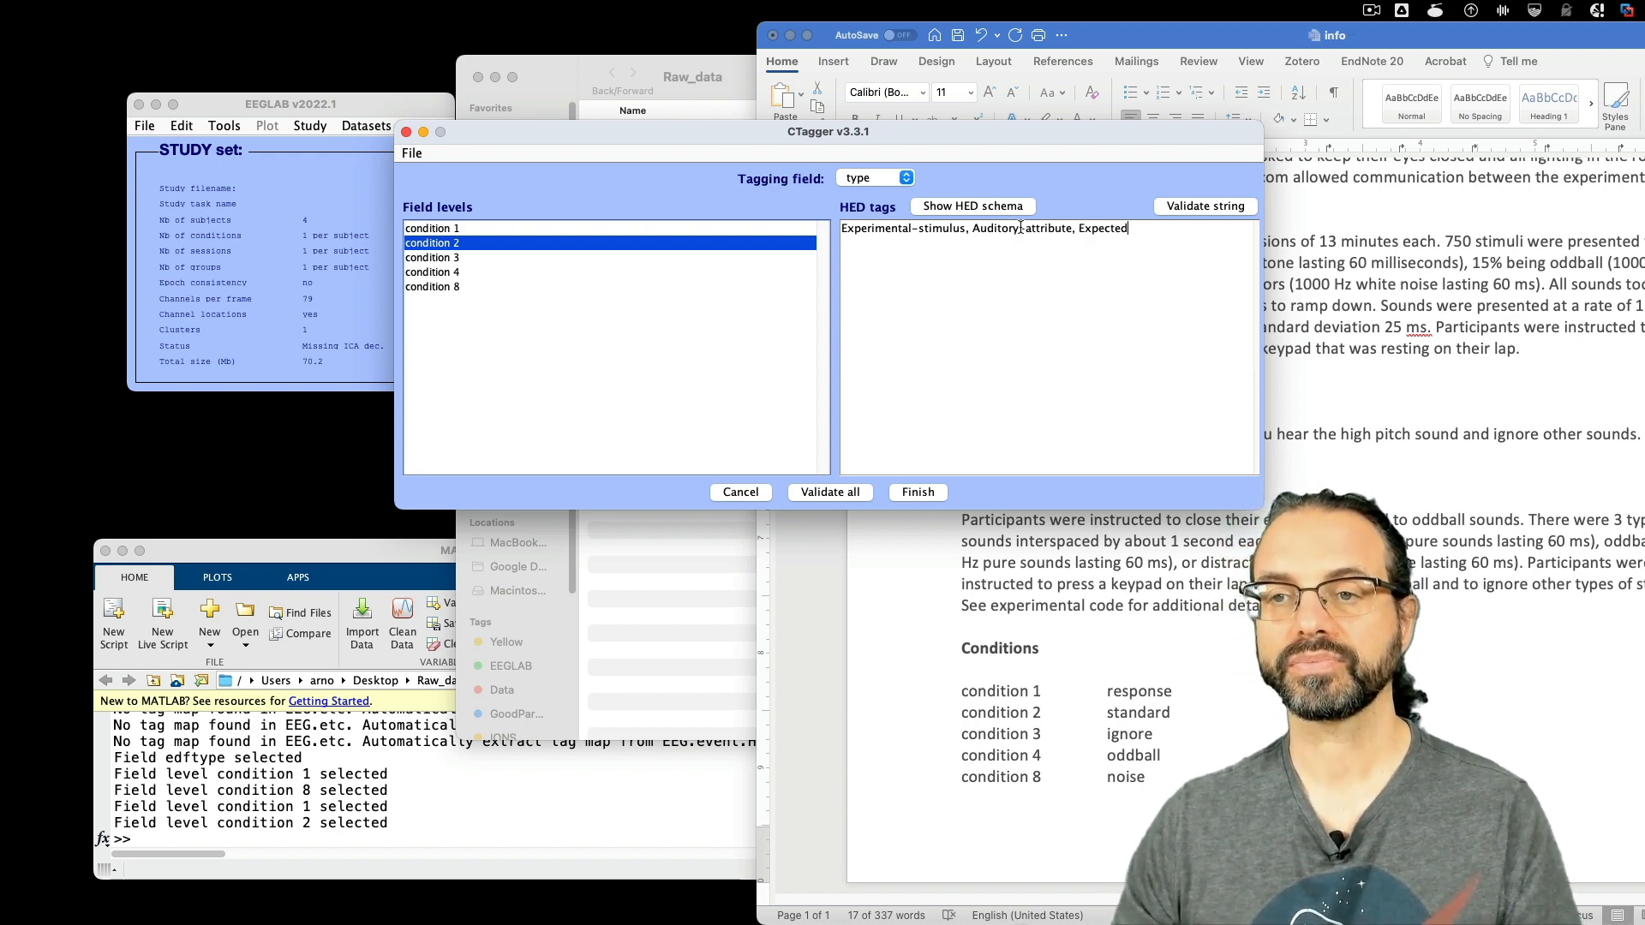
triple_click(1138, 232)
key(super+c)
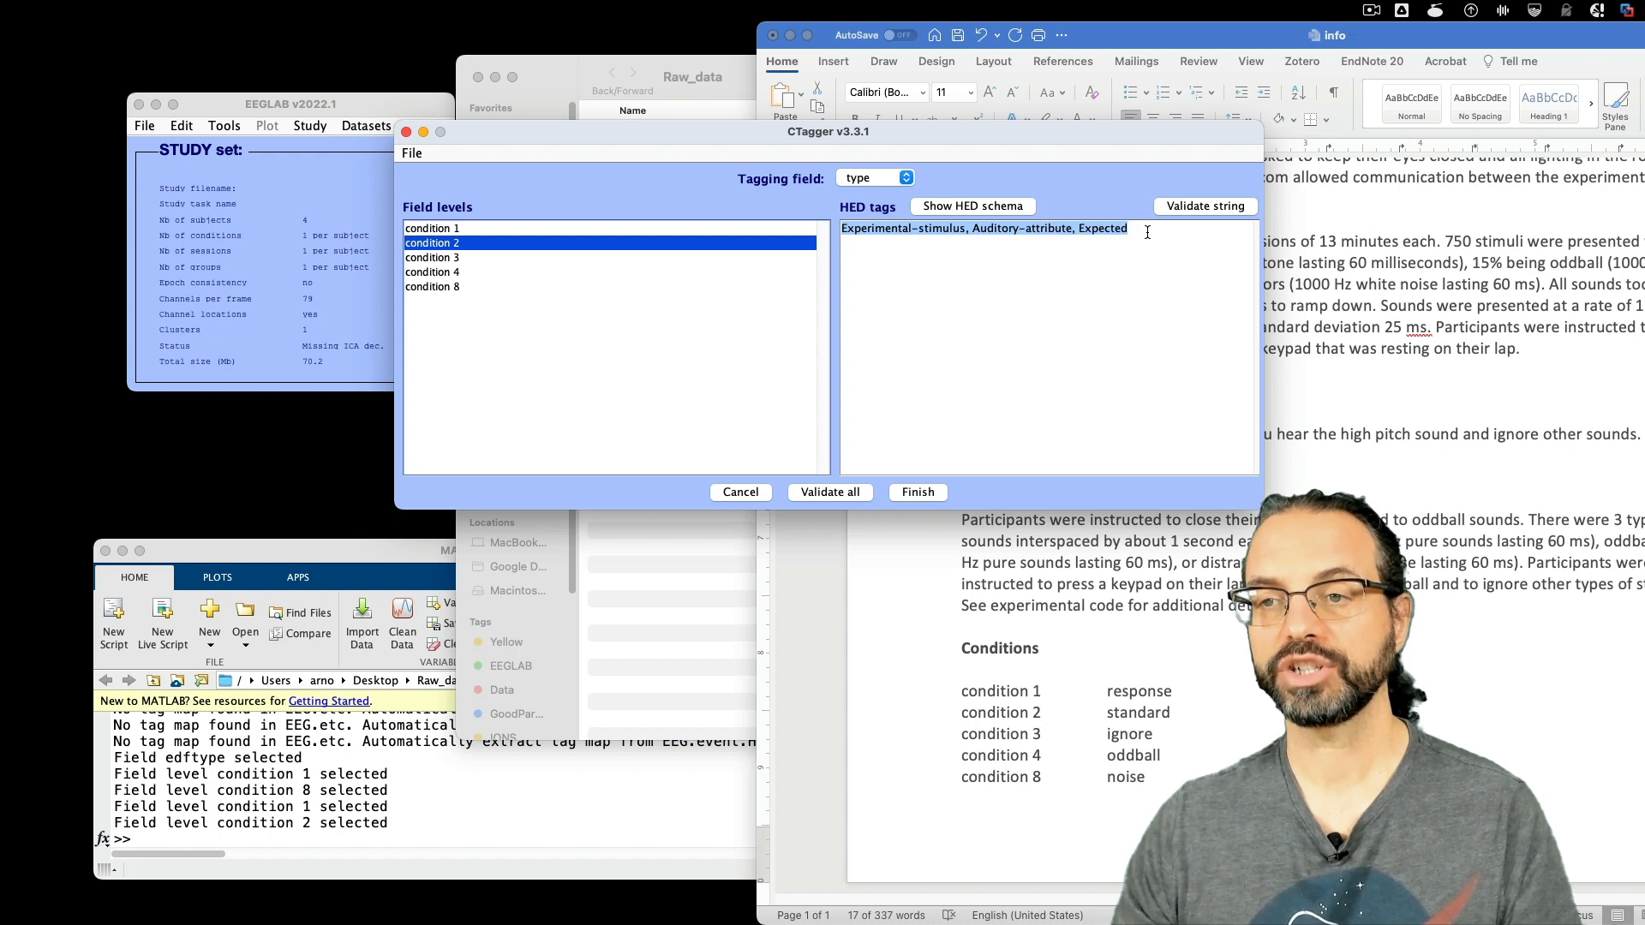
click(1152, 247)
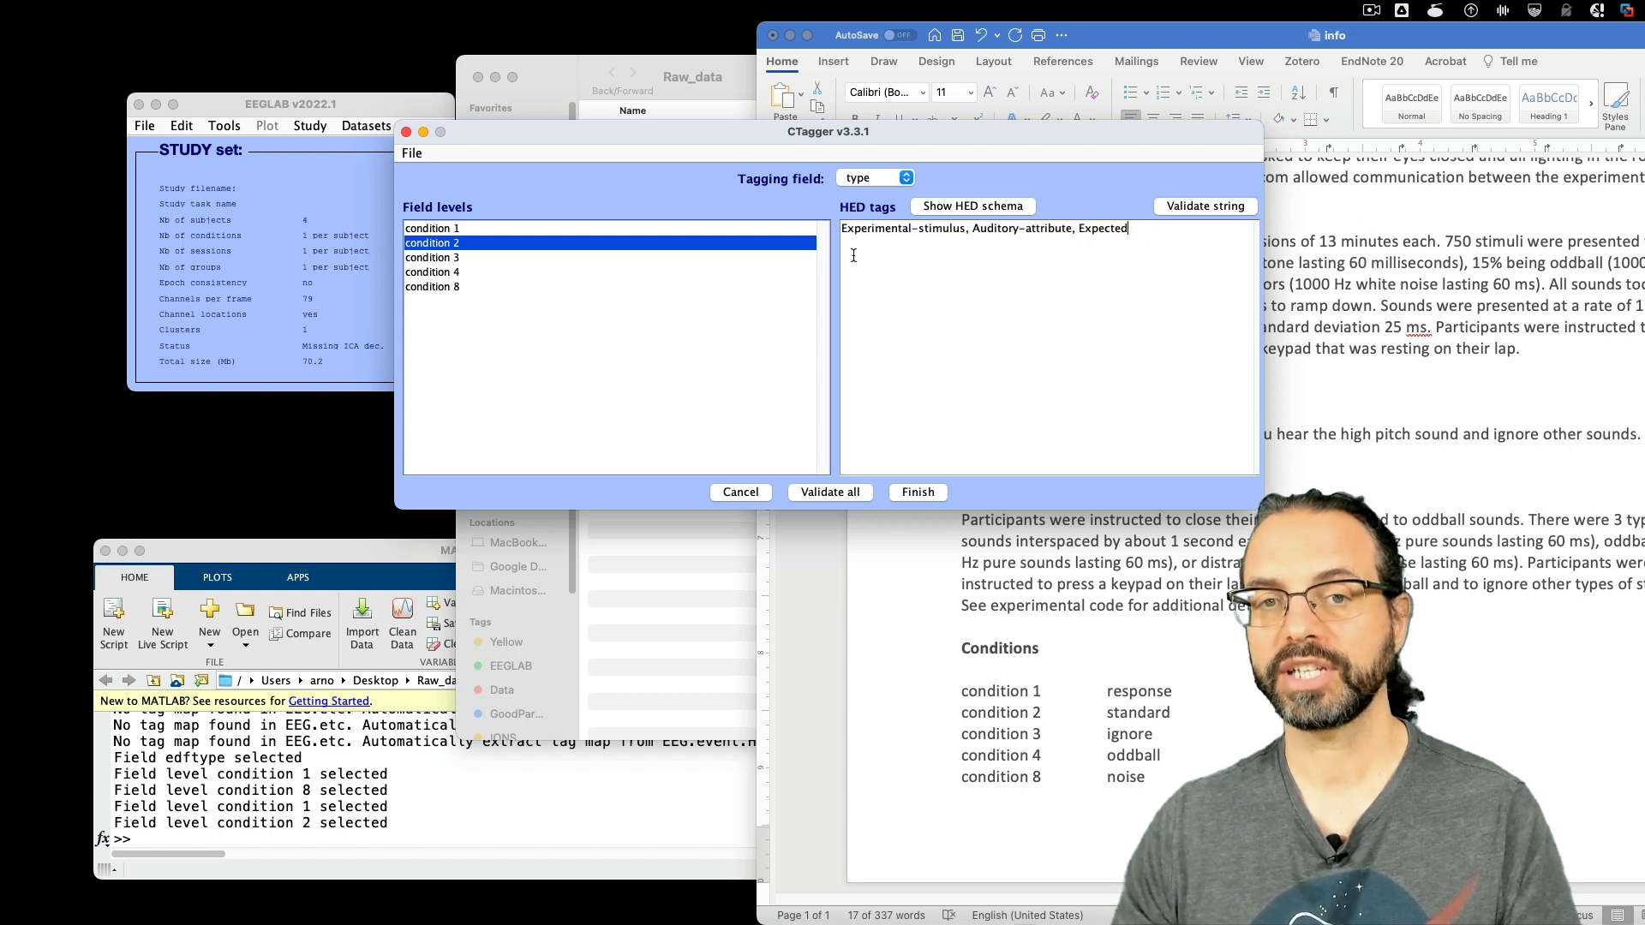
- Paste the copied HED tag string from condition 2 into condition 4, leaving condition 3 untagged
click(494, 257)
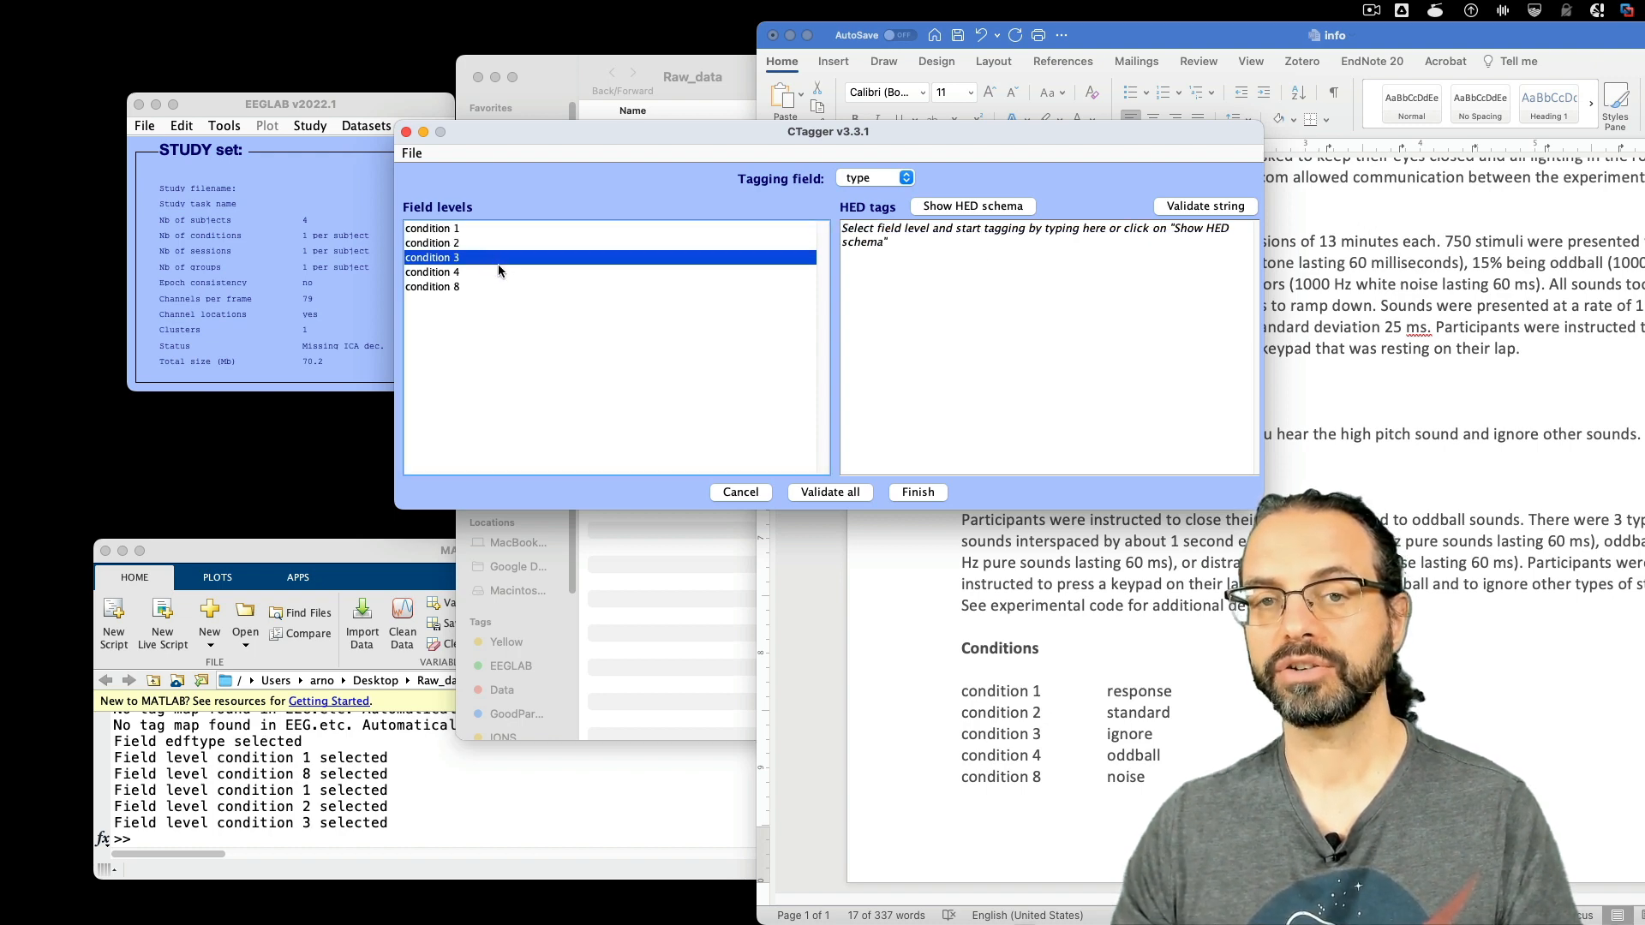
click(495, 244)
click(529, 258)
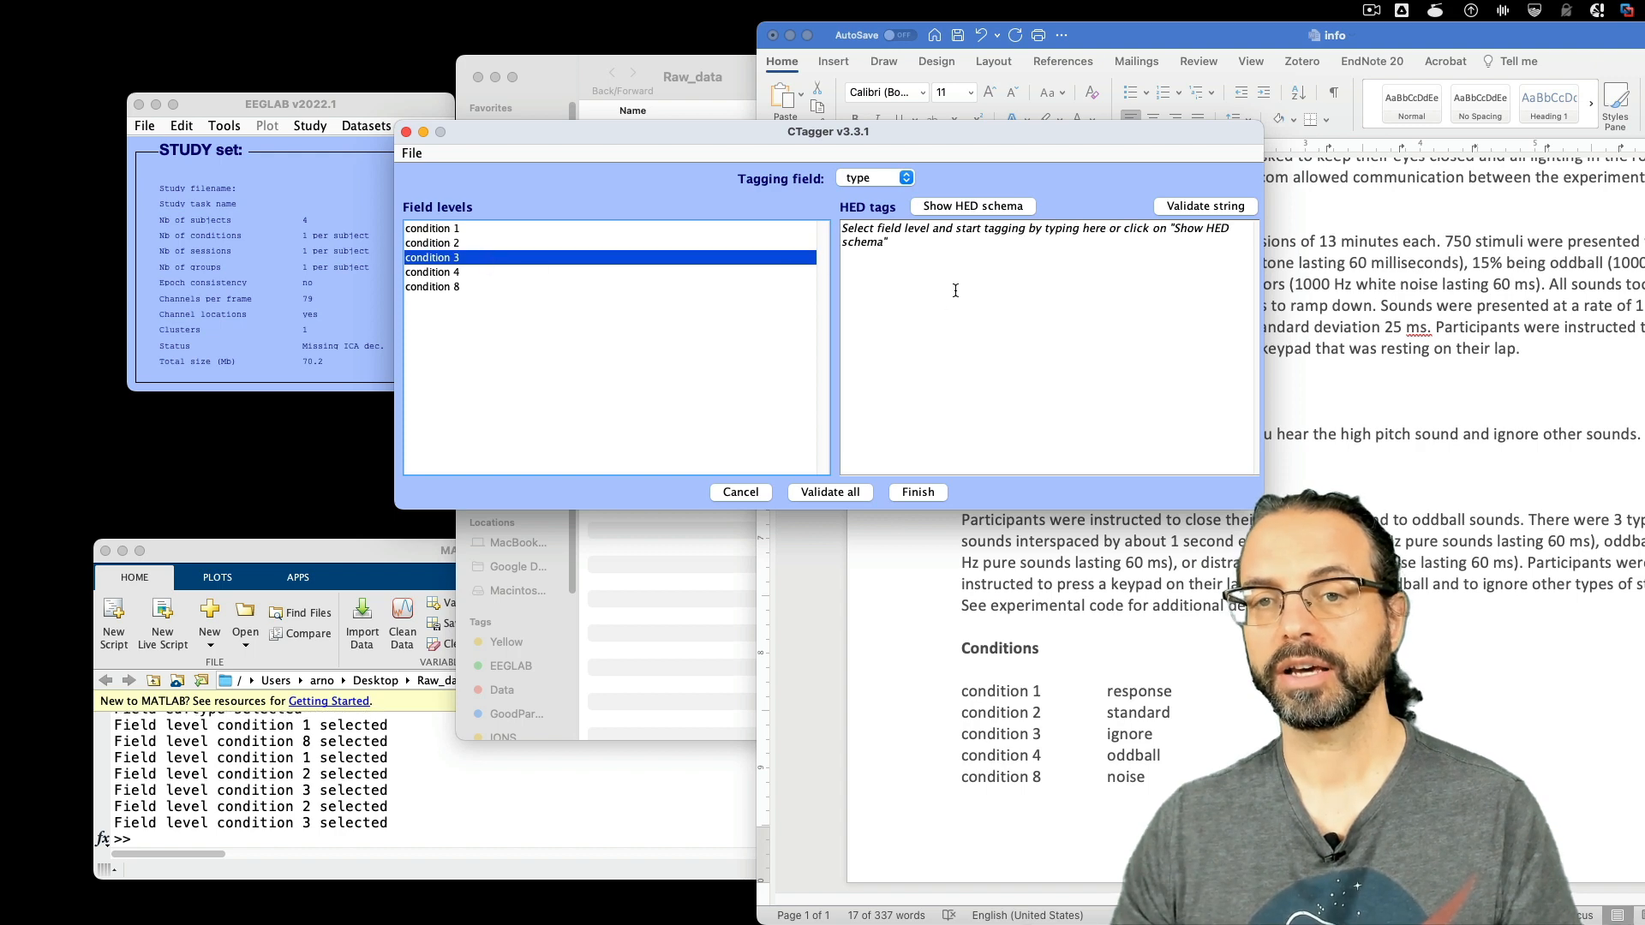
click(531, 274)
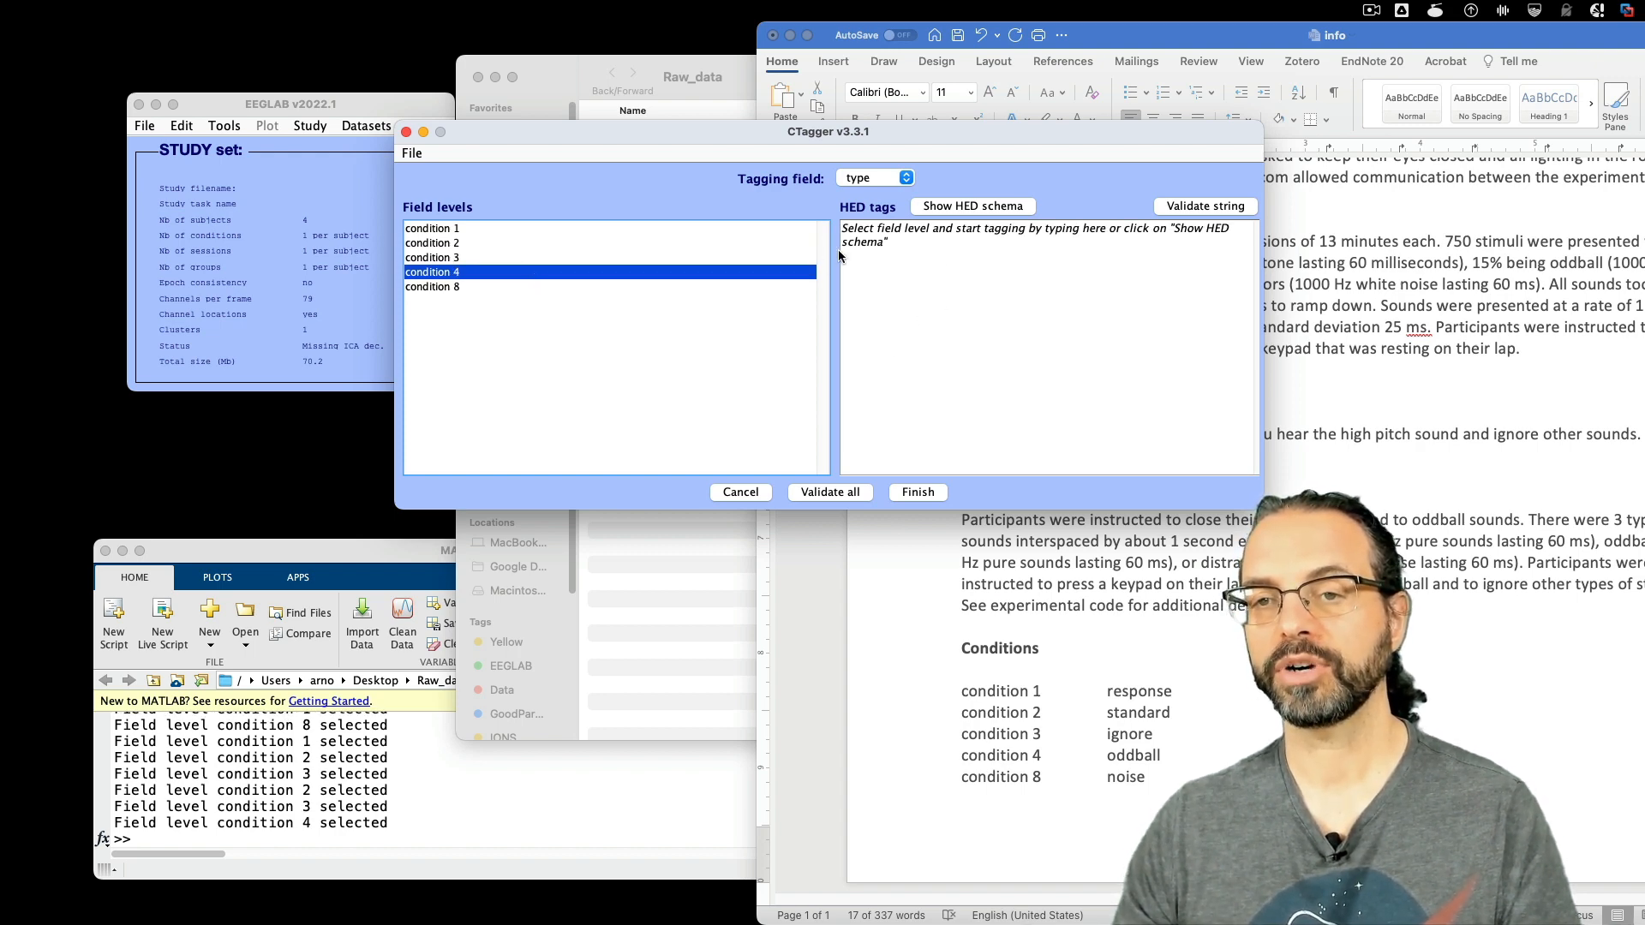
click(473, 271)
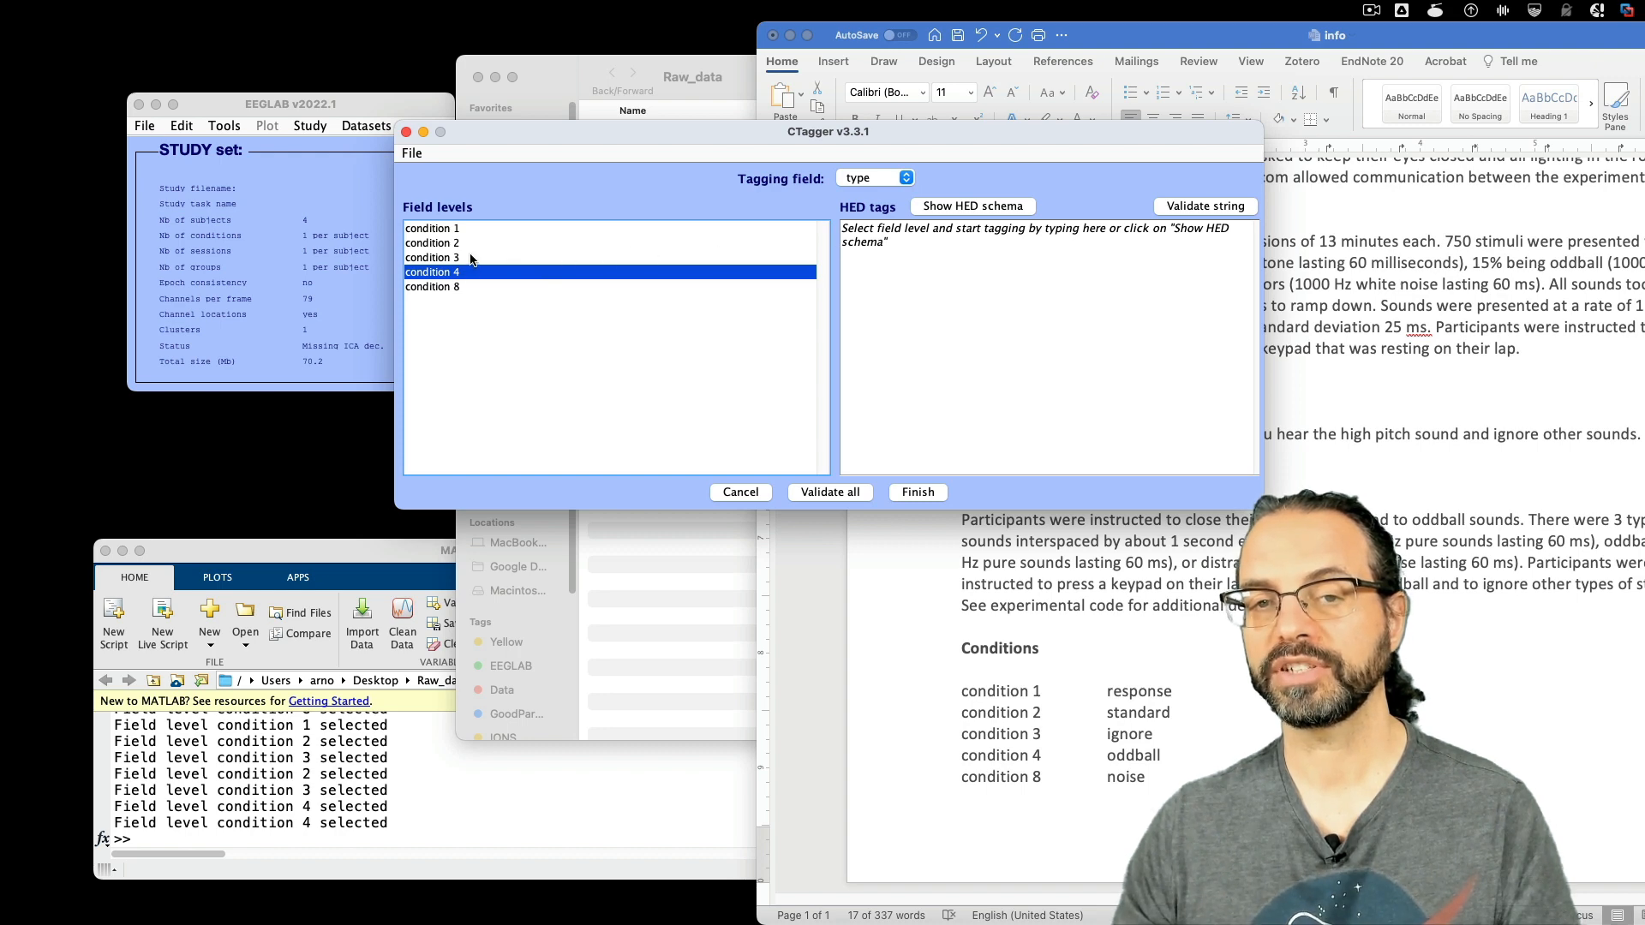
click(475, 262)
click(474, 271)
click(892, 262)
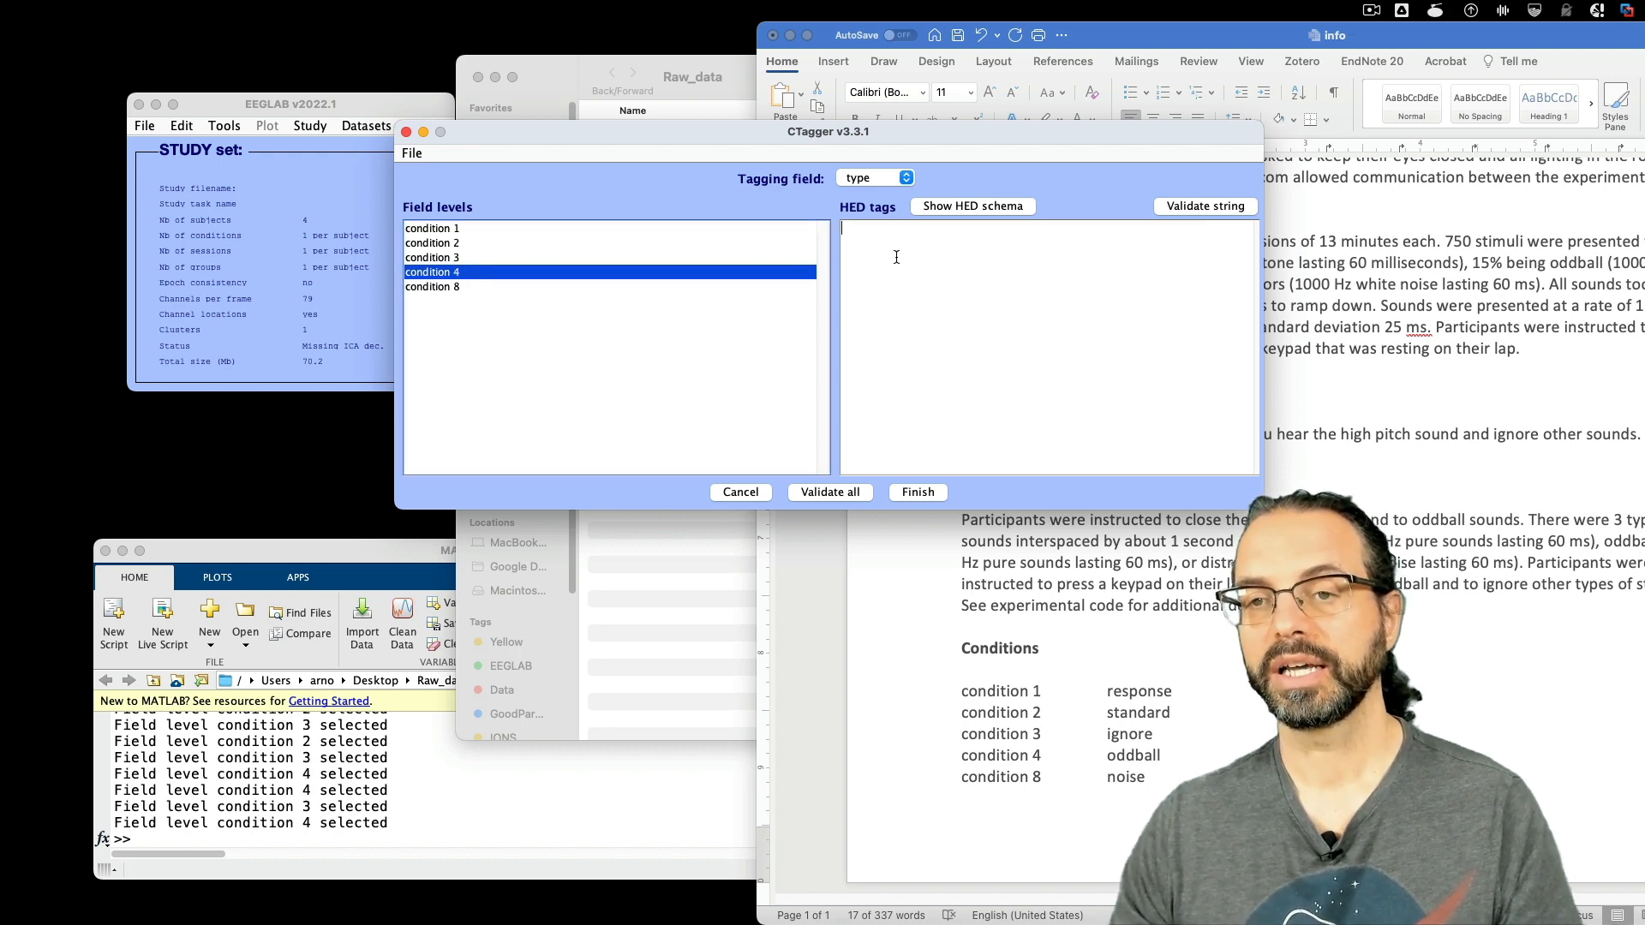
key(super+v)
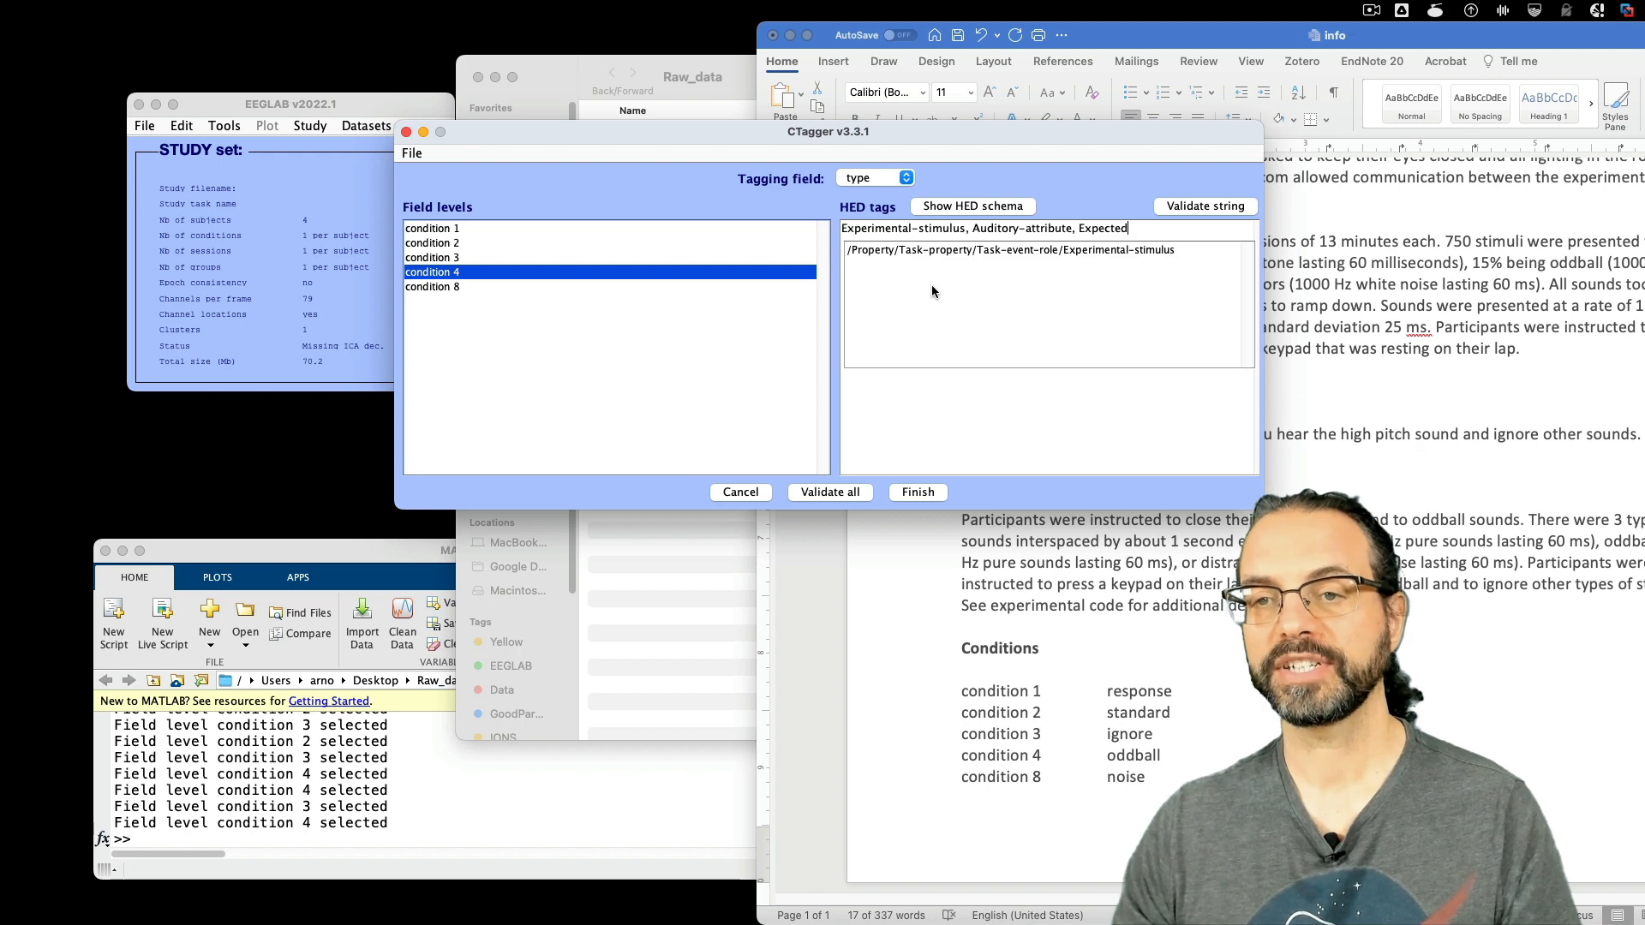
- Replace the Expected tag of condition 4 with Unexpected and add the Oddball tag after it
double_click(1102, 230)
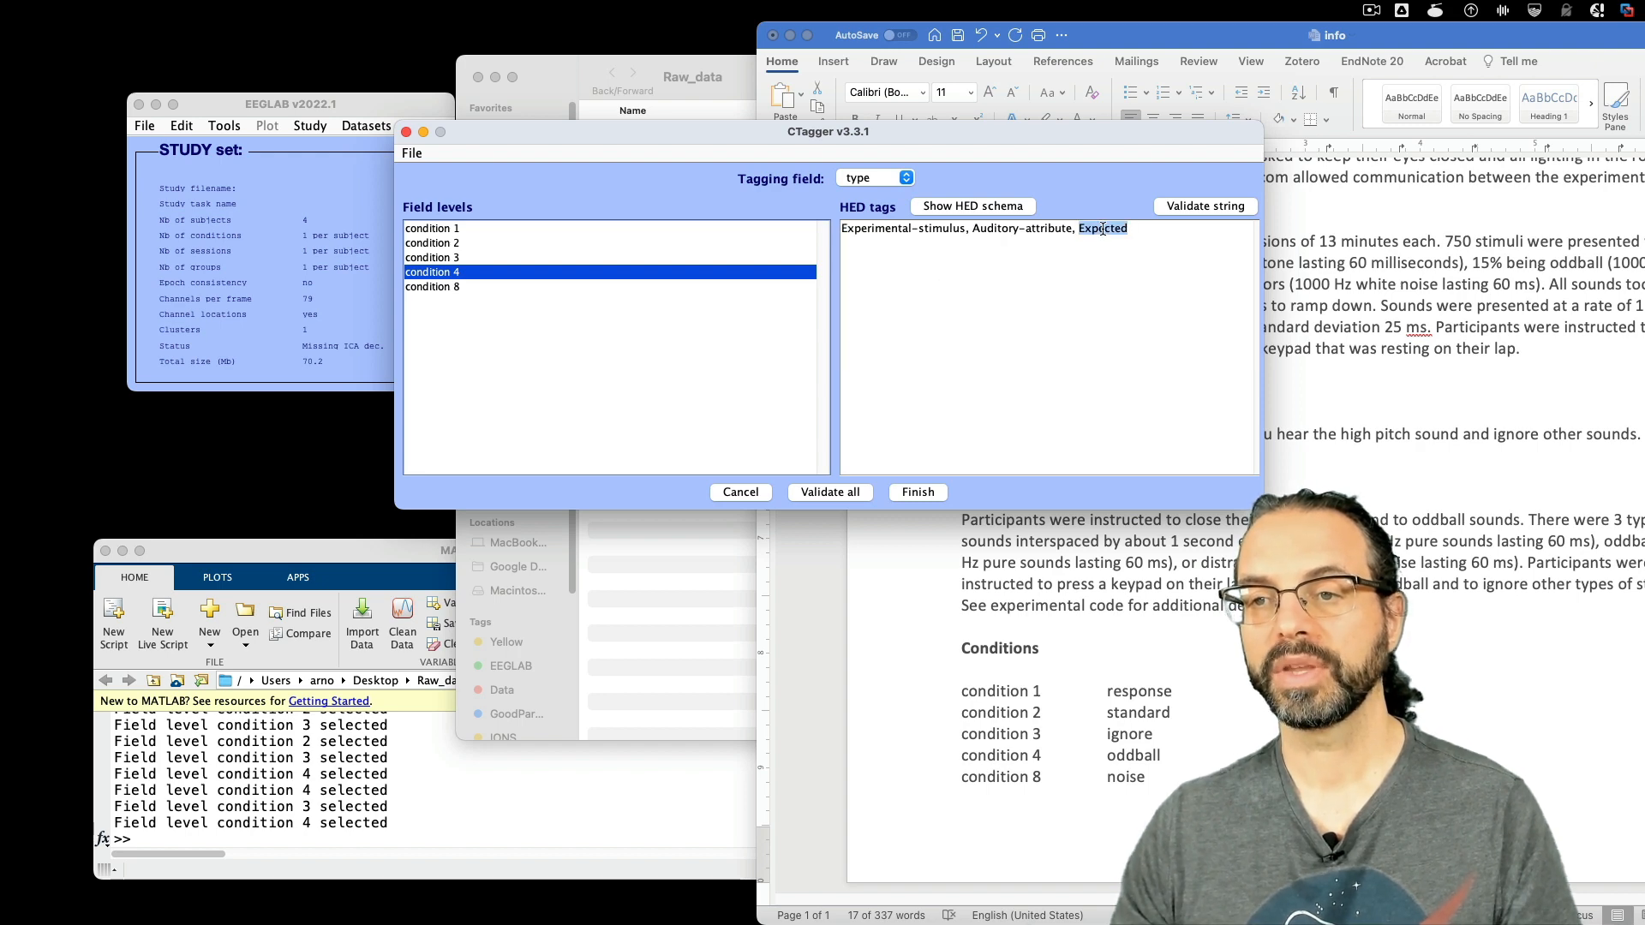
click(1145, 233)
key(BackSpace)
key(BackSpace)
key(BackSpace)
key(BackSpace)
key(BackSpace)
key(BackSpace)
key(BackSpace)
key(BackSpace)
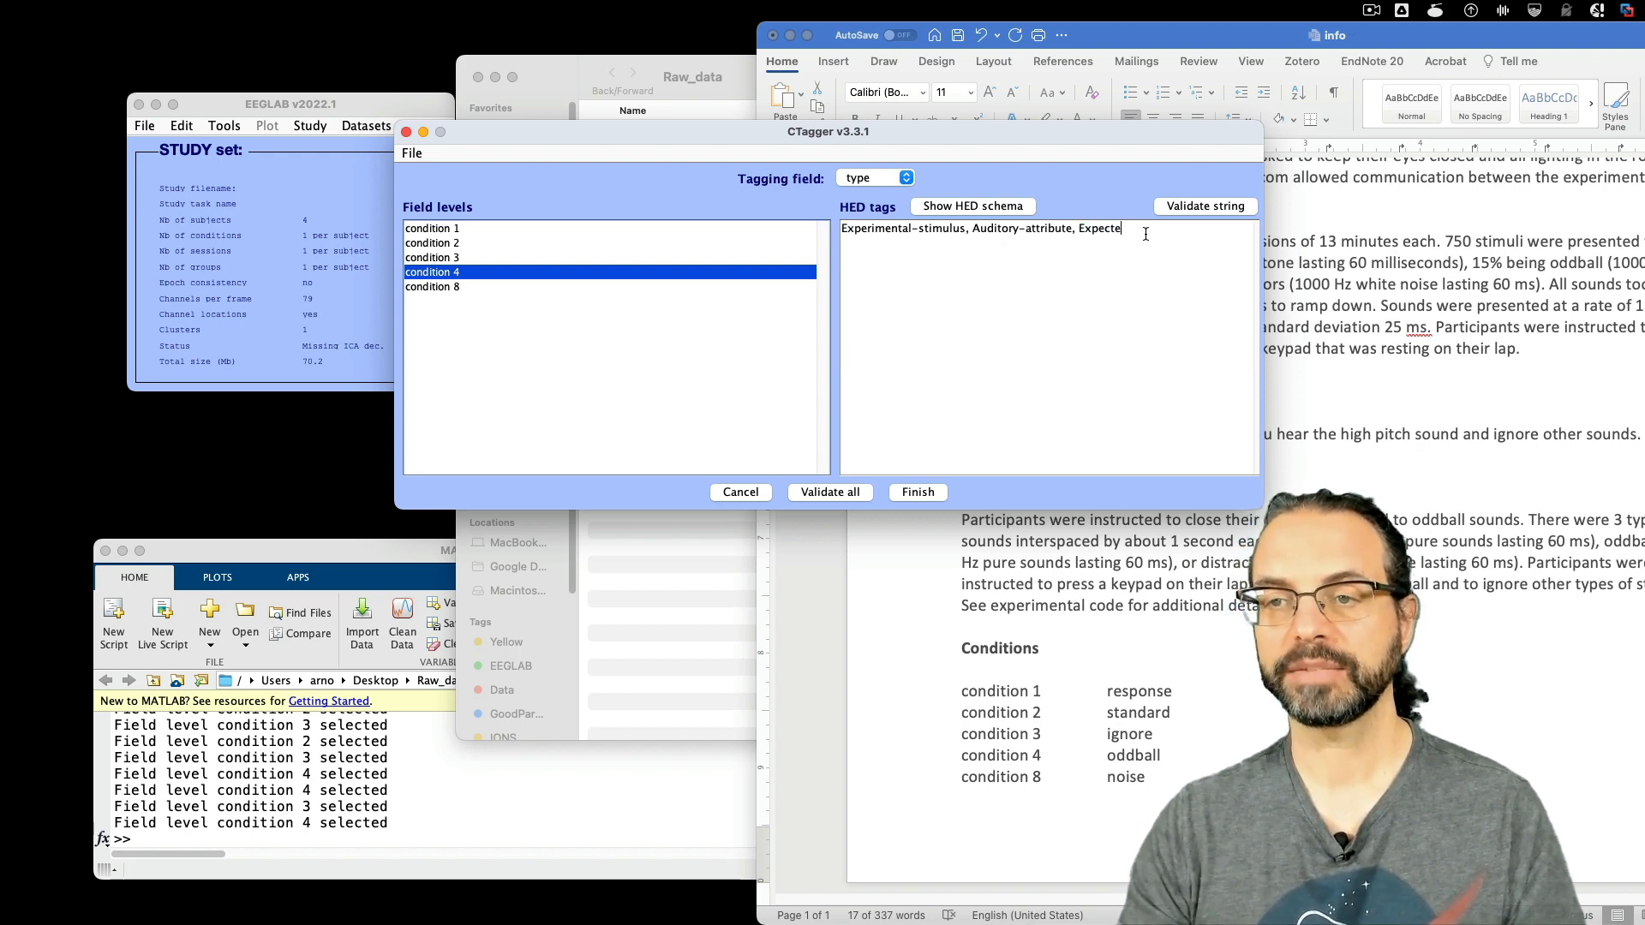
text(Unexp)
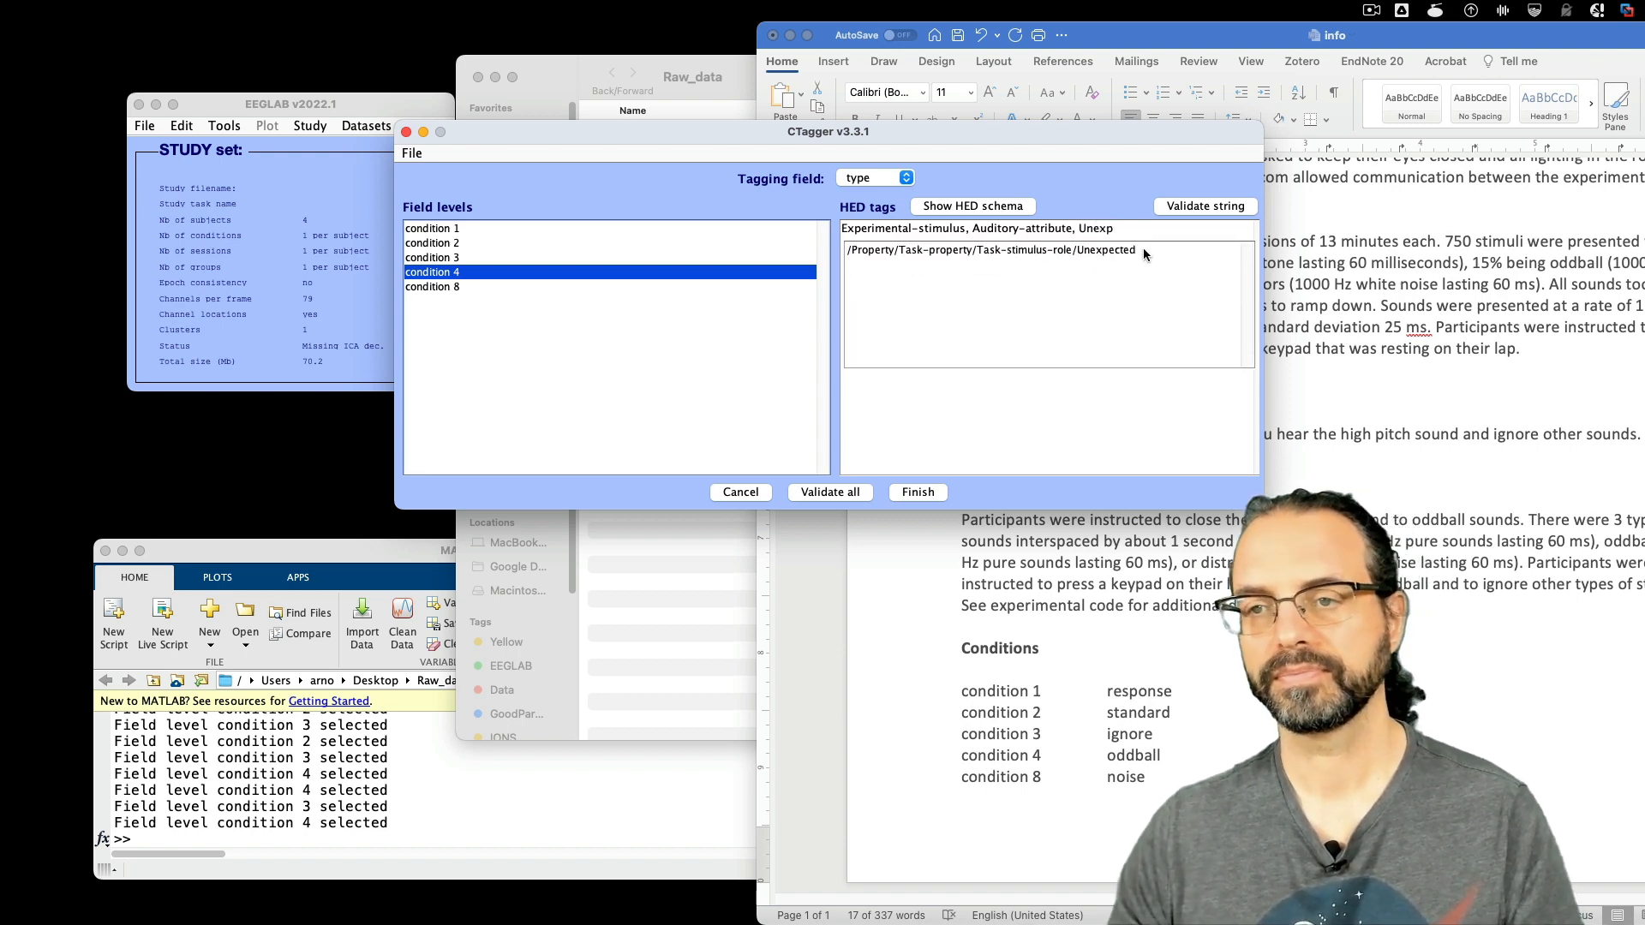
double_click(1143, 249)
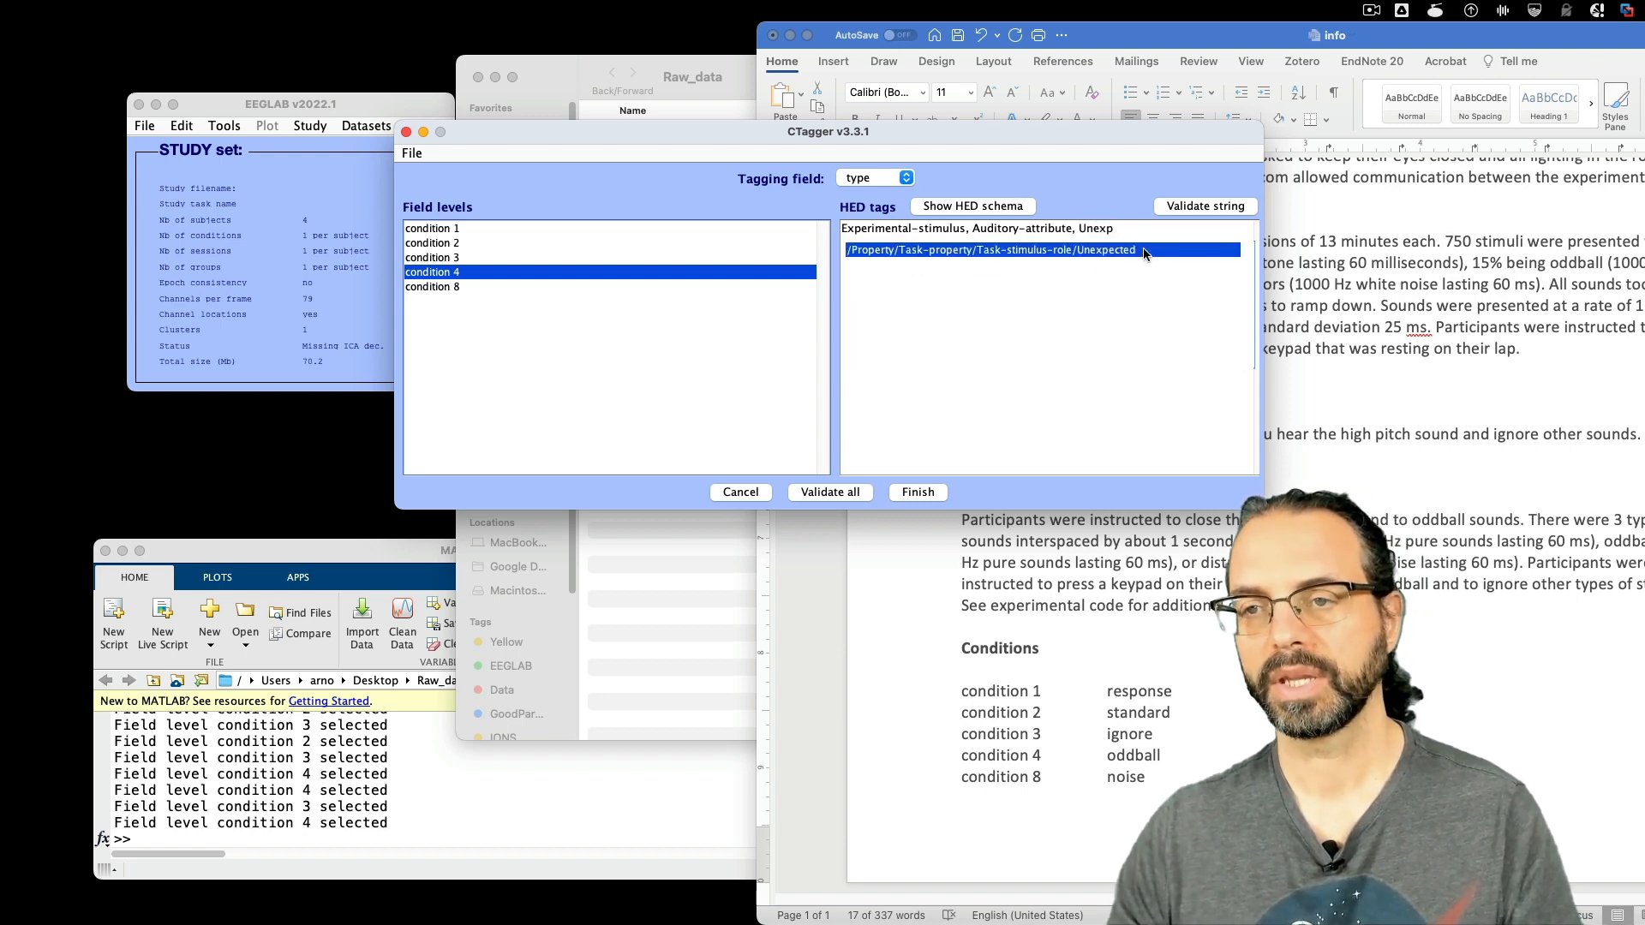
text(odd)
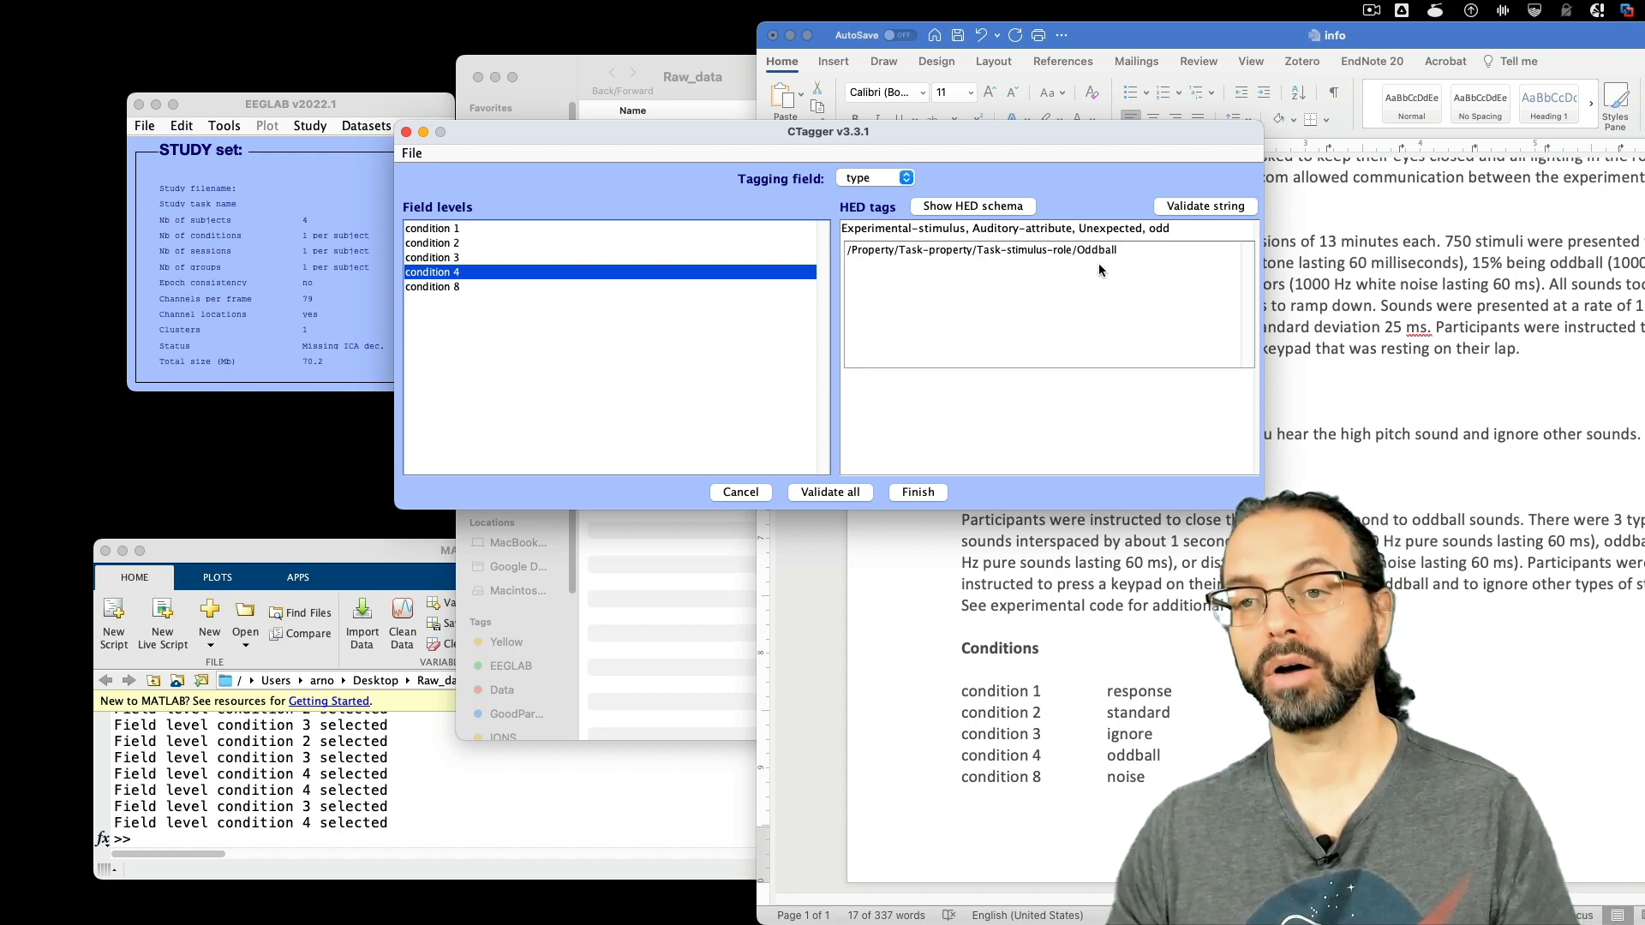
double_click(1098, 249)
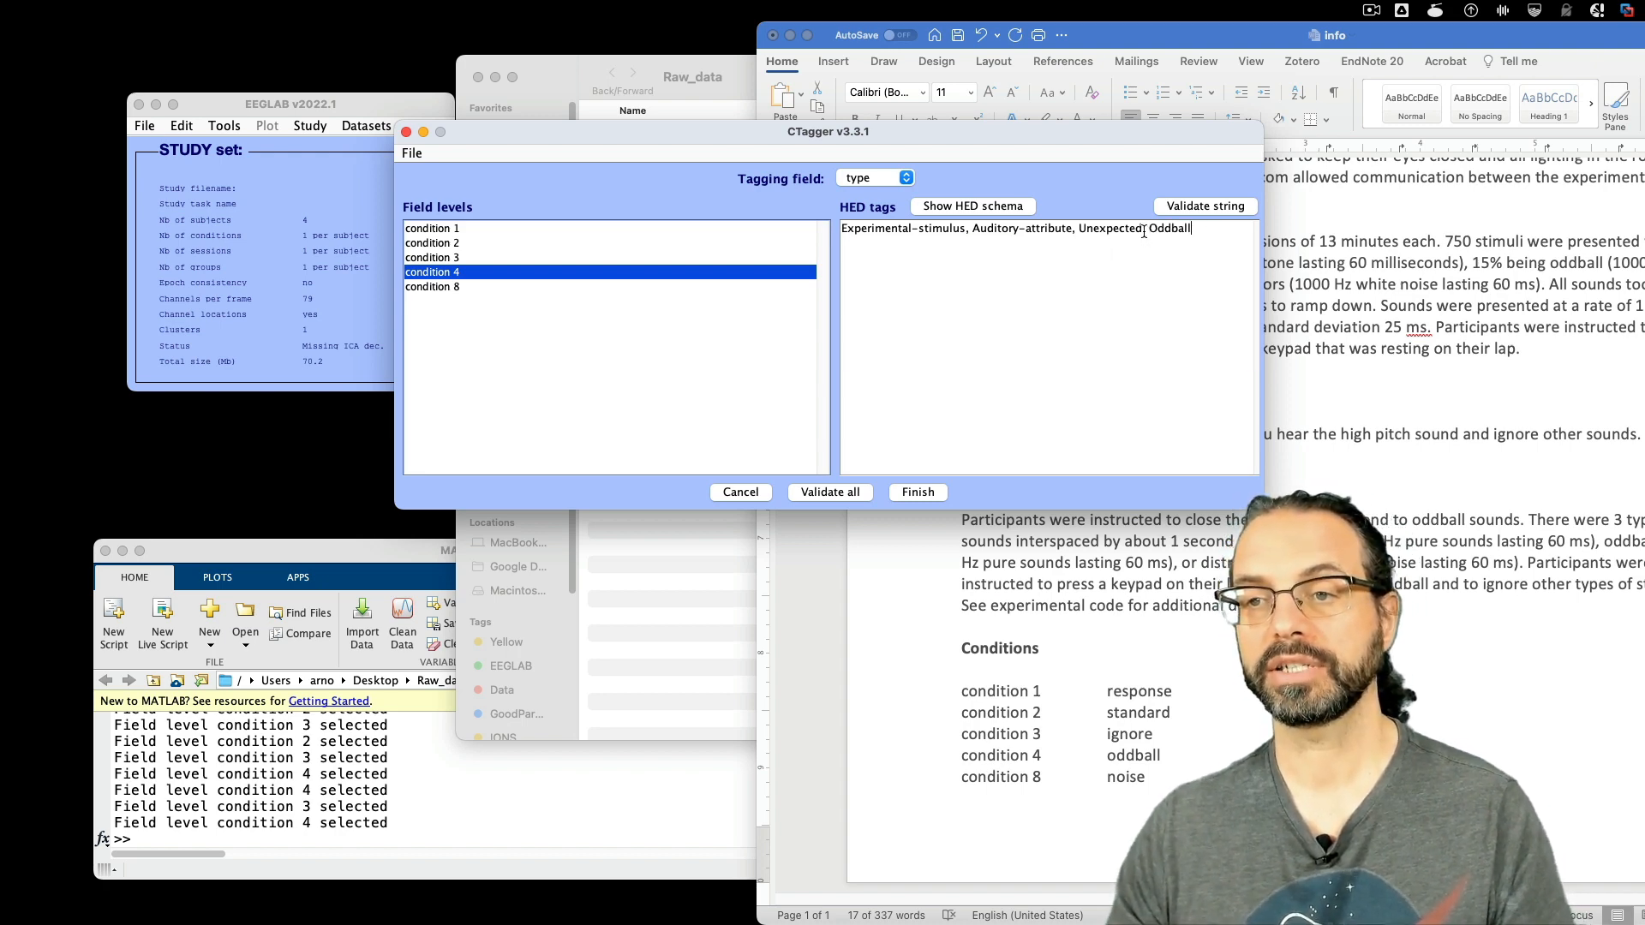
- Copy the complete HED tag string of condition 4 into condition 8
triple_click(1135, 229)
key(super+c)
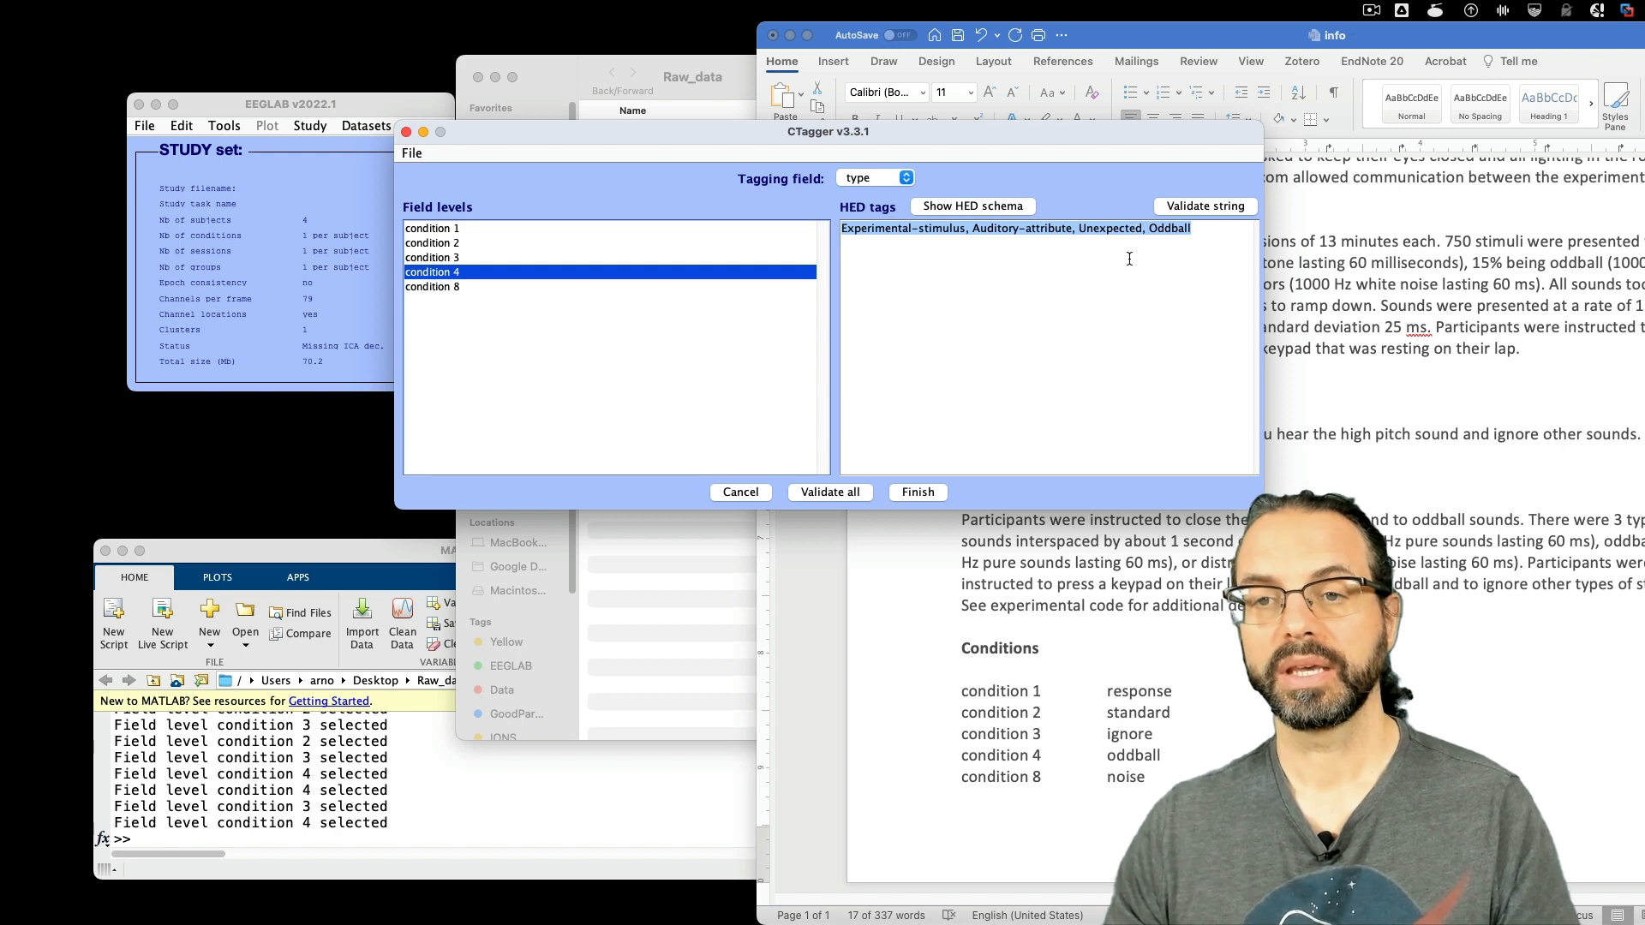
click(1129, 259)
click(568, 288)
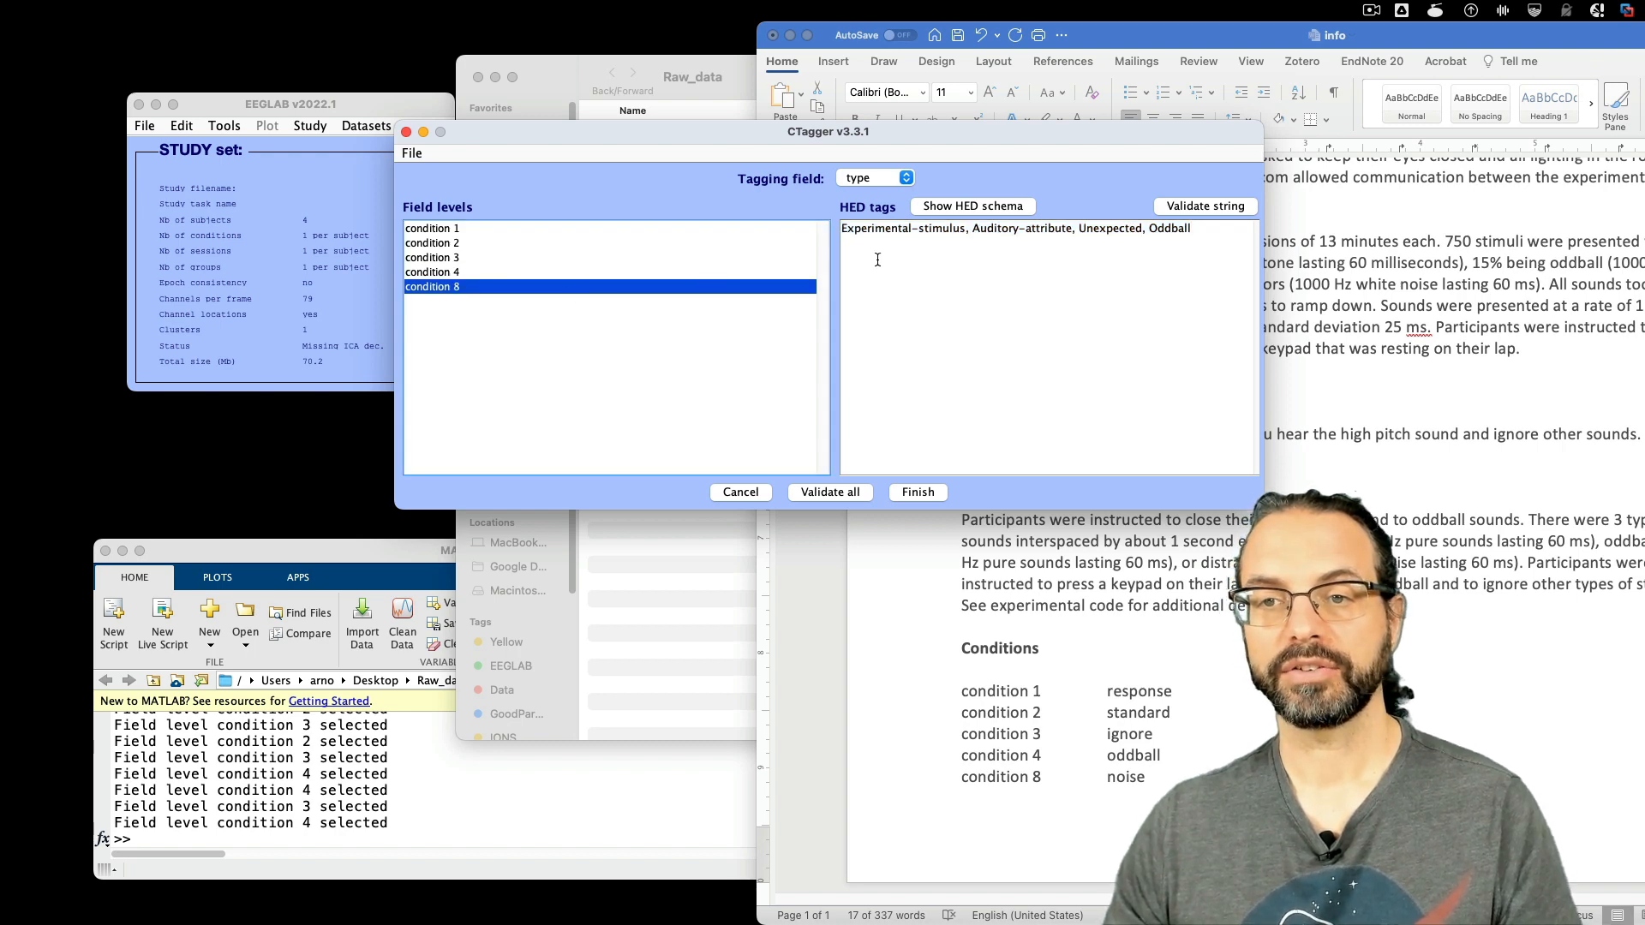
click(648, 274)
click(698, 286)
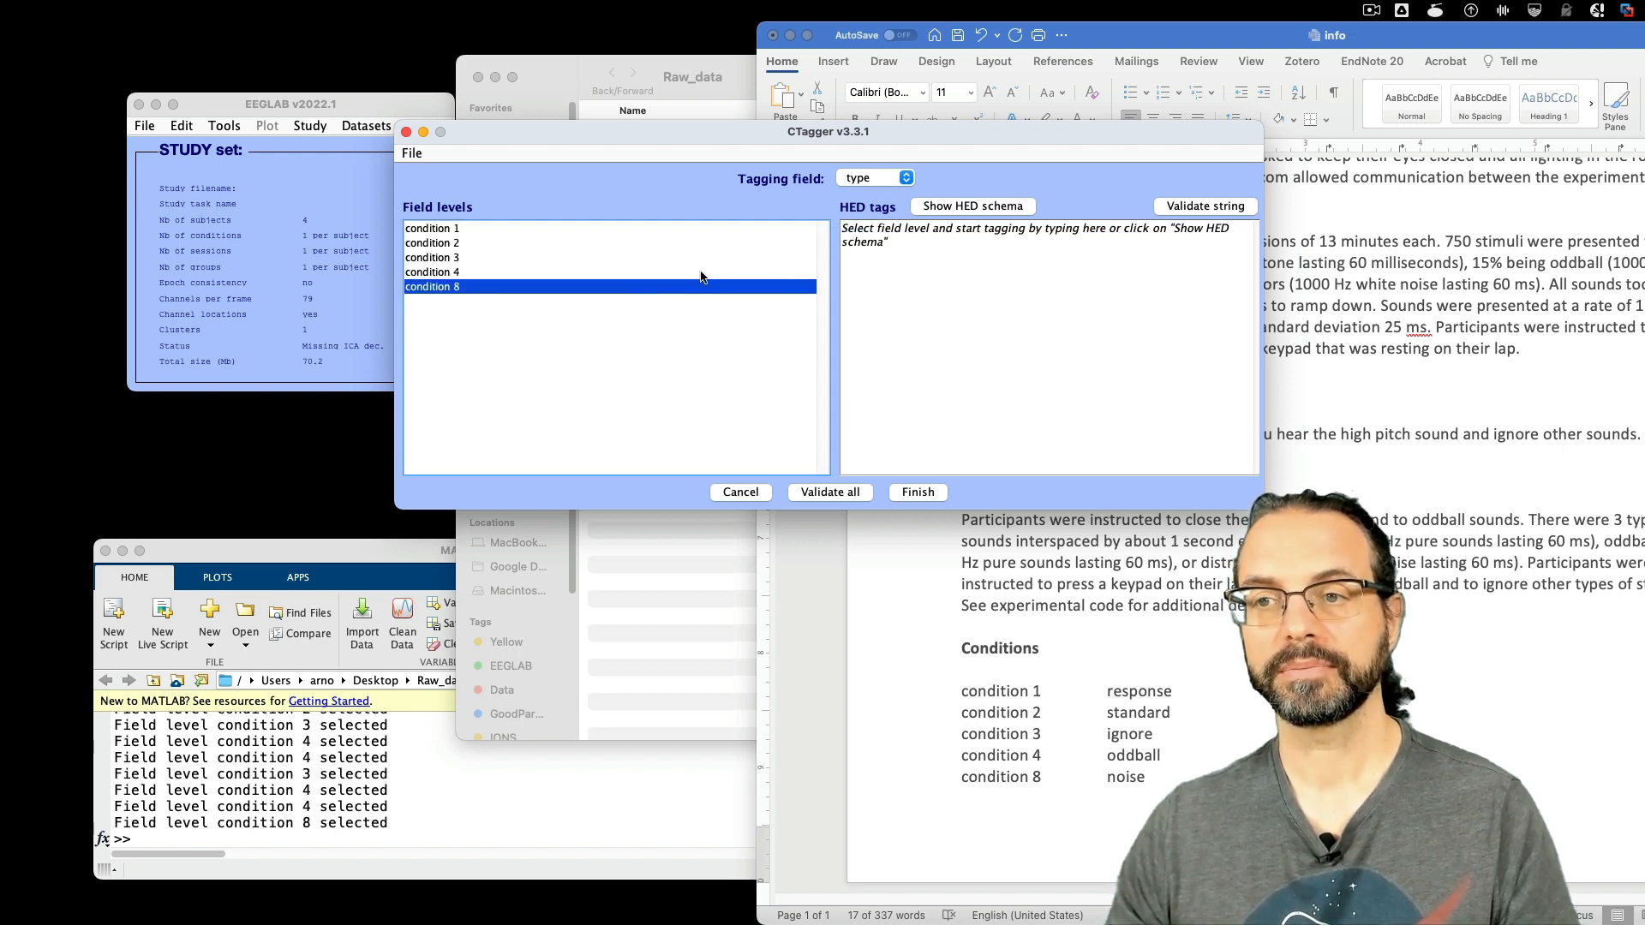
click(959, 240)
key(super+v)
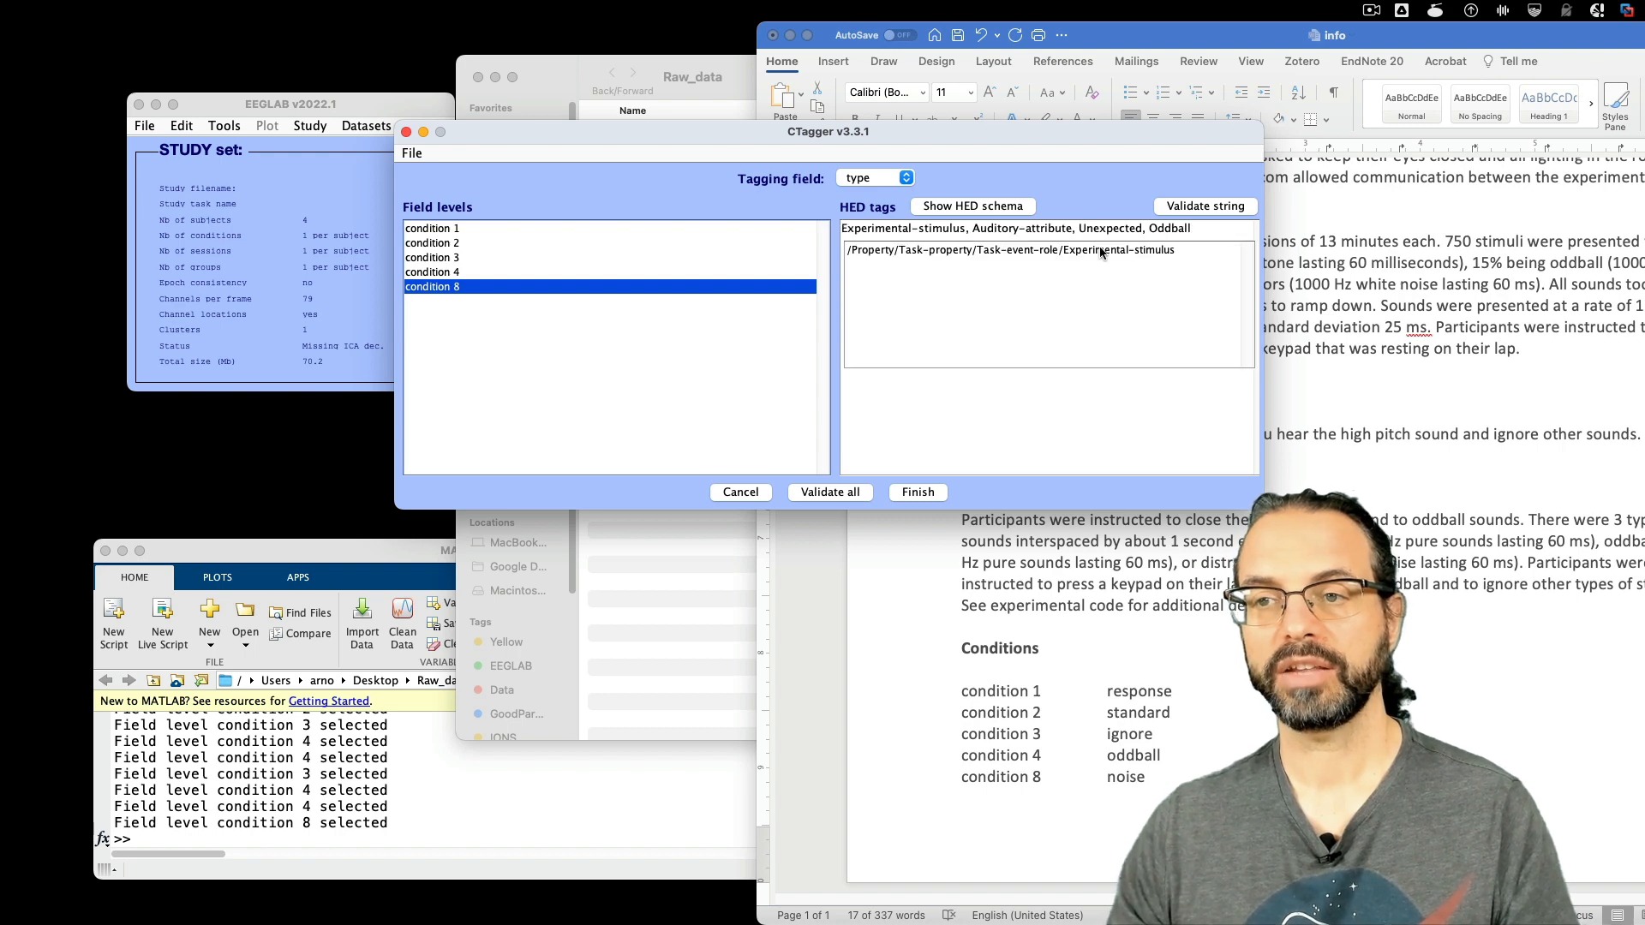
- Replace the Oddball tag of condition 8 with the schema tag Signal-noise
double_click(1158, 233)
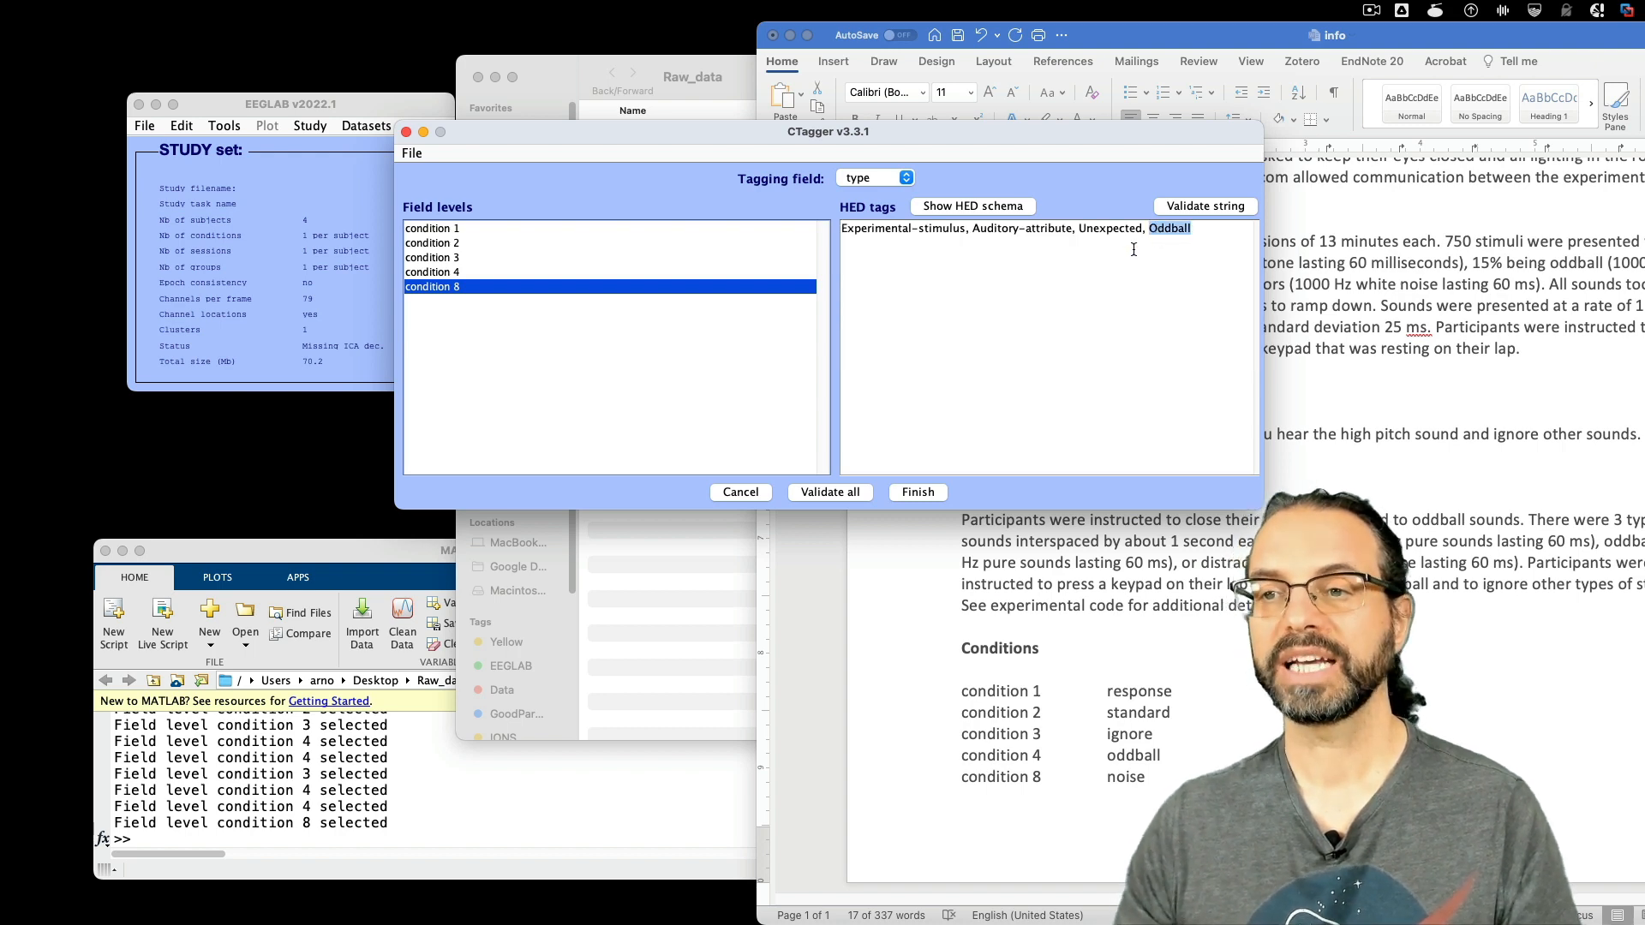
key(BackSpace)
text(noise)
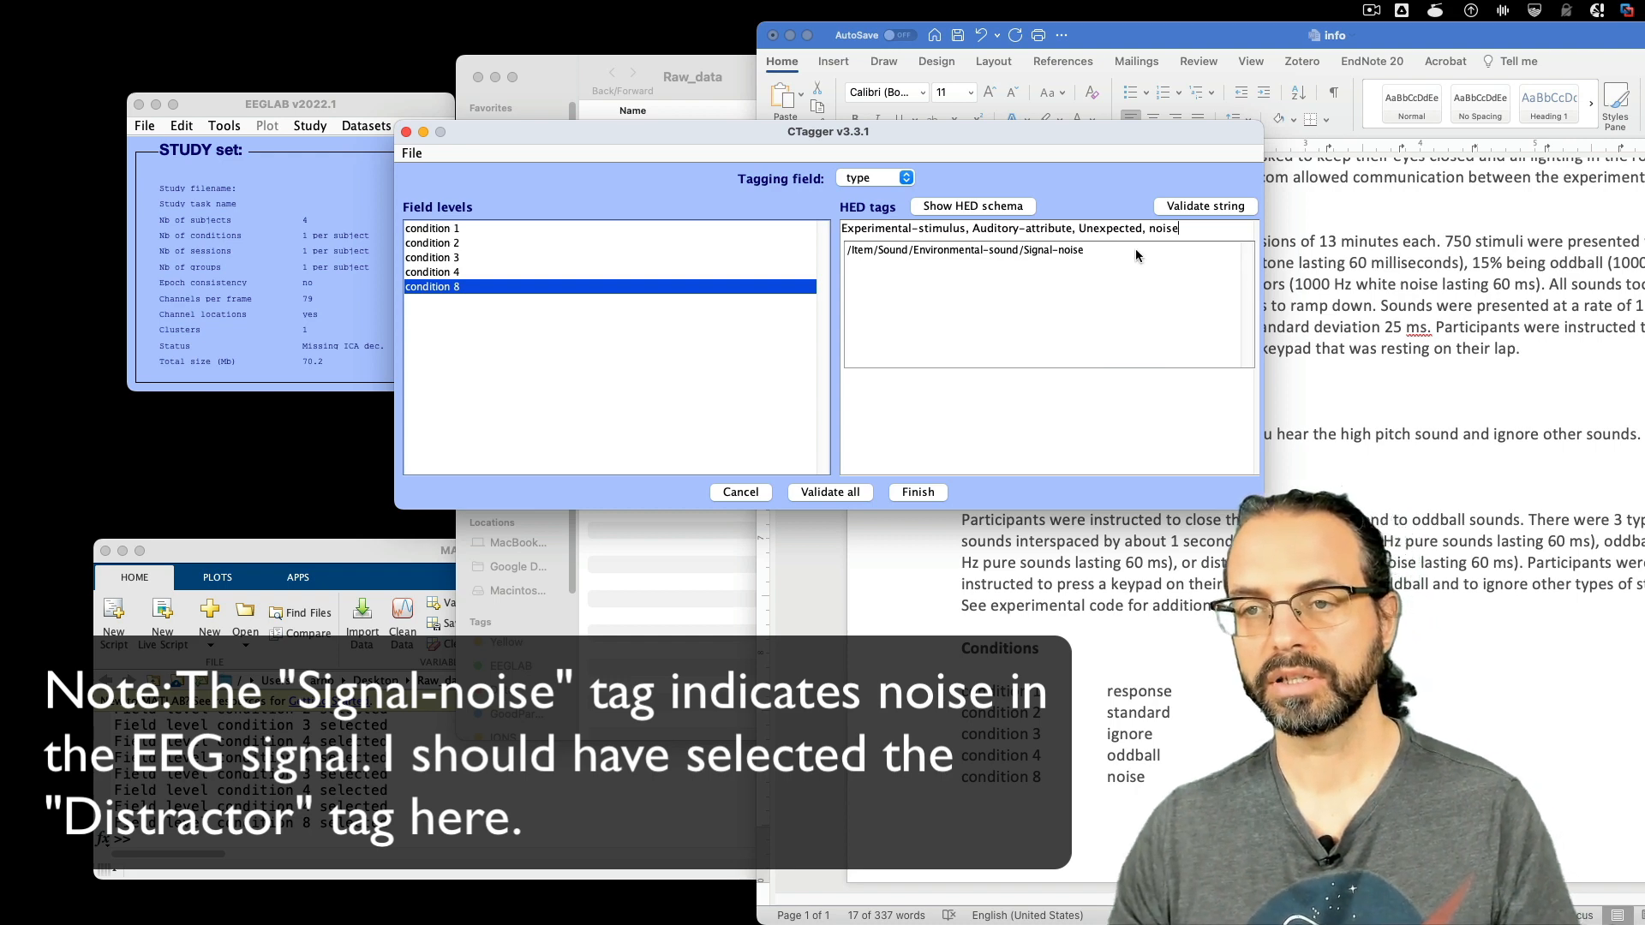
double_click(1135, 248)
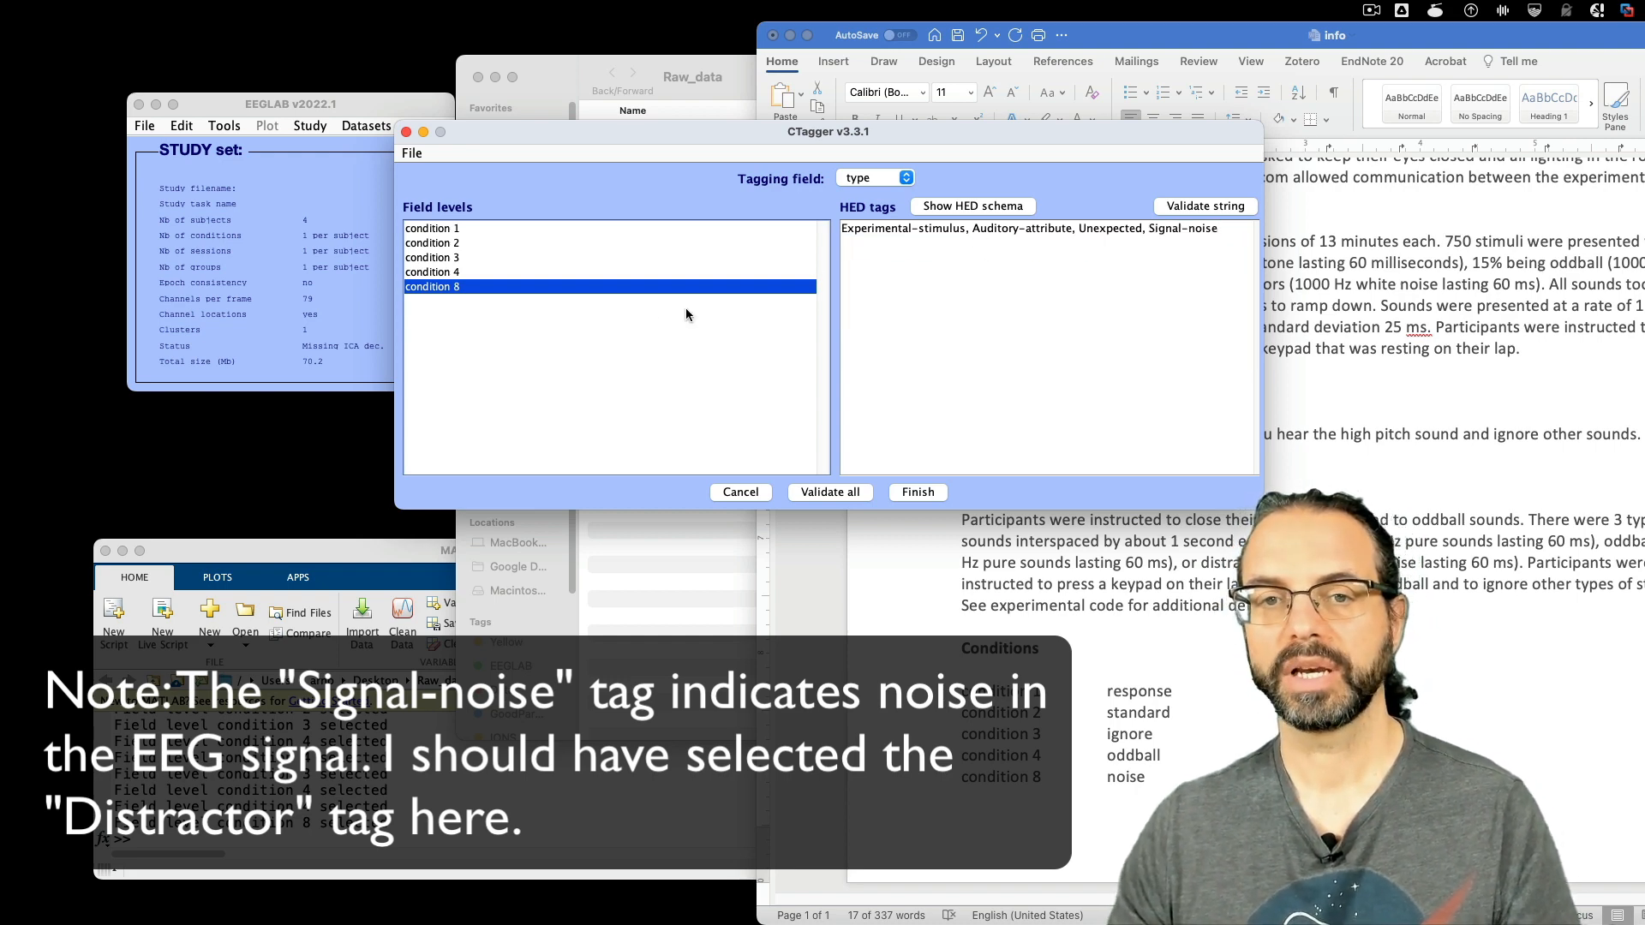
- Review the HED tags of each condition from 8 back to 1 and validate all of them
click(559, 286)
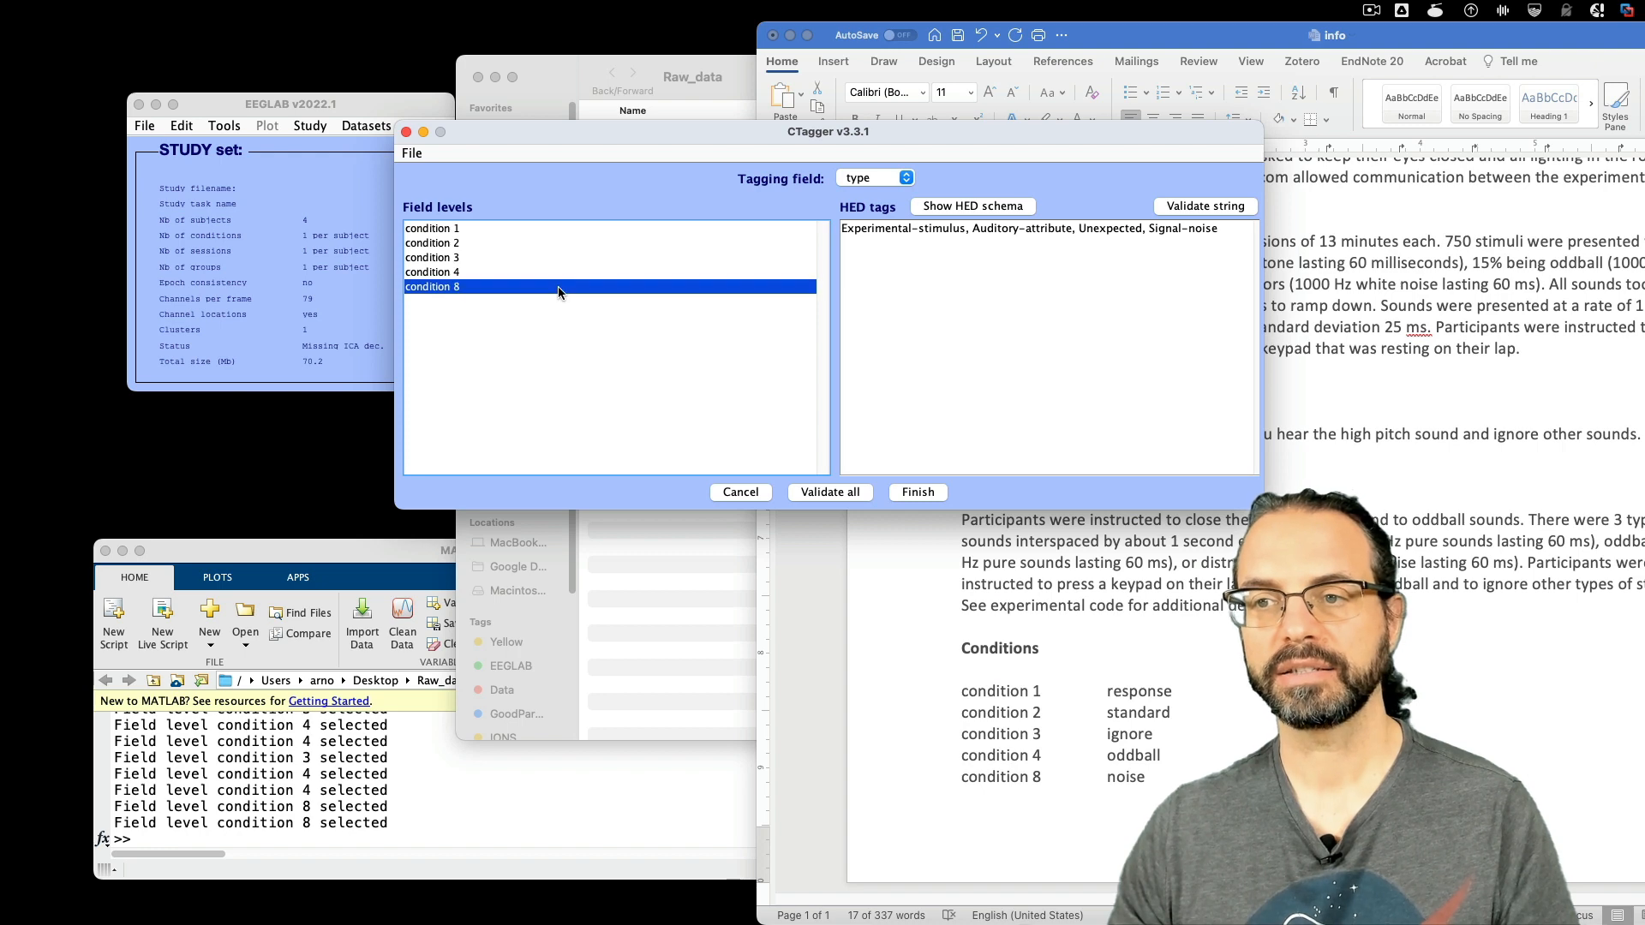
click(560, 272)
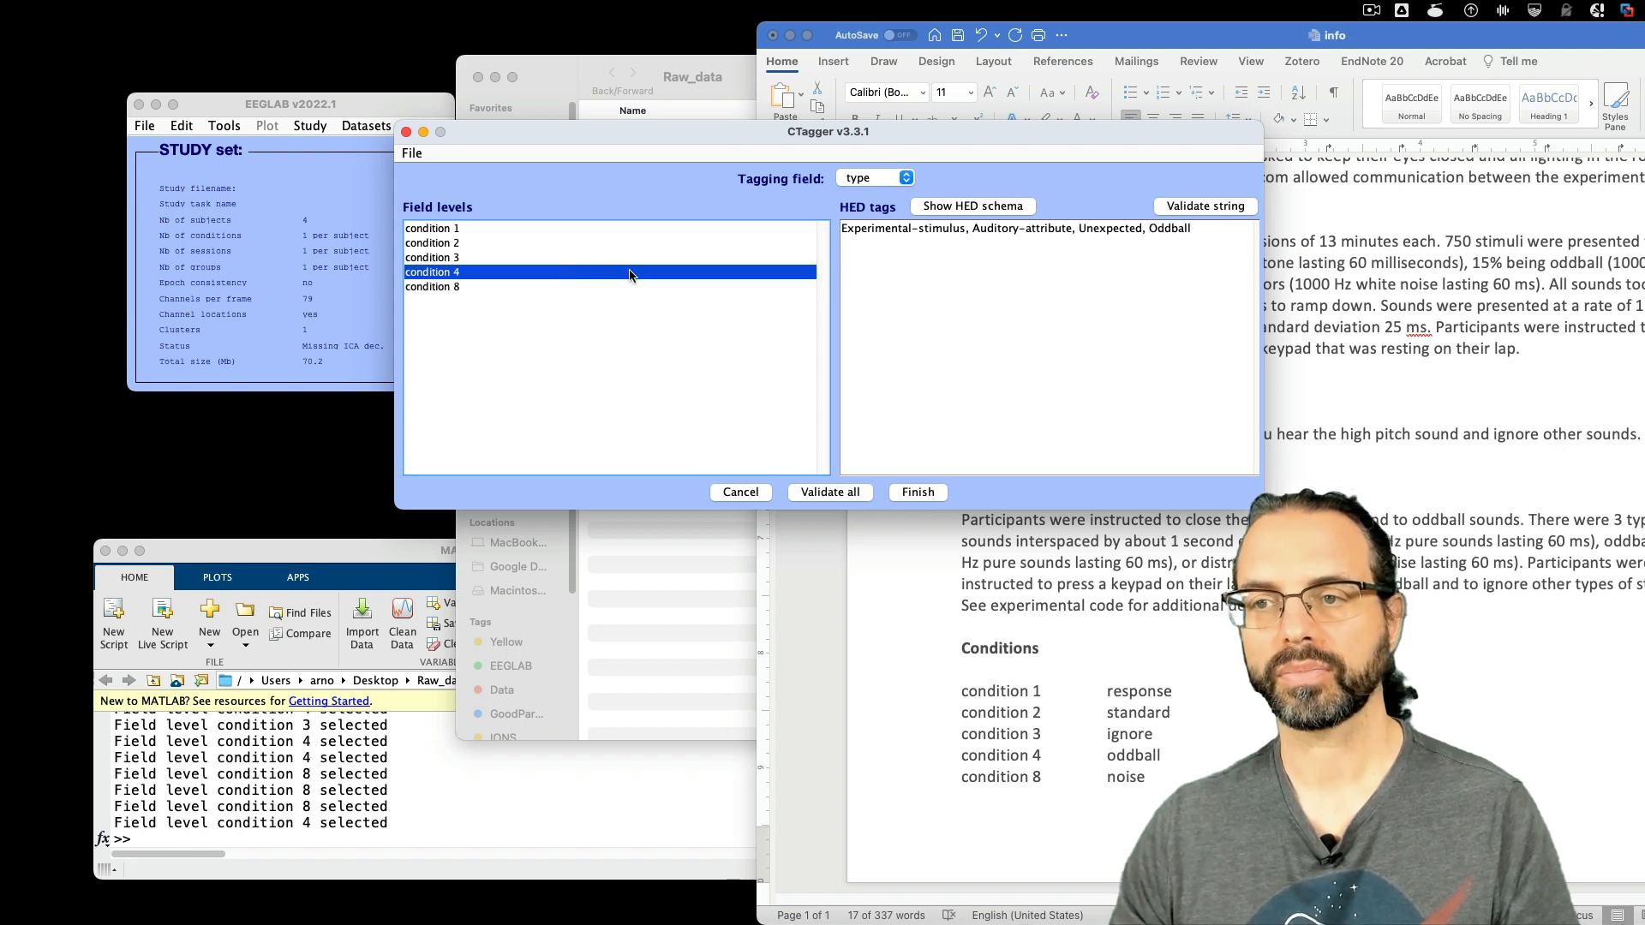
click(476, 257)
click(483, 243)
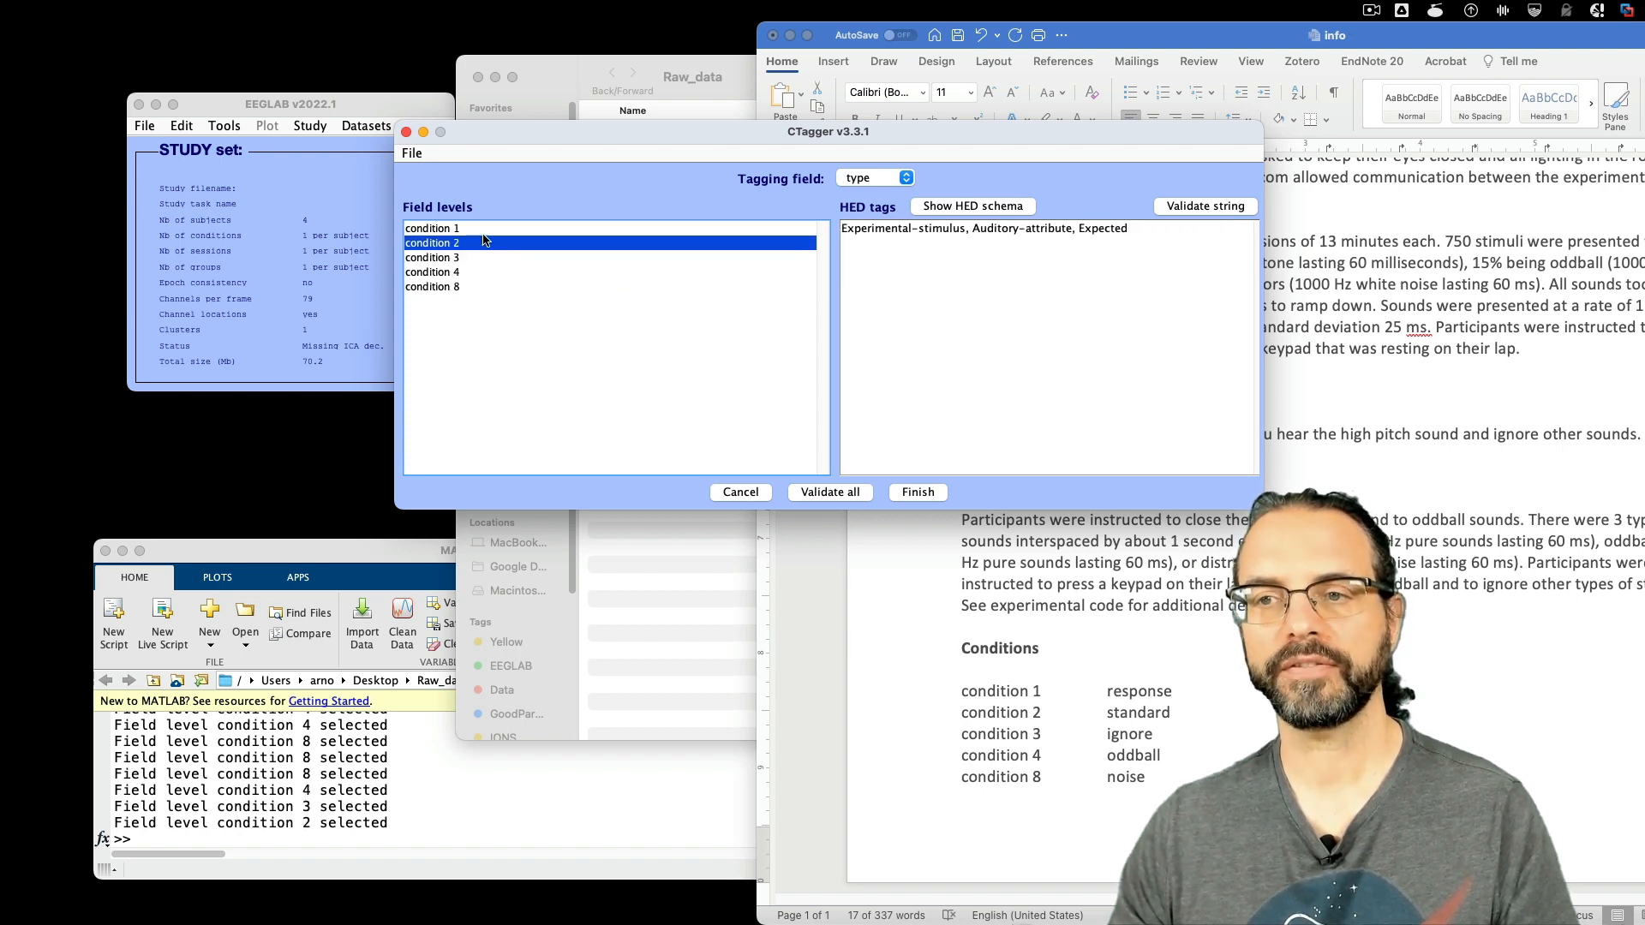
click(485, 240)
click(484, 230)
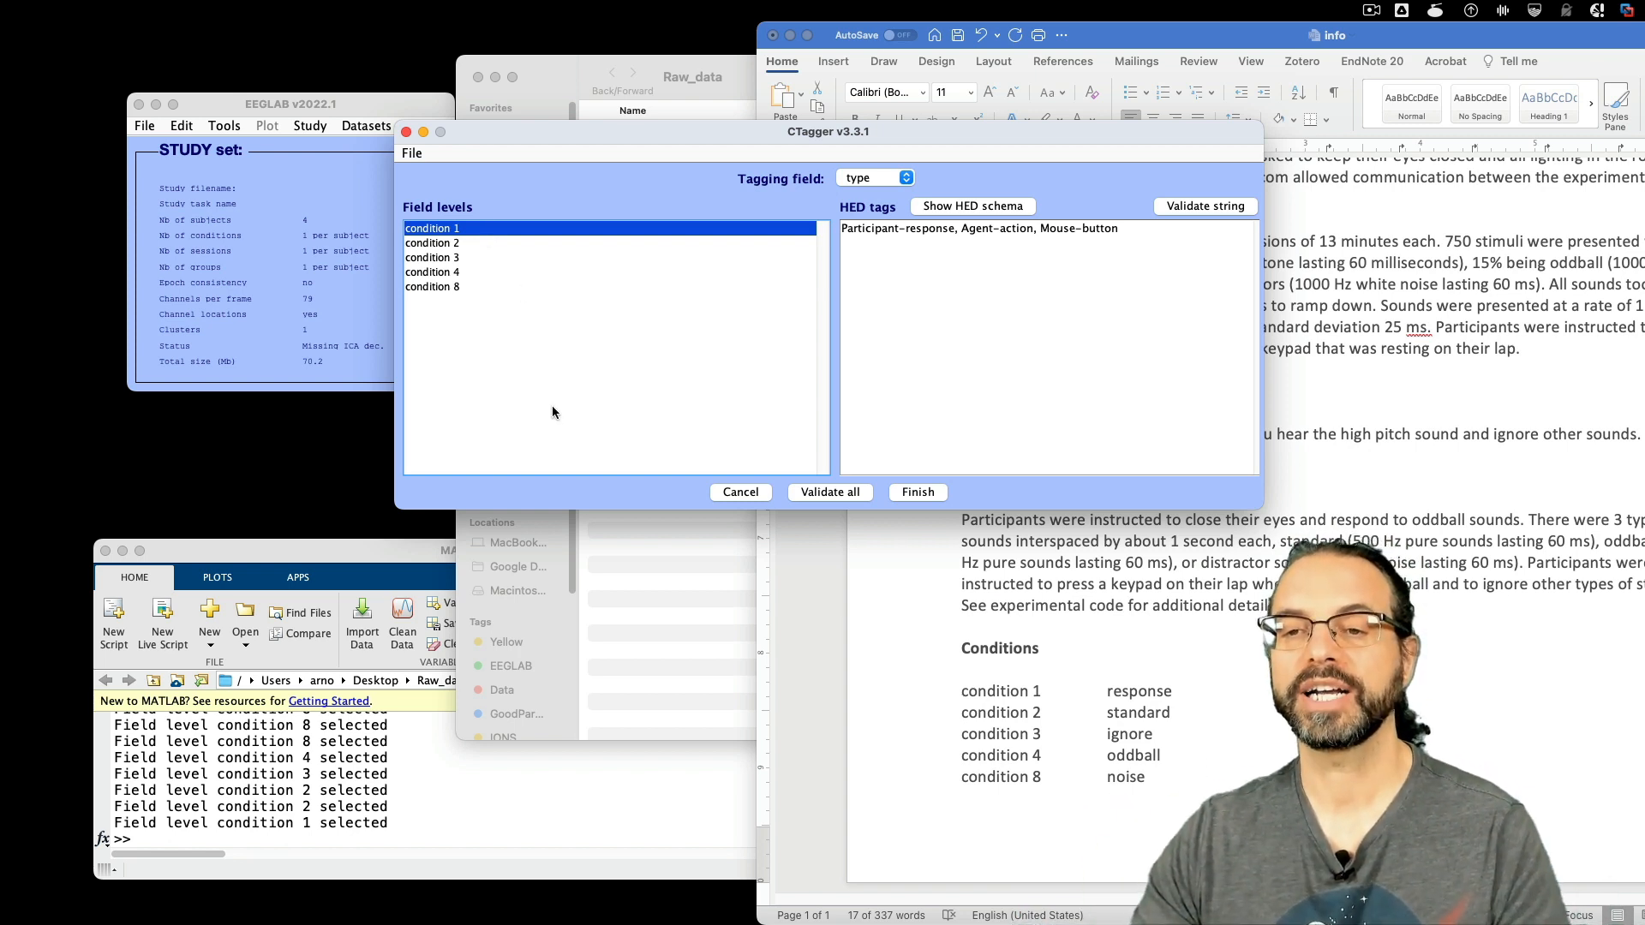
click(822, 494)
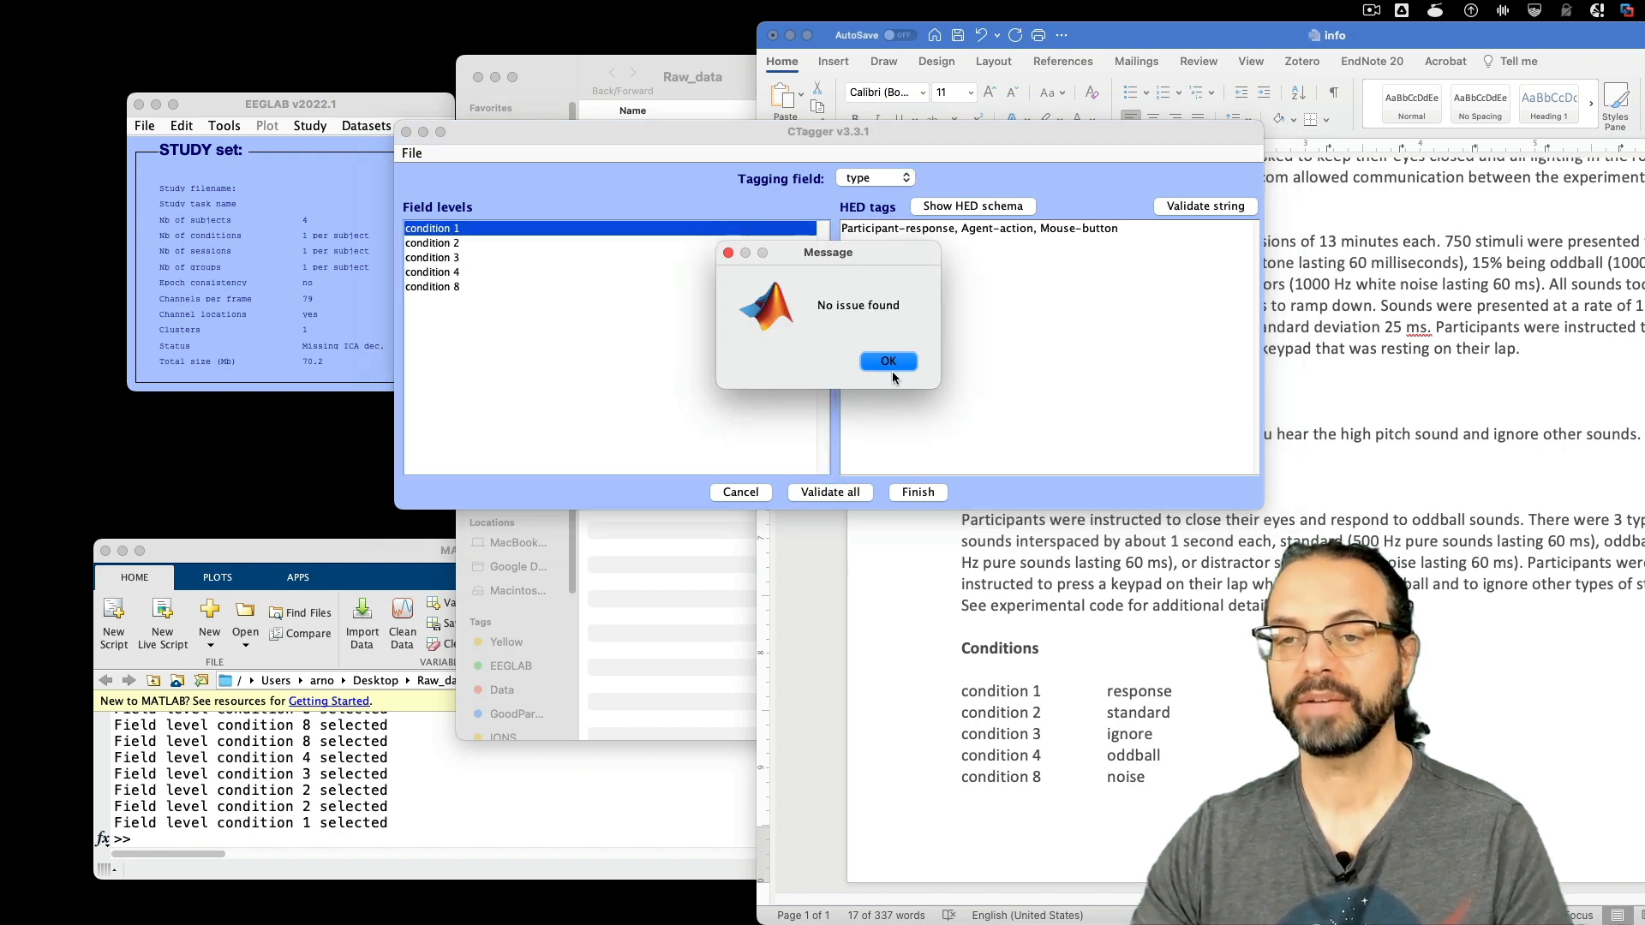
click(892, 367)
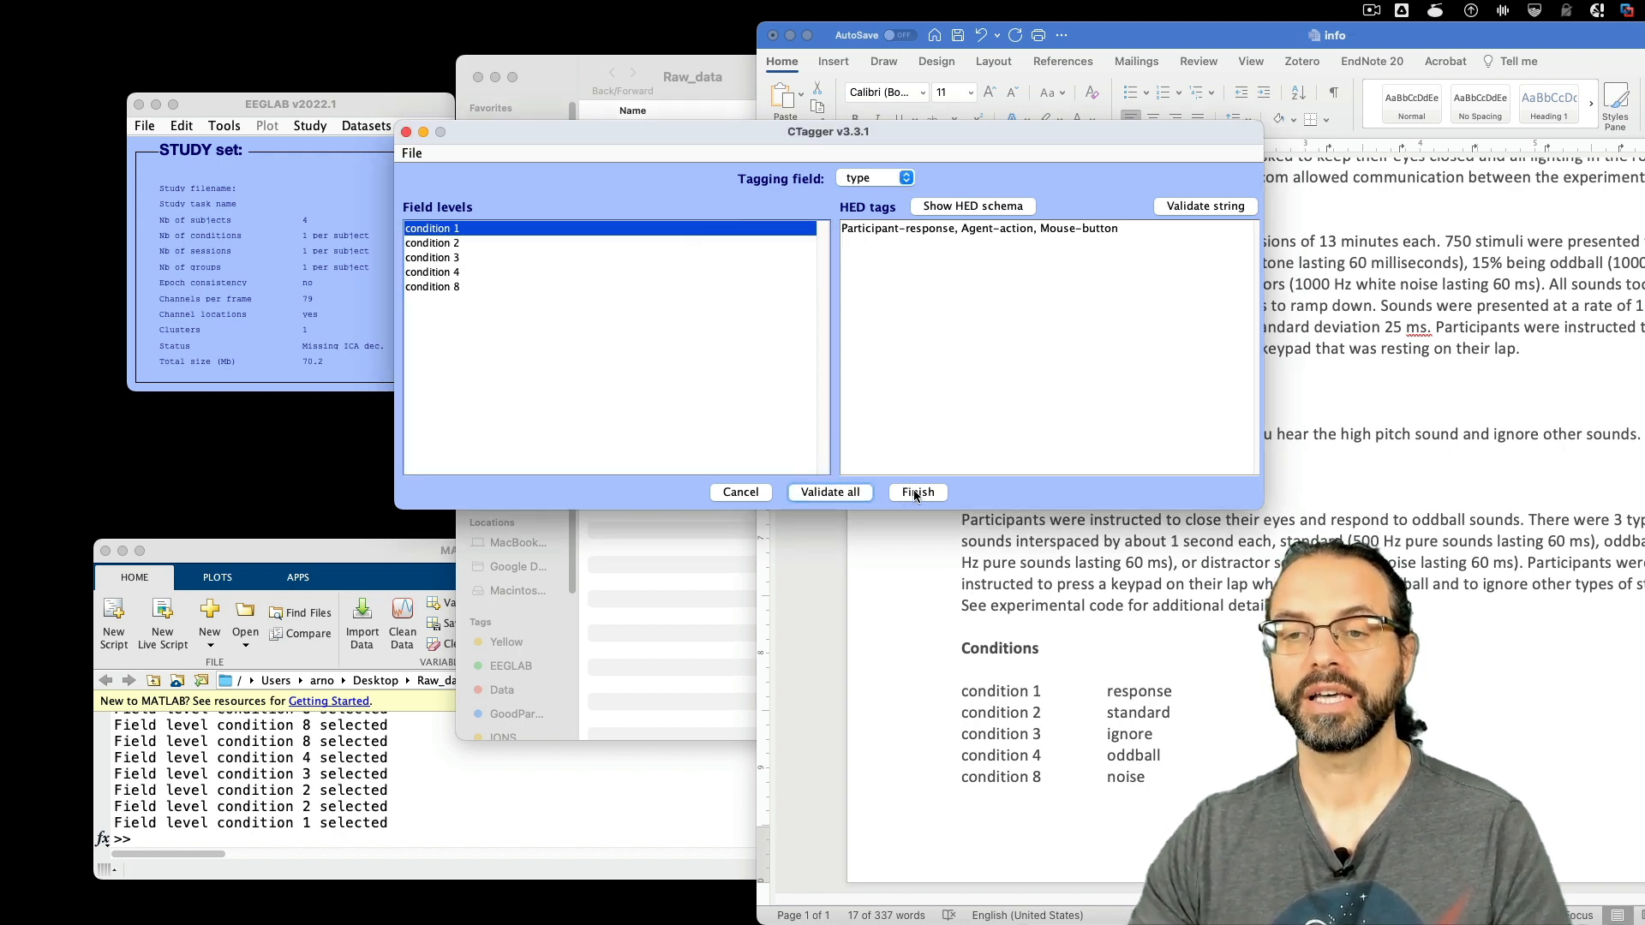
- Finish the tagging and accept the generated BIDS events.json HED string without saving it to a file
click(913, 493)
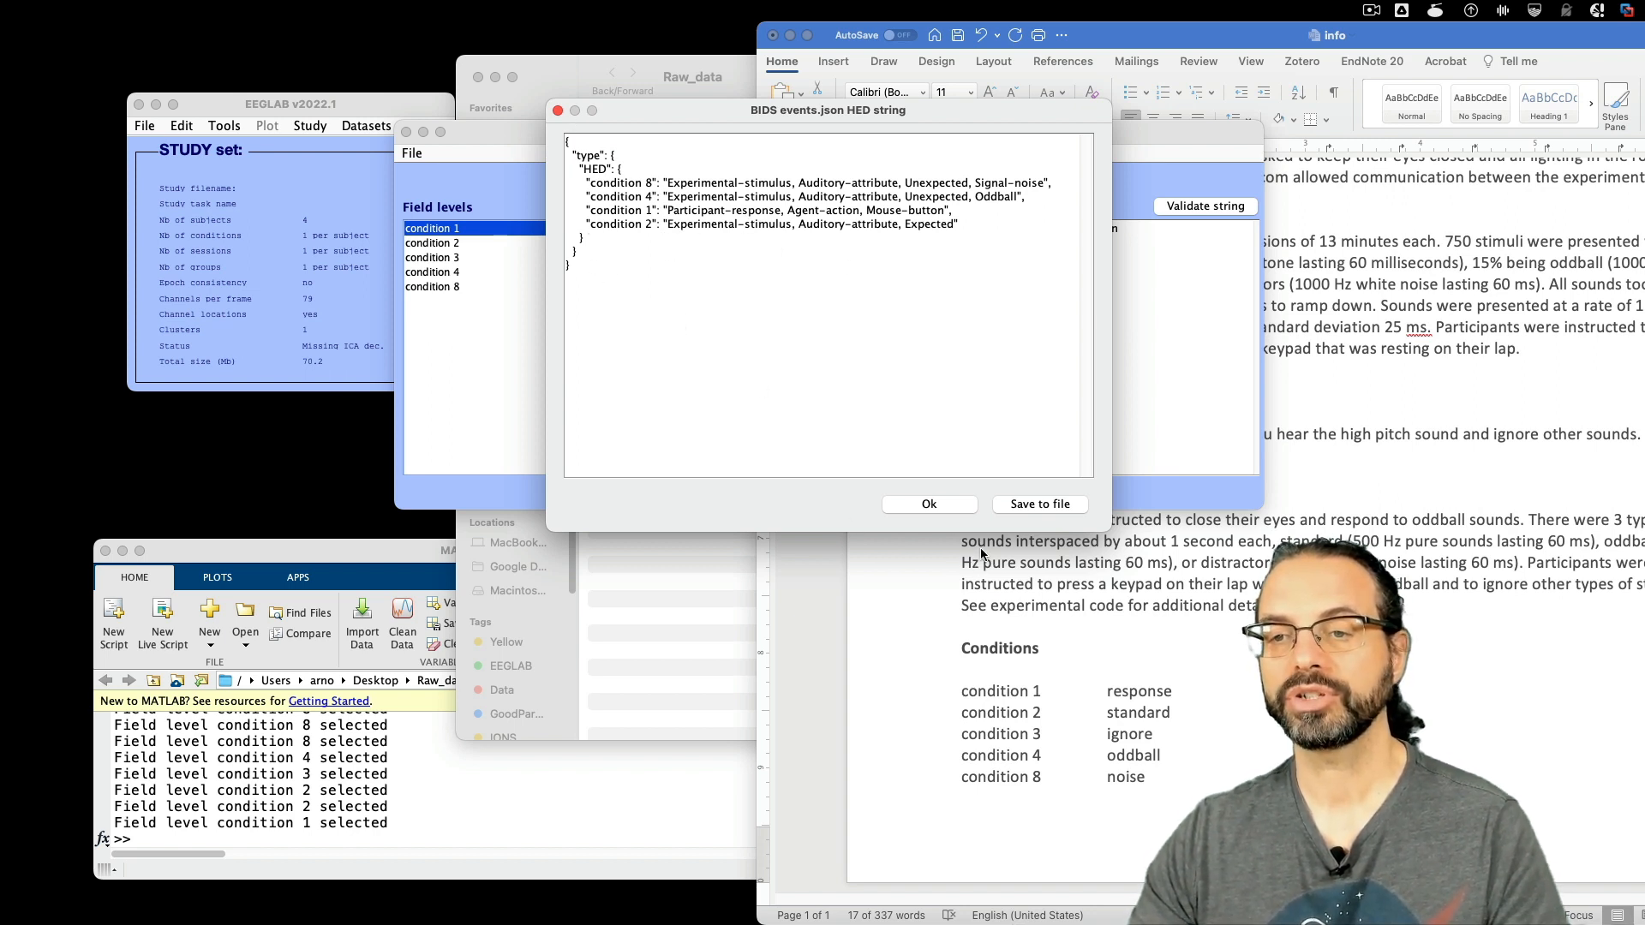
click(929, 504)
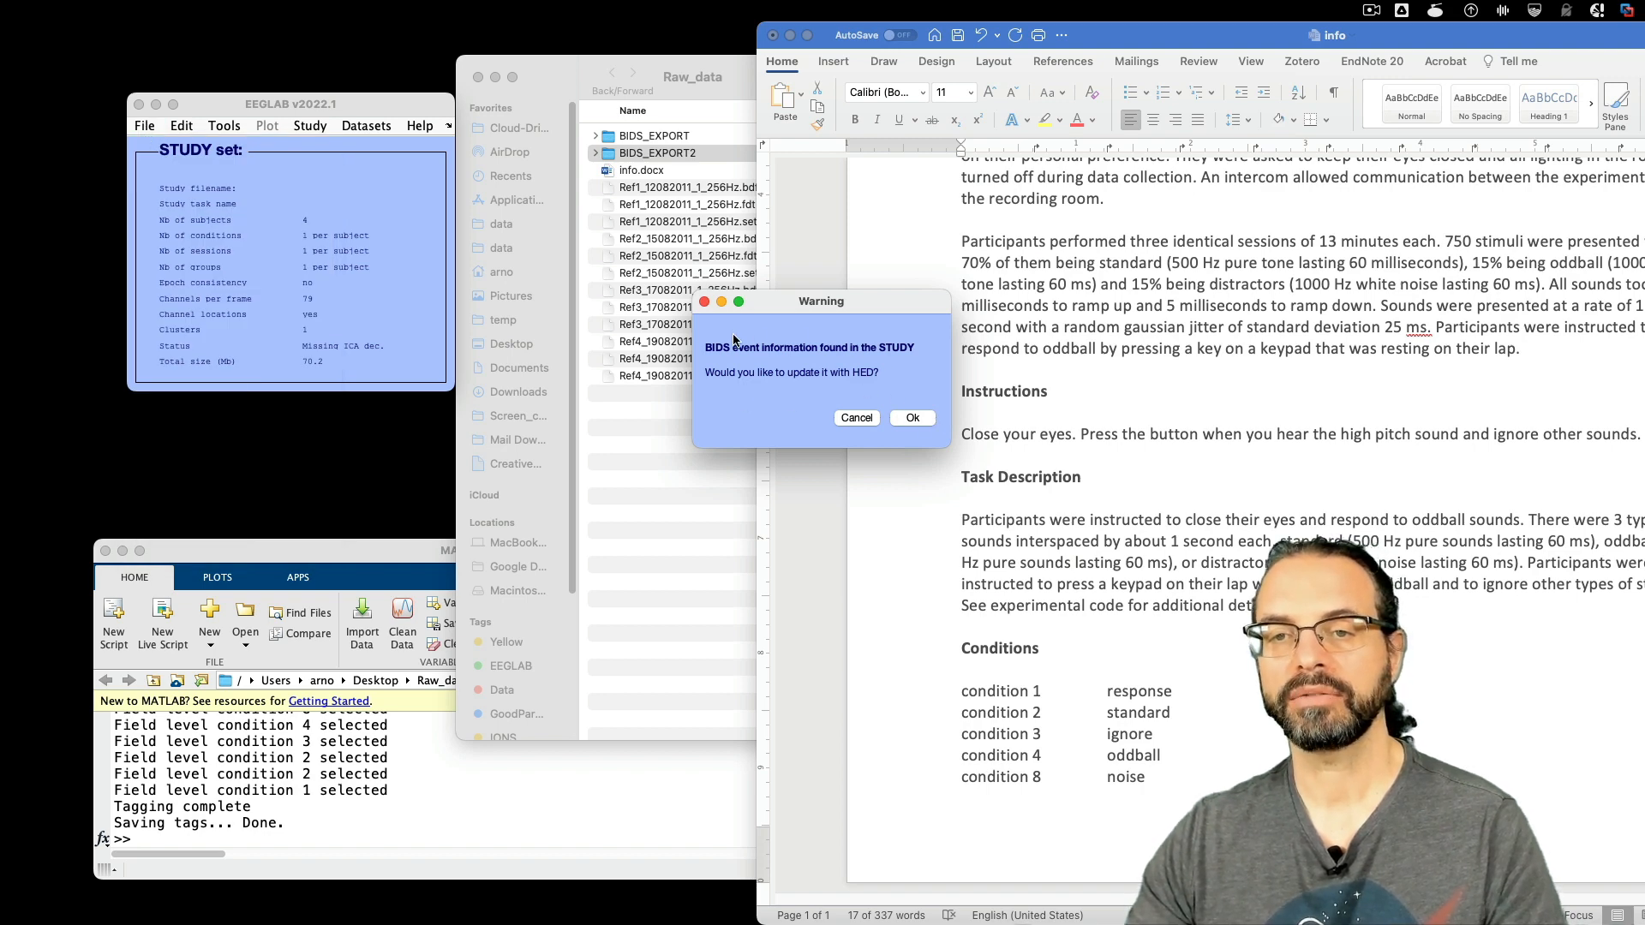
- Update the STUDY's BIDS event information with HED and set the output folder of a new BIDS export to ./BIDS_EXPORT3
click(909, 418)
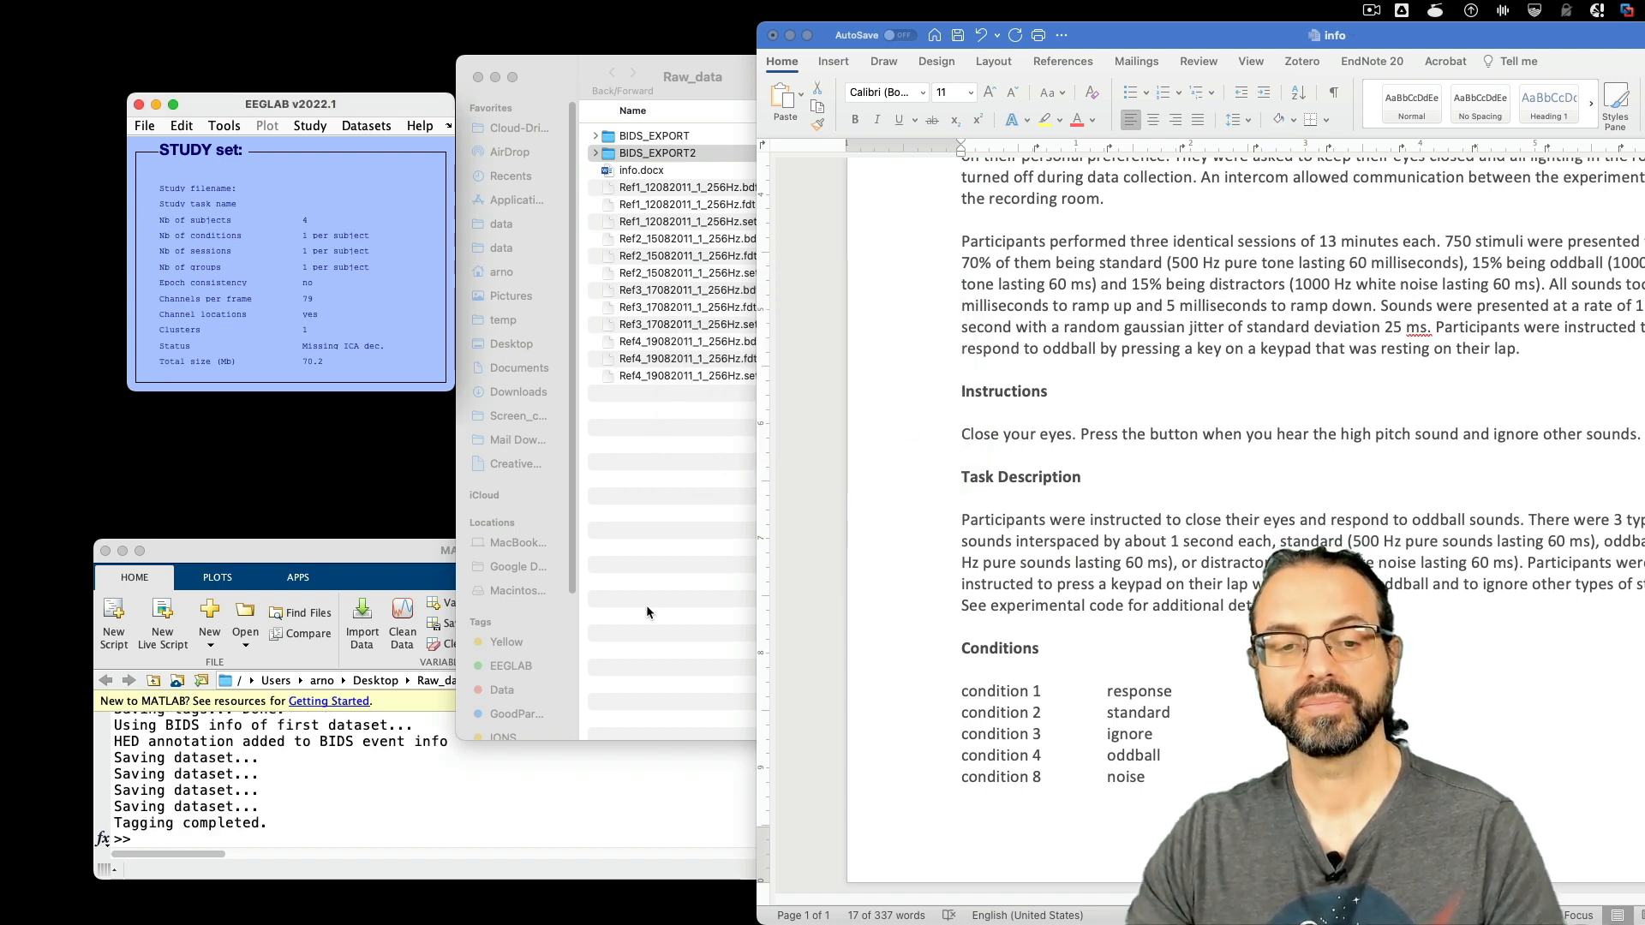
click(145, 127)
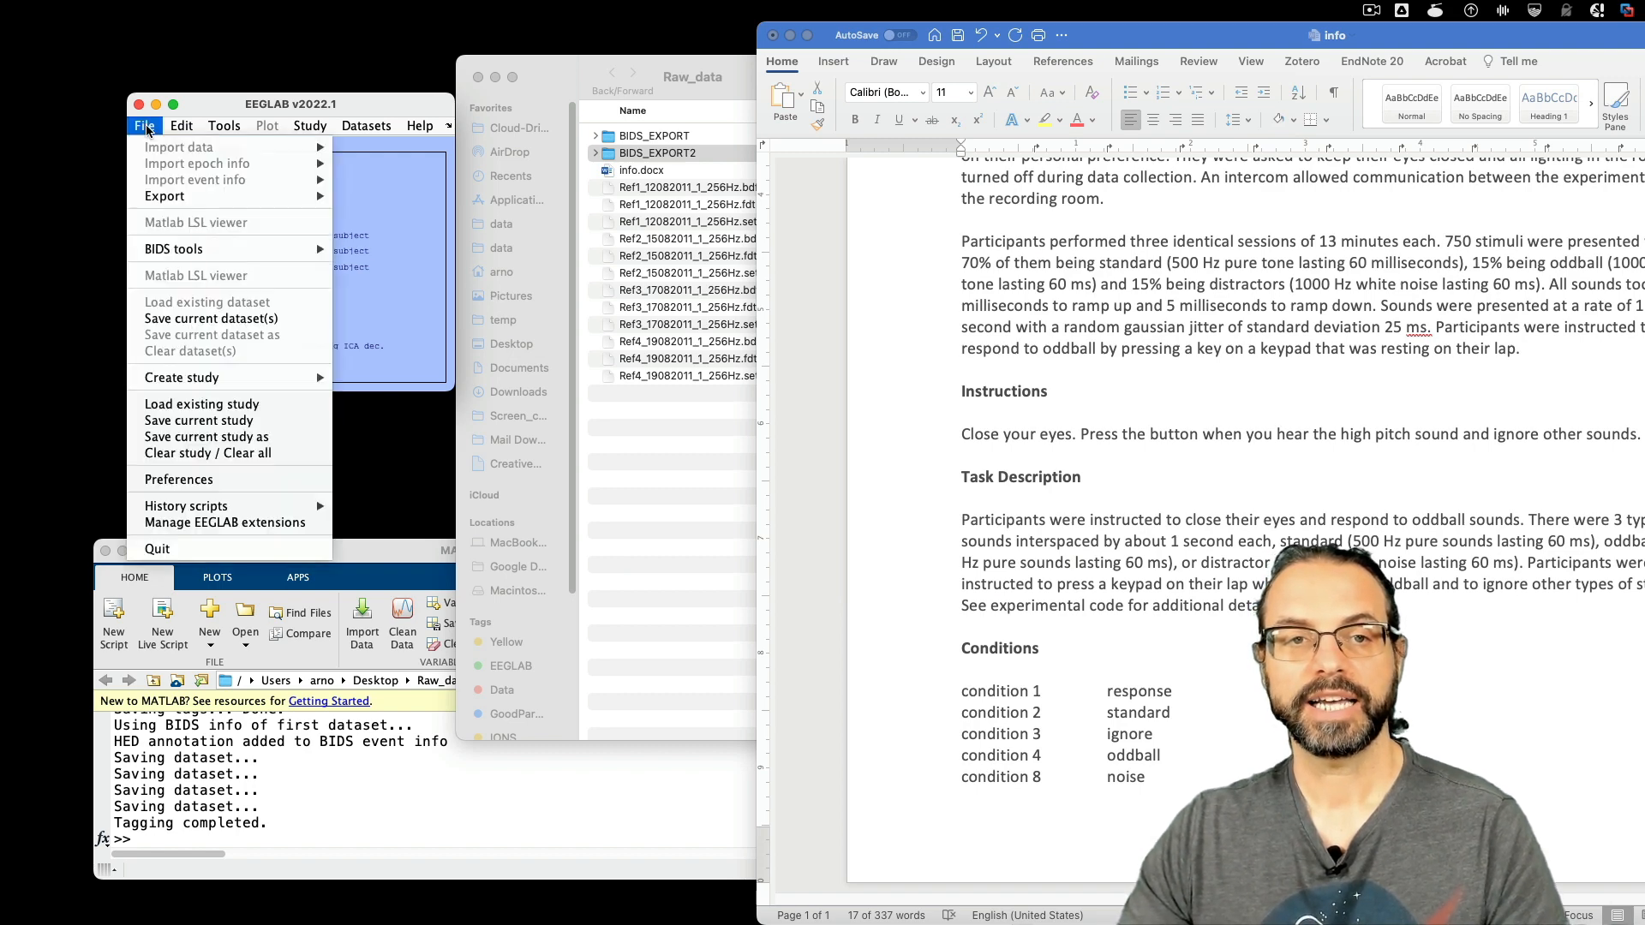
mouse_move(204, 253)
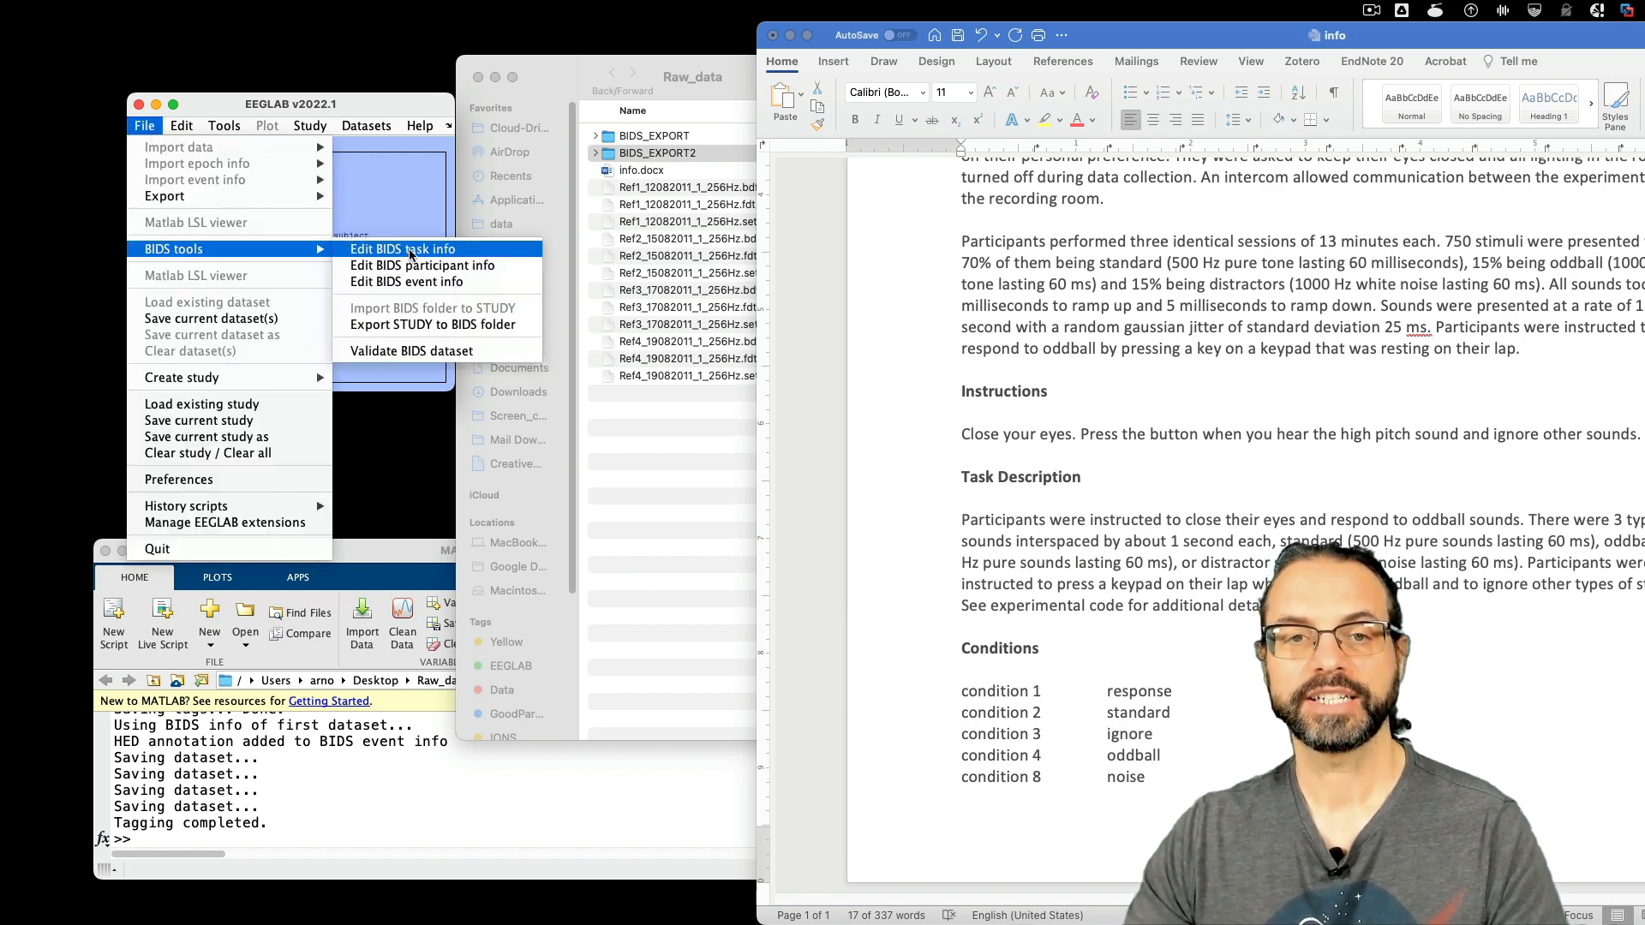
click(431, 325)
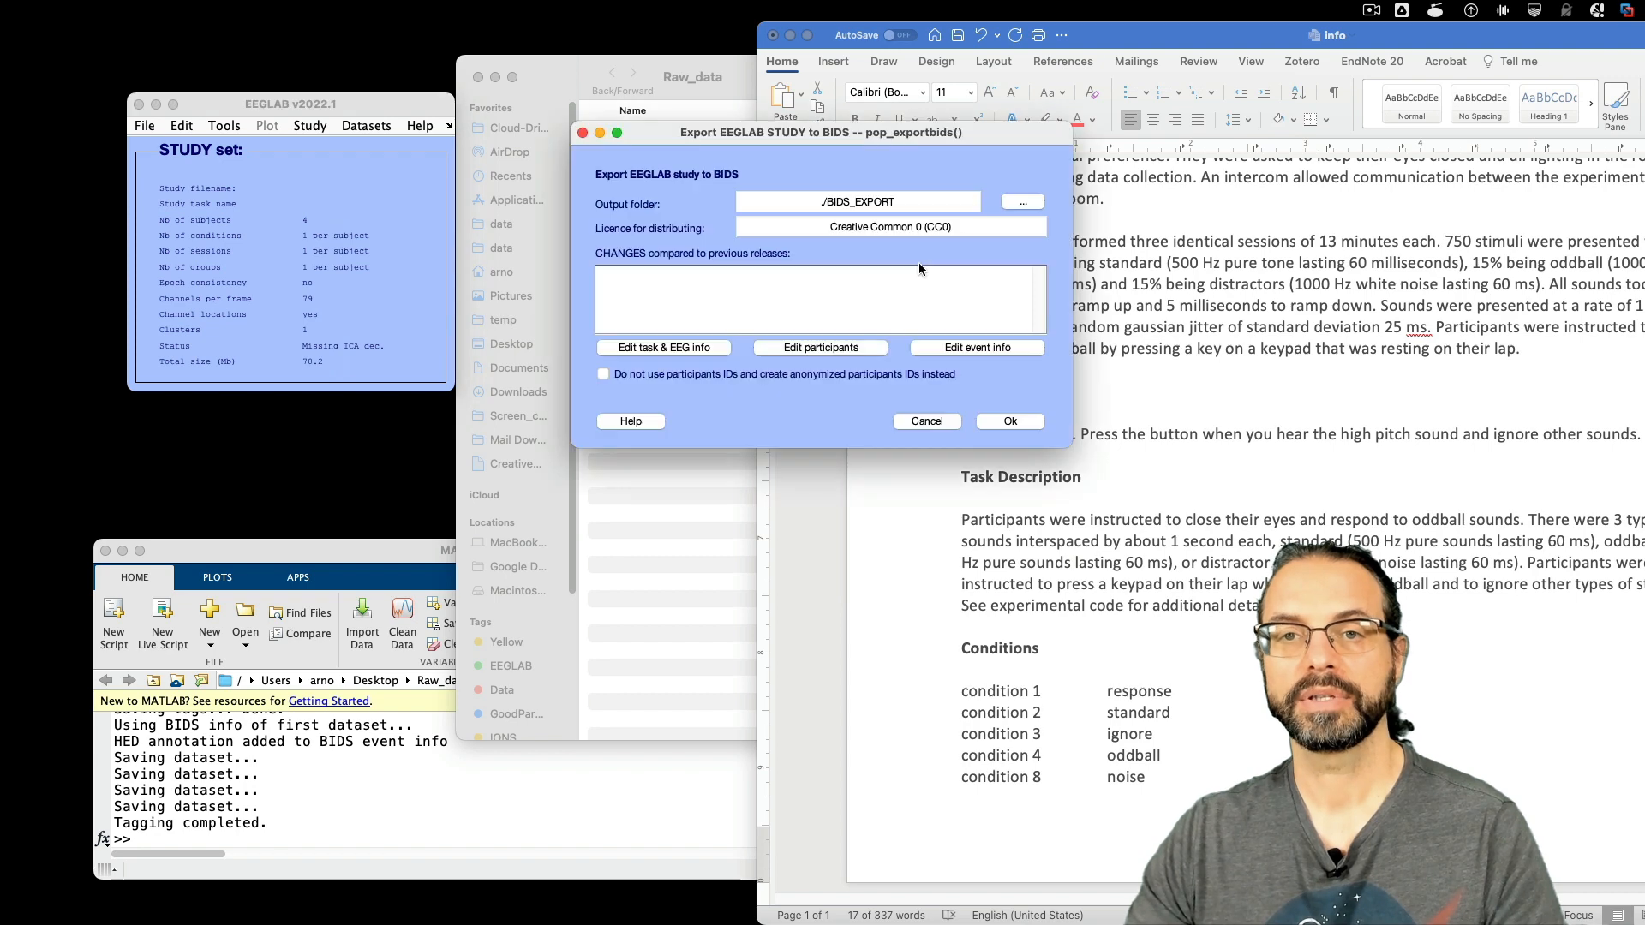
click(910, 207)
text(3)
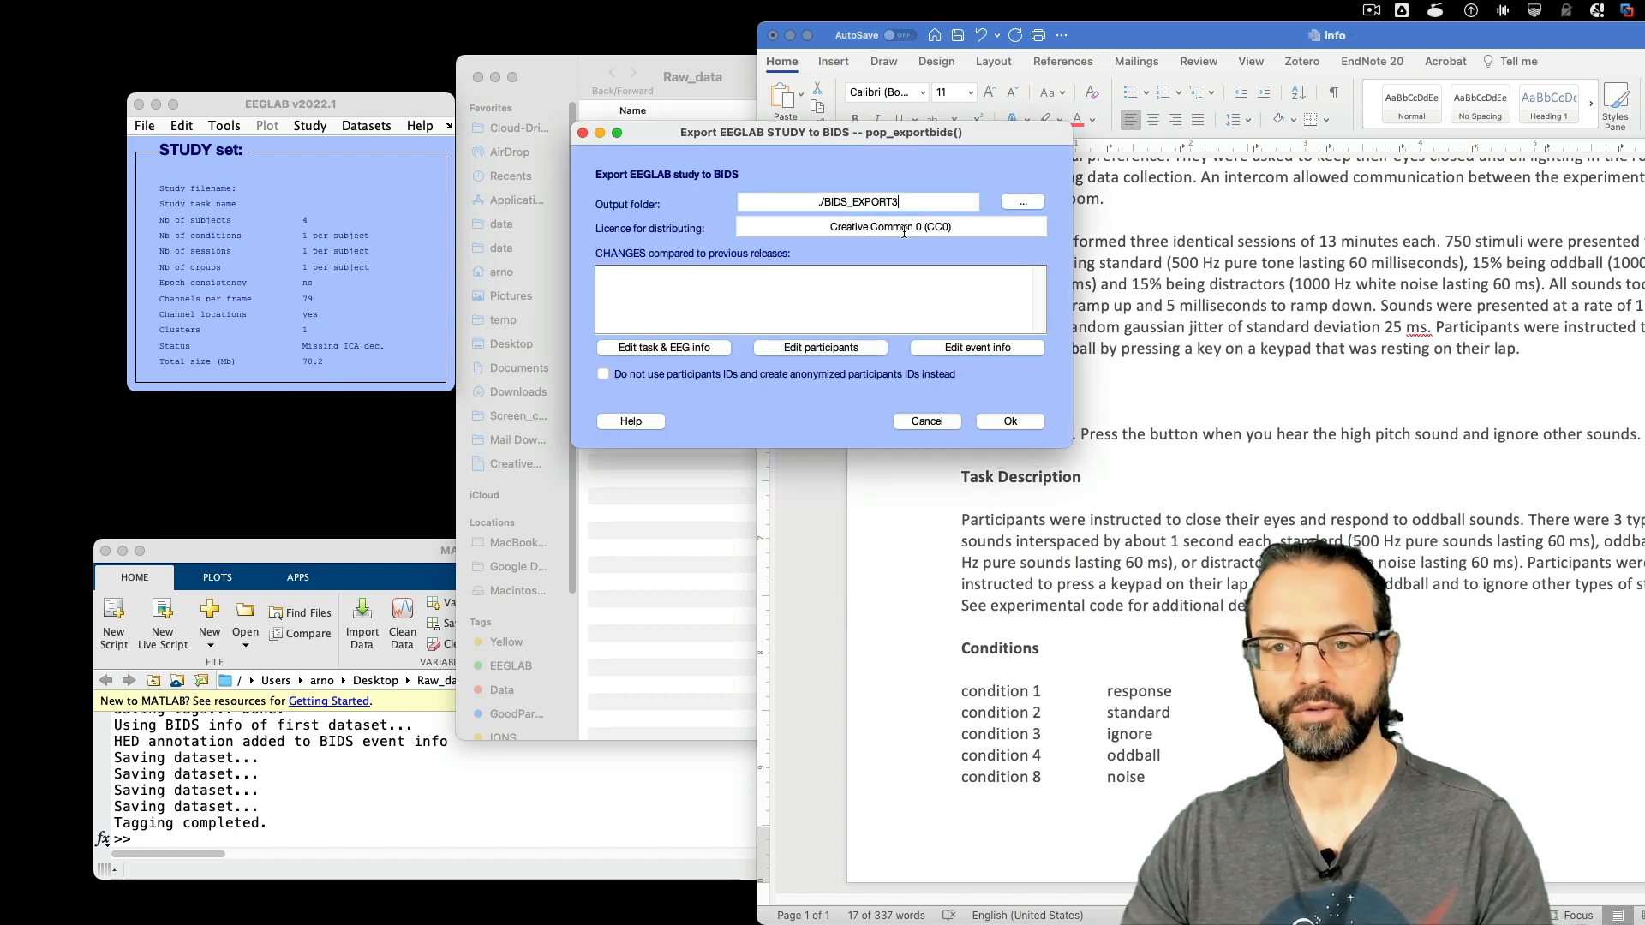
- Record the change note "Now has HED tags" and export the STUDY to BIDS, resaving the datasets that need it
click(900, 276)
text(Now )
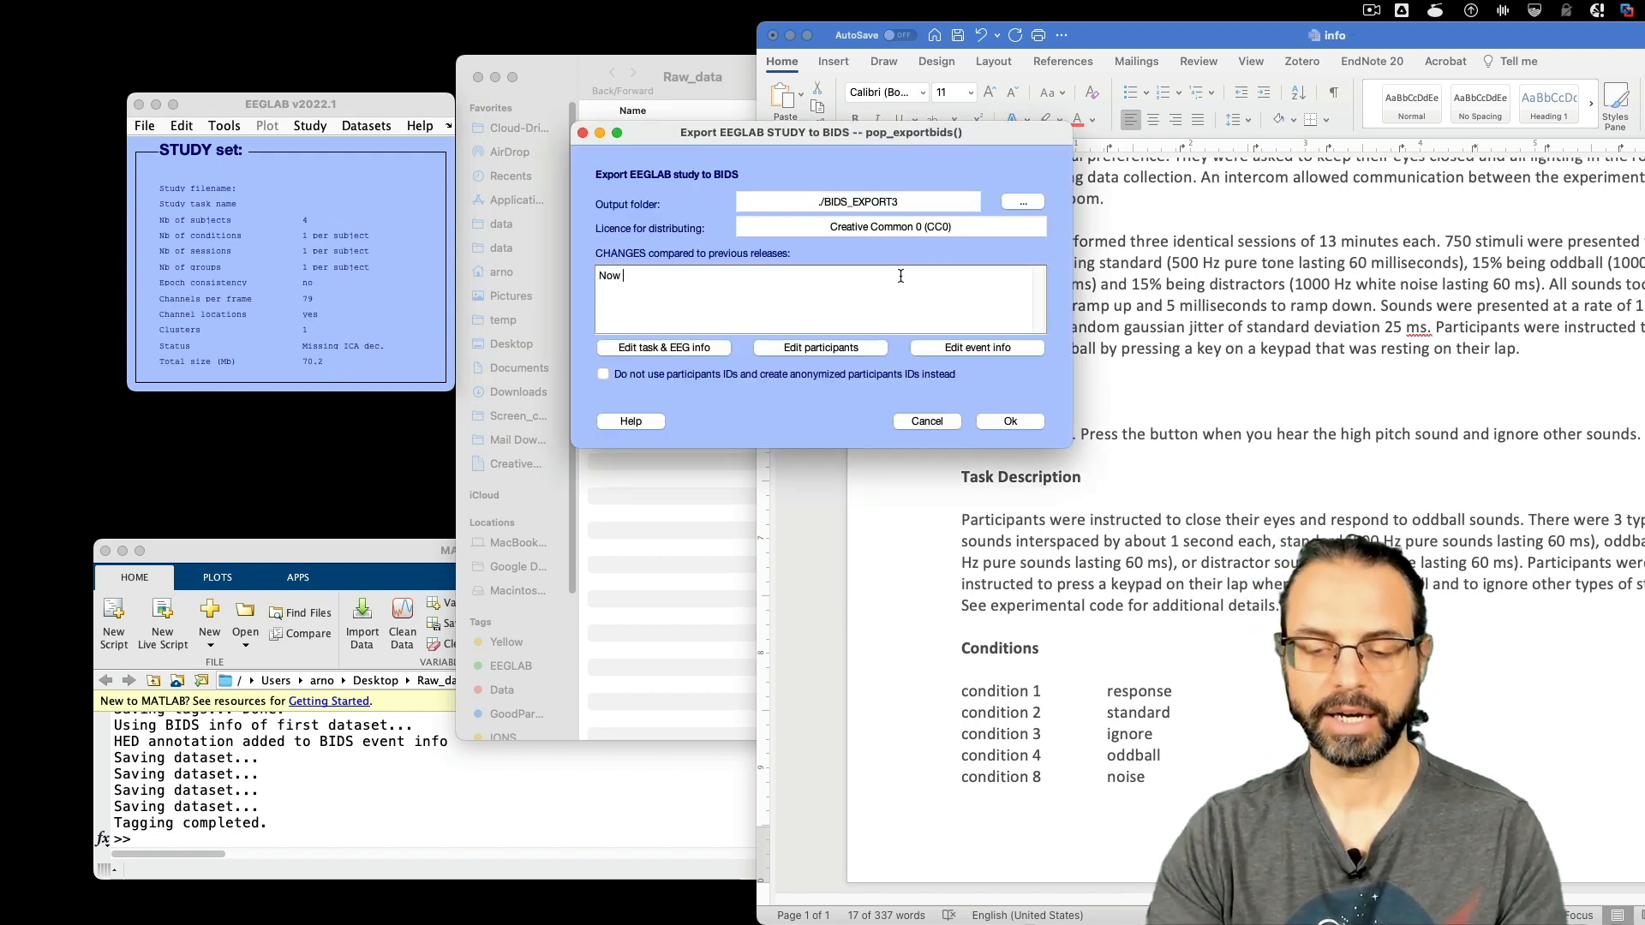
text(has HED tags)
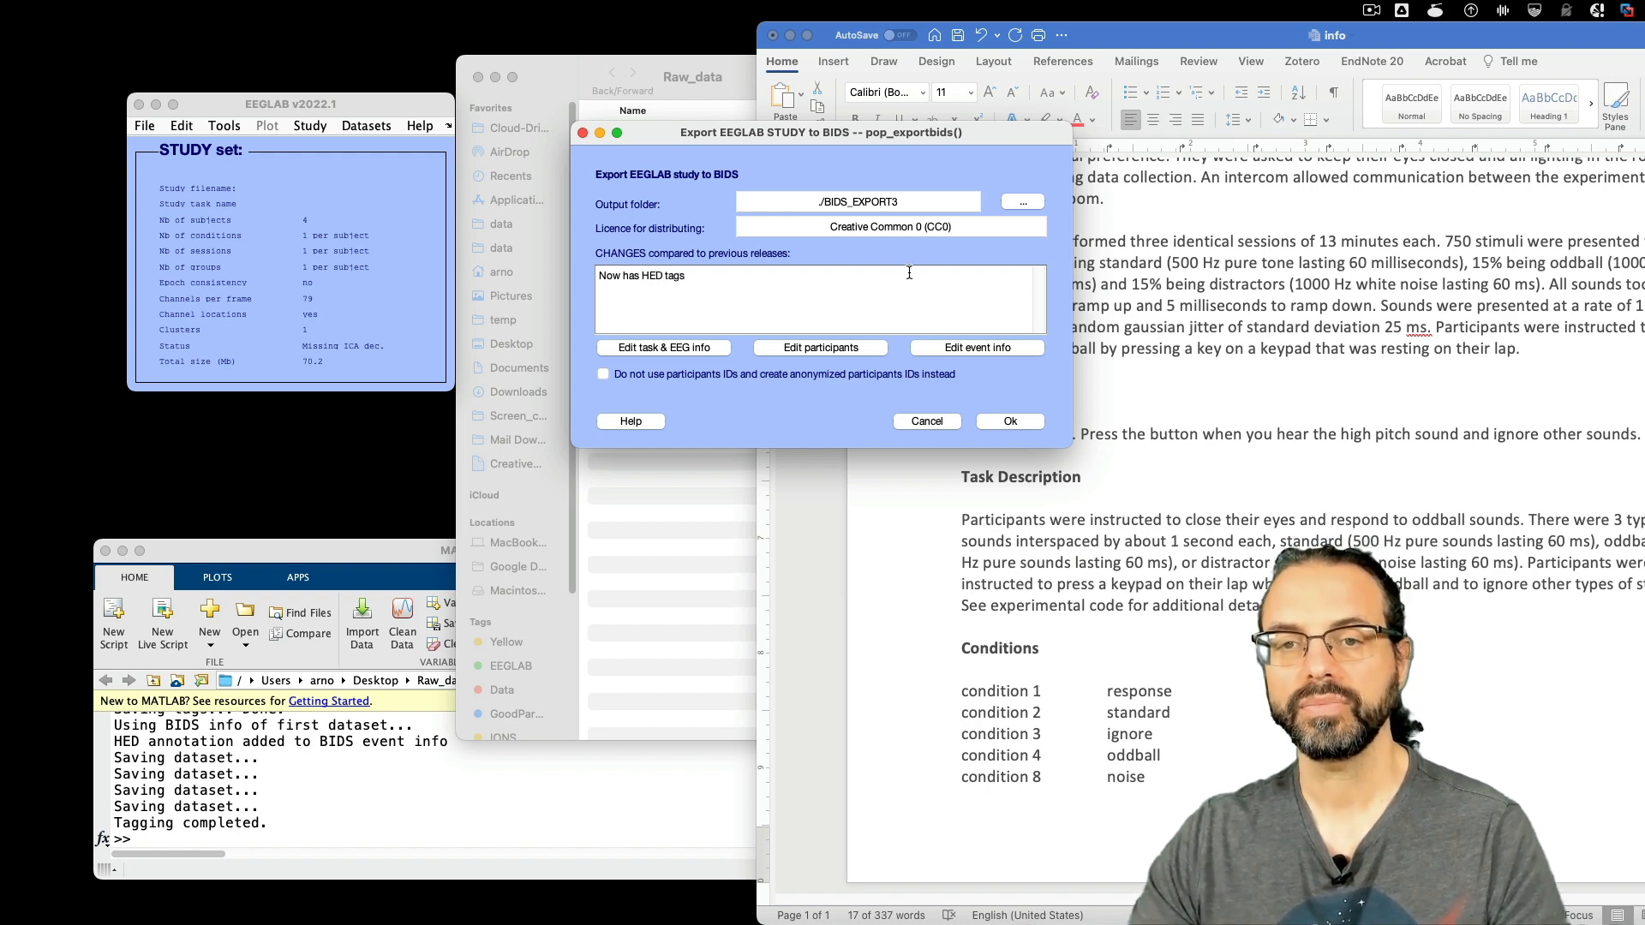
click(1028, 422)
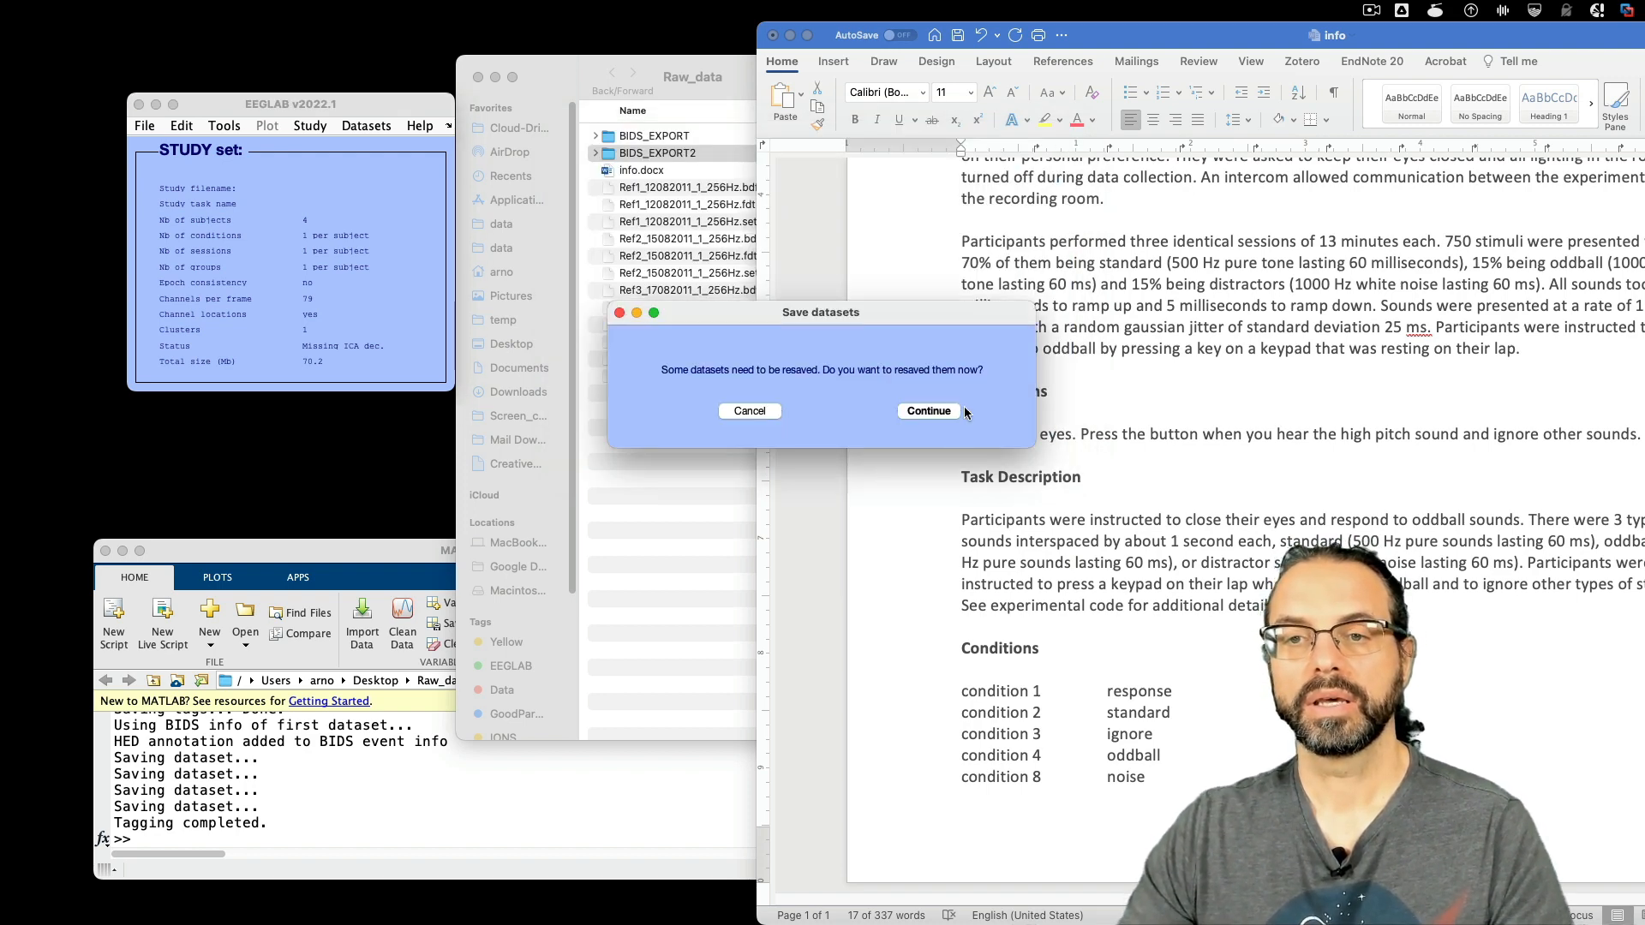
click(928, 412)
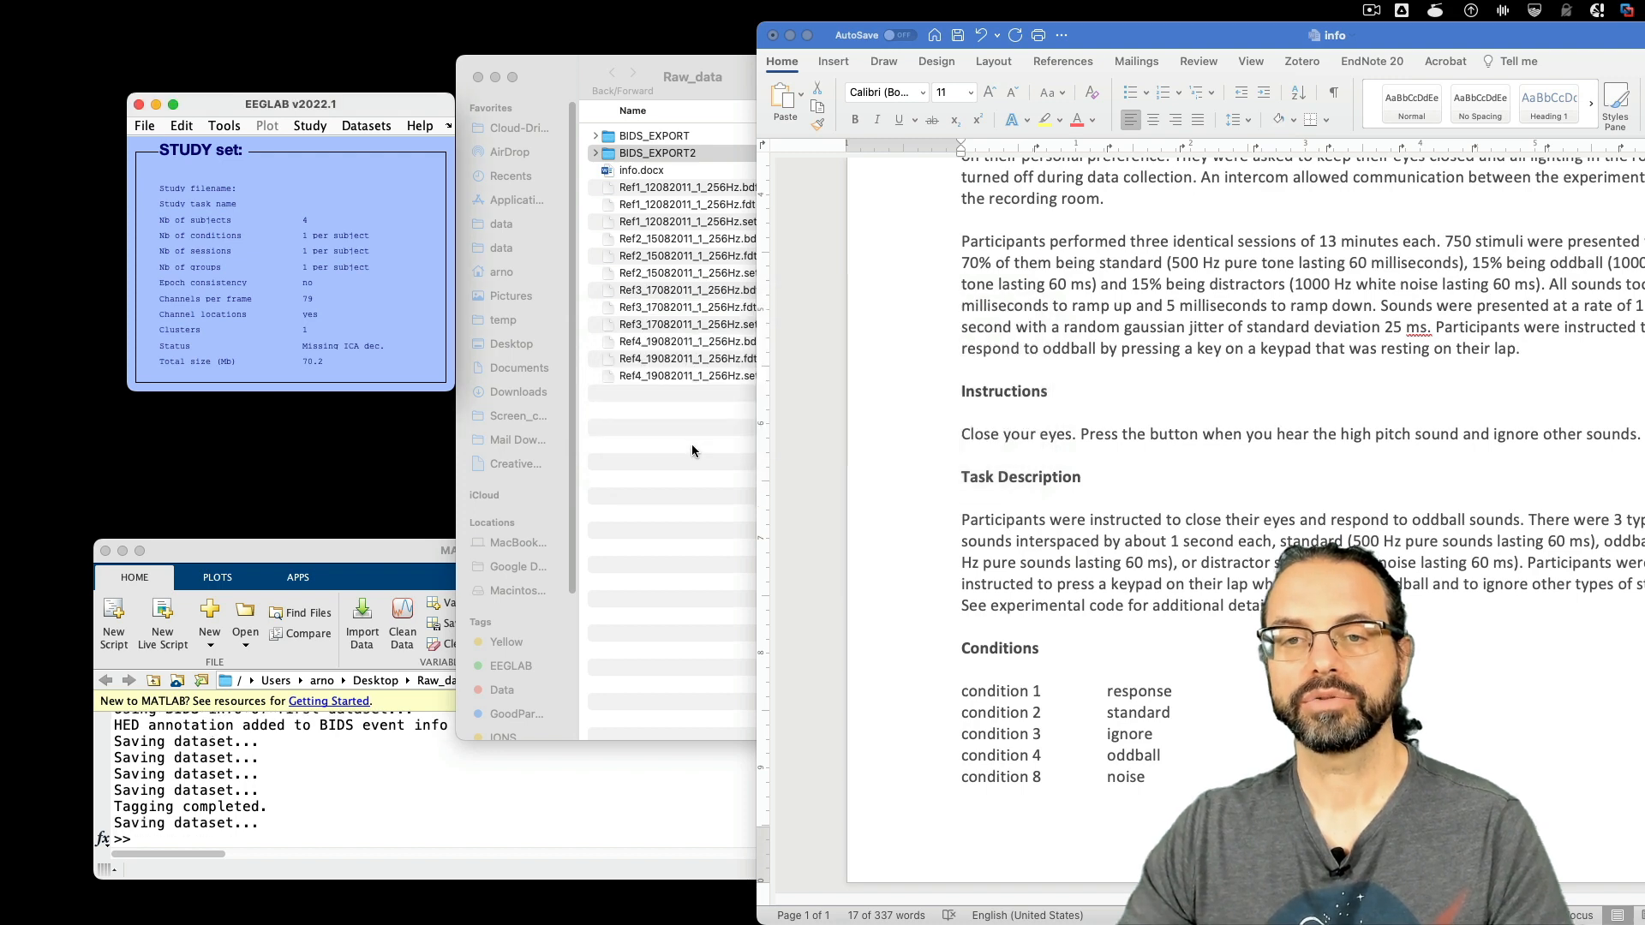
- Locate the BIDS_EXPORT3 folder in Finder and submit it to the OpenNeuro dataset upload in the browser for validation
click(685, 527)
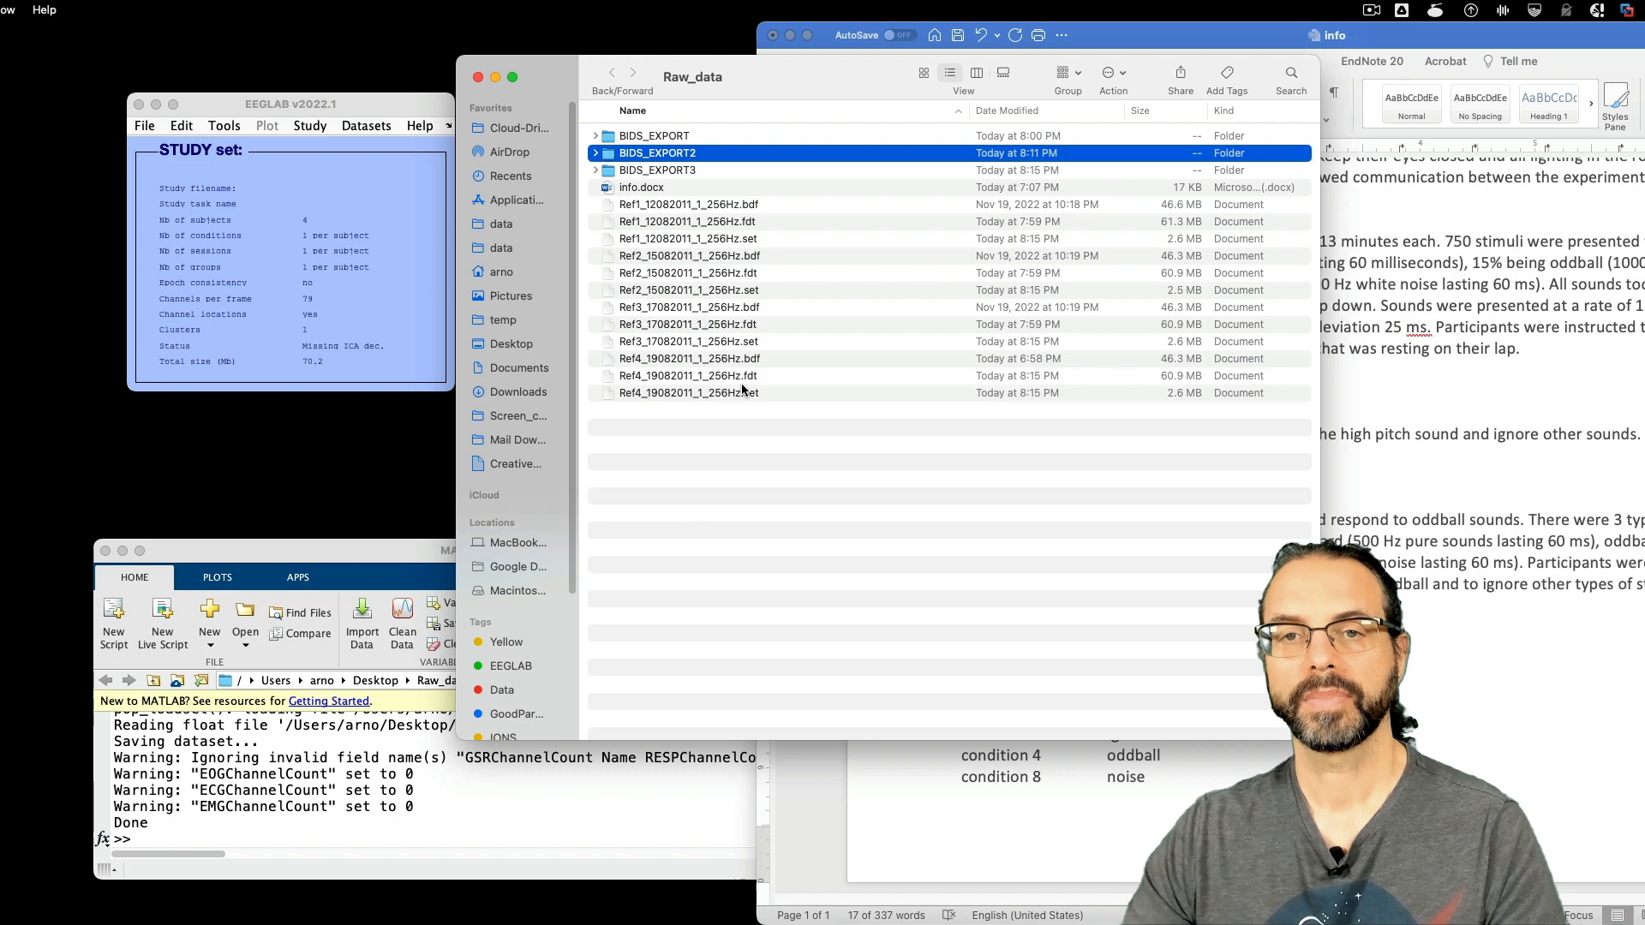
click(707, 172)
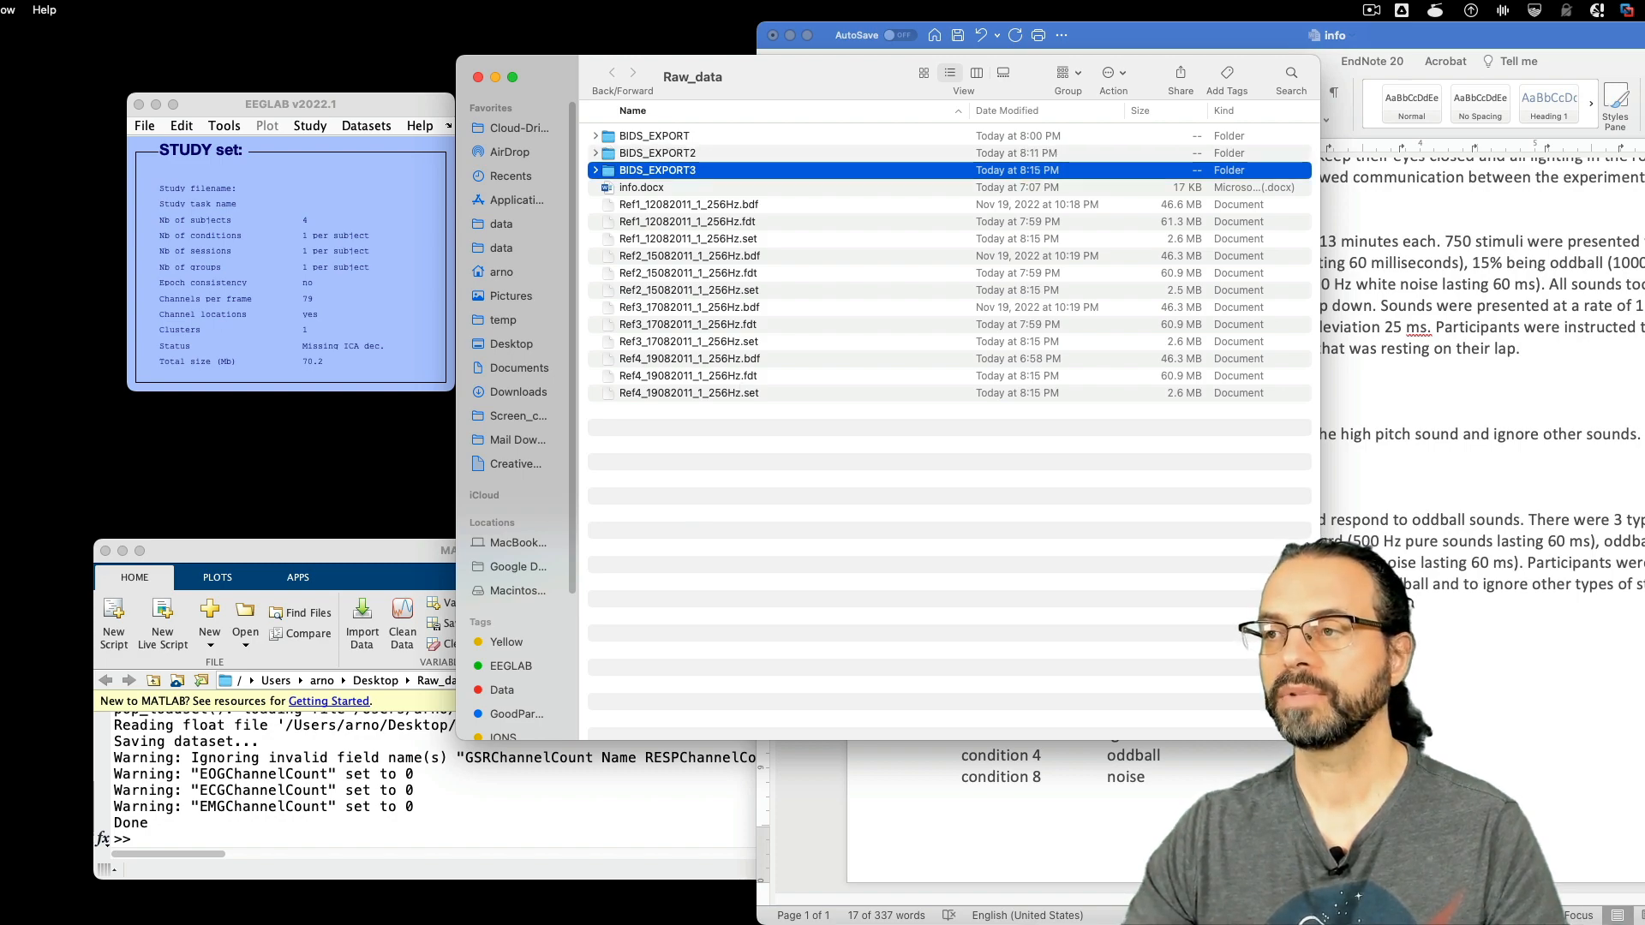
click(1337, 922)
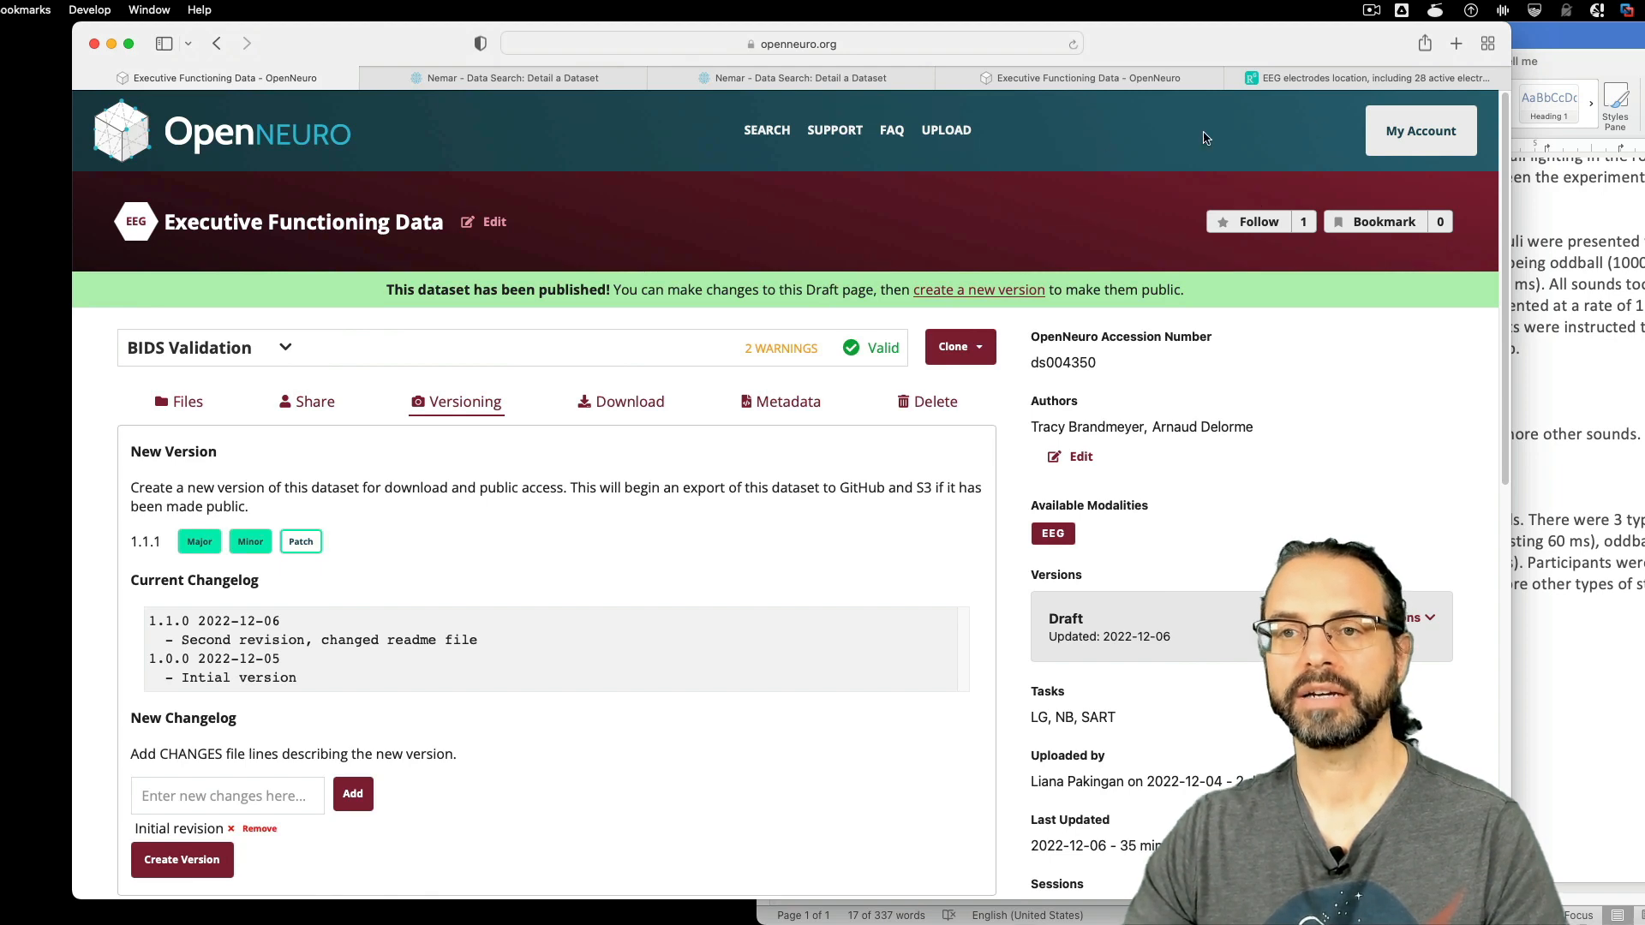
click(953, 132)
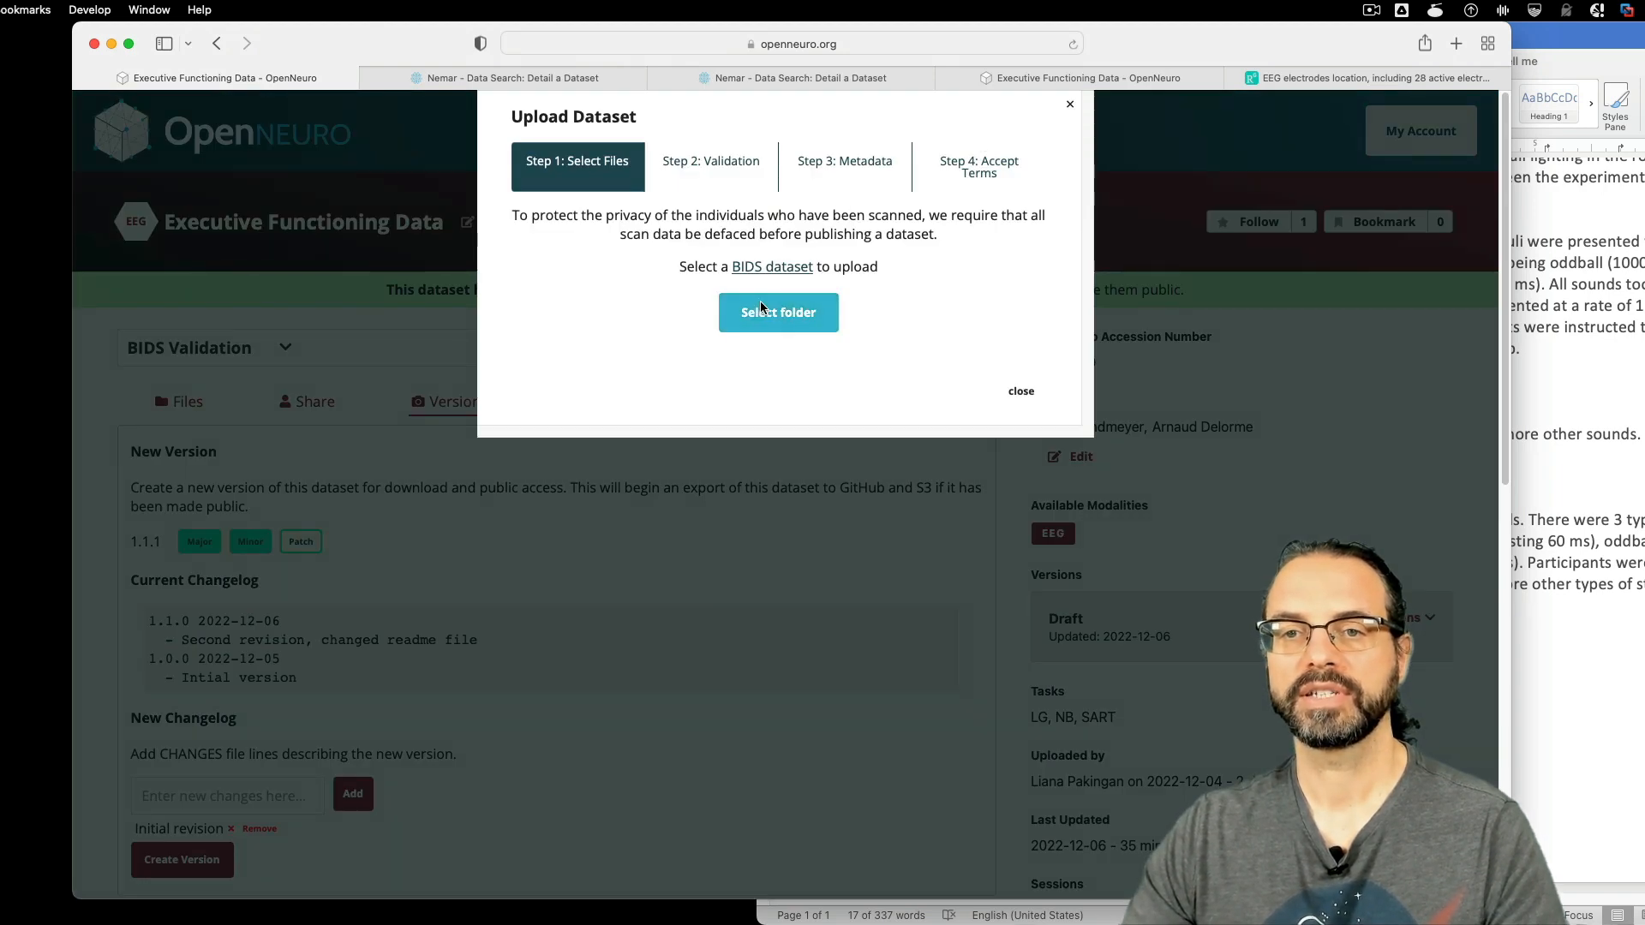
click(763, 310)
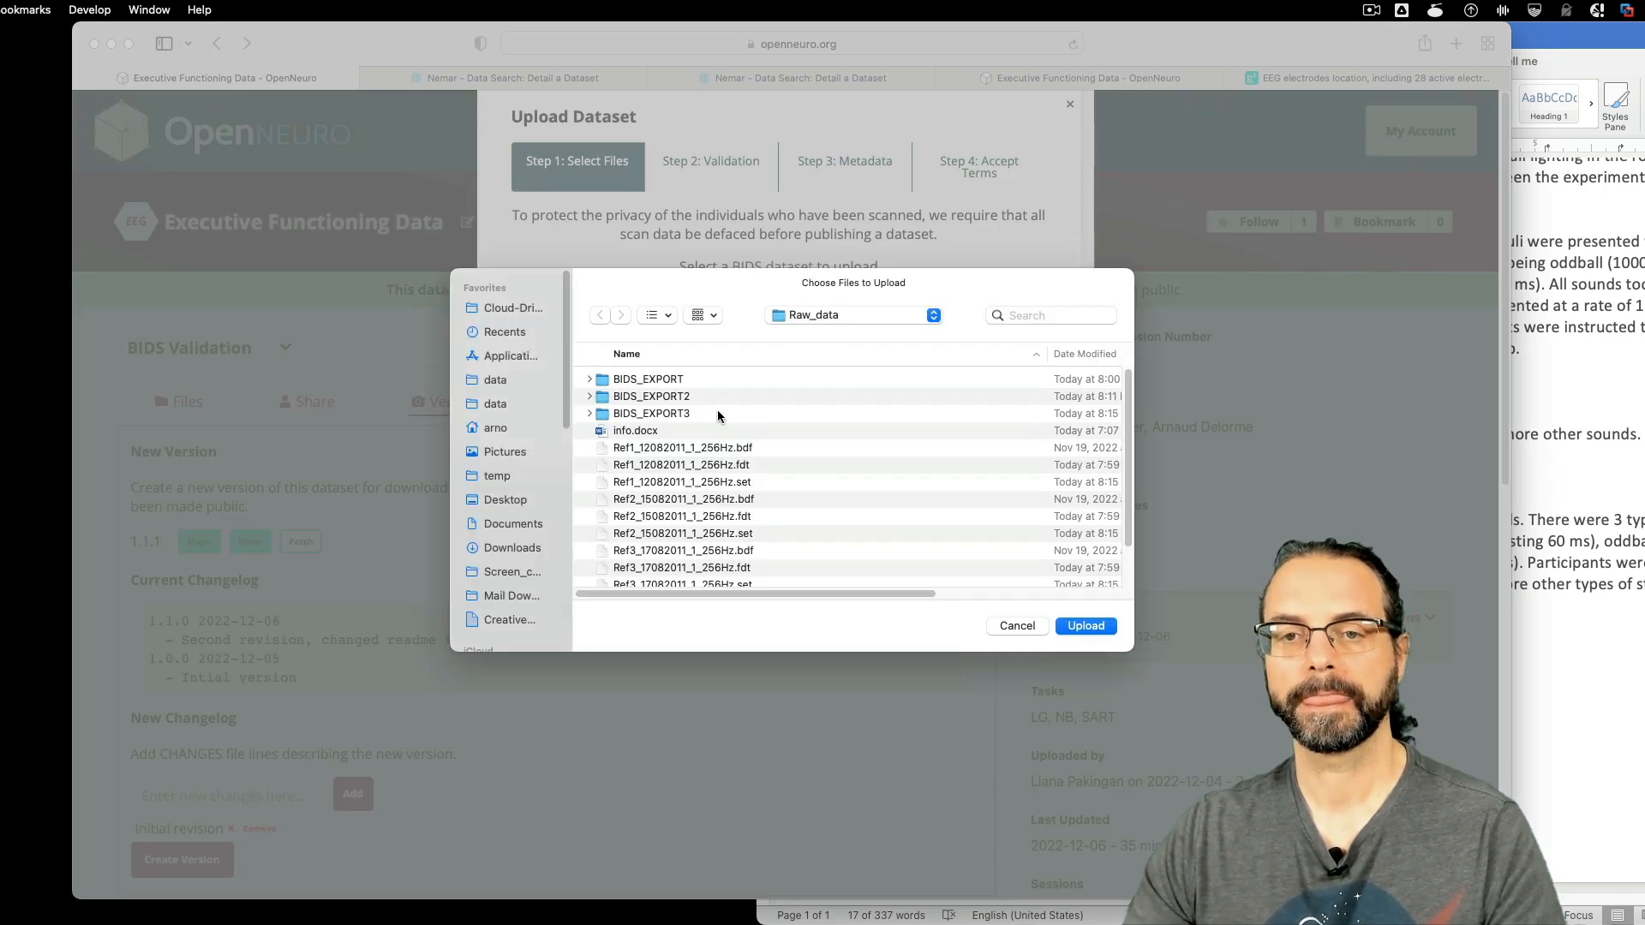
click(720, 414)
click(1085, 626)
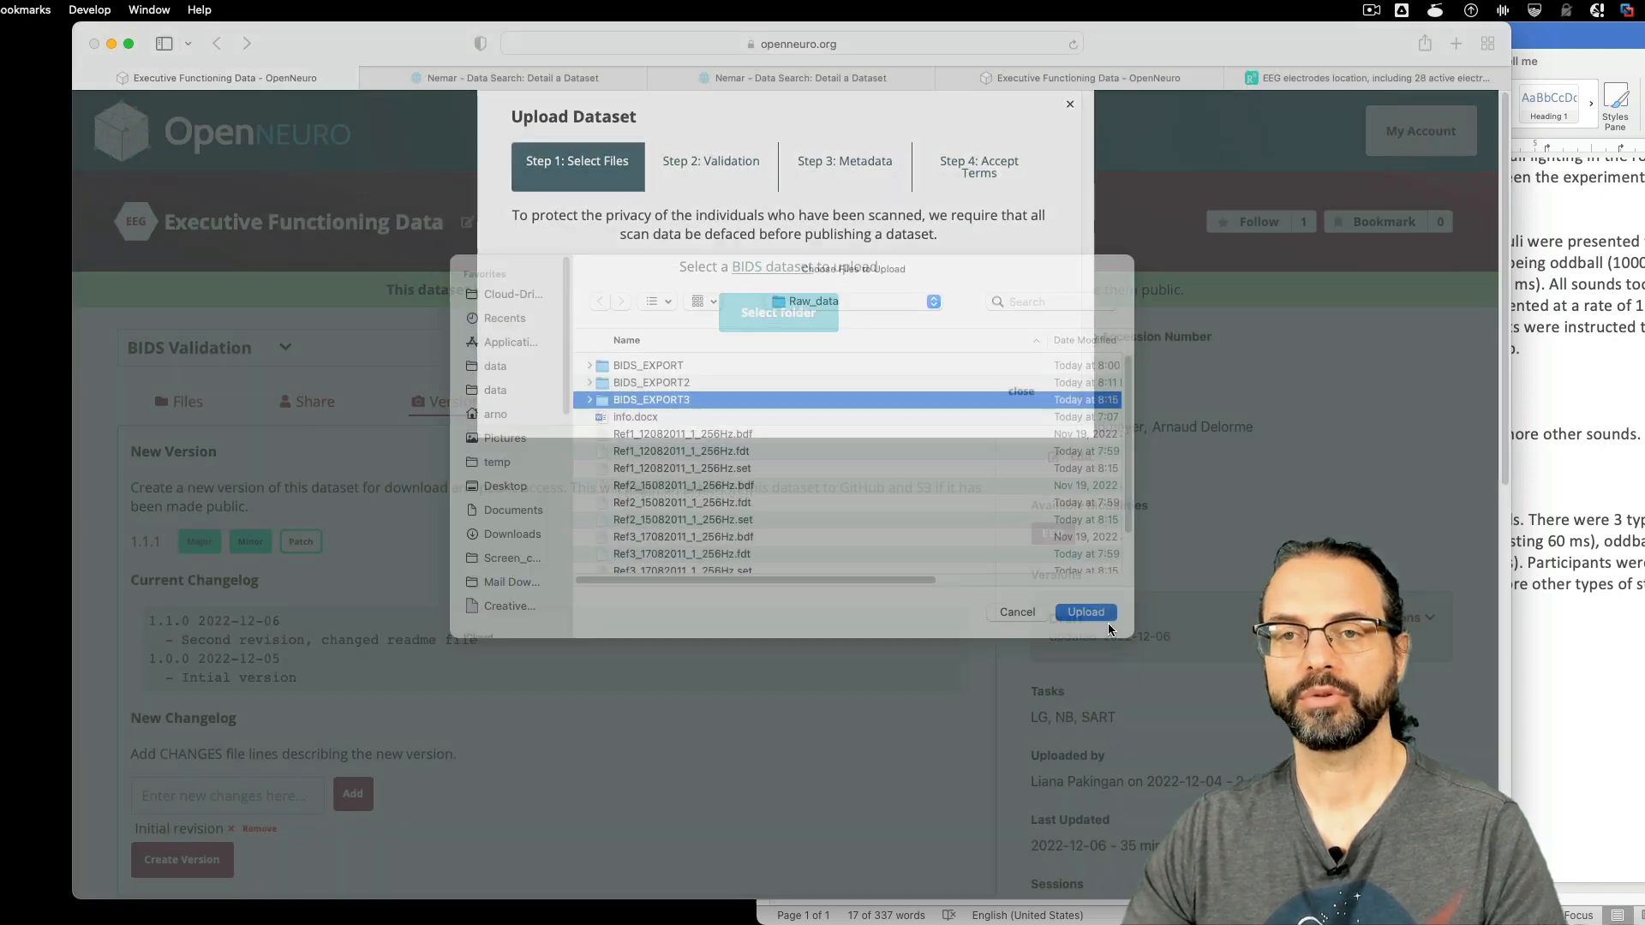
- Inspect the details of the BIDS validation warning and close the dataset upload without continuing
click(795, 355)
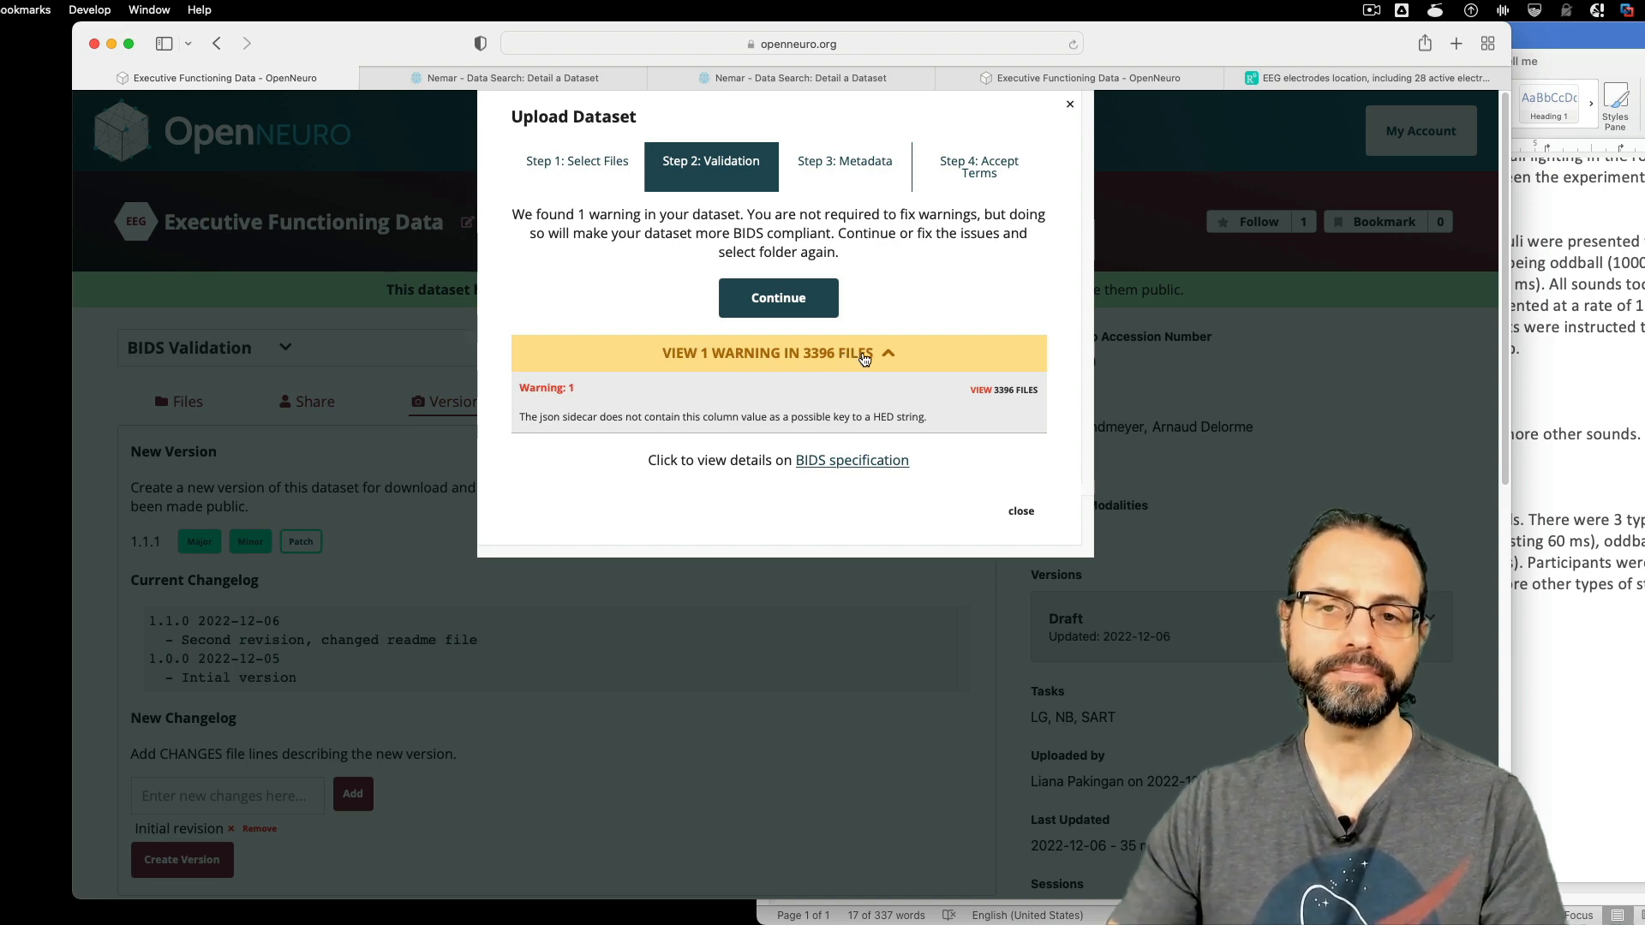
click(818, 360)
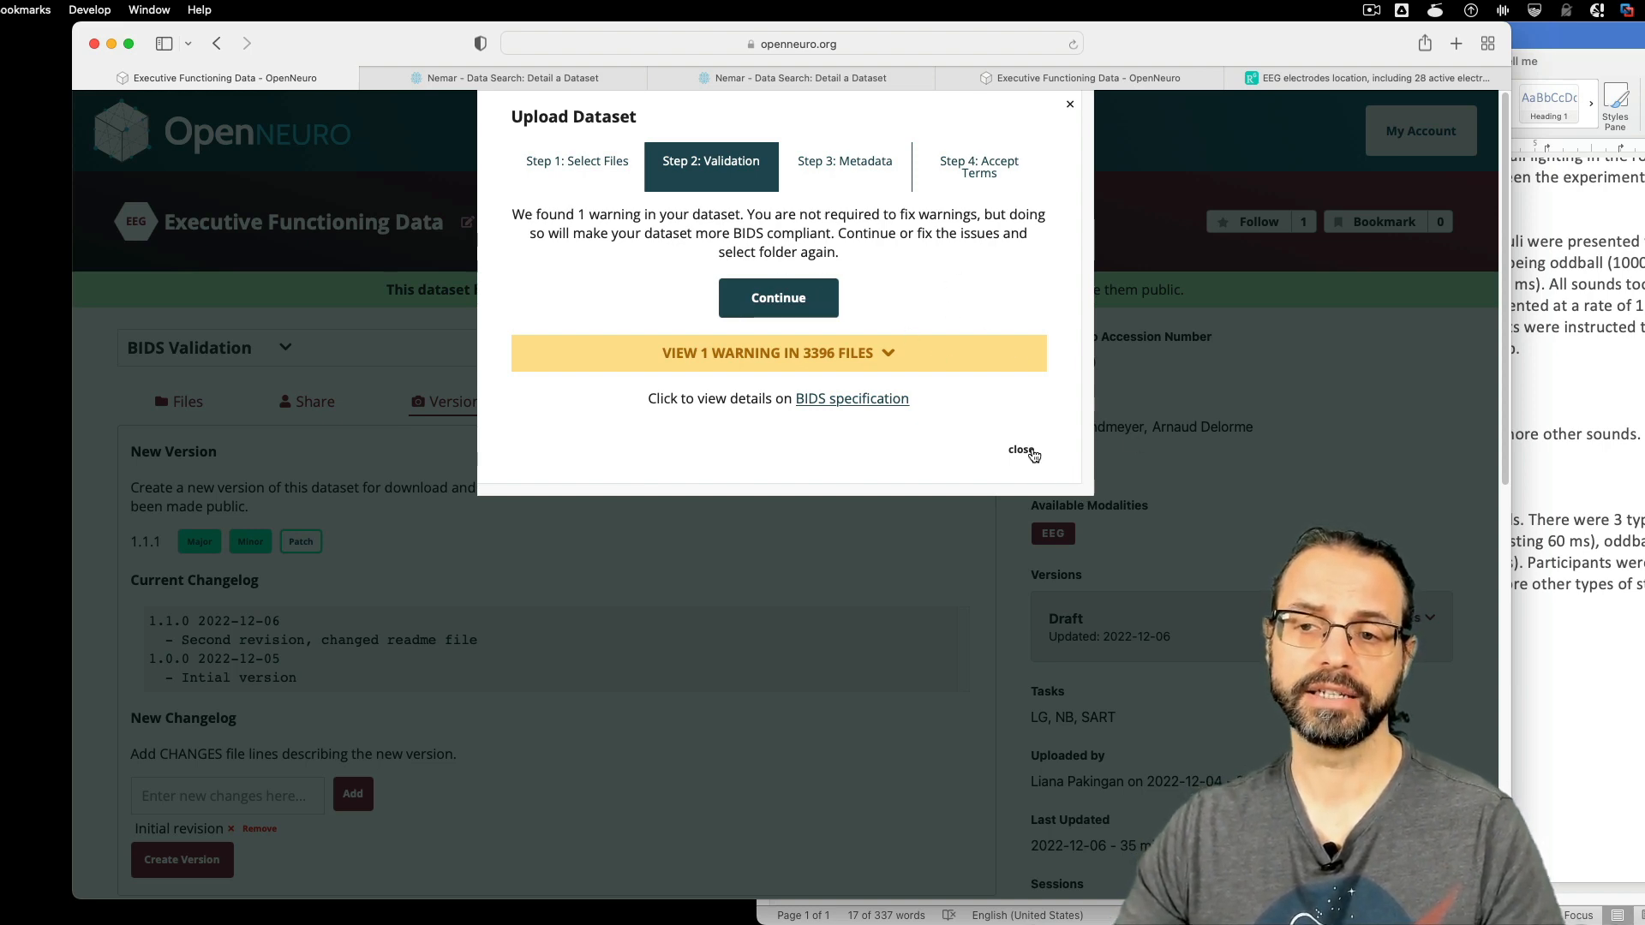
click(1033, 453)
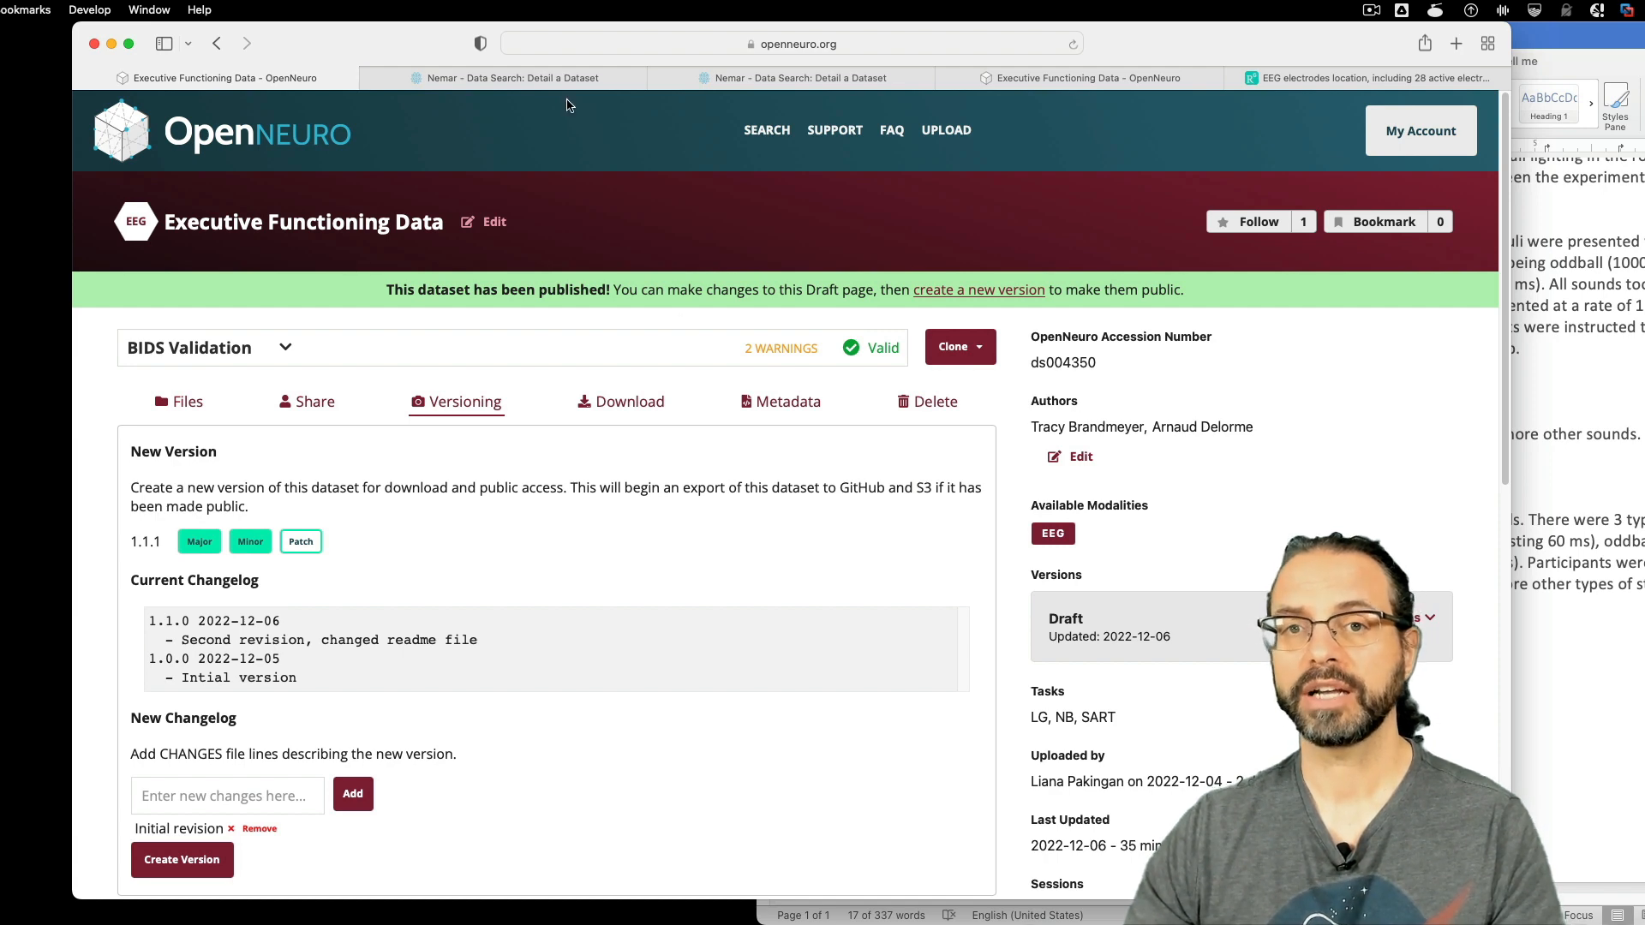
- Switch to MATLAB and open the example script bids_export_example2.m in the editor
drag(379, 34, 613, 15)
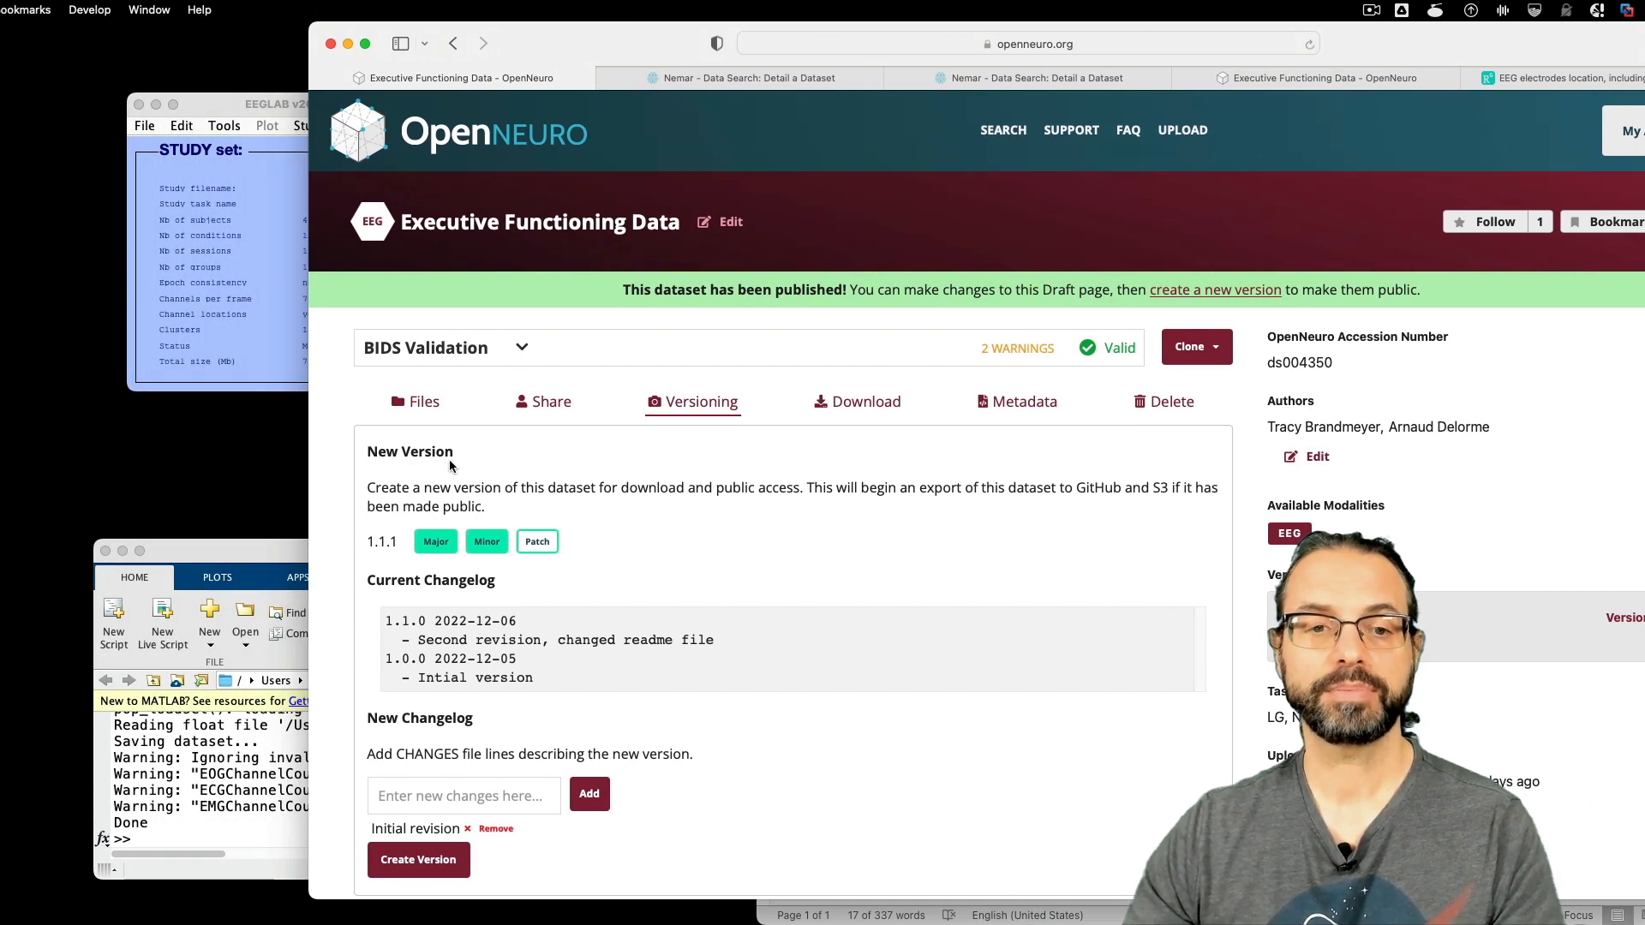
click(287, 561)
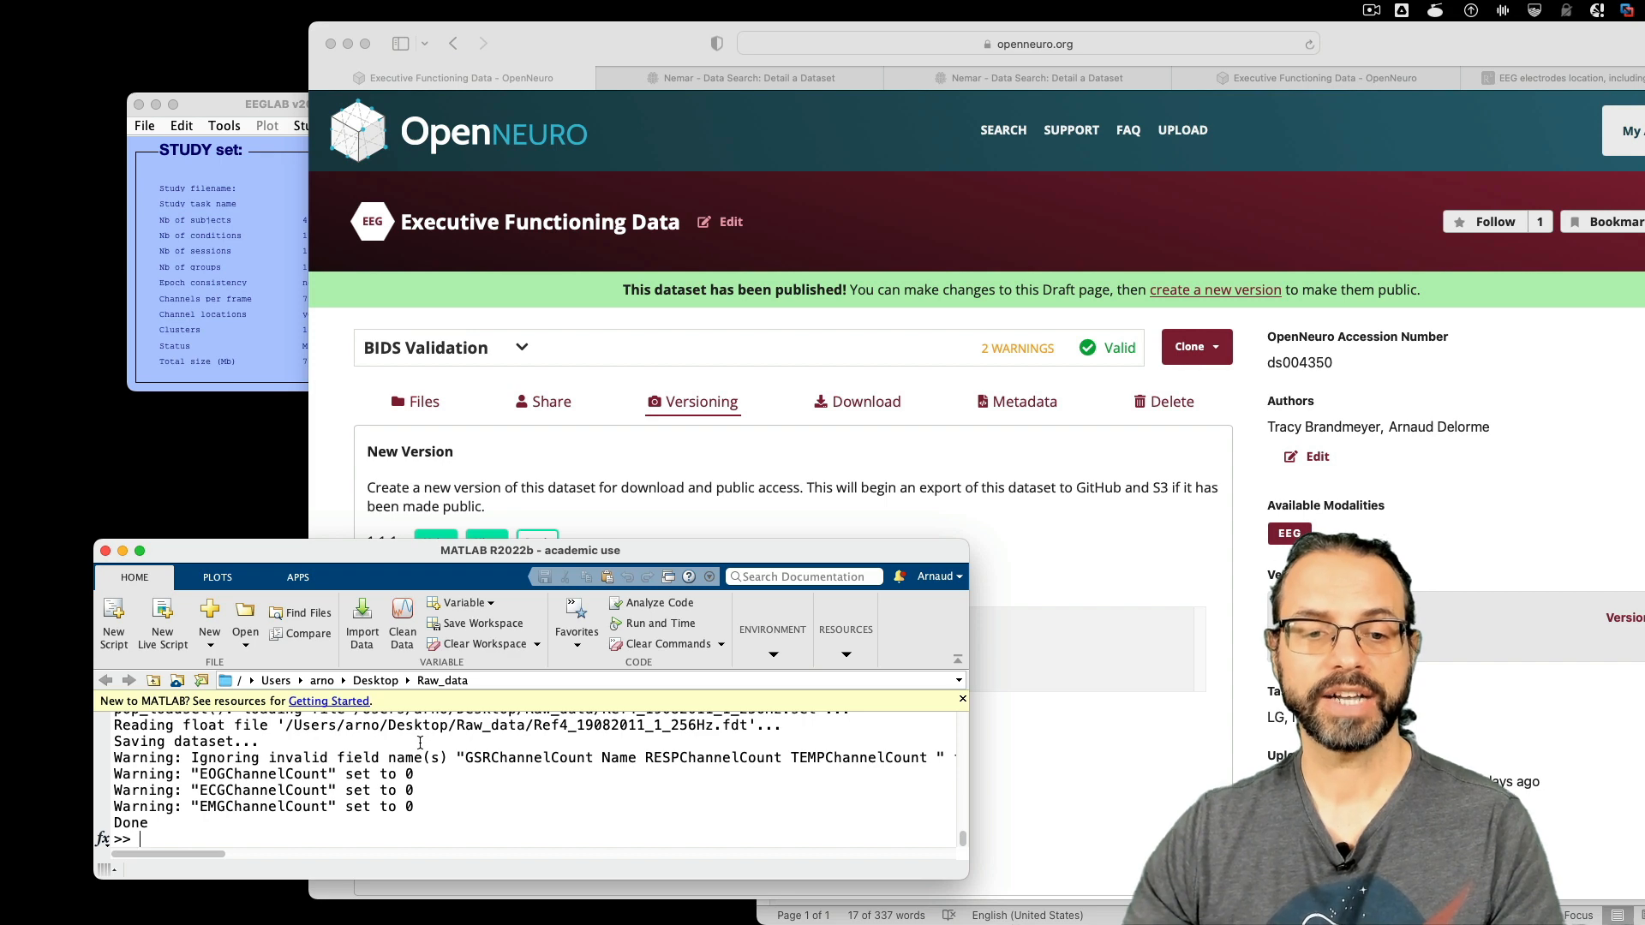
text(edit bids)
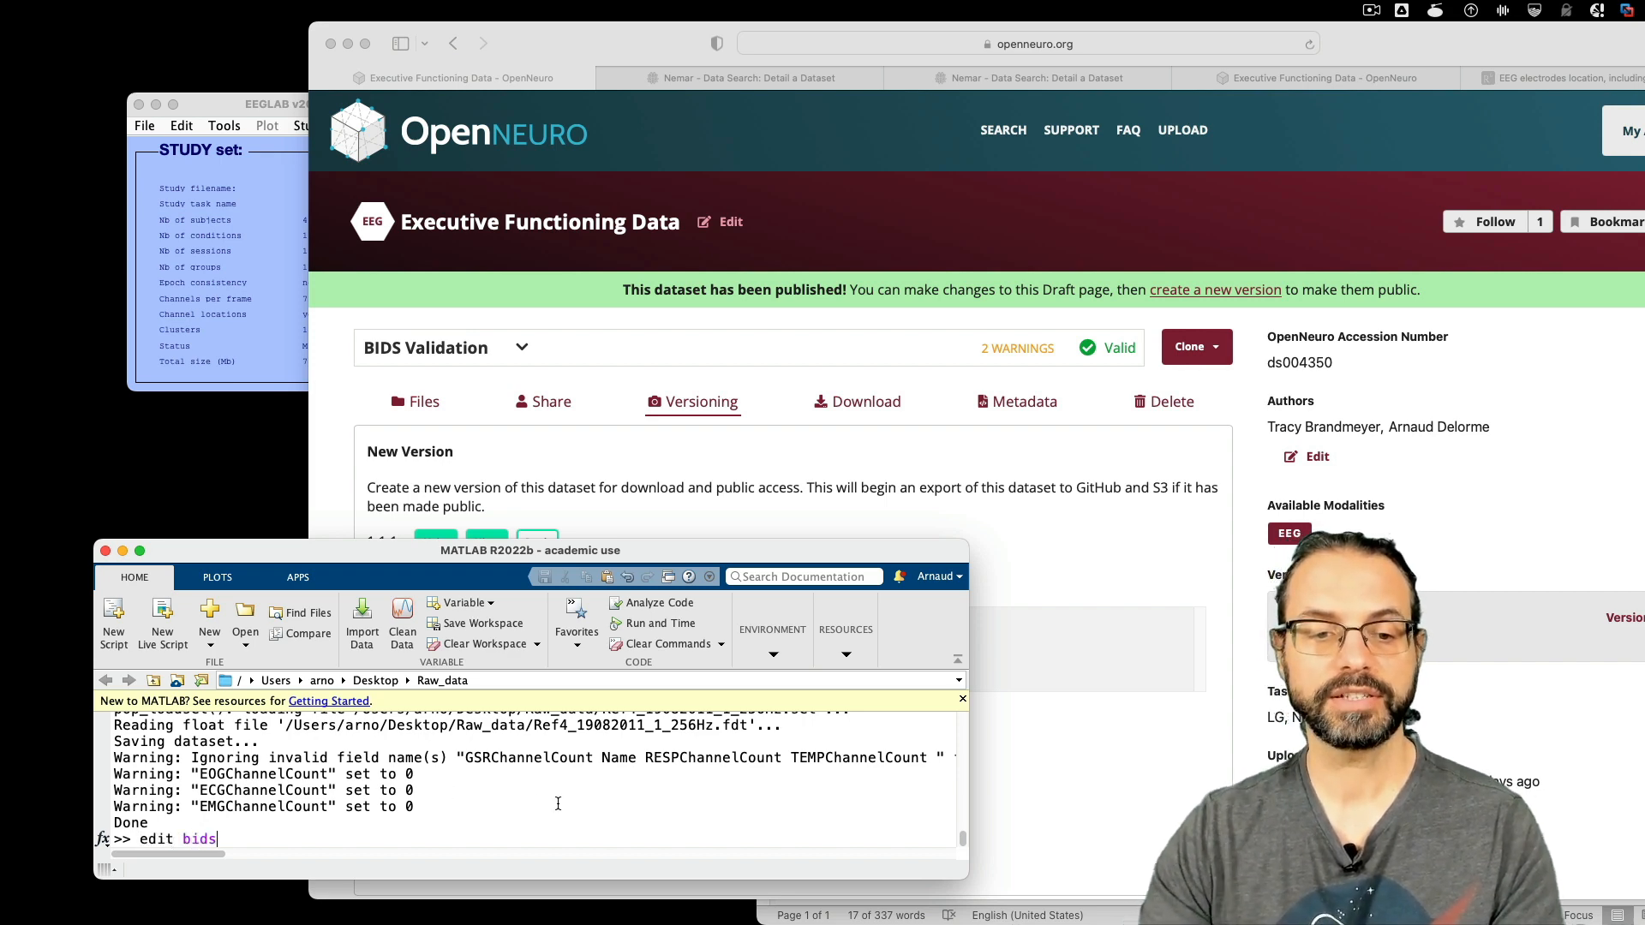
key(Tab)
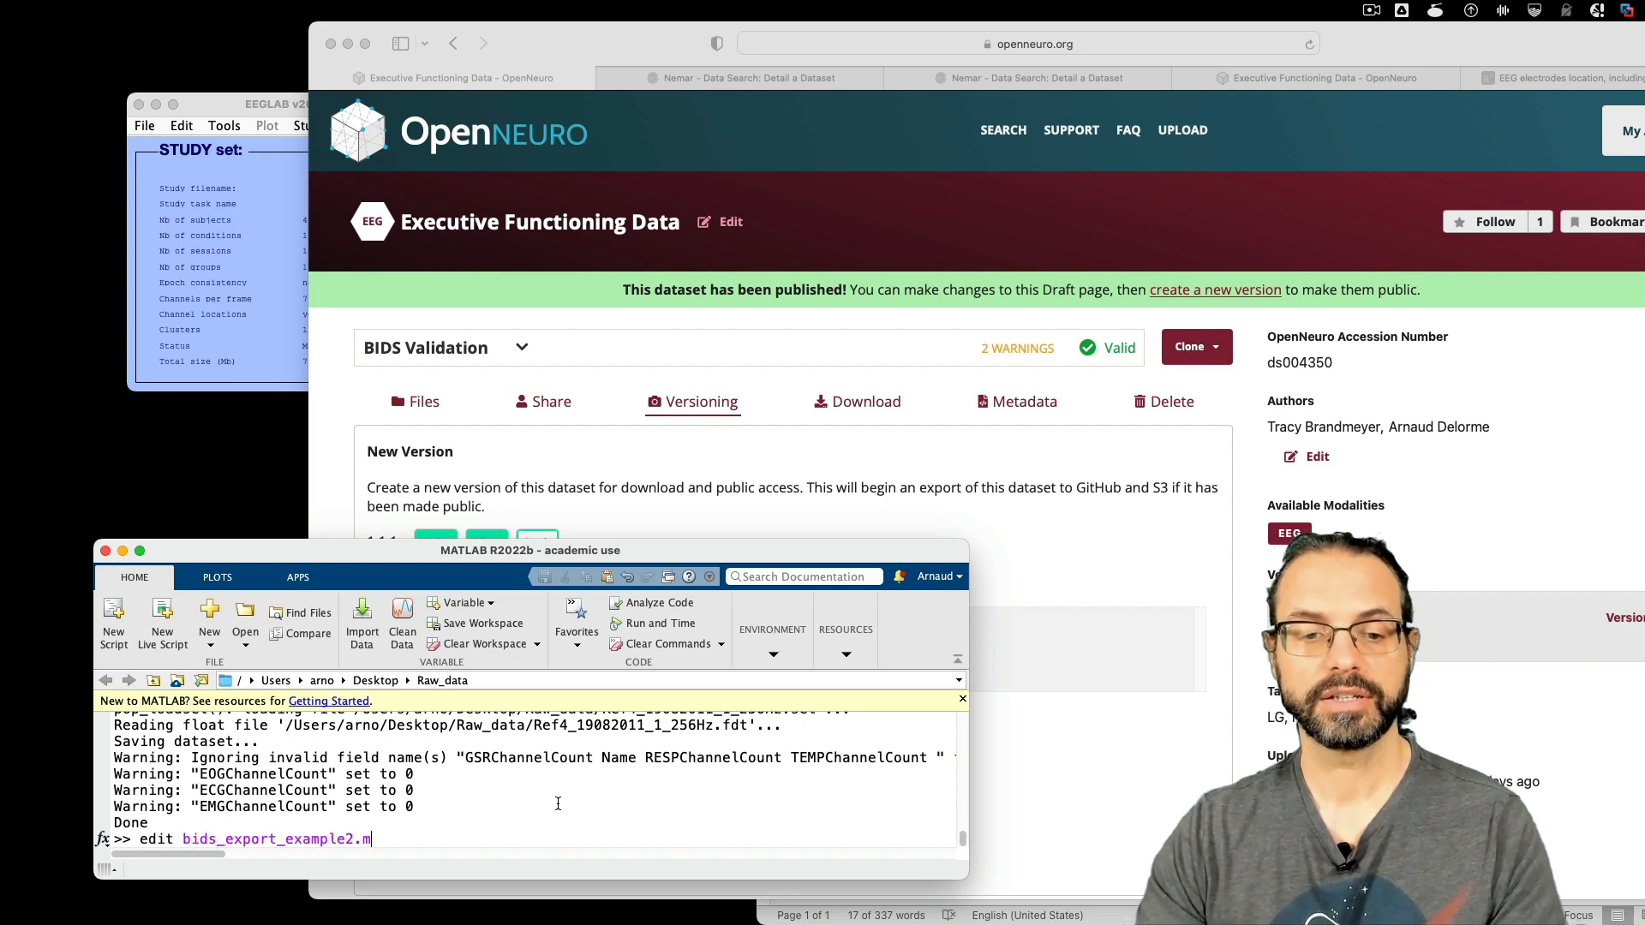
key(Return)
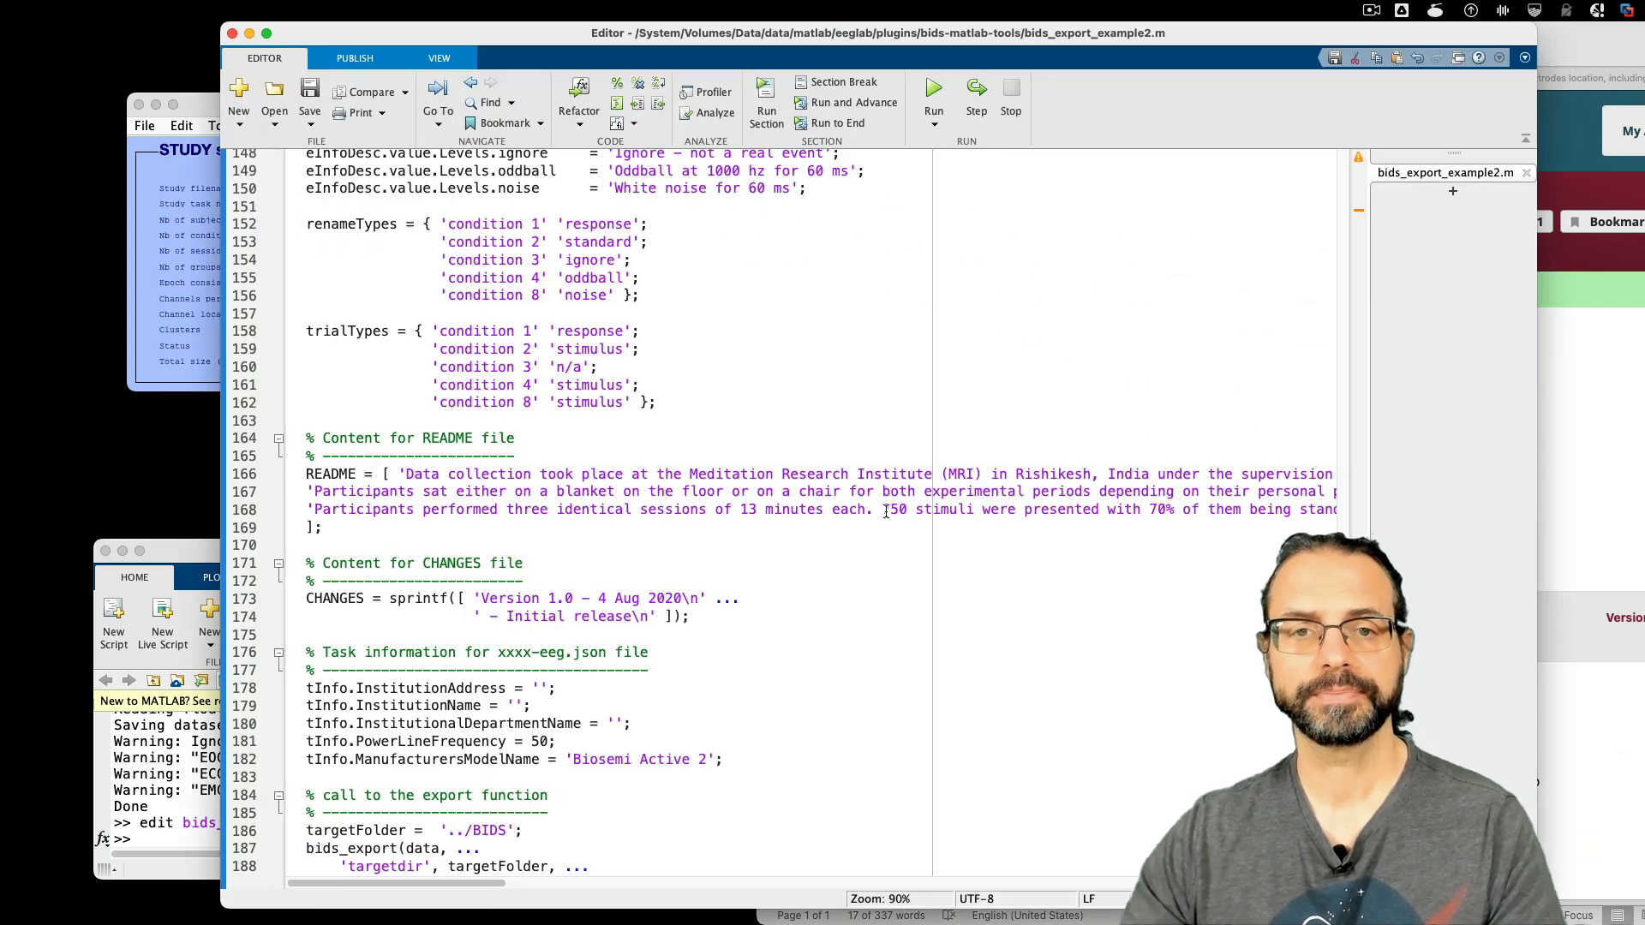
- Examine the script's header and the data file, session, run and notes definitions of the first subject
scroll(912, 451, up, 20)
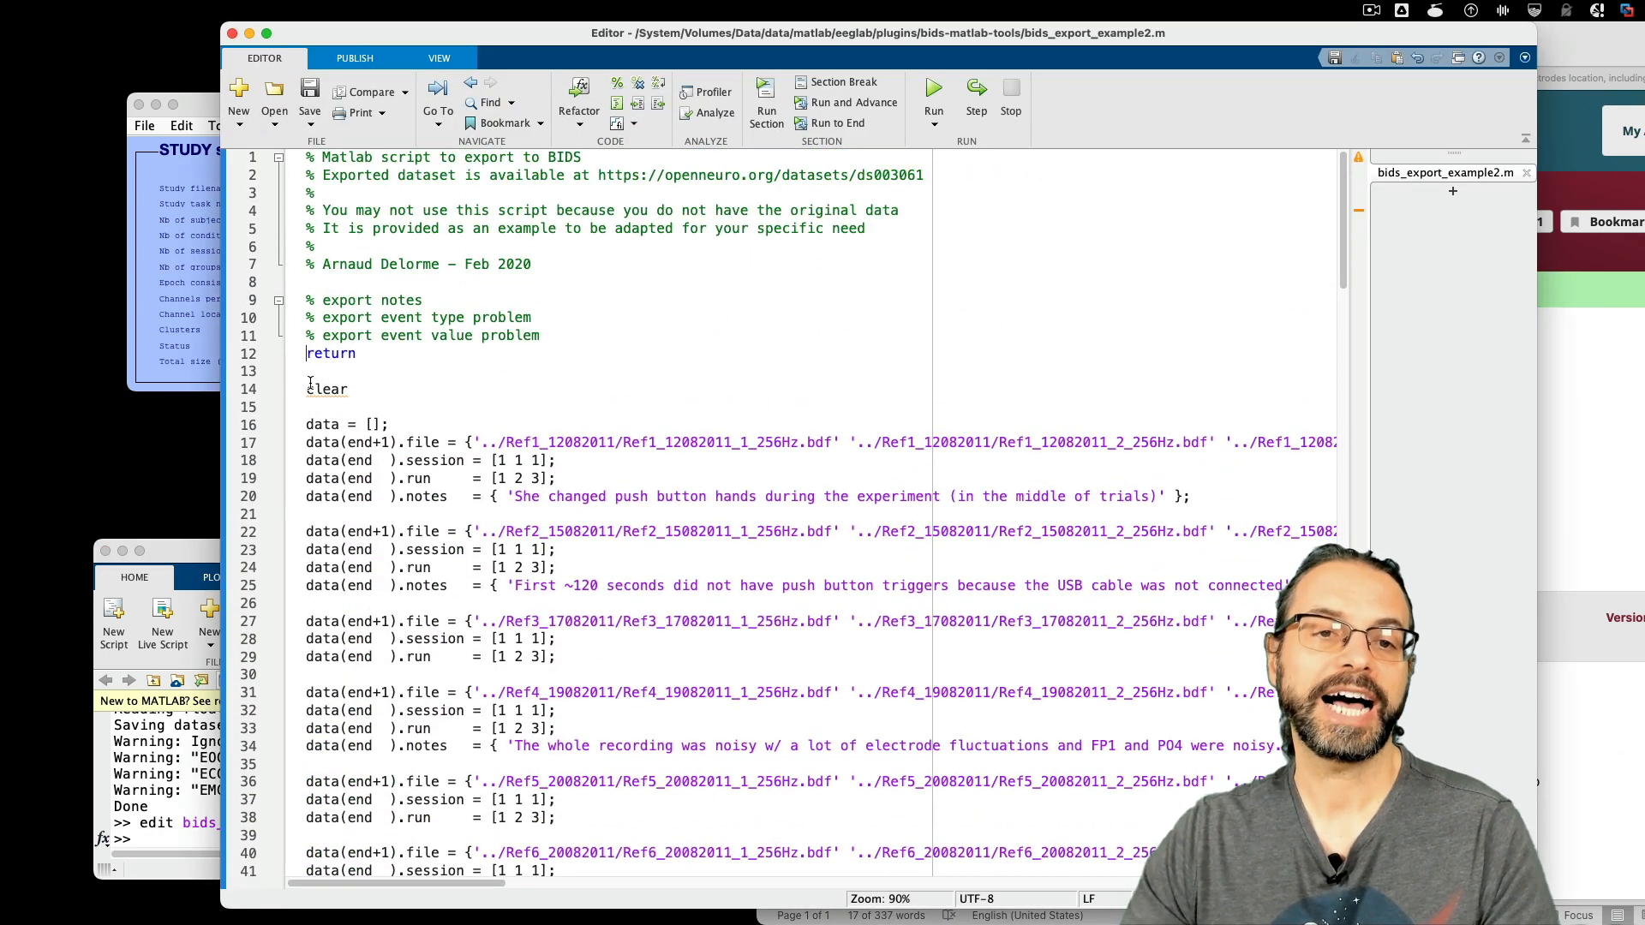
drag(306, 353, 385, 587)
scroll(789, 694, down, 1)
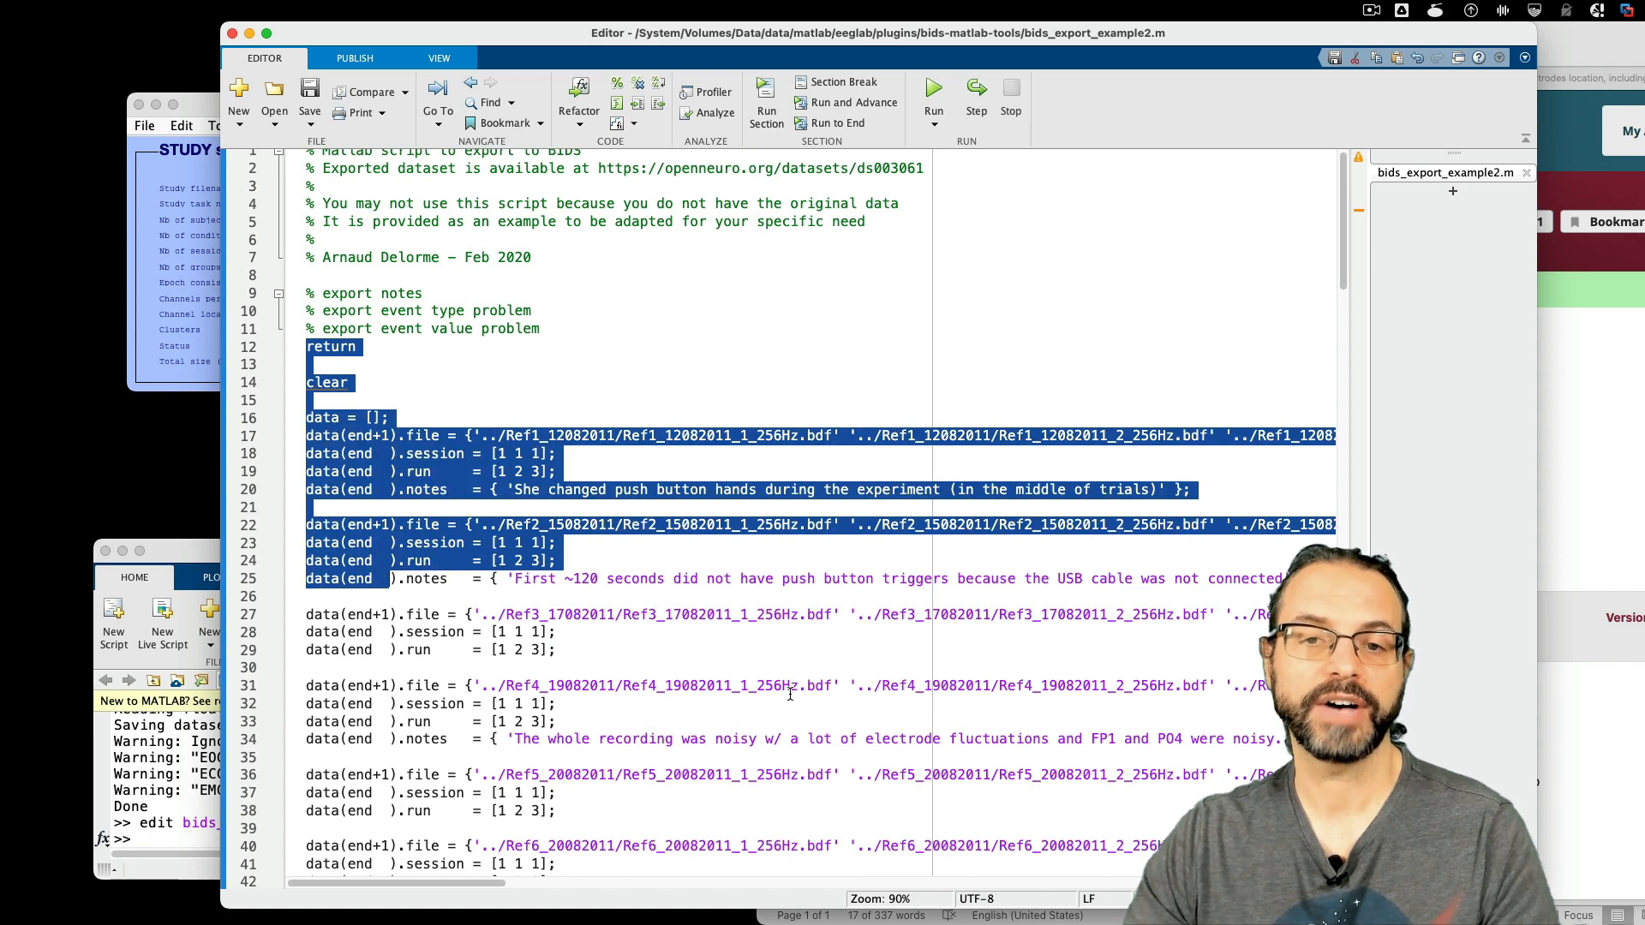
double_click(615, 428)
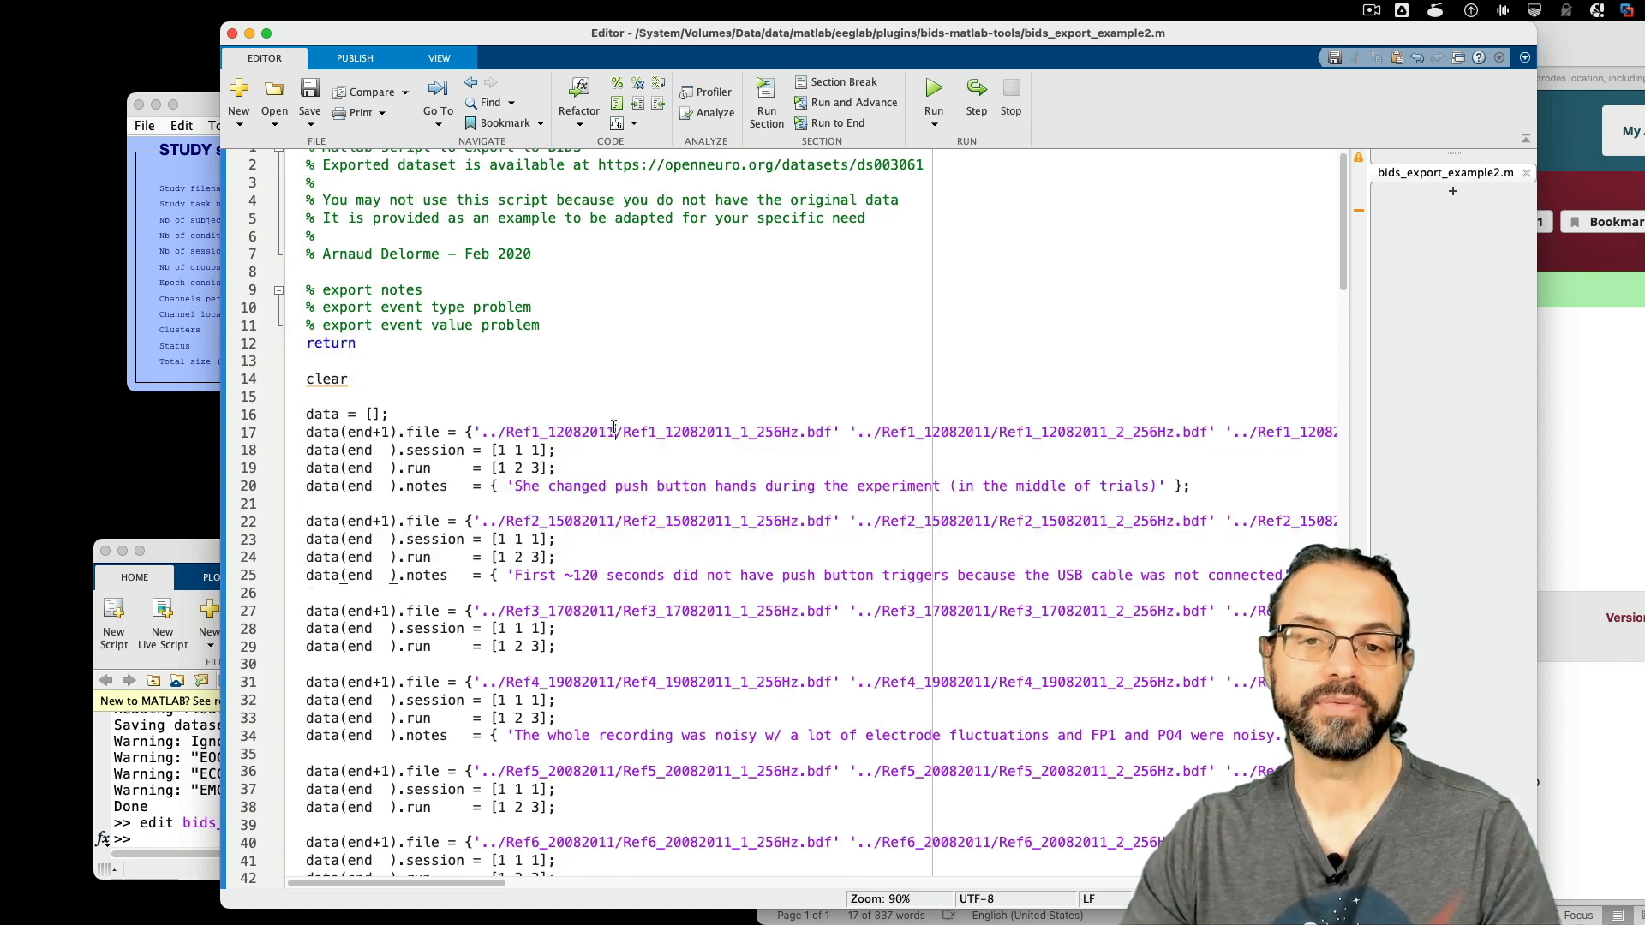
click(691, 422)
double_click(714, 434)
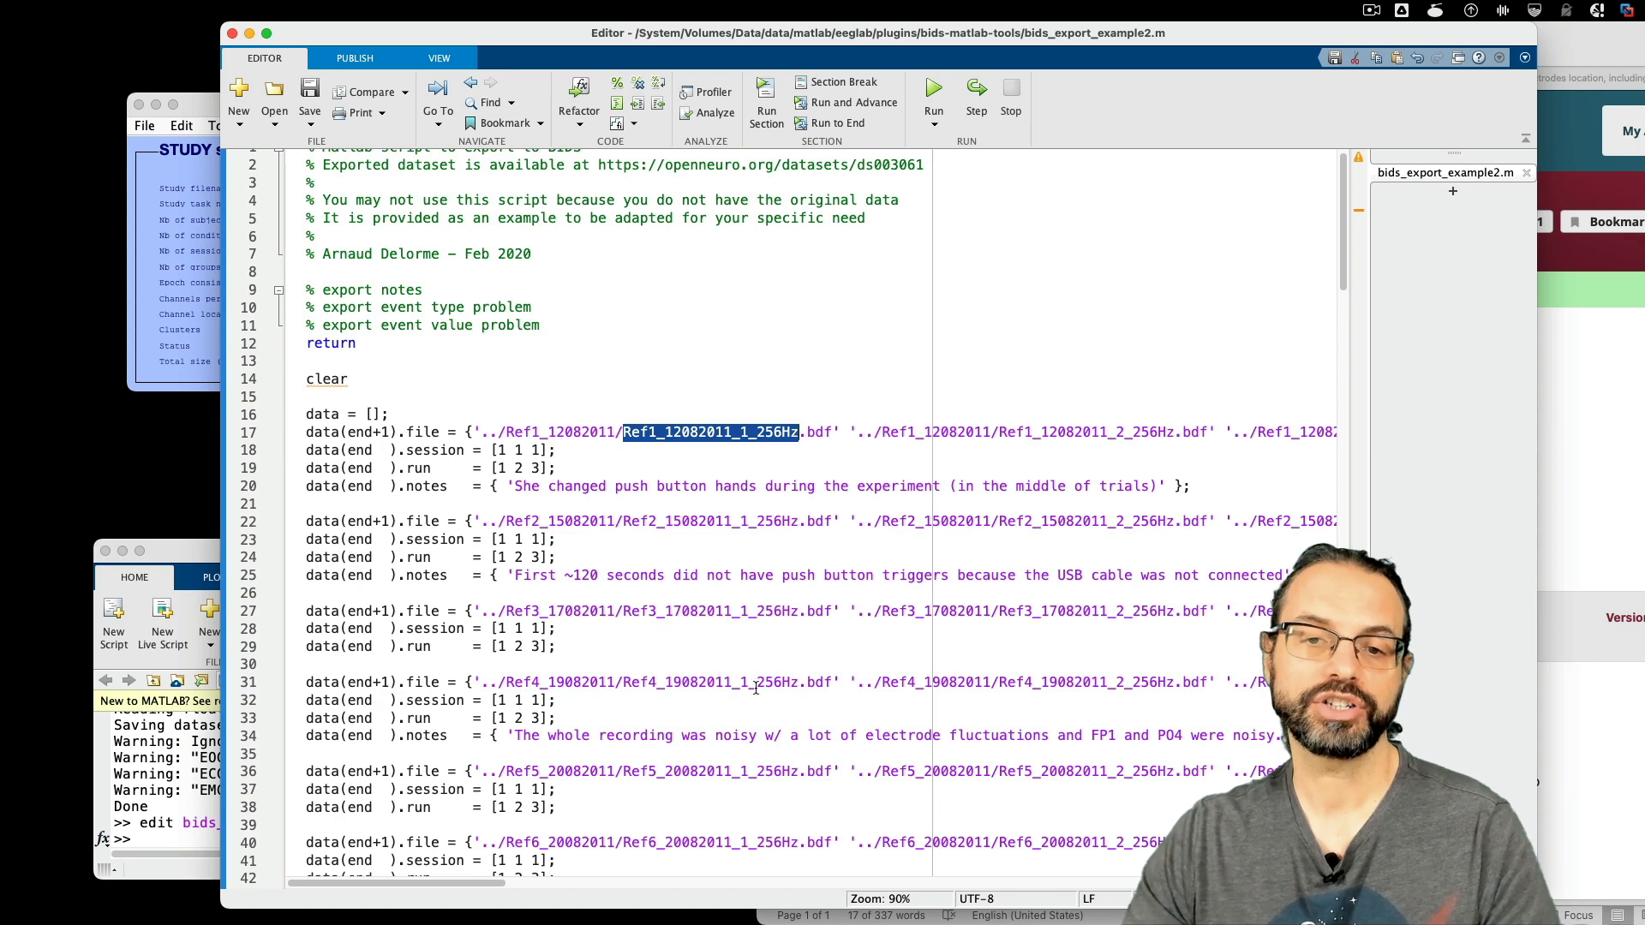
triple_click(924, 439)
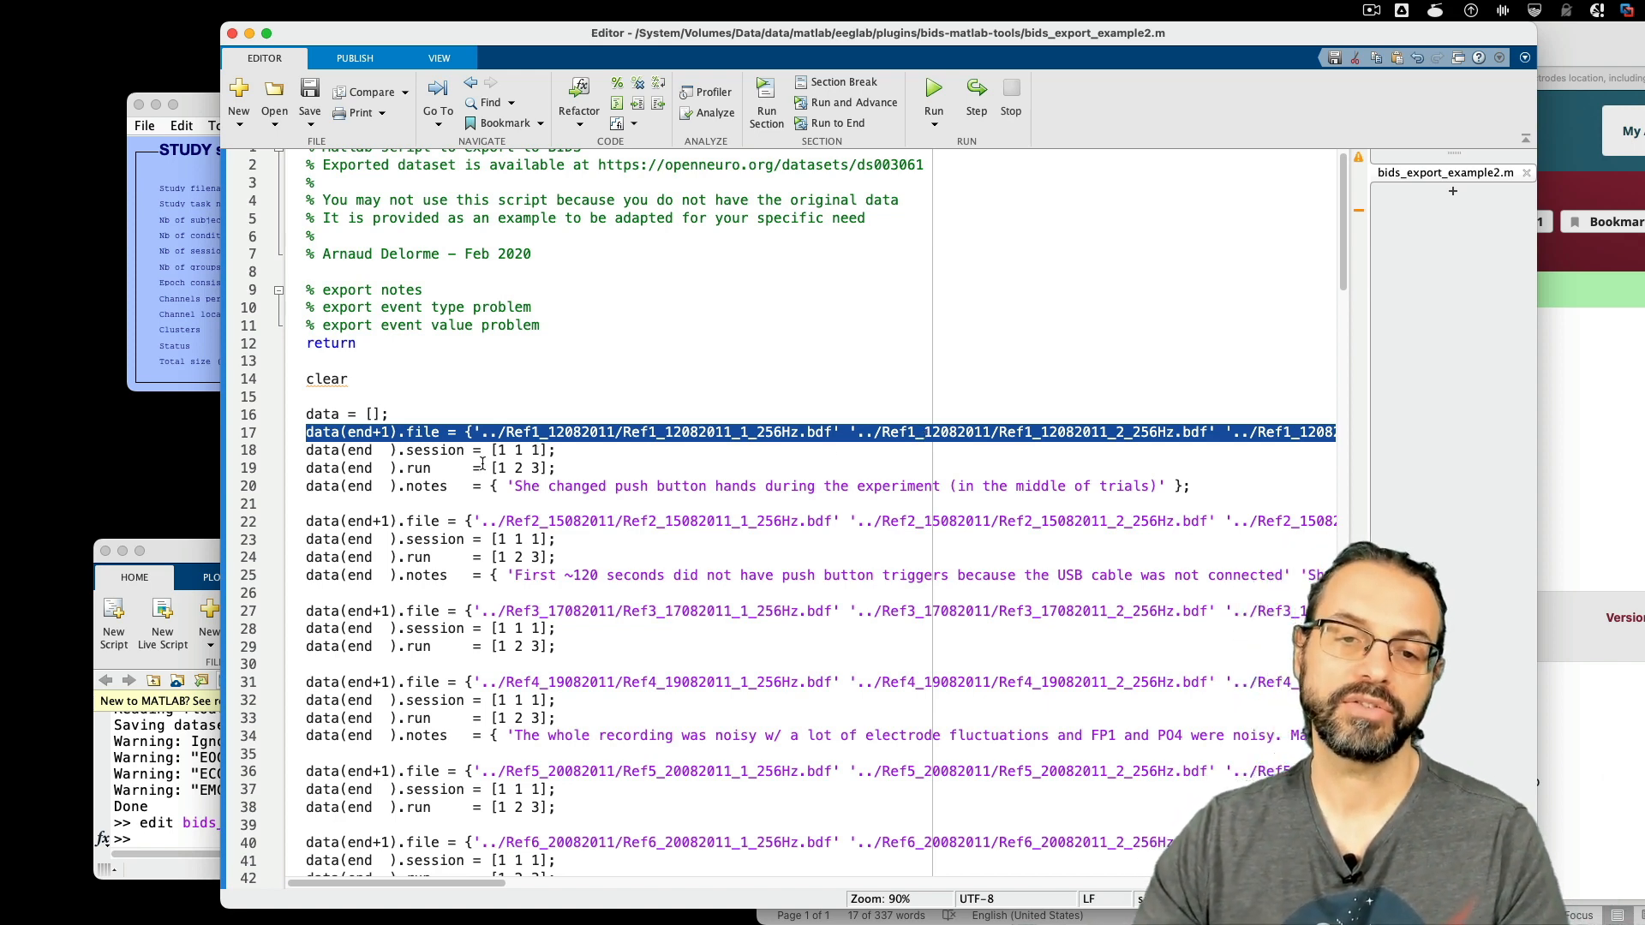
drag(491, 468, 561, 454)
double_click(619, 439)
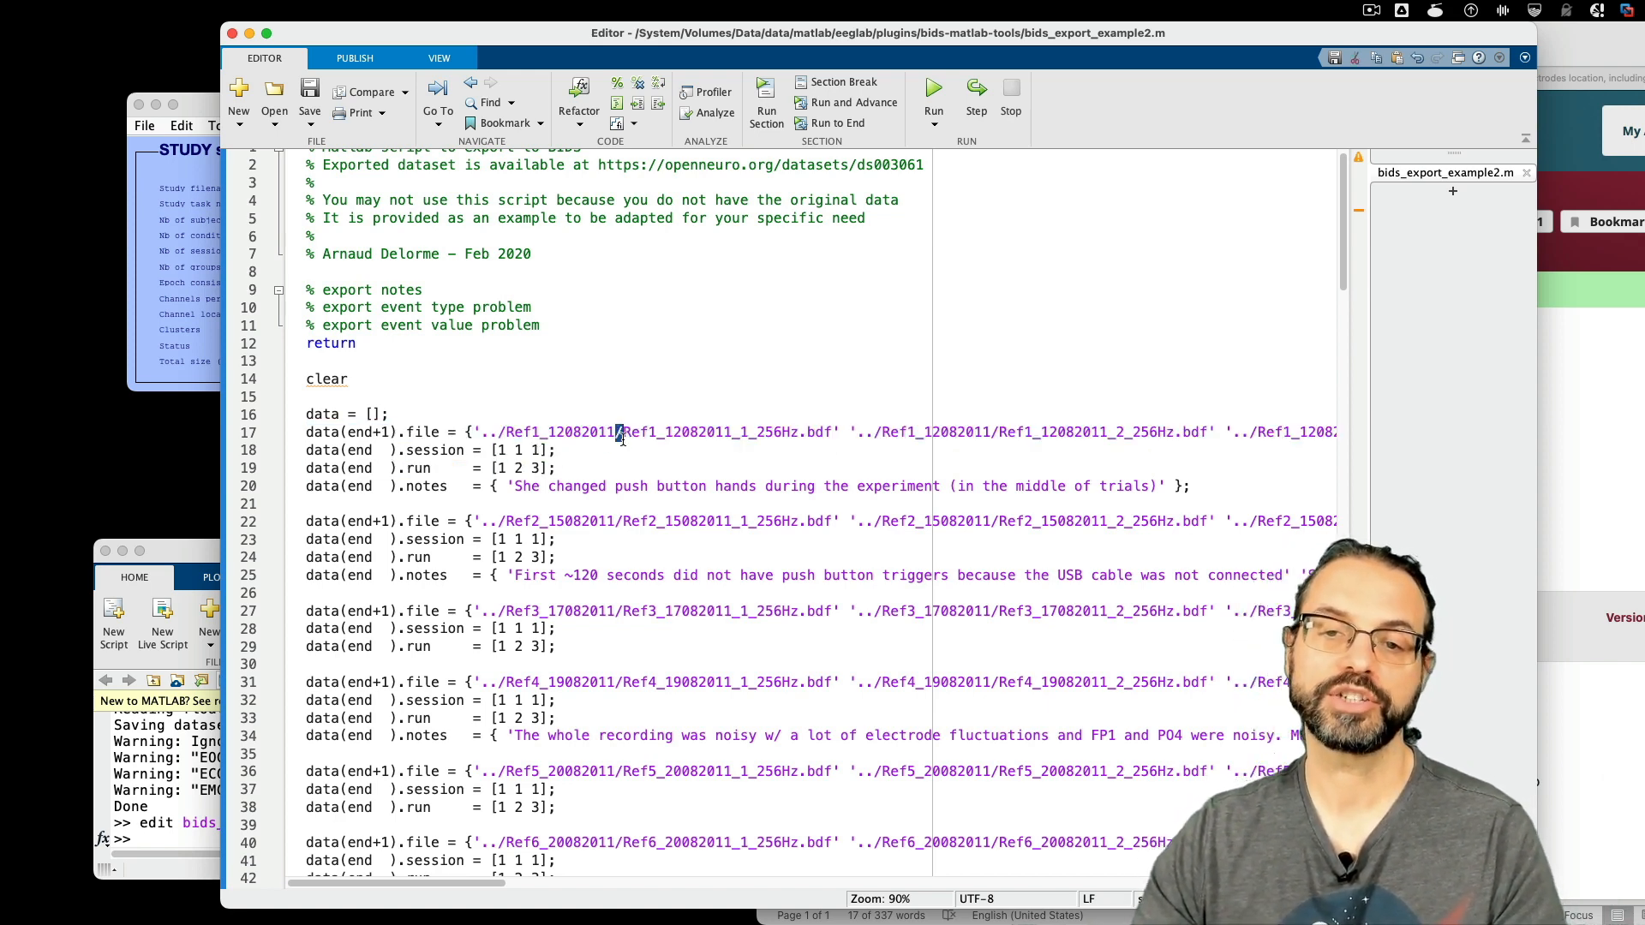
triple_click(546, 486)
click(548, 486)
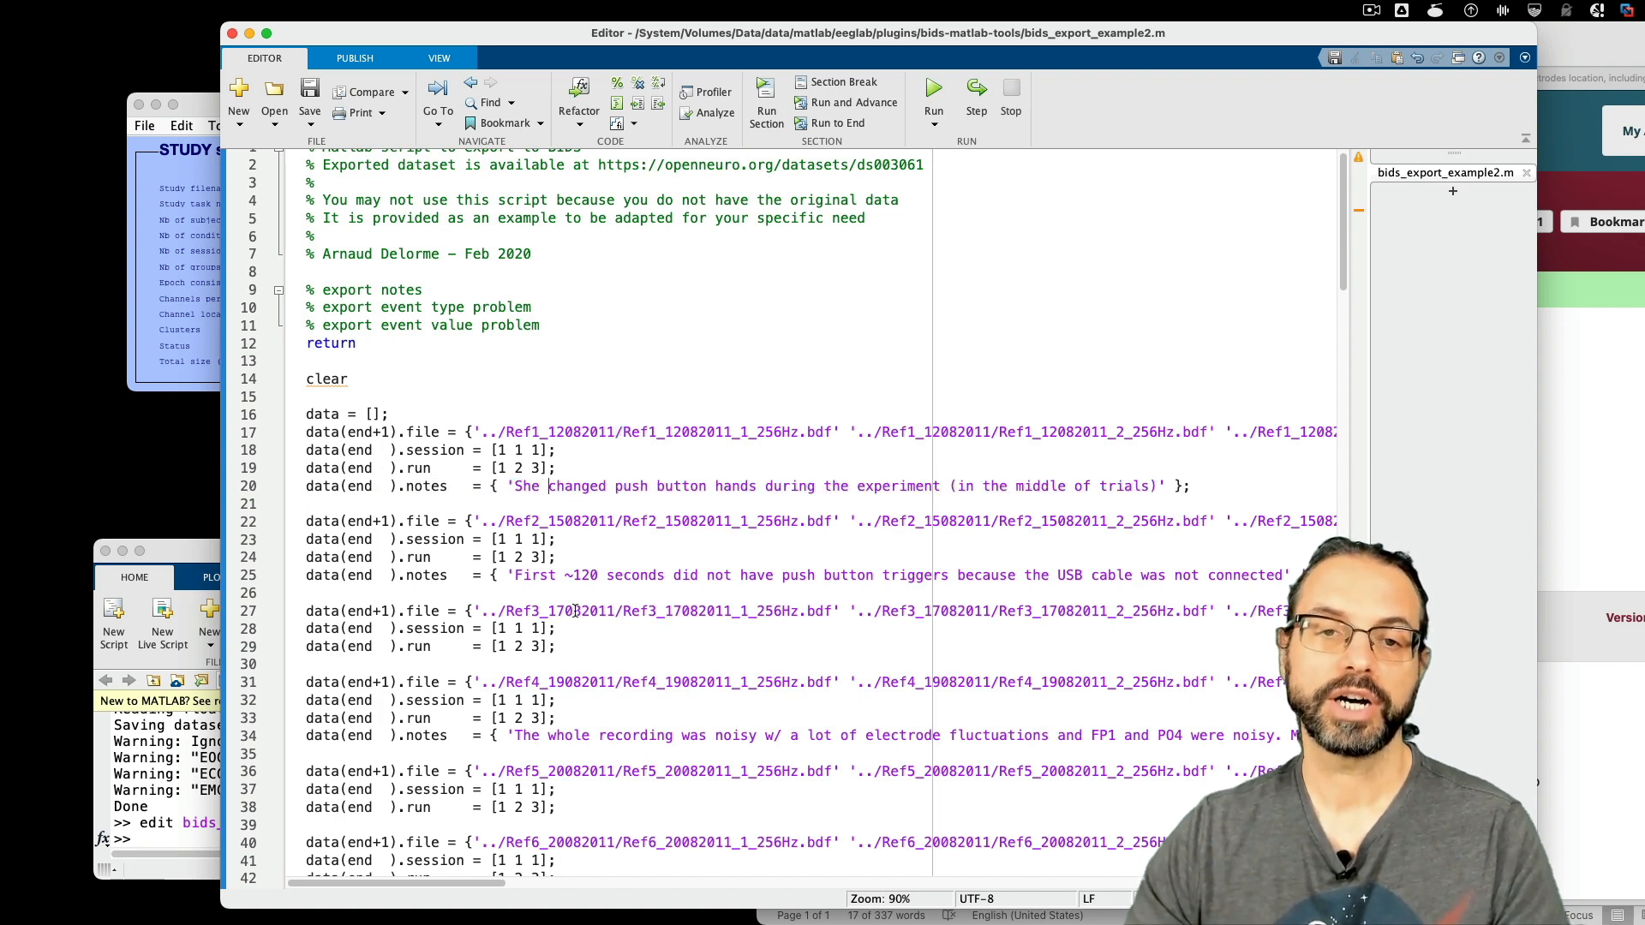
- Examine the remaining subject definitions, the pInfo participant table and the general information and column descriptions in the script
scroll(574, 610, up, 1)
scroll(574, 610, down, 5)
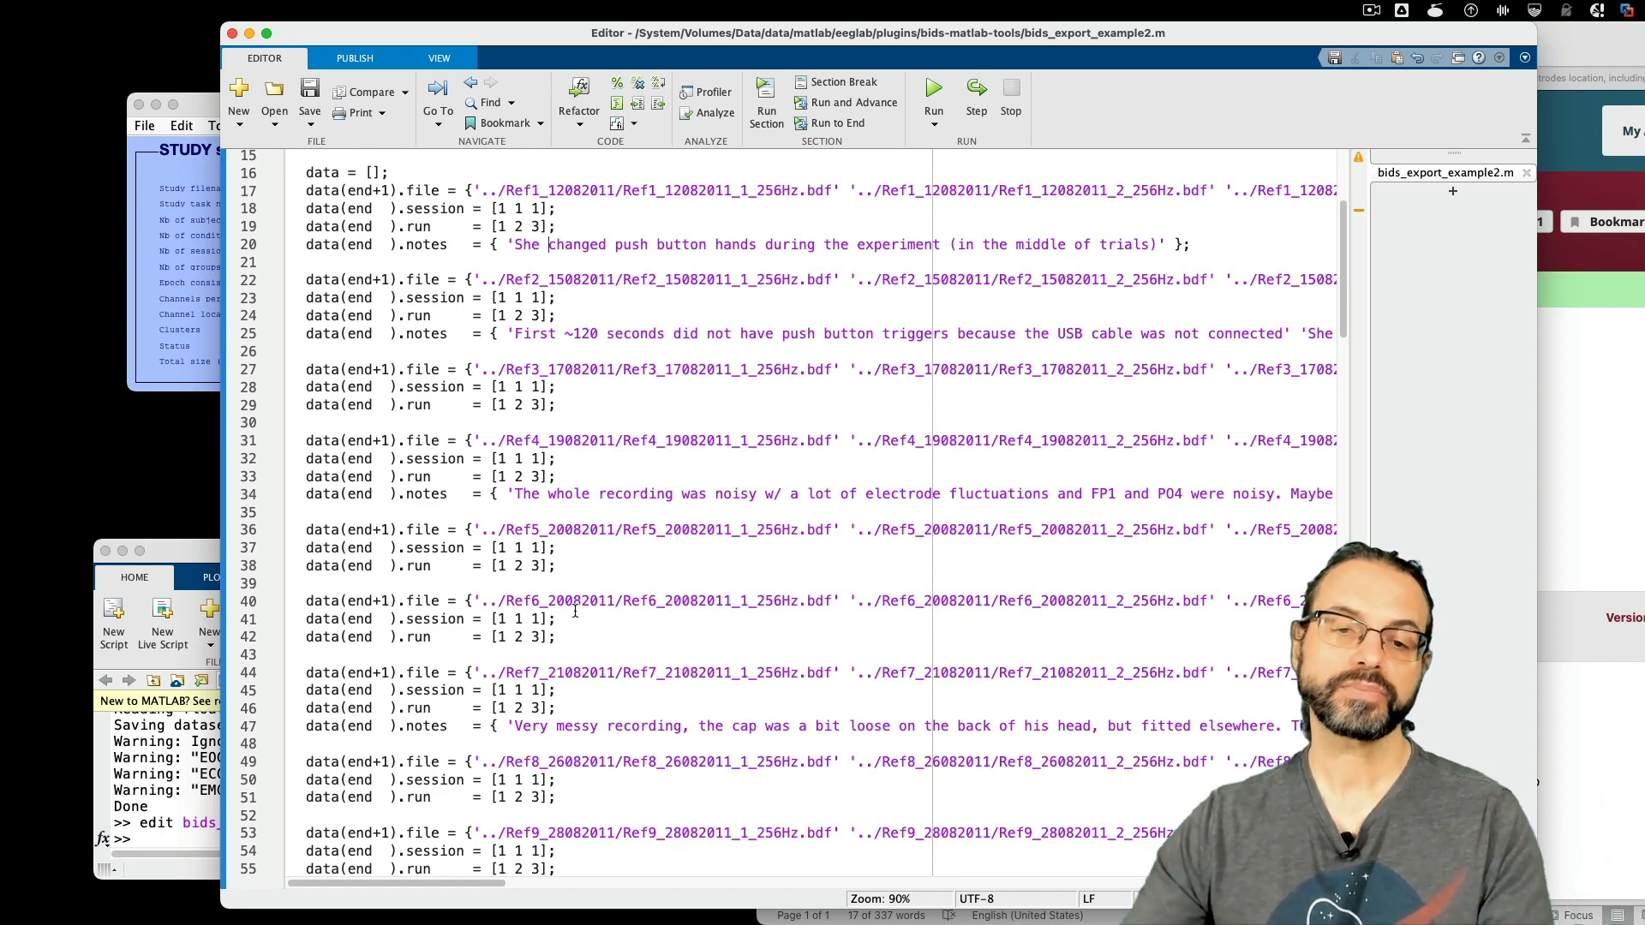
scroll(590, 650, down, 15)
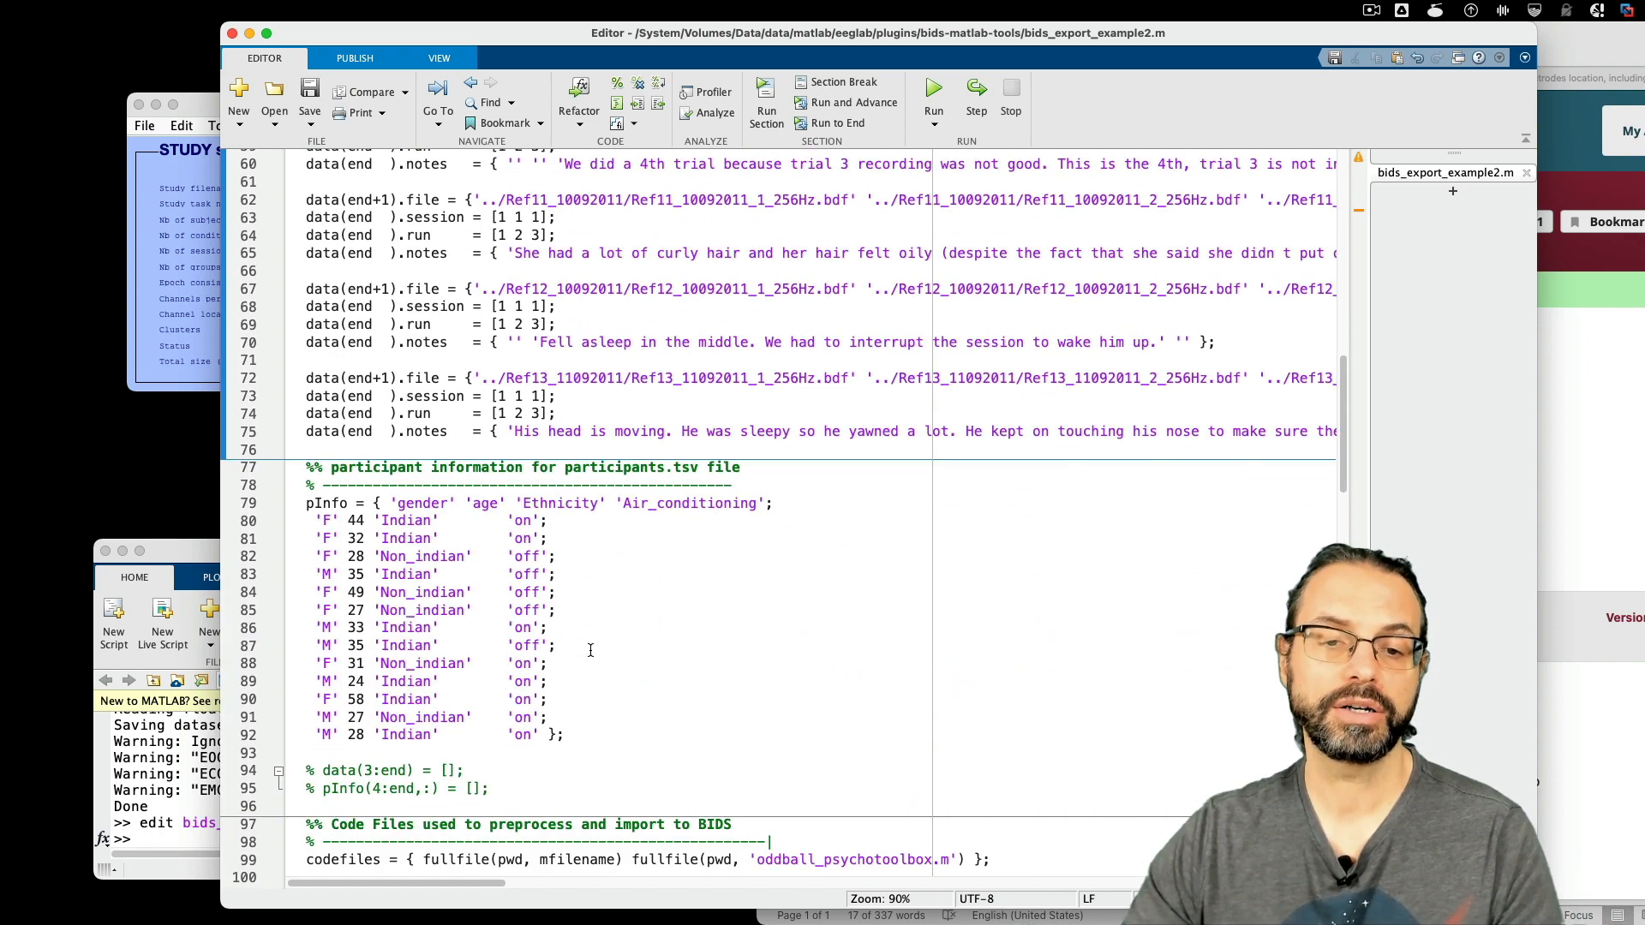
scroll(591, 650, down, 12)
scroll(590, 651, up, 9)
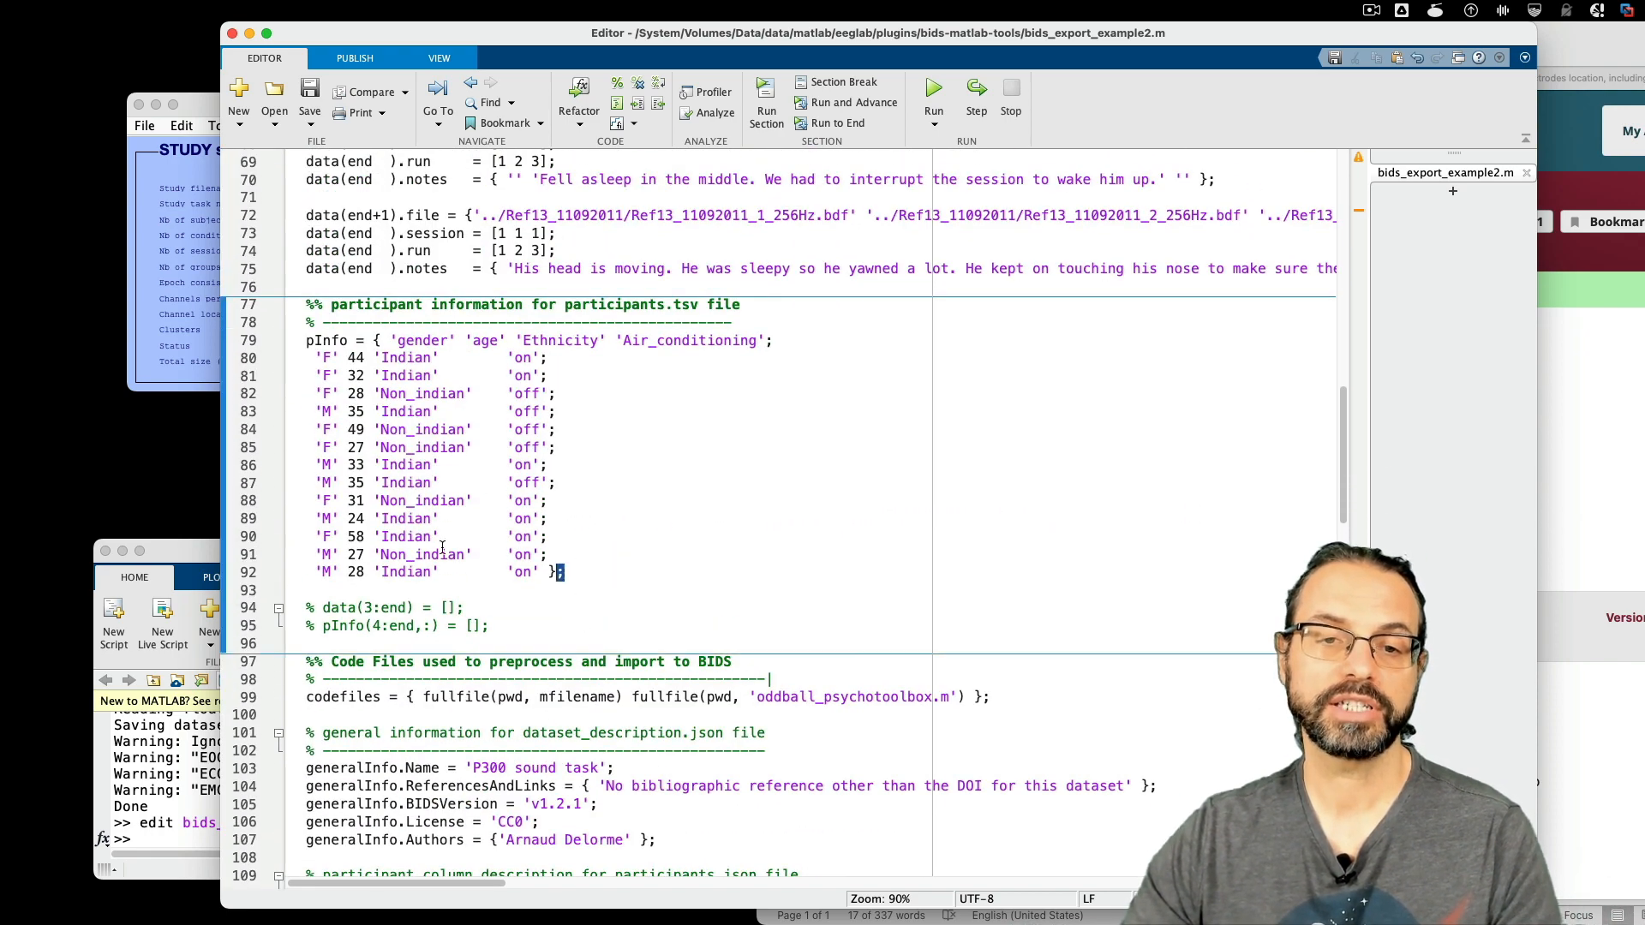
drag(442, 548, 240, 347)
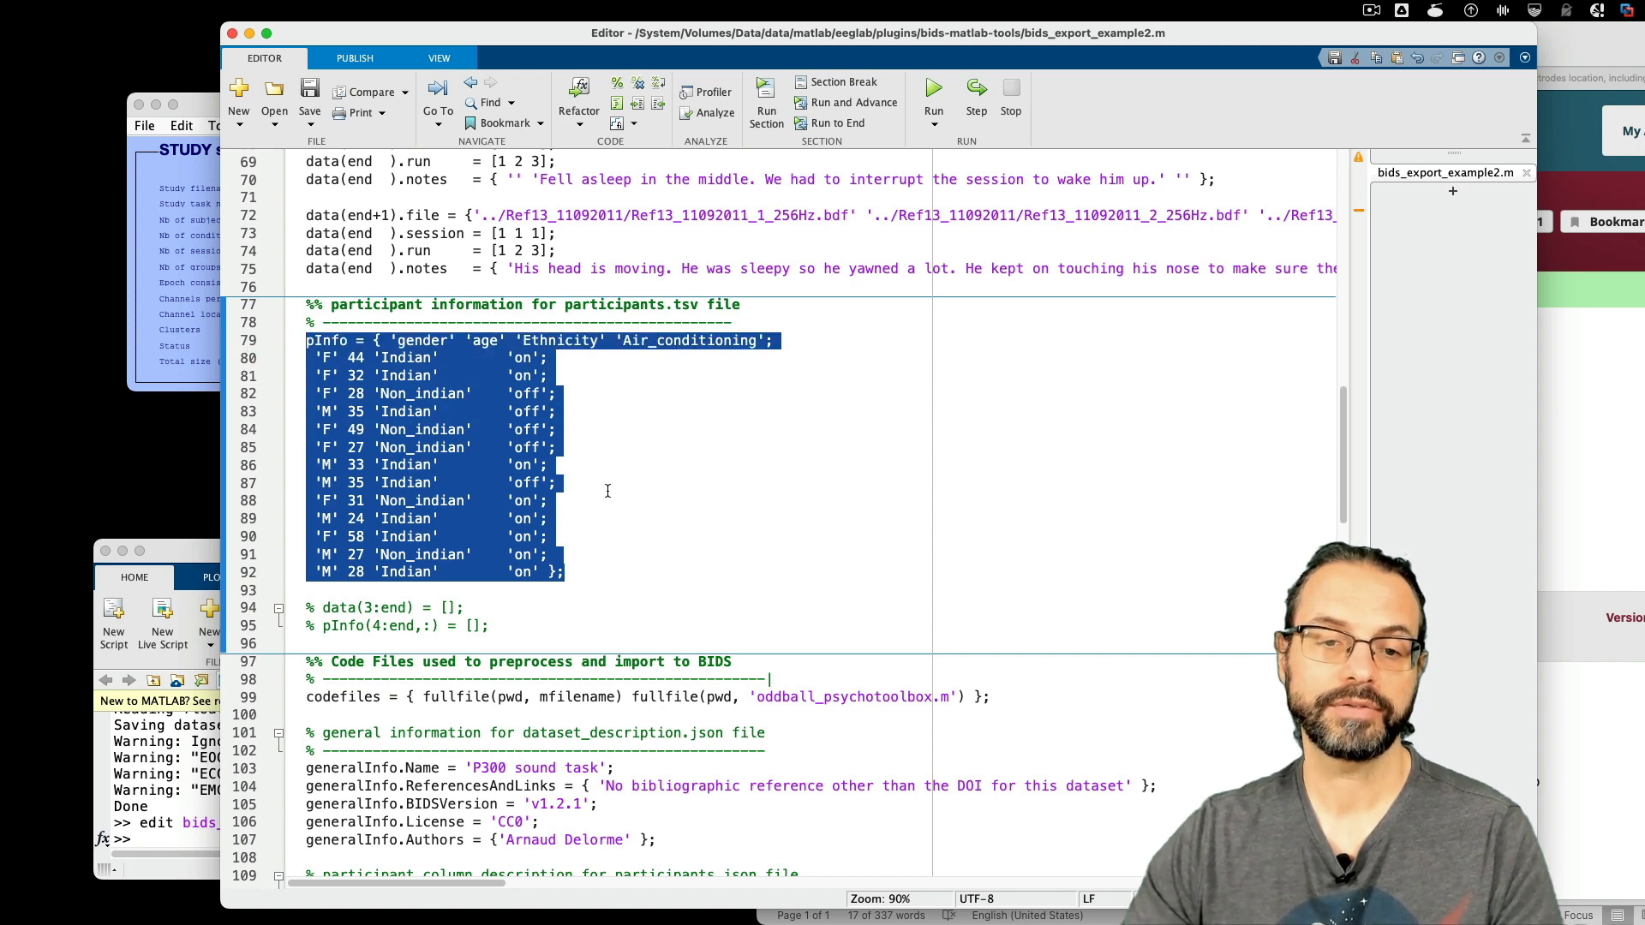
scroll(608, 490, down, 10)
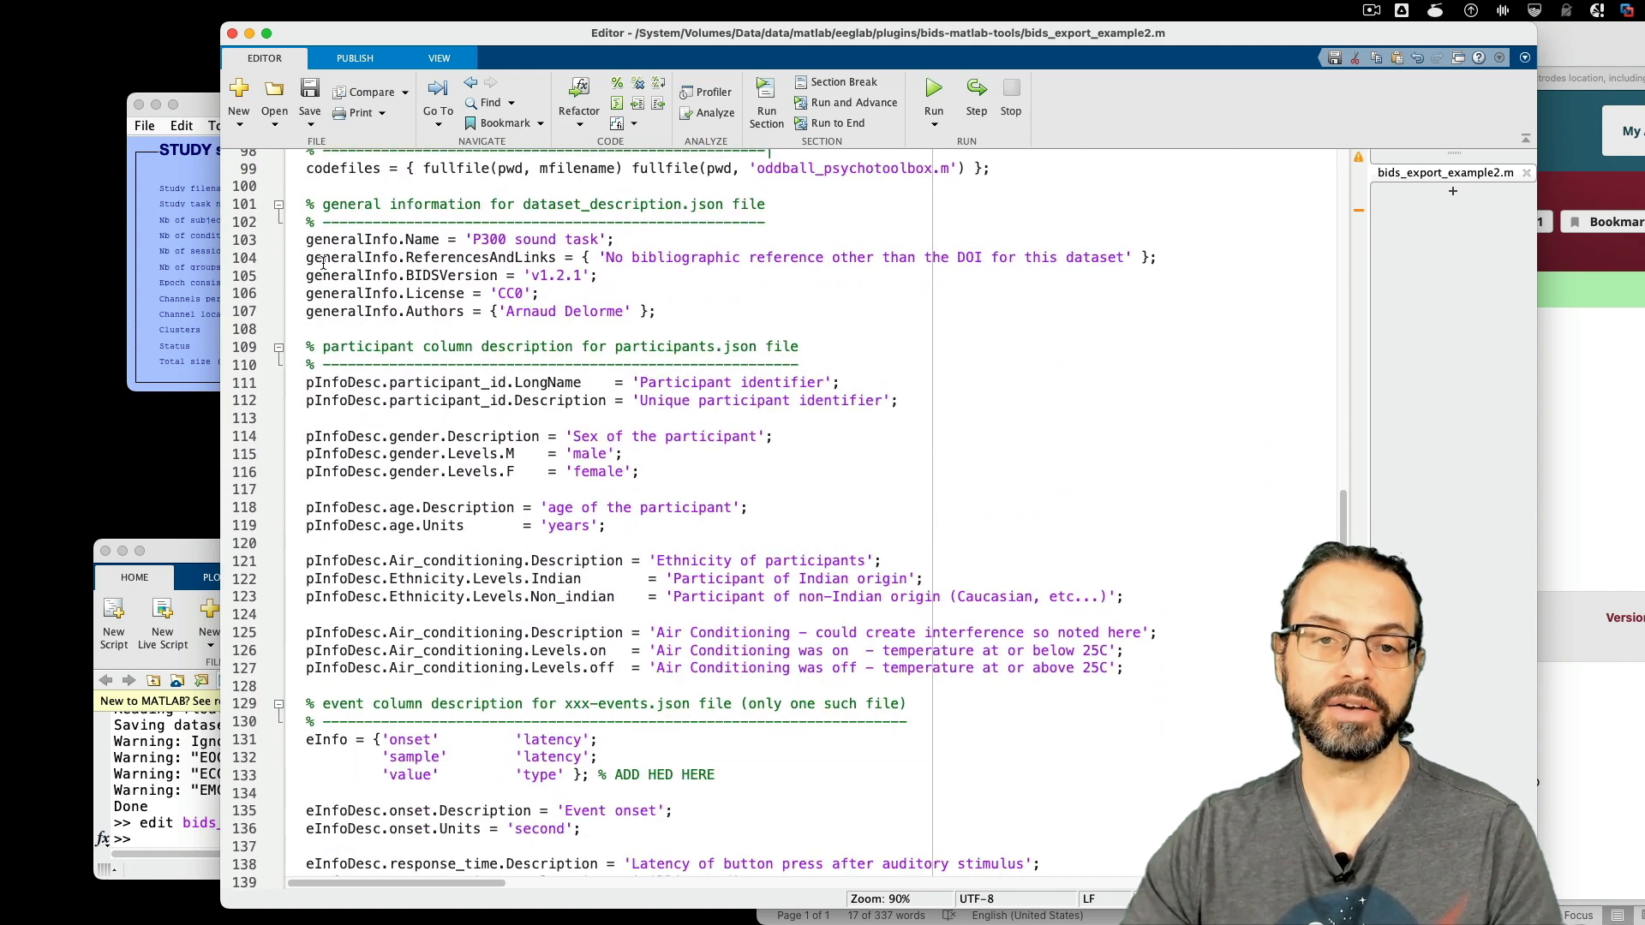
- Examine the pInfoDesc participant descriptions, the eInfoDesc event descriptions and the renameTypes event mapping by highlighting each block in the script
scroll(578, 508, down, 1)
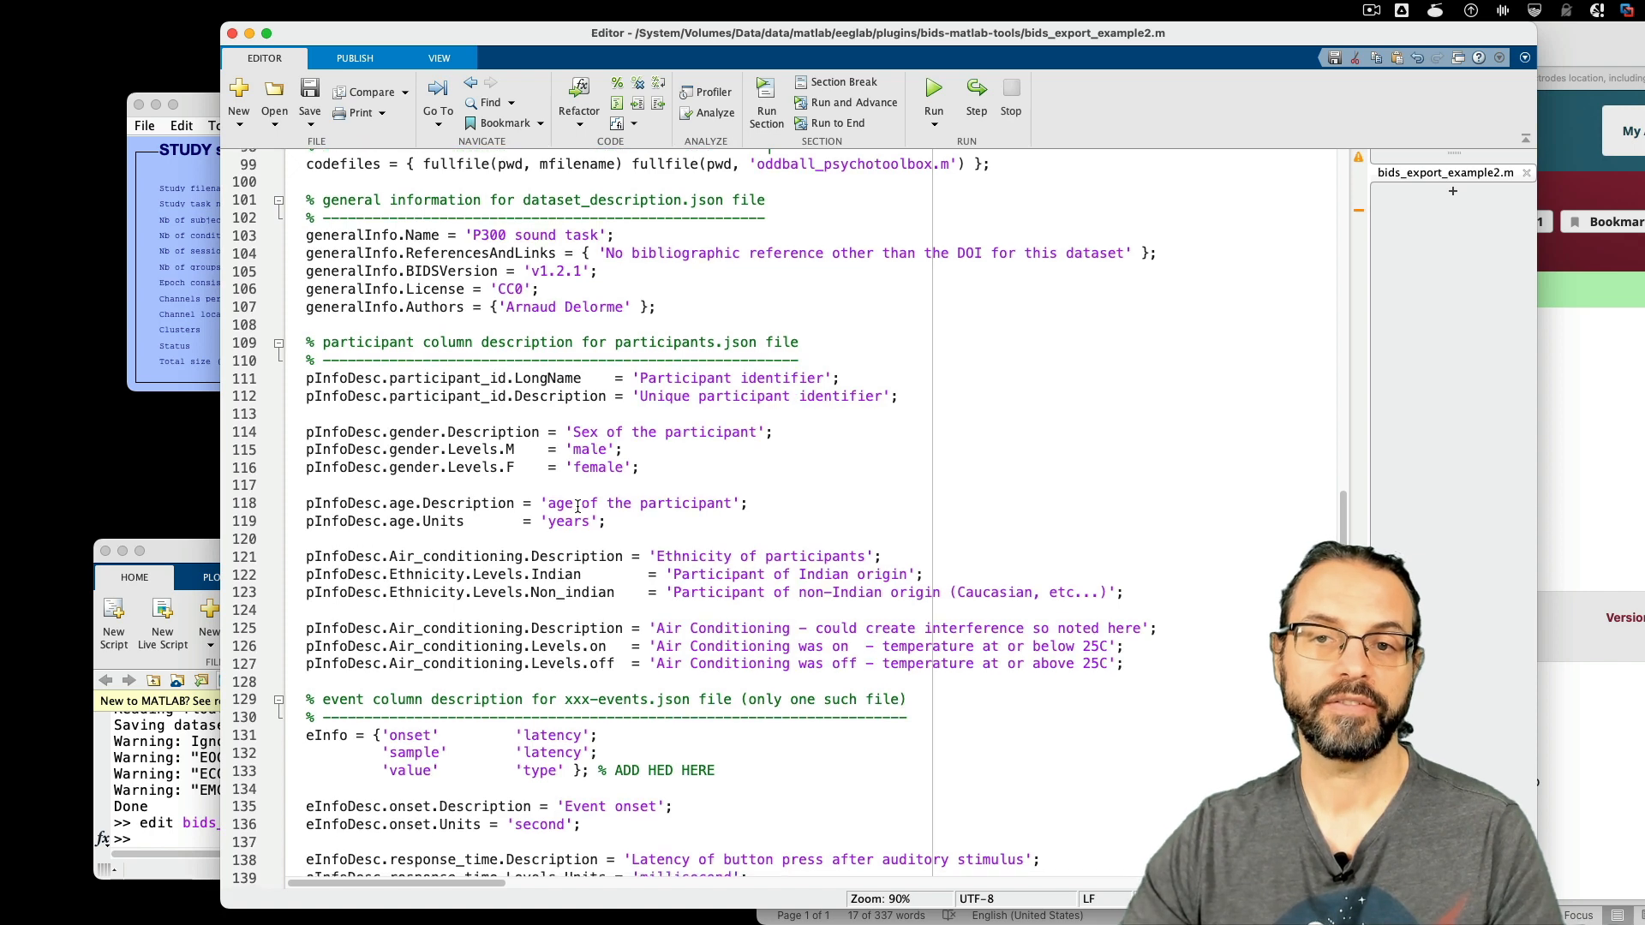
scroll(577, 506, down, 3)
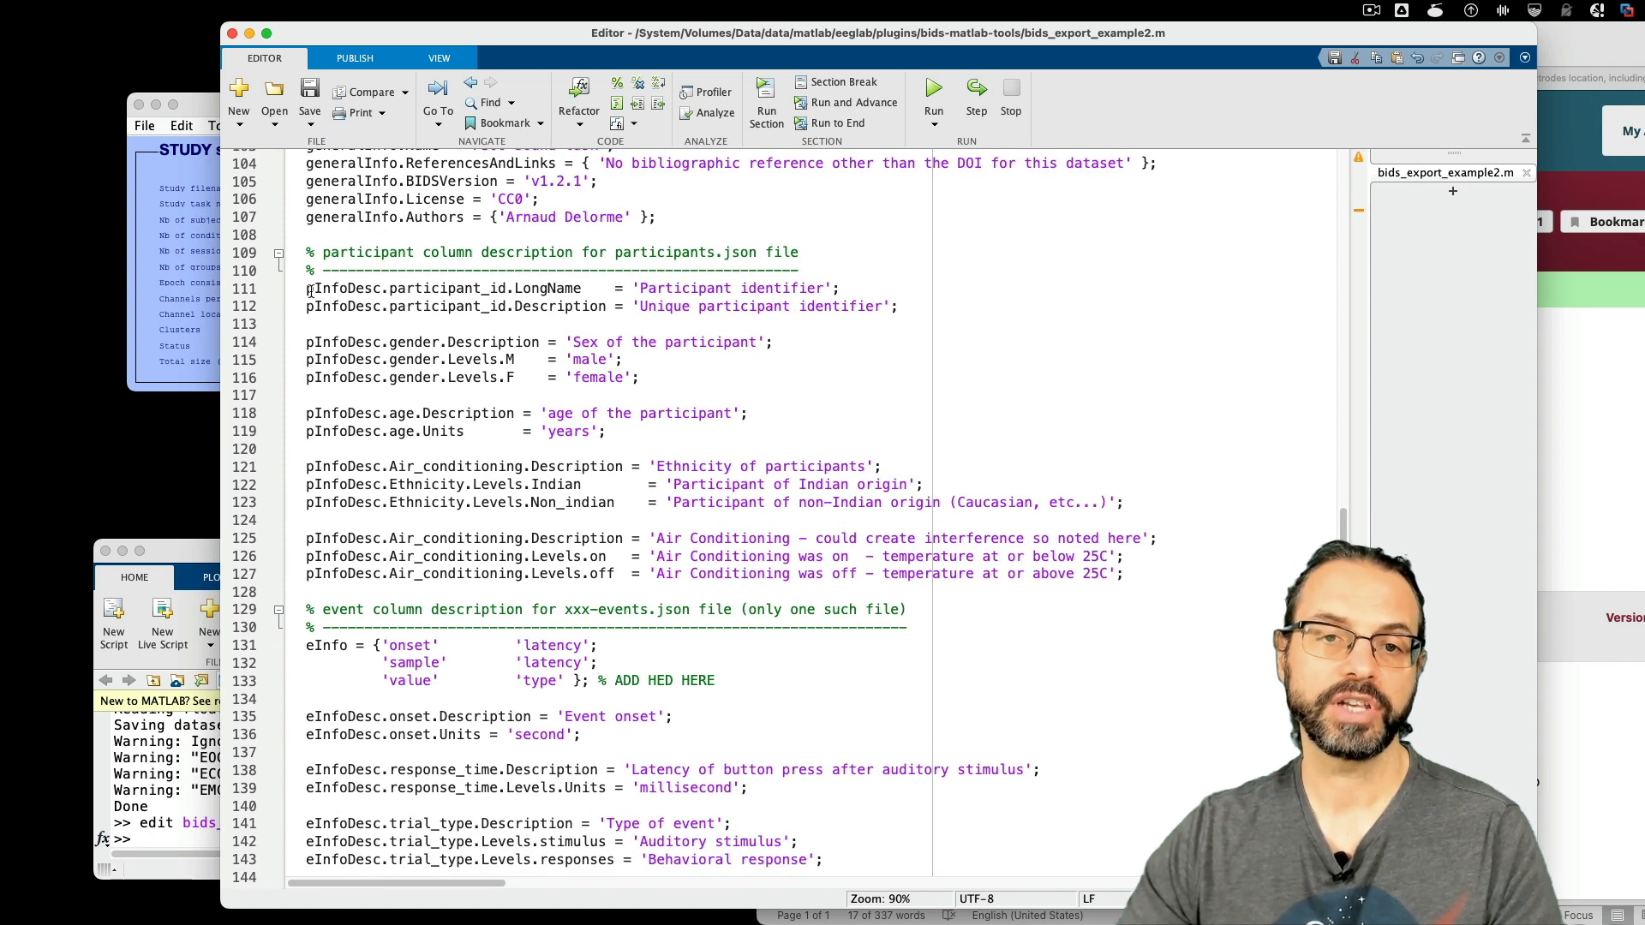
drag(312, 290, 1153, 590)
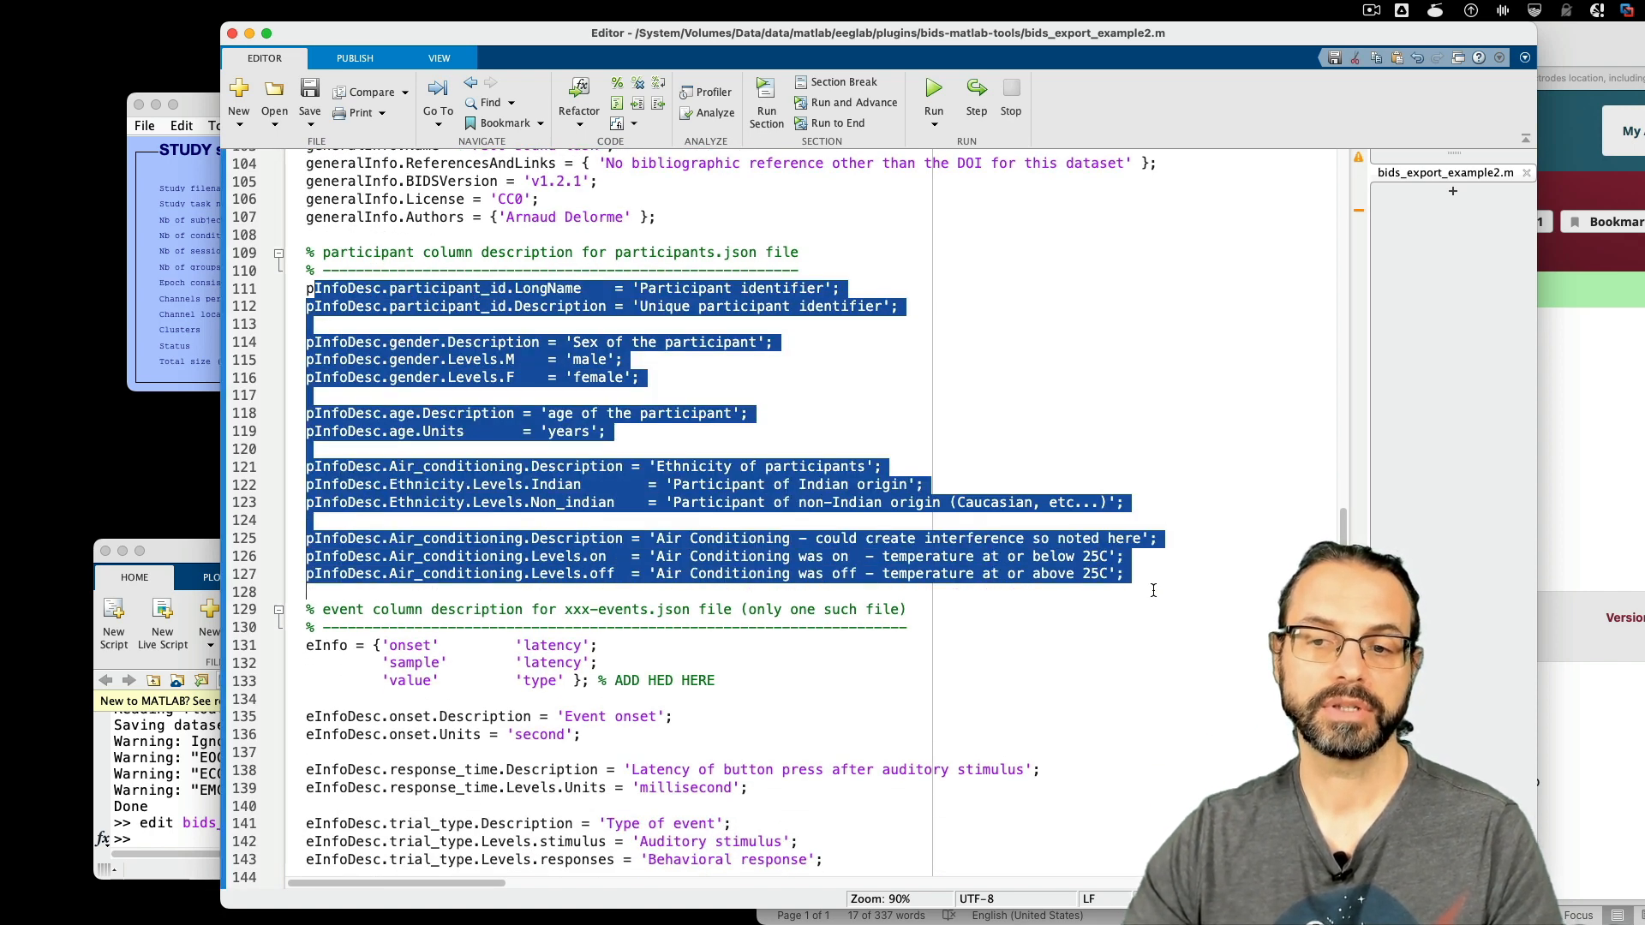
scroll(347, 490, down, 5)
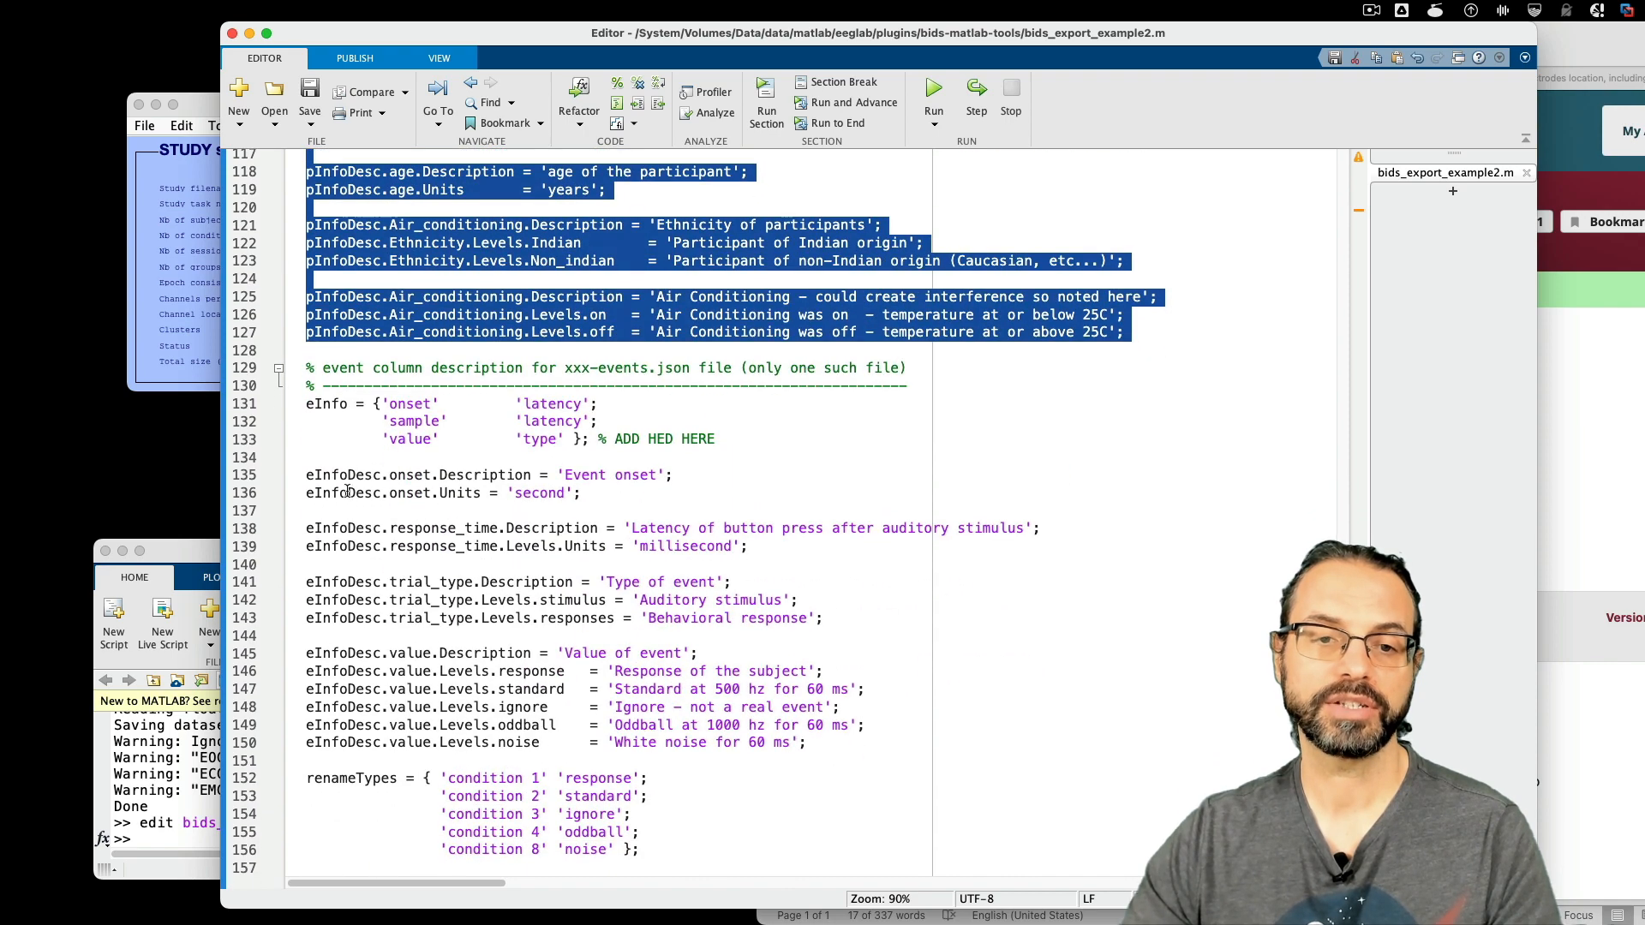
drag(306, 475, 313, 762)
scroll(657, 513, down, 7)
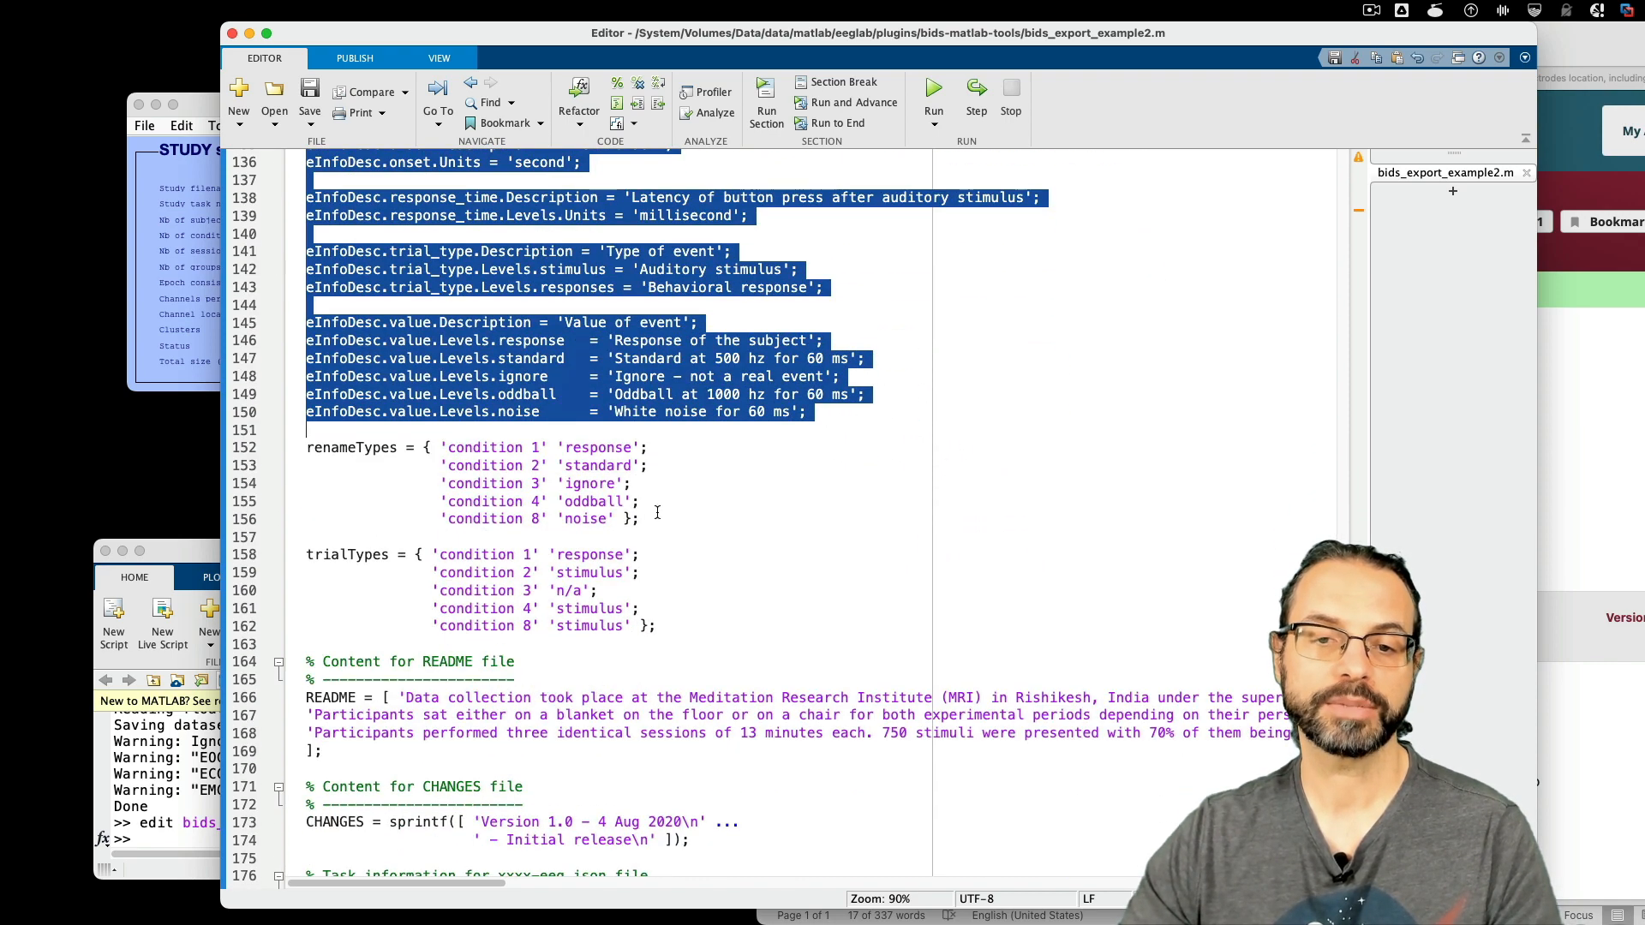
drag(657, 512, 283, 449)
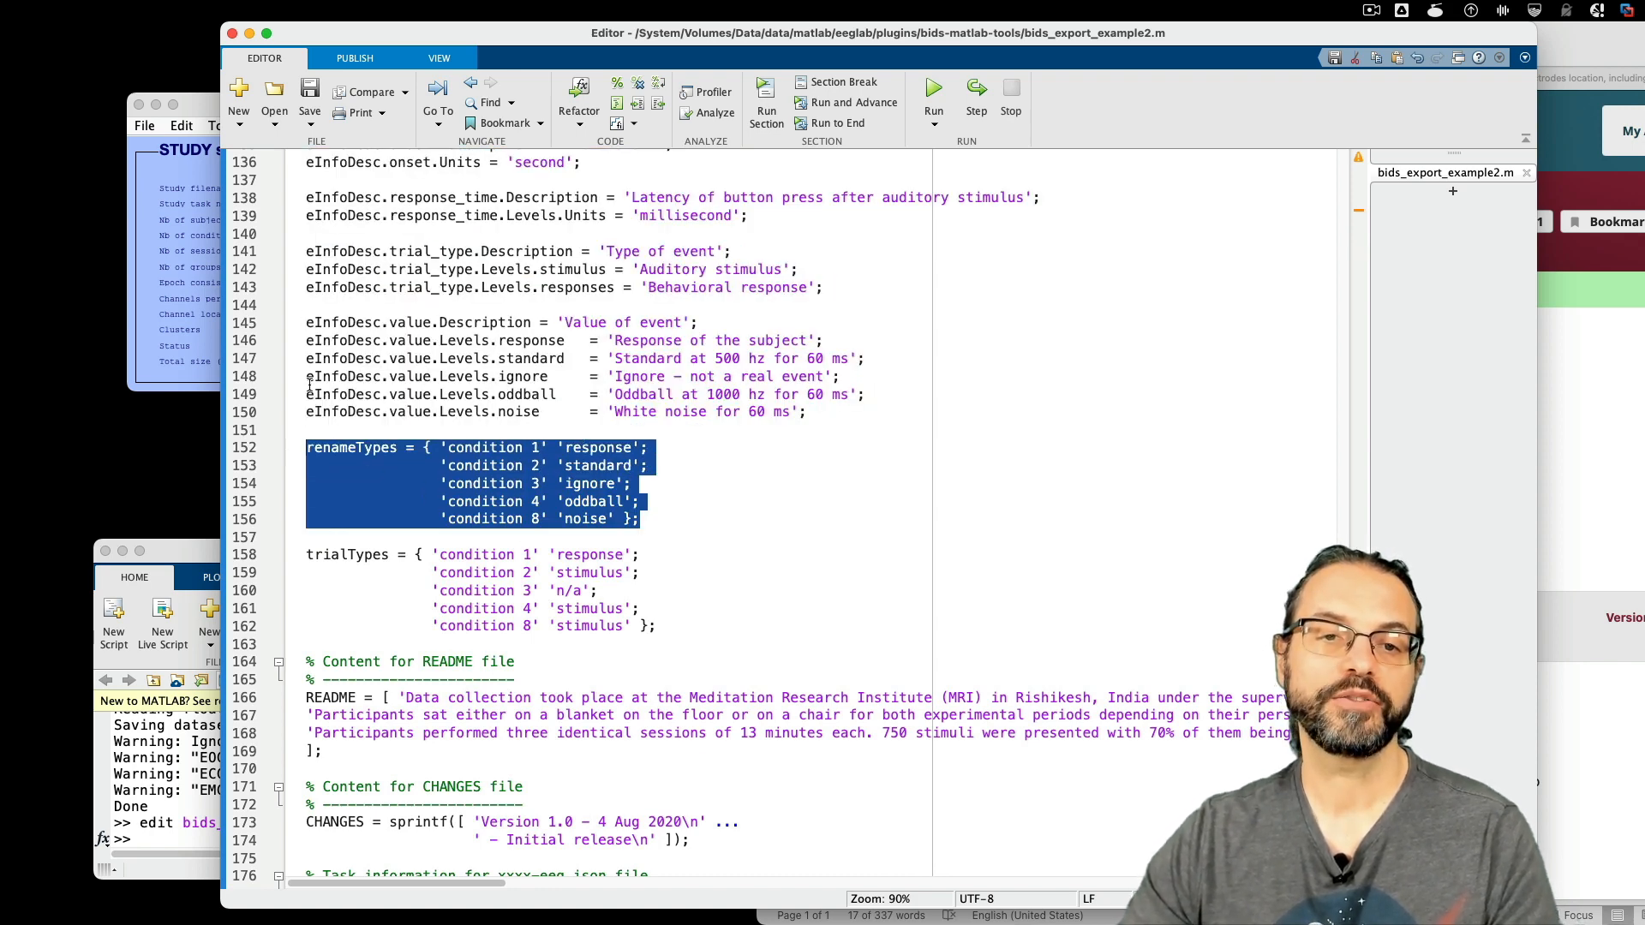
- Examine the README, CHANGES and task information sections and highlight the full bids_export call with its arguments
scroll(535, 546, down, 7)
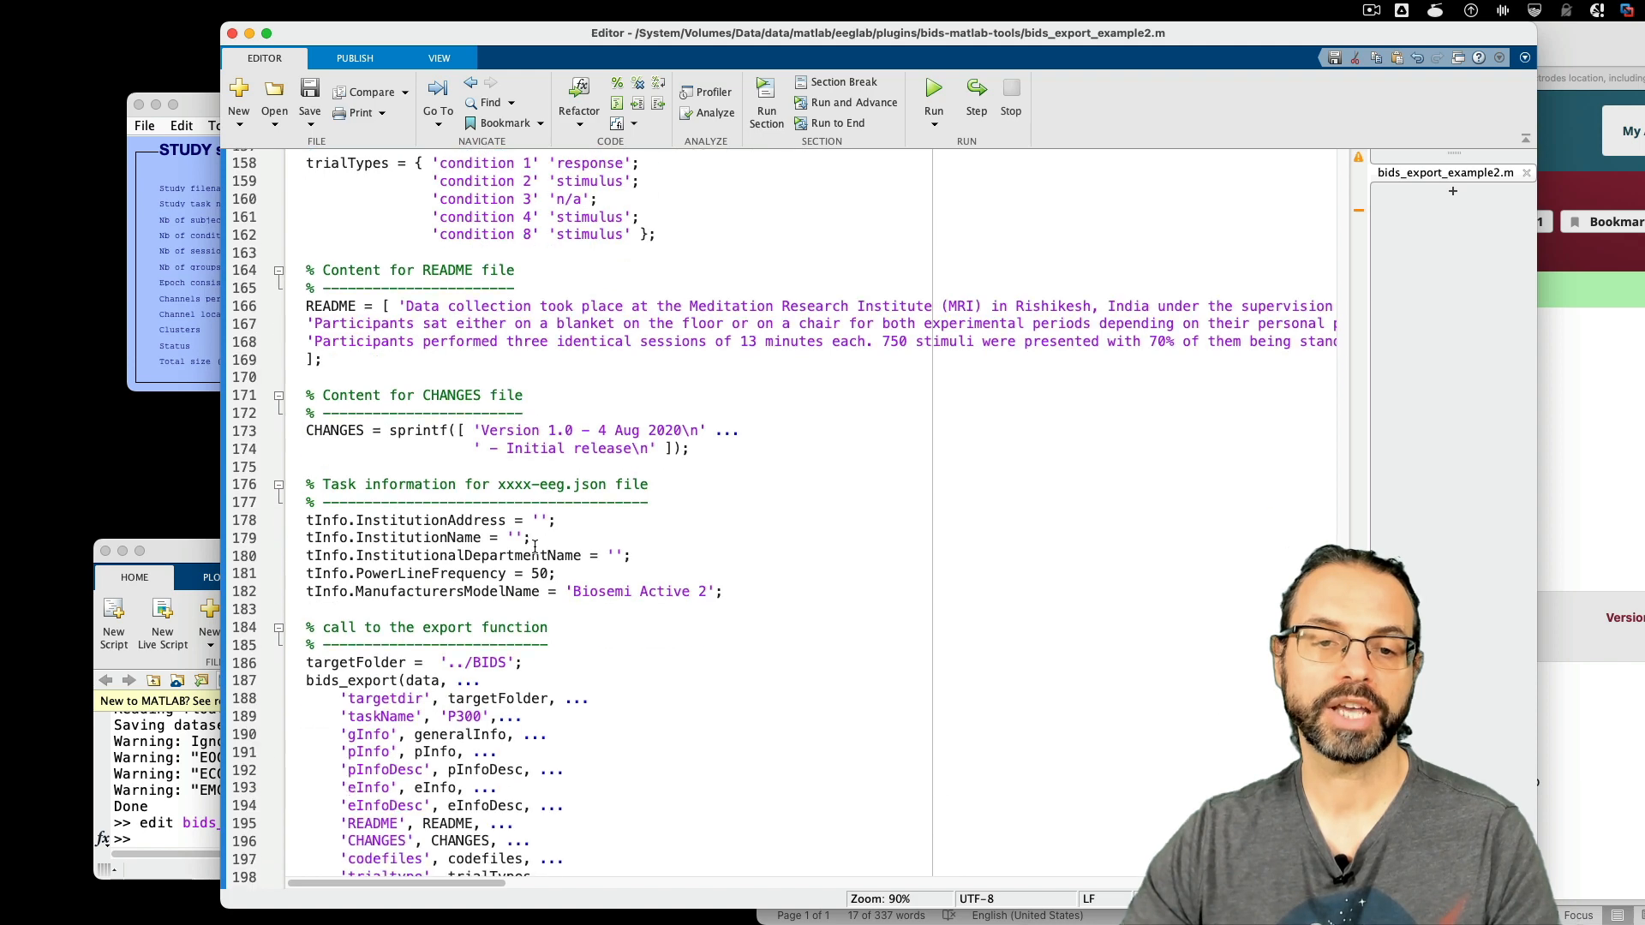
scroll(535, 545, down, 4)
drag(305, 474, 556, 763)
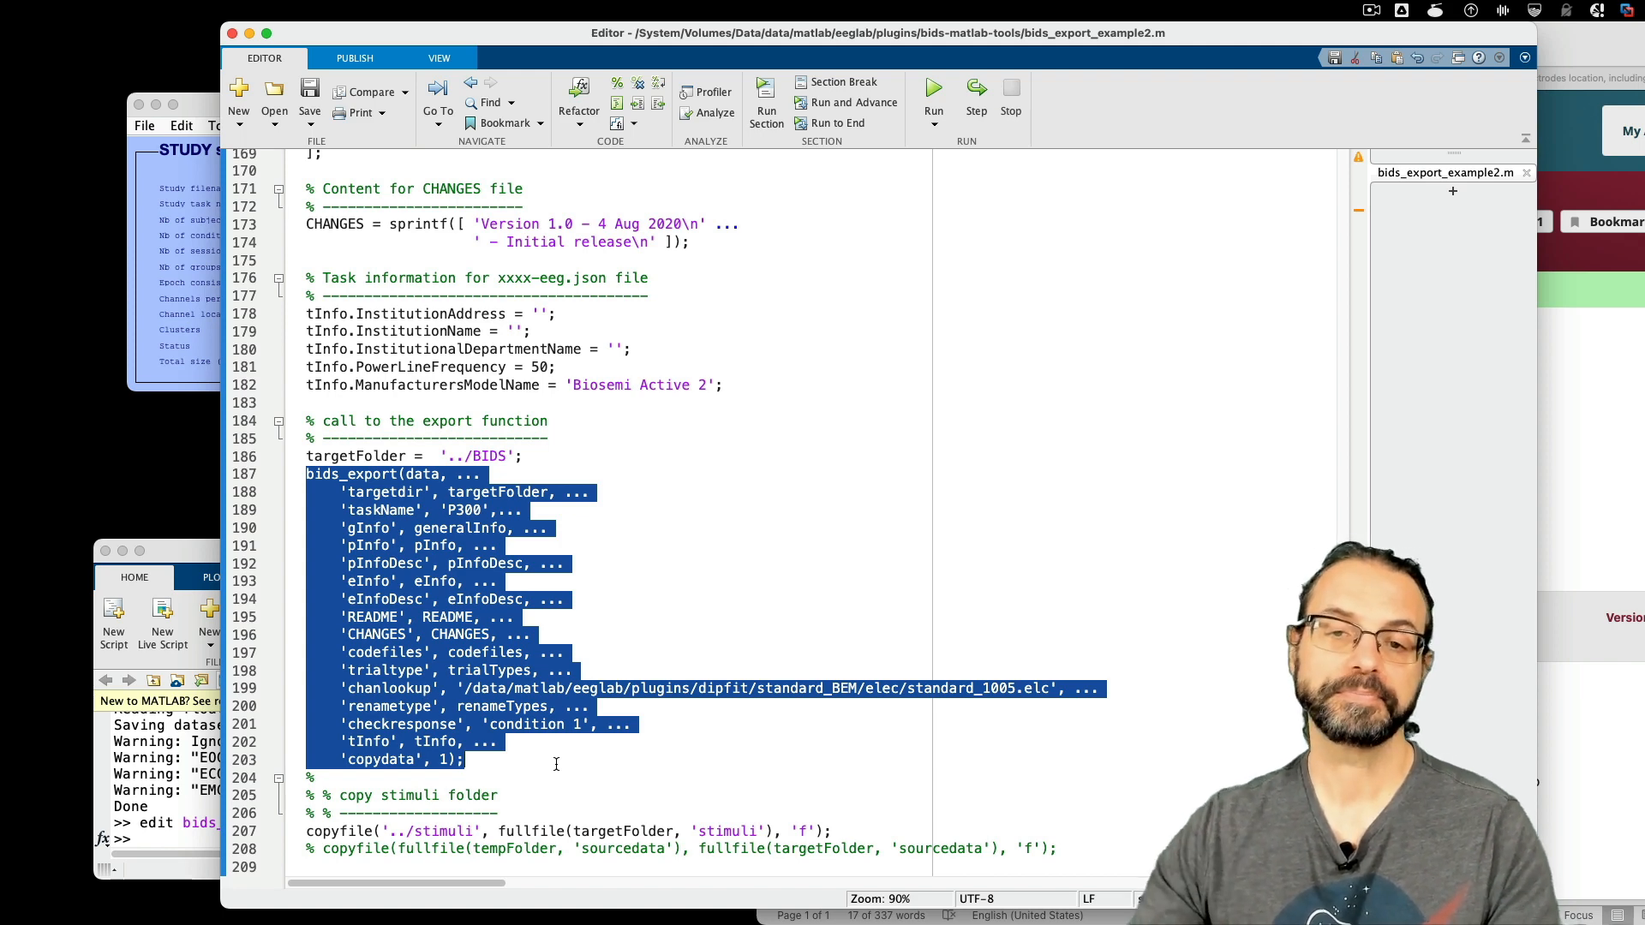
click(833, 467)
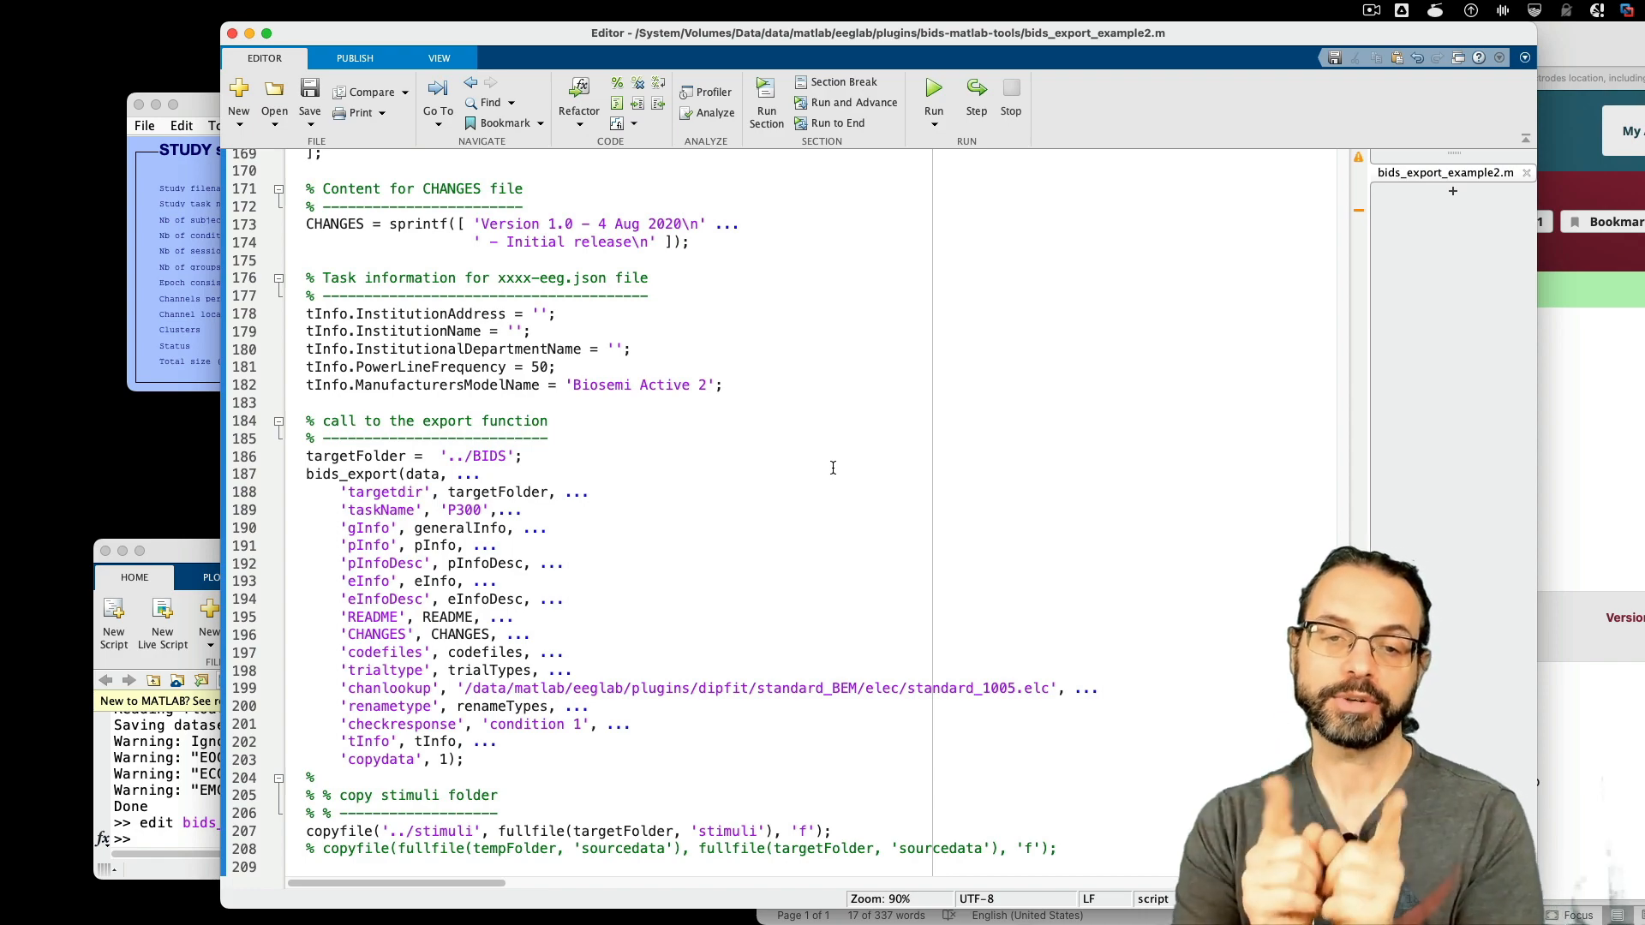
- Return to the subject data definitions and examine the raw .bdf file names, briefly checking the EEGLAB STUDY window for comparison
scroll(967, 414, up, 20)
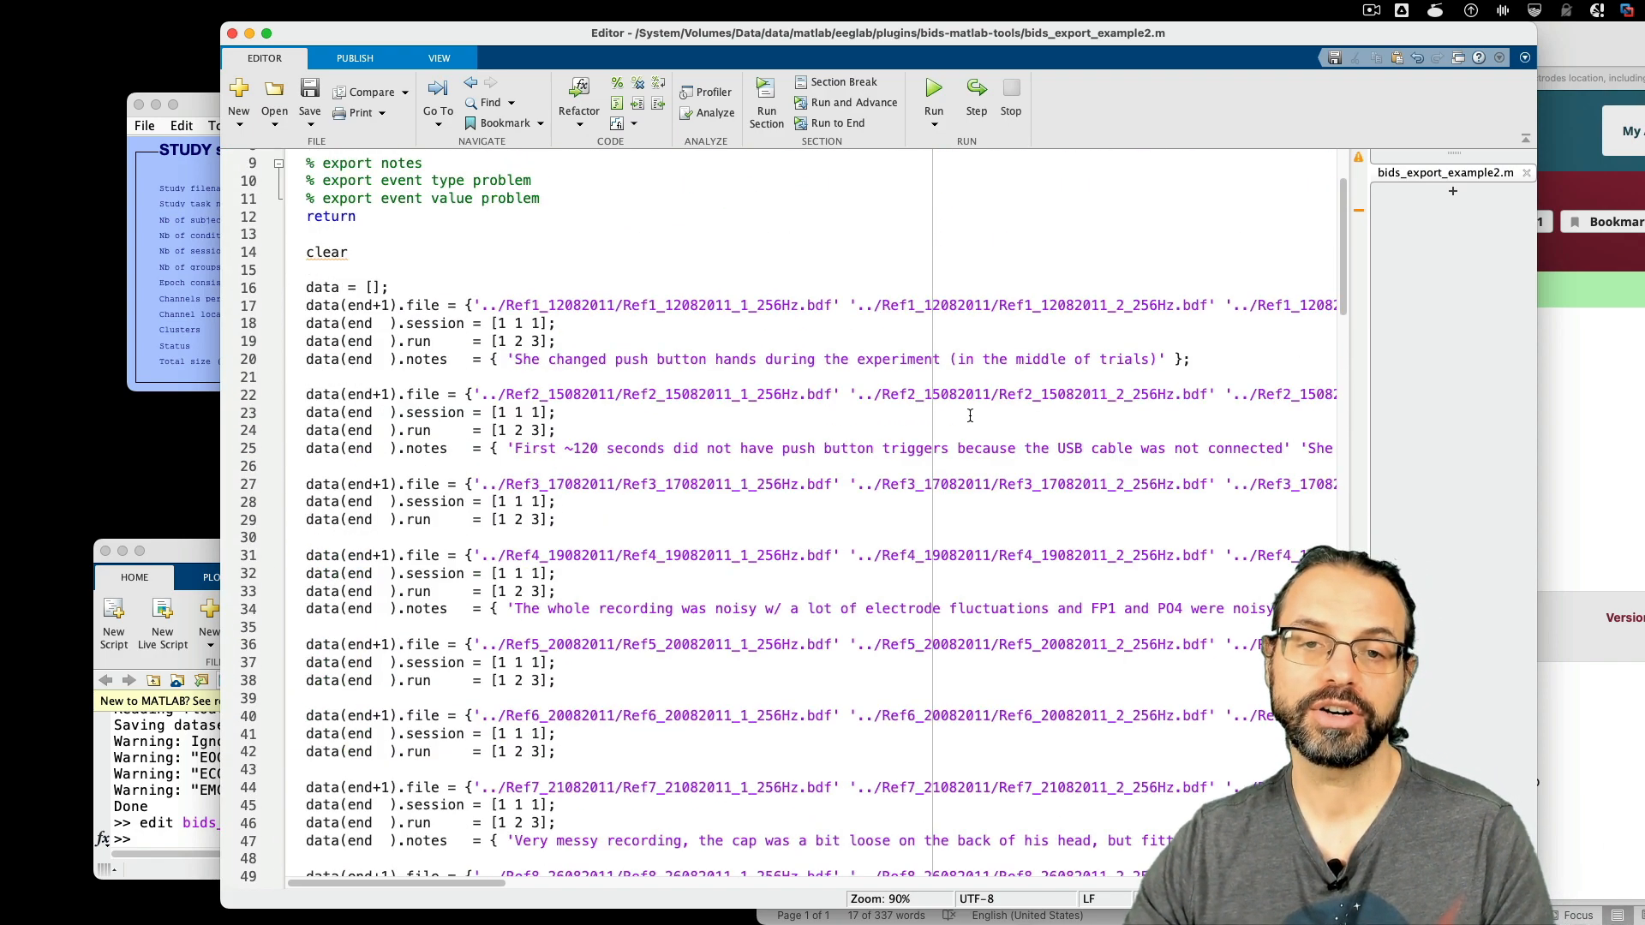
double_click(792, 305)
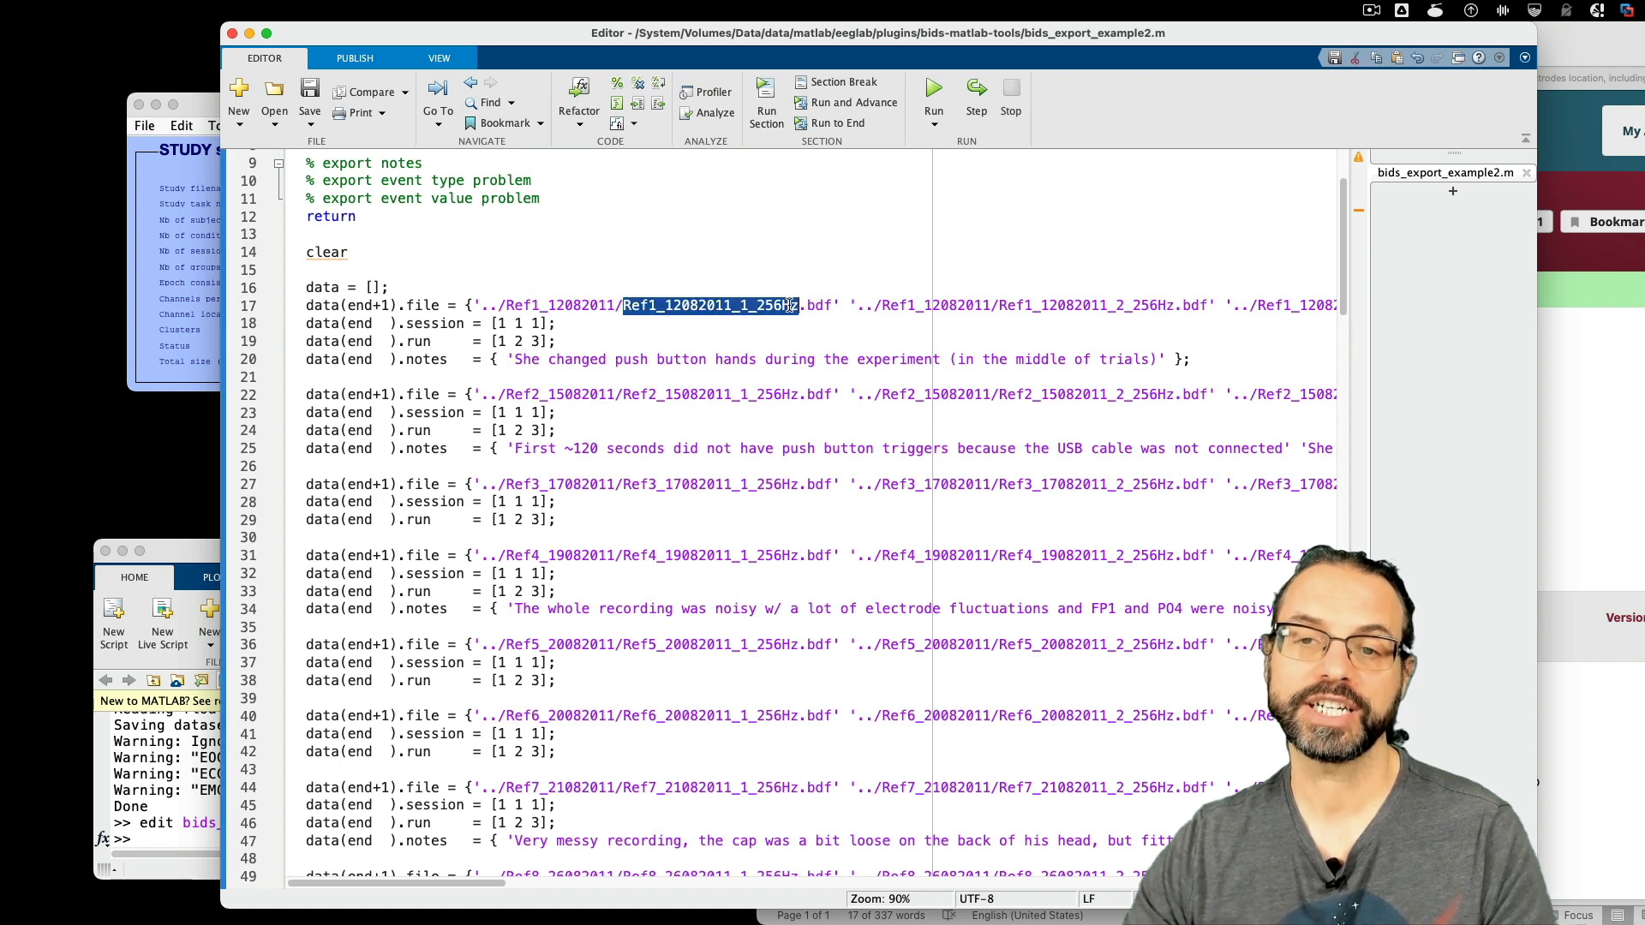
double_click(820, 306)
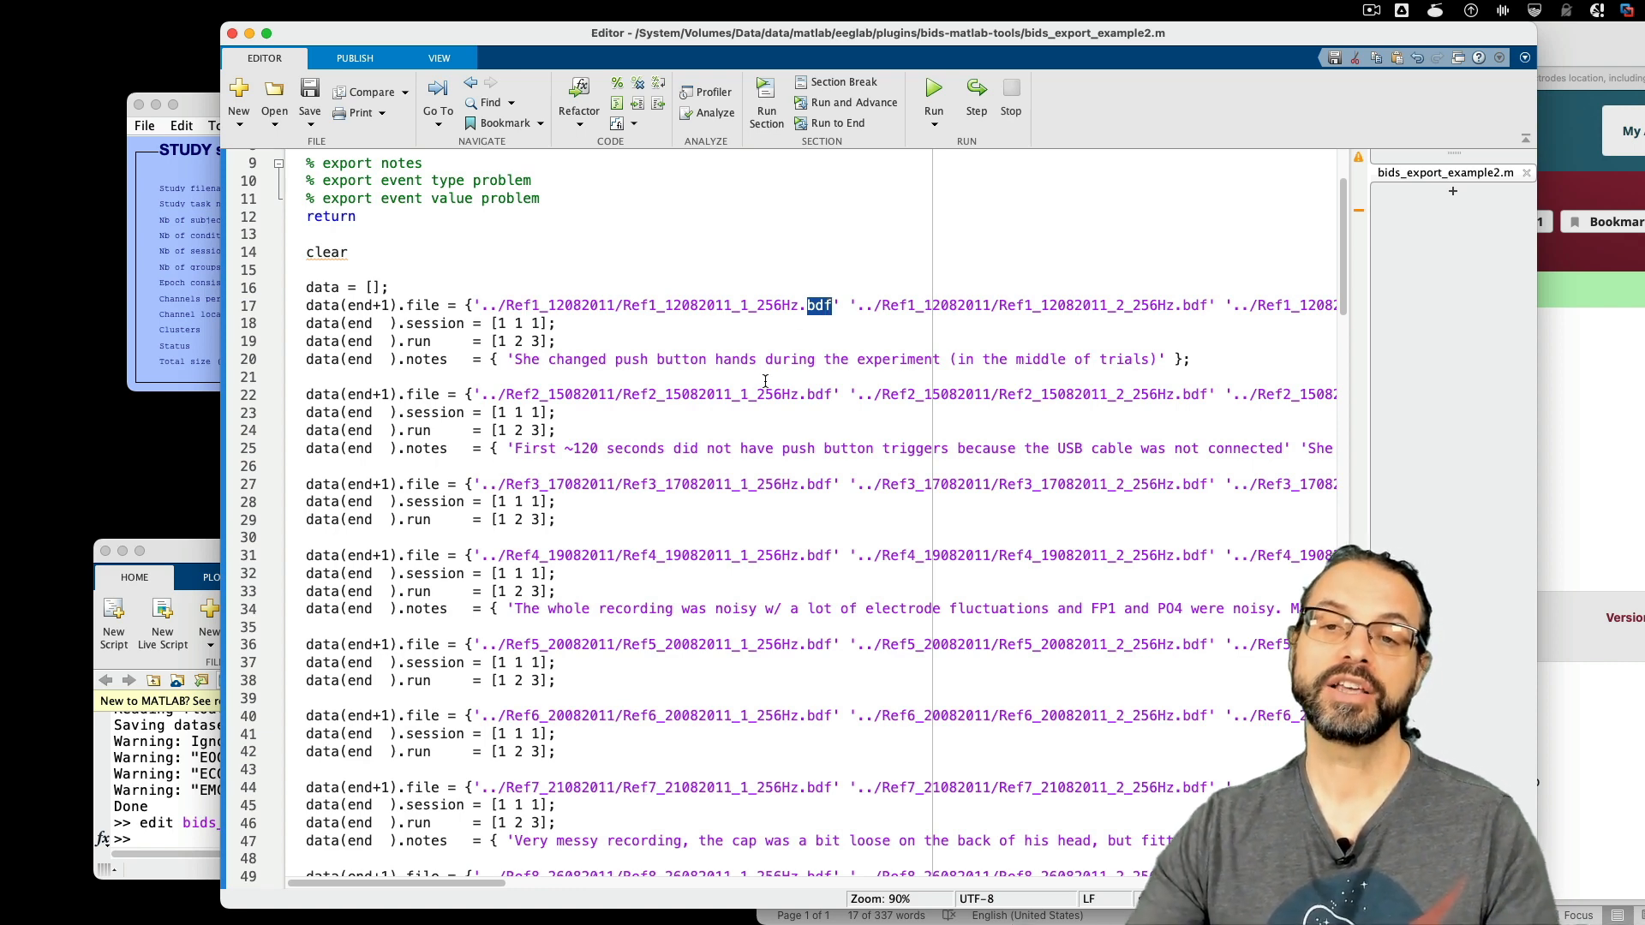
double_click(822, 396)
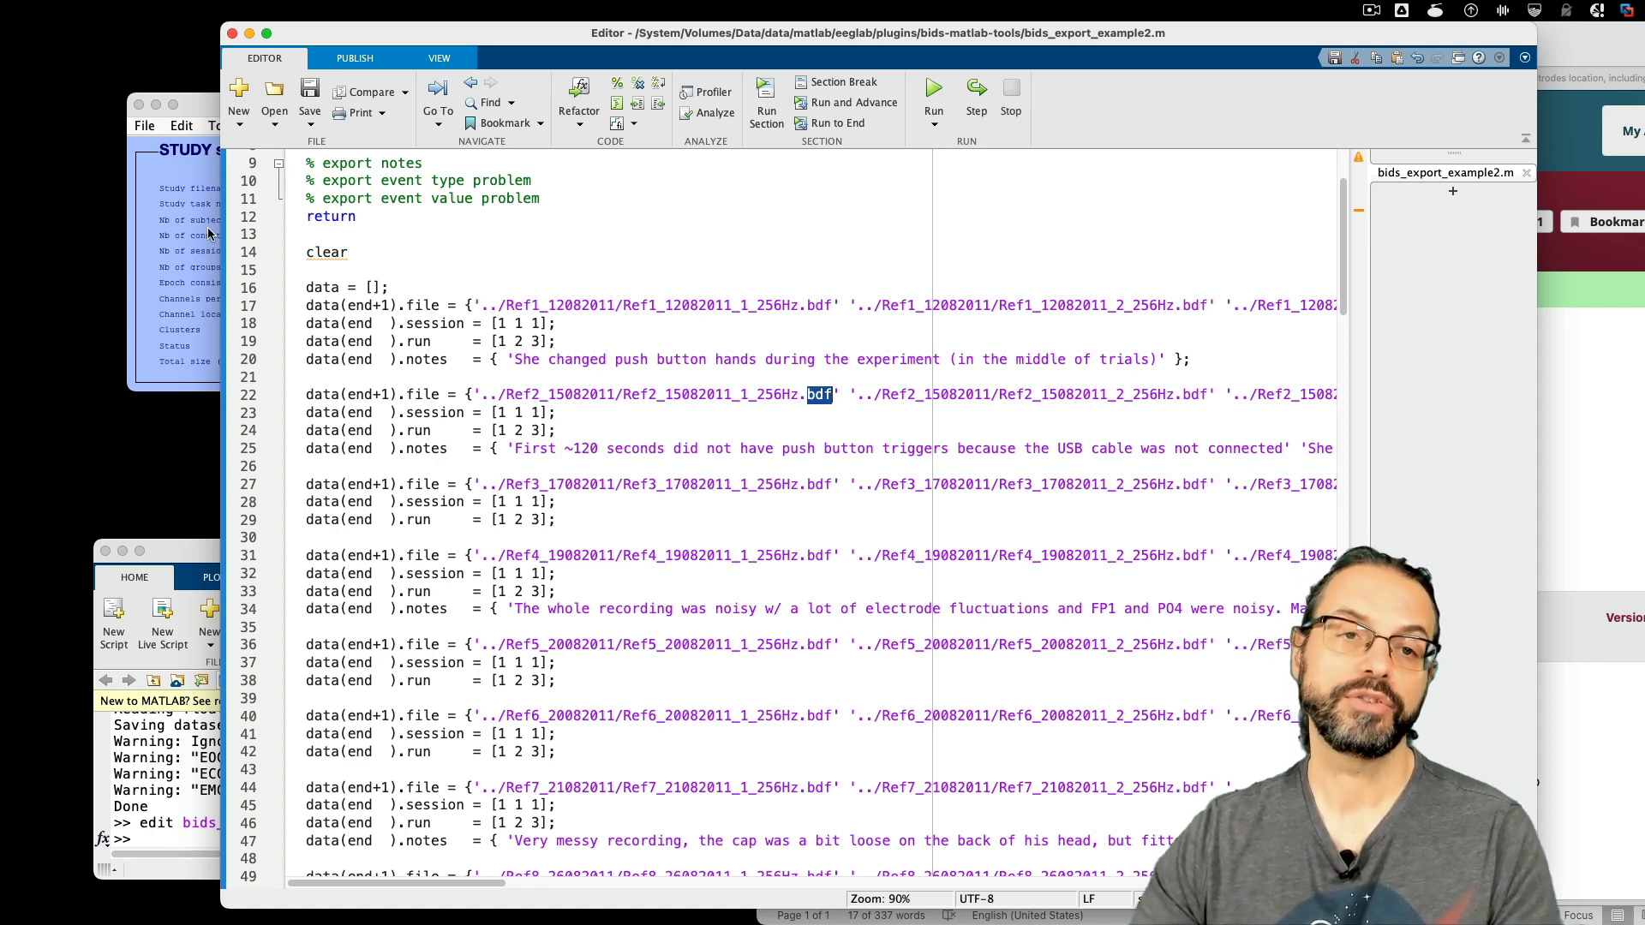
click(213, 176)
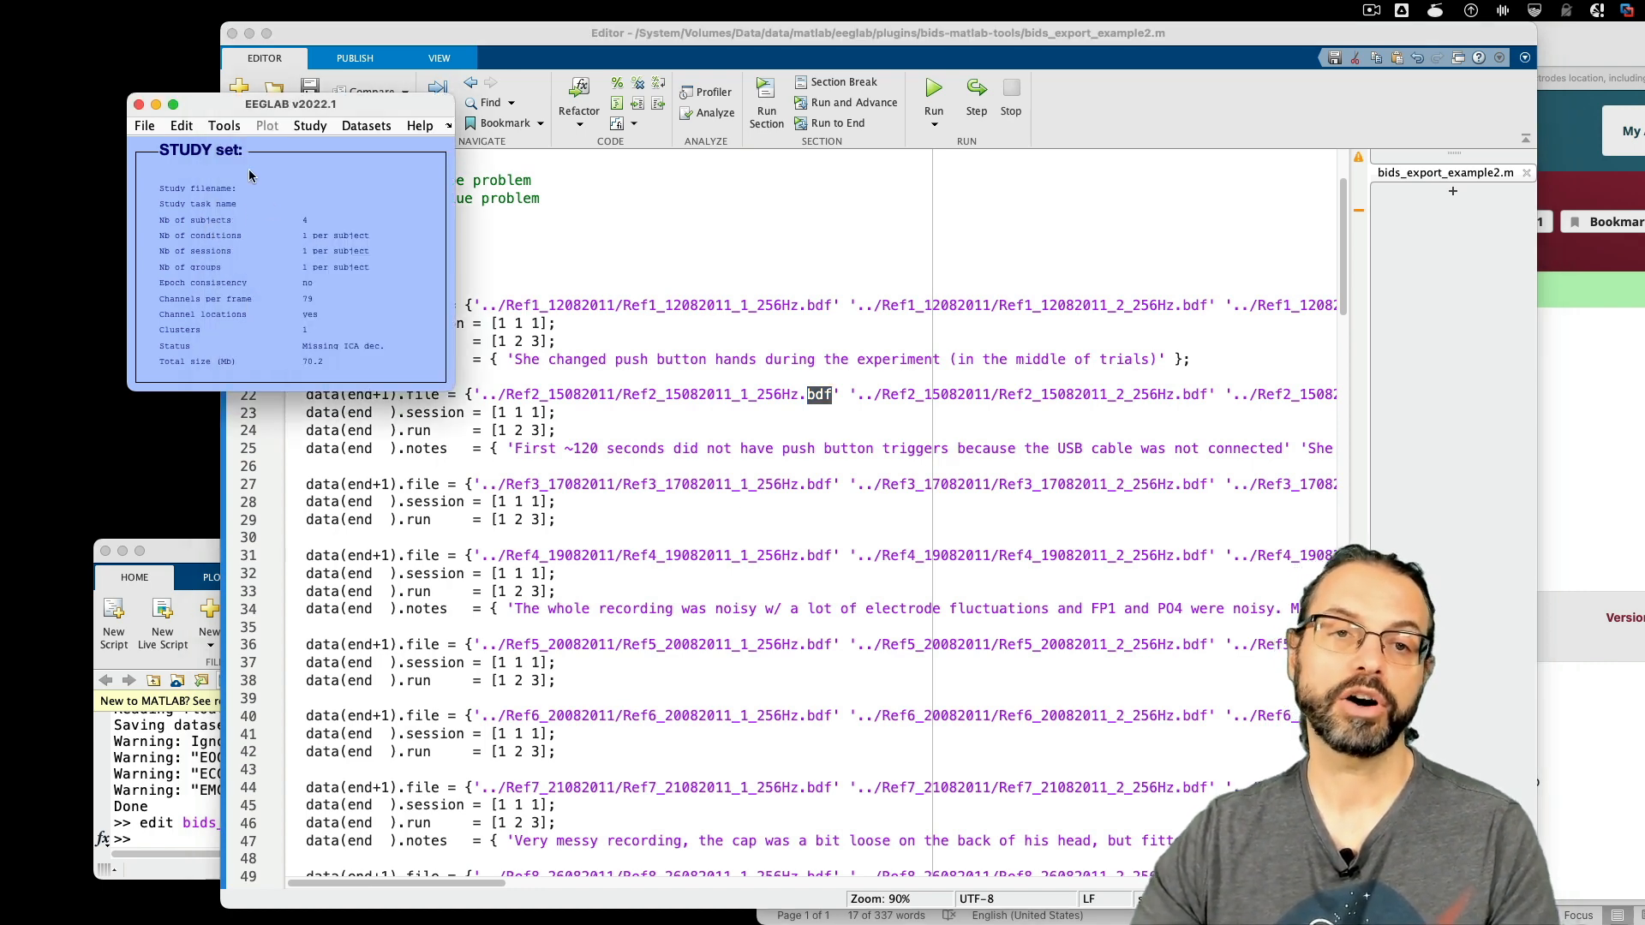
click(812, 553)
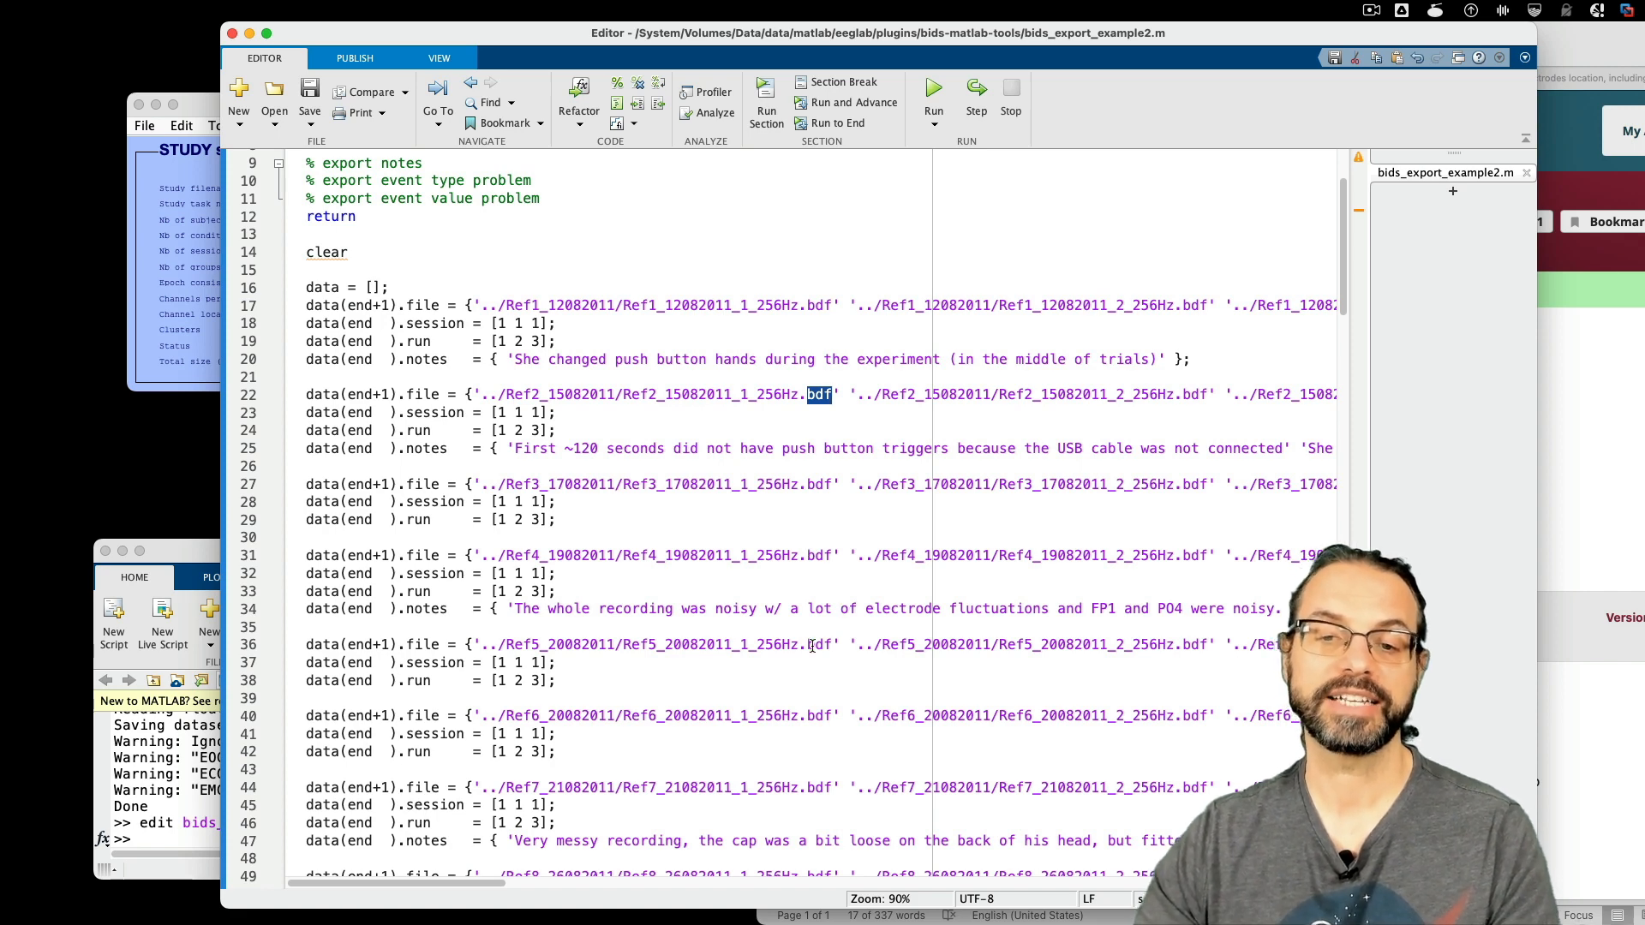
scroll(812, 646, down, 4)
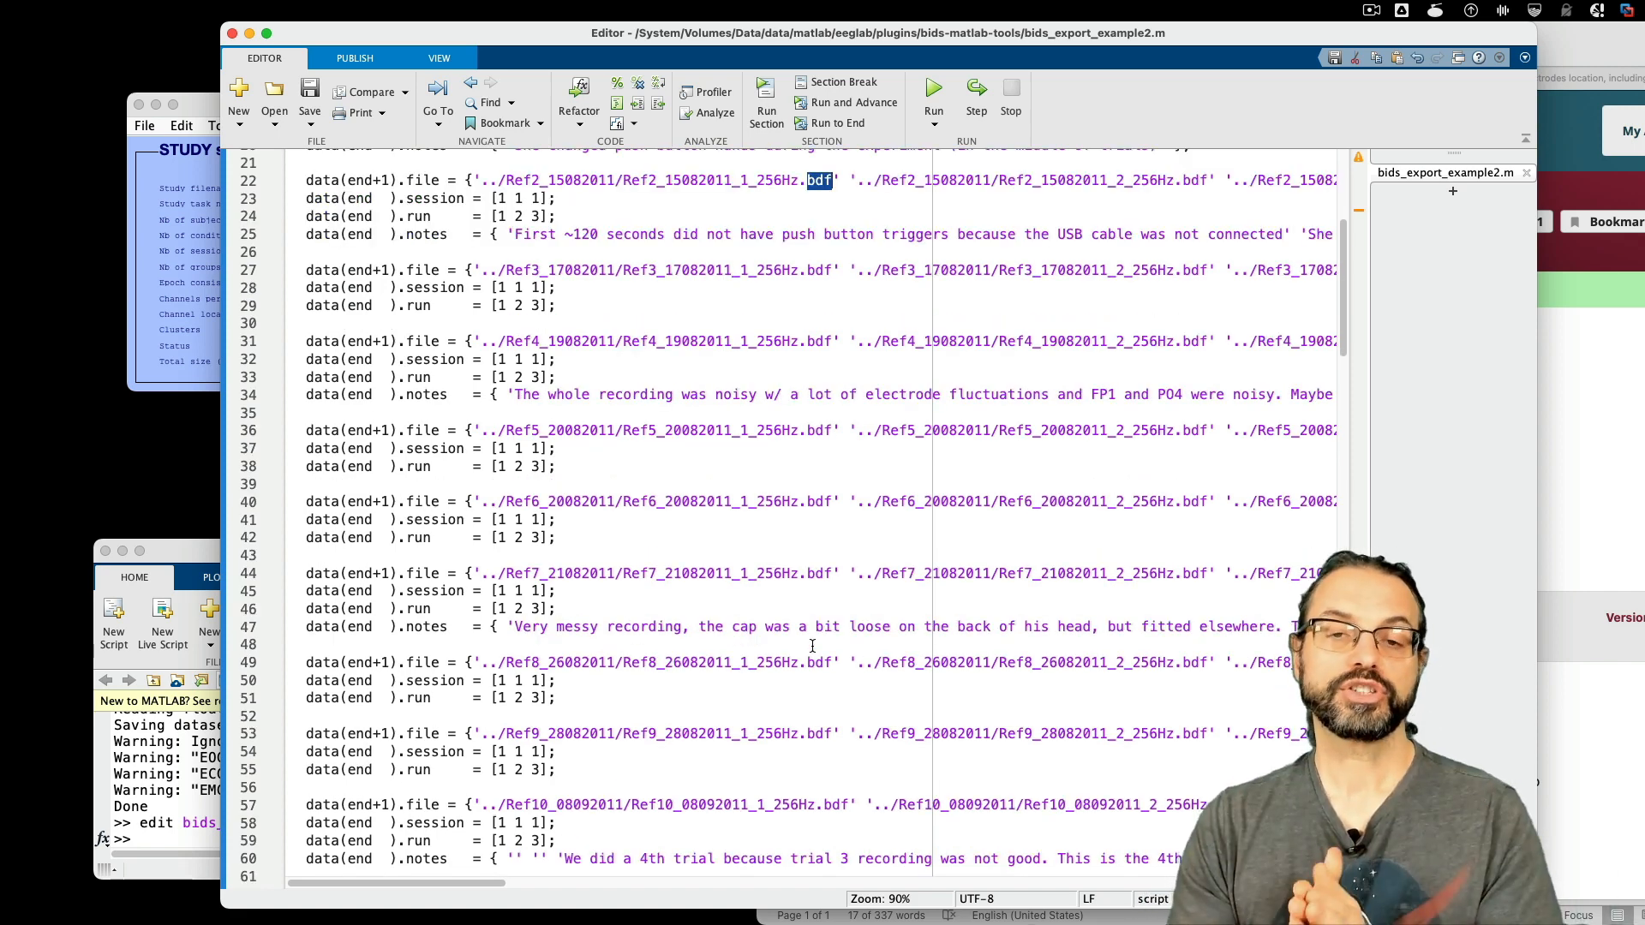